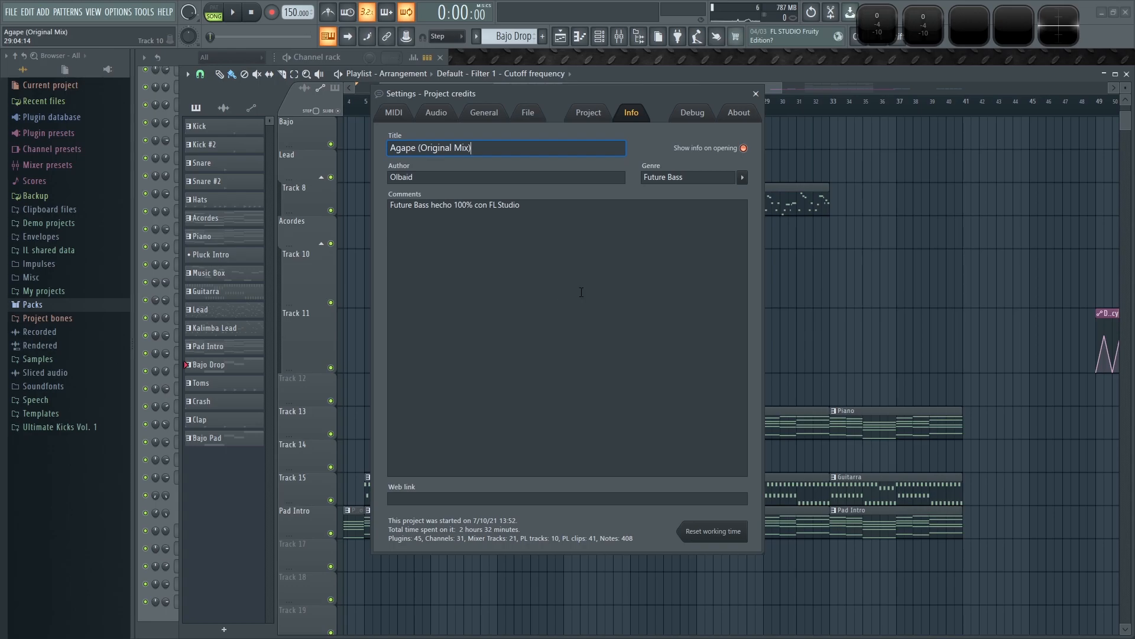
Step: Close the project credits and look over the Playlist arrangement from the start of the Intro to the drop
left_click(756, 94)
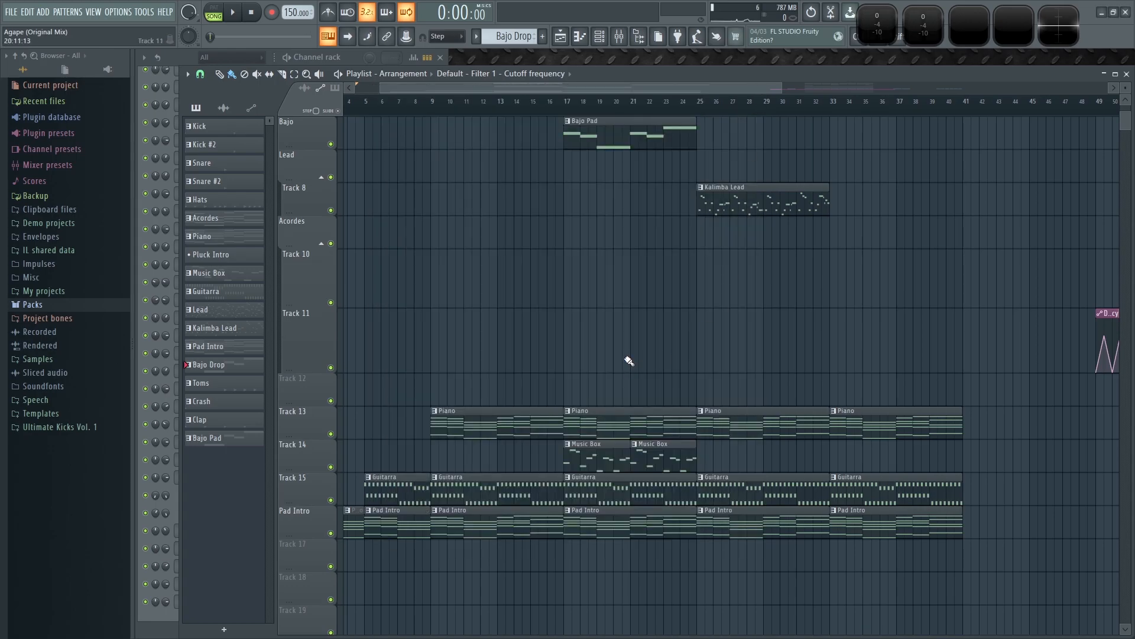
scroll(446, 337, "down", 3)
scroll(446, 337, "up", 5)
scroll(436, 341, "down", 1)
scroll(436, 342, "down", 3)
scroll(418, 113, "up", 2)
left_click_drag(427, 87, 333, 115)
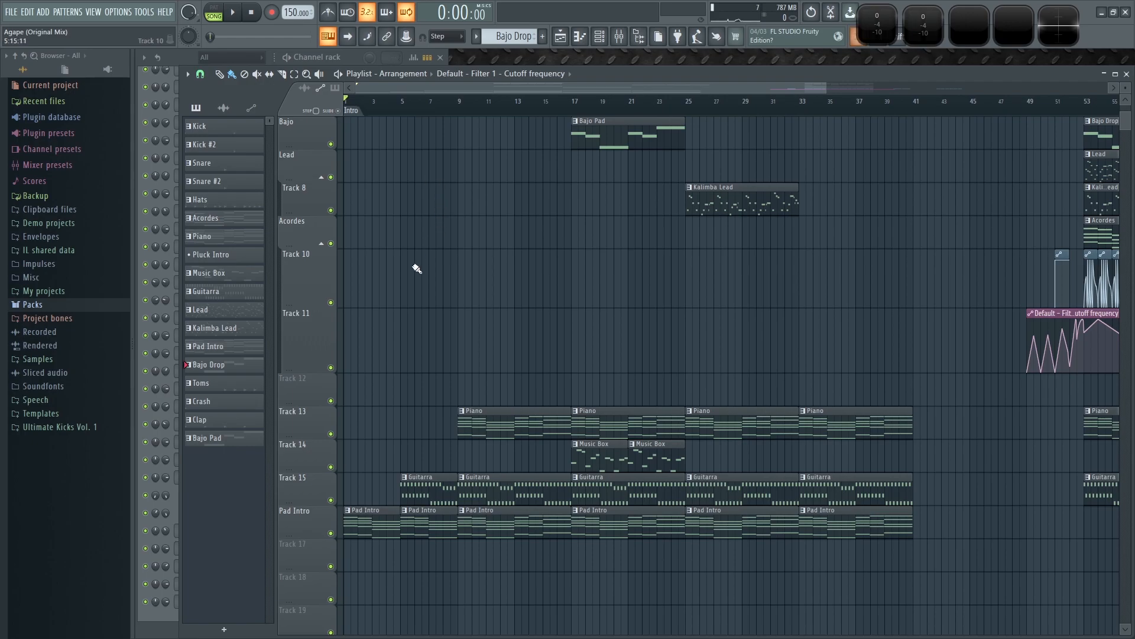
scroll(418, 260, "up", 4)
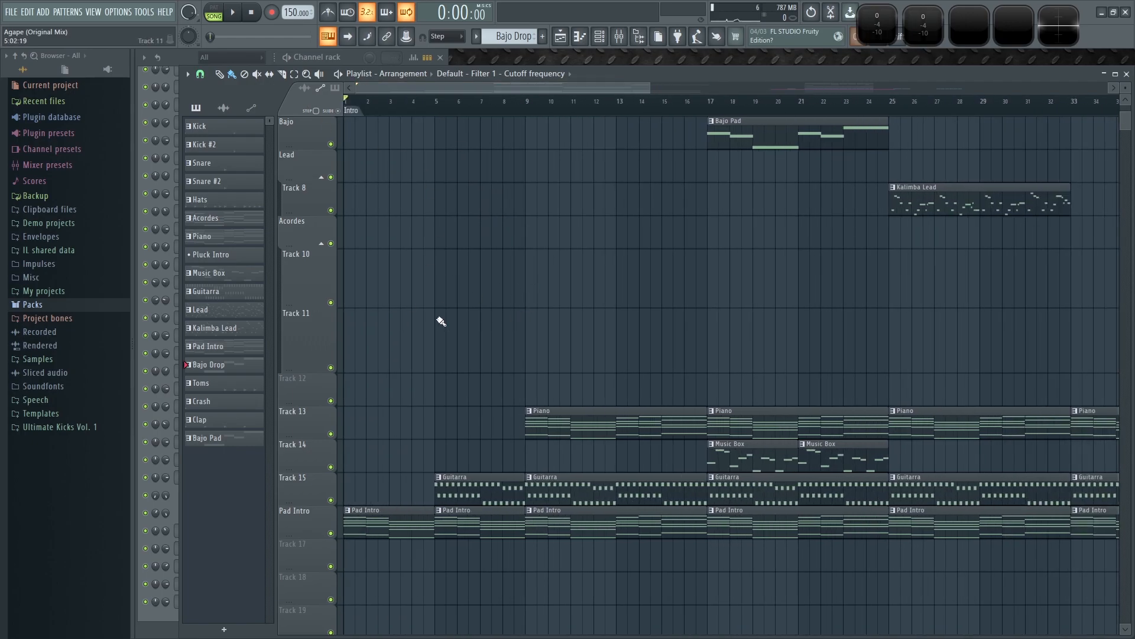
scroll(442, 322, "down", 3)
scroll(461, 323, "up", 3)
scroll(641, 165, "up", 3)
Step: Select the Kalimba Lead pattern and play it on its own in pattern mode
left_click(663, 111)
left_click(684, 375)
left_click(213, 13)
key("space")
left_click(182, 57)
right_click(590, 430)
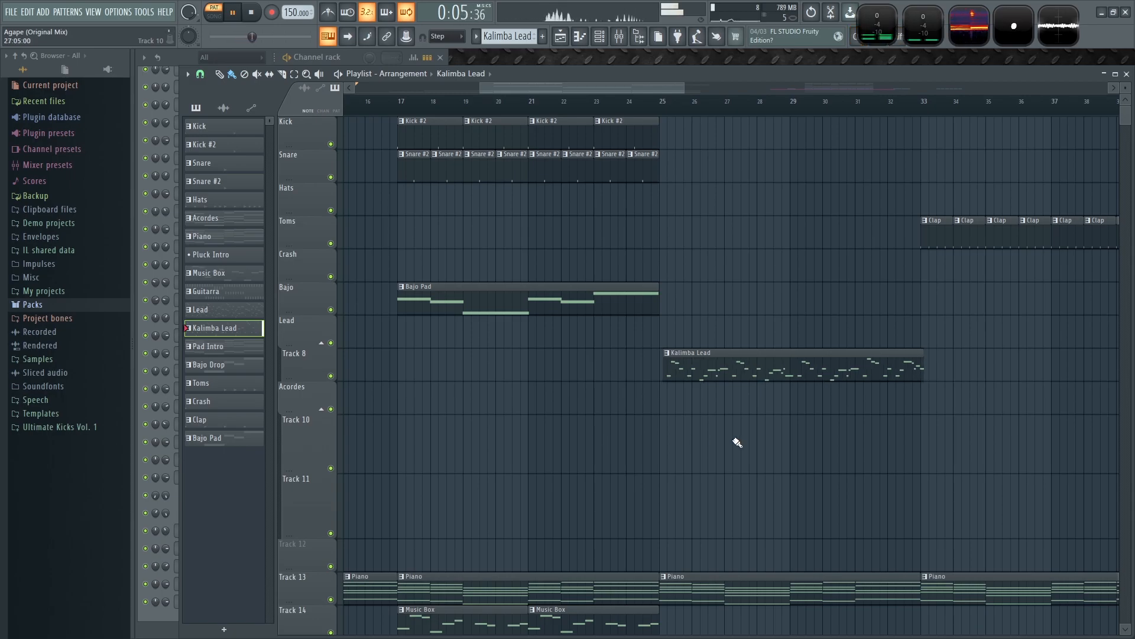
Step: Examine the Kalimba Lead clip and the drop arrangement from bar 53 during playback, and stop the pattern
scroll(738, 443, "up", 5)
left_click_drag(584, 368, 574, 366)
right_click(566, 362)
left_click(557, 361)
scroll(607, 463, "down", 4)
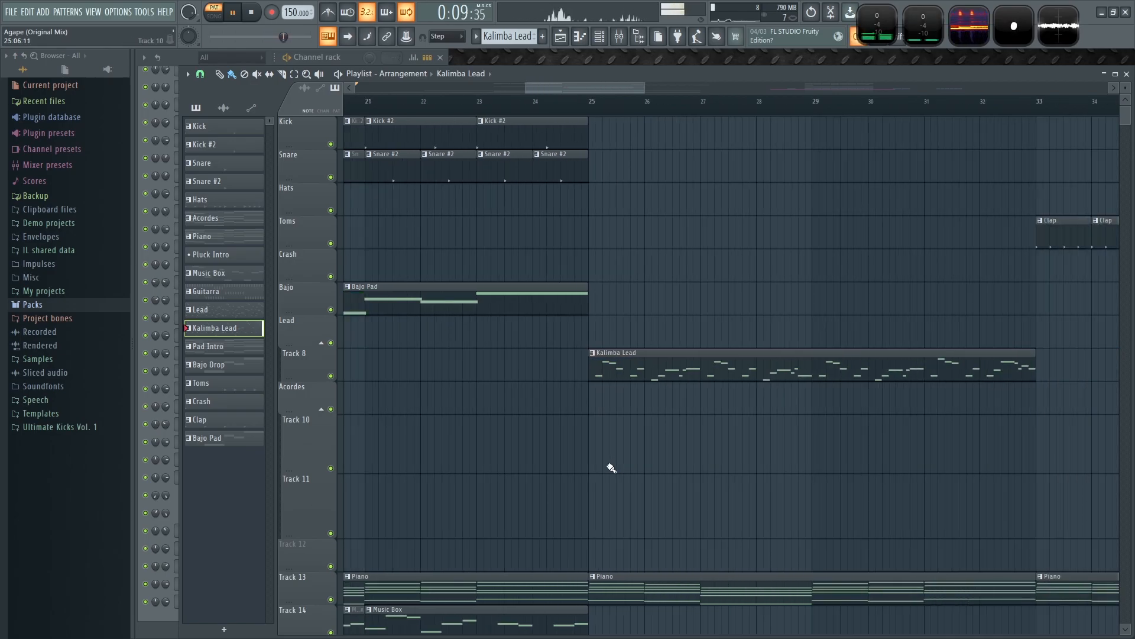
scroll(611, 468, "down", 5)
scroll(755, 434, "right", 10)
scroll(582, 349, "up", 3)
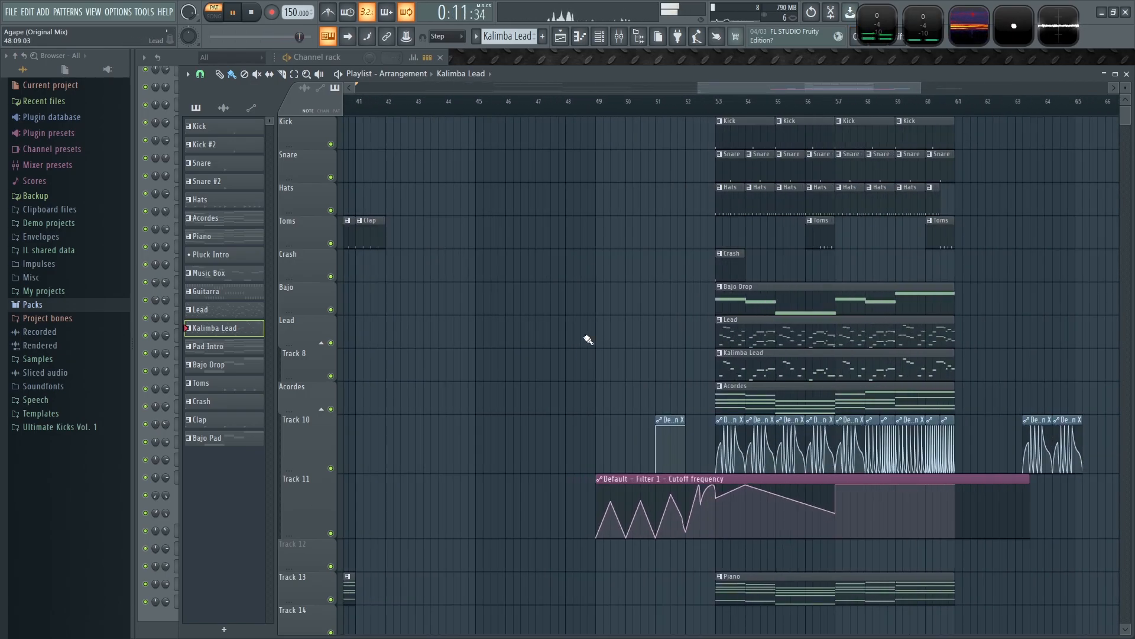
scroll(584, 346, "right", 2)
left_click(347, 57)
key("space")
left_click(578, 237)
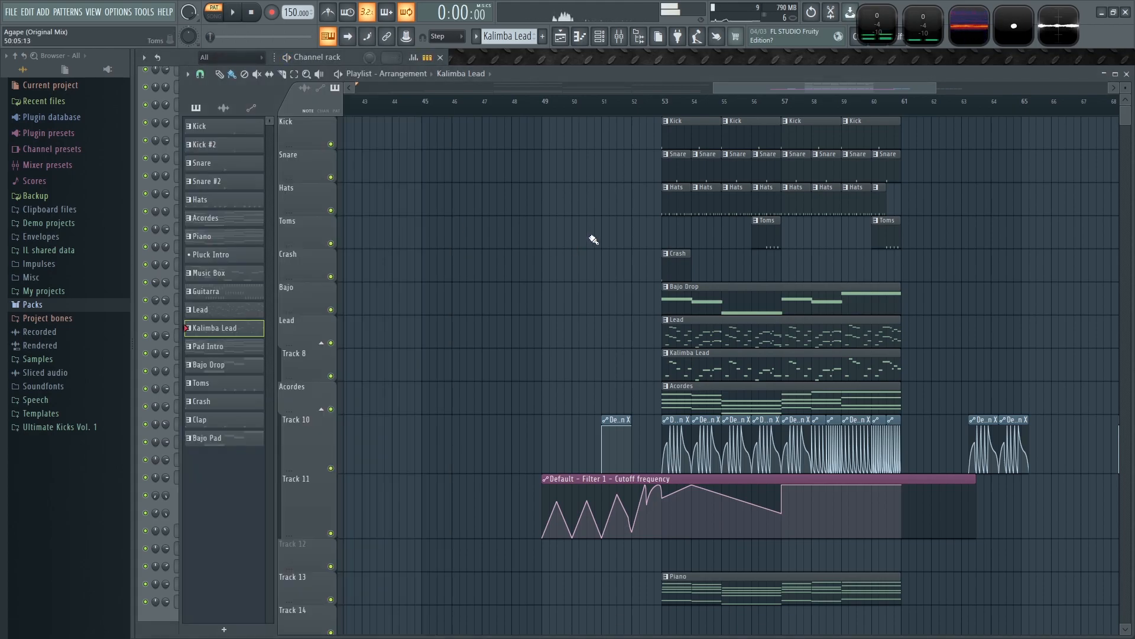
Step: Play the full drop in song mode from bar 53, stop it and return to the song start
scroll(828, 257, "up", 4)
scroll(651, 251, "right", 1)
left_click(434, 102)
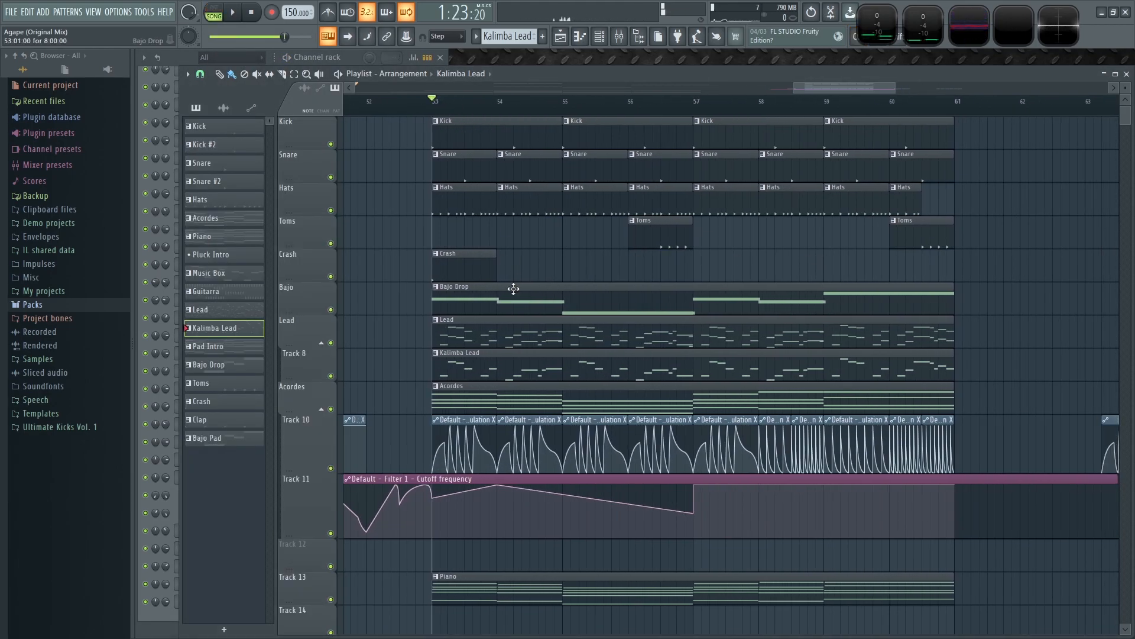
scroll(1007, 359, "down", 2)
scroll(1008, 359, "up", 2)
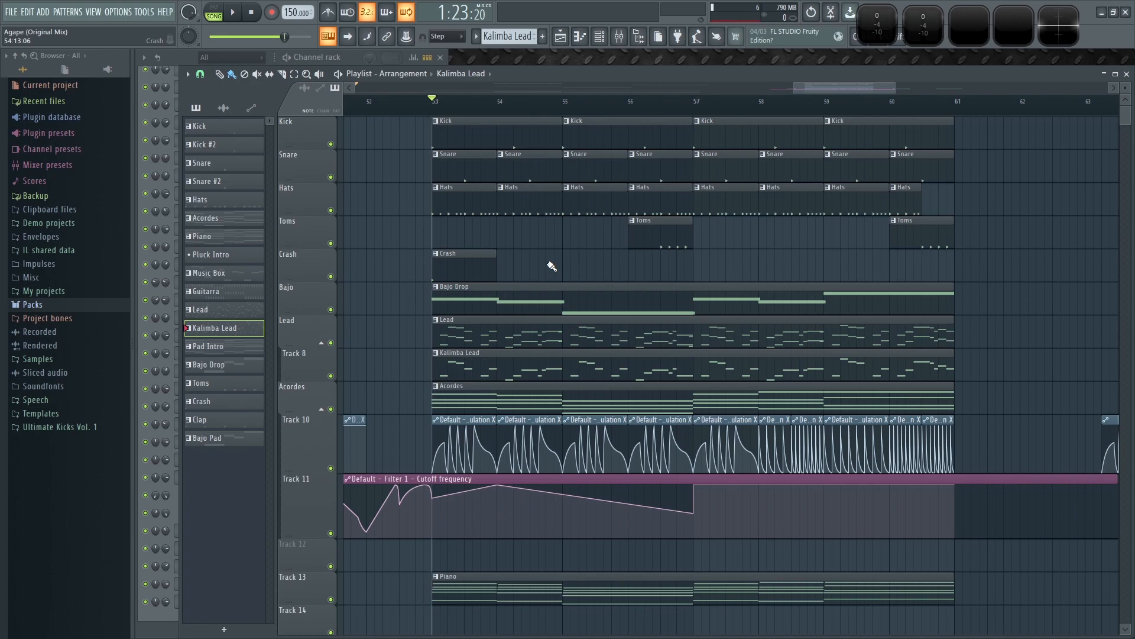
scroll(525, 273, "up", 3)
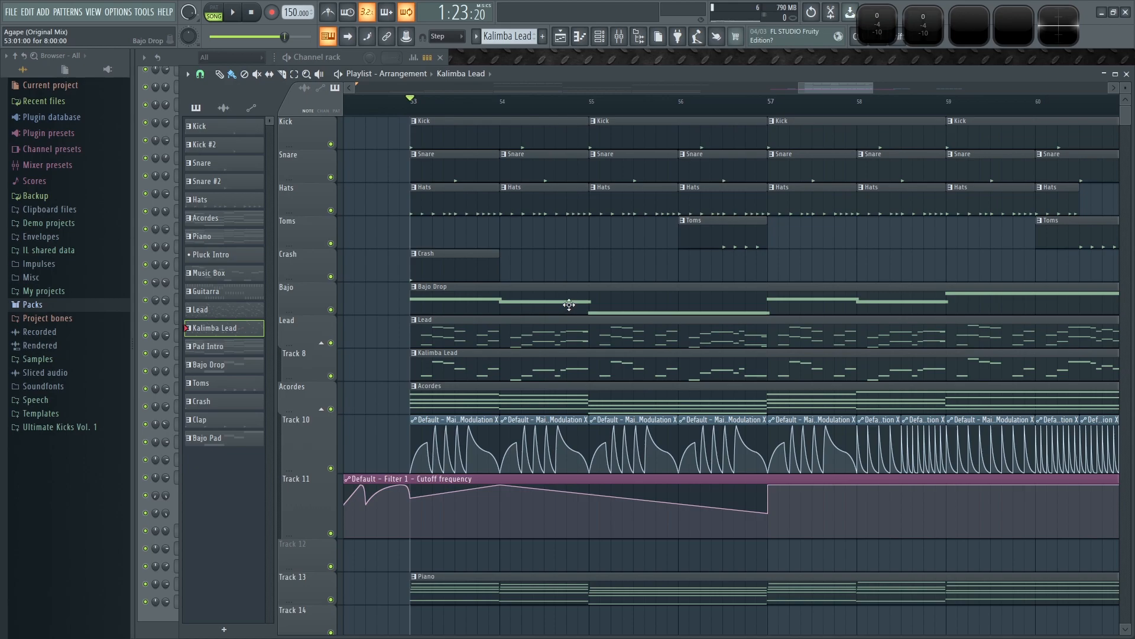
scroll(569, 304, "down", 4)
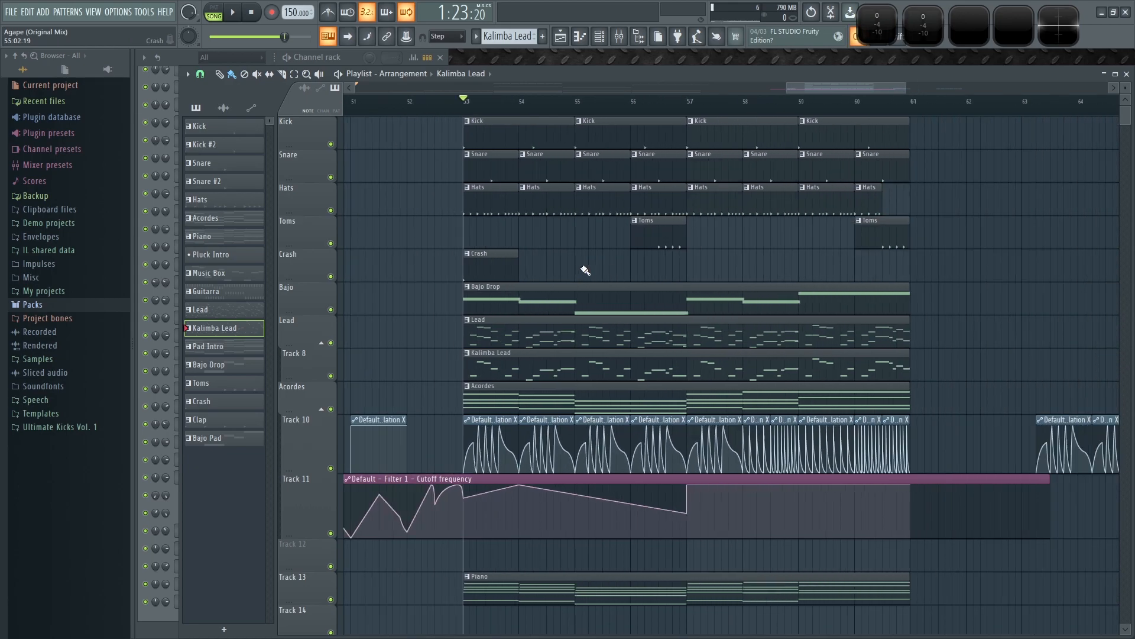
key("space")
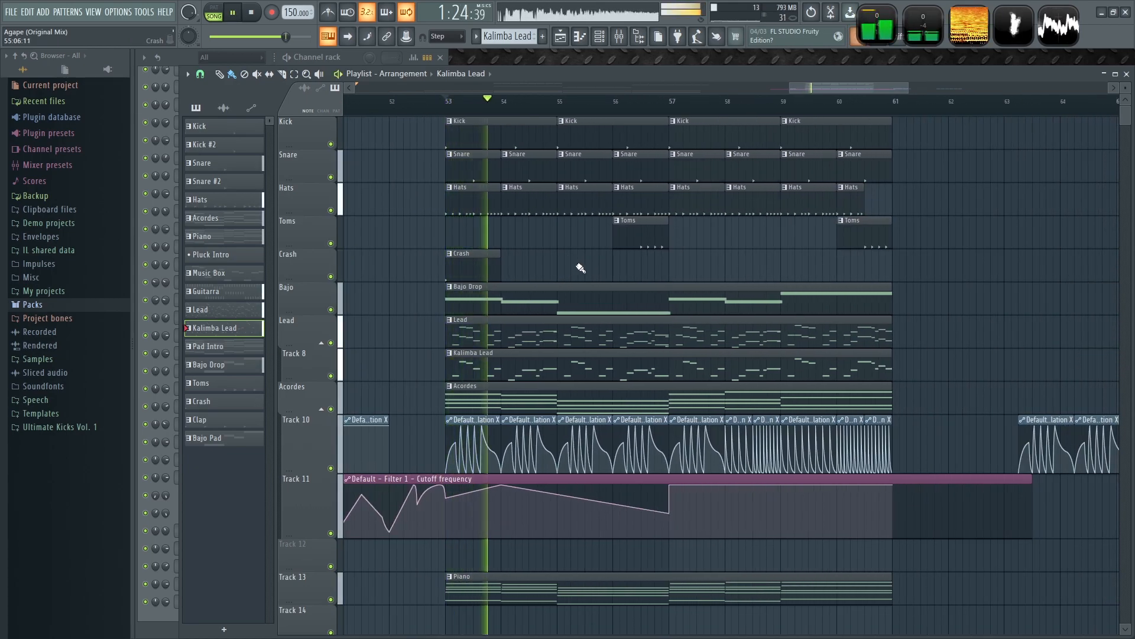
scroll(581, 268, "down", 2)
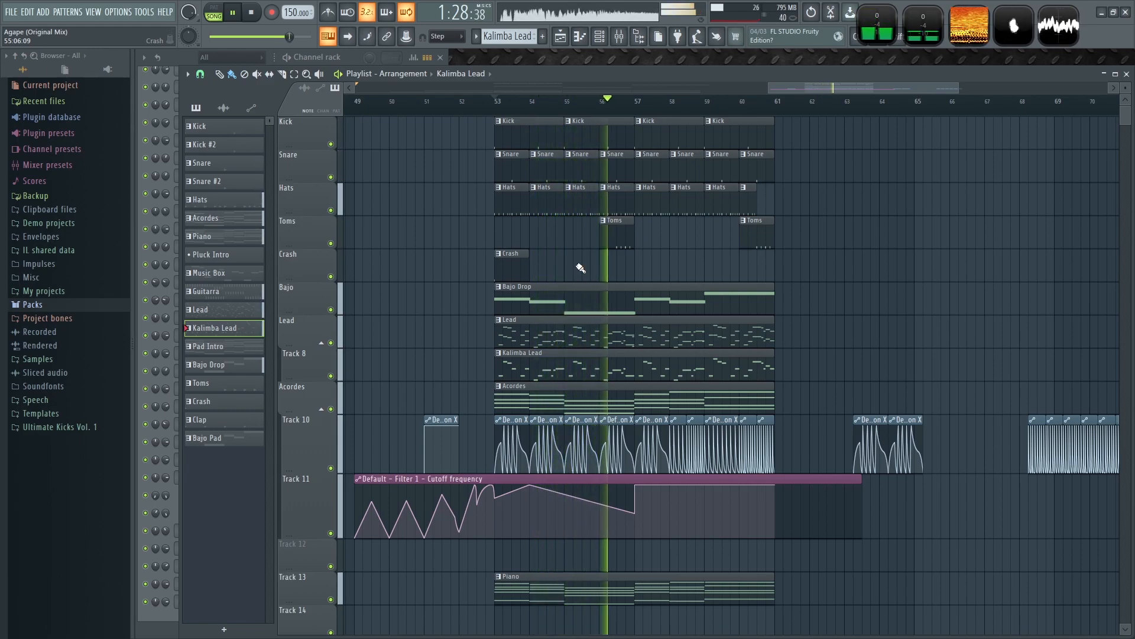
scroll(580, 268, "up", 1)
scroll(581, 268, "up", 3)
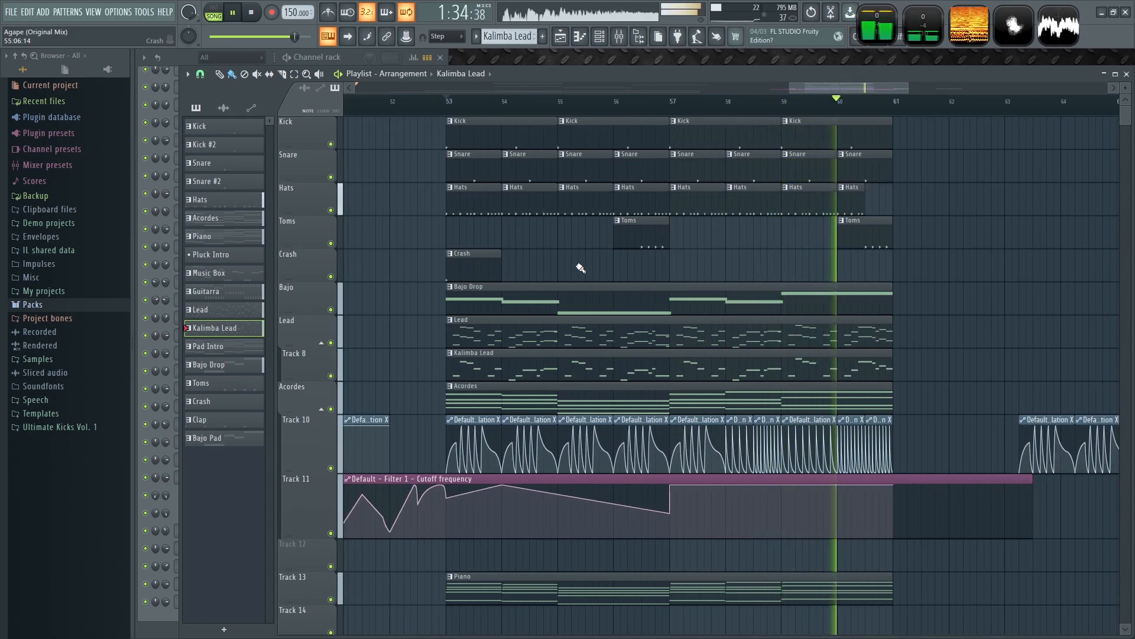
key("space")
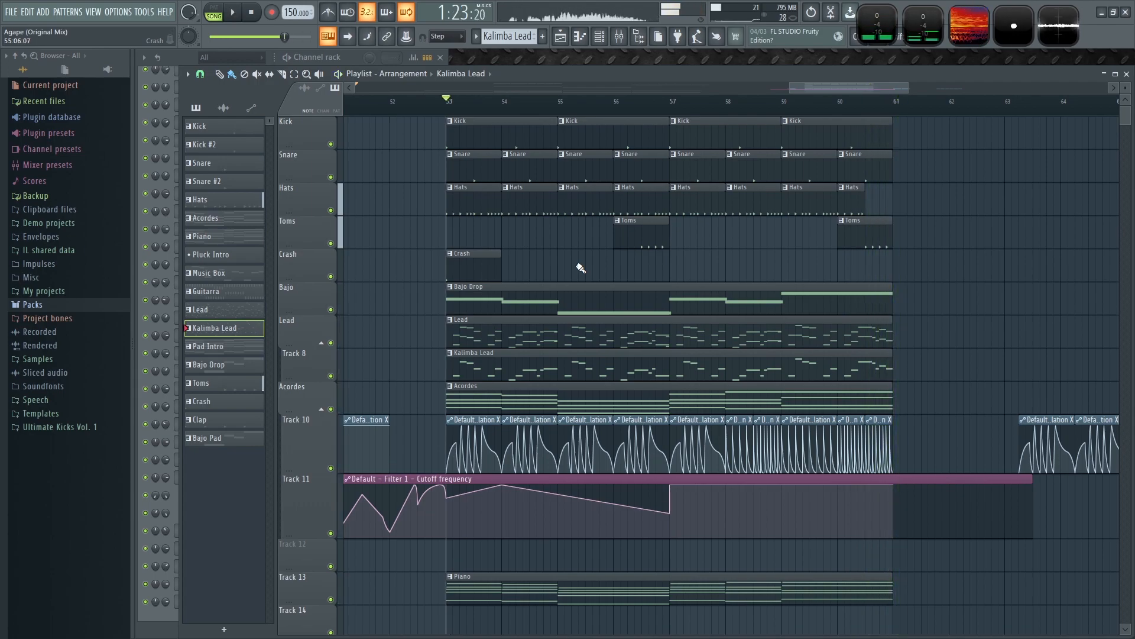
key("Home")
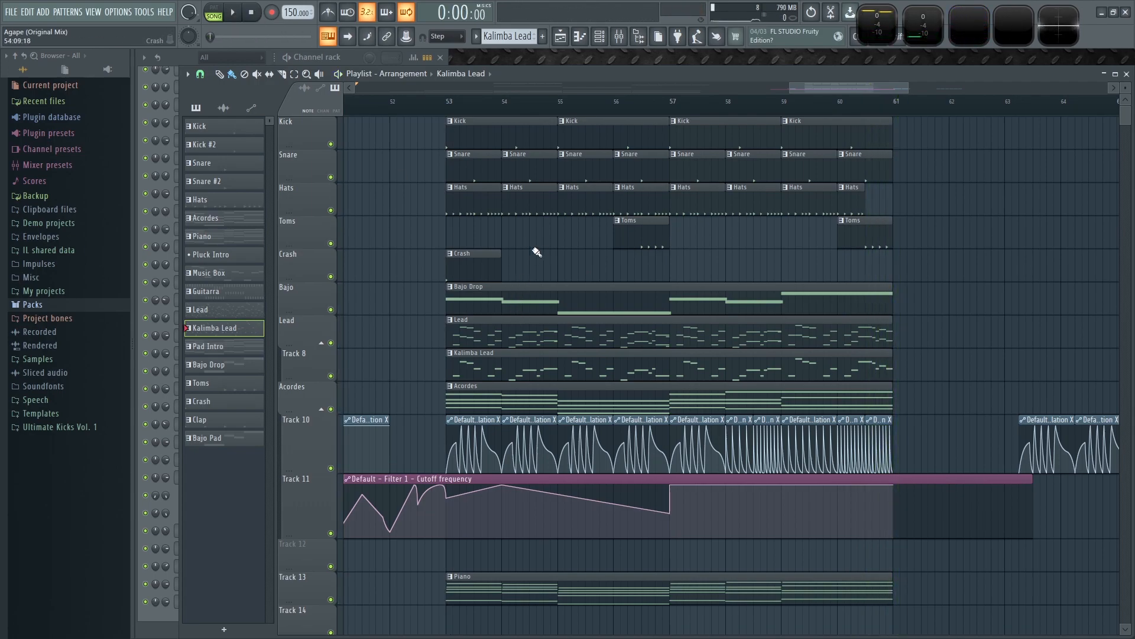
Step: Solo the Snare track, play it from bar 53 with the Wave Candy spectrogram open, and stop playback
scroll(503, 237, "up", 2)
left_click(469, 160)
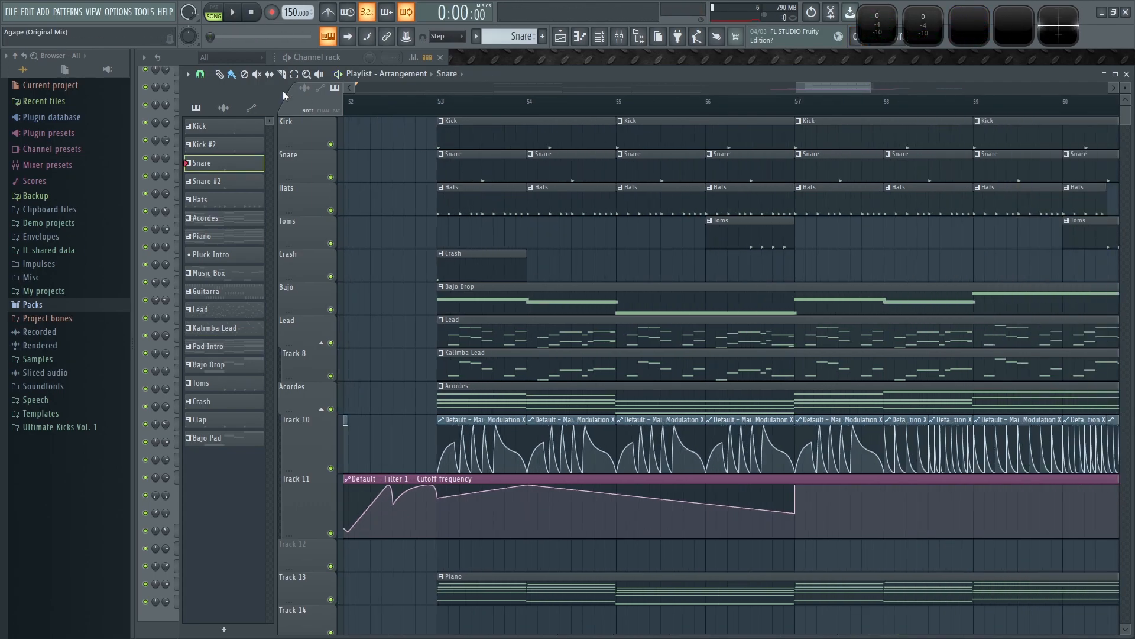
left_click(196, 60)
left_click(533, 244)
left_click(441, 109)
scroll(577, 271, "up", 1)
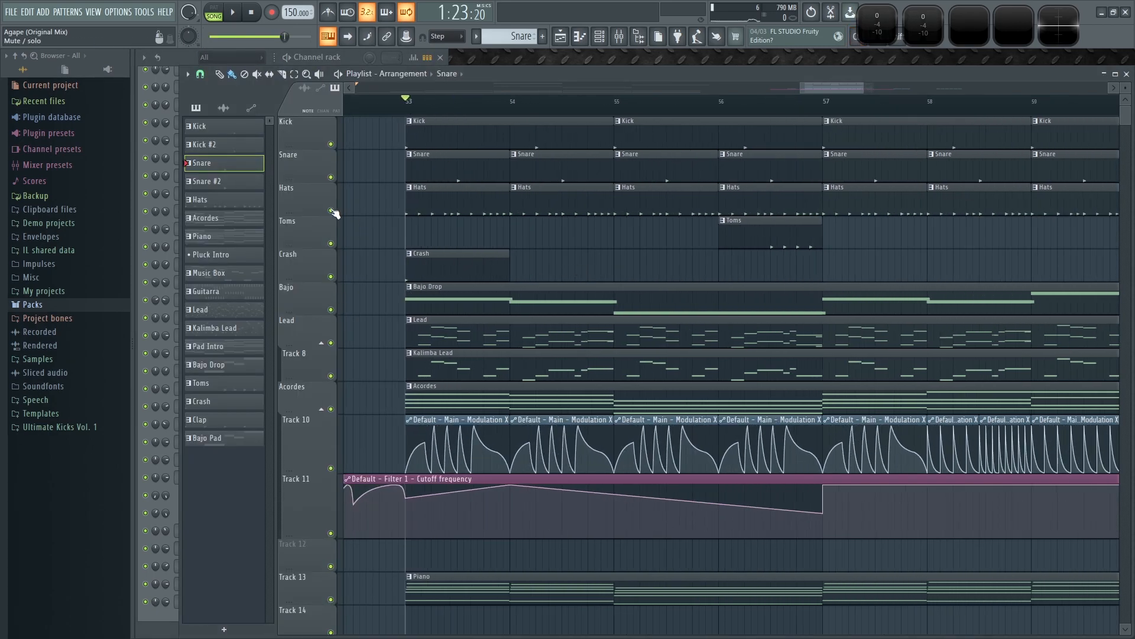
left_click(331, 177, "ctrl")
key("space")
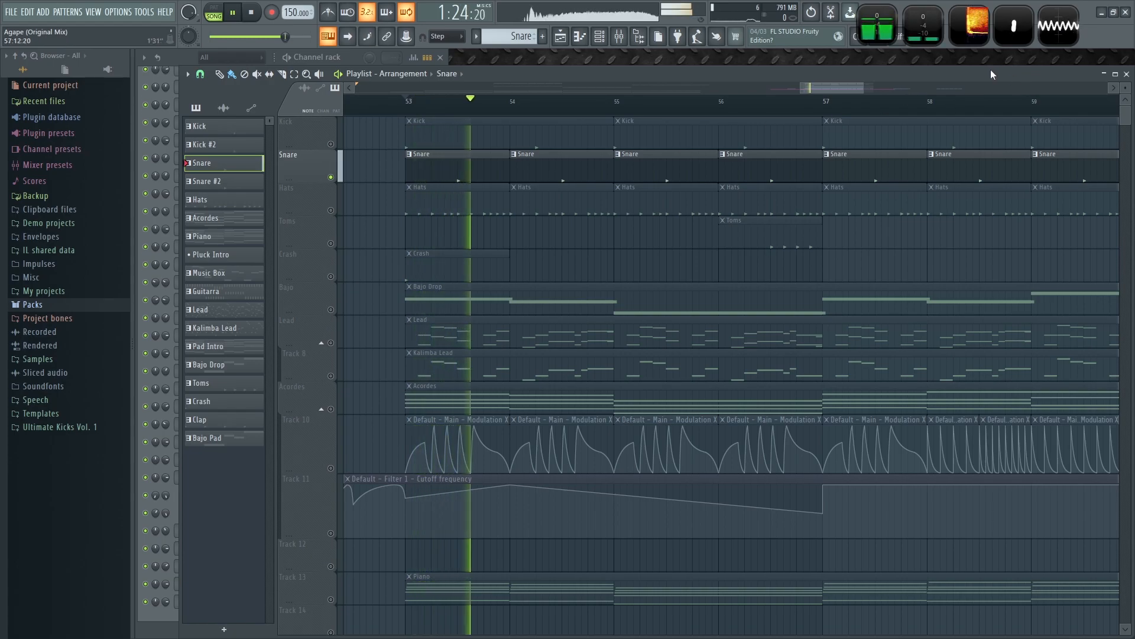
left_click(975, 25)
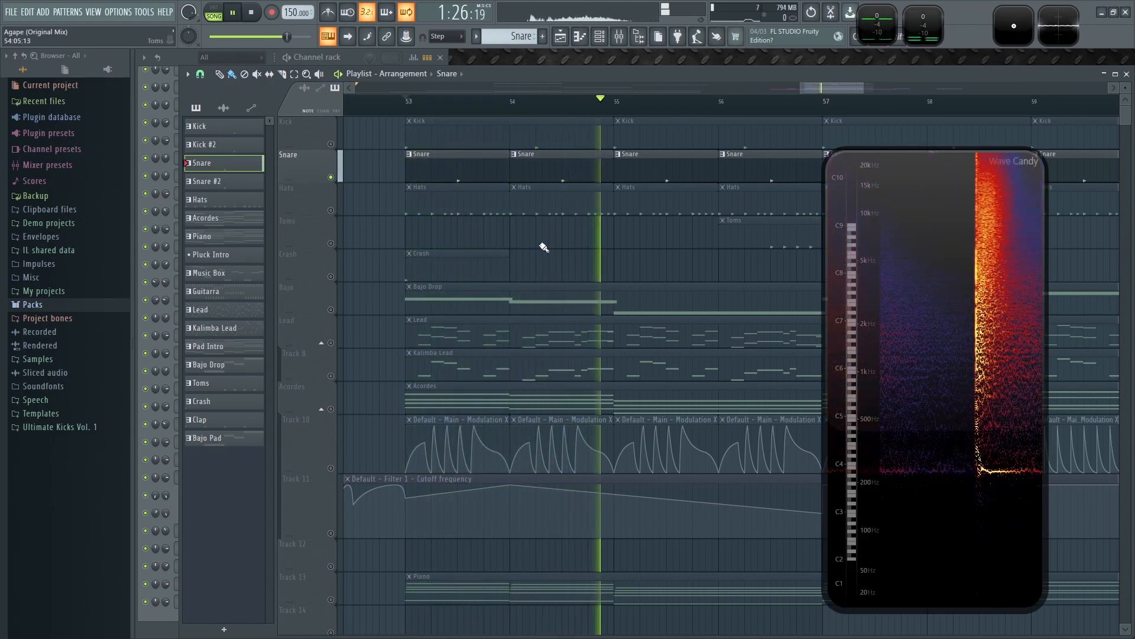
key("space")
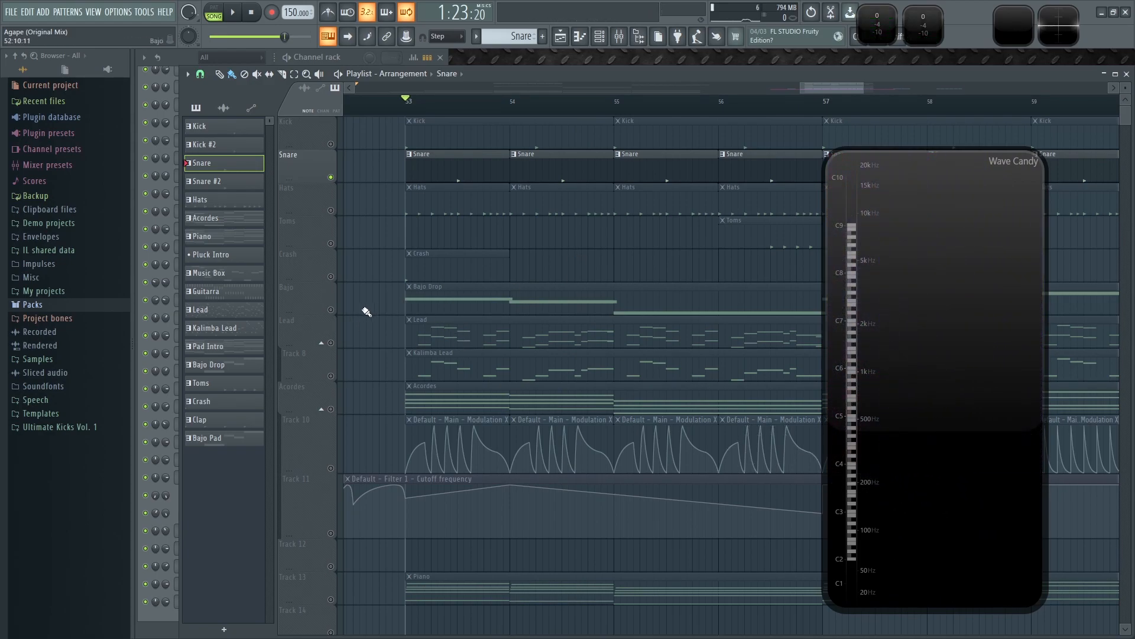
Step: Solo the Bajo track and play the Bajo Drop clip from bars 53 and 55 with the spectrogram
scroll(366, 312, "down", 2)
key("space")
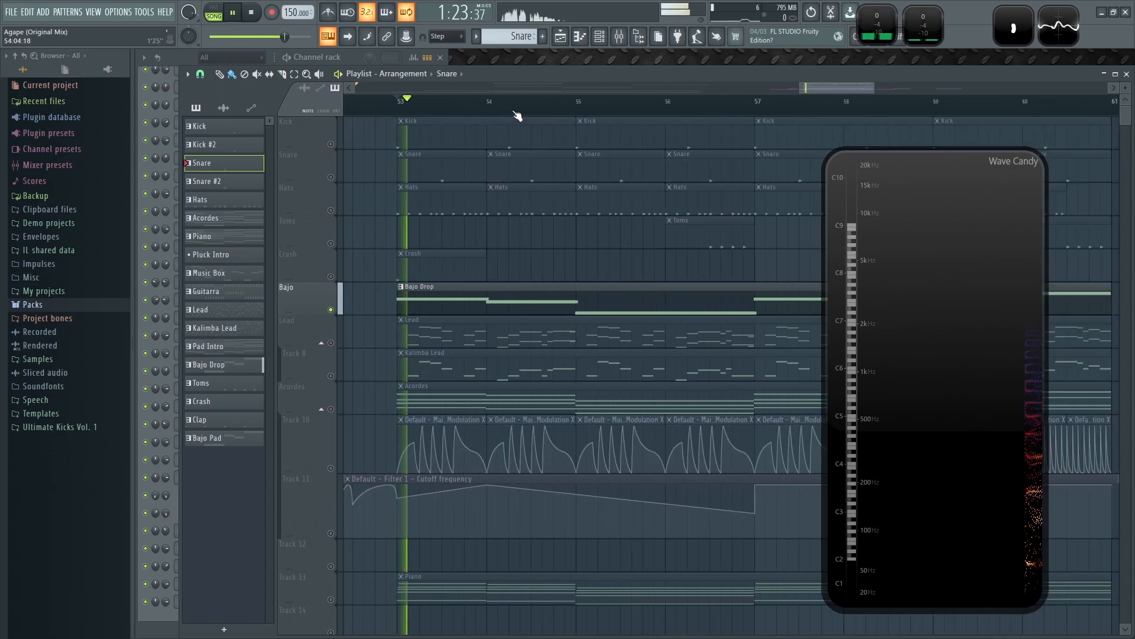
left_click(577, 101)
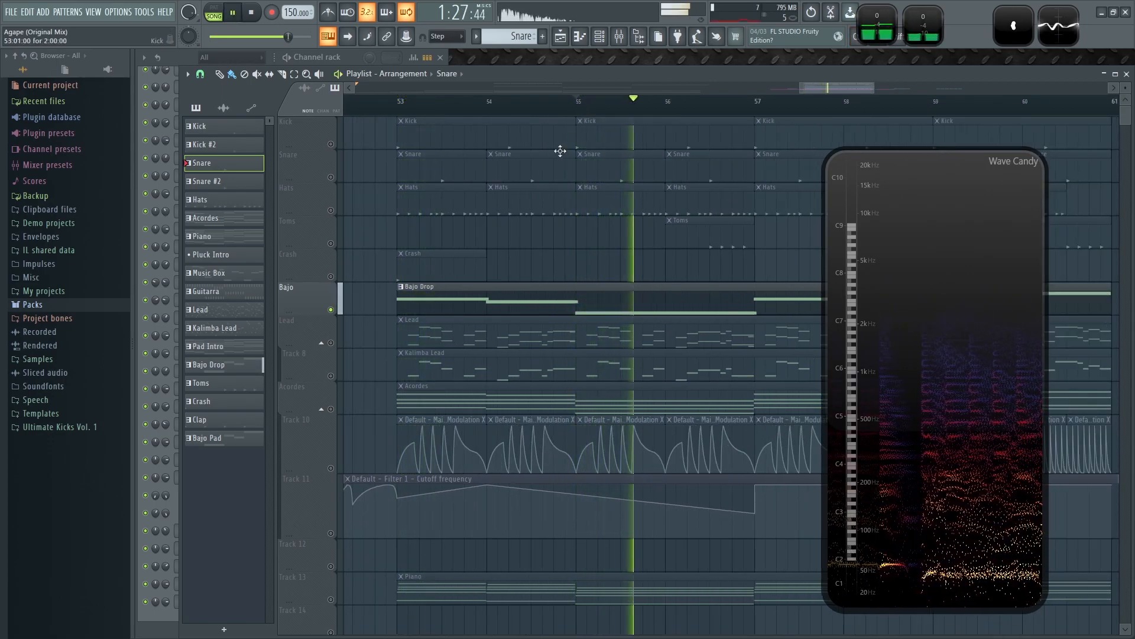
key("space")
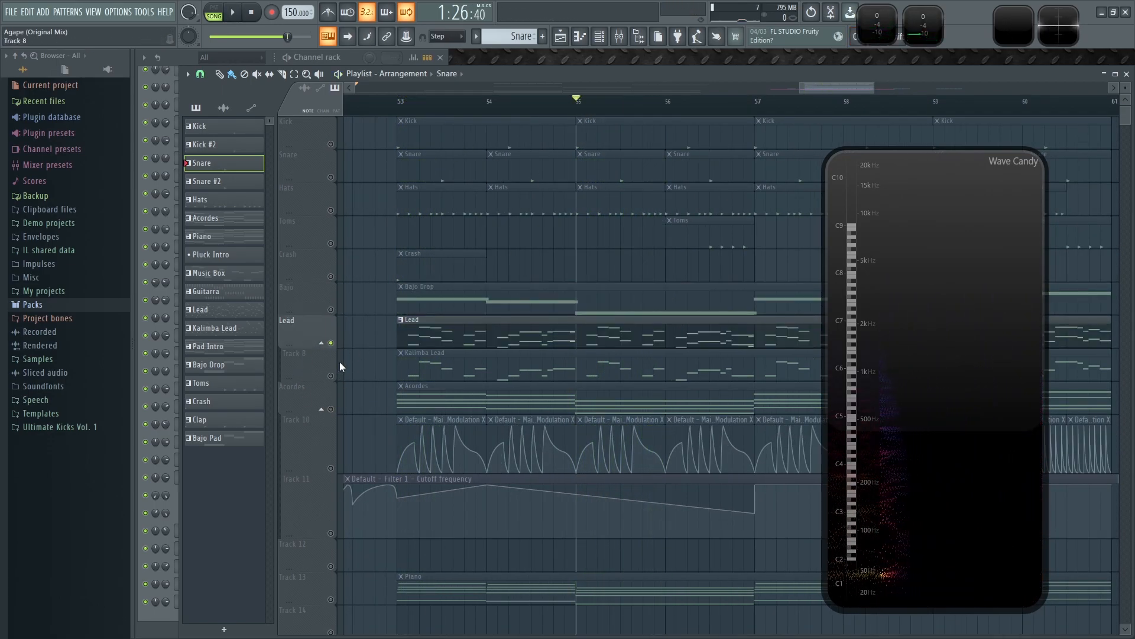
Step: Solo Track 8, play the Kalimba Lead from bar 55 and inspect its notes in the Piano roll
left_click(537, 371)
key("space")
double_click(575, 372)
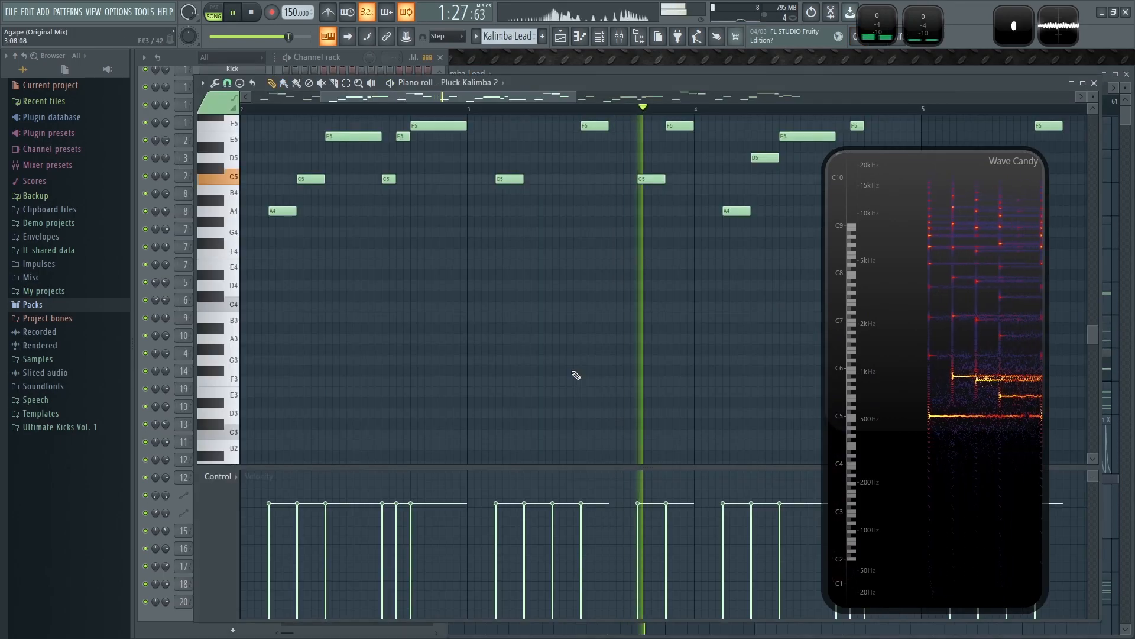
scroll(472, 296, "up", 6)
scroll(472, 297, "down", 3)
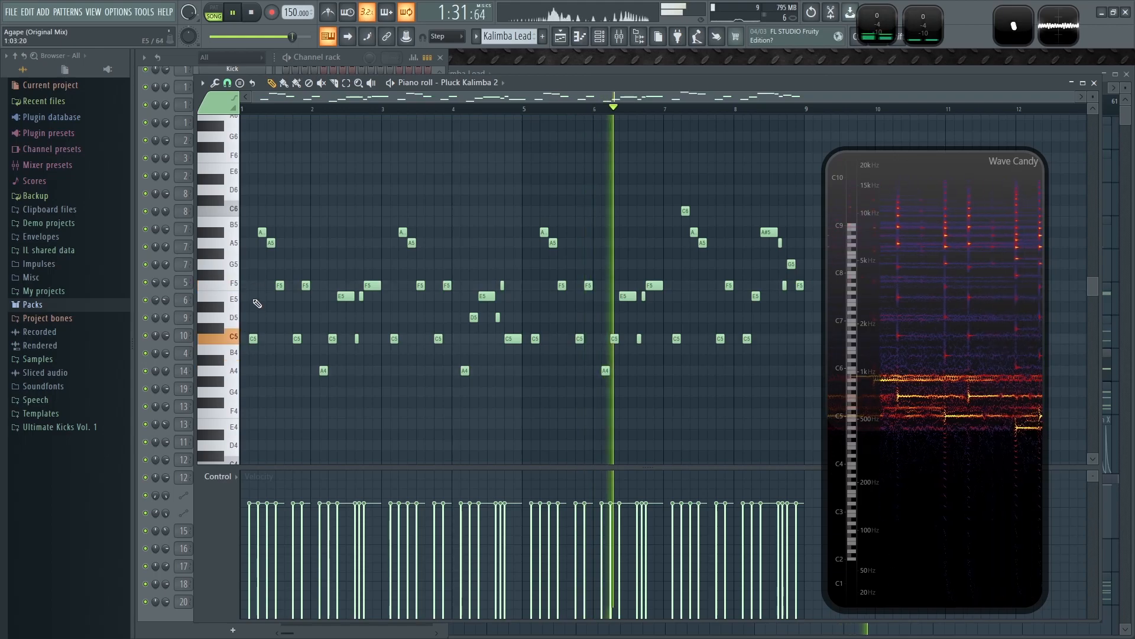
key("space")
left_click(723, 69)
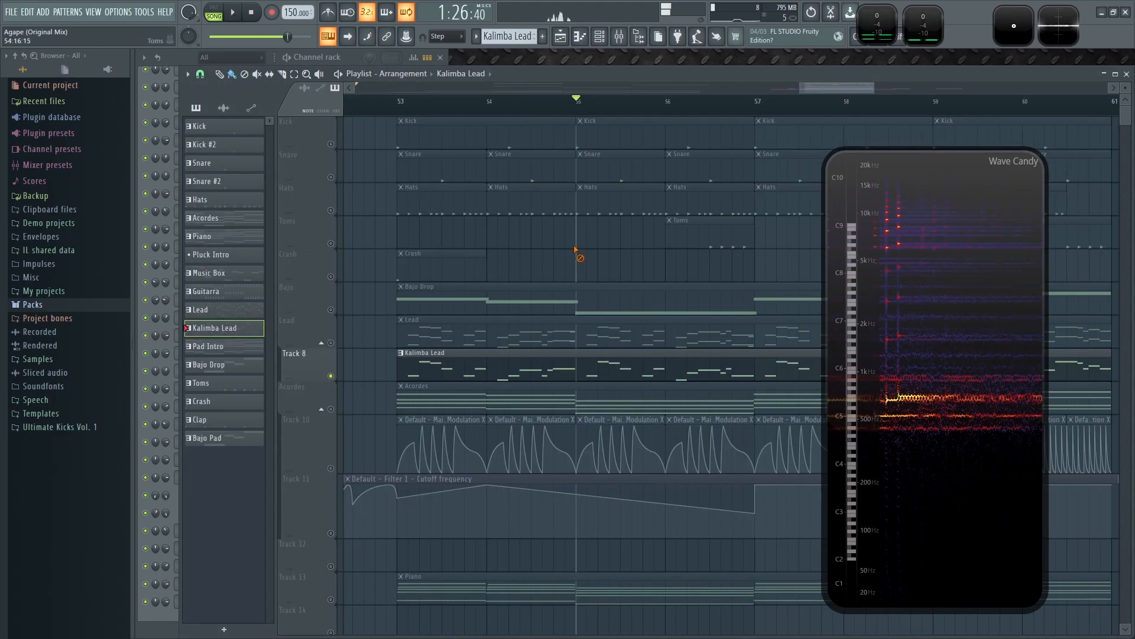
Step: Solo the Snare track again and play a short passage from bar 53
right_click(332, 178)
scroll(390, 139, "up", 1)
left_click(427, 102)
key("space")
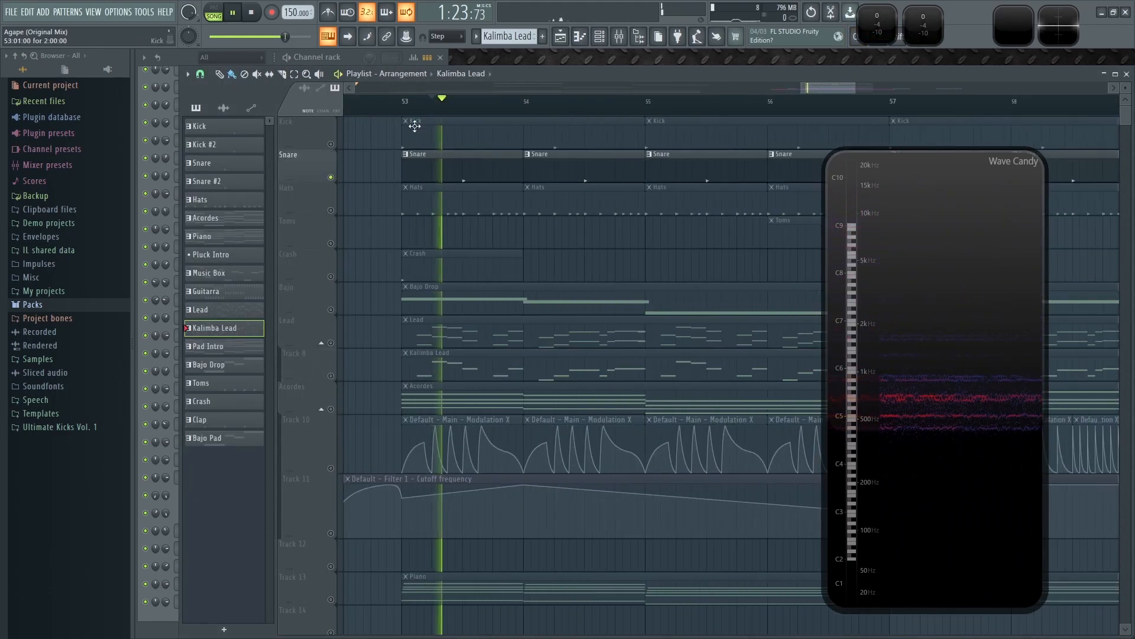
key("space")
Step: Show the Snare pattern in the Channel rack and audition its Snare channel
left_click(188, 59)
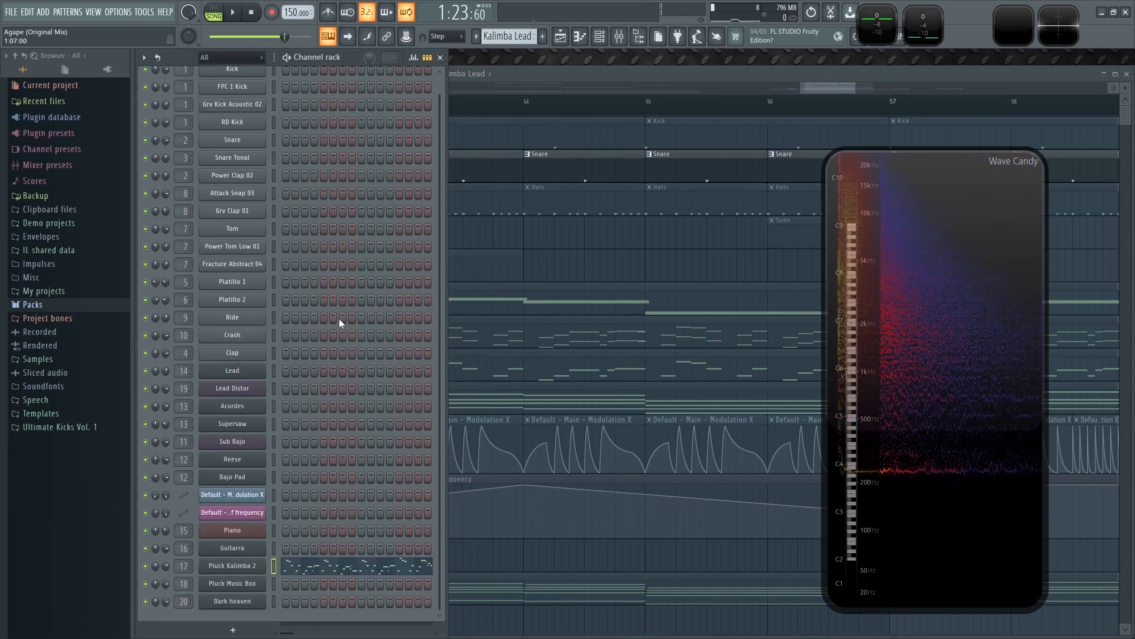
left_click(484, 167)
left_click(184, 54)
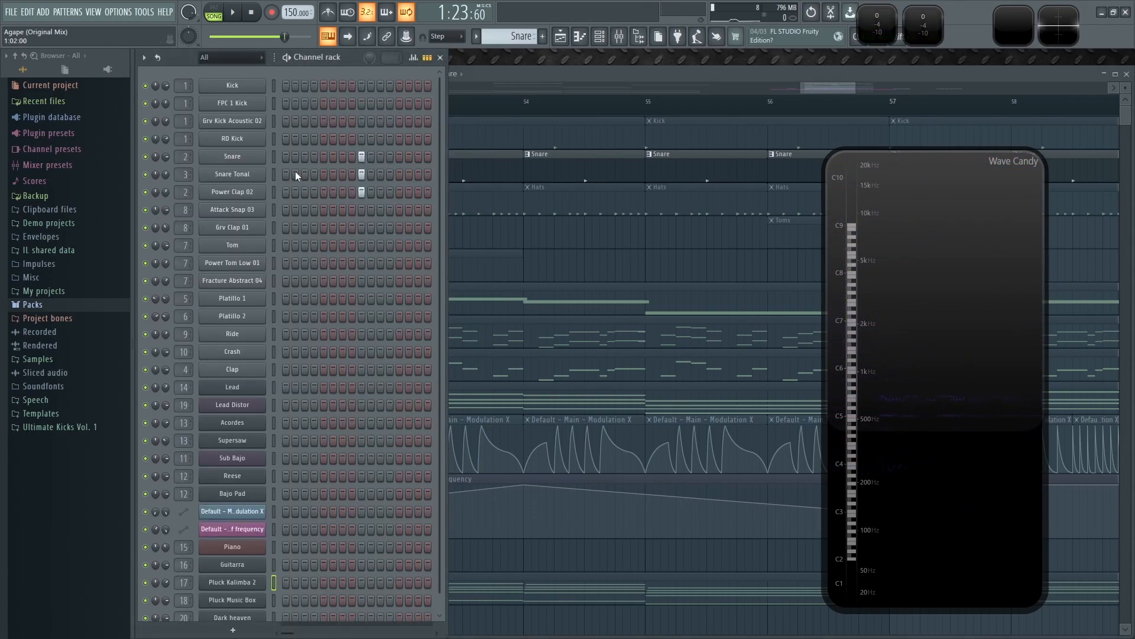
left_click(275, 157)
key("space")
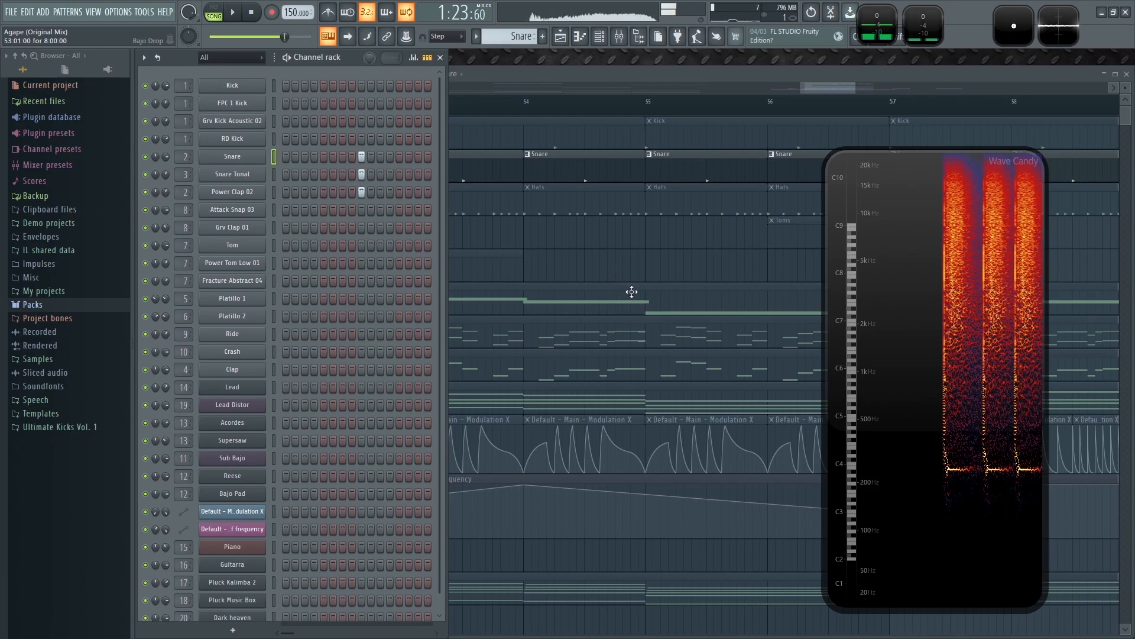
Step: Open the Snare Tonal channel's settings, audition the sample and set its root note to F4
left_click(255, 177)
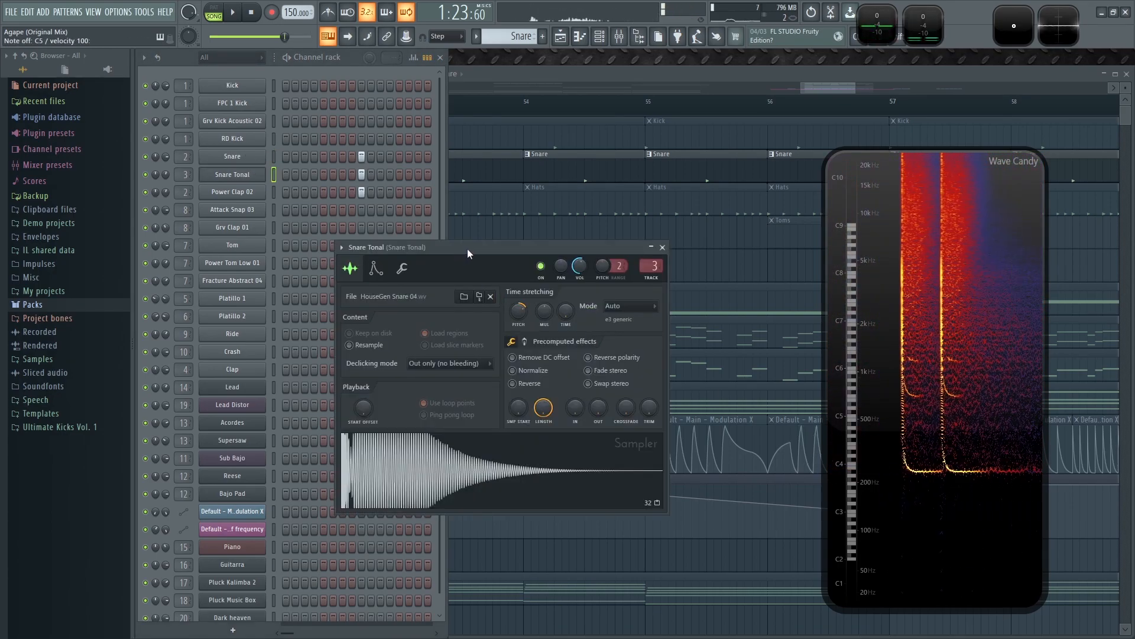
left_click_drag(466, 247, 474, 247)
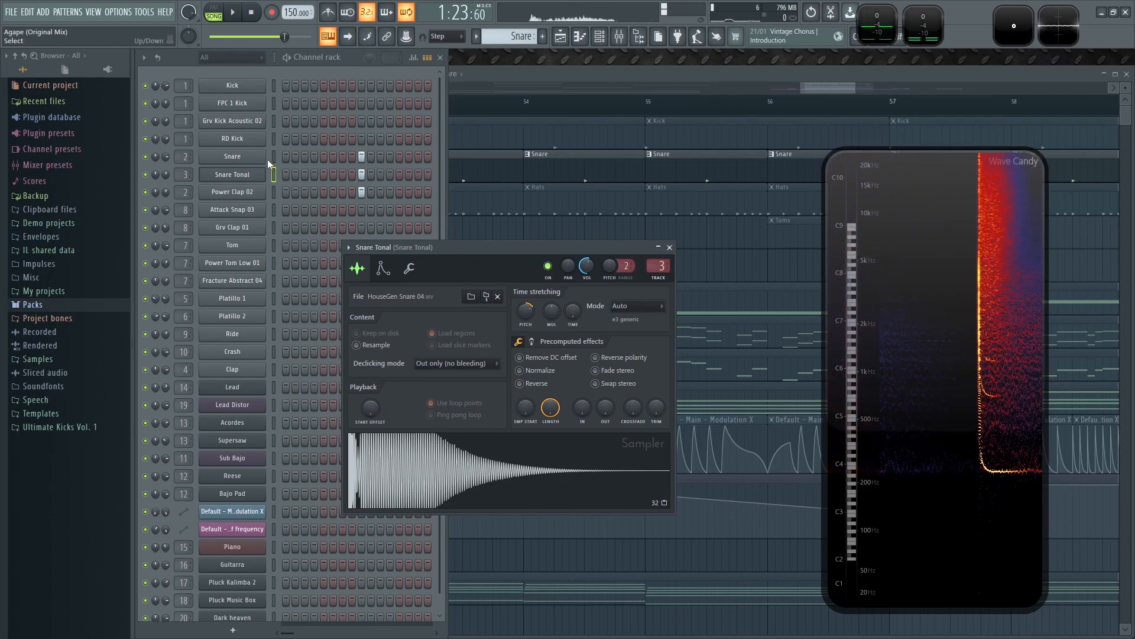
left_click_drag(401, 249, 410, 248)
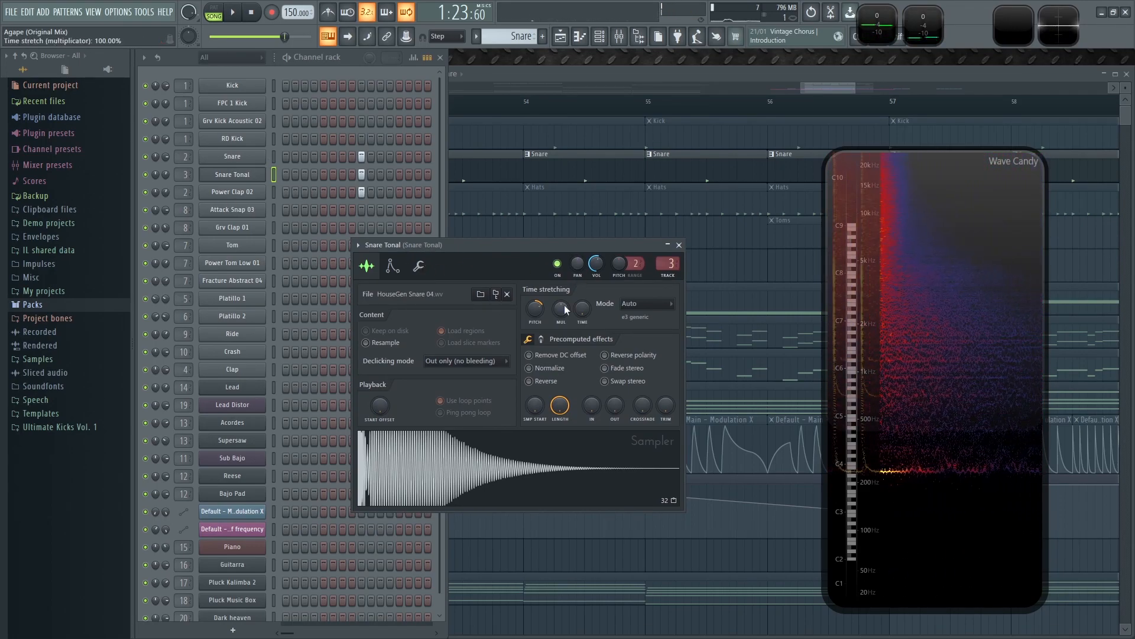
left_click(392, 267)
right_click(490, 499)
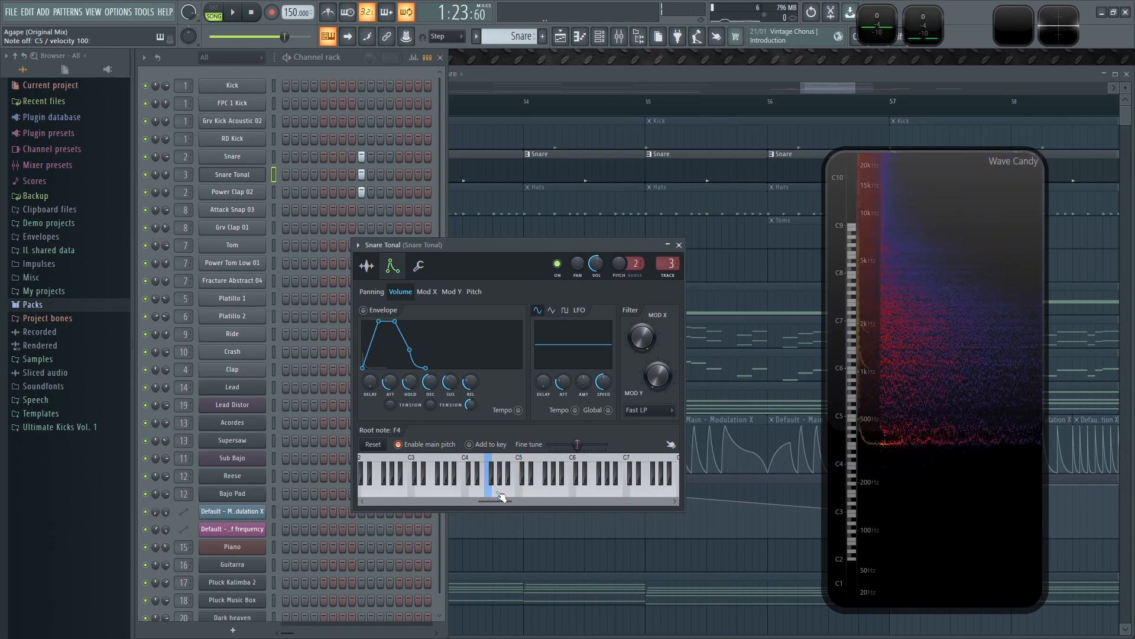
Step: Audition the Snare Tonal and Snare samples repeatedly and compare their fundamentals on the Wave Candy spectrogram
key("q")
key("q")
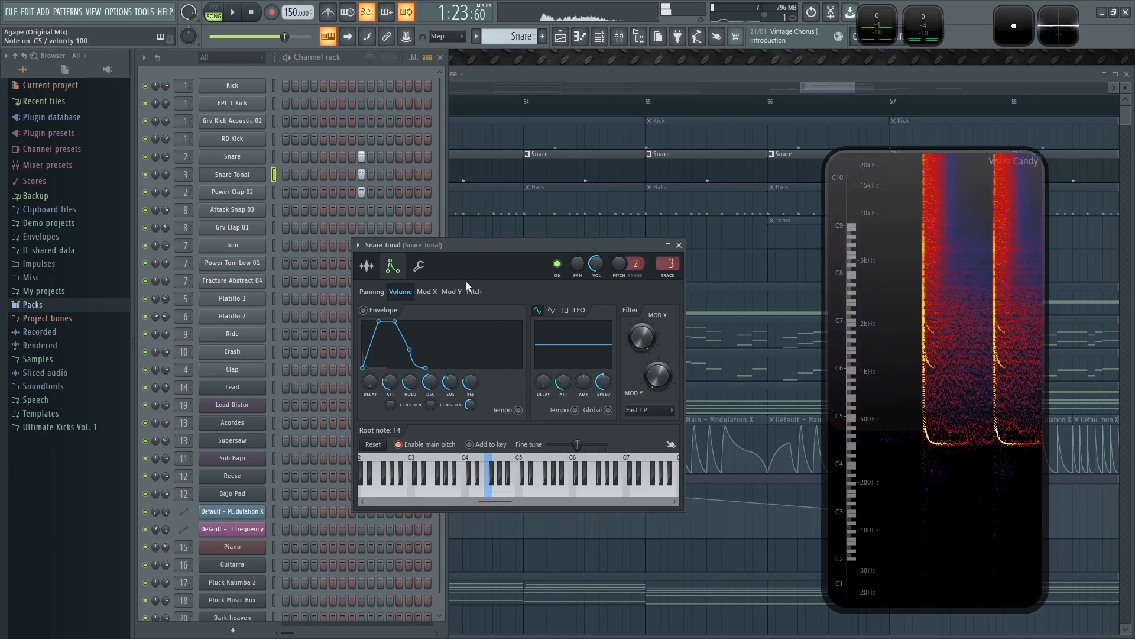
key("q")
key("q")
key("q")
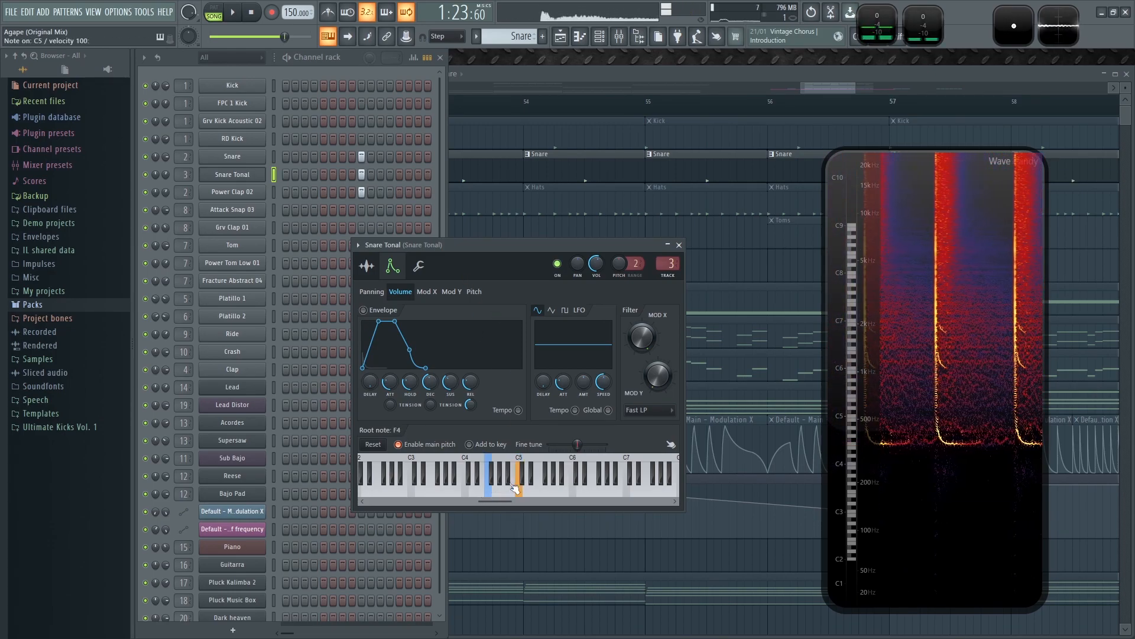
left_click(276, 159)
key("q")
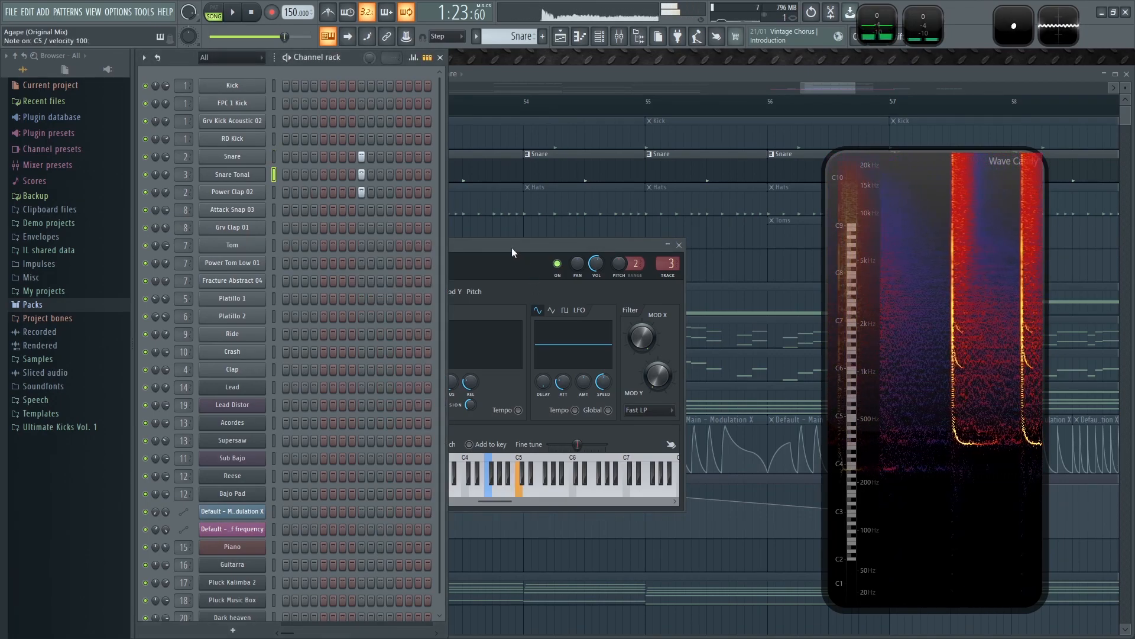
left_click_drag(513, 248, 534, 241)
key("q")
key("q")
key("q")
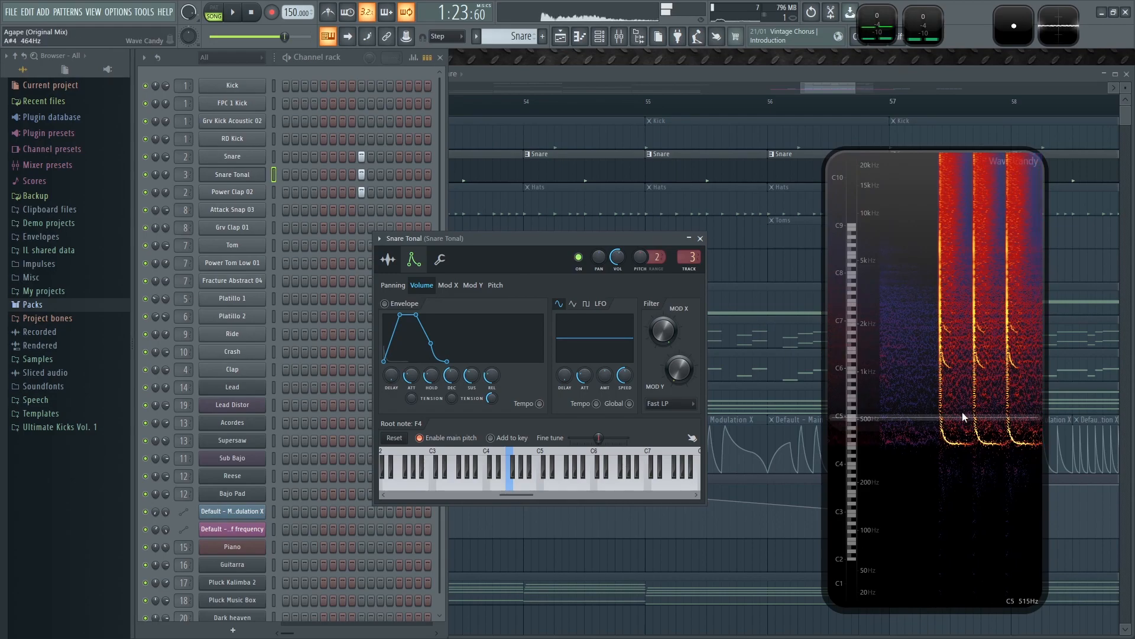
Step: Shorten the decay of the Snare Tonal's pitch envelope to 10% and audition the result
left_click(496, 285)
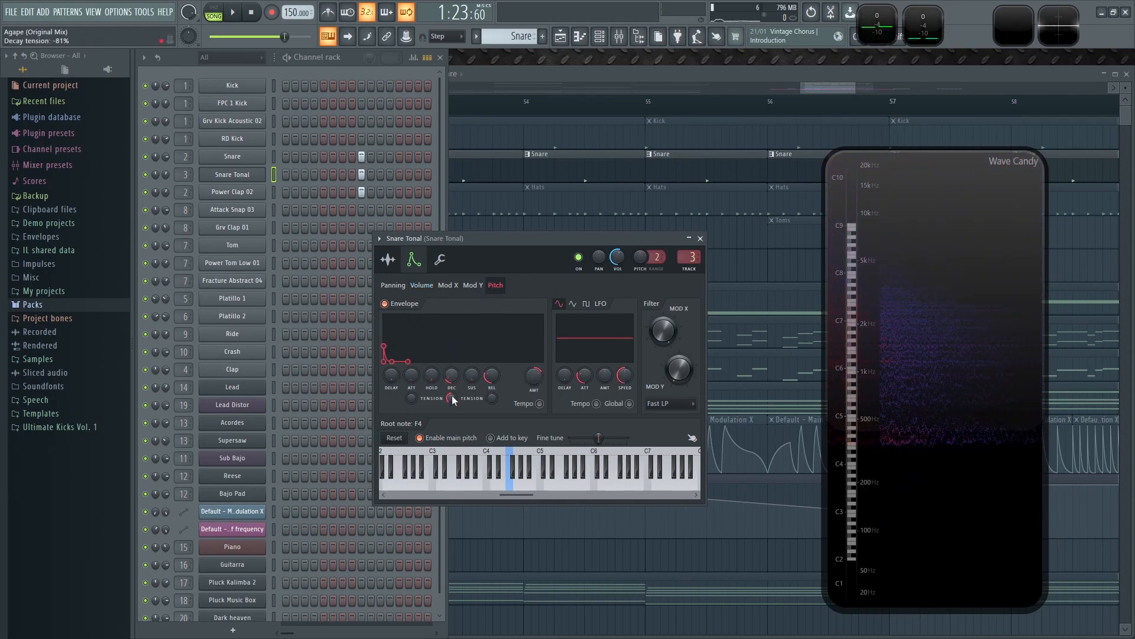
key("q")
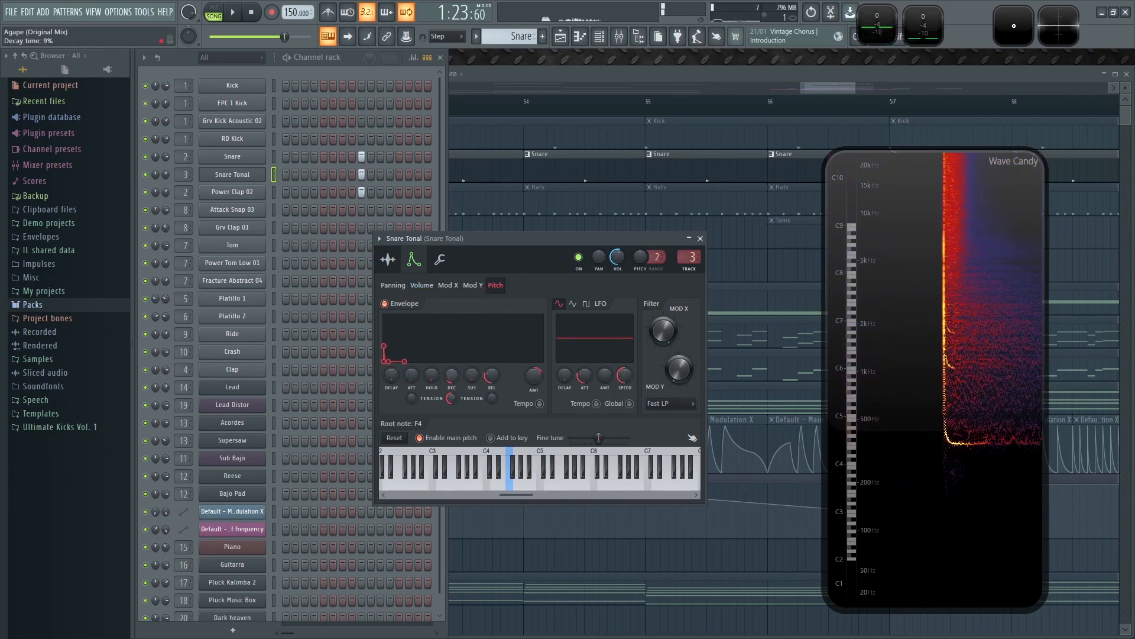
key("q")
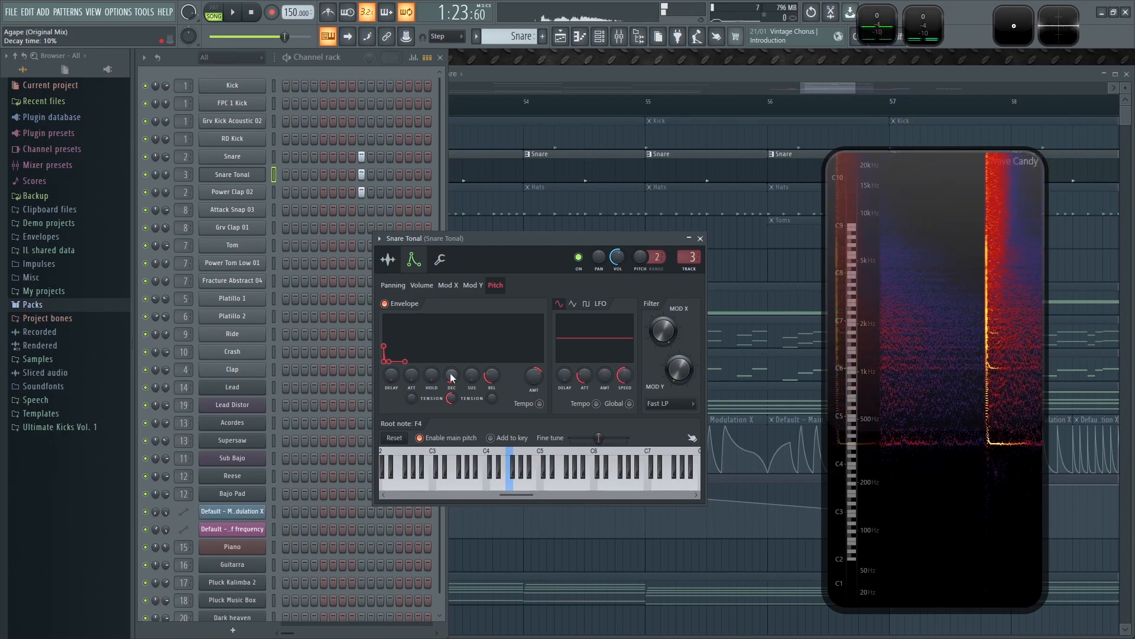
key("q")
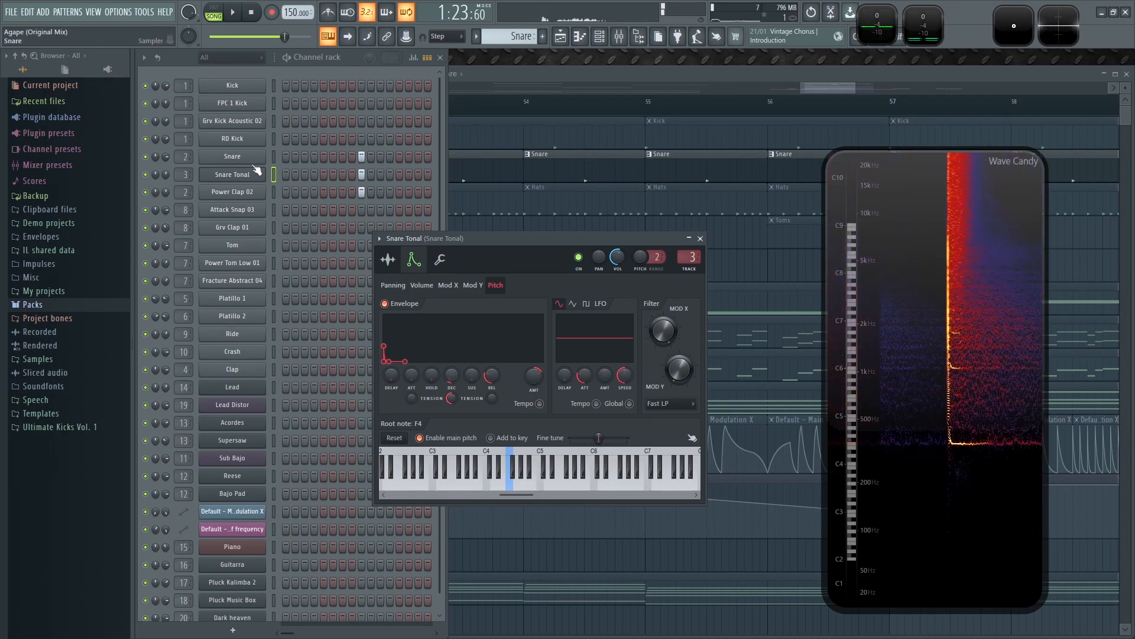
Step: Audition the Snare channel, open its settings and compare its fundamental on the spectrogram
left_click(274, 158)
key("q")
key("q")
left_click(248, 158)
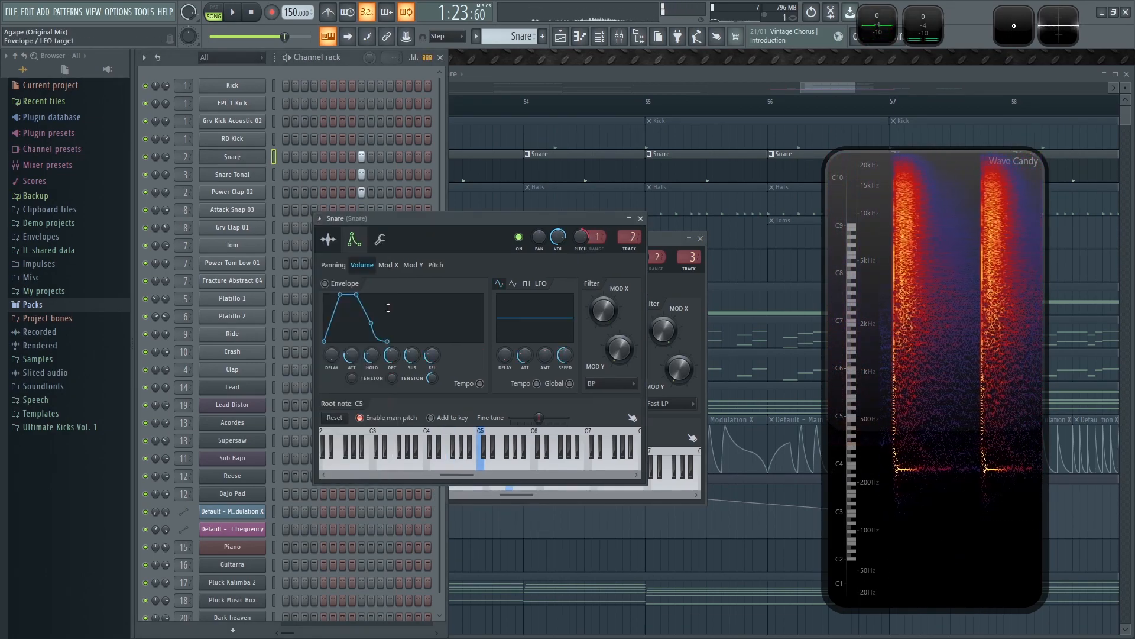
key("q")
key("q")
key("q")
Step: Try G4 as the Snare channel's root note, set it to F4 and audition the sample
right_click(460, 467)
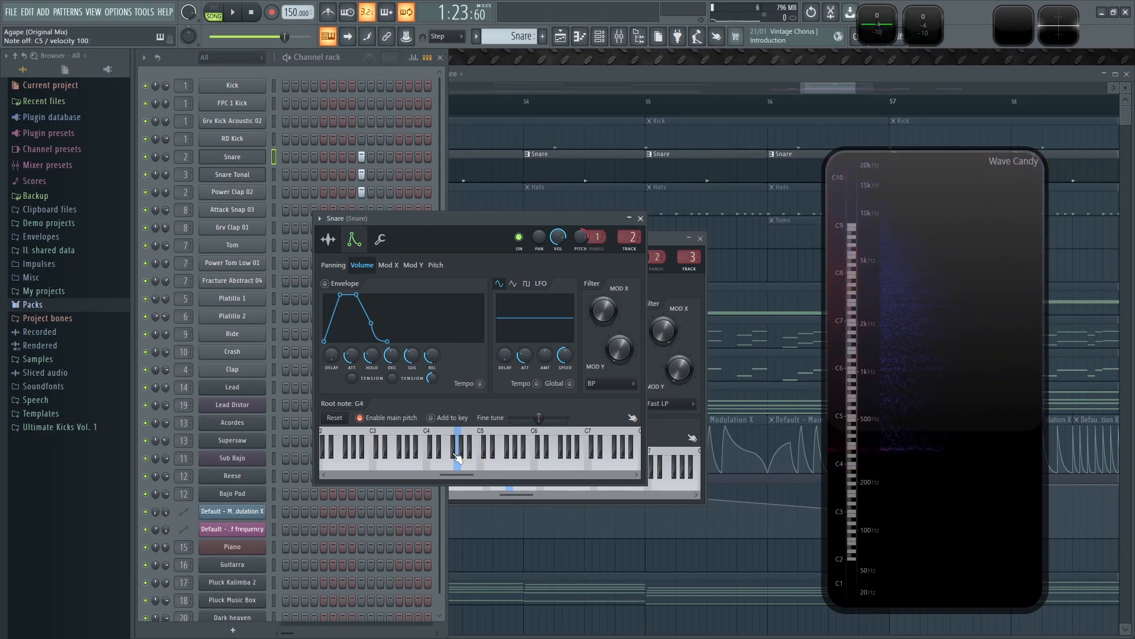
right_click(455, 455)
key("q")
right_click(456, 467)
key("q")
key("q")
key("q")
key("q")
key("q")
key("q")
key("q")
key("q")
left_click_drag(582, 240, 582, 261)
key("q")
key("q")
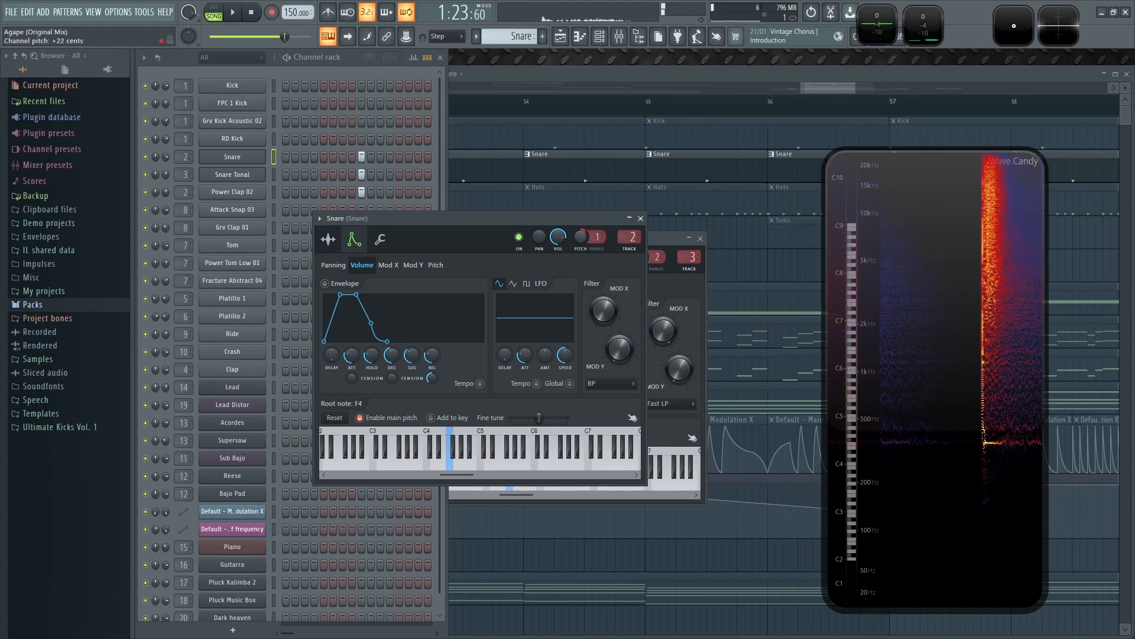
key("q")
left_click(275, 172)
left_click(275, 160)
key("space")
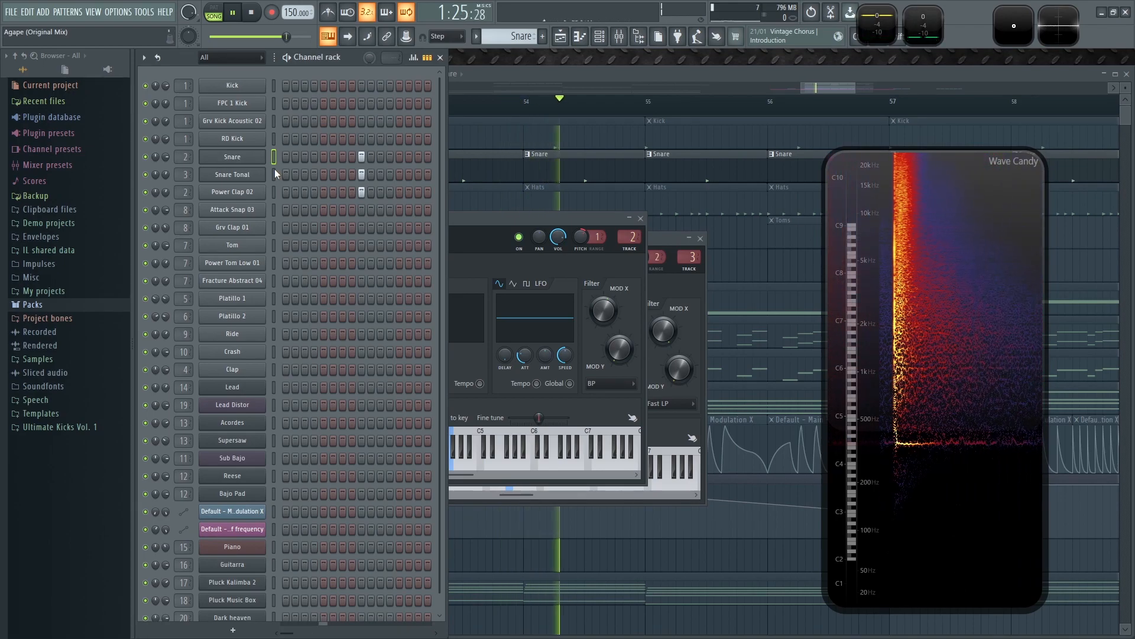
Step: Solo the Power Clap 02 channel, open its settings, audition it and play it briefly with the mixer shown
right_click(146, 192)
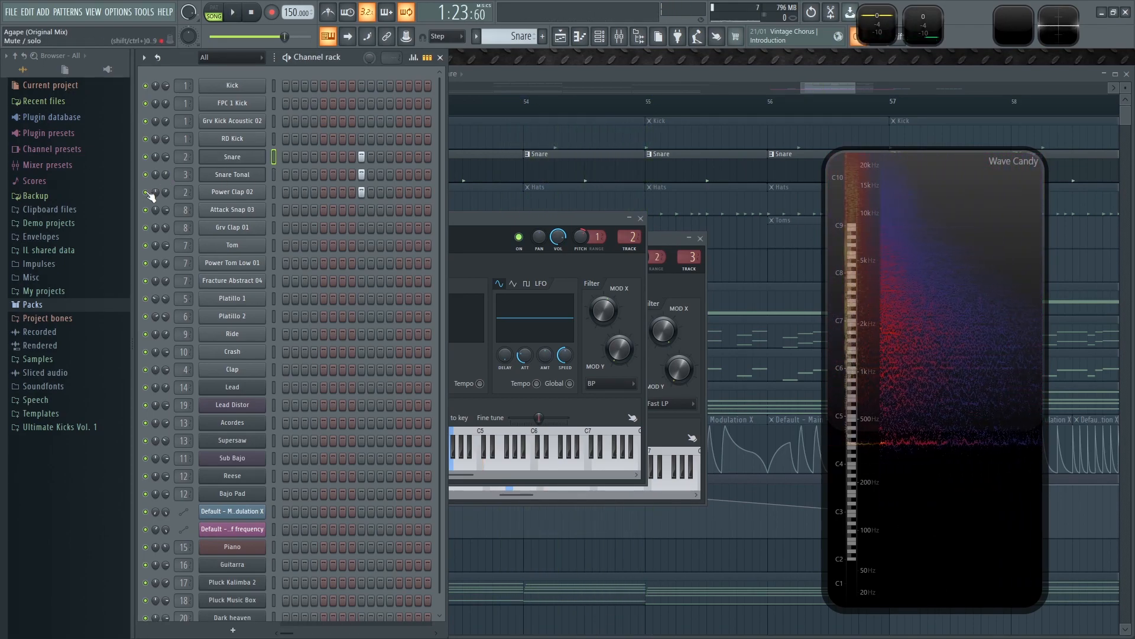
left_click(252, 194)
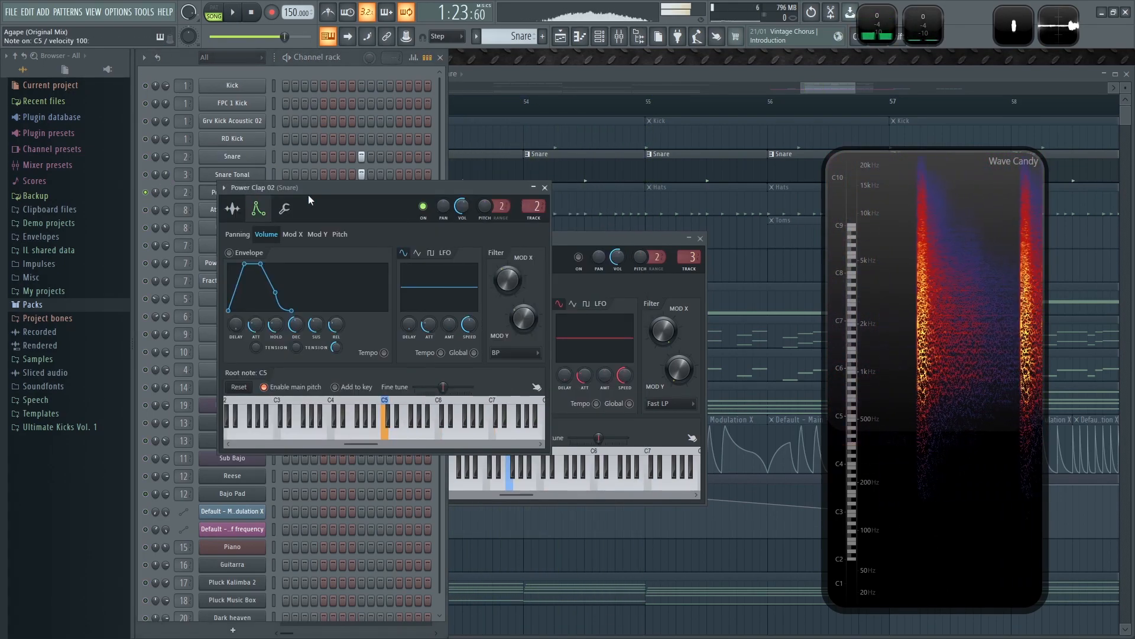
left_click_drag(298, 186, 474, 196)
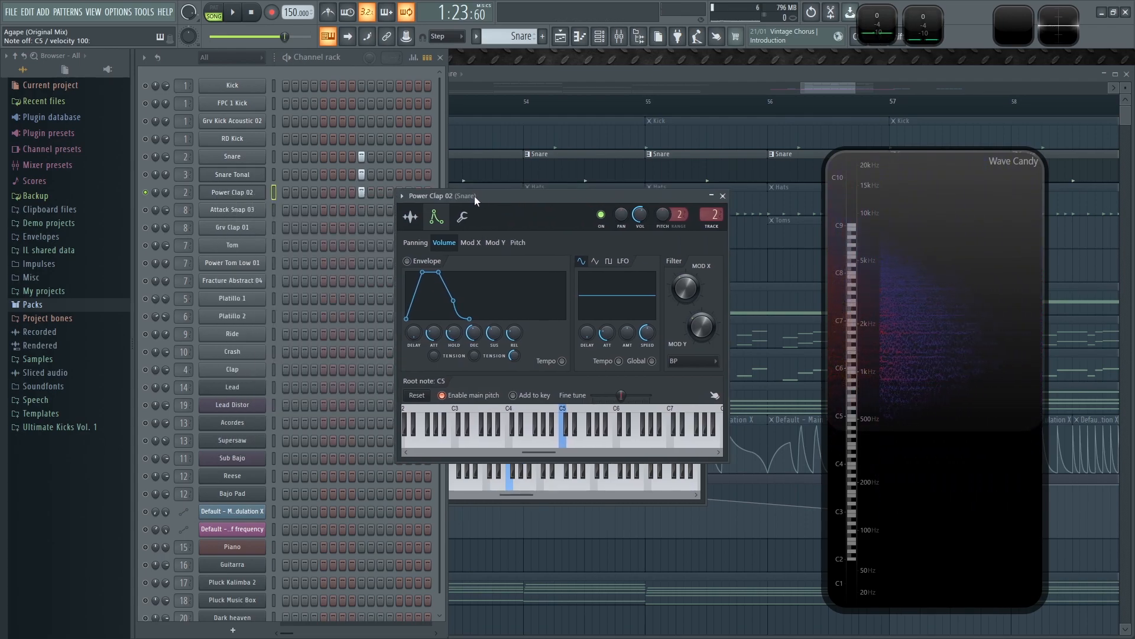
key("space")
key("F9")
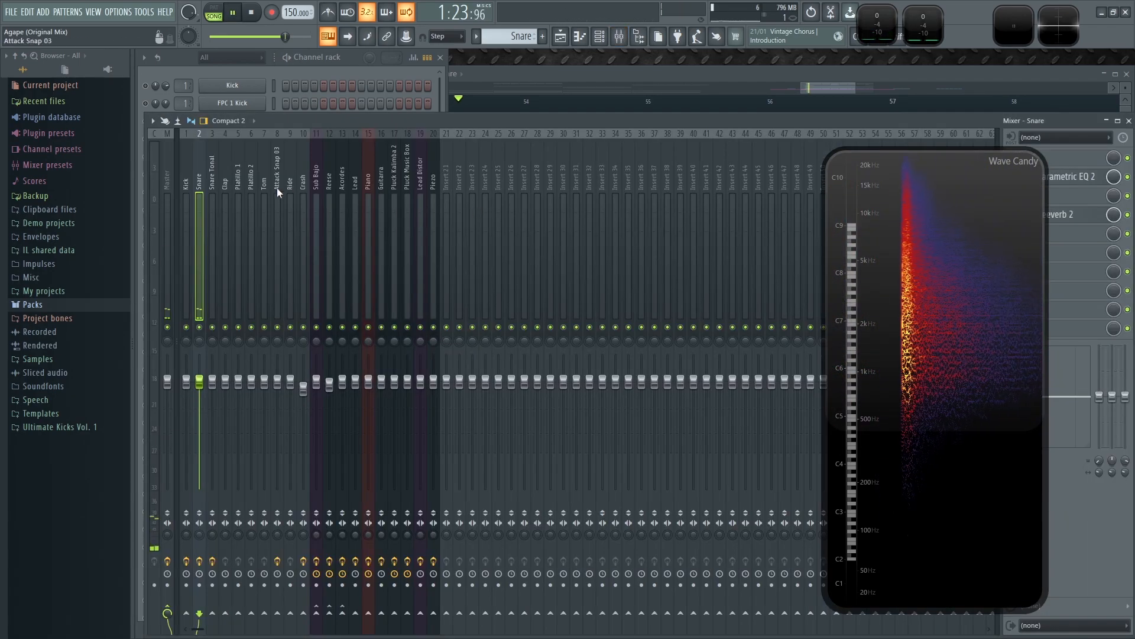
key("space")
Step: Unmute the Snare and Snare Tonal channels alongside Power Clap 02, hide Wave Candy and play the layers while viewing the mixer
left_click(344, 66)
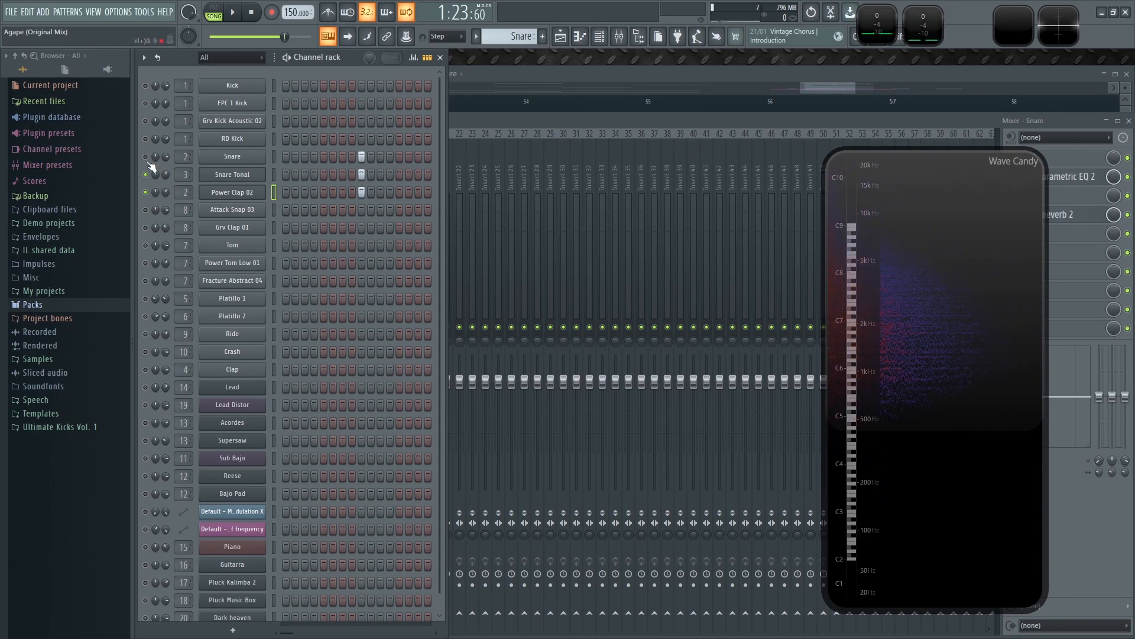
left_click(838, 258)
left_click(761, 118)
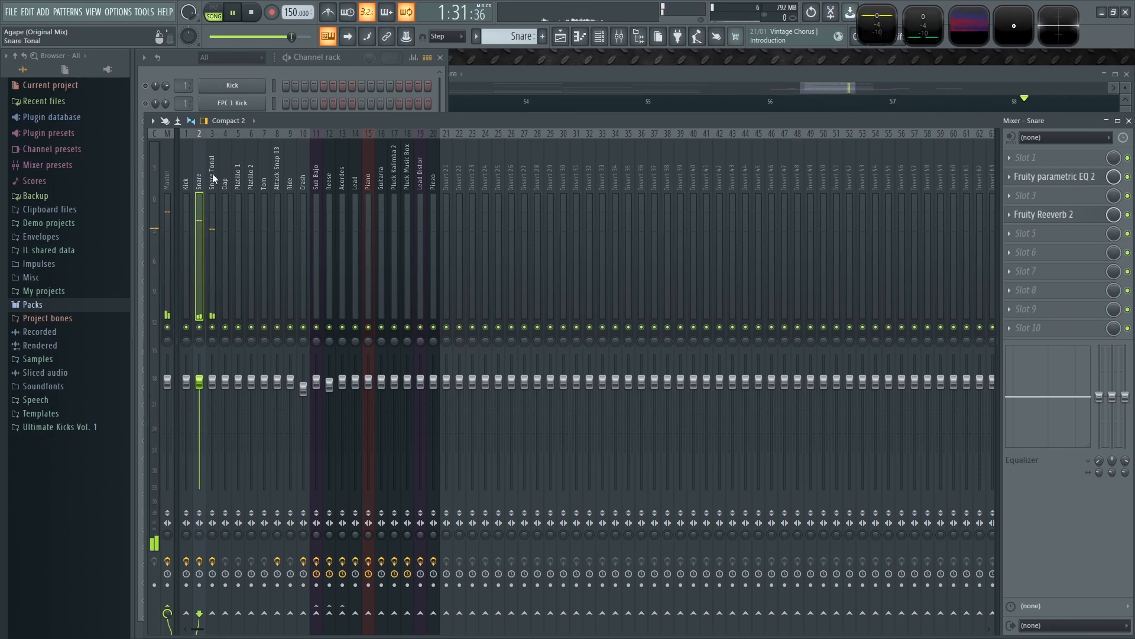
left_click(333, 70)
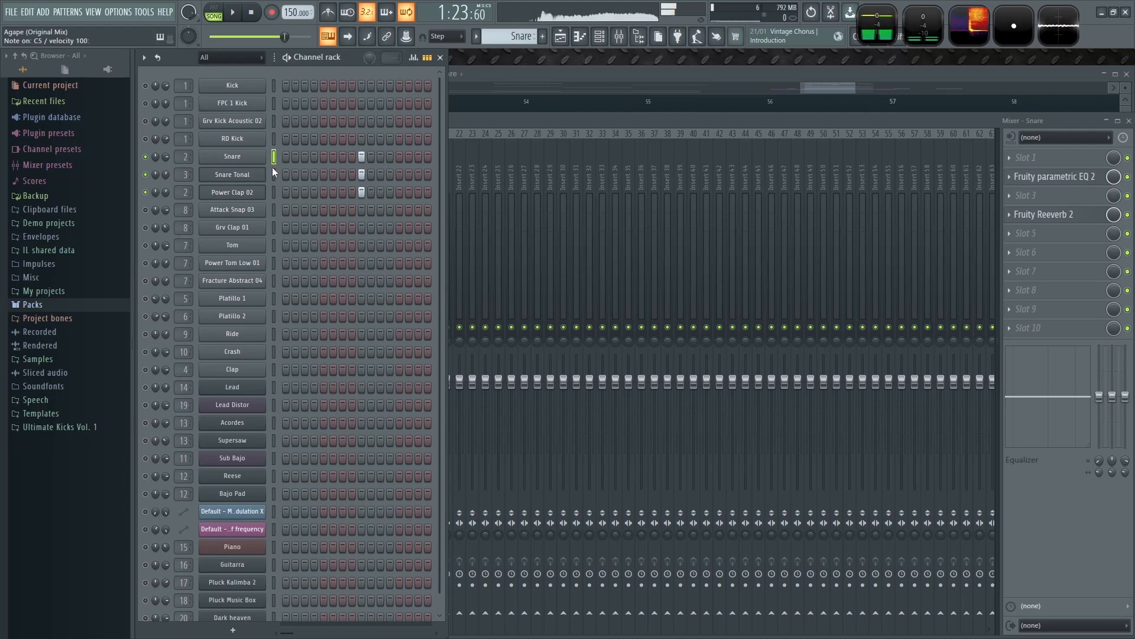
Step: Equalize the Snare mixer track with a -15.8 dB low cut at 234 Hz and a -4.2 dB mid-band dip
left_click(750, 331)
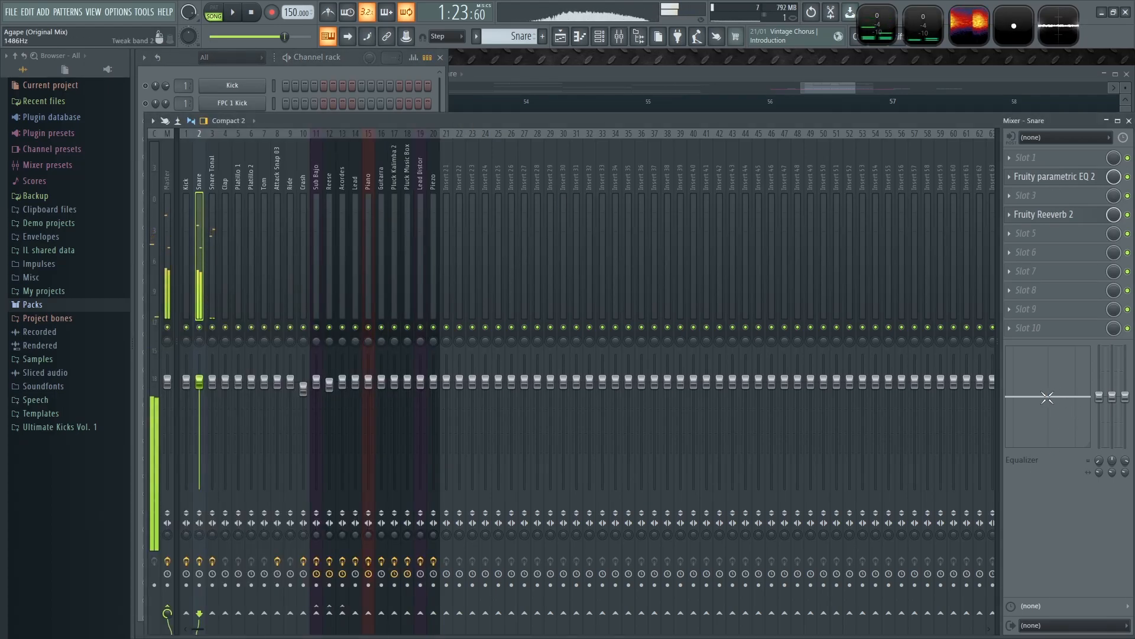
left_click_drag(1012, 398, 1021, 425)
key("z")
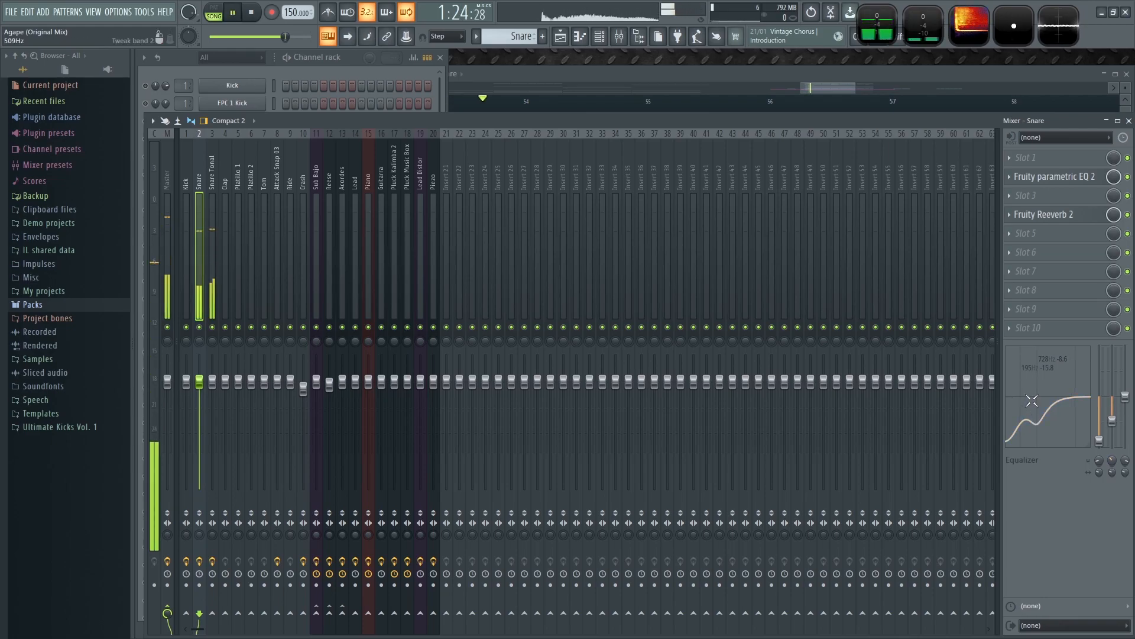
left_click_drag(1051, 405, 1037, 411)
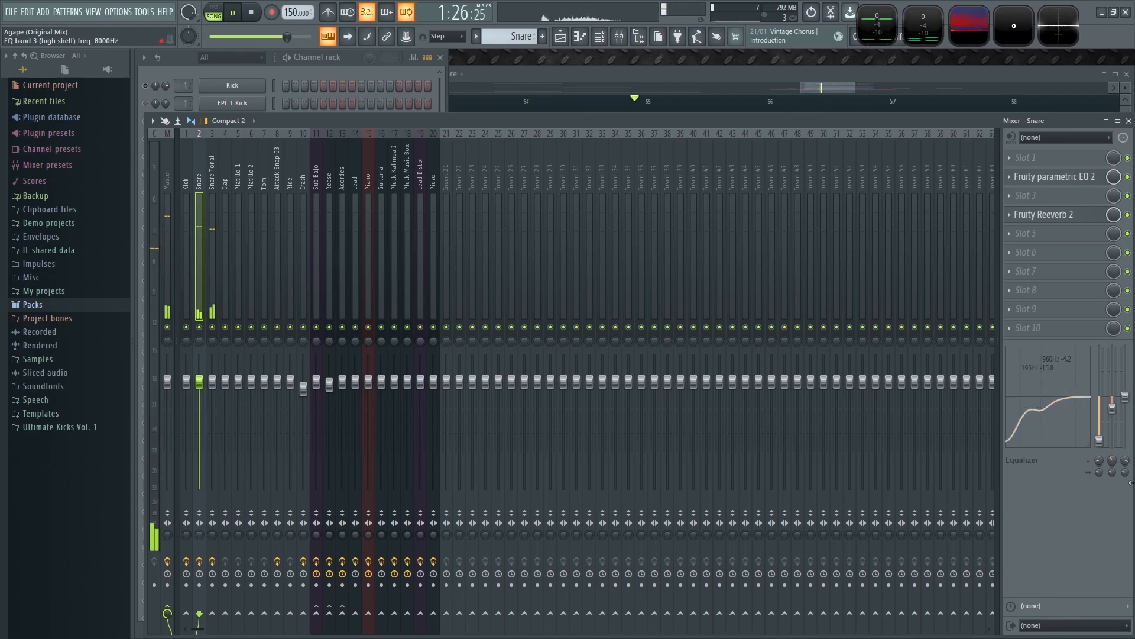
scroll(1013, 435, "up", 3)
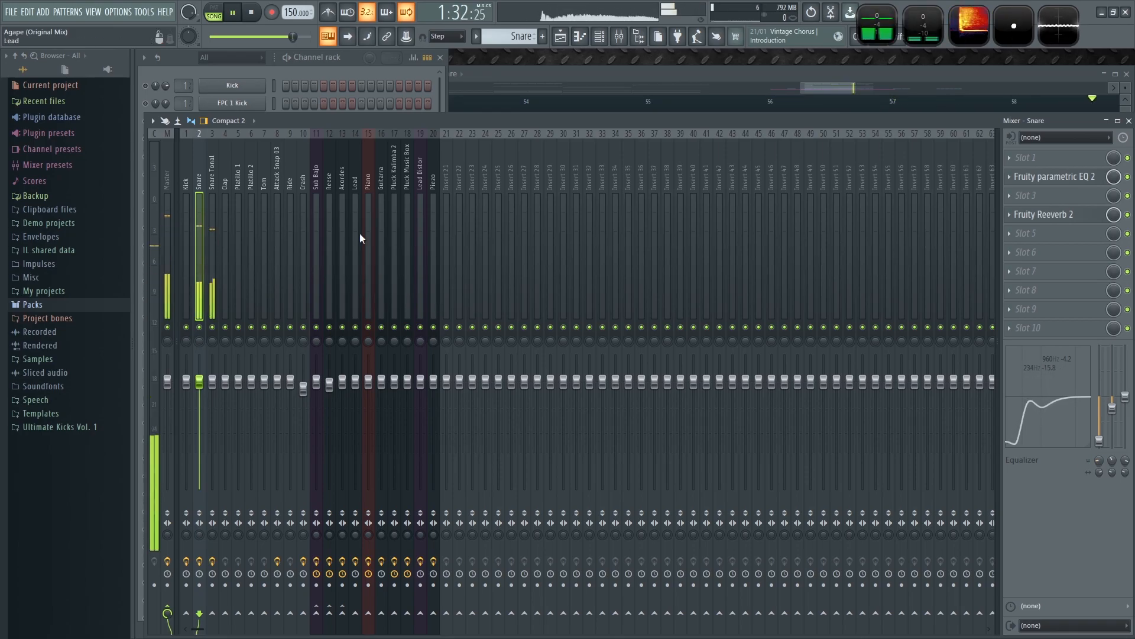
Step: Set Power Clap 02's channel volume to 66% and reopen the Snare's settings along with the Wave Candy spectrogram
left_click(344, 72)
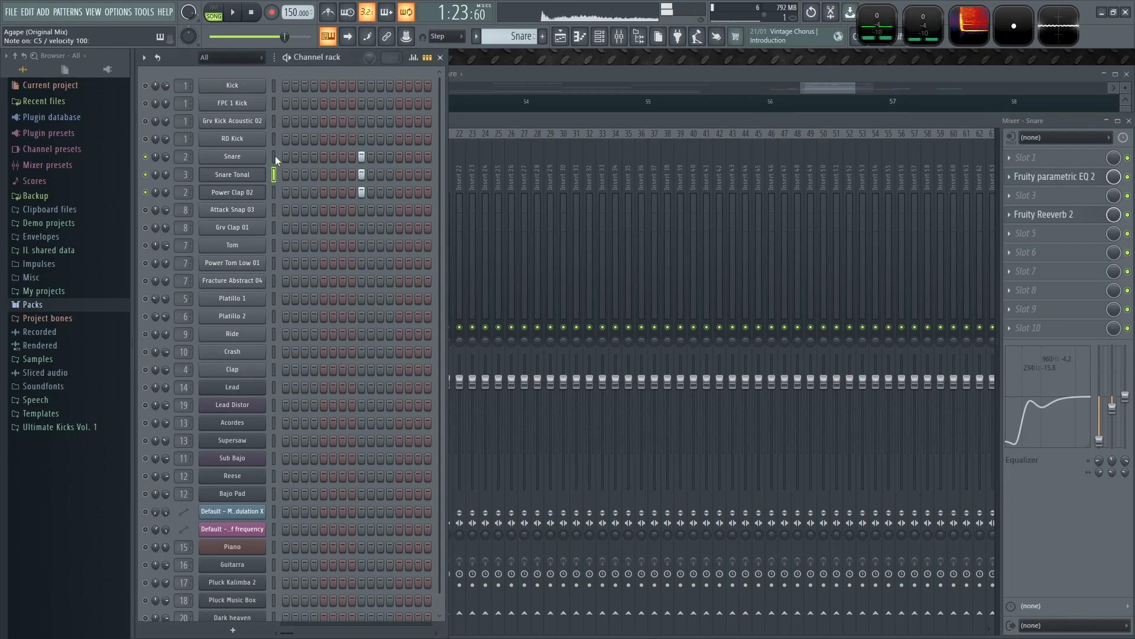
scroll(165, 193, "down", 1)
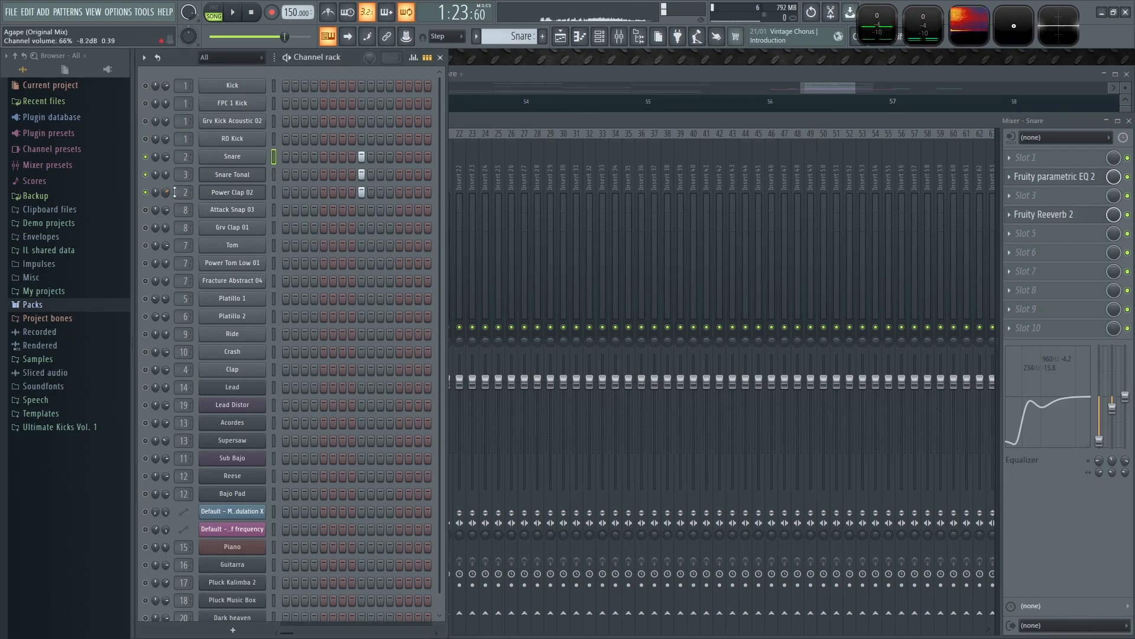
left_click(251, 159)
left_click(968, 27)
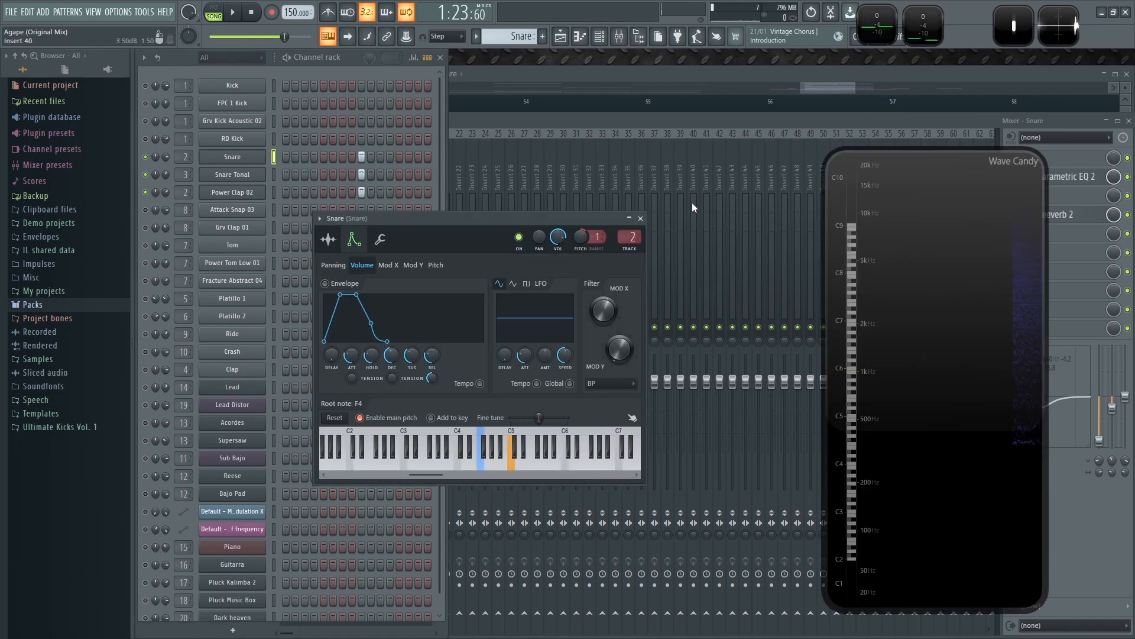
Step: Play the layered snare, close the Snare's settings and audition Power Clap 02 against the spectrogram
key("space")
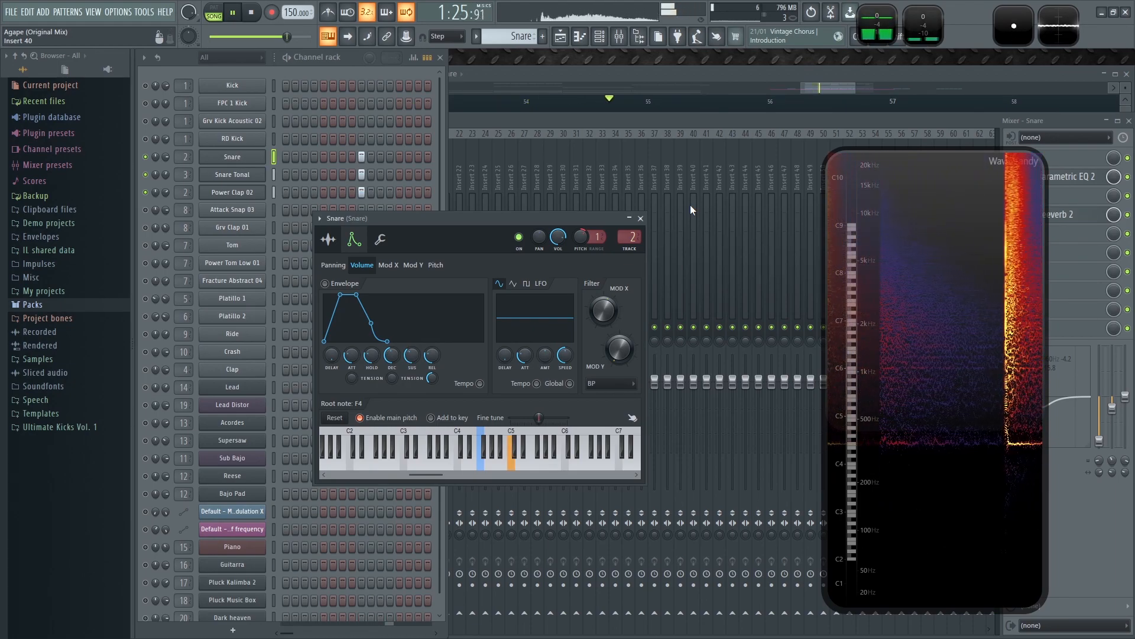
left_click(640, 218)
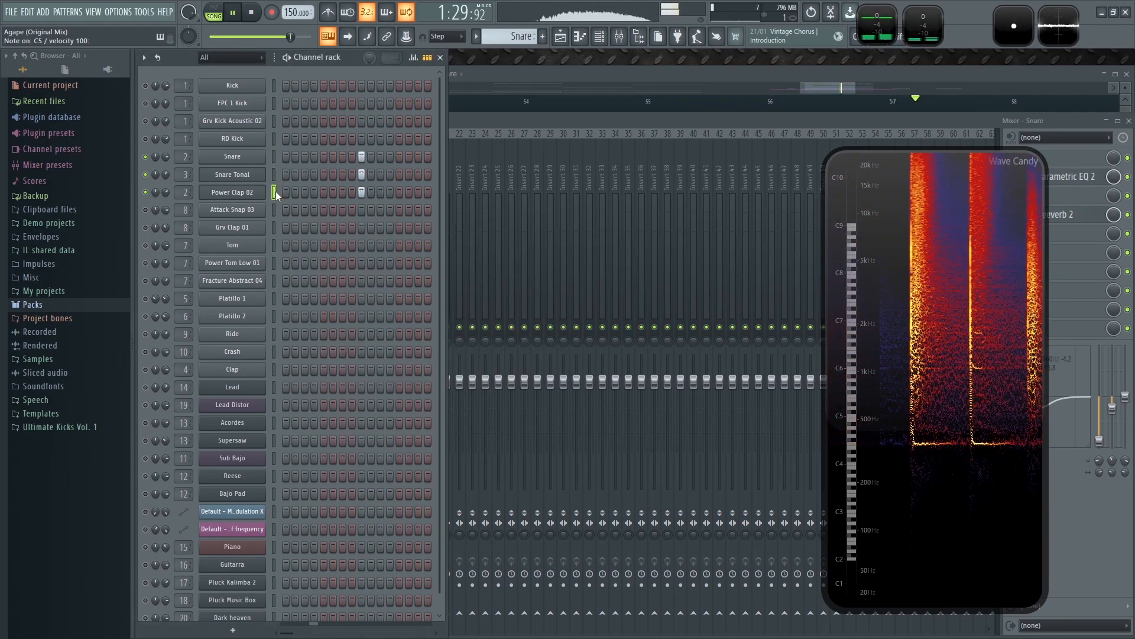
left_click(275, 191)
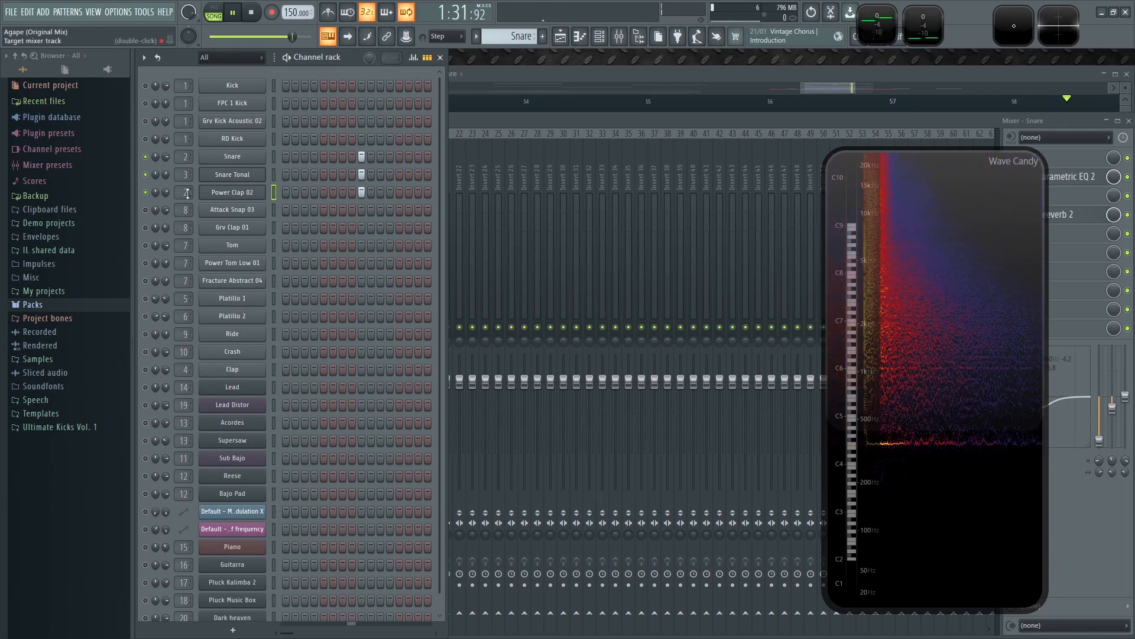
key("space")
Step: Unsolo the Snare track in the Playlist, play the full drop and check the levels in the mixer
key("F5")
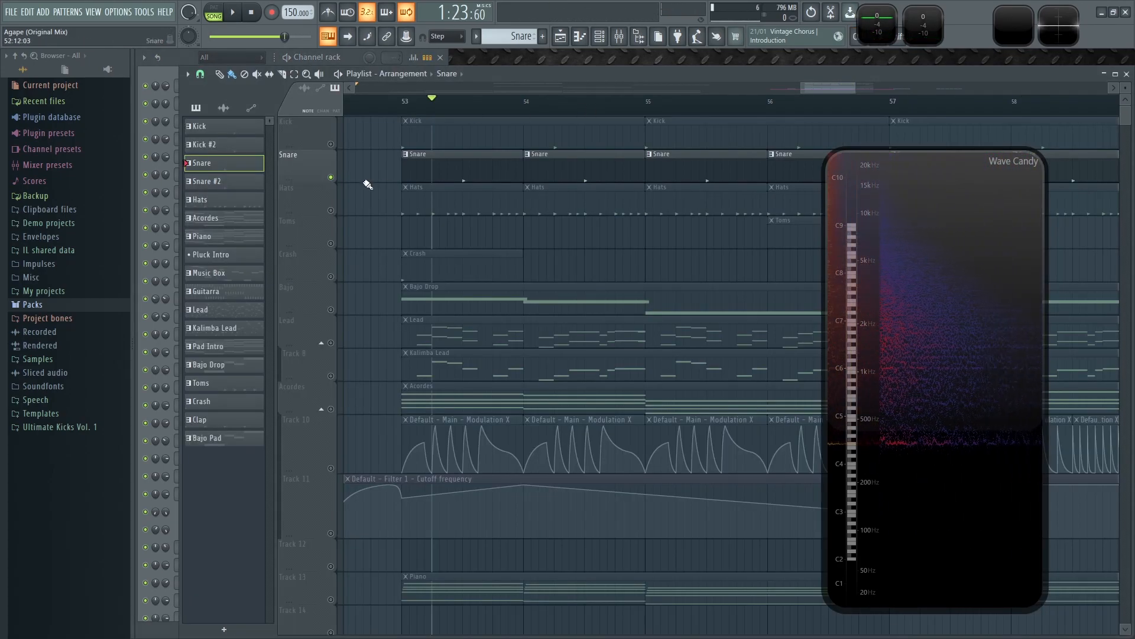
key("space")
scroll(412, 110, "down", 3)
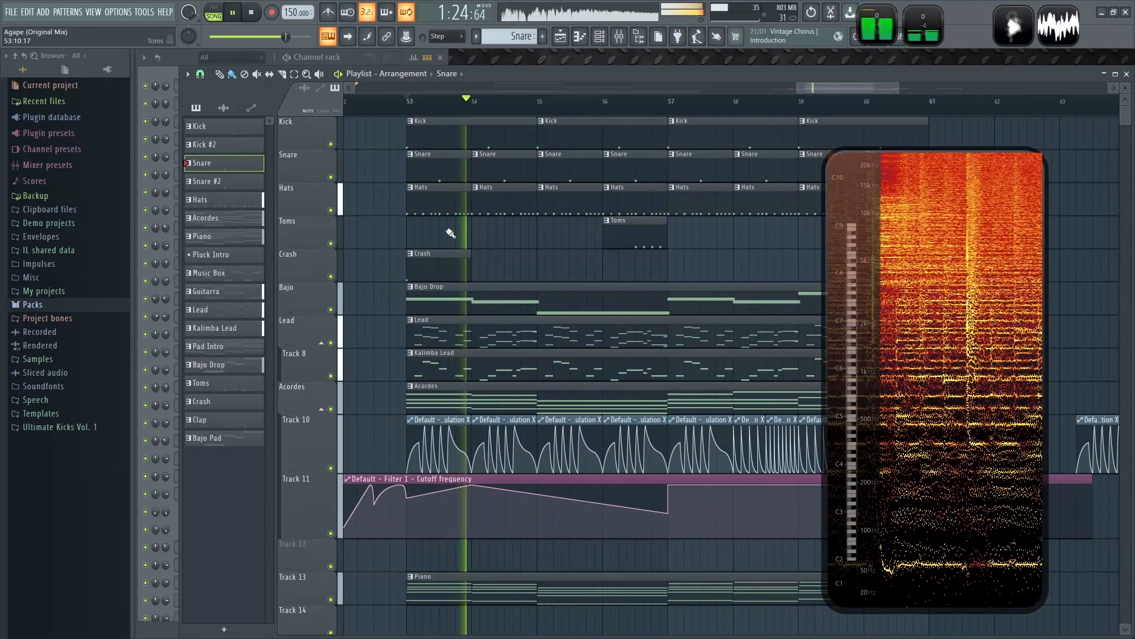
key("F9")
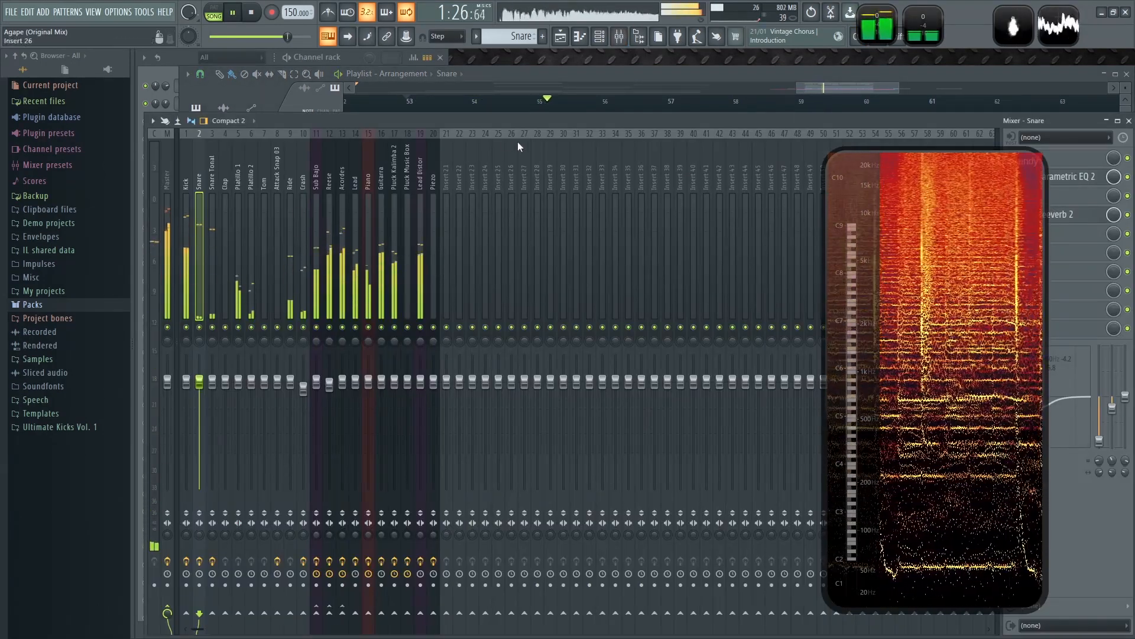
Step: Insert a new Playlist track above Kick, stop playback and name the track BATERIA
left_click(605, 72)
right_click(306, 117)
left_click(329, 356)
key("space")
middle_click(303, 128)
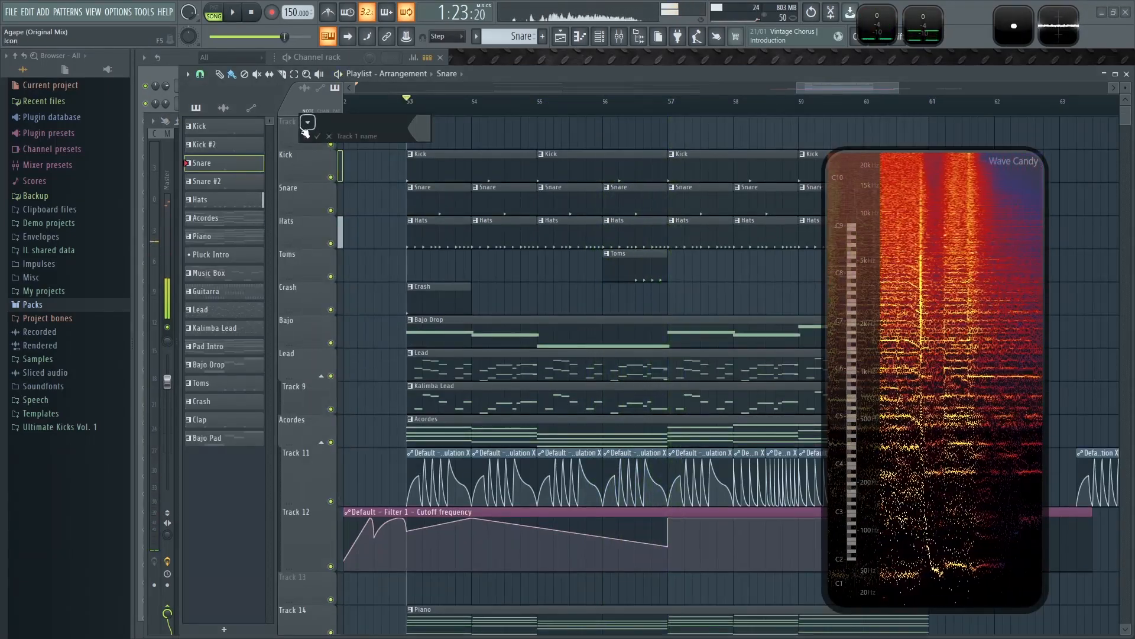
type("BAYTERIA")
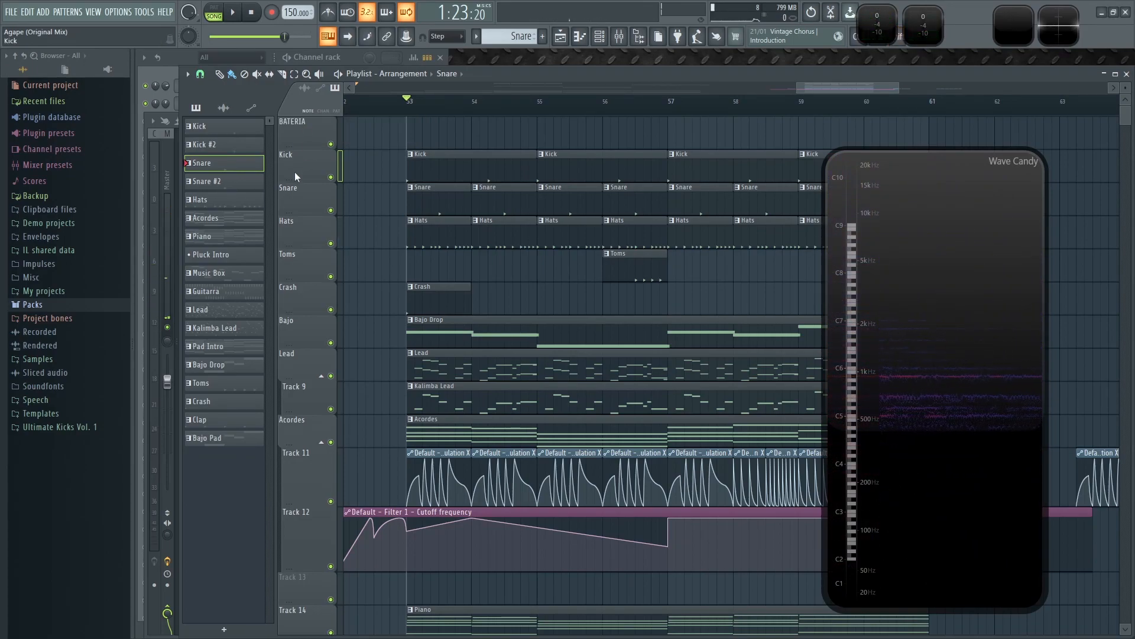
Step: Group the Kick, Snare, Hats, Toms and Crash tracks under BATERIA and solo the group in the Playlist
left_click_drag(297, 180, 297, 156)
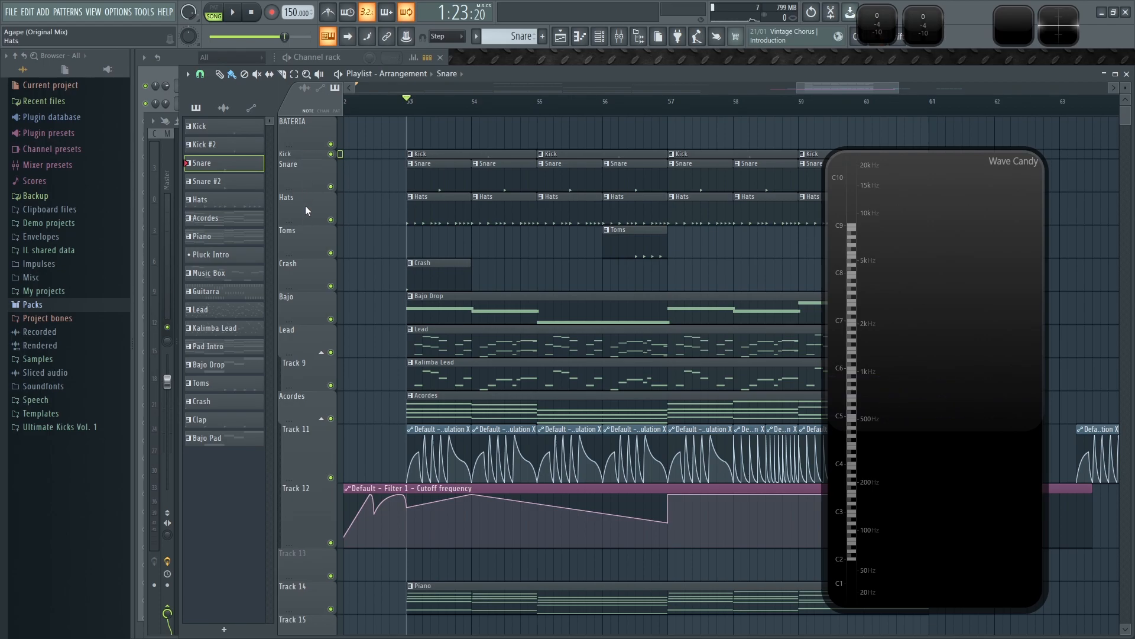
mouse_move(312, 159)
left_mouse_down()
mouse_move(308, 194)
mouse_move(298, 176)
left_mouse_up()
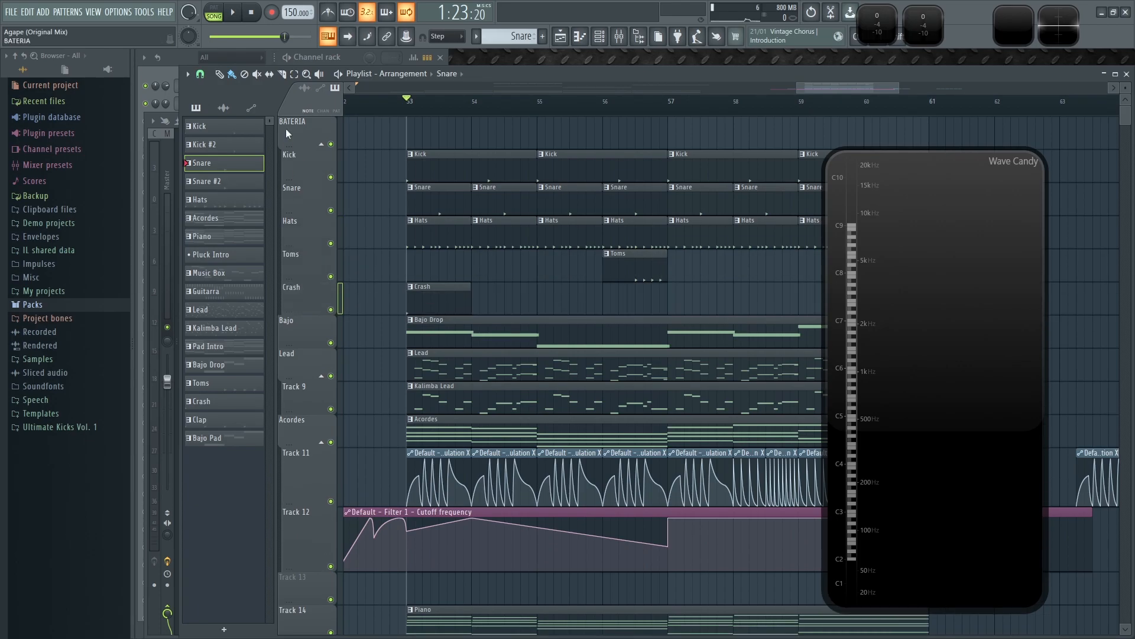
right_click(330, 143)
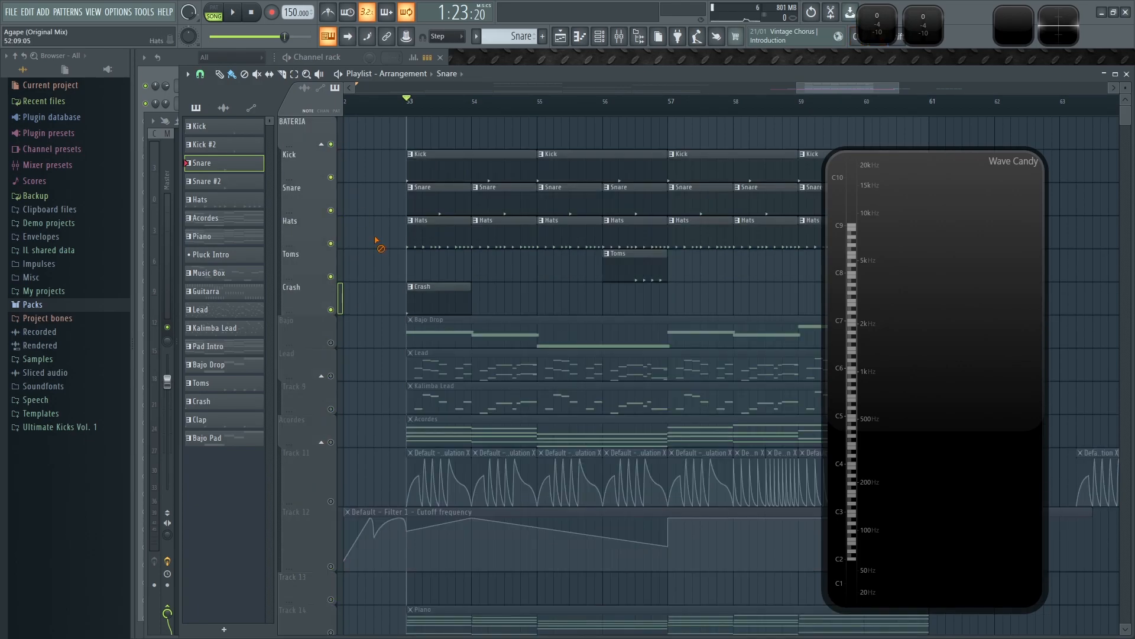
Step: Play the soloed drum group, enable the Bajo track and play its Bajo Drop pattern together with the drums
key("space")
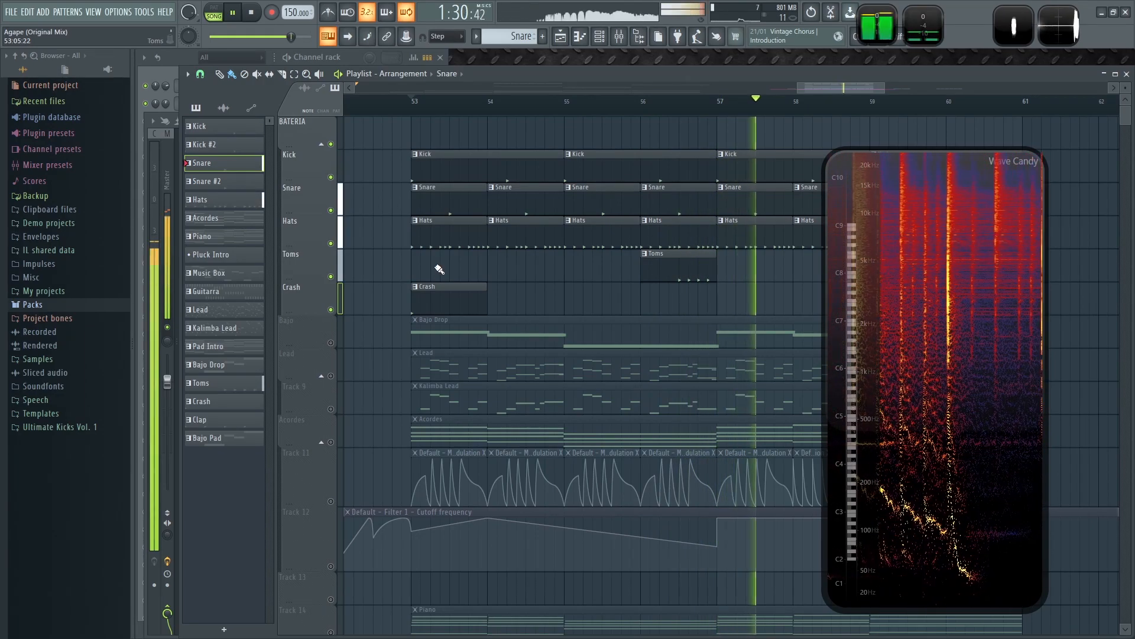
scroll(439, 269, "down", 2)
scroll(469, 278, "down", 2)
key("space")
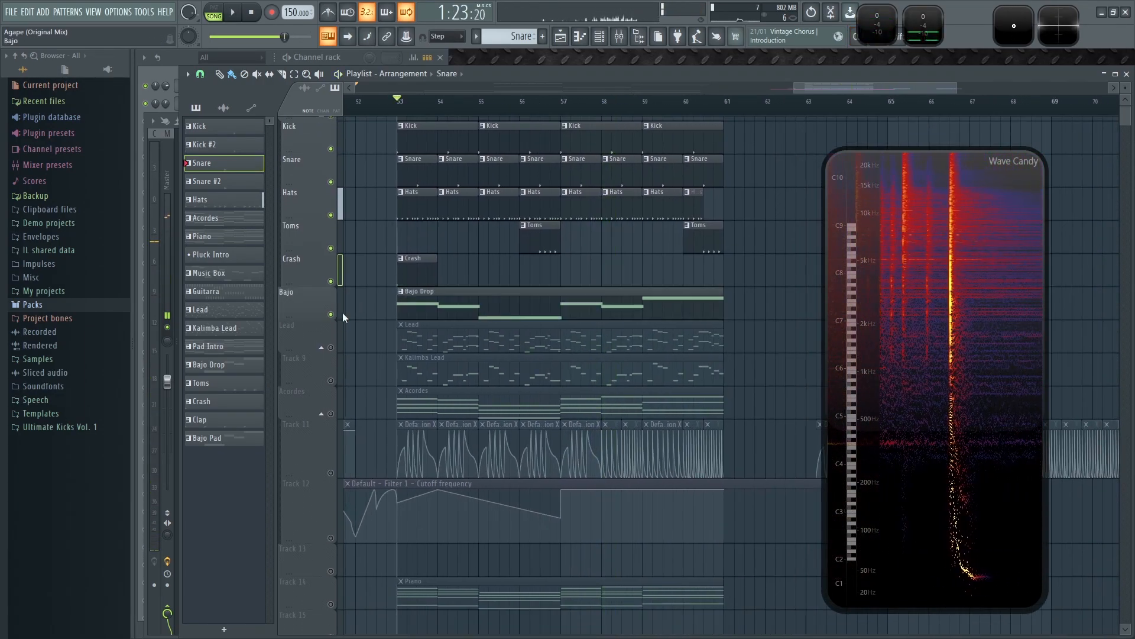
key("space")
left_click(463, 299)
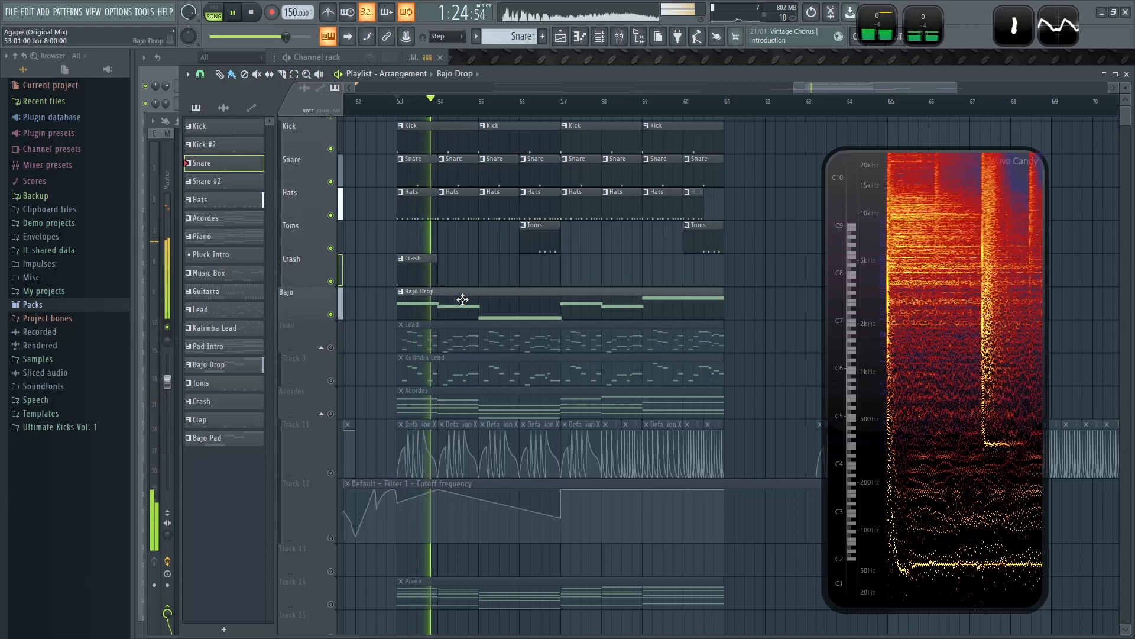
key("space")
left_click(342, 61)
left_click(233, 458)
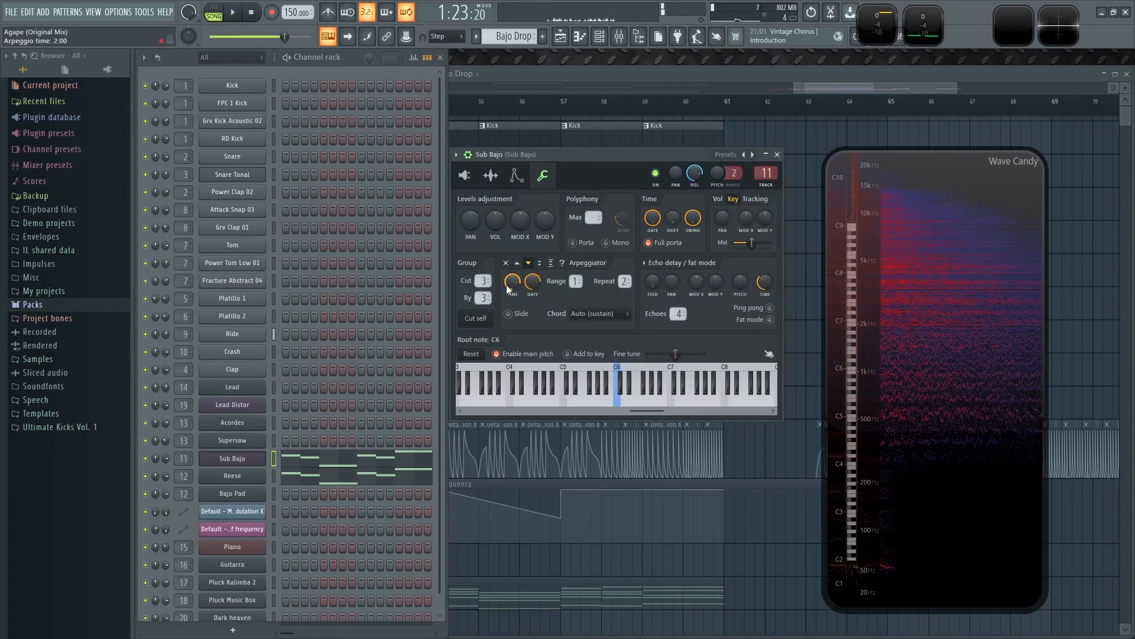
left_click(467, 176)
left_click(541, 176)
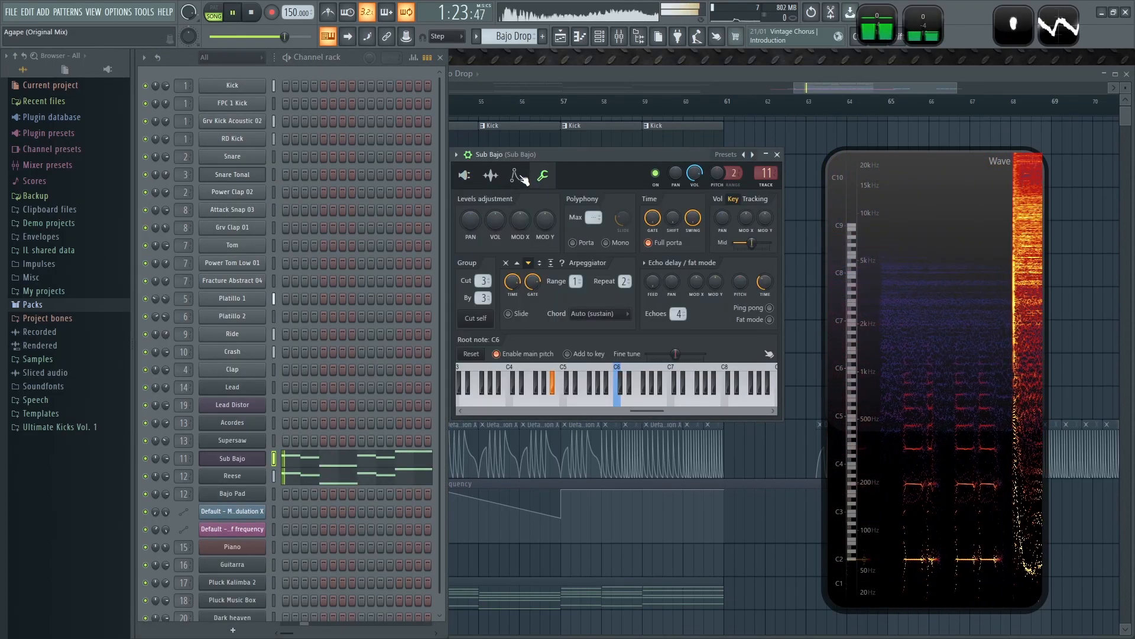
key("space")
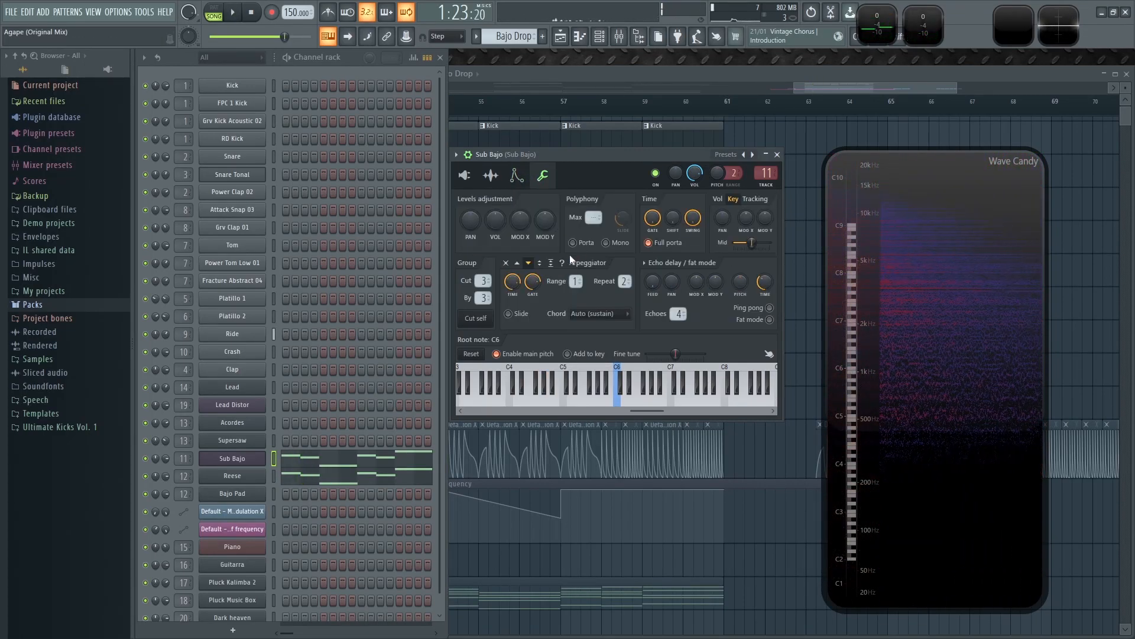
left_click(469, 175)
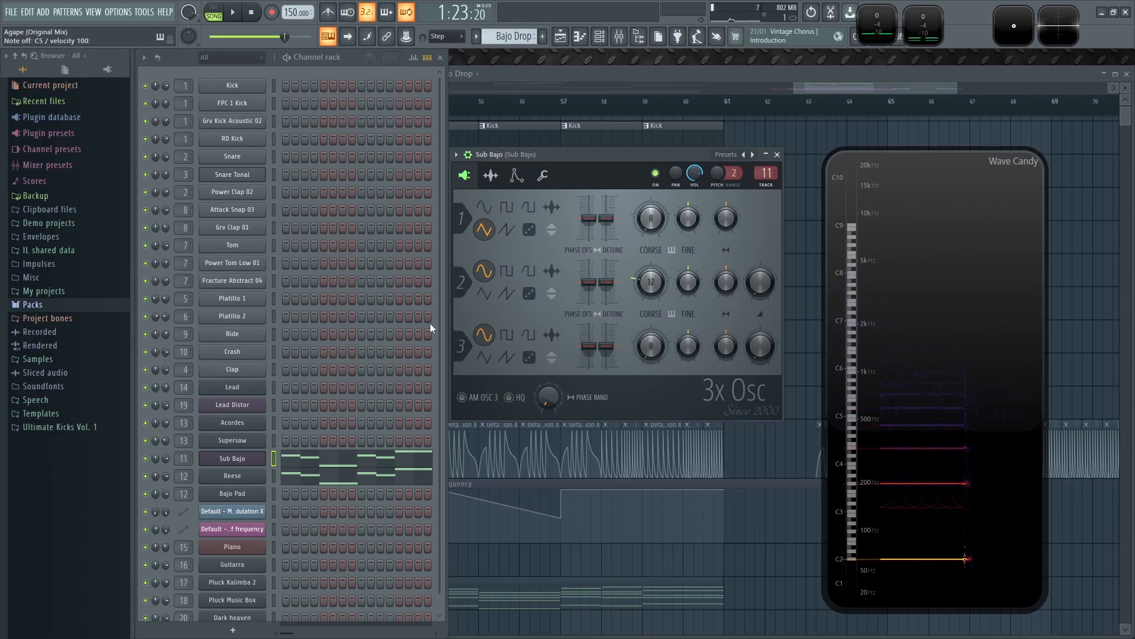
Step: Open Reese's Sytrus synth, check the automation options of its Modulation X knob and return to the Playlist
left_click(275, 477)
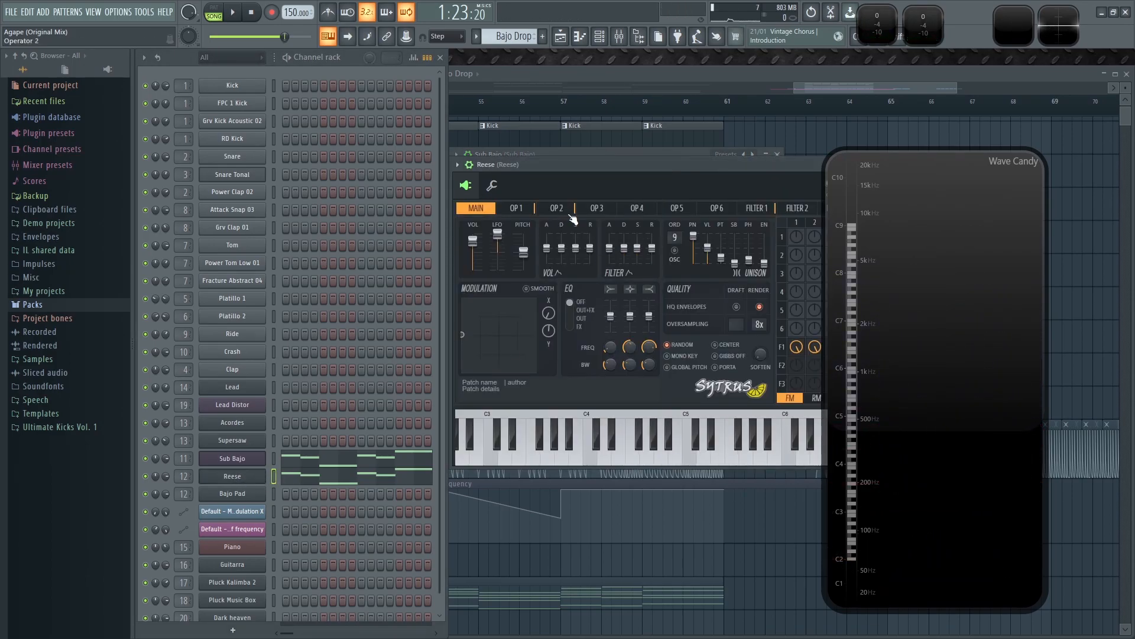
right_click(549, 316)
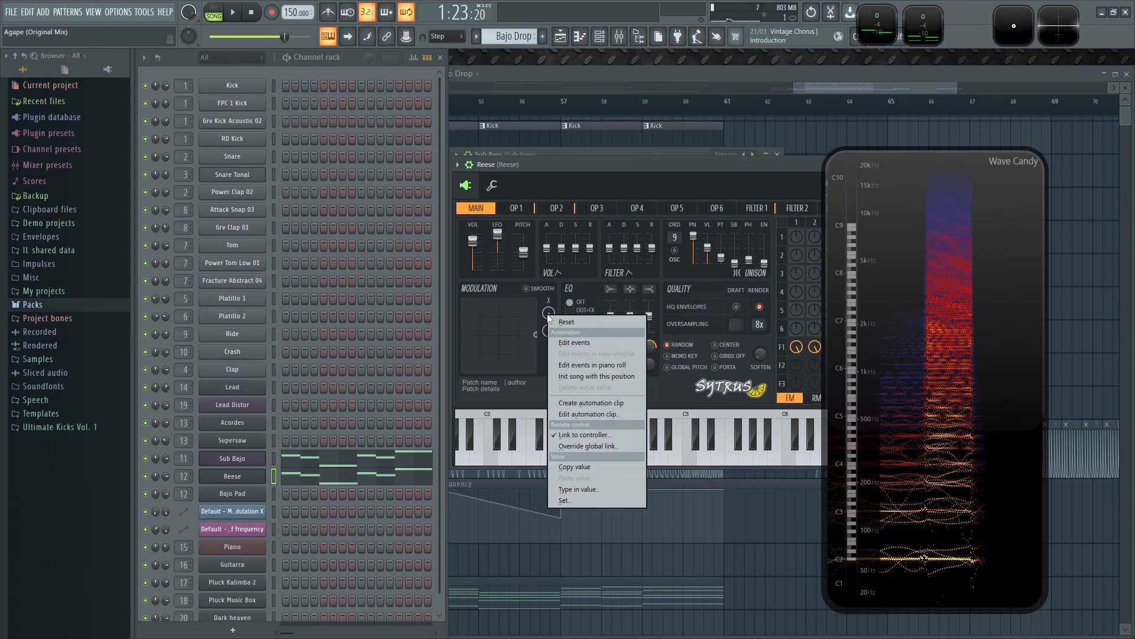
left_click(600, 172)
left_click(620, 119)
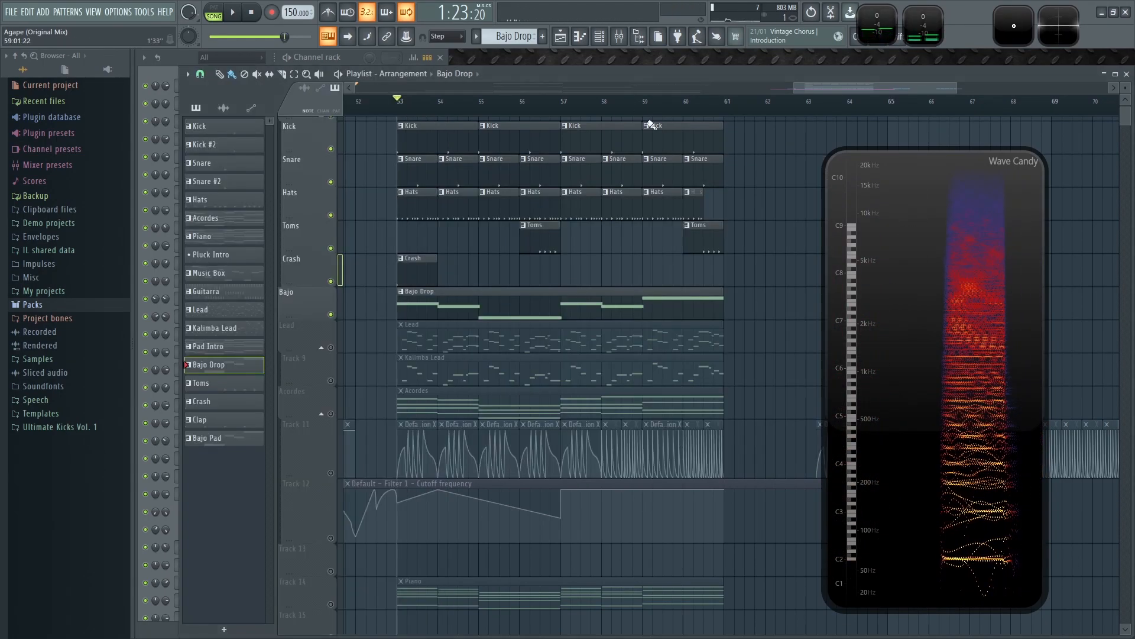
Step: Play the drums with the bass and inspect the remote control settings of Reese's Modulation X knob
scroll(393, 363, "down", 3)
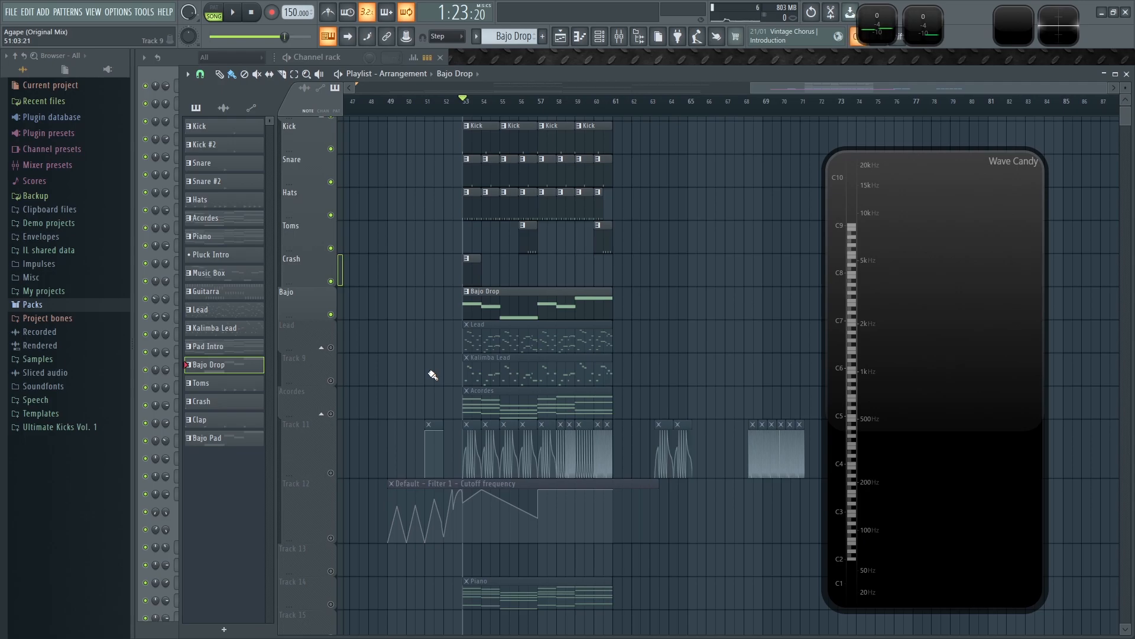
scroll(433, 375, "up", 3)
key("space")
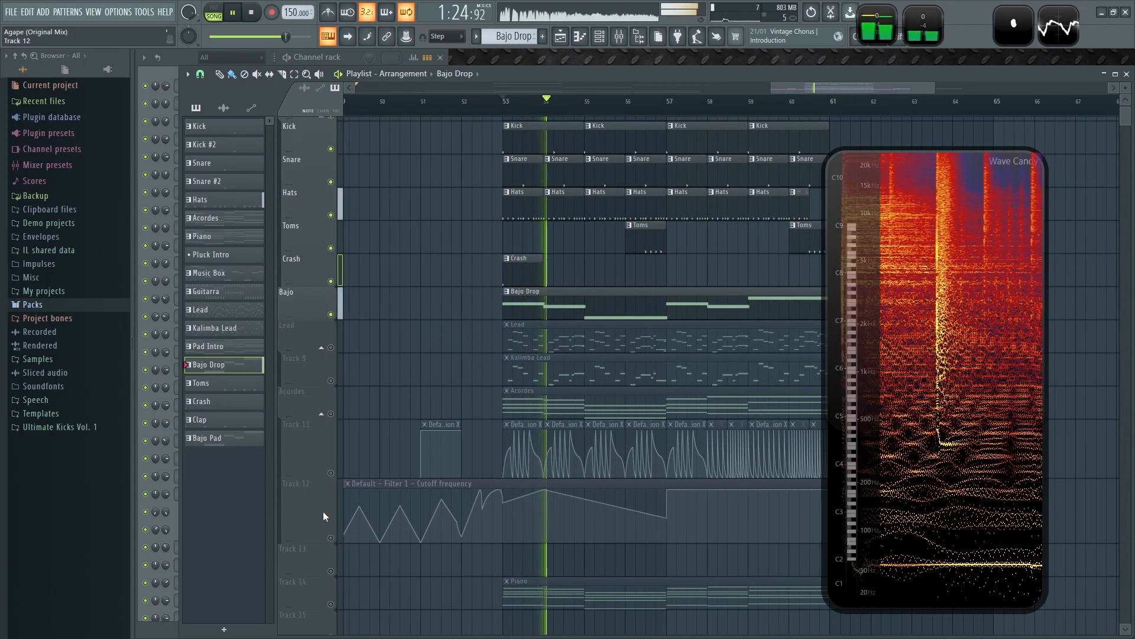
key("F6")
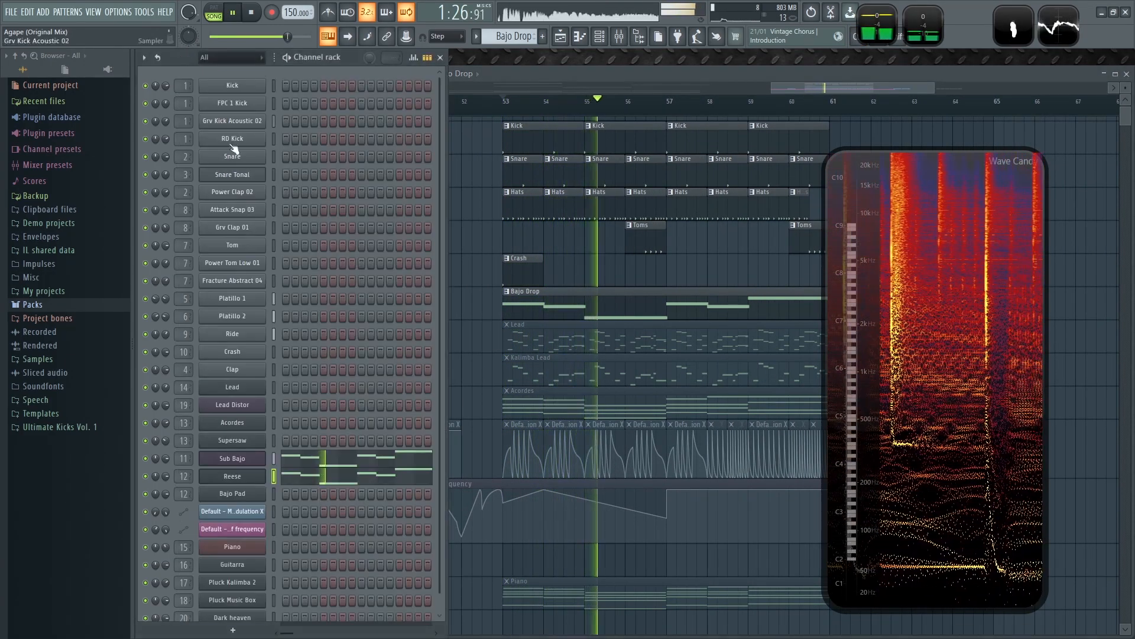
left_click(232, 476)
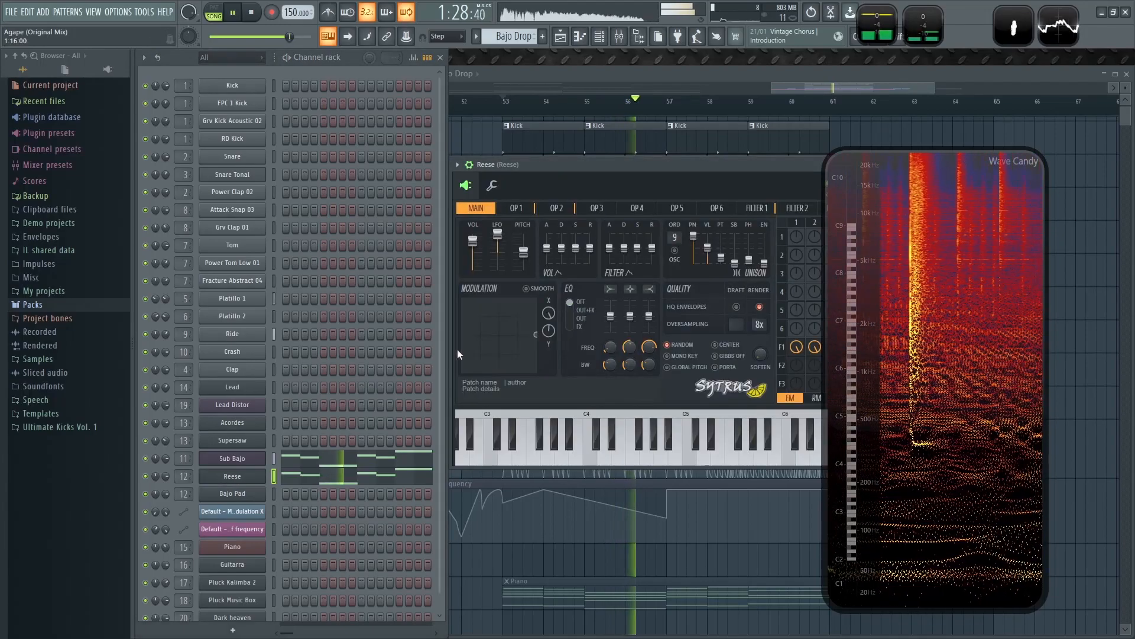
right_click(549, 311)
left_click(595, 427)
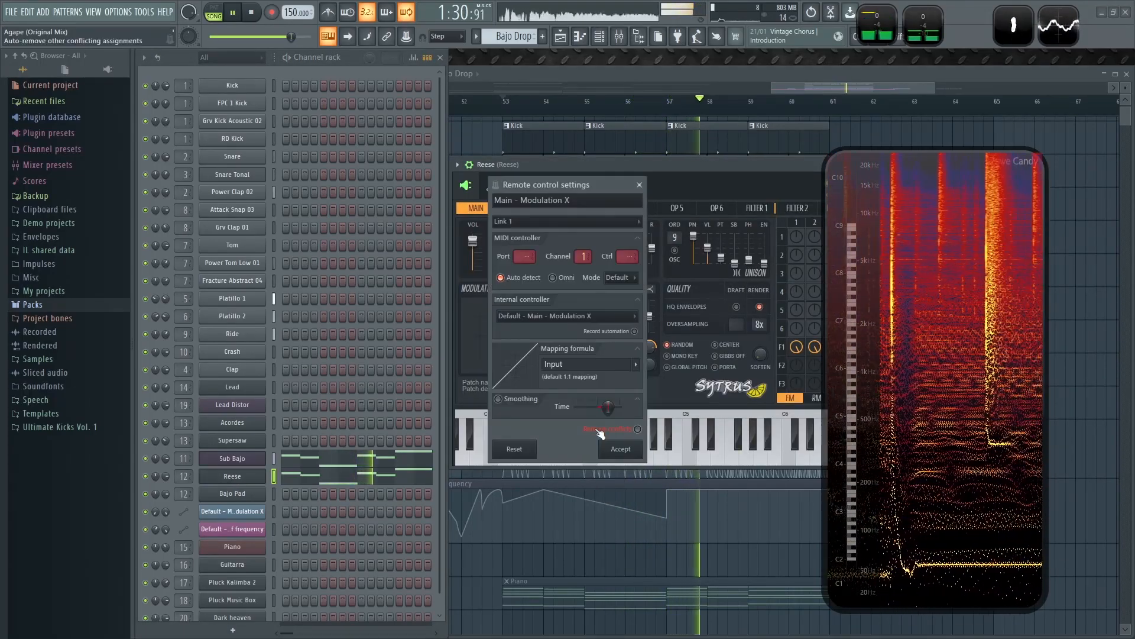
left_click(639, 184)
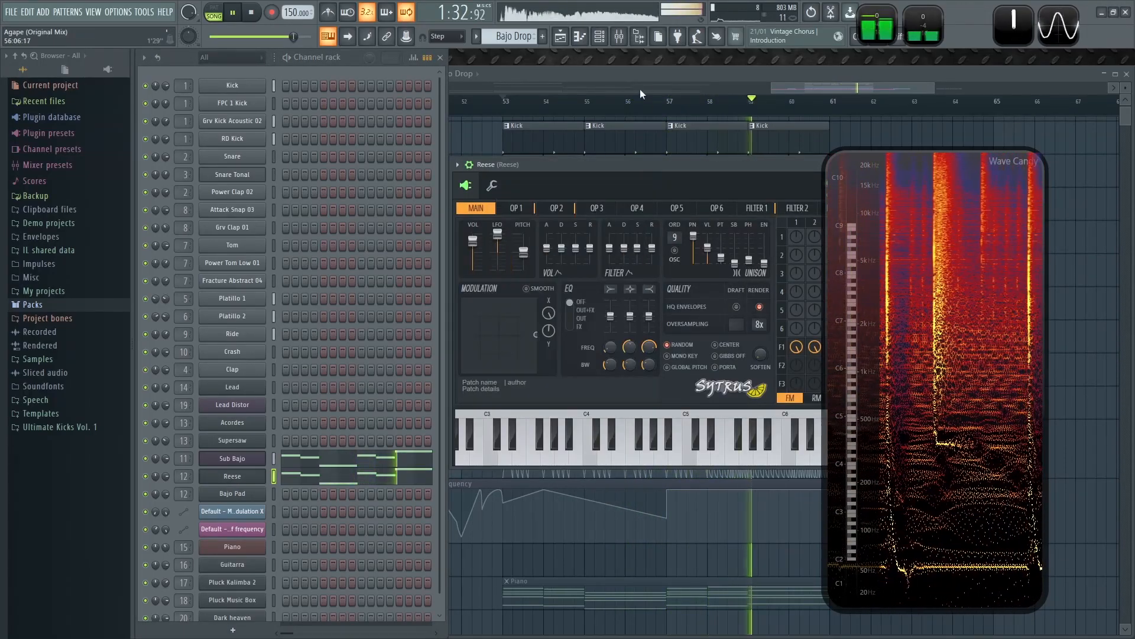
Step: Enable Track 12's Filter 1 cutoff frequency automation in the Playlist, listen to the bass with it and stop playback
left_click(640, 89)
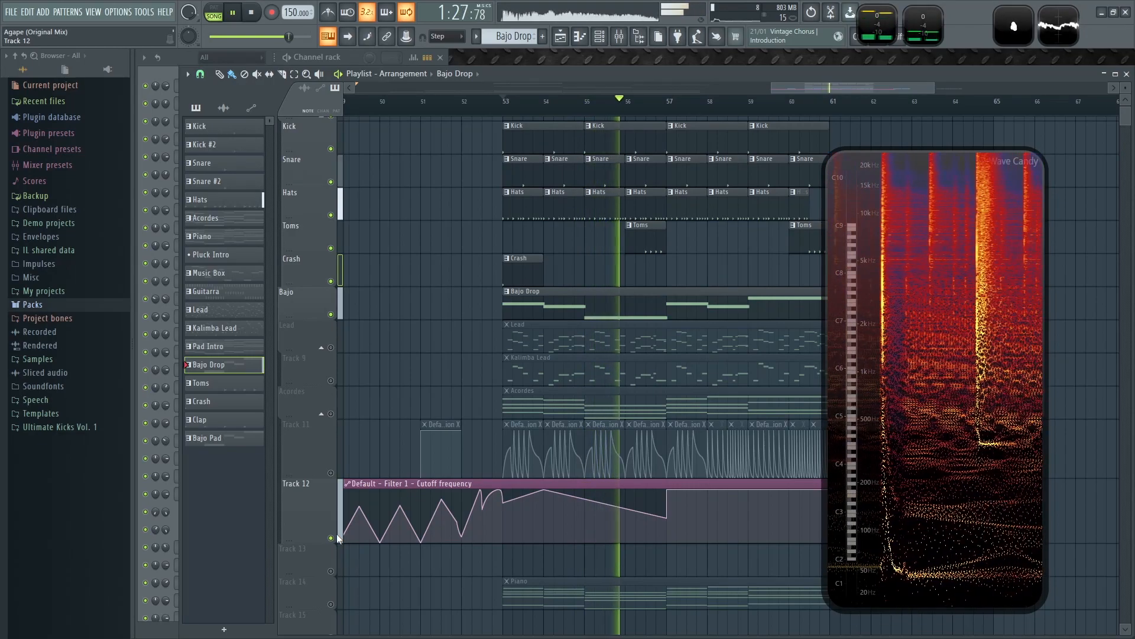
scroll(428, 376, "down", 2)
key("space")
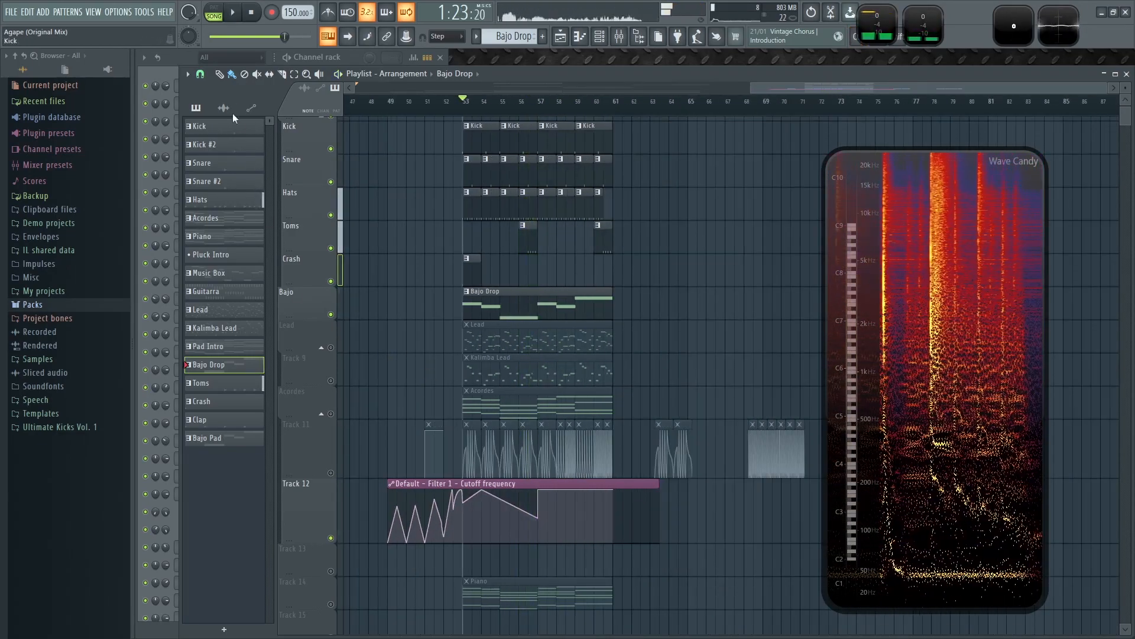
Step: Show the automation clips in the picker, enable Track 11's Modulation X automation and play the drop
left_click(223, 107)
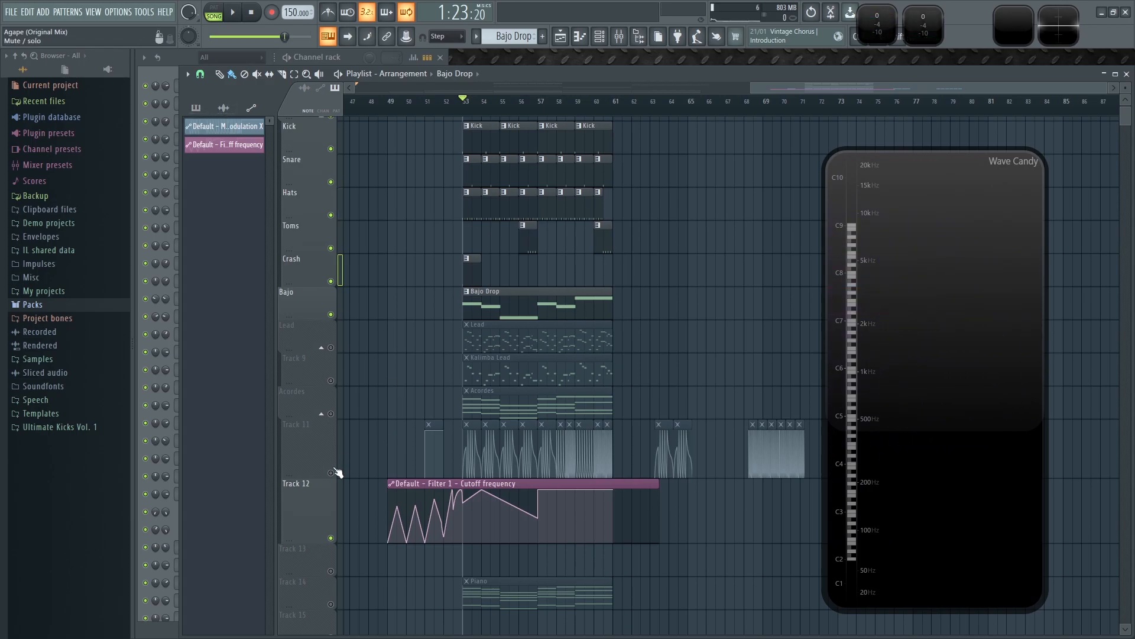
scroll(458, 393, "up", 4)
scroll(491, 362, "down", 2)
key("space")
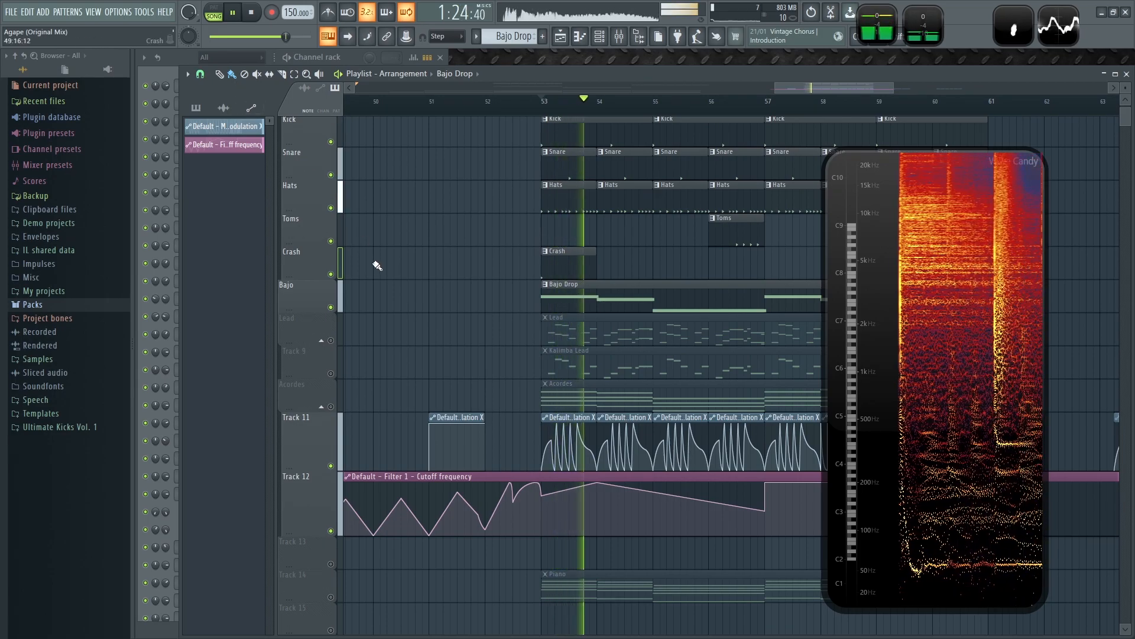
scroll(463, 353, "down", 2)
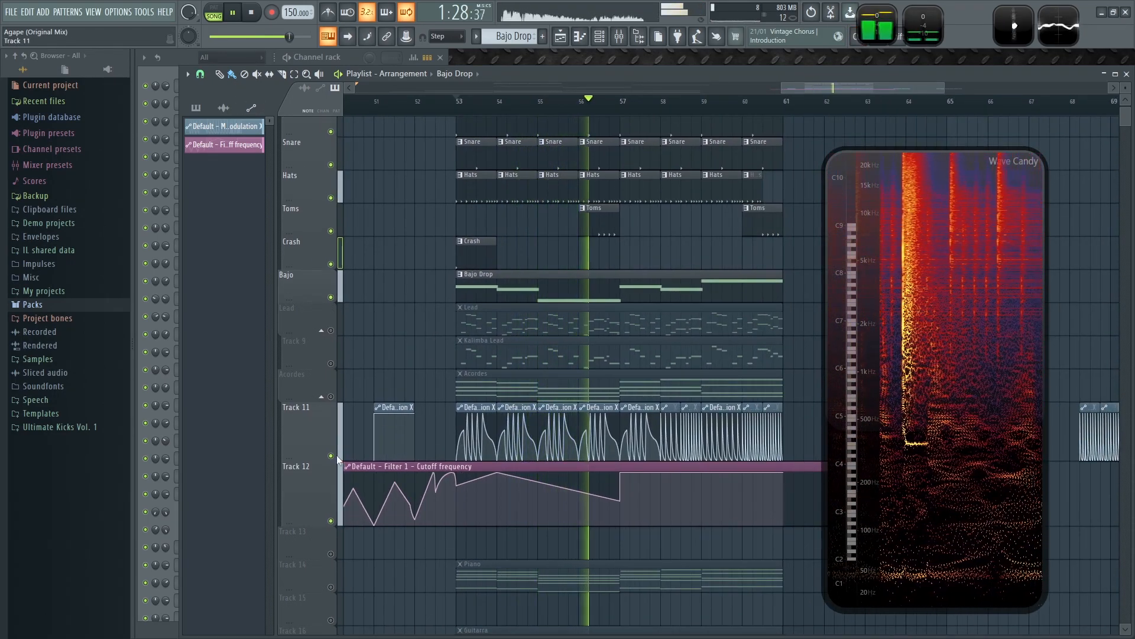
Step: Reopen Reese's synth, stop playback and review the controller link of its Modulation X knob
key("F6")
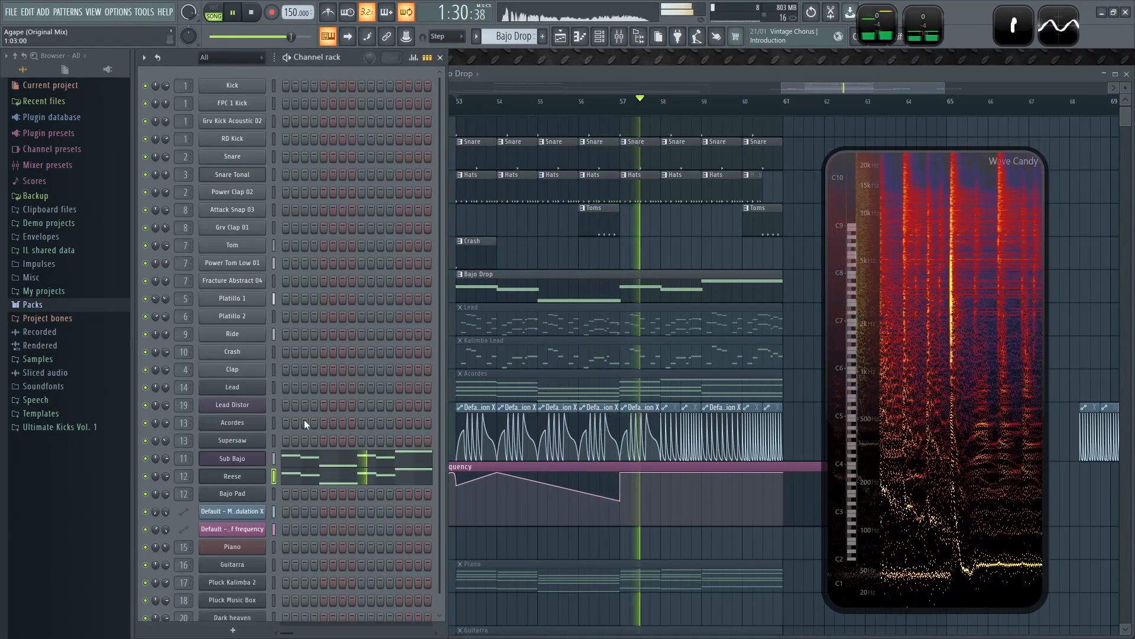
left_click(232, 476)
key("space")
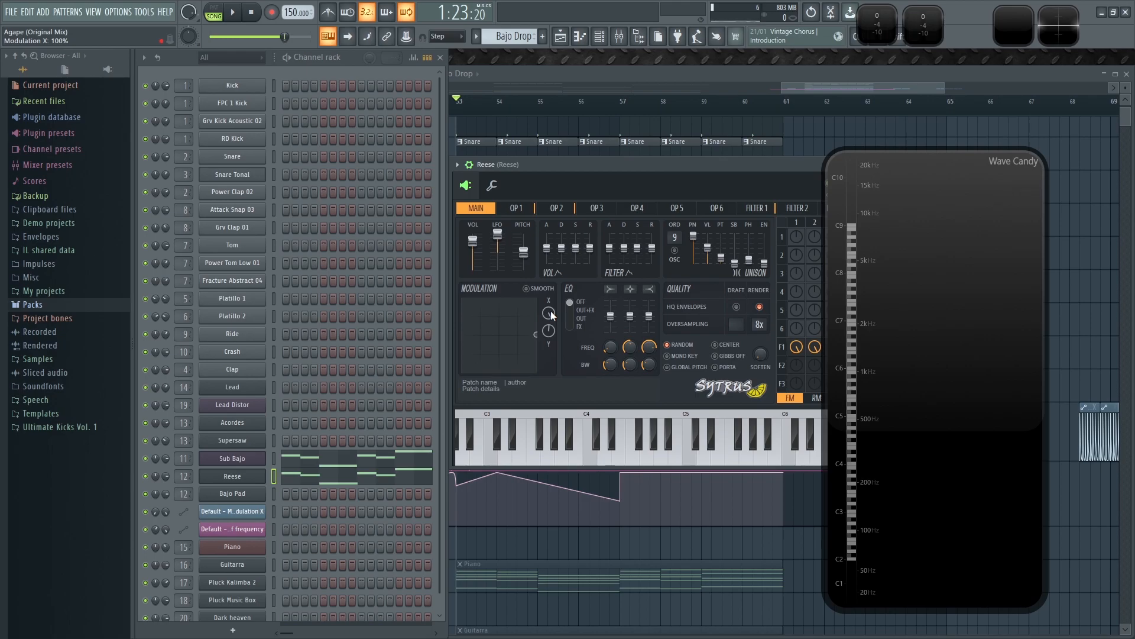
right_click(552, 310)
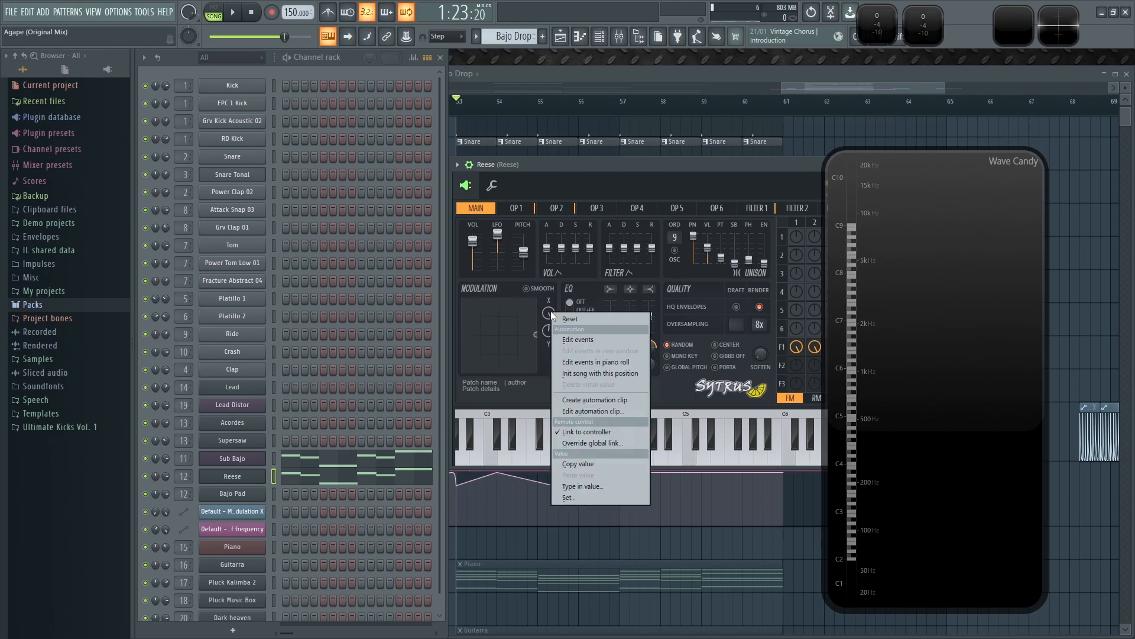
left_click(591, 426)
left_click(615, 455)
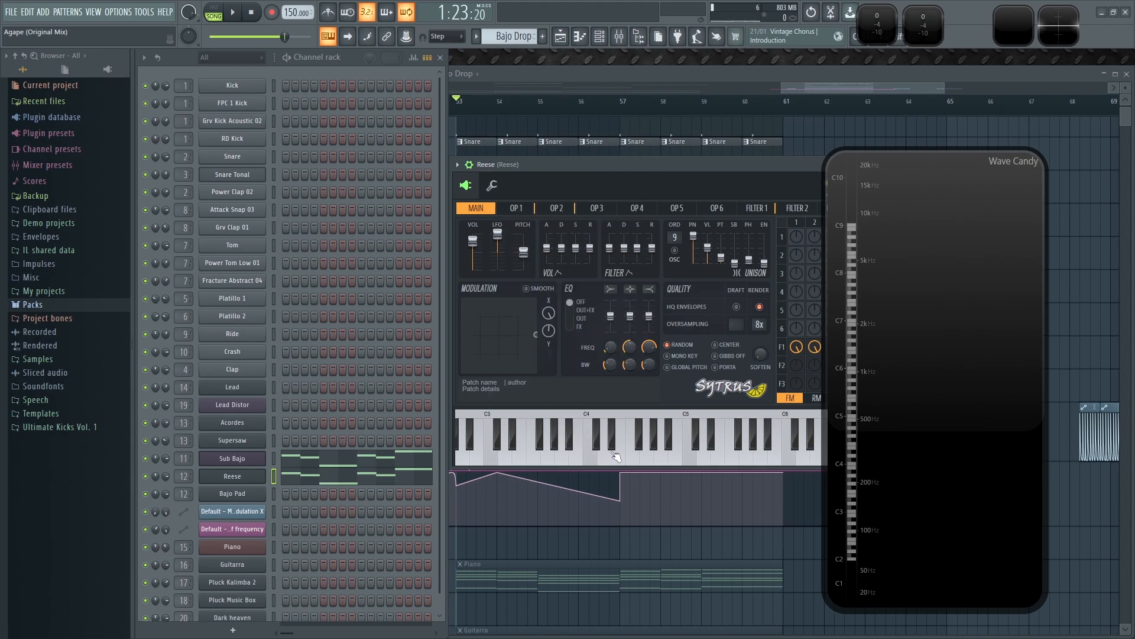
Step: Play the drop, check Reese's Filter 1 page and set the synth's unison pitch to 55%
key("space")
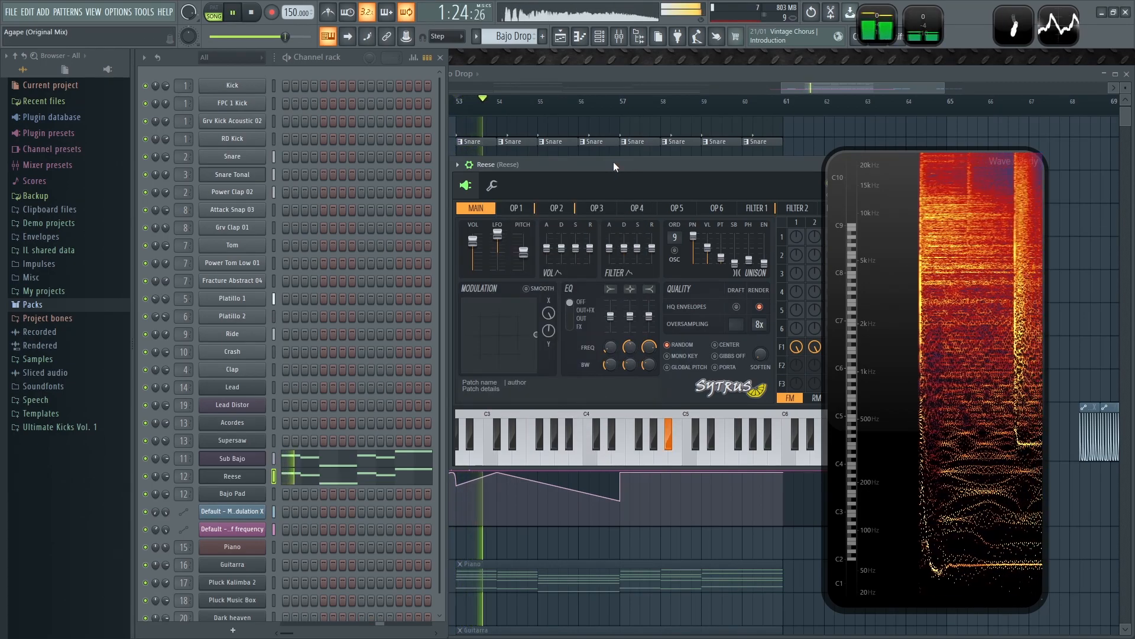
double_click(896, 272)
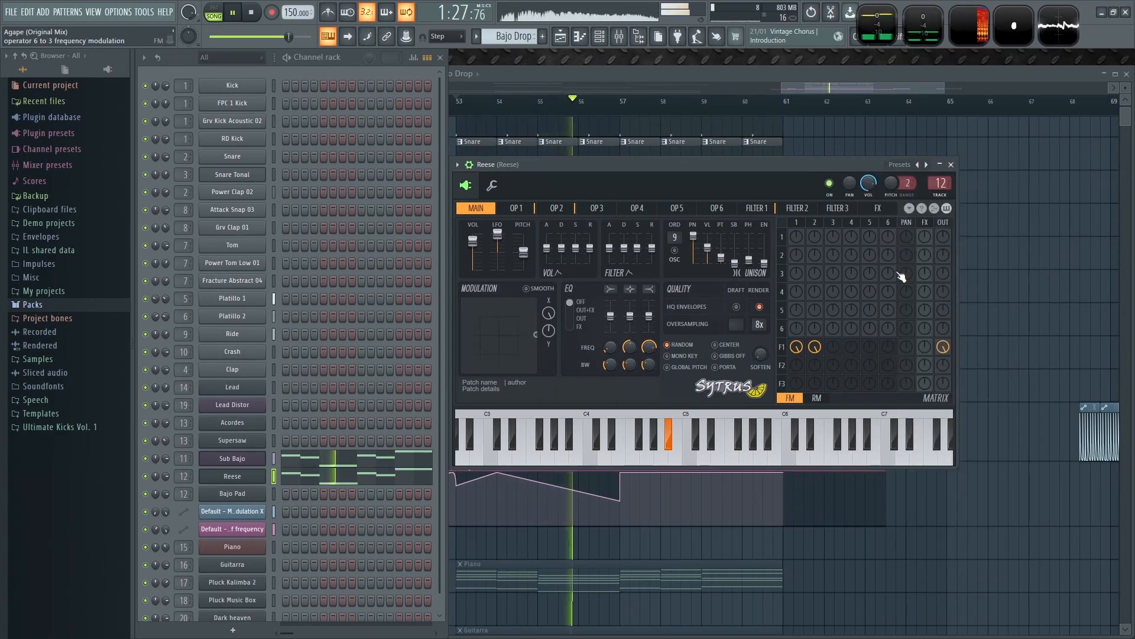
left_click(761, 209)
left_click(486, 209)
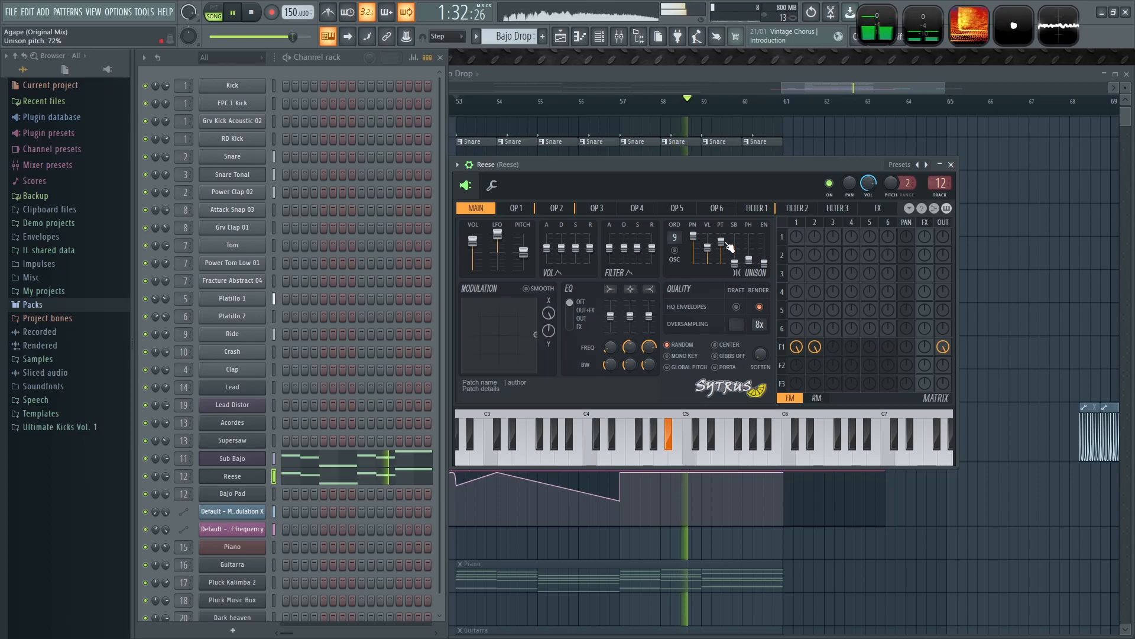
mouse_move(728, 247)
left_mouse_down()
mouse_move(709, 241)
mouse_move(721, 249)
left_mouse_up()
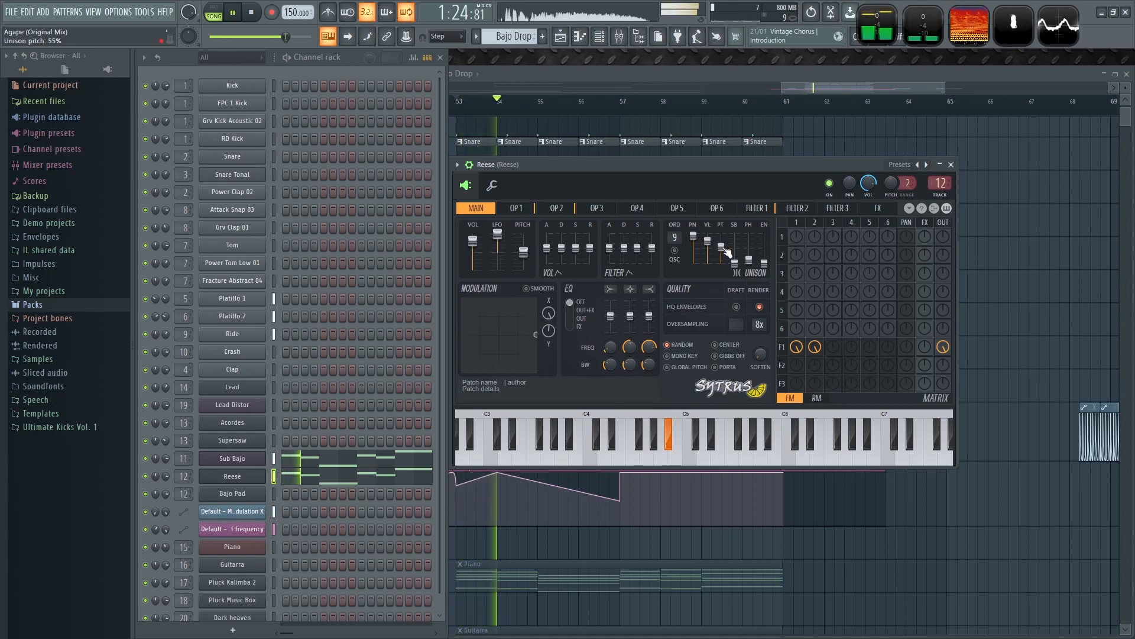
Step: Examine Reese's operators 1 and 2 and open the mixer to check the bass levels
left_click(517, 208)
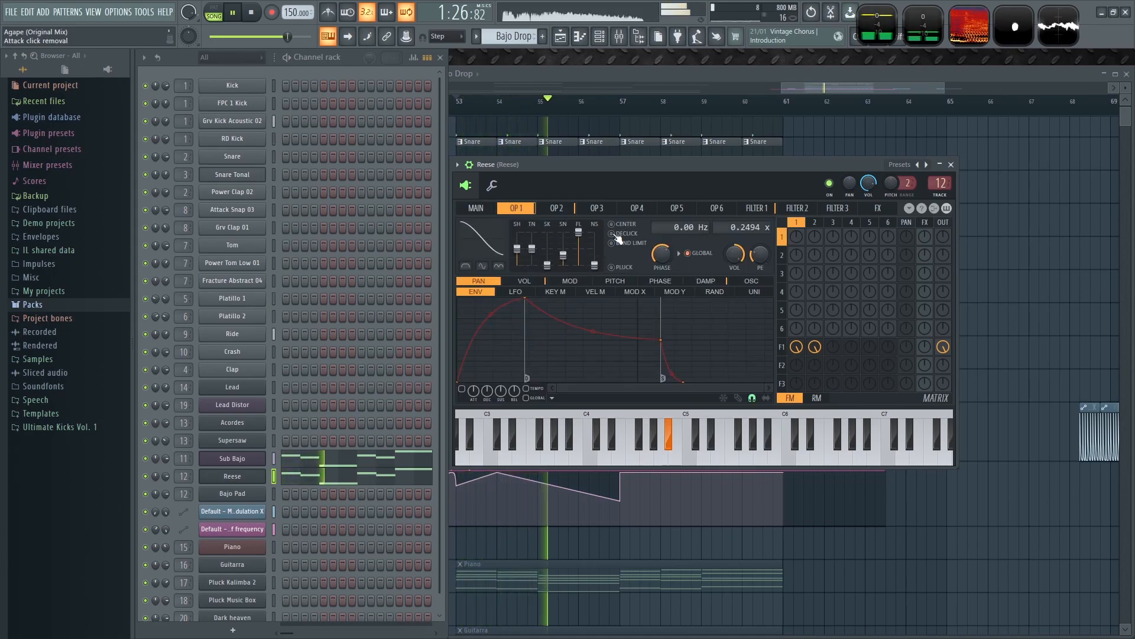
left_click(557, 208)
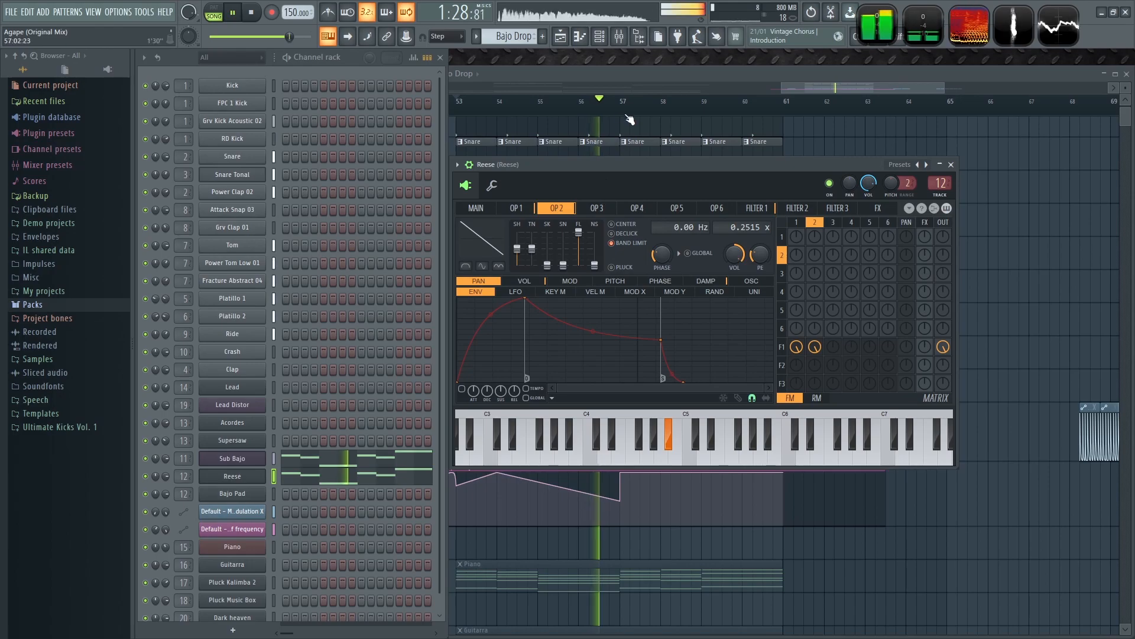
left_click(634, 72)
key("F9")
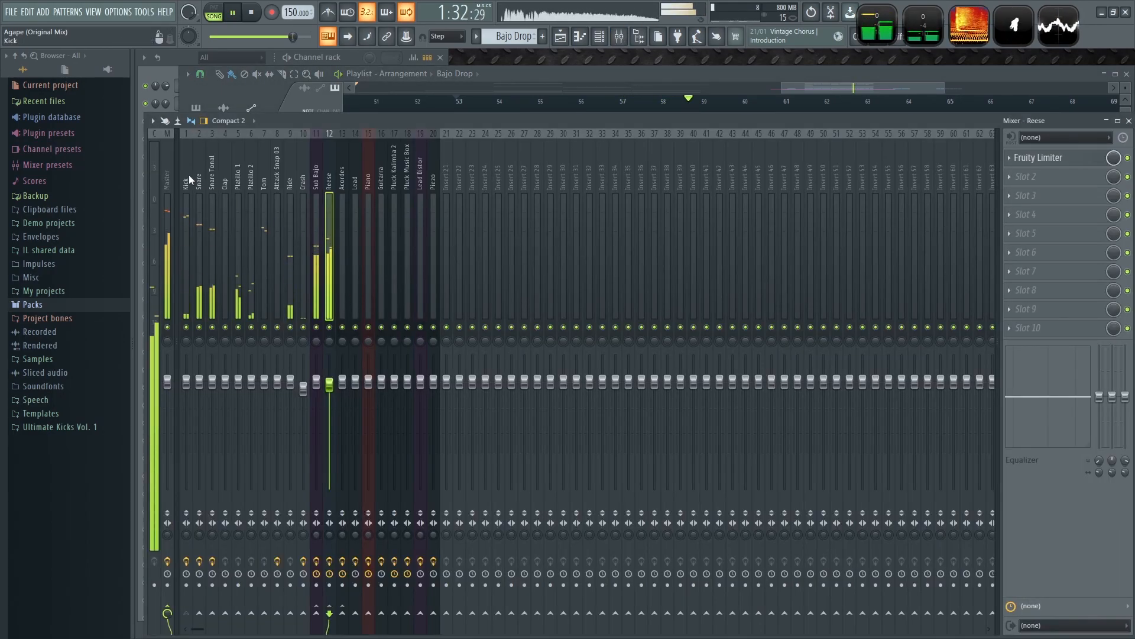
Step: Open the Fruity Limiter on the Reese mixer track and adjust its compression threshold while playing the drop
left_click(187, 178)
key("space")
left_click(327, 183)
left_click(1067, 163)
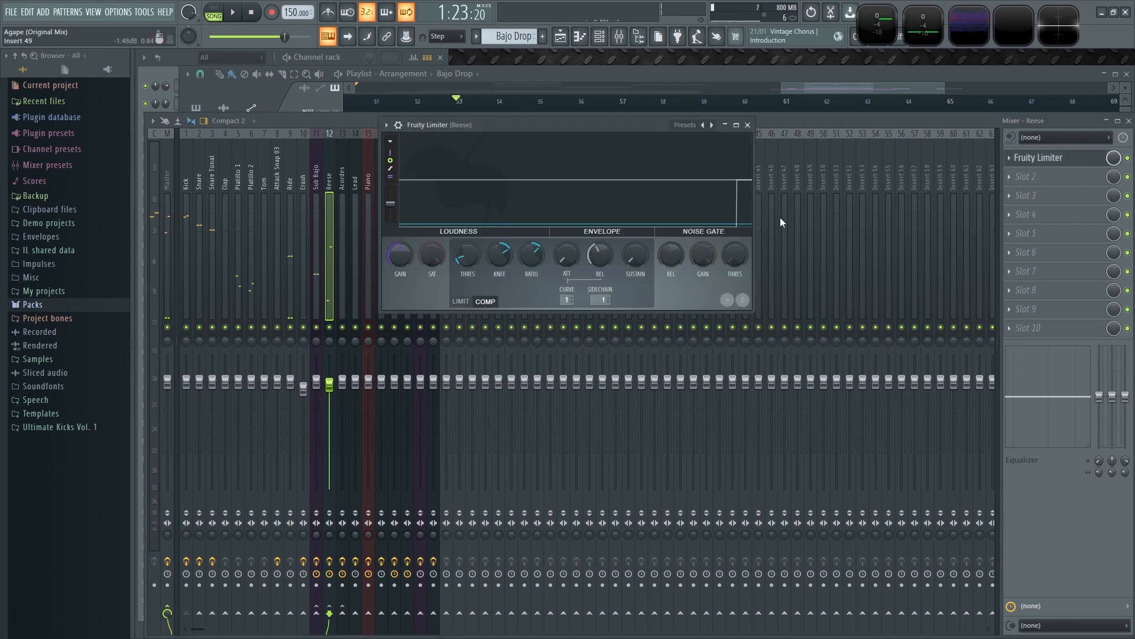
left_click_drag(463, 254, 459, 260)
key("space")
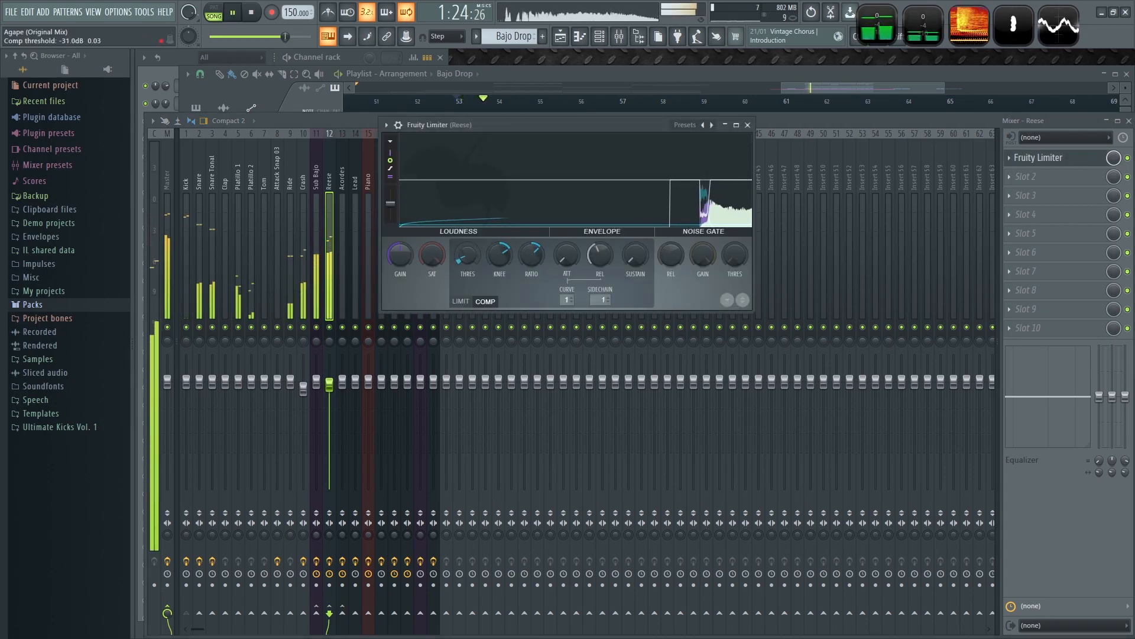
left_click_drag(464, 257, 462, 262)
Step: Set the compression threshold of the Sub Bajo track's Fruity Limiter to about -33.7 dB and close the limiter
left_click(316, 177)
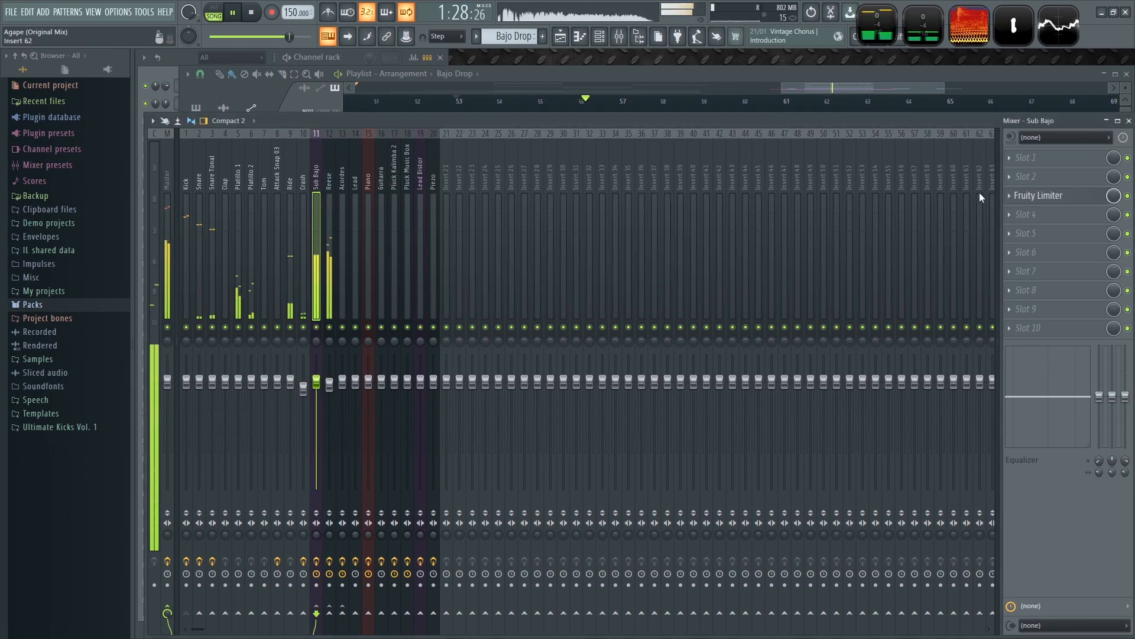
left_click(1059, 197)
left_click(1059, 197)
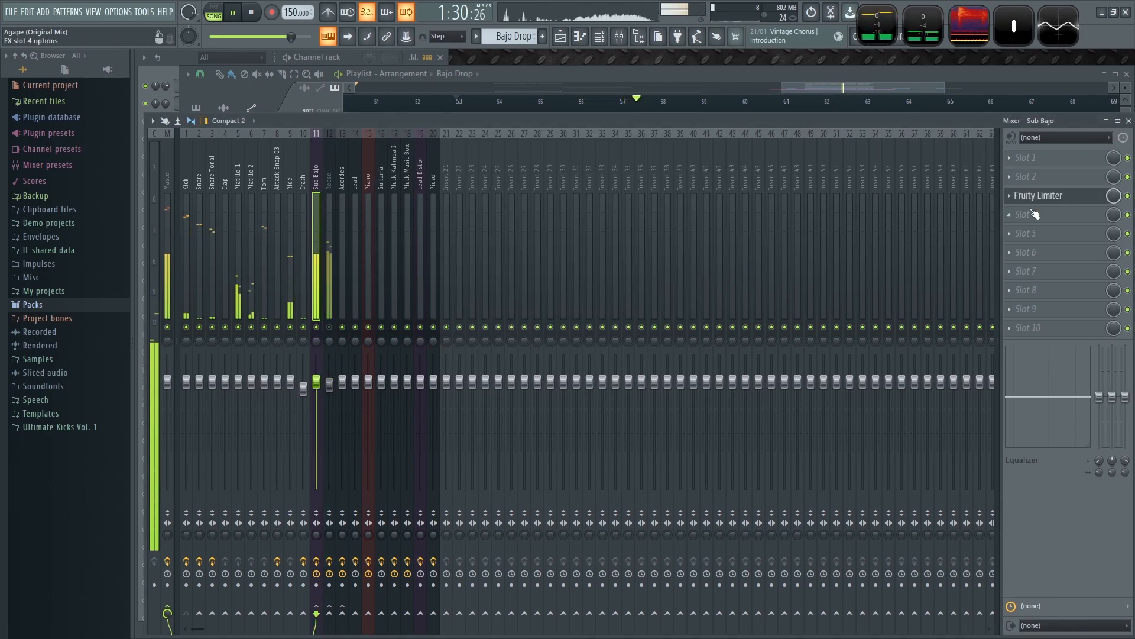
left_click(1052, 197)
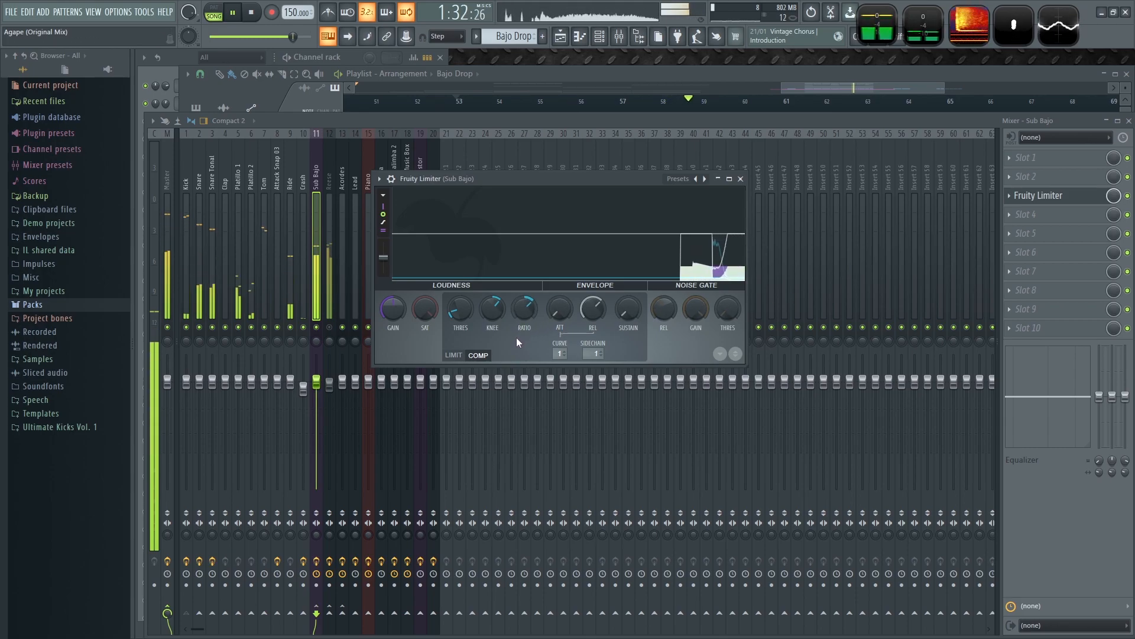
left_click_drag(460, 309, 460, 304)
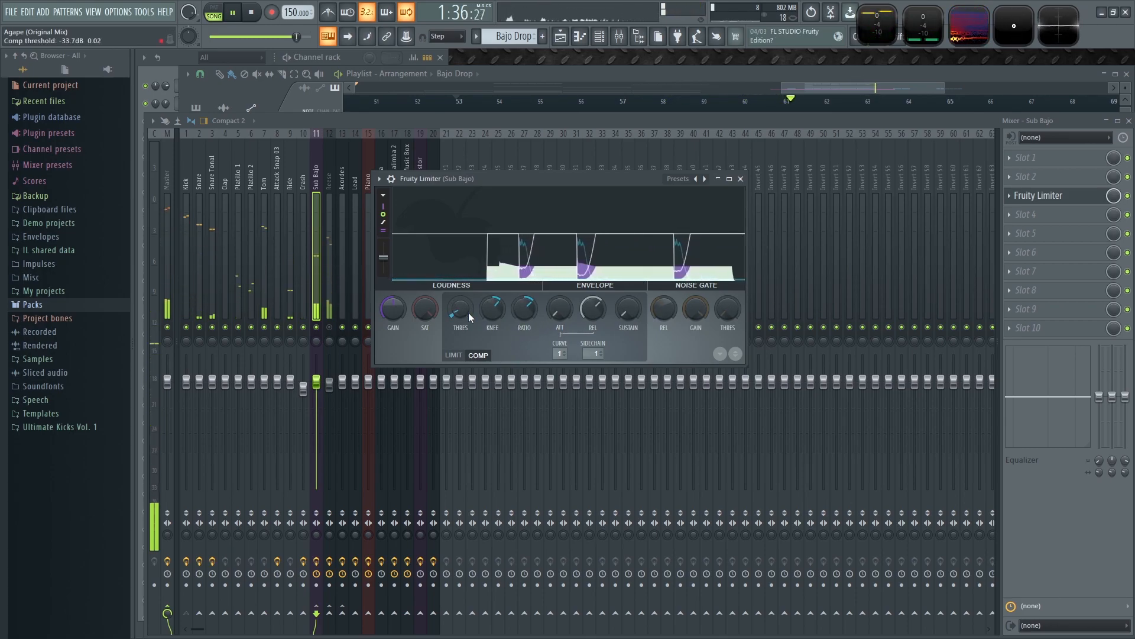
left_click(740, 178)
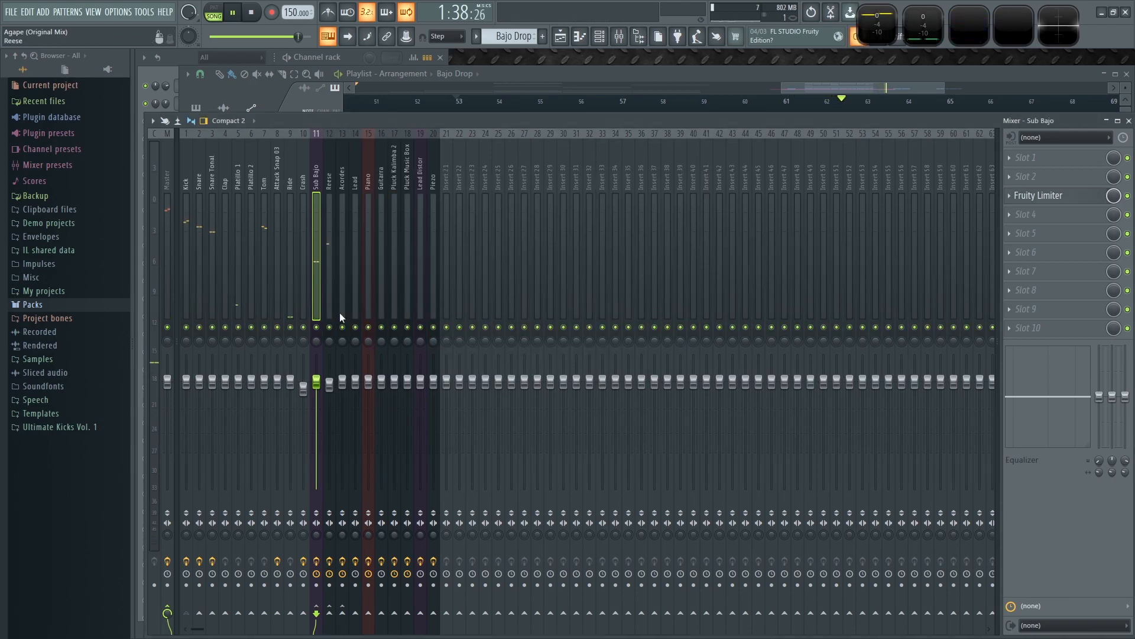
Step: Return to the Playlist and replay the drop's drums and bass from its start
left_click(574, 80)
key("space")
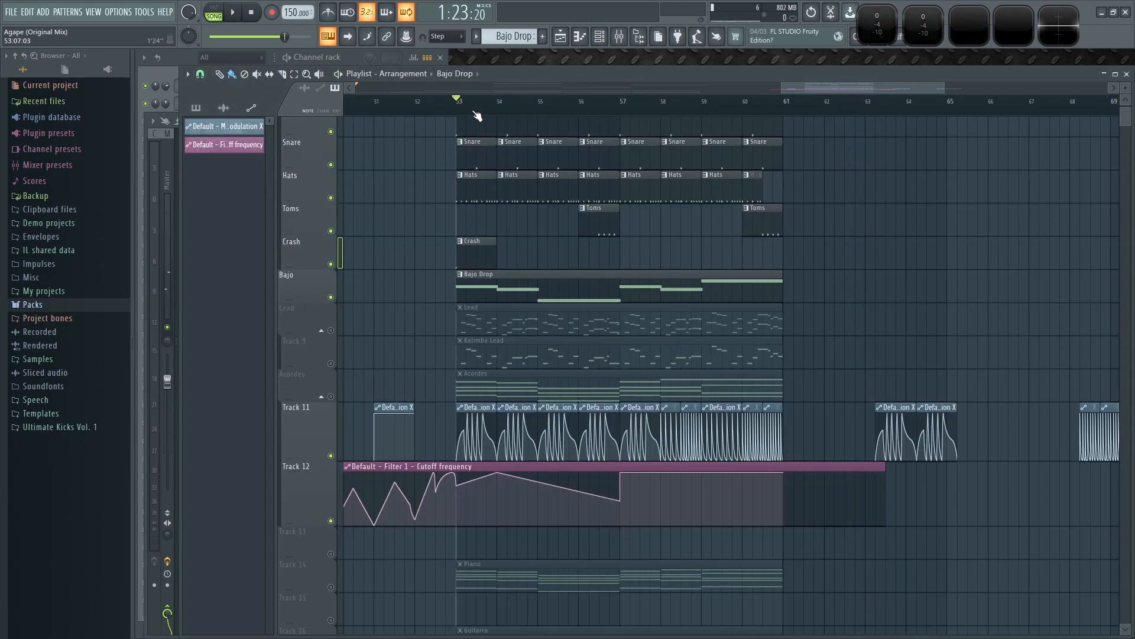
key("space")
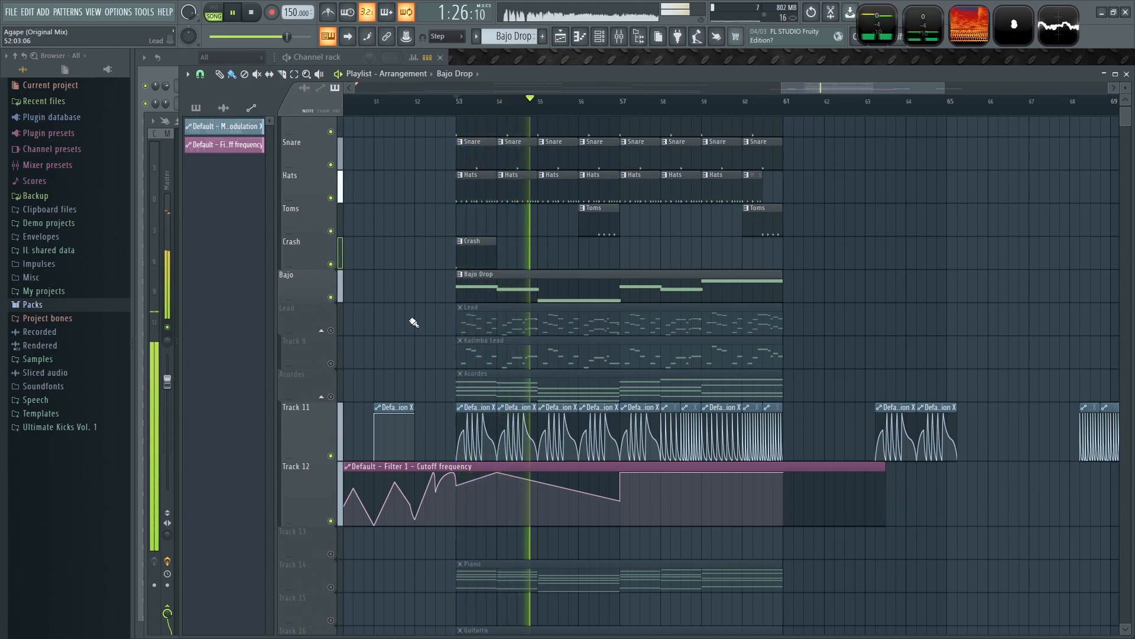
key("space")
Step: Enable the Acordes track in the Playlist and play the drop with the chords
left_click(331, 395)
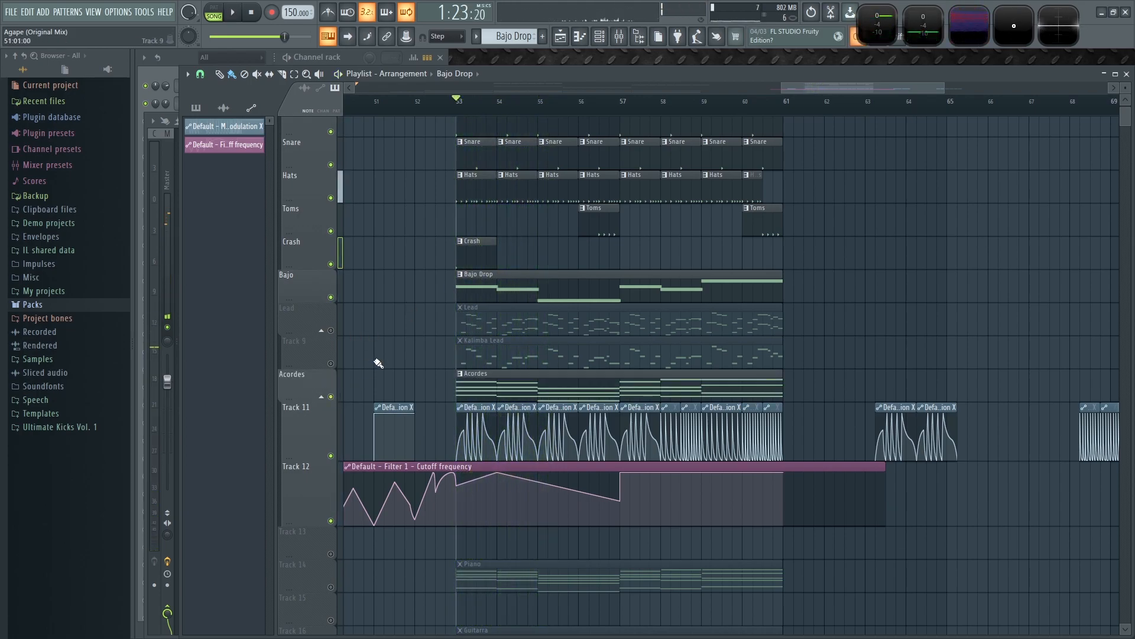
scroll(375, 359, "up", 2)
scroll(377, 359, "down", 3)
scroll(422, 258, "down", 2)
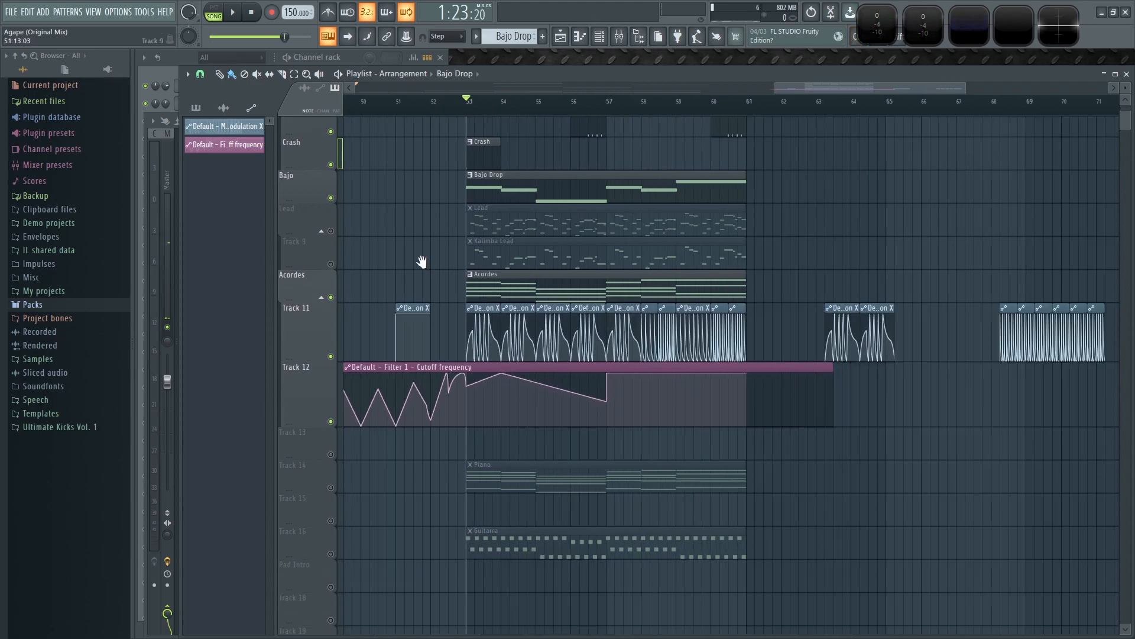
scroll(377, 359, "up", 2)
key("space")
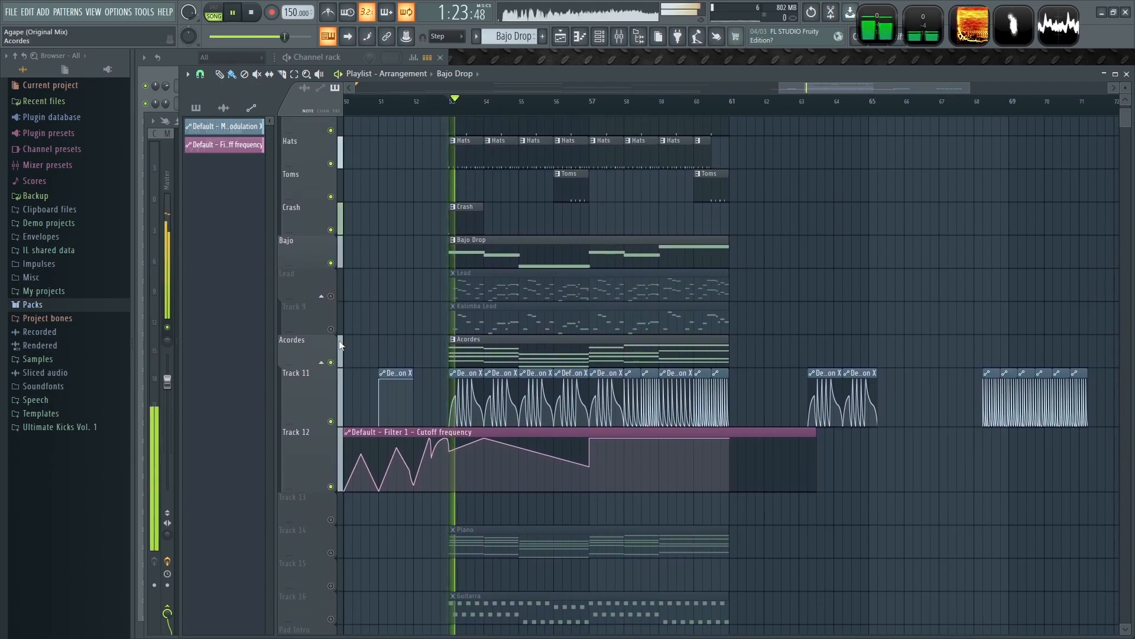
Step: Solo the Acordes track and play it with the mixer open to check its level
left_click(331, 362, "ctrl")
key("space")
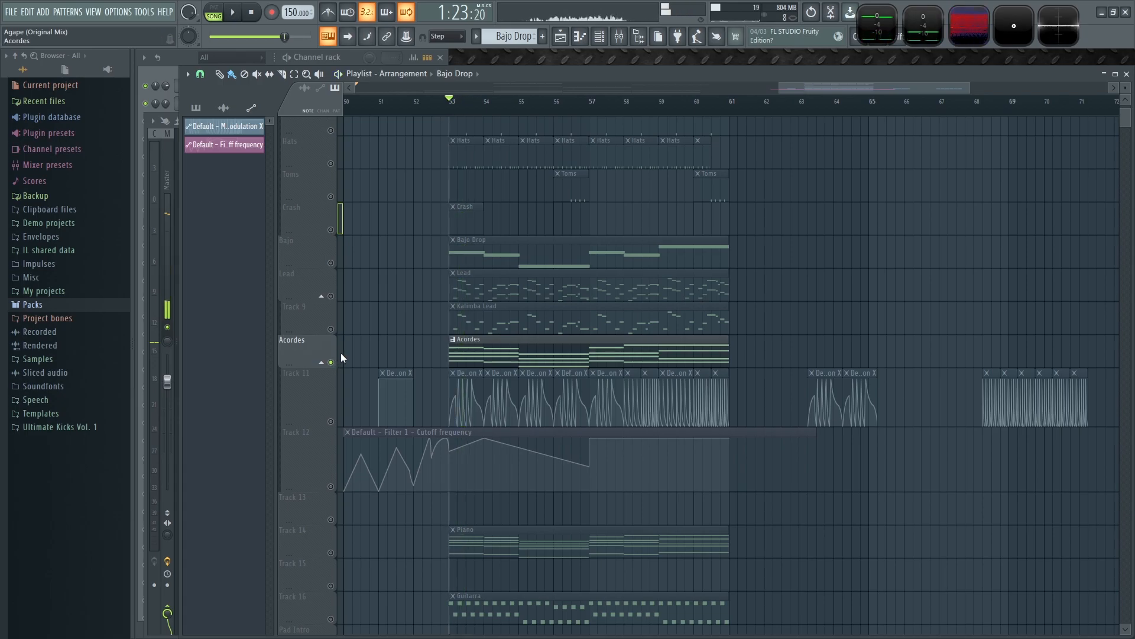
key("F9")
key("space")
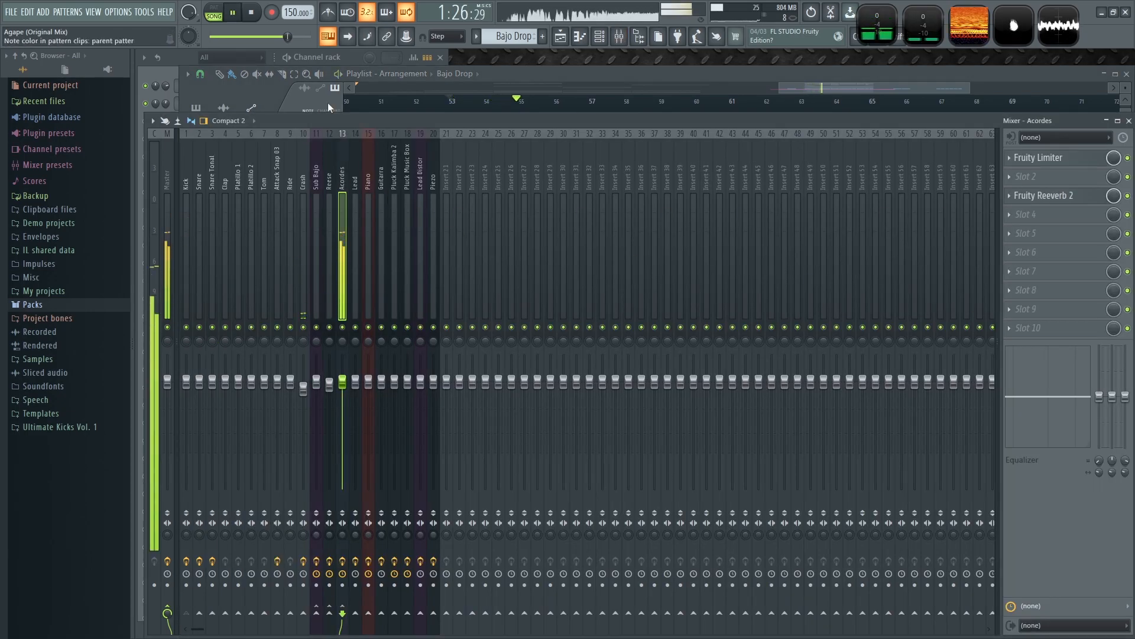
Step: Open the Acordes channel's synth, review the options of its Modulation X knob and stop playback
left_click(347, 55)
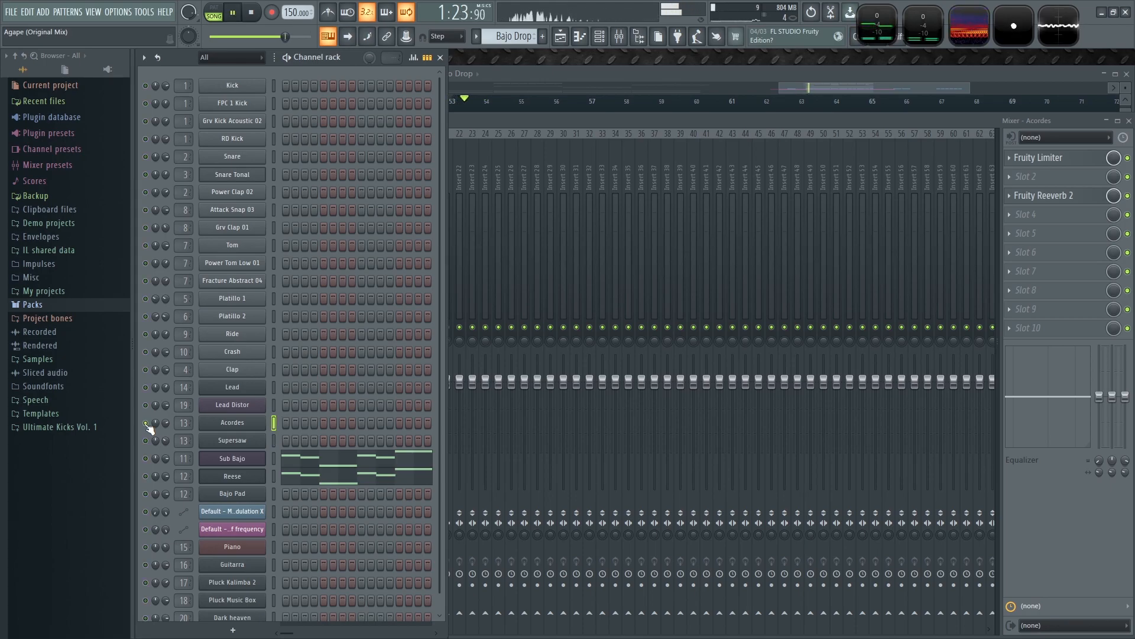
left_click(231, 422)
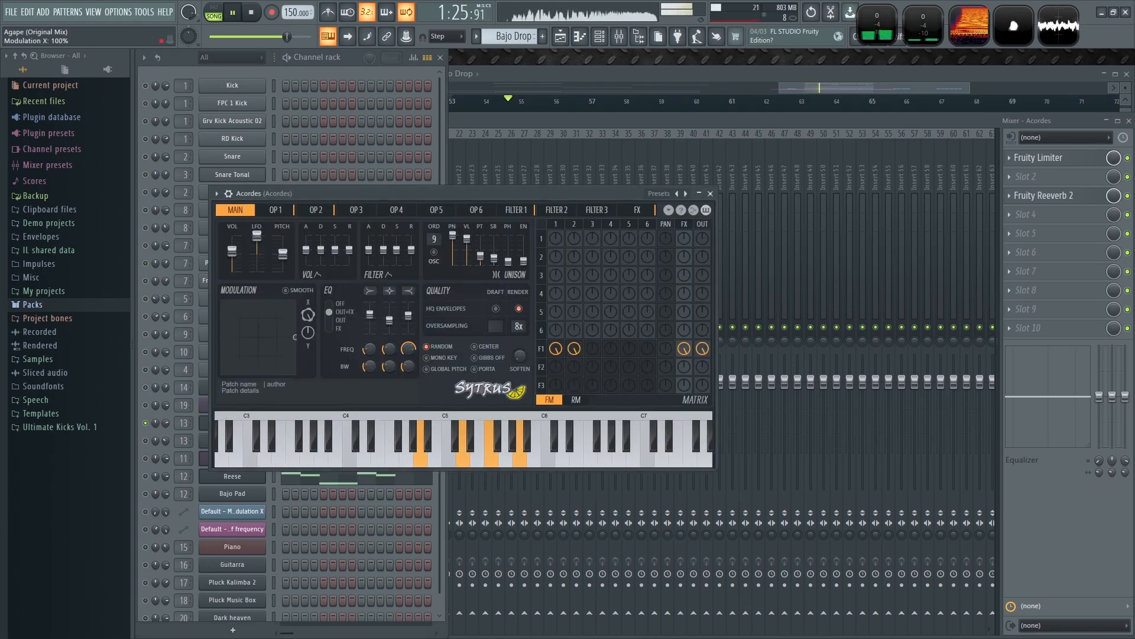
right_click(311, 314)
key("Escape")
key("space")
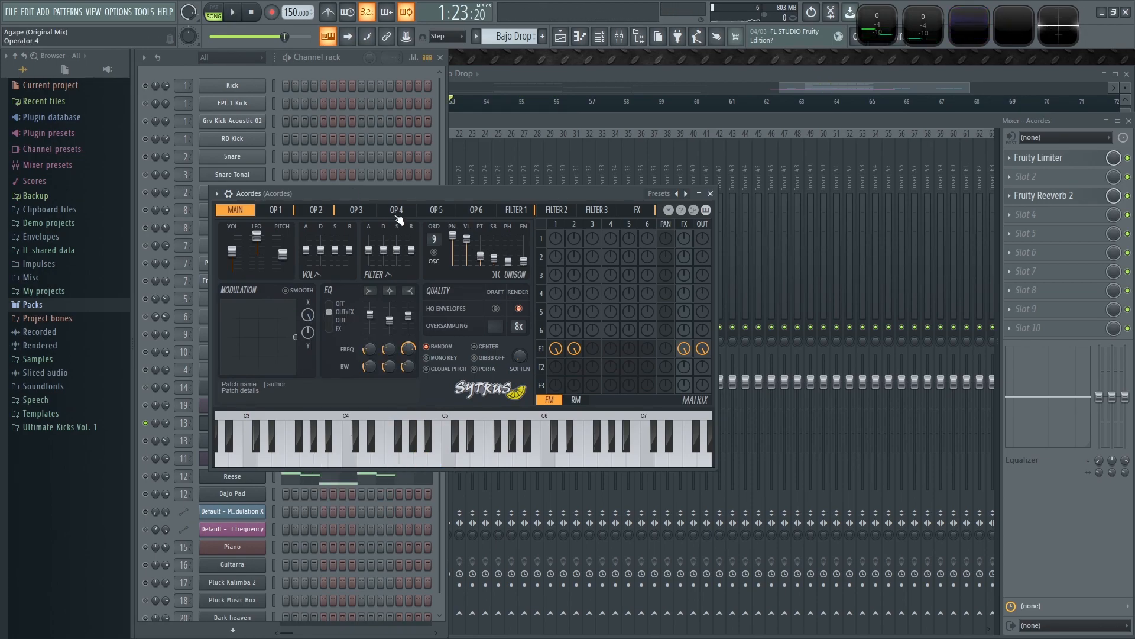
Step: Enable Track 11's automation alongside the chords, mute the Reese channel and play the drop
left_click(618, 66)
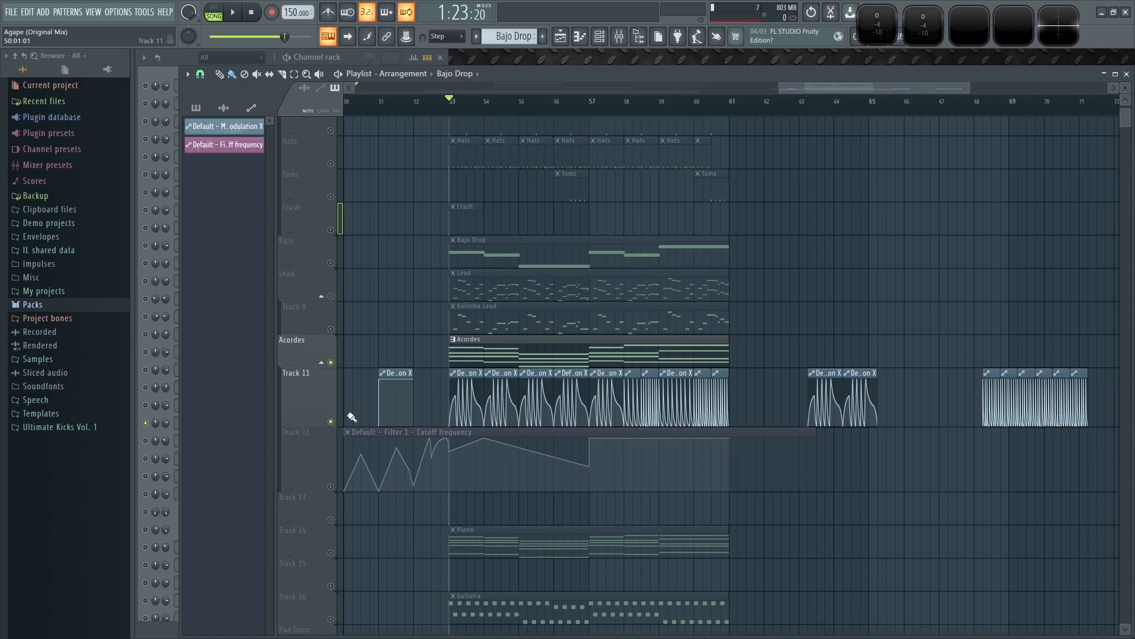
key("space")
left_click(175, 59)
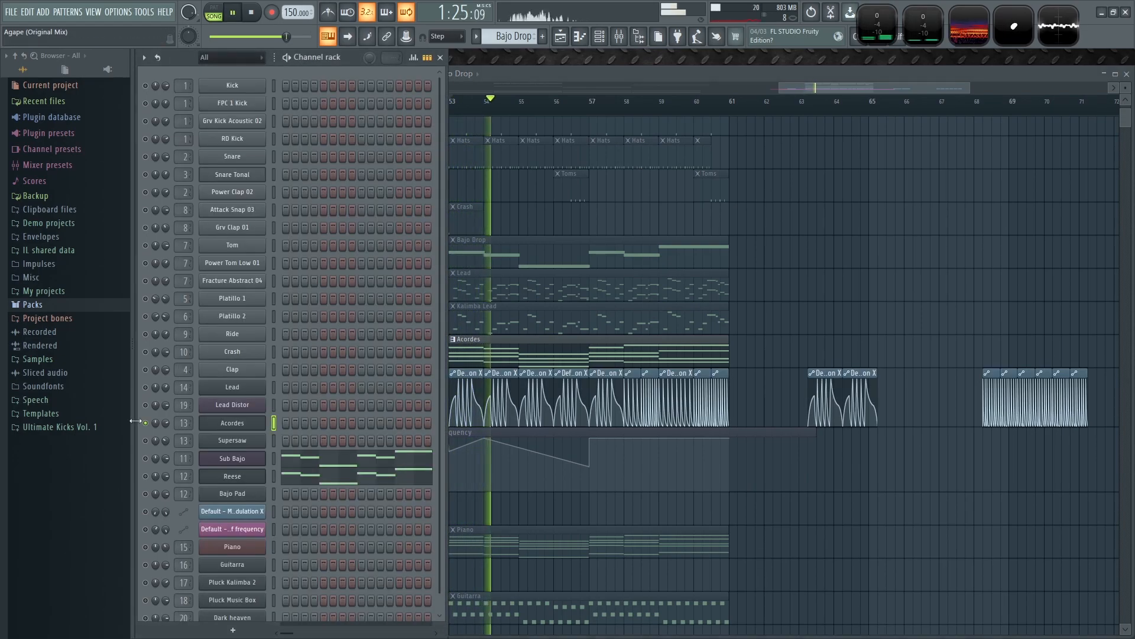
key("space")
left_click(146, 476)
key("space")
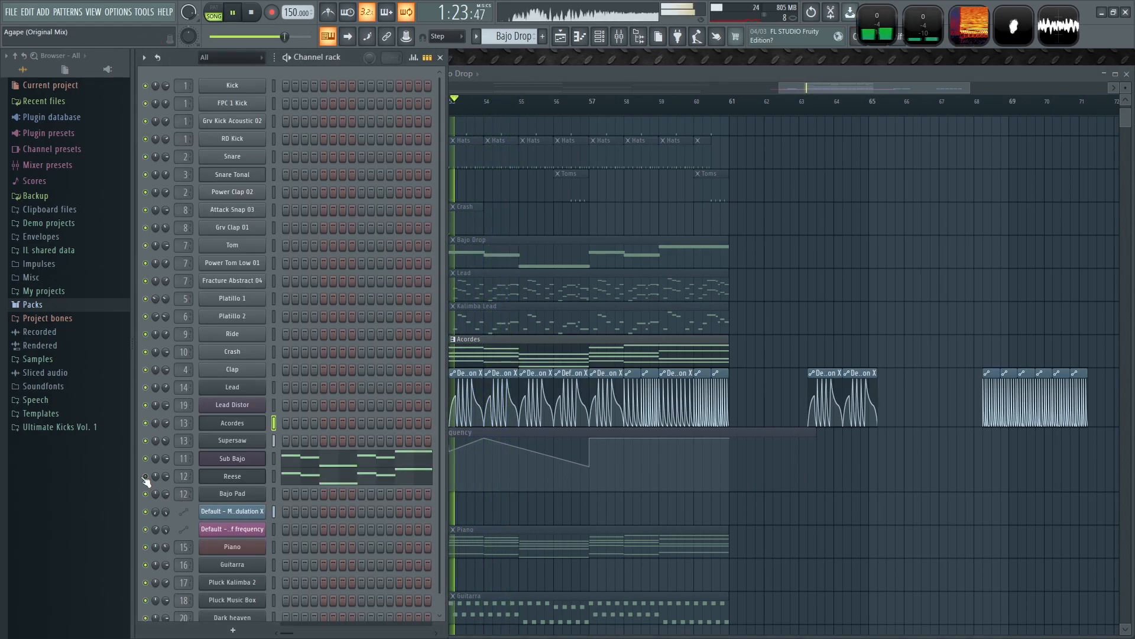
left_click(778, 574)
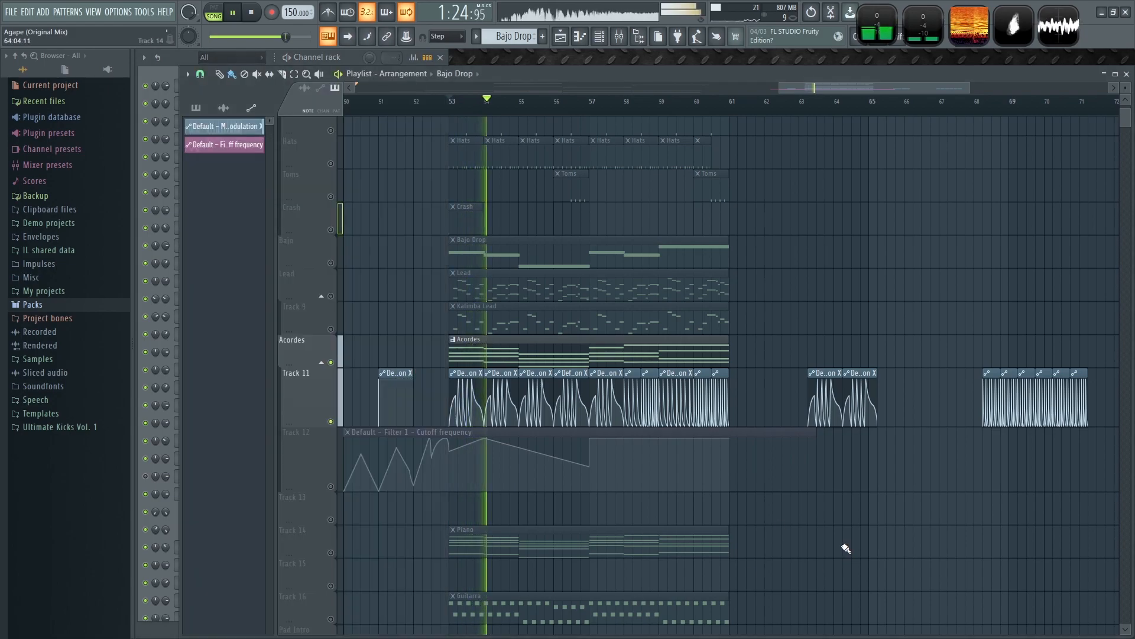
Step: Mute the Supersaw and Sub Bajo channels, listen to the Acordes channel alone and stop playback
left_click(178, 59)
left_click(146, 442)
left_click(146, 459)
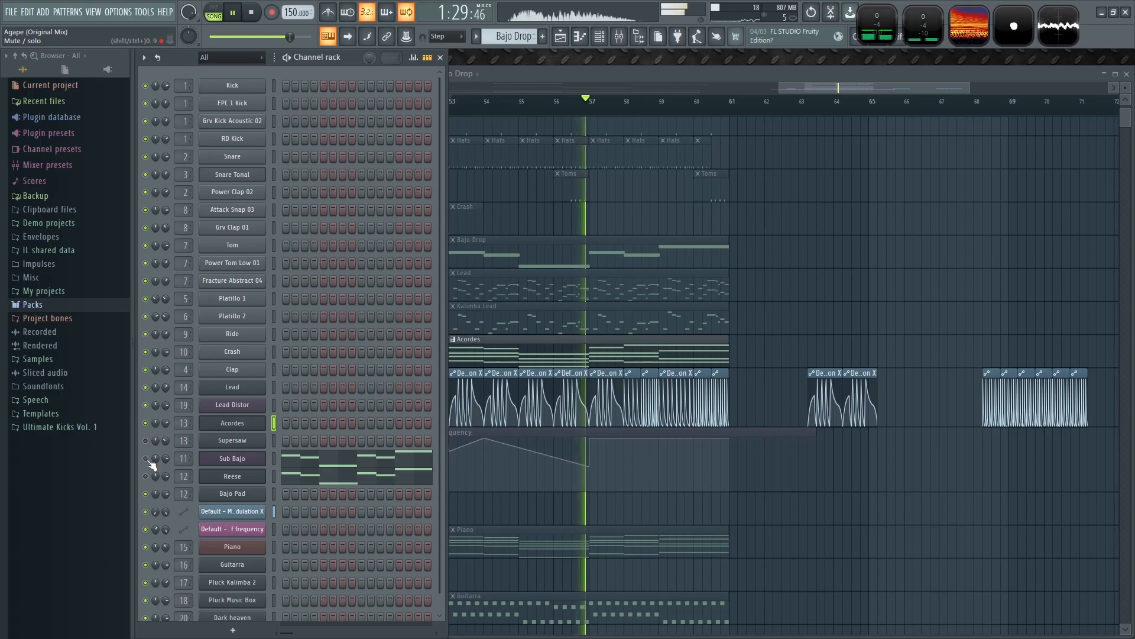
left_click(805, 529)
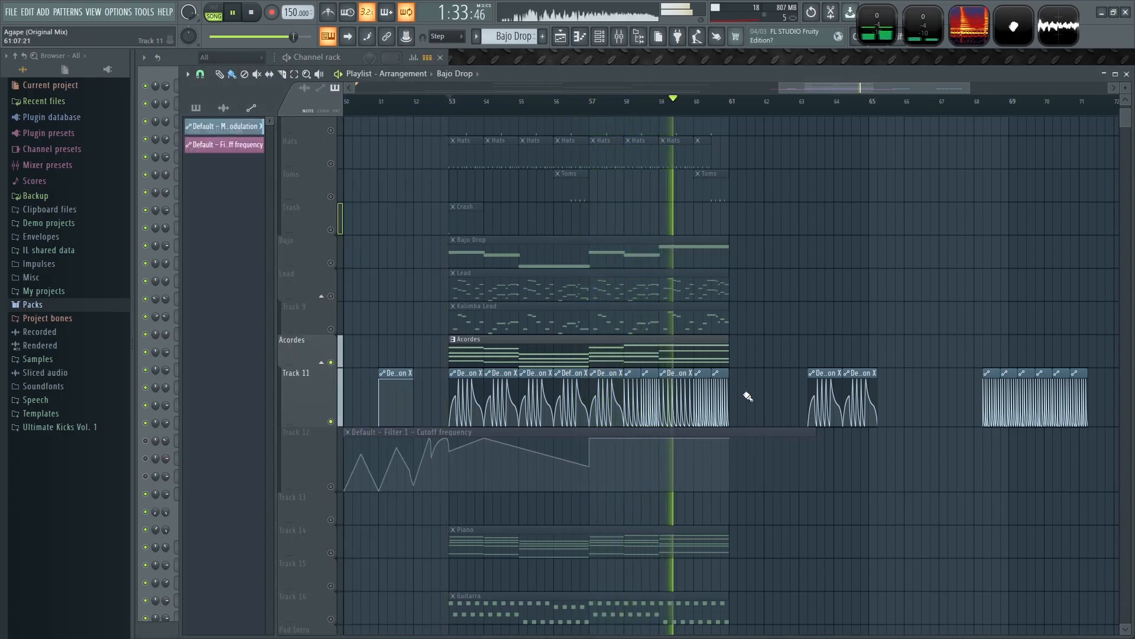
scroll(697, 402, "down", 1)
key("space")
Step: Mute the Modulation X automation clips on Track 11 and play the chords without them
left_click_drag(414, 392, 760, 397)
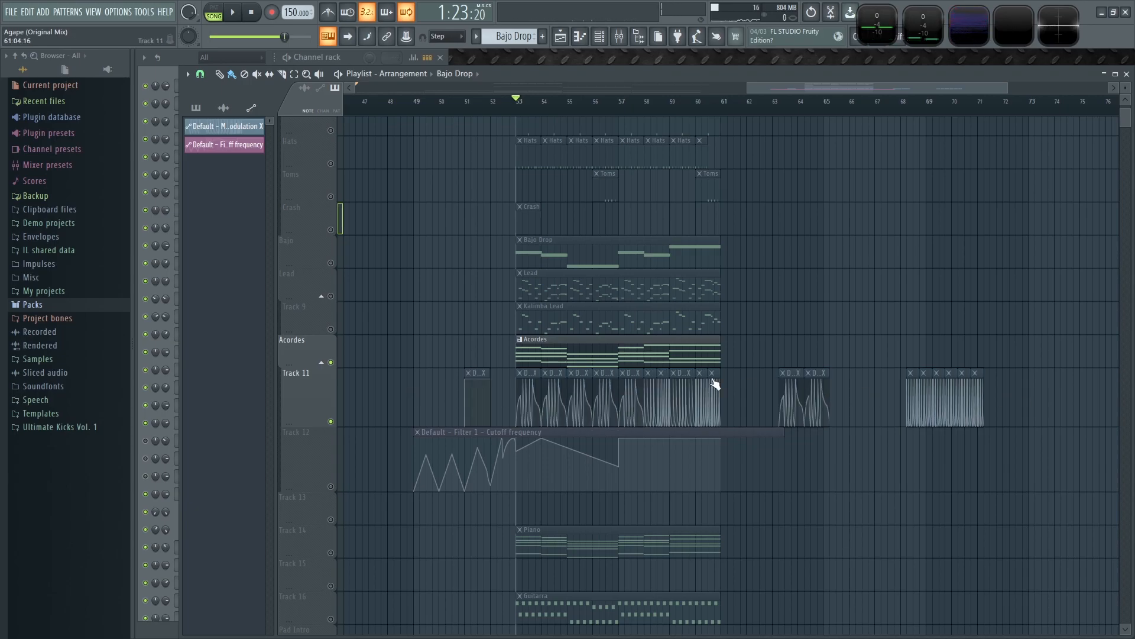
scroll(597, 385, "up", 1)
left_click(181, 56)
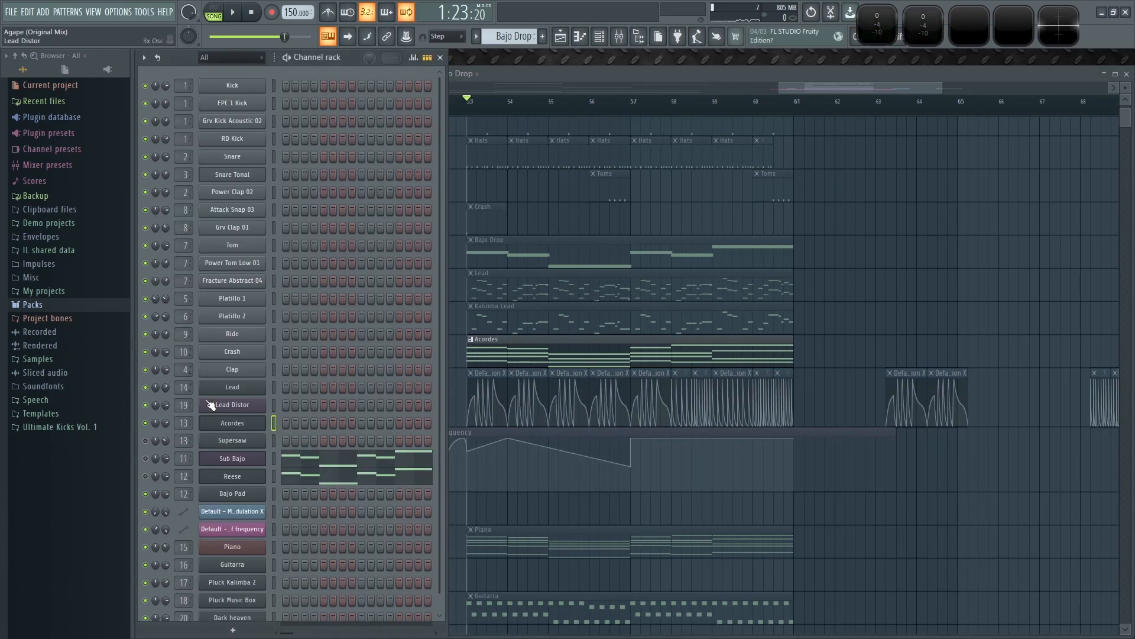
key("space")
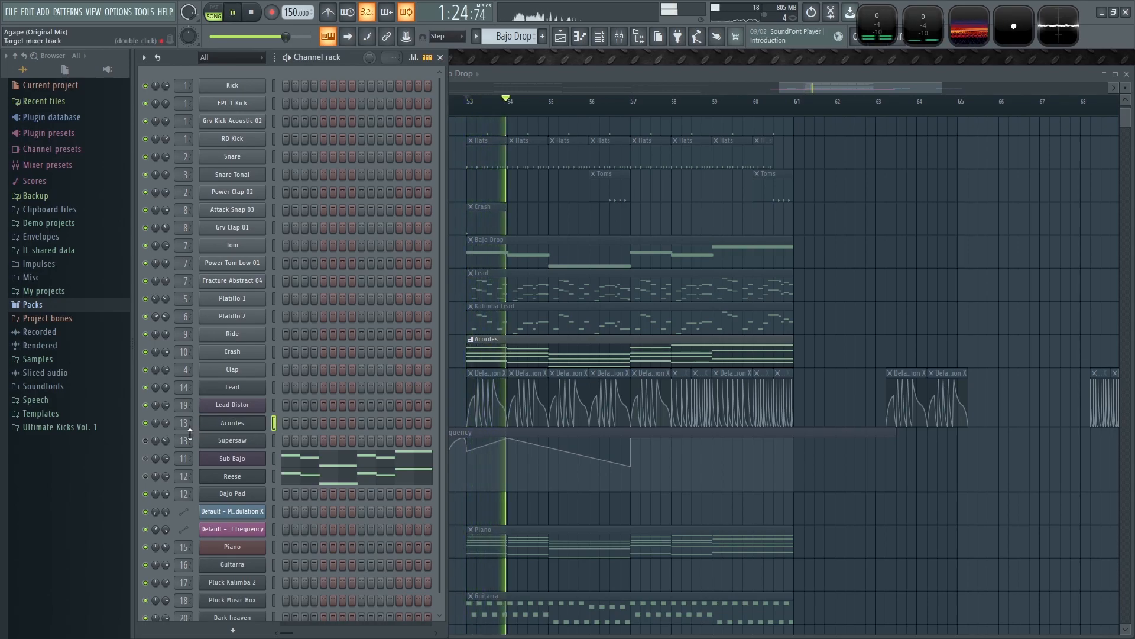
Step: Toggle the option that initializes the song with the current position for the Acordes synth's Modulation X knob
left_click(233, 424)
right_click(308, 314)
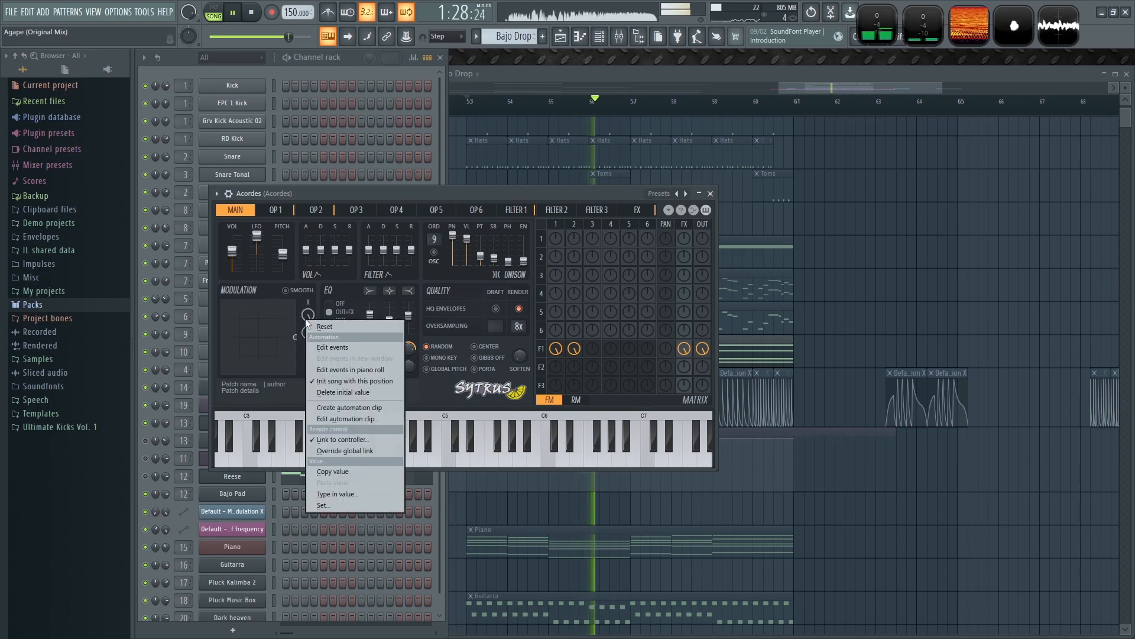
left_click(347, 382)
left_click(876, 198)
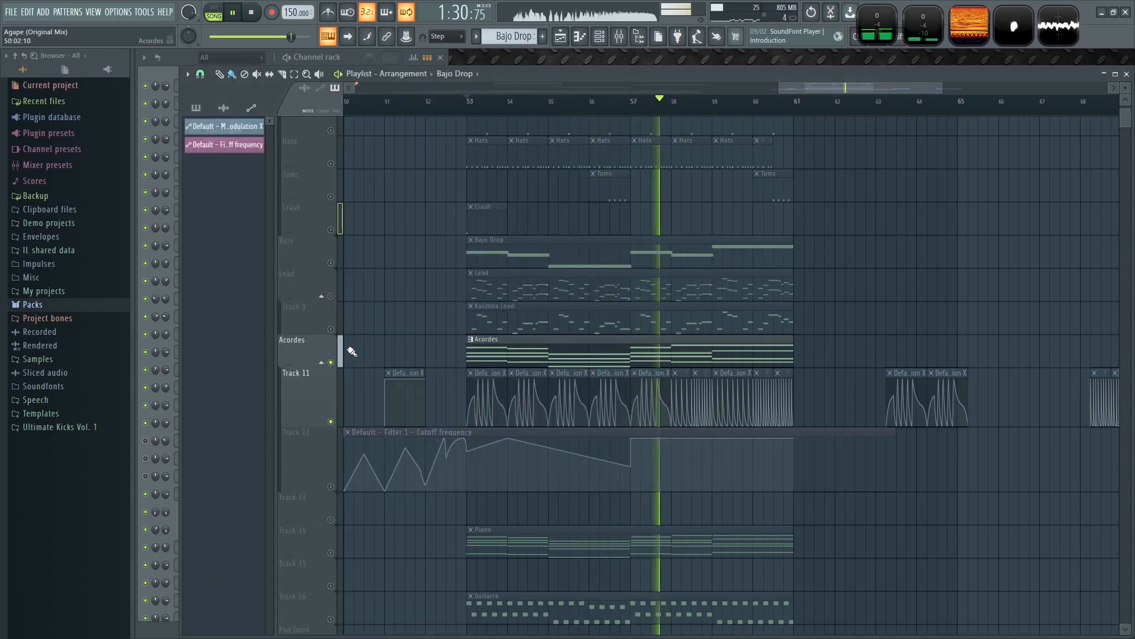
Step: Stop playback, enable the Supersaw channel and replay the chords in the Playlist
key("space")
left_click(148, 444)
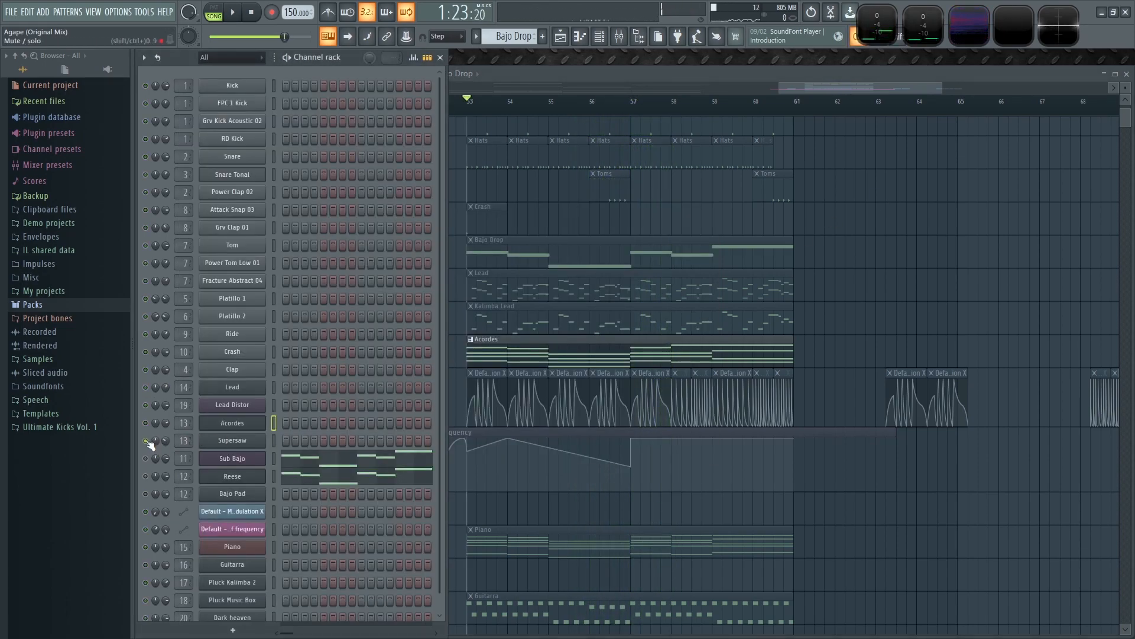
left_click(813, 308)
key("space")
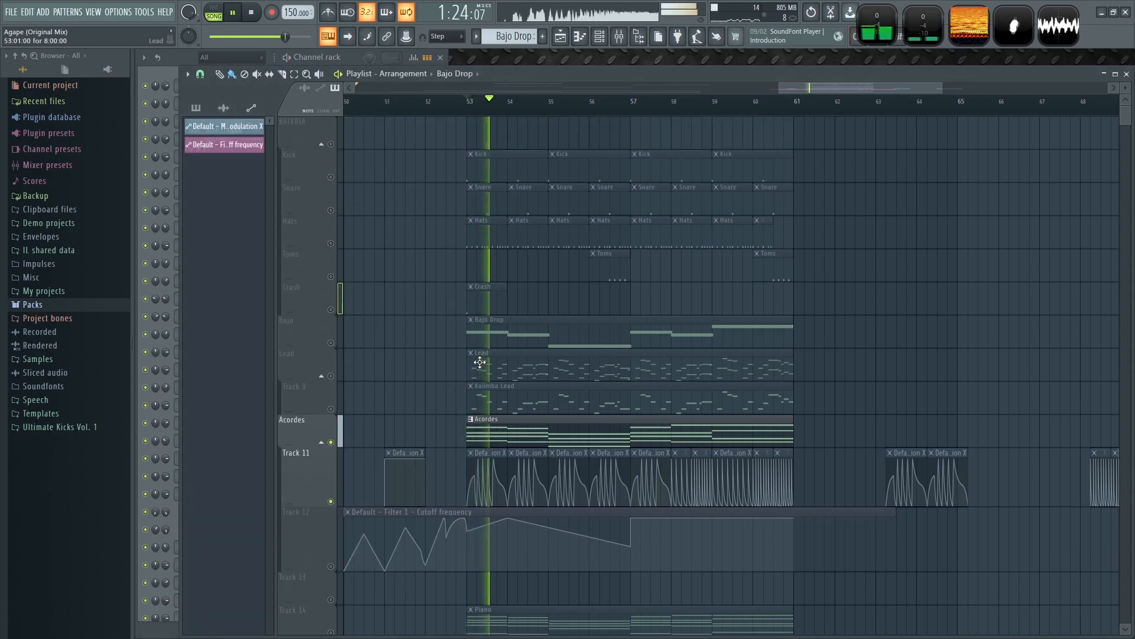
Step: On the Acordes mixer track, move Fruity Reeverb 2 to slot 2 and Fruity Limiter to slot 6, and play with the limiter open
key("F9")
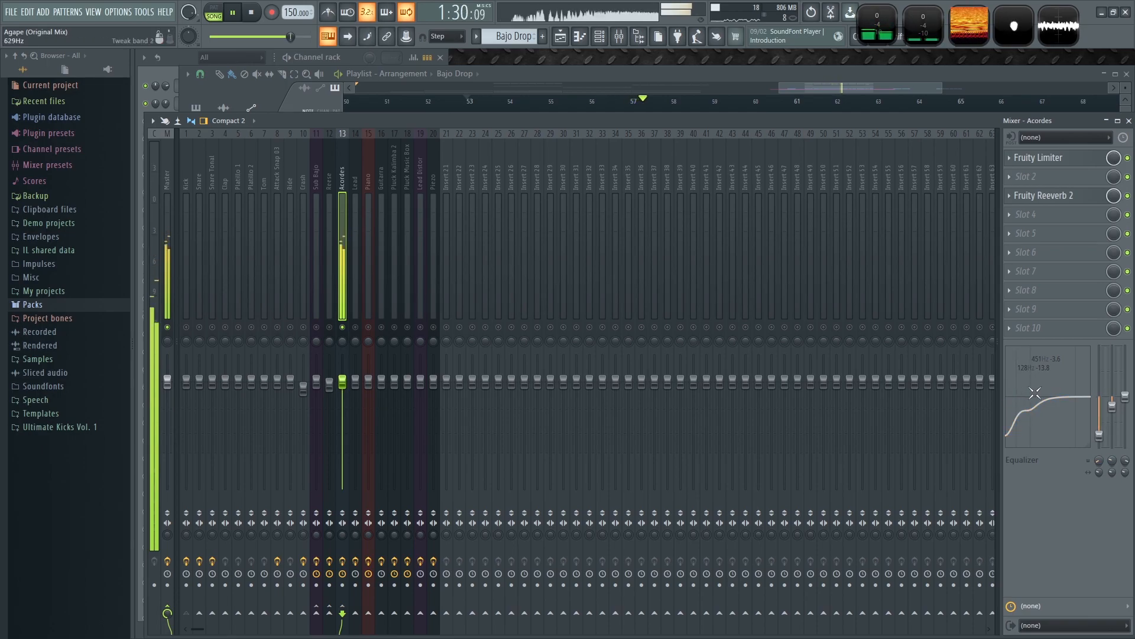
key("space")
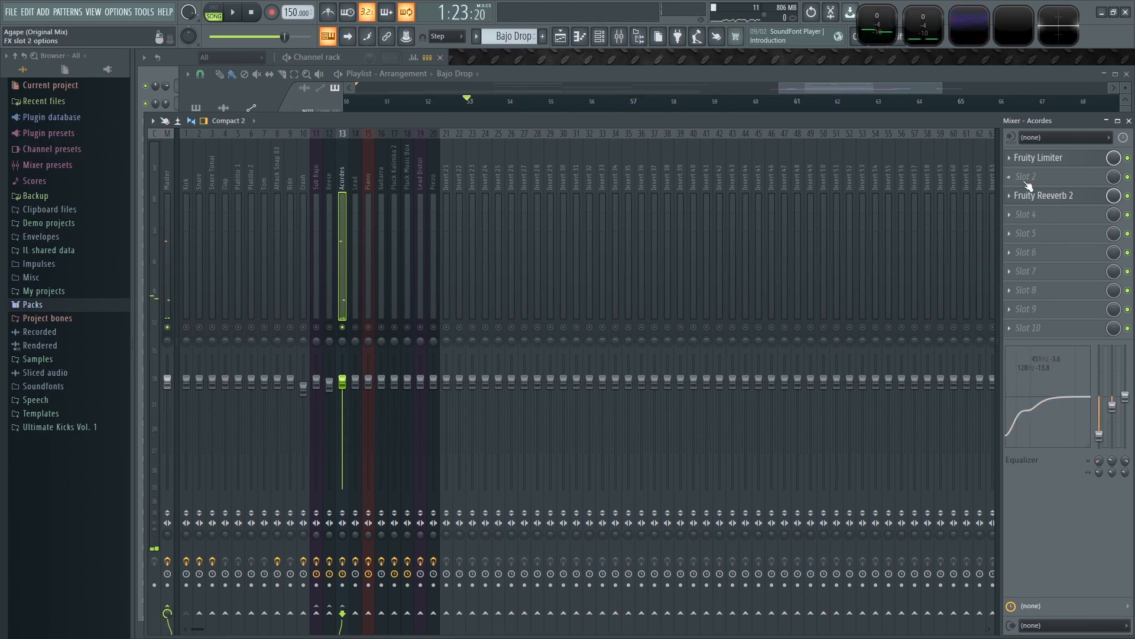
left_click(1028, 187)
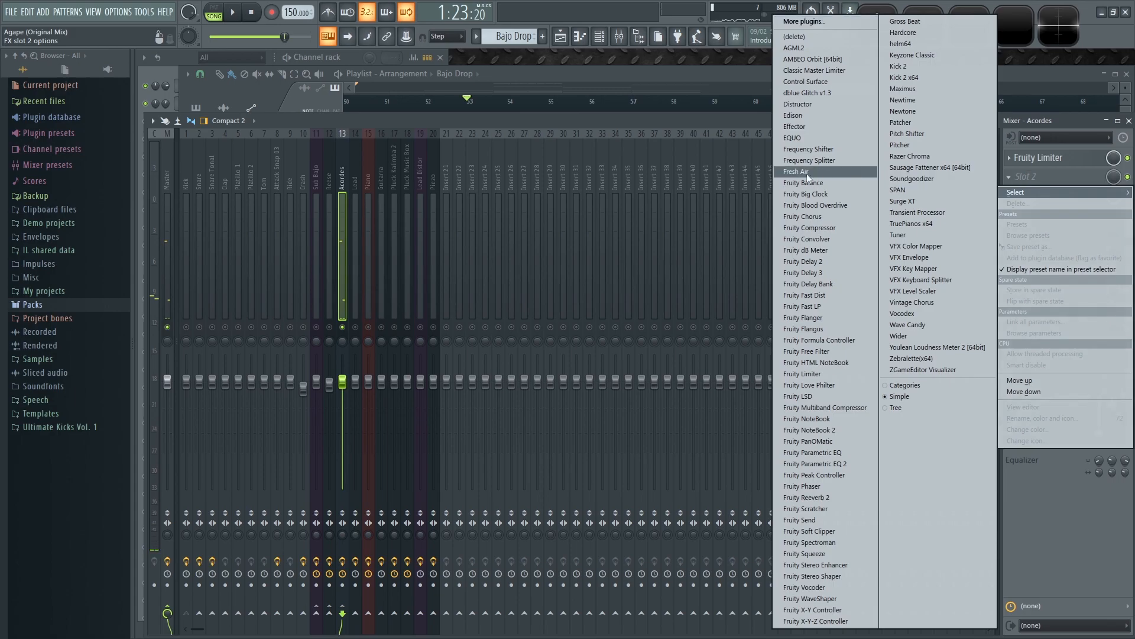
left_click(1065, 118)
left_click(1051, 256)
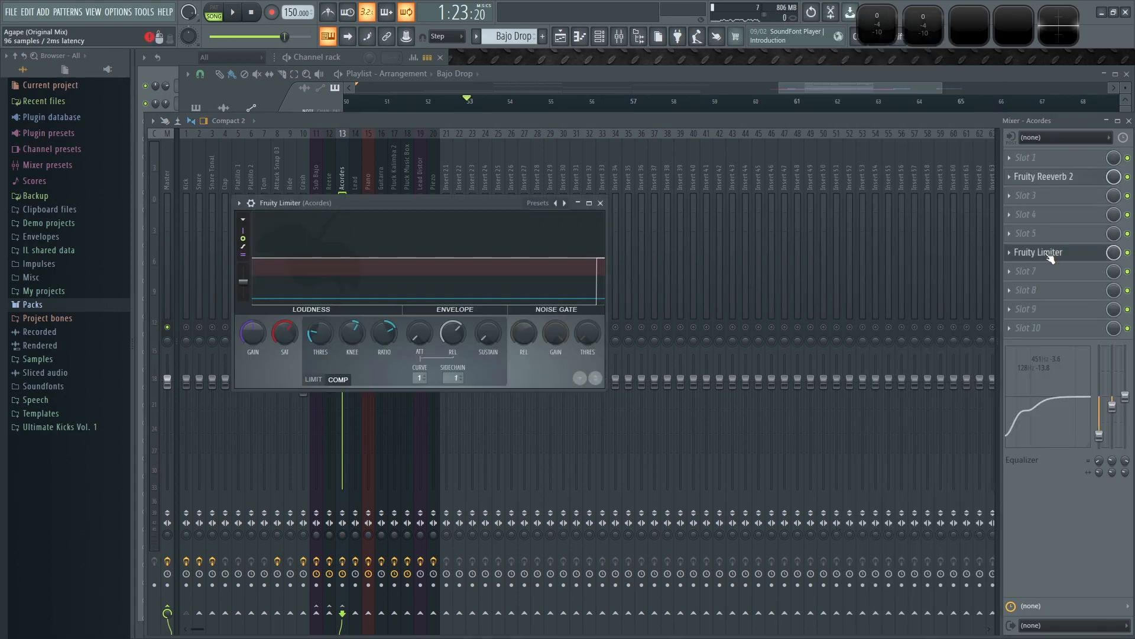
key("space")
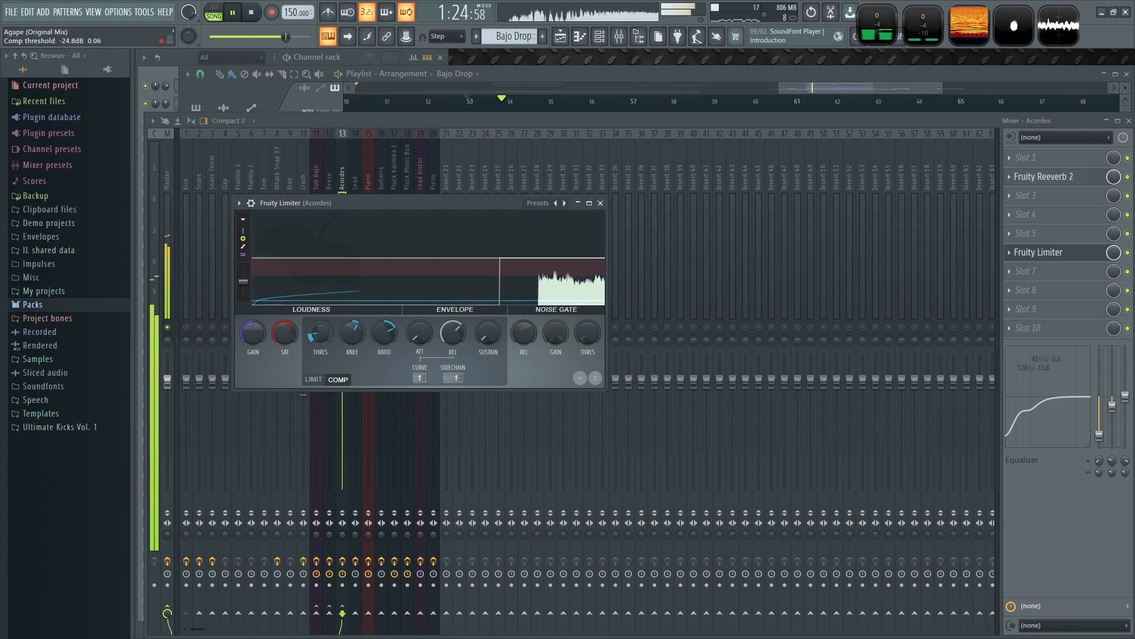
Step: Check Fruity Reeverb 2 on the Acordes mixer track and lower the track equalizer's high band to about -2.7 dB
left_click(601, 203)
left_click(1030, 176)
left_click(1030, 176)
left_click(1034, 177)
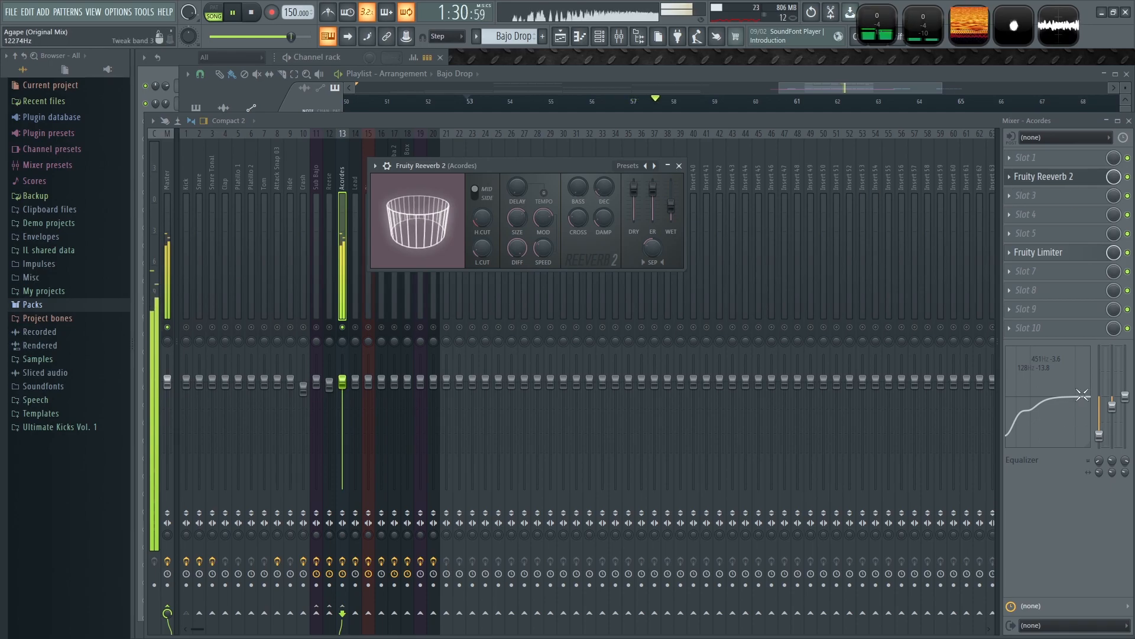
left_click_drag(1084, 395, 1078, 401)
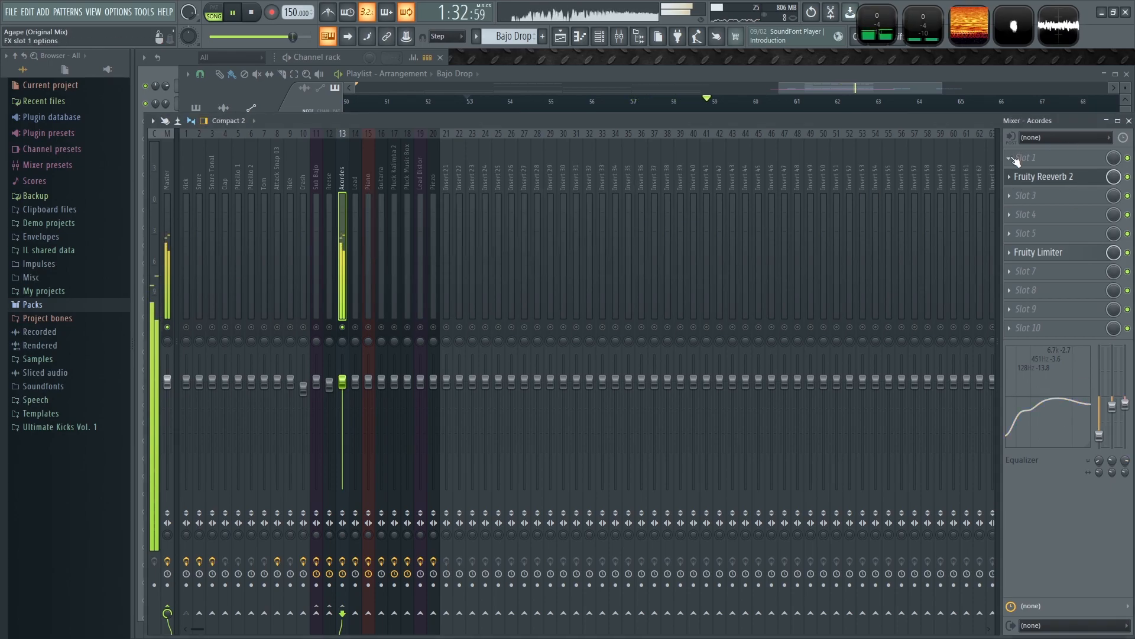
Step: Load Fruity Blood Overdrive into slot 1 of the Acordes mixer track, open it and listen to the chords
left_click(1016, 160)
left_click(826, 205)
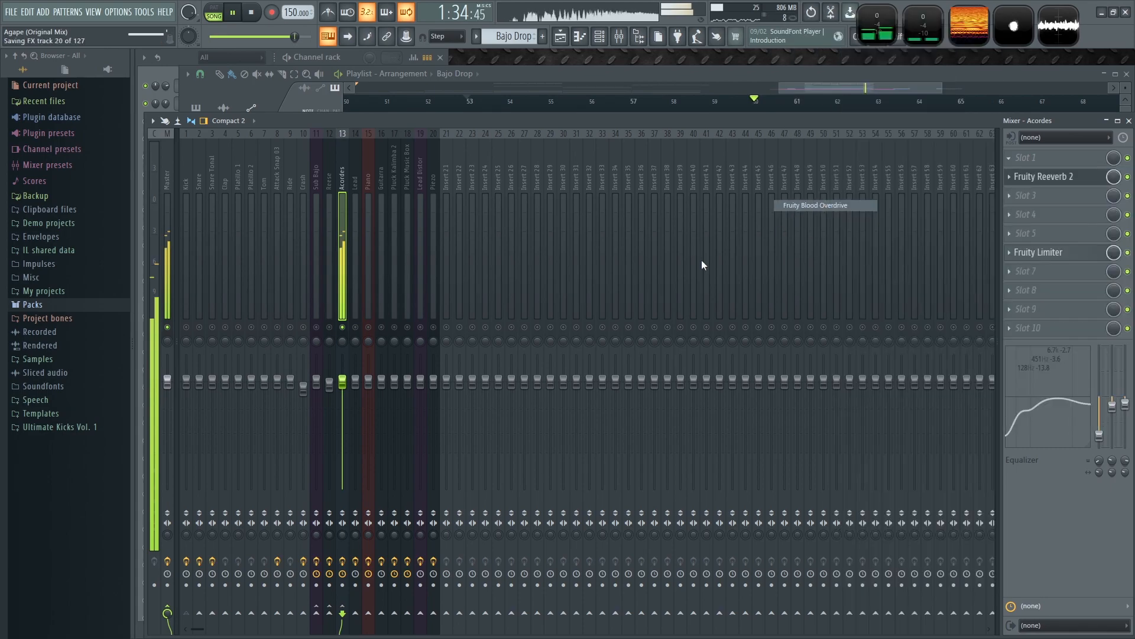
left_click(1048, 158)
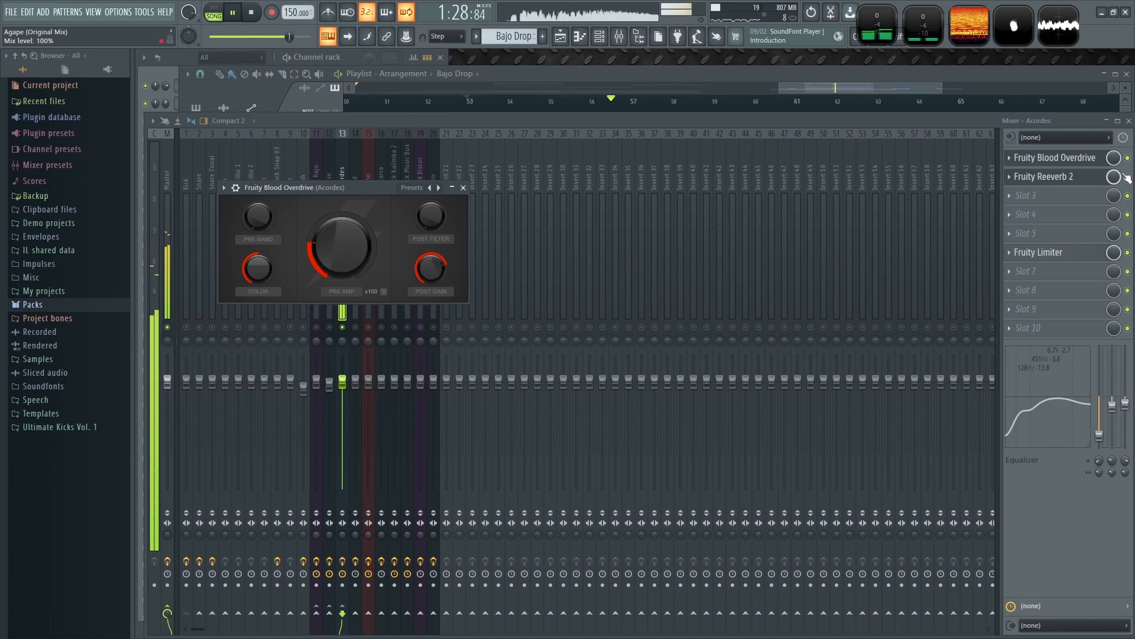
key("Escape")
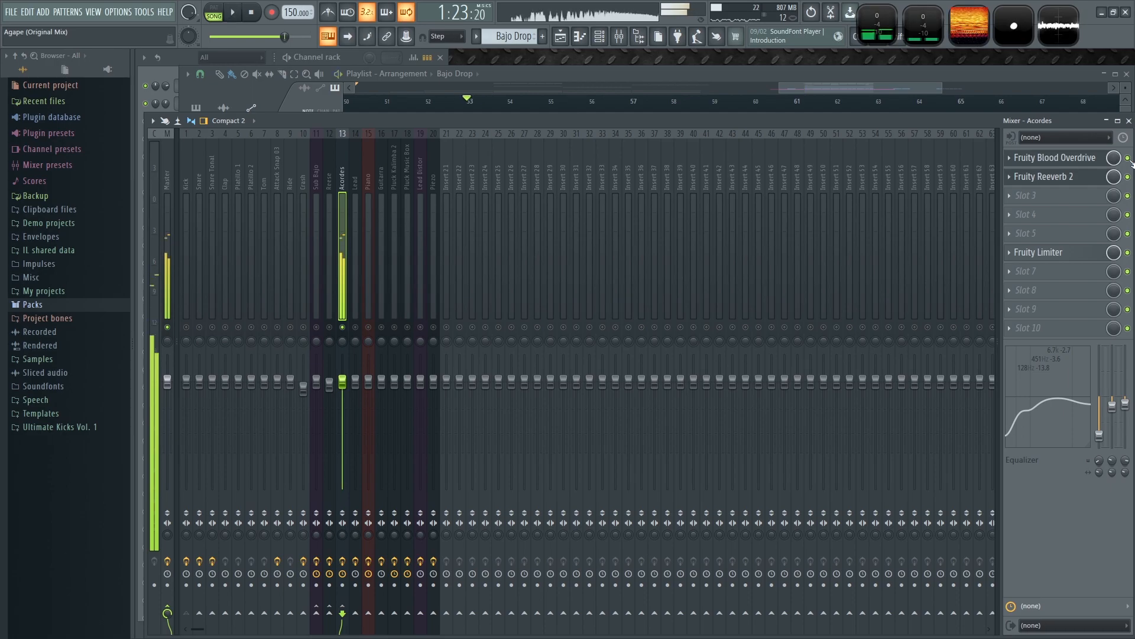
key("space")
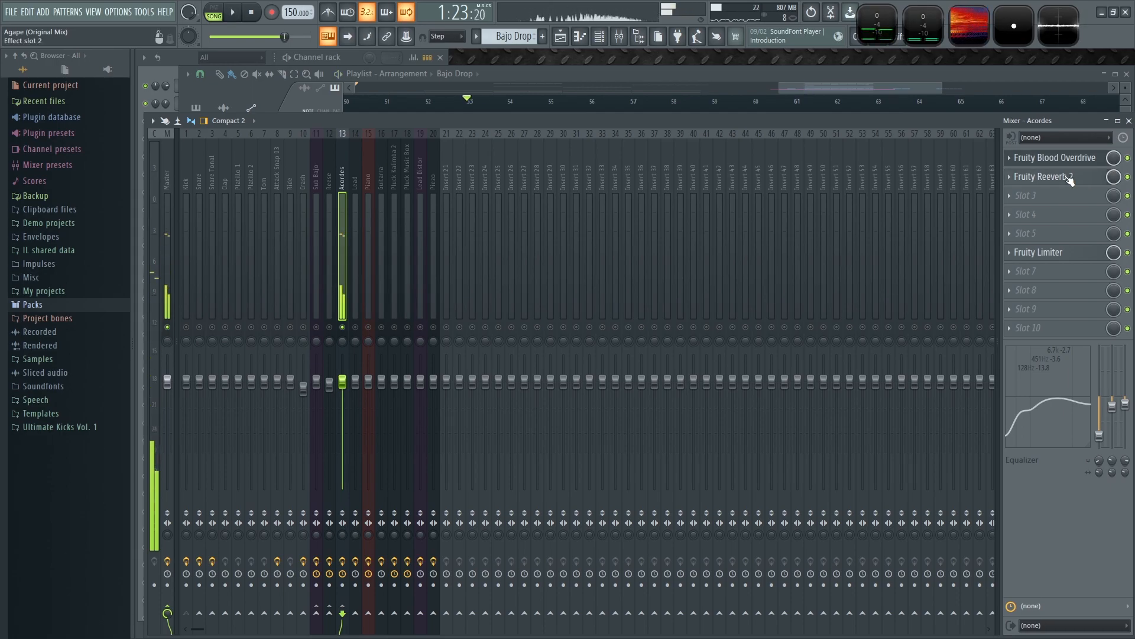
Step: In the Acordes track's Fruity Reeverb 2, set the dry level to 88% and raise the wet level and high cut during playback
left_click(1043, 176)
left_click_drag(633, 217, 633, 222)
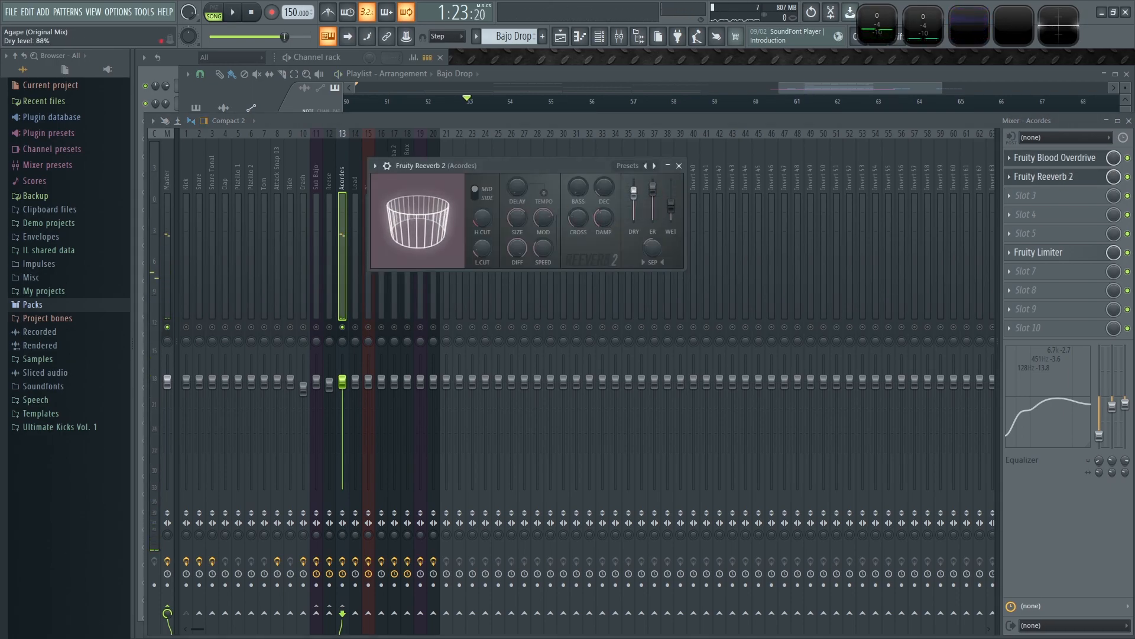
key("space")
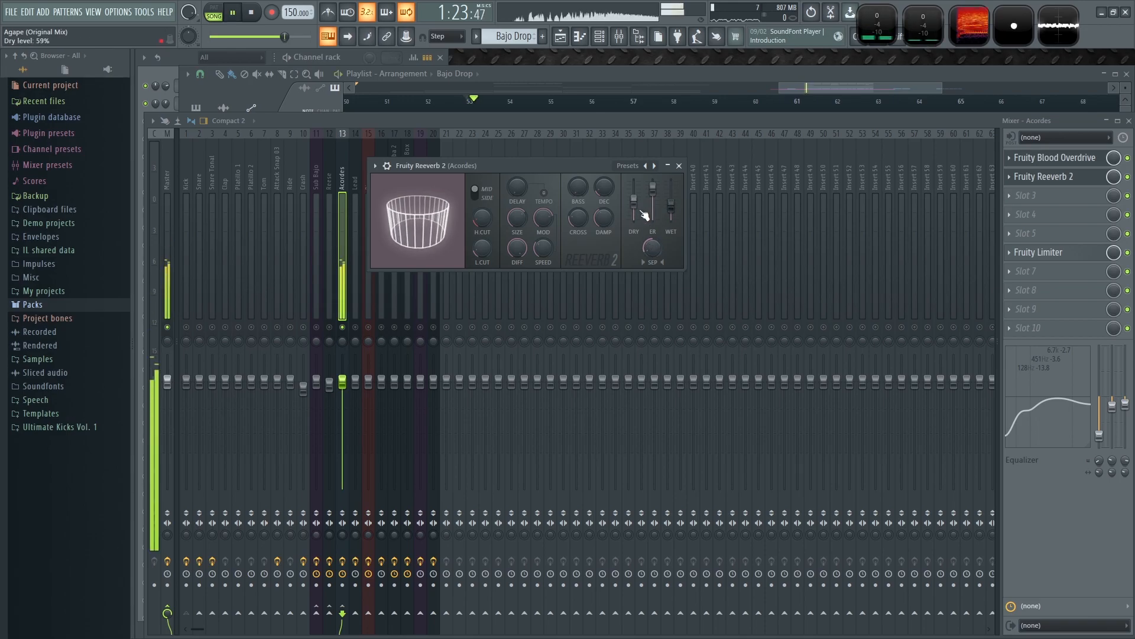
left_click_drag(637, 205, 638, 195)
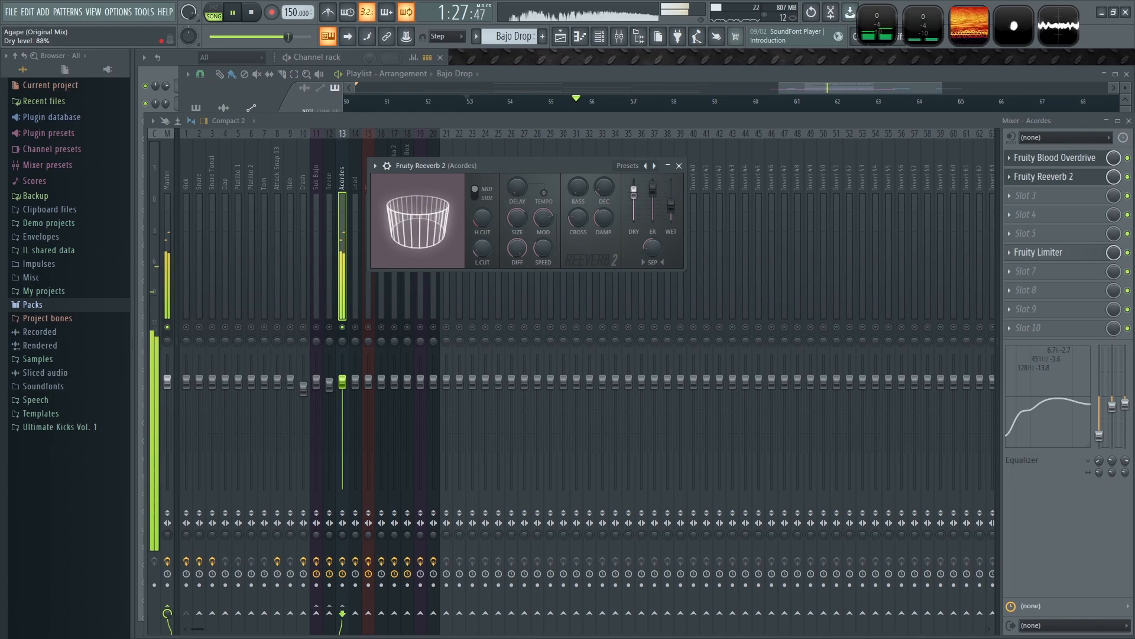
left_click_drag(671, 204, 670, 203)
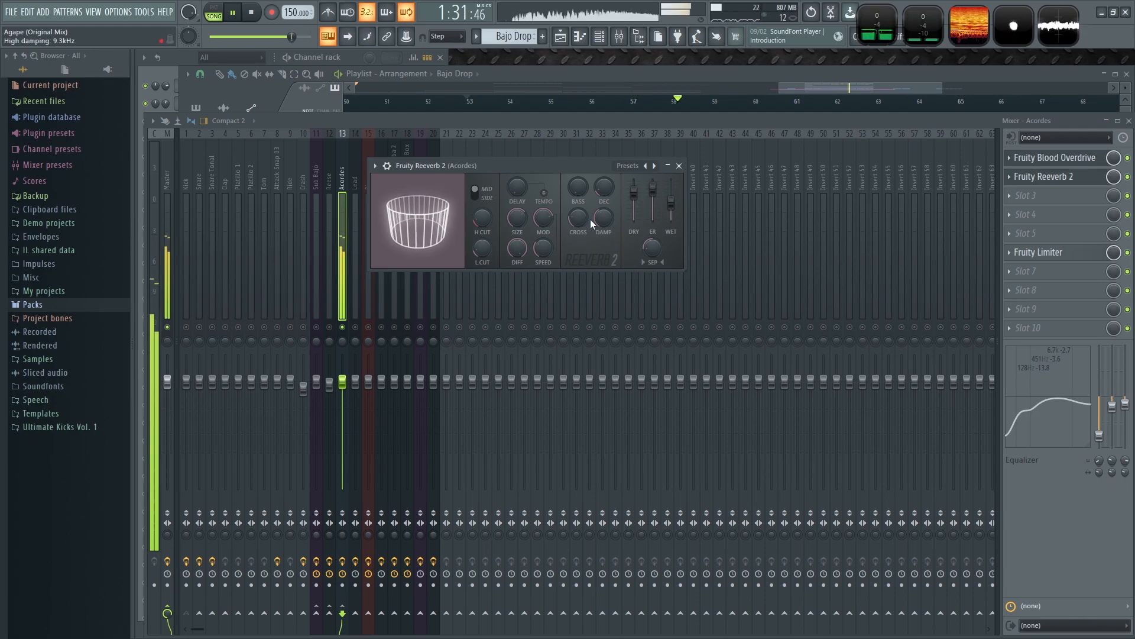
left_click_drag(489, 220, 488, 165)
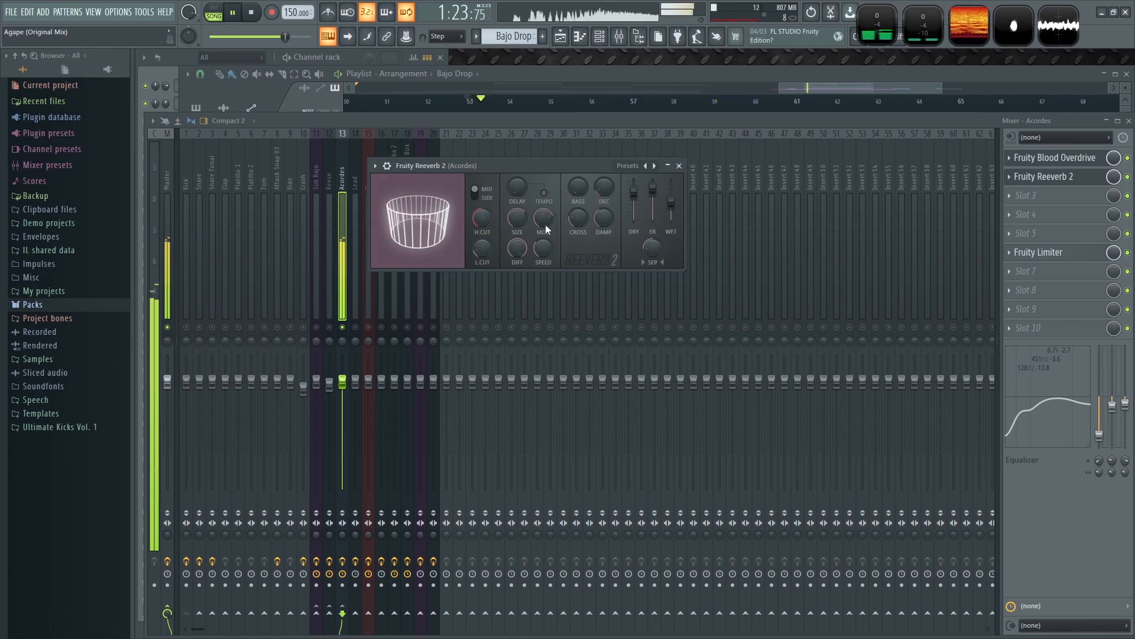
left_click(679, 166)
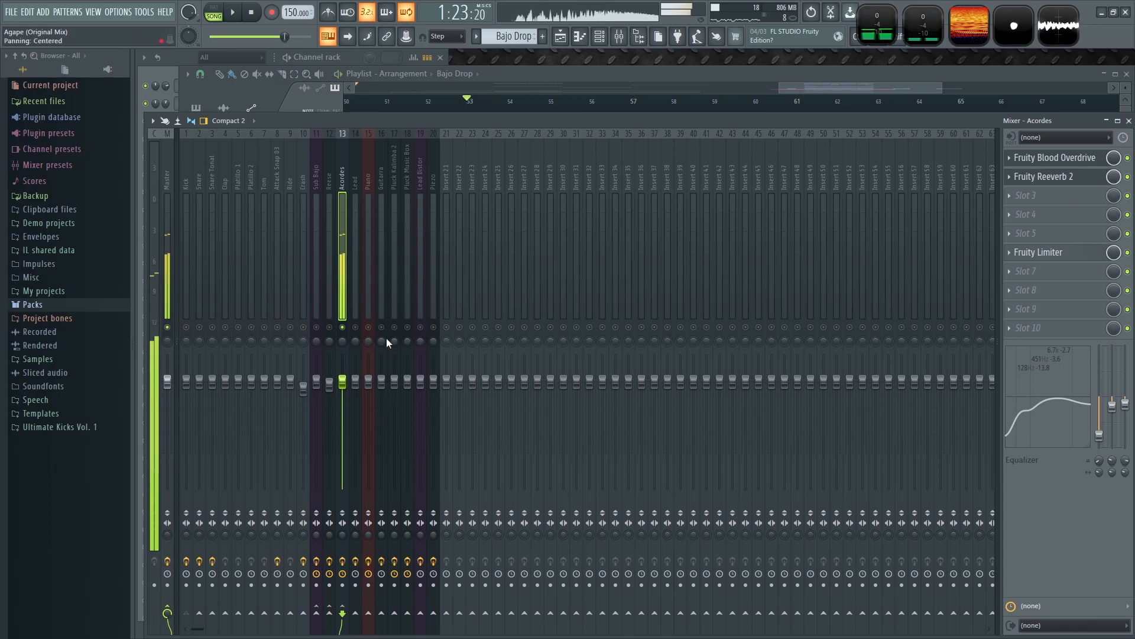
Step: Unsolo the Acordes mixer track, enable the drum, Bajo and Acordes tracks in the Playlist and play them together
right_click(343, 327)
left_click(570, 66)
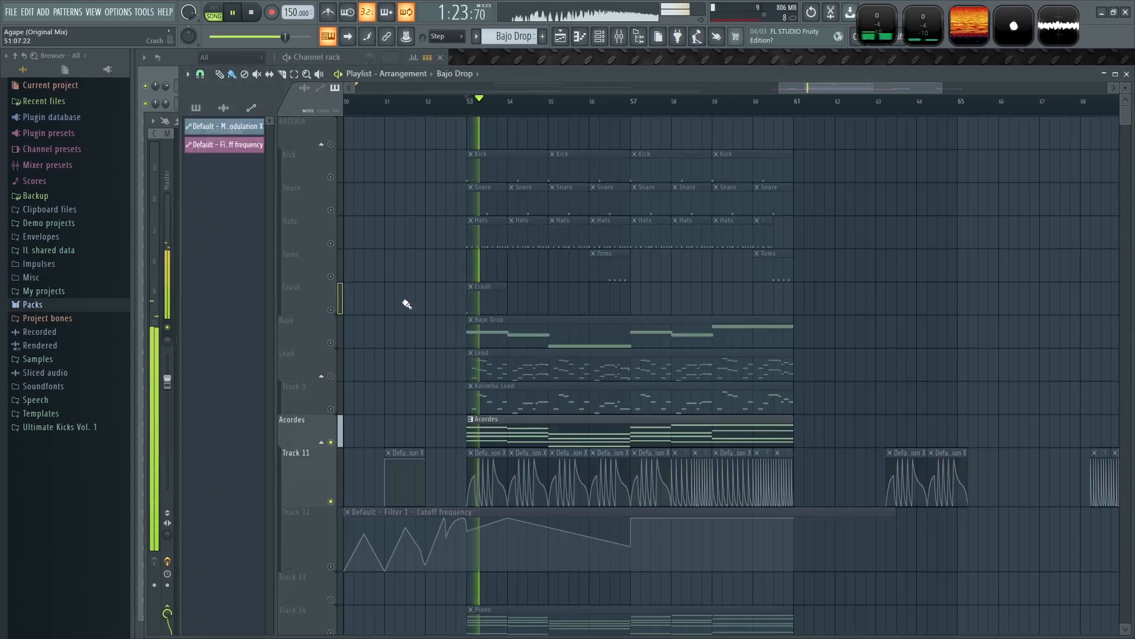
right_click(330, 145)
key("space")
left_click(331, 441)
left_click(331, 343)
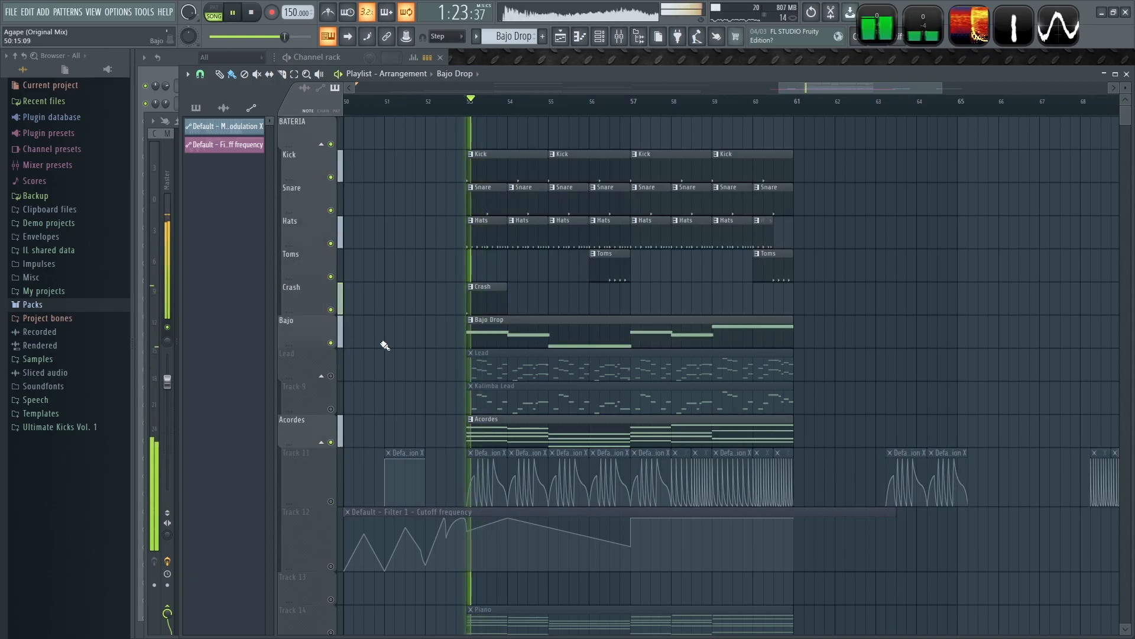
key("F9")
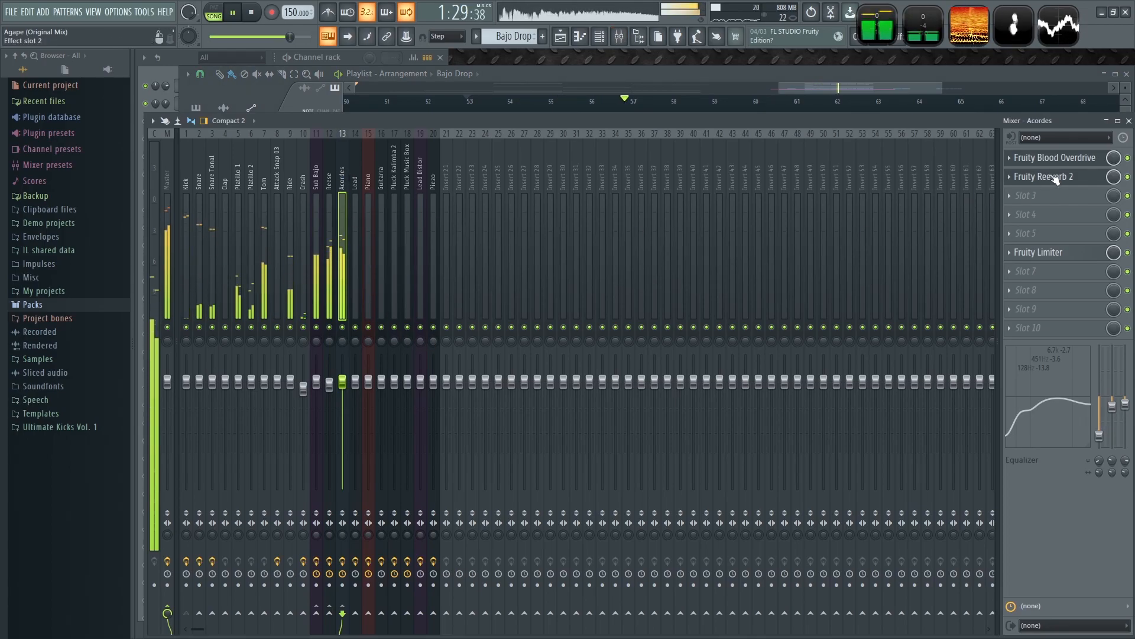
key("F9")
key("space")
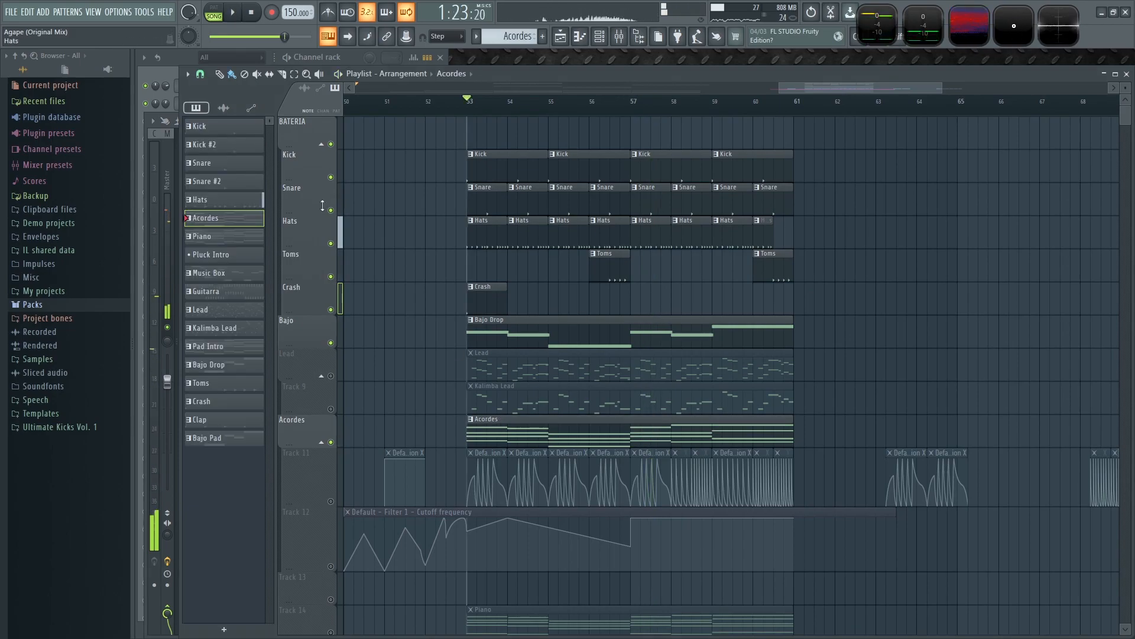
Step: Examine the volume and pitch envelopes of operators 1 and 2 in the Acordes Sytrus synth, and close it
left_click(176, 56)
left_click(234, 425)
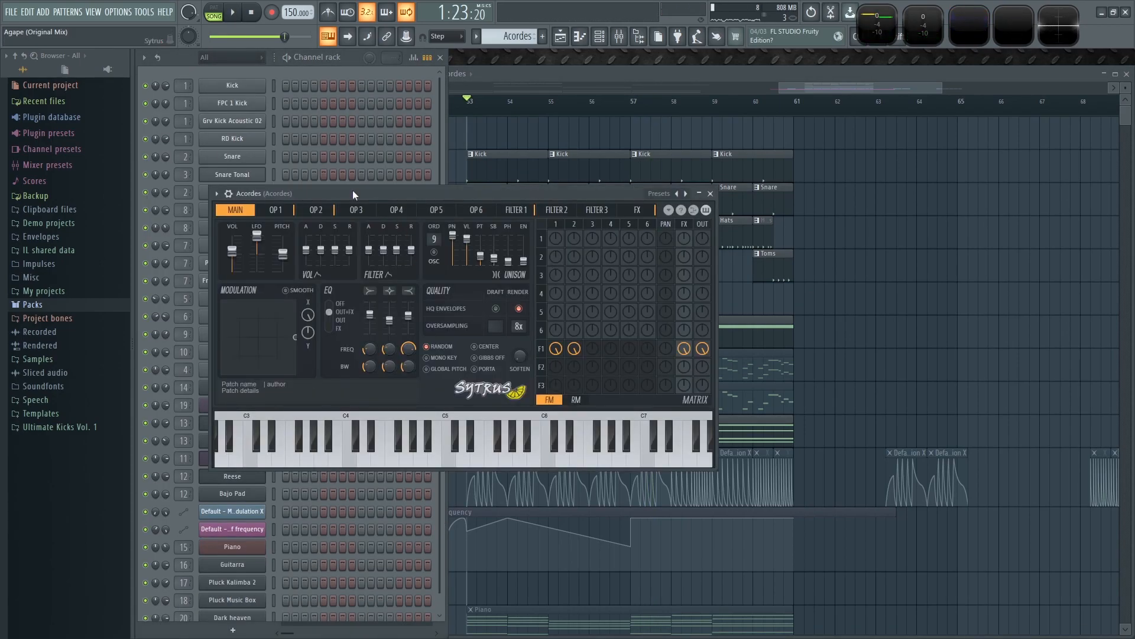
left_click(278, 211)
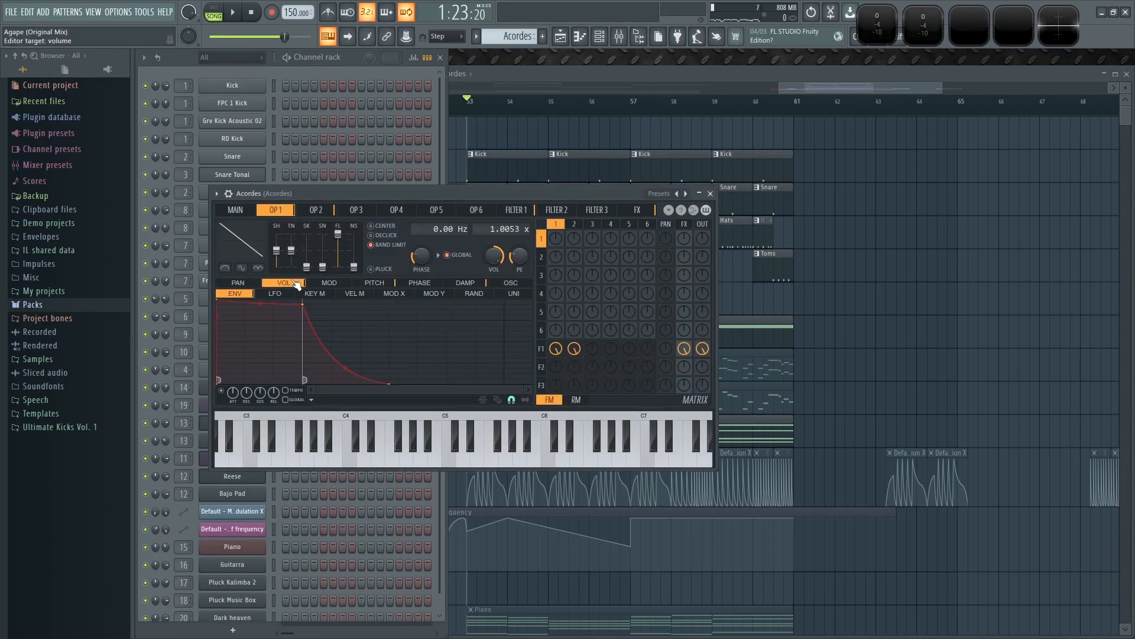
left_click(325, 212)
left_click_drag(340, 199, 415, 199)
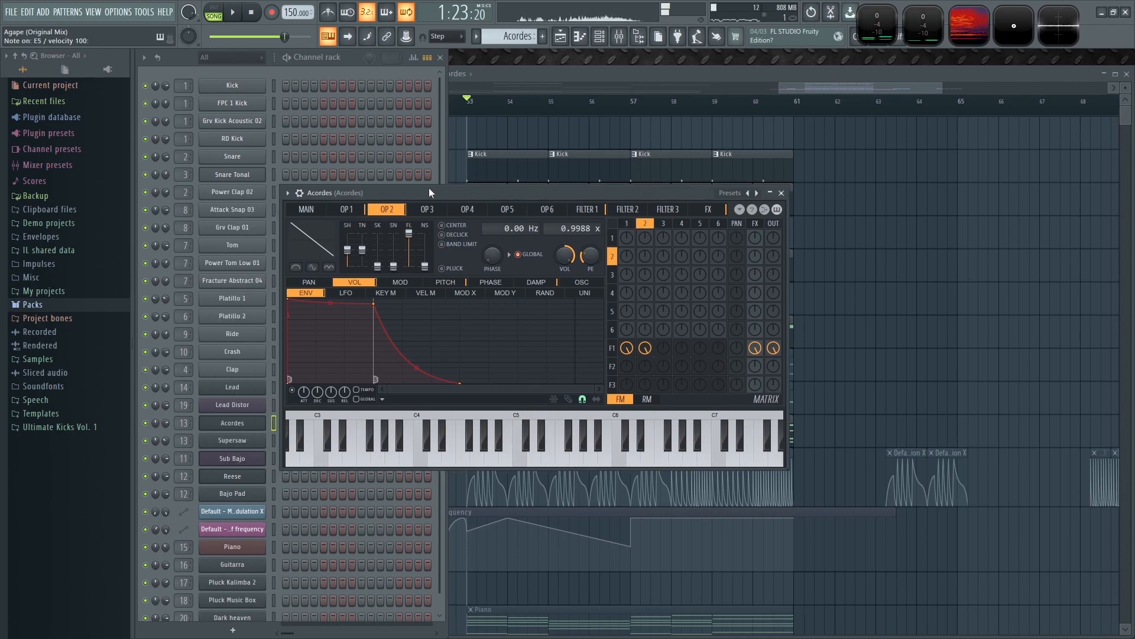
left_click(451, 282)
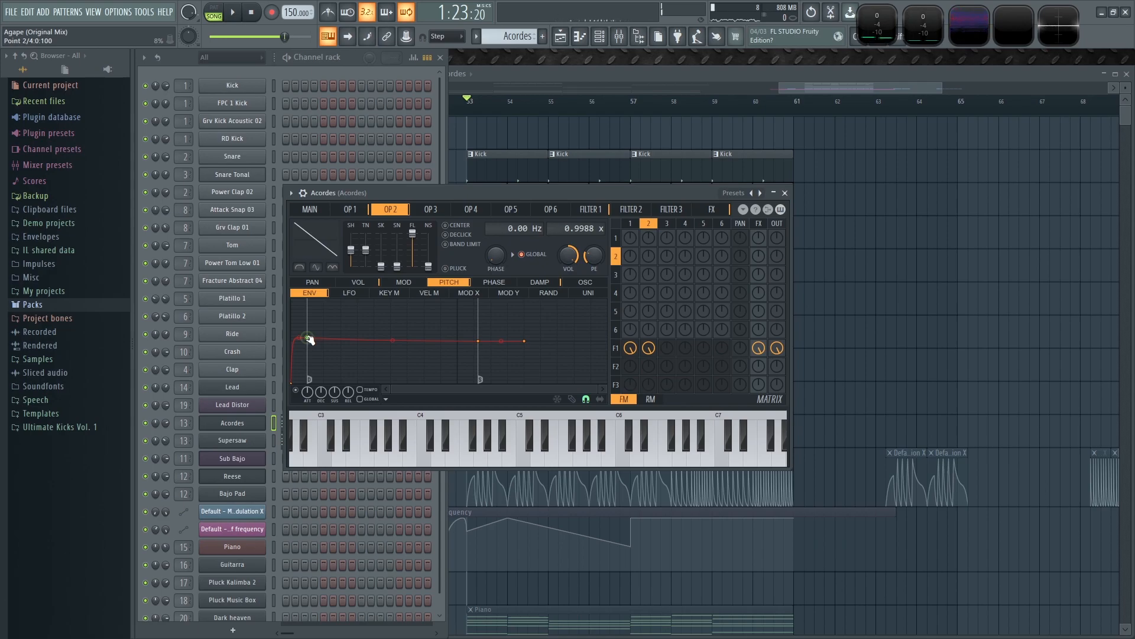
left_click(354, 212)
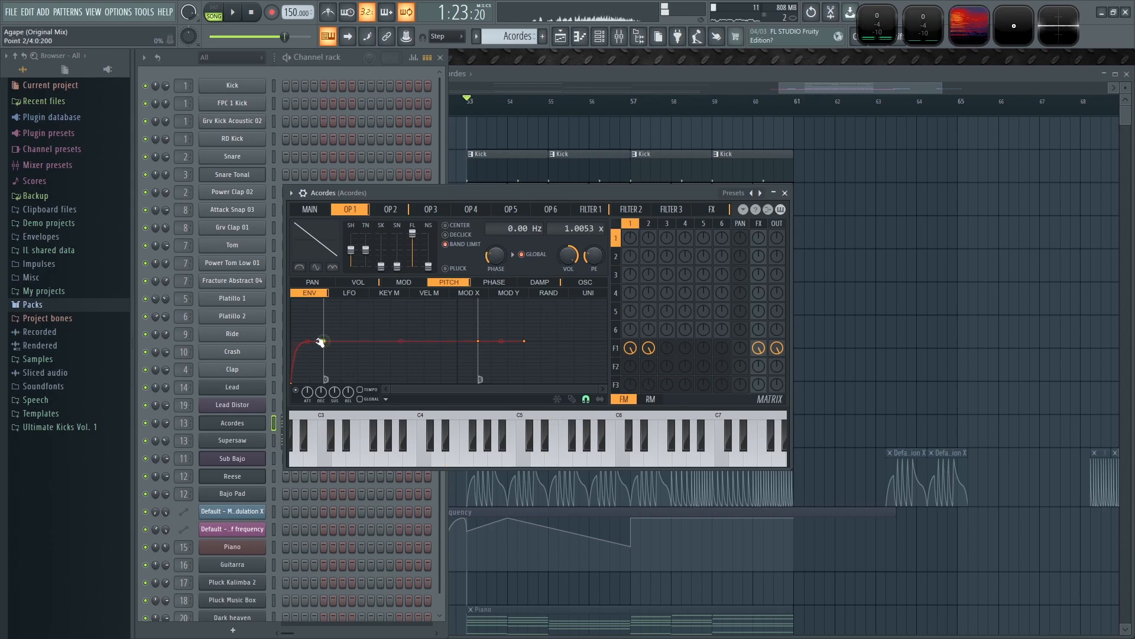
left_click(310, 210)
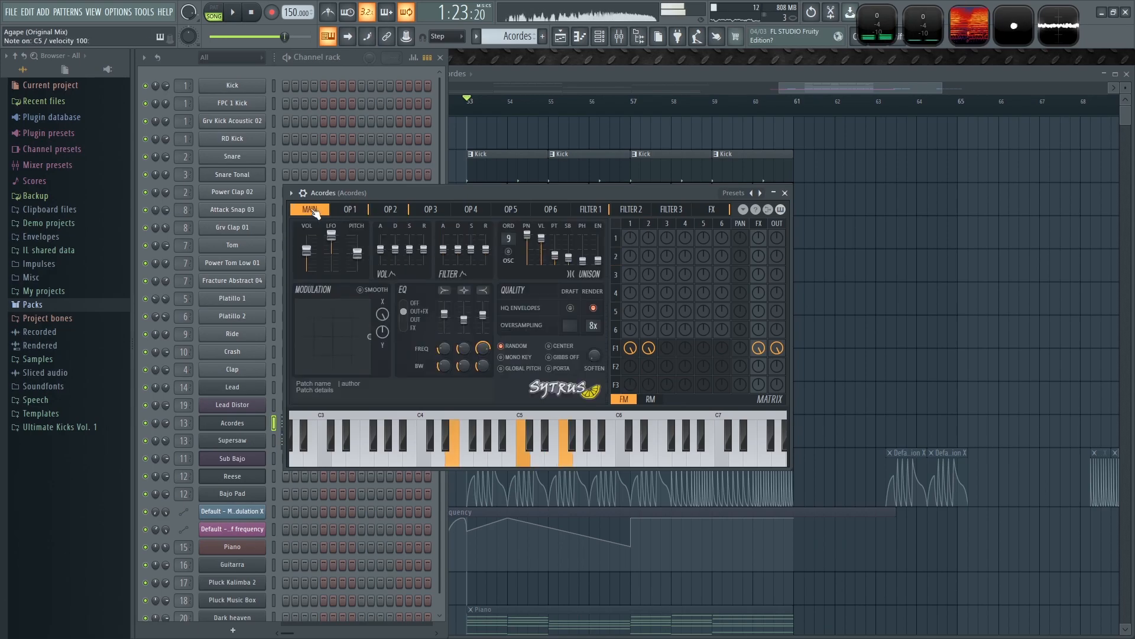
key("space")
left_click(785, 193)
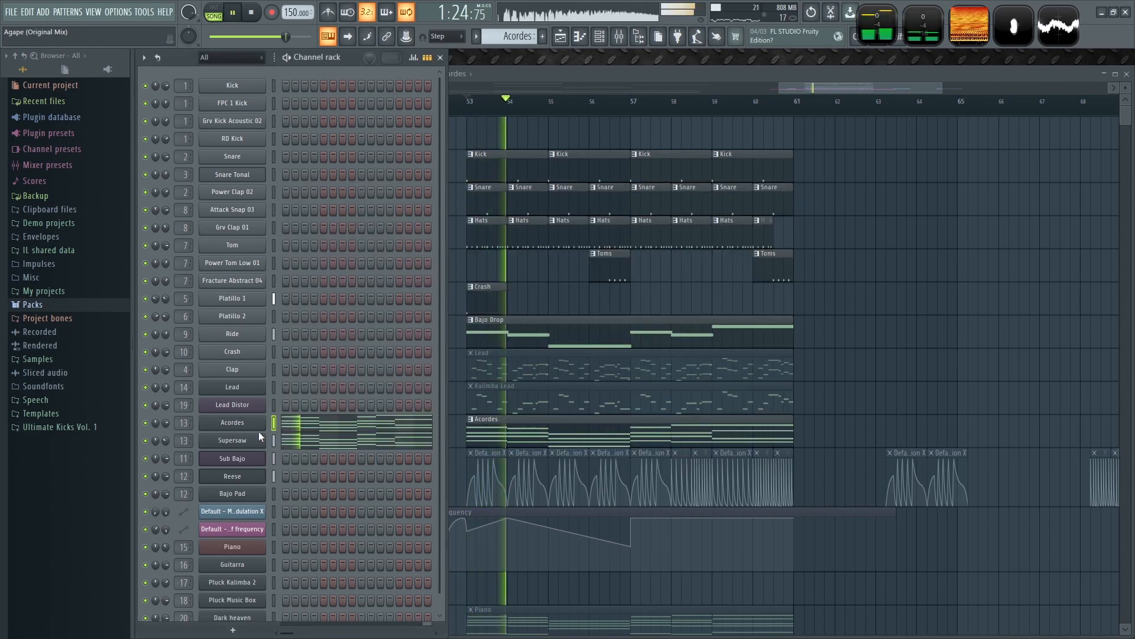
Step: Set the Supersaw channel's volume to 45% while the drop plays
key("space")
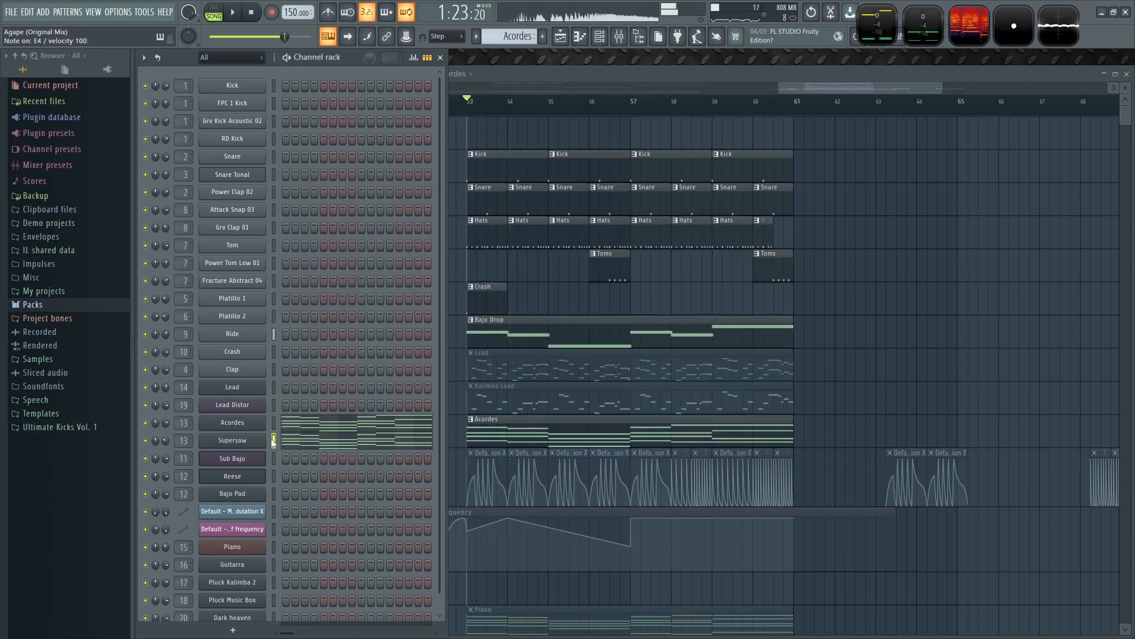
key("space")
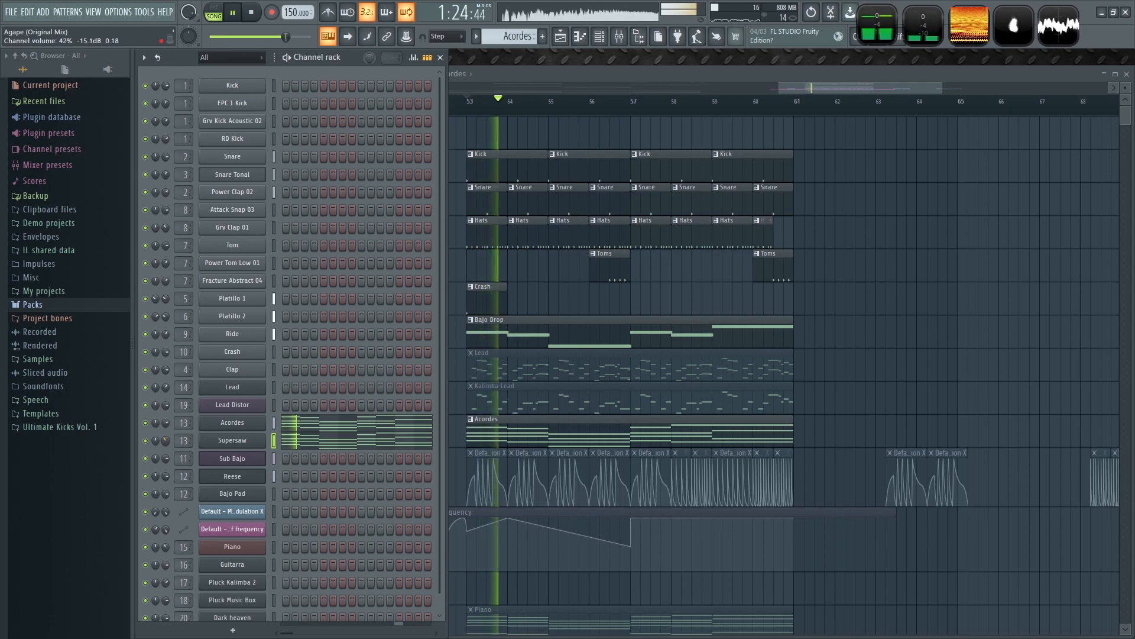
left_click_drag(168, 439, 168, 436)
right_click(169, 438)
left_click(169, 439)
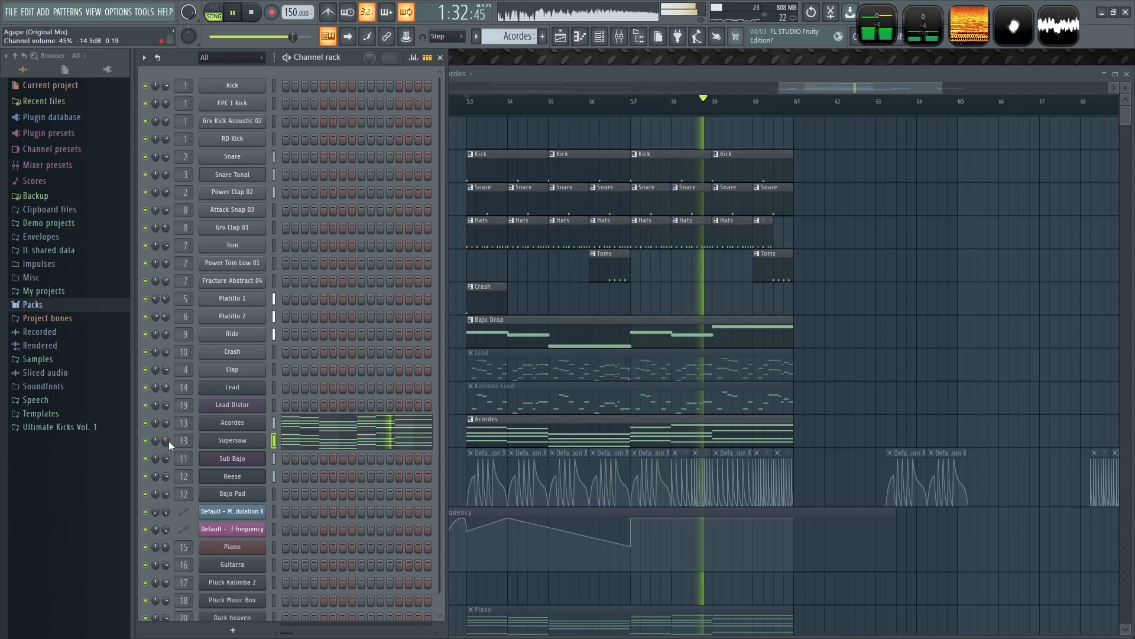
Step: Enable the Lead track in the Playlist and play the drop with the lead melody included
right_click(915, 365)
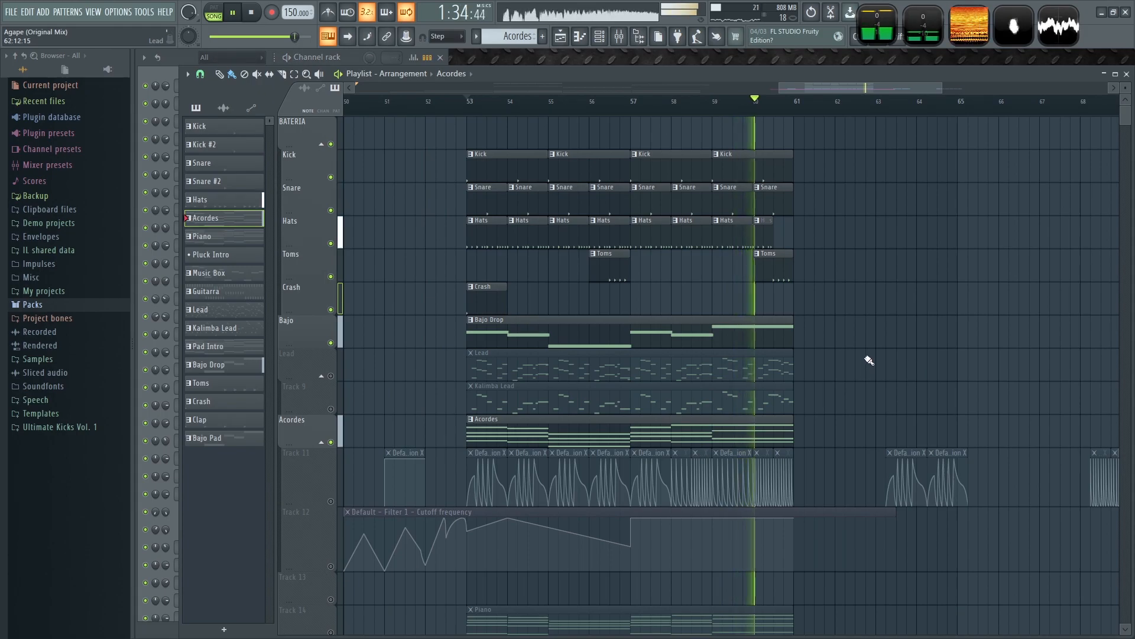
key("space")
key("space")
key("space")
left_click(330, 376)
key("space")
scroll(398, 370, "down", 1)
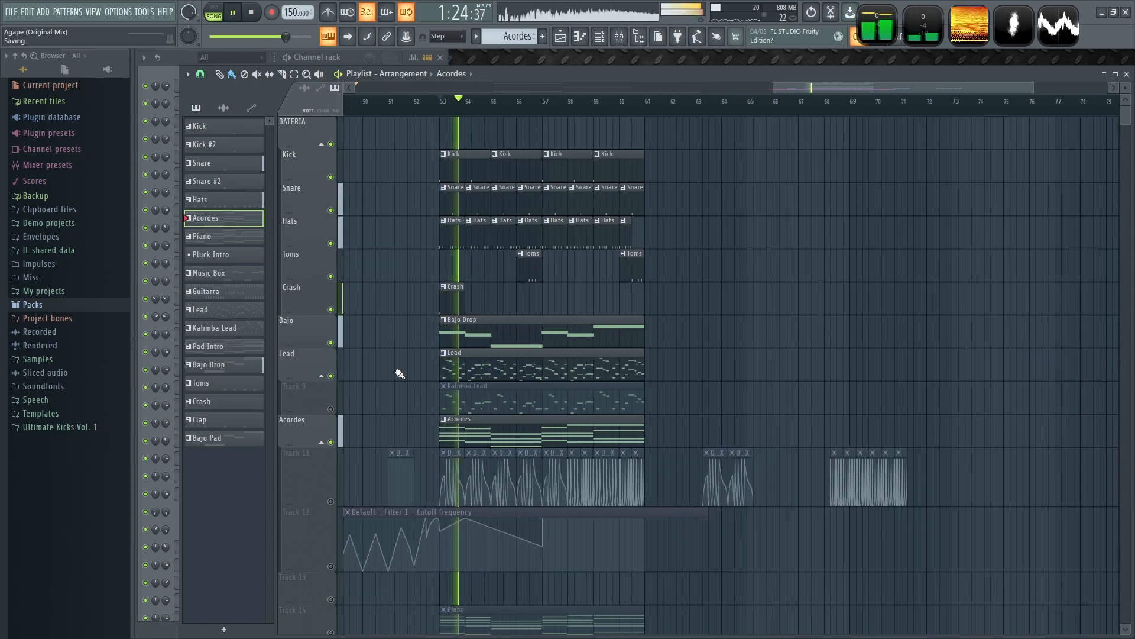
scroll(779, 401, "down", 2)
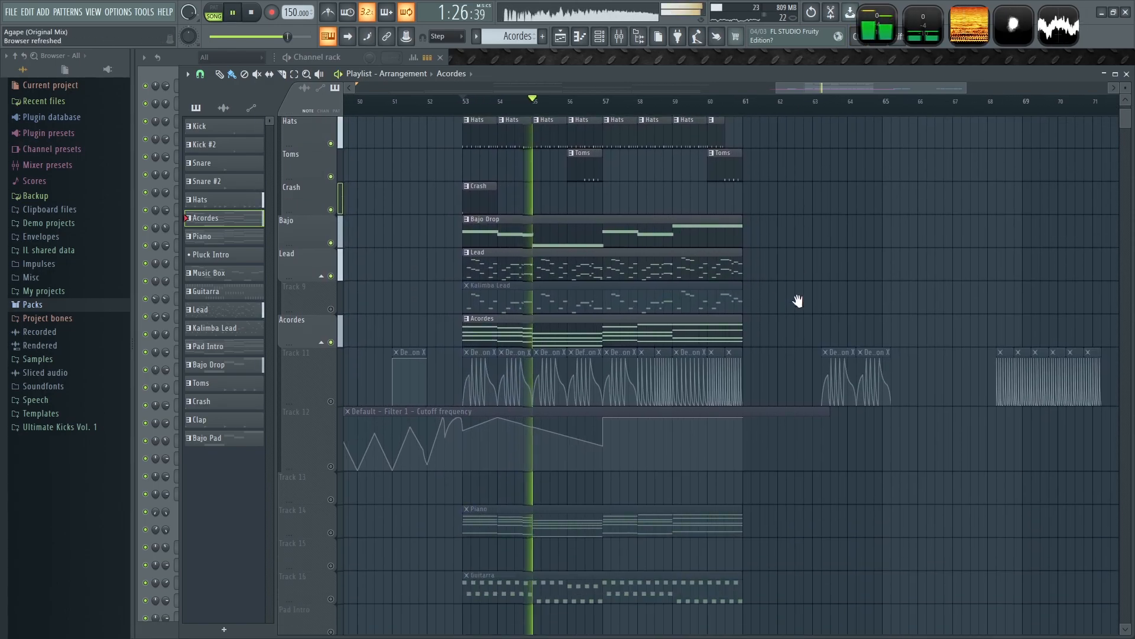
scroll(580, 343, "up", 1)
scroll(818, 325, "down", 1)
left_click_drag(829, 309, 842, 332)
key("space")
Step: Select the Lead pattern, clone the Lead Distor channel, and solo and play the original
left_click(530, 324)
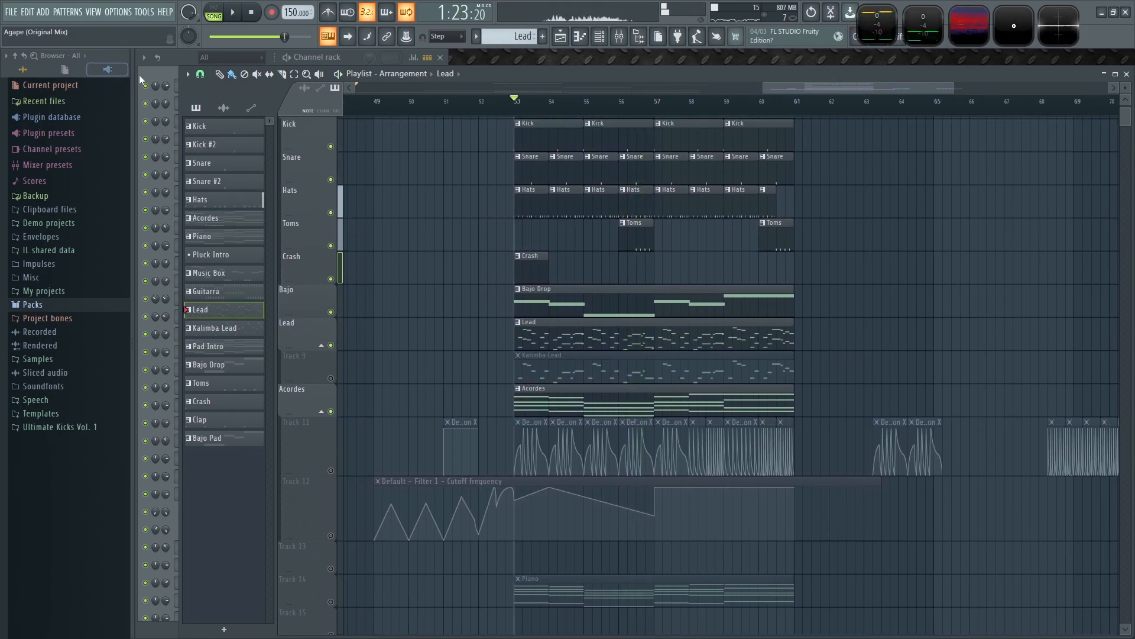
left_click(172, 60)
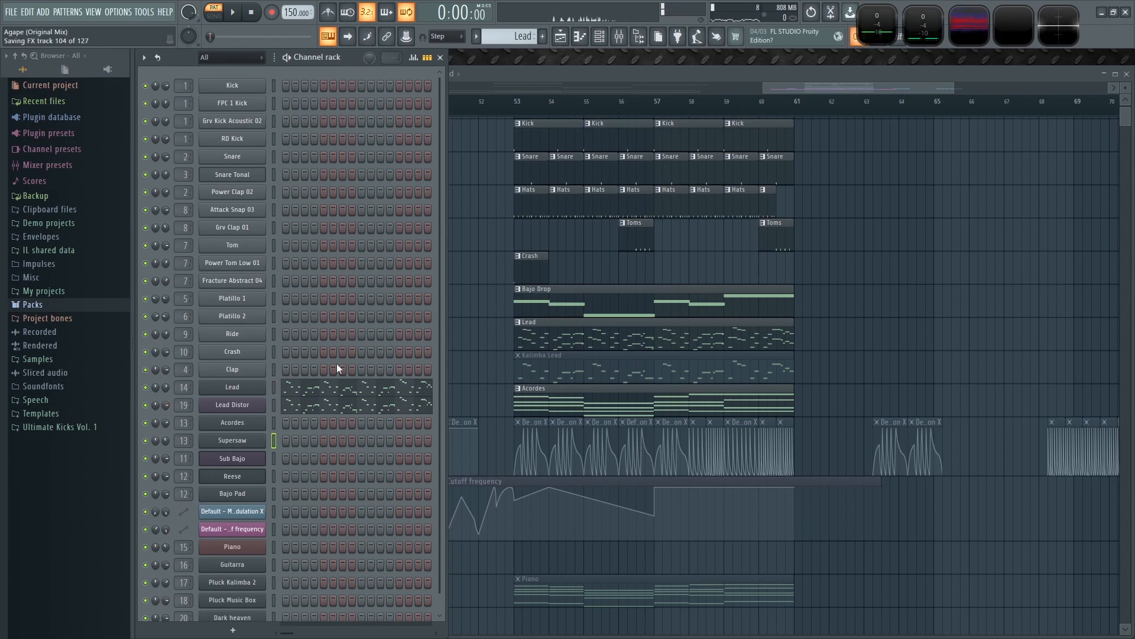
right_click(245, 408)
left_click(289, 520)
right_click(145, 406)
key("space")
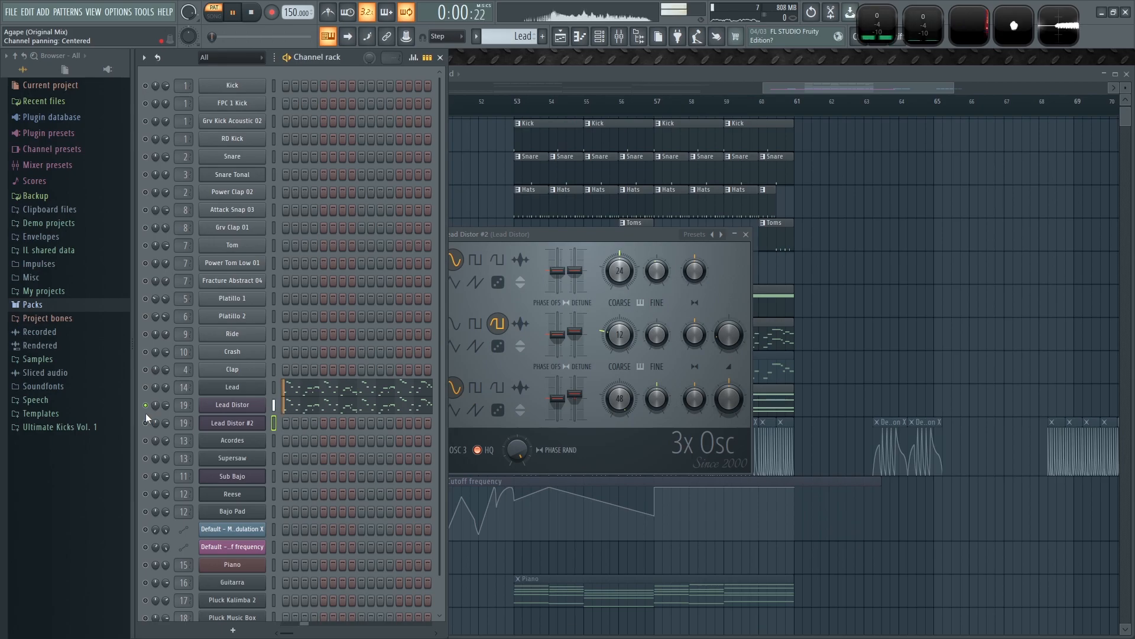
Step: Copy the Lead Distor channel's notes into the Lead Distor #2 channel
left_click(272, 407)
key("ctrl+c")
left_click(272, 425)
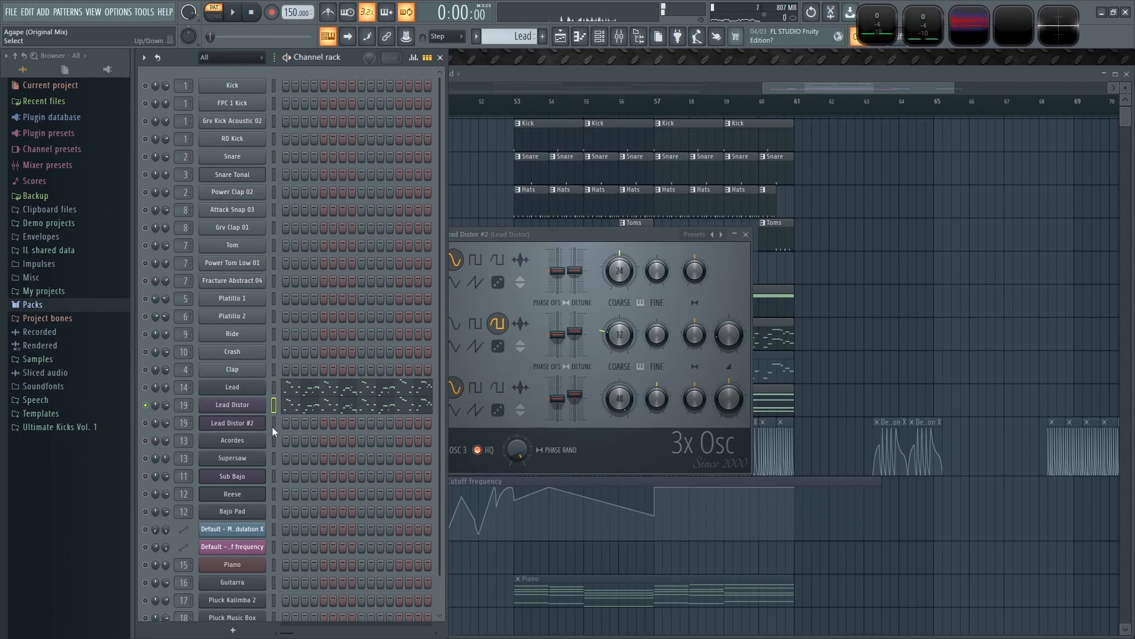
key("ctrl+v")
Step: Play the Lead Distor #2 channel with its 3x Osc open, show its channel settings and route it to the Master
left_click(230, 424)
left_click(231, 424)
key("space")
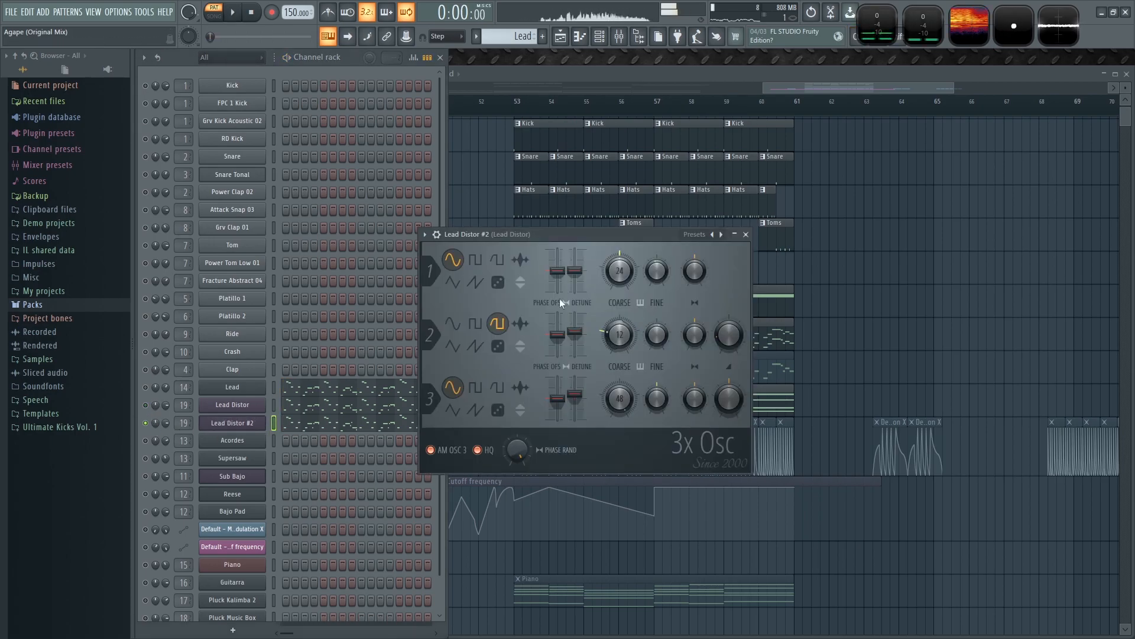
left_click(436, 234)
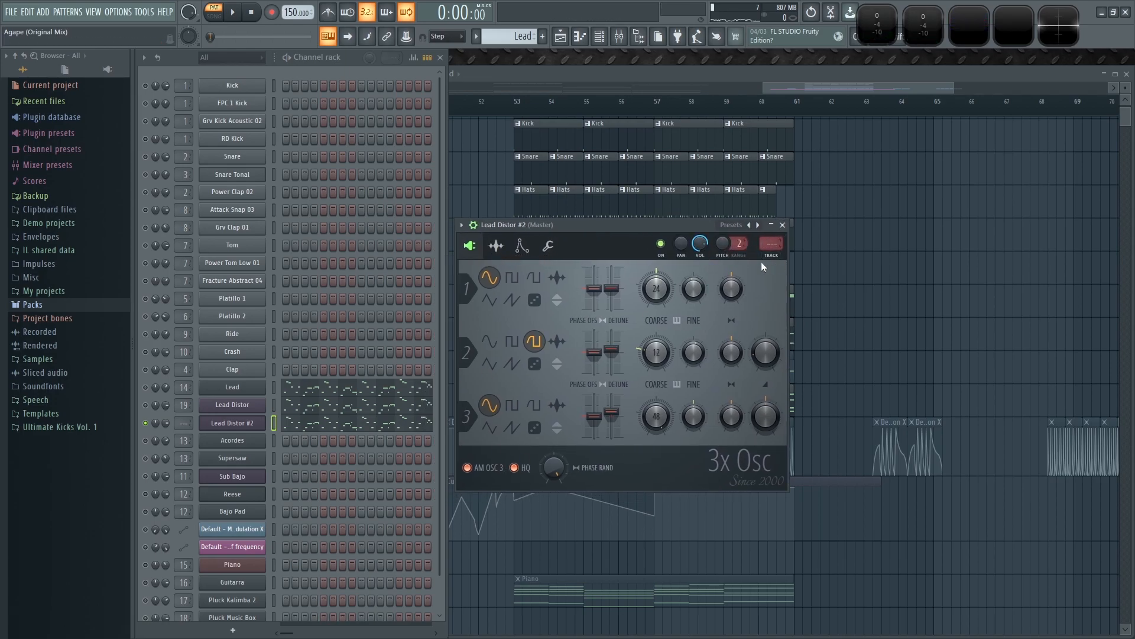
Step: Set all three oscillators of Lead Distor #2 to sawtooth and turn off amplitude modulation by oscillator 3
left_click(517, 302)
left_click(519, 366)
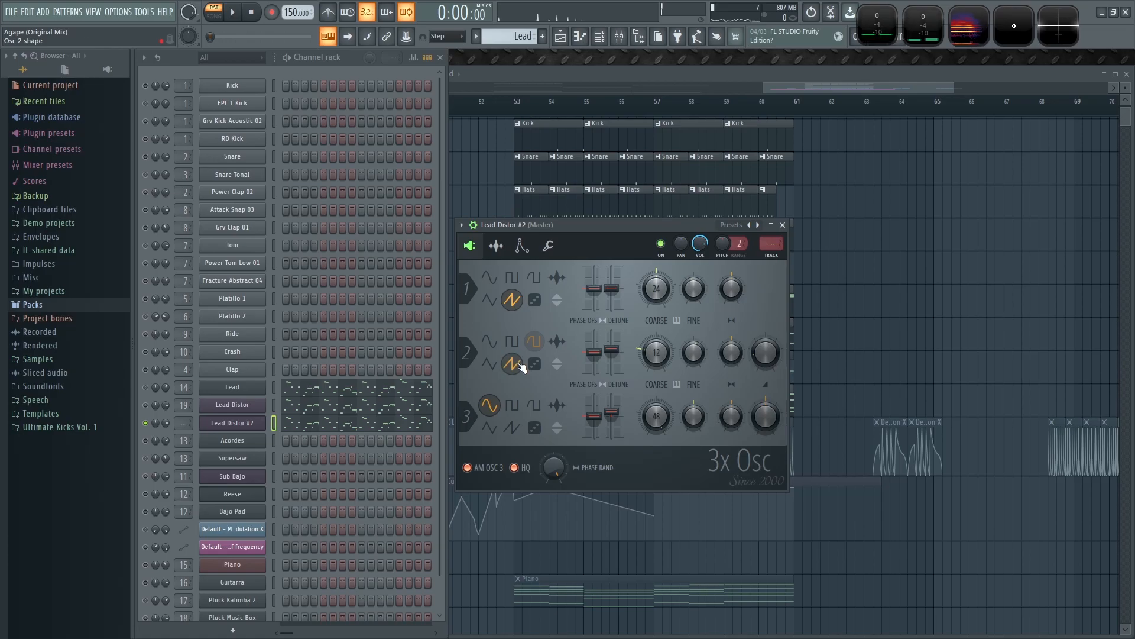
left_click(523, 246)
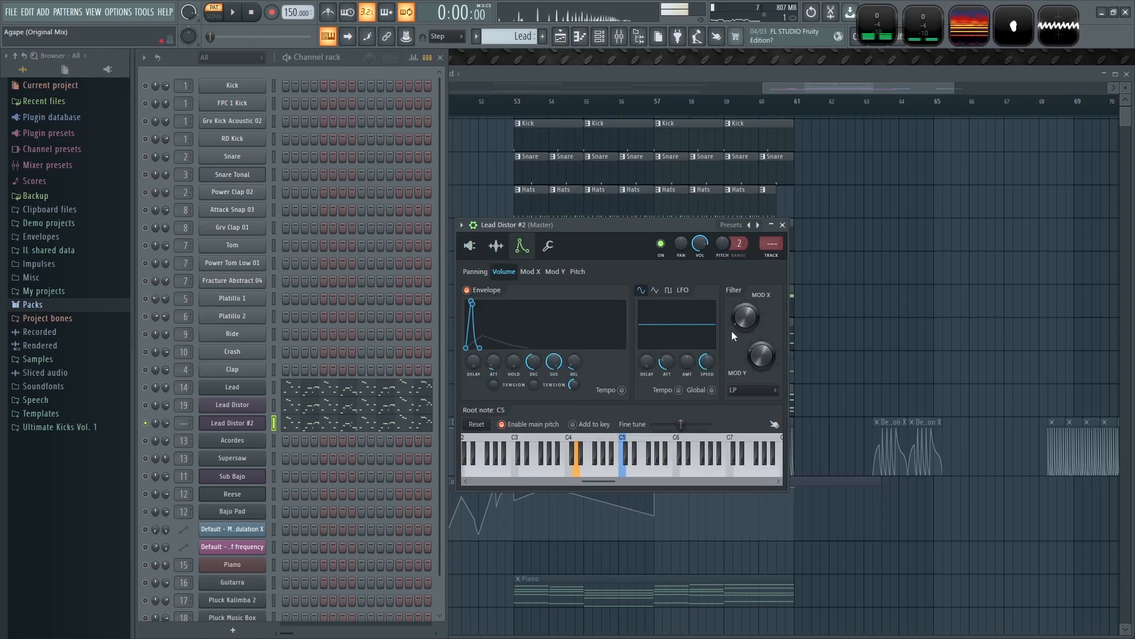
left_click(476, 244)
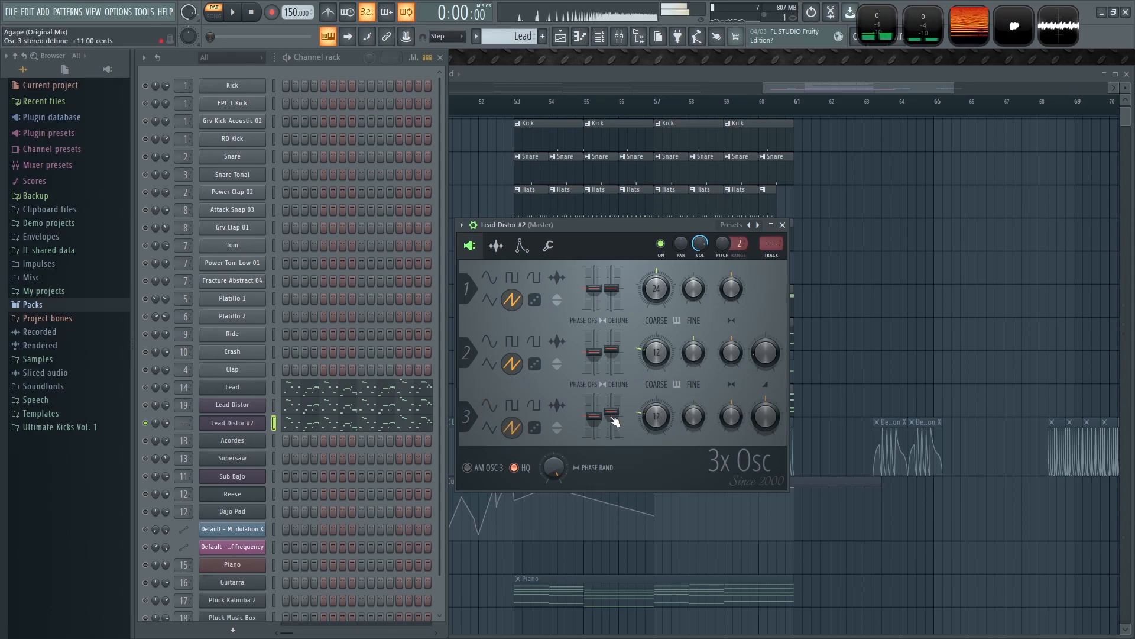
Step: Shorten the attack of Lead Distor #2's volume envelope and play the pattern
left_click(523, 246)
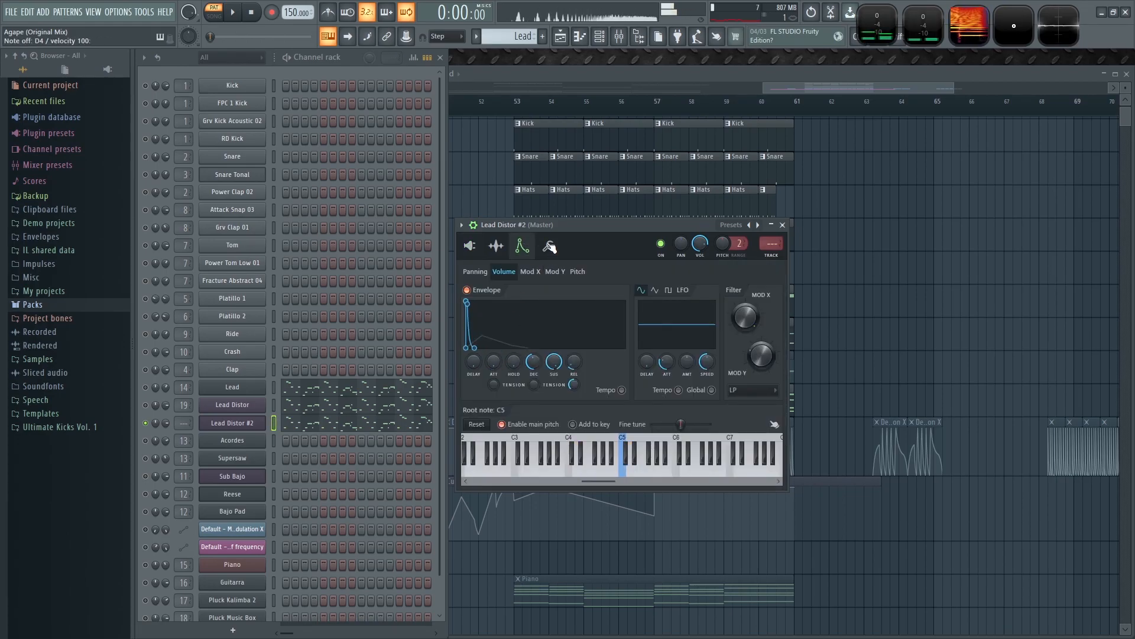
left_click(549, 246)
left_click(522, 247)
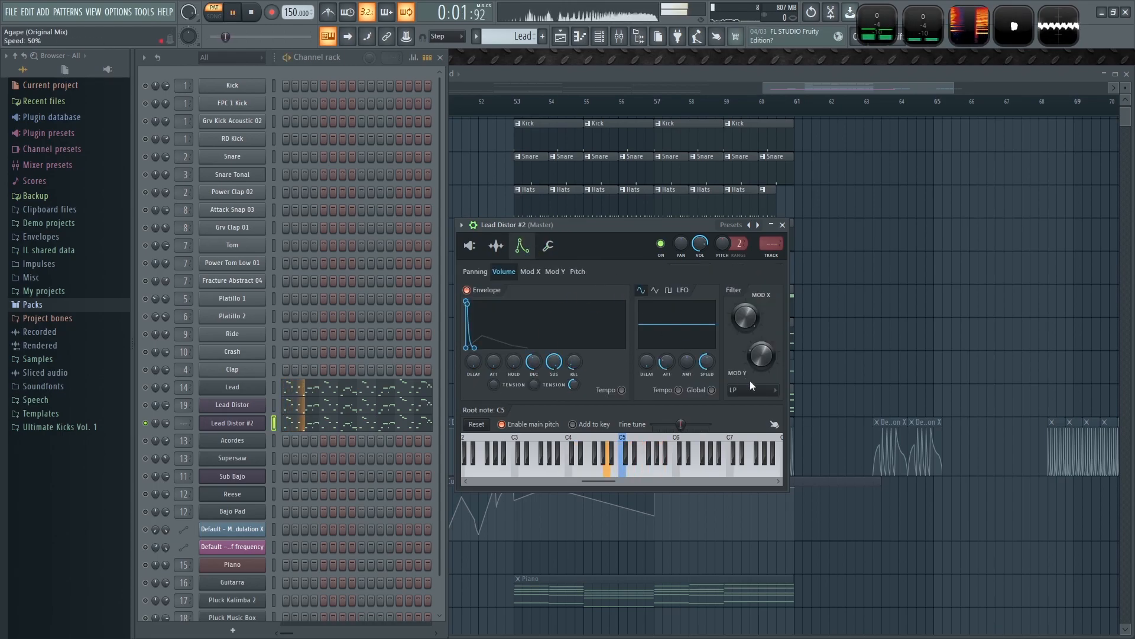
Step: Try Lead Distor #2 on mixer tracks 19 and 20 while auditioning notes
key("space")
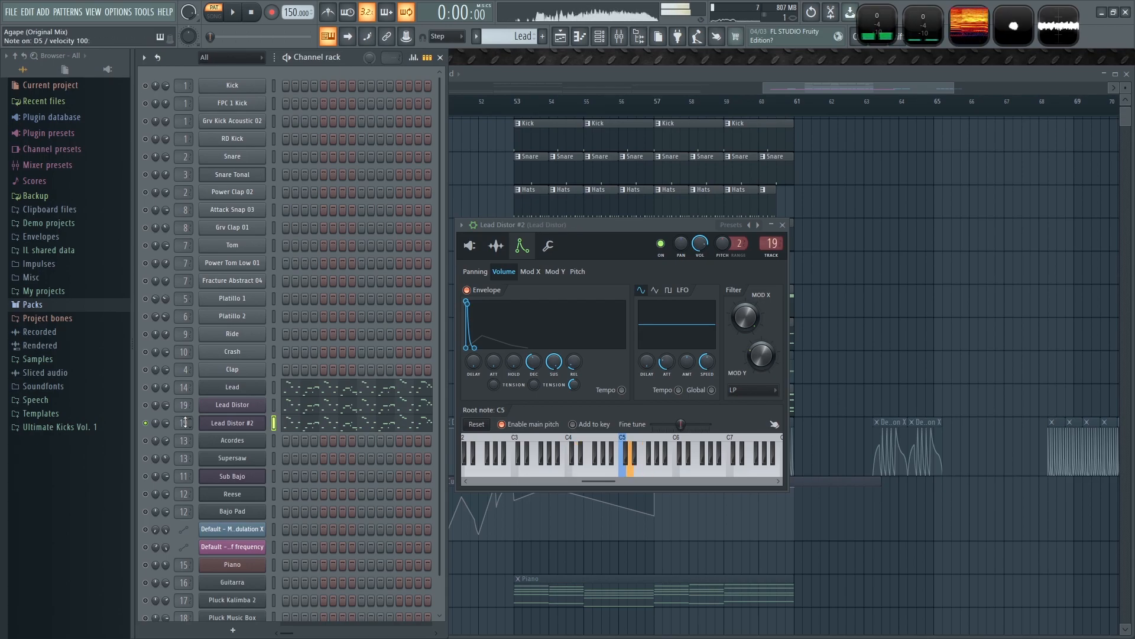
key("x")
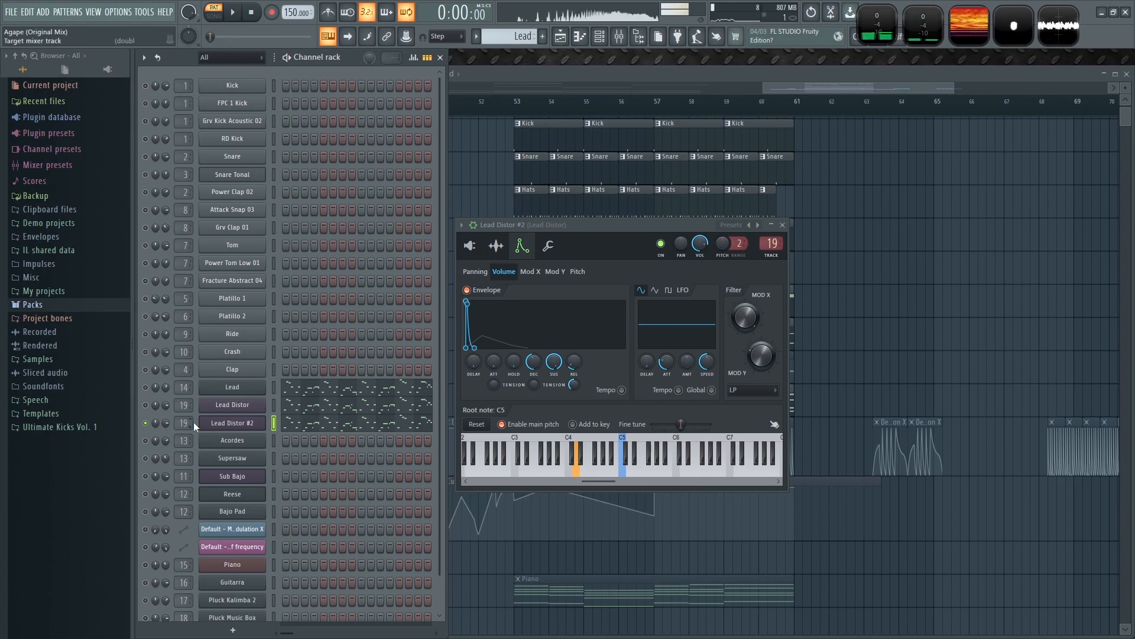
scroll(772, 242, "up", 1)
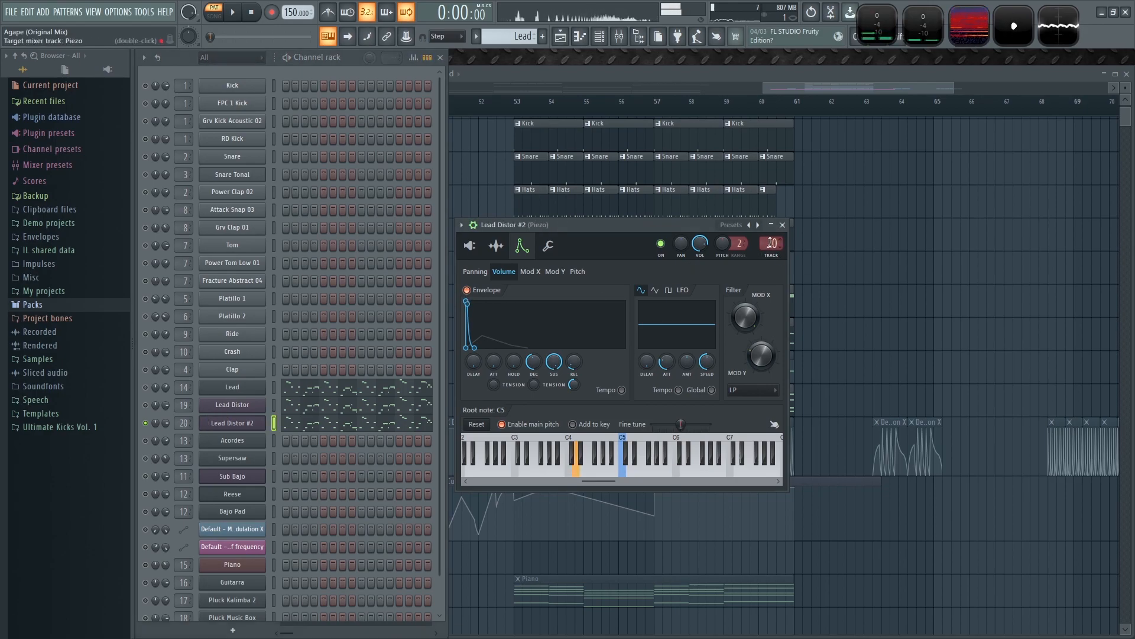
Step: Adjust the delay pitch of Lead Distor #2's four-echo fat mode
left_click(550, 247)
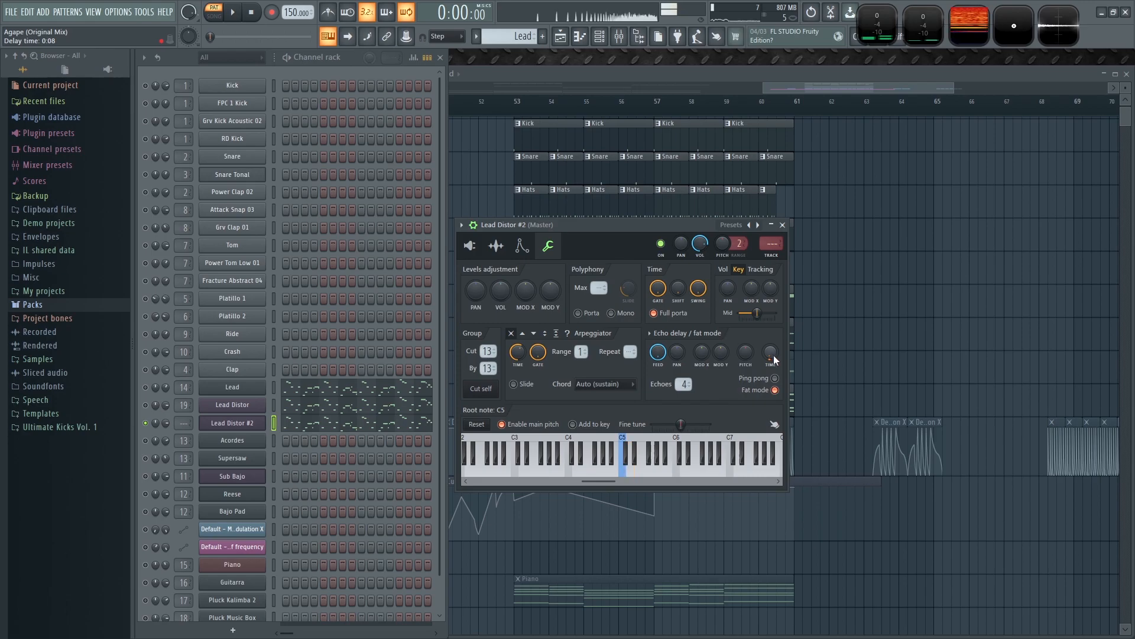
left_click_drag(748, 354, 748, 345)
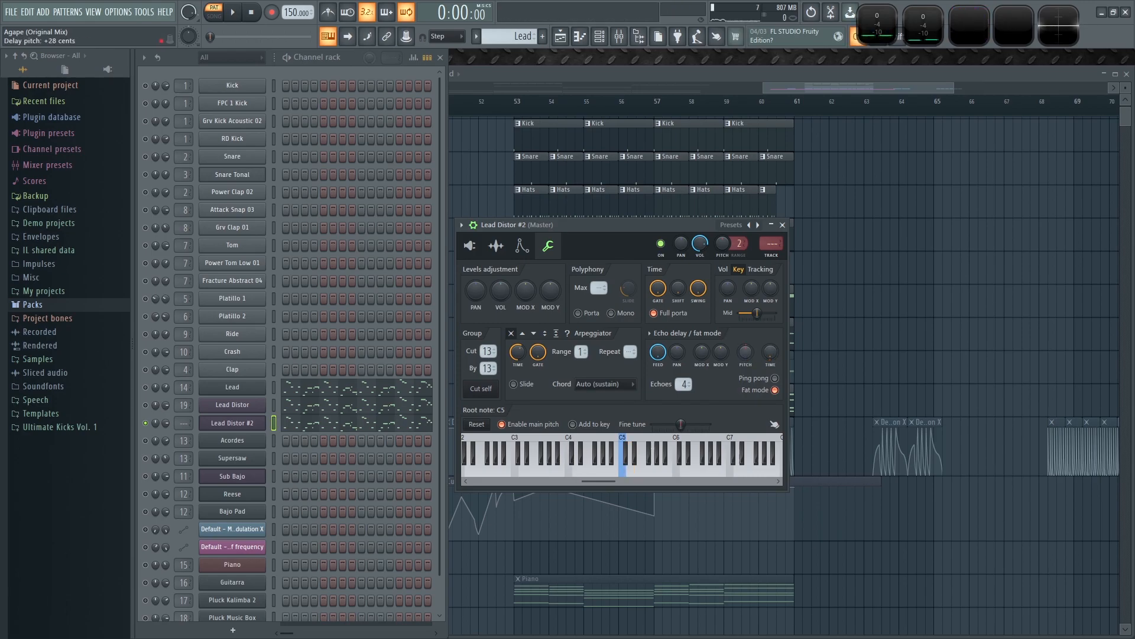
left_click_drag(744, 353, 744, 357)
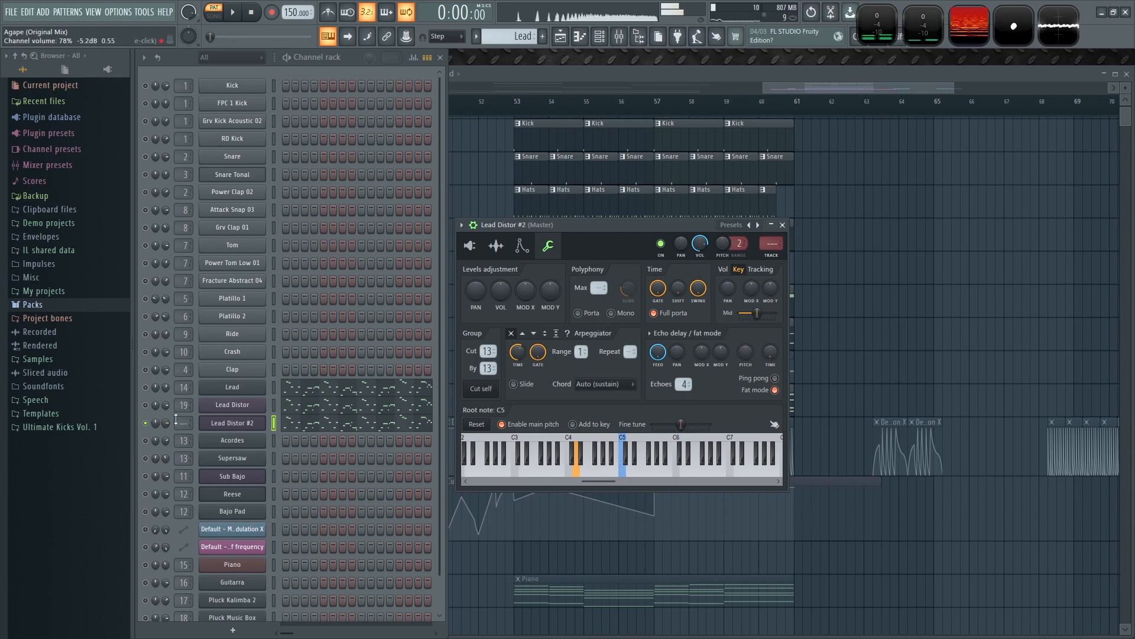
Step: Route Lead Distor #2 to mixer track 19 and set its channel volume to 19% while playing it with Lead Distor
left_click_drag(175, 419, 175, 412)
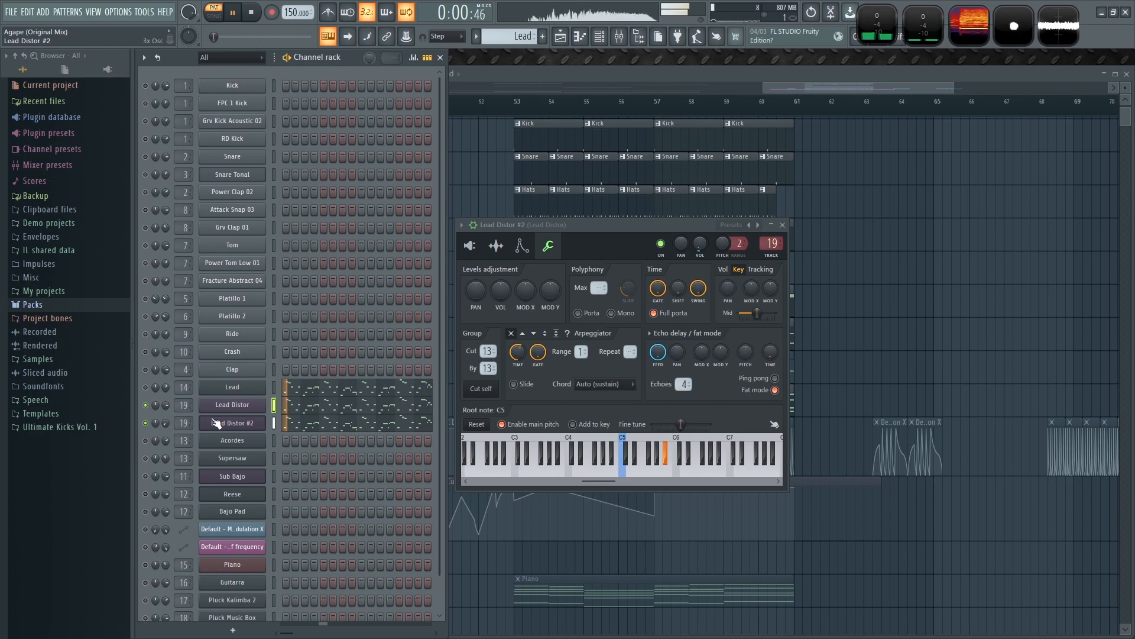
left_click_drag(165, 423, 165, 419)
left_click(145, 423)
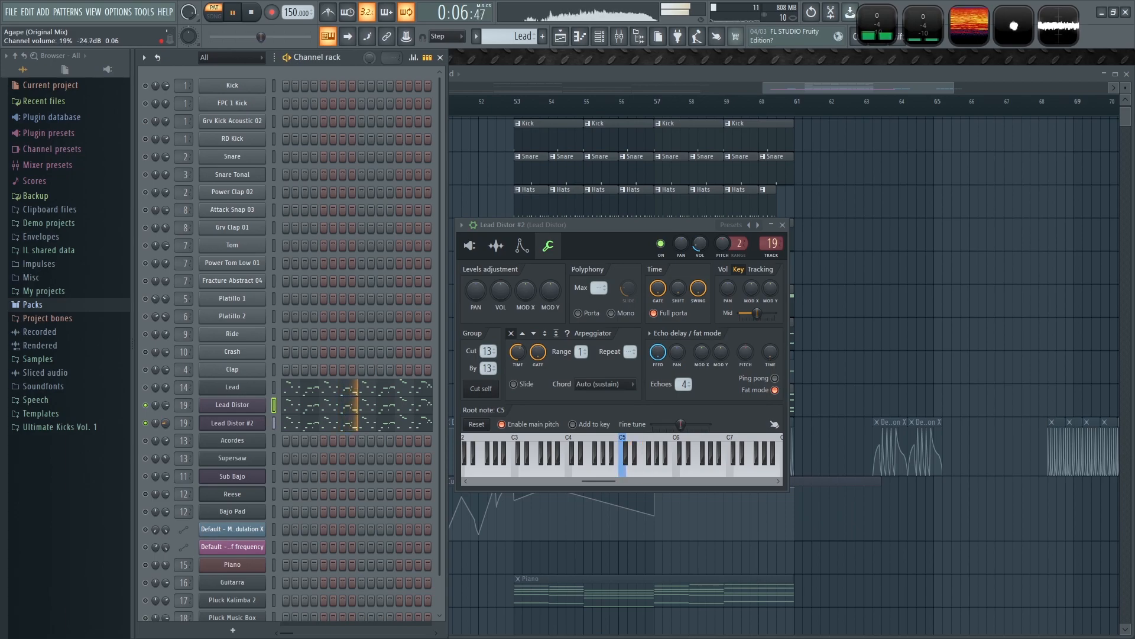
Step: Solo the Lead channel and shape its mixer EQ with -18.0 at 263 Hz on the low shelf and -4.0 at 864 Hz
right_click(146, 387)
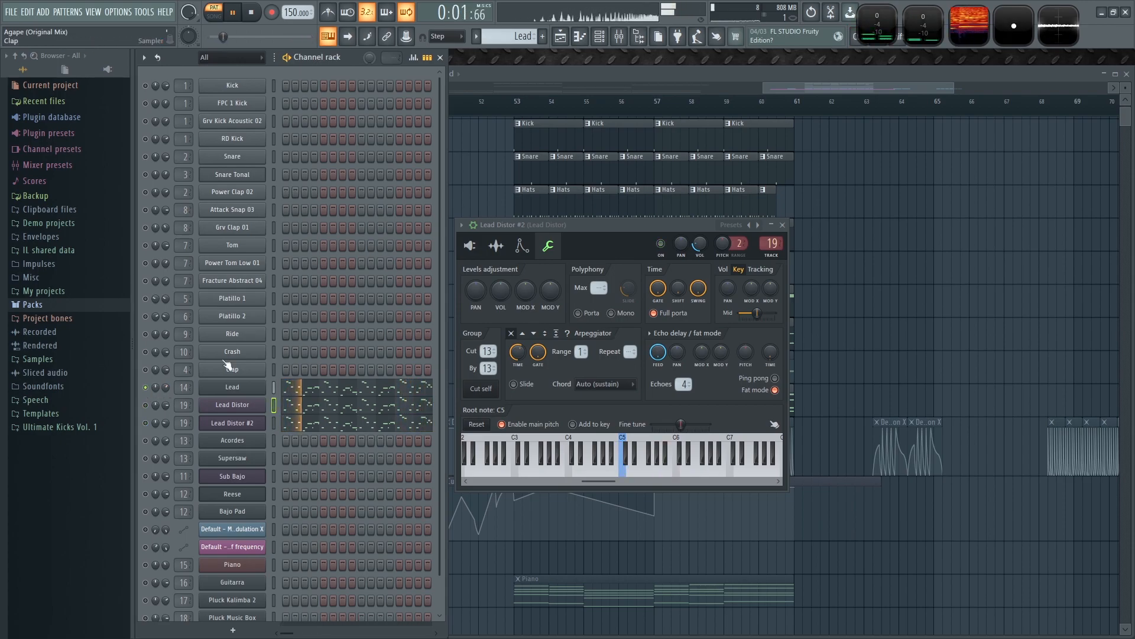
key("F9")
left_click(355, 178)
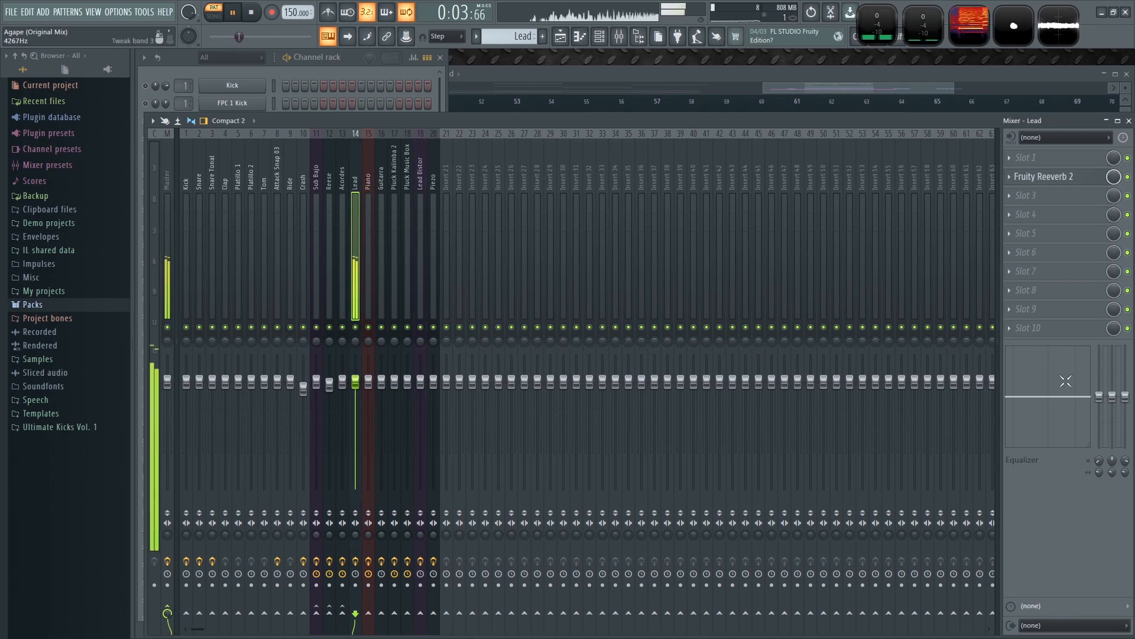
key("space")
left_click_drag(1024, 398, 1017, 447)
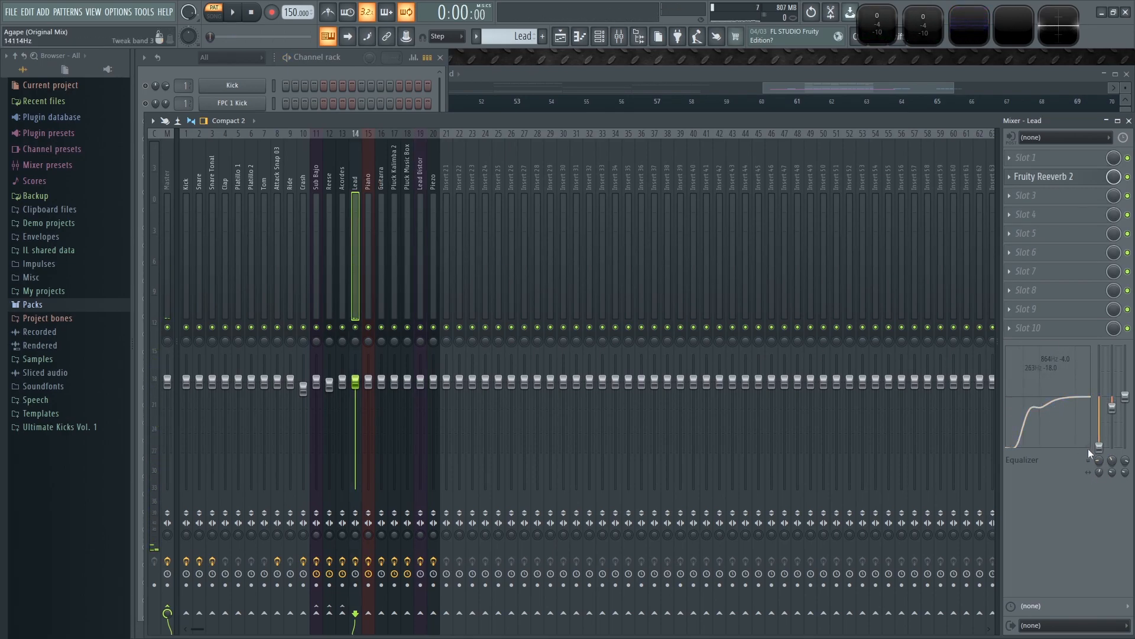
key("space")
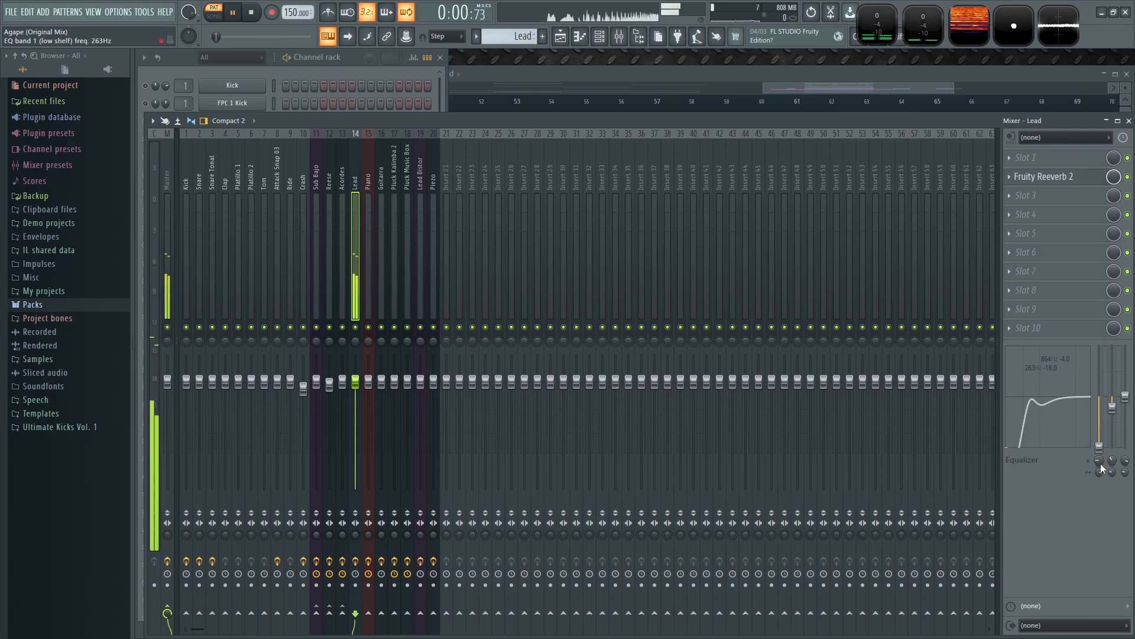
key("space")
Step: Play the three lead channels together and move the Lead Distor mixer track from position 19 to 15, beside Lead
left_click(360, 63)
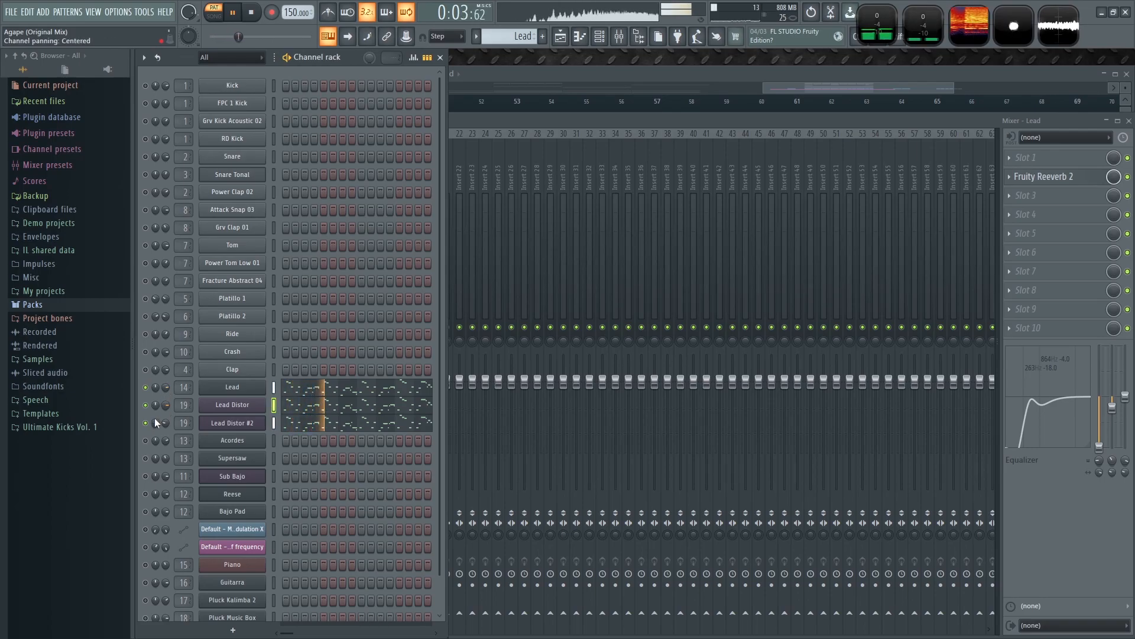
left_click(581, 120)
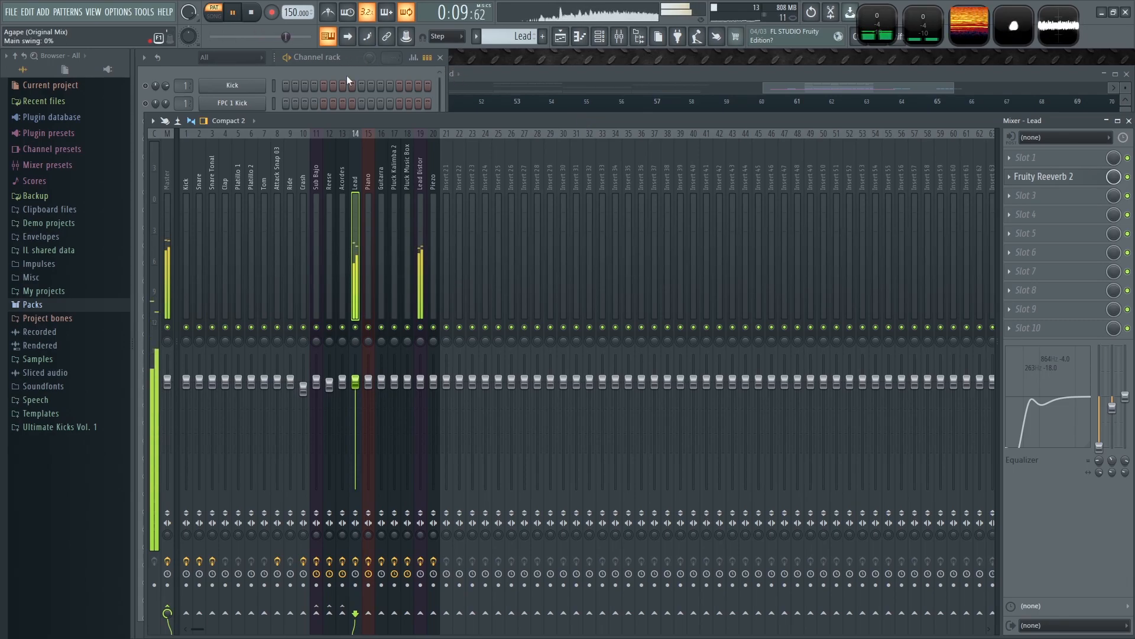
left_click(420, 178)
key("alt+Left")
key("alt+Left")
key("alt+Left")
key("alt+Left")
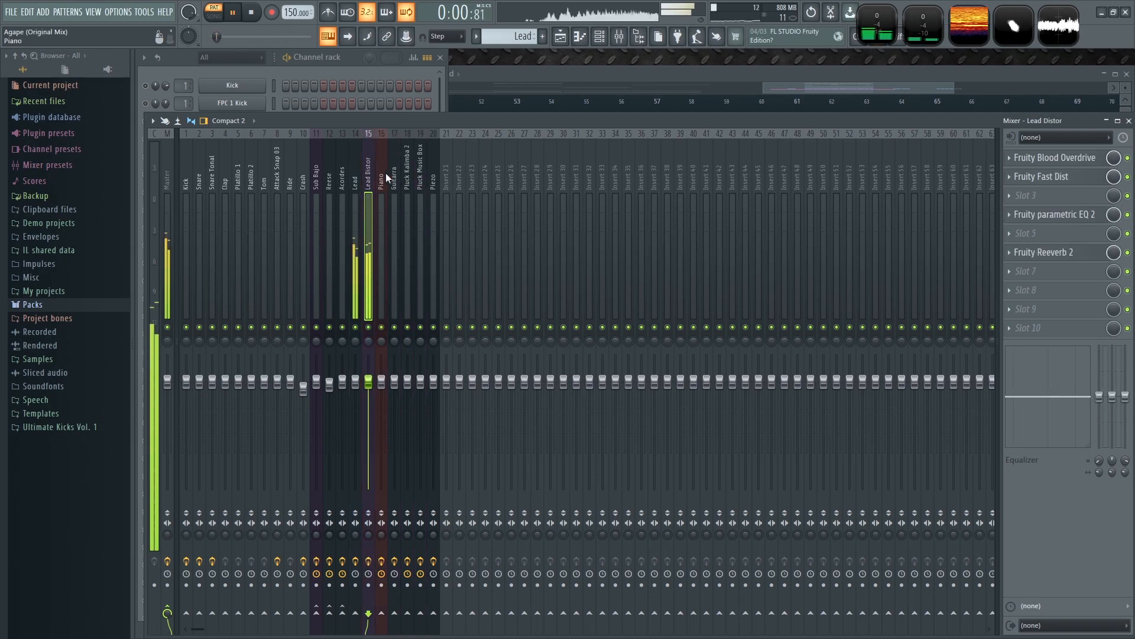
Step: Re-enable all channels and Playlist tracks, then play the full drop from bar 53 in song mode
left_click(353, 59)
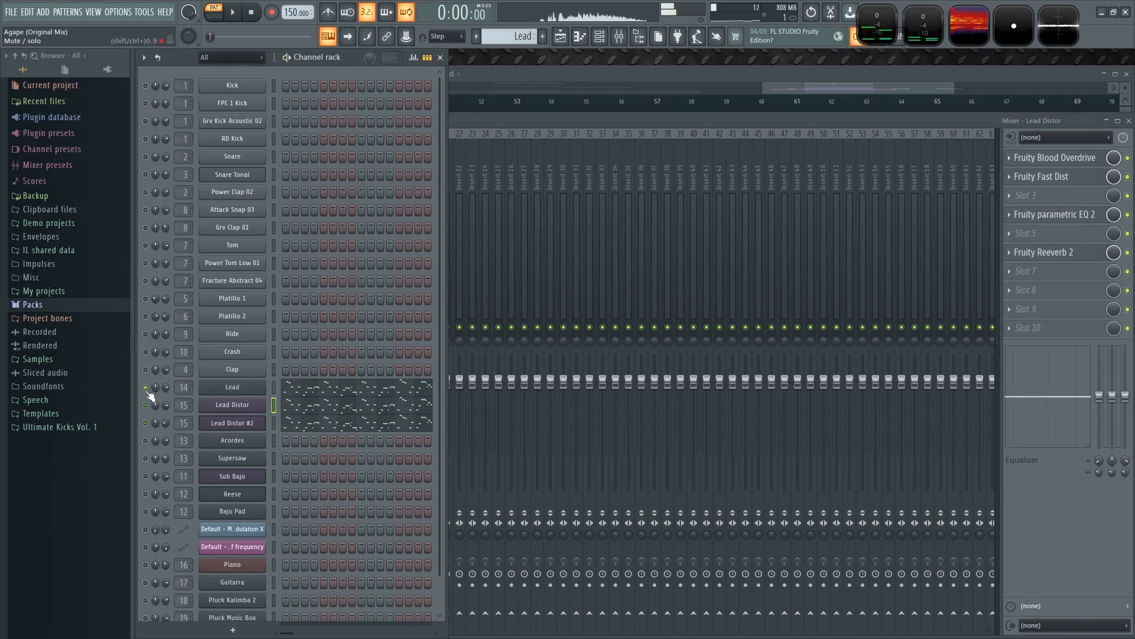
left_click(560, 69)
key("space")
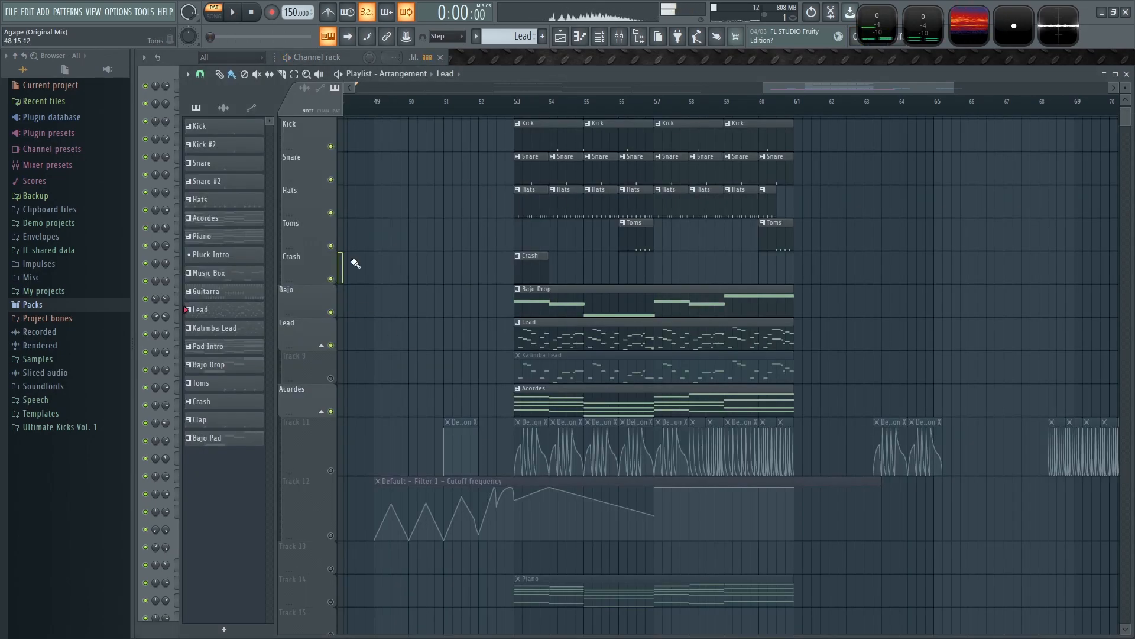
right_click(332, 280)
right_click(333, 279)
left_click(501, 112)
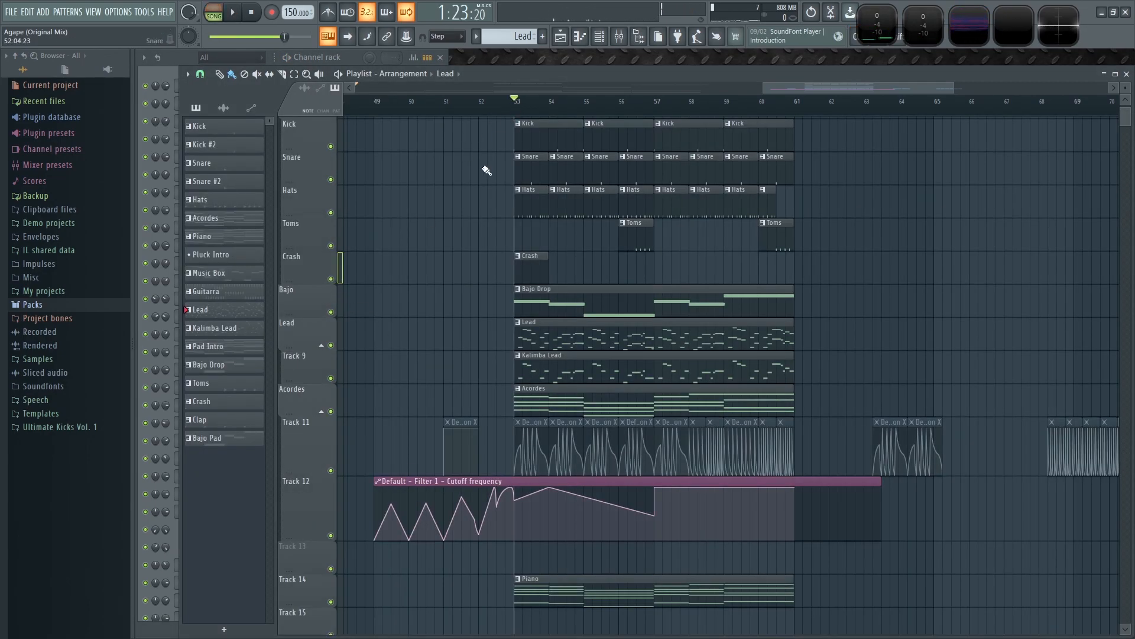
key("space")
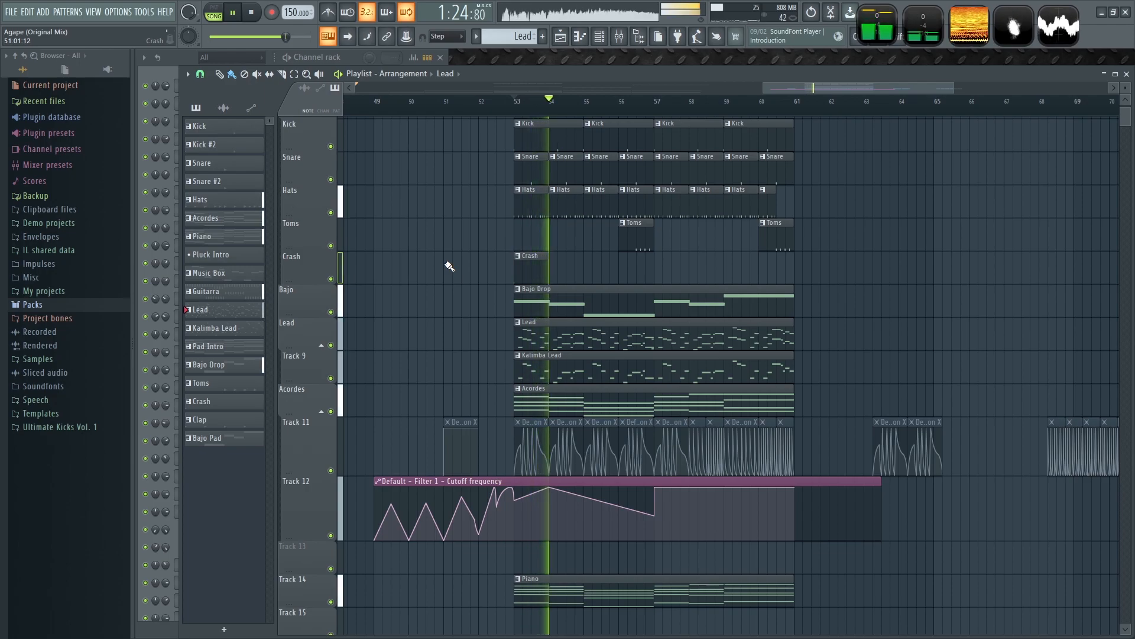
scroll(450, 266, "down", 3)
scroll(589, 268, "up", 3)
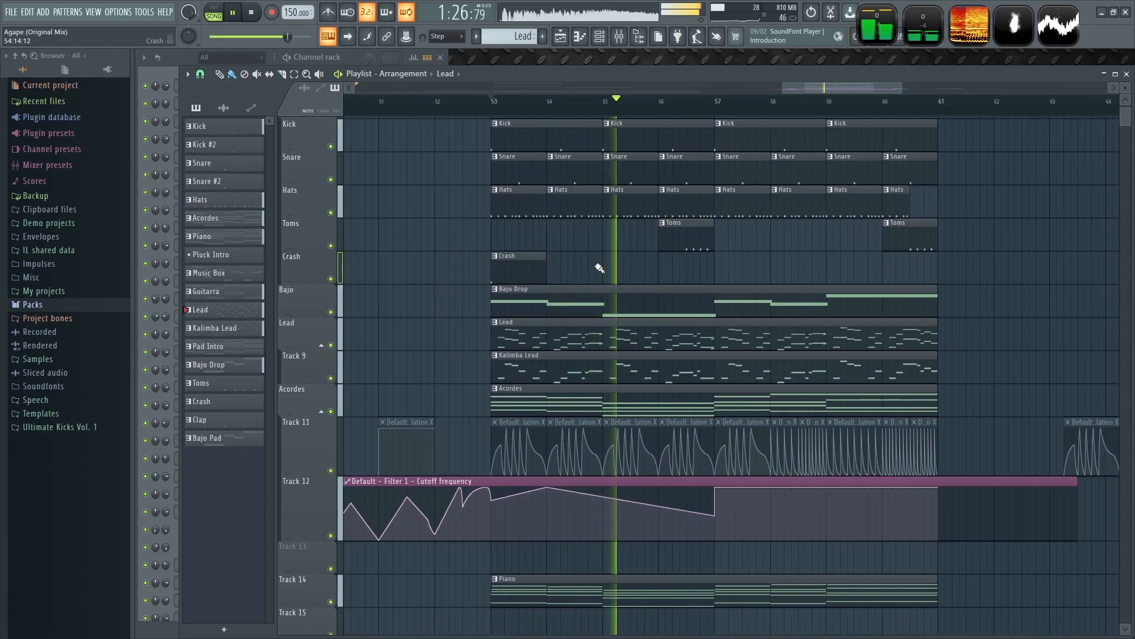
scroll(578, 337, "up", 1)
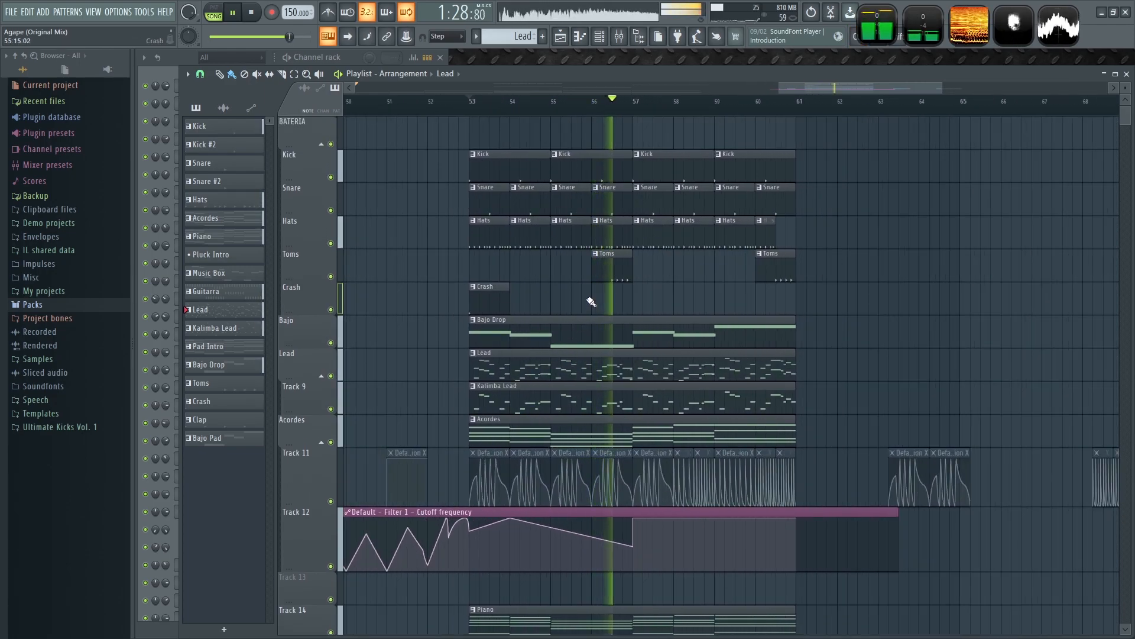
Step: Solo the Lead Distor mixer track and adjust its Fruity Reeverb 2 low cut, stereo separation and dry level during playback
key("F9")
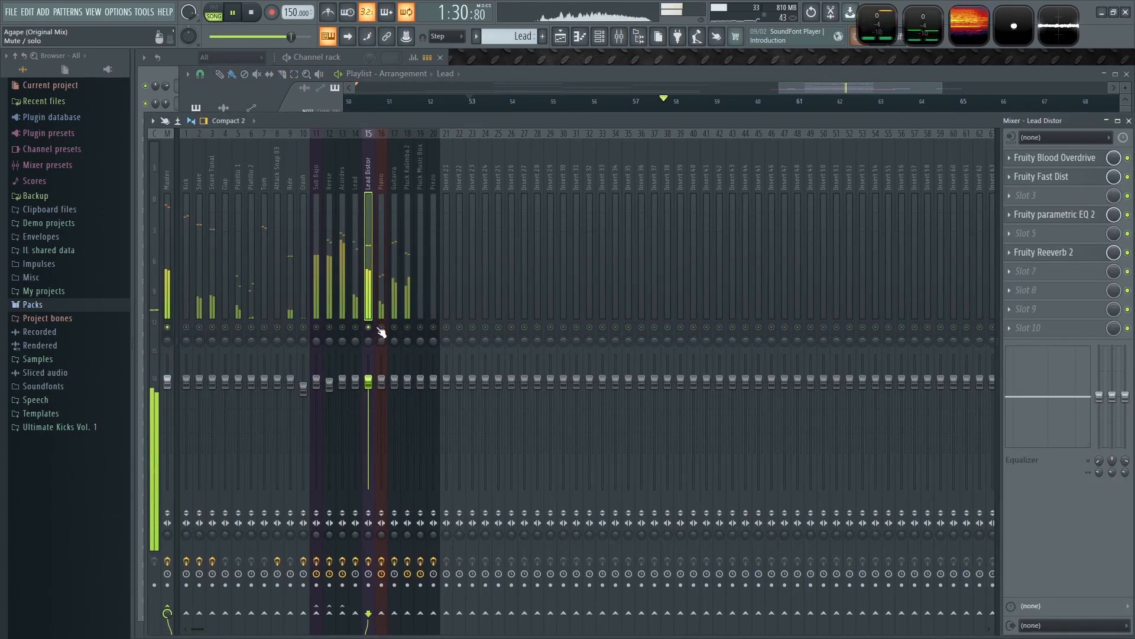
left_click(1080, 257)
key("space")
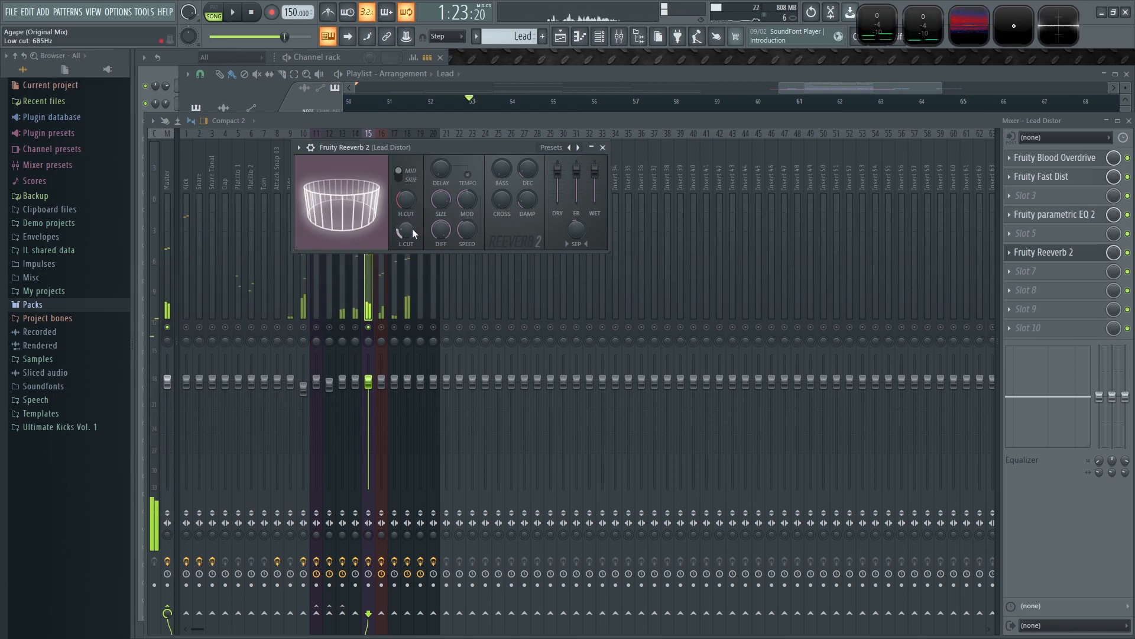
key("space")
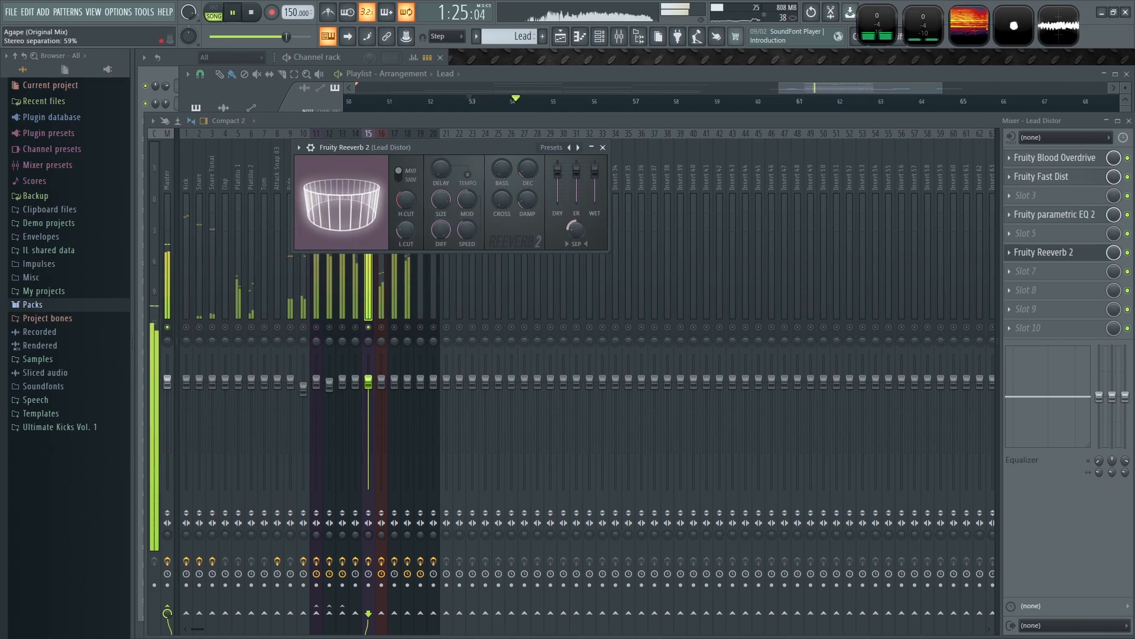
mouse_move(557, 169)
left_mouse_down()
mouse_move(557, 200)
mouse_move(557, 170)
left_mouse_up()
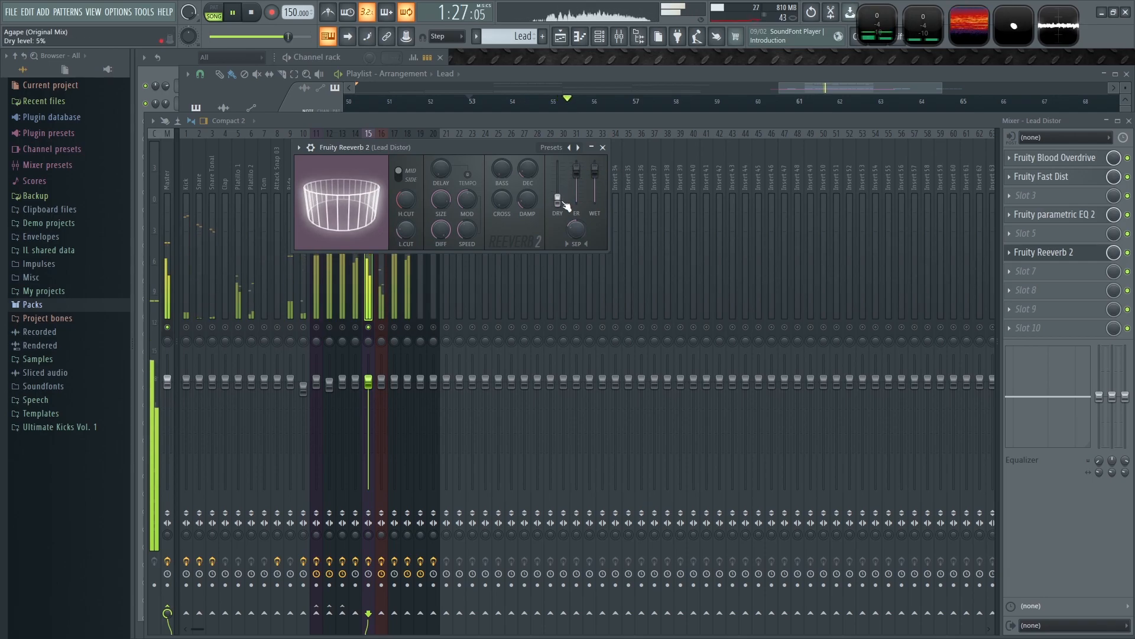
left_click(603, 147)
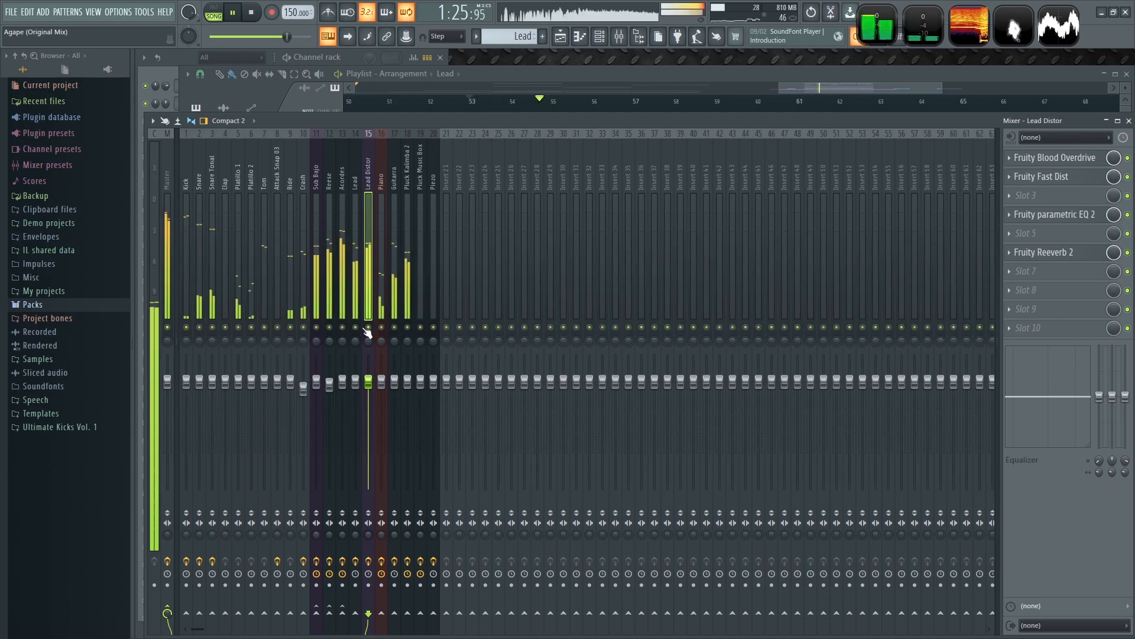
Step: Solo the Lead mixer track and set its low-shelf EQ frequency to 327 Hz during playback
left_click(358, 183)
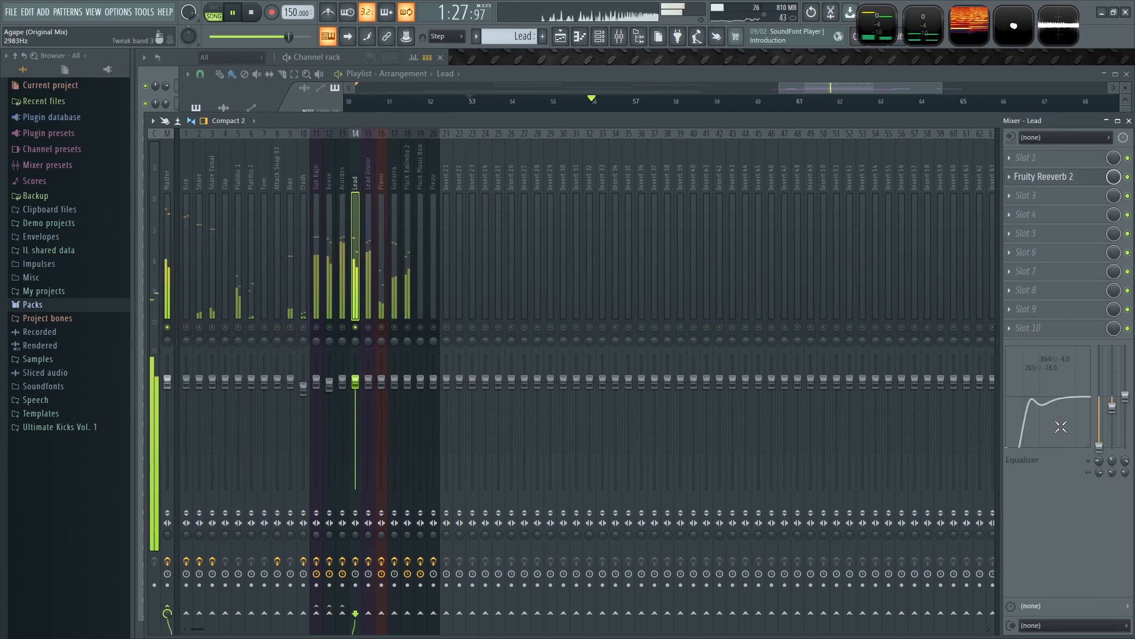
scroll(1099, 463, "up", 3)
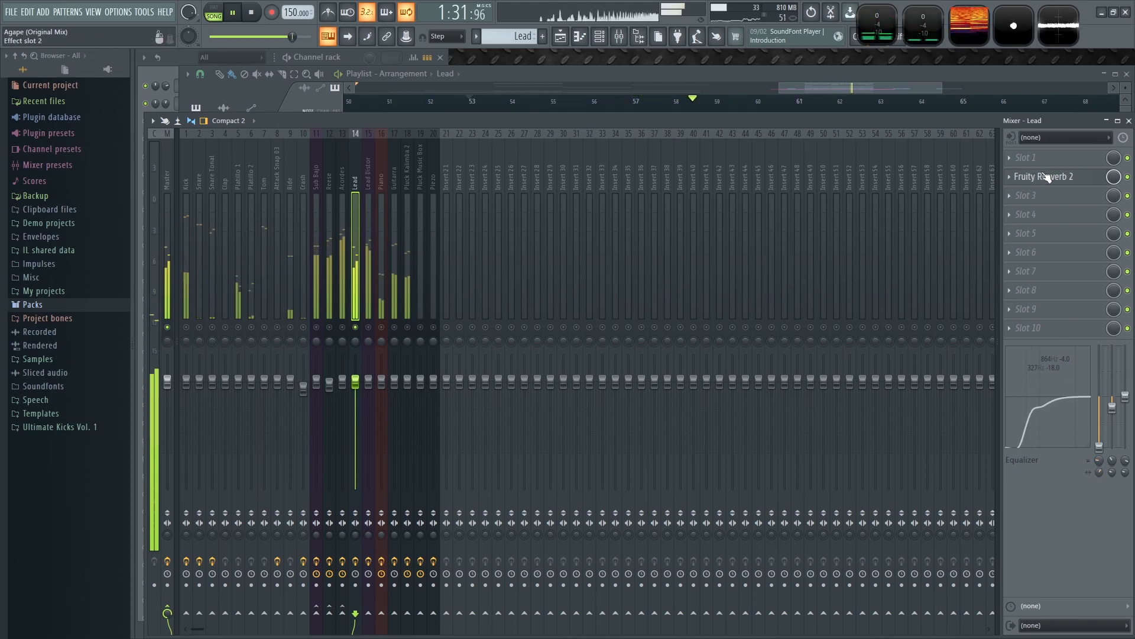
key("space")
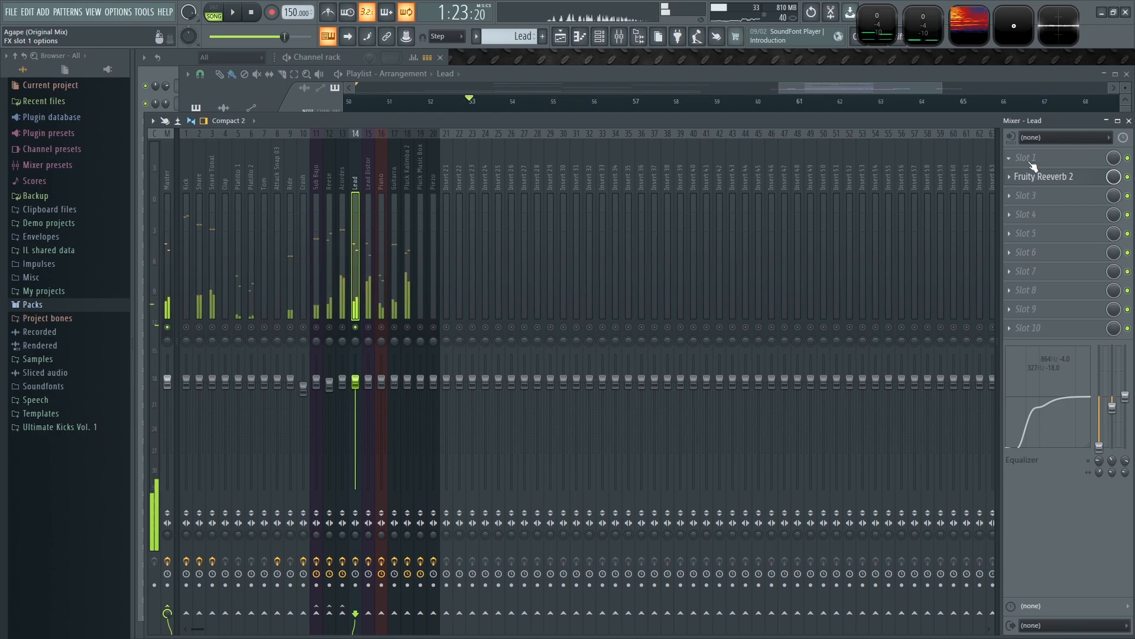
Step: Insert Effector in slot 1 of the Lead mixer track and choose its Lo-Fi effect
left_click(1009, 158)
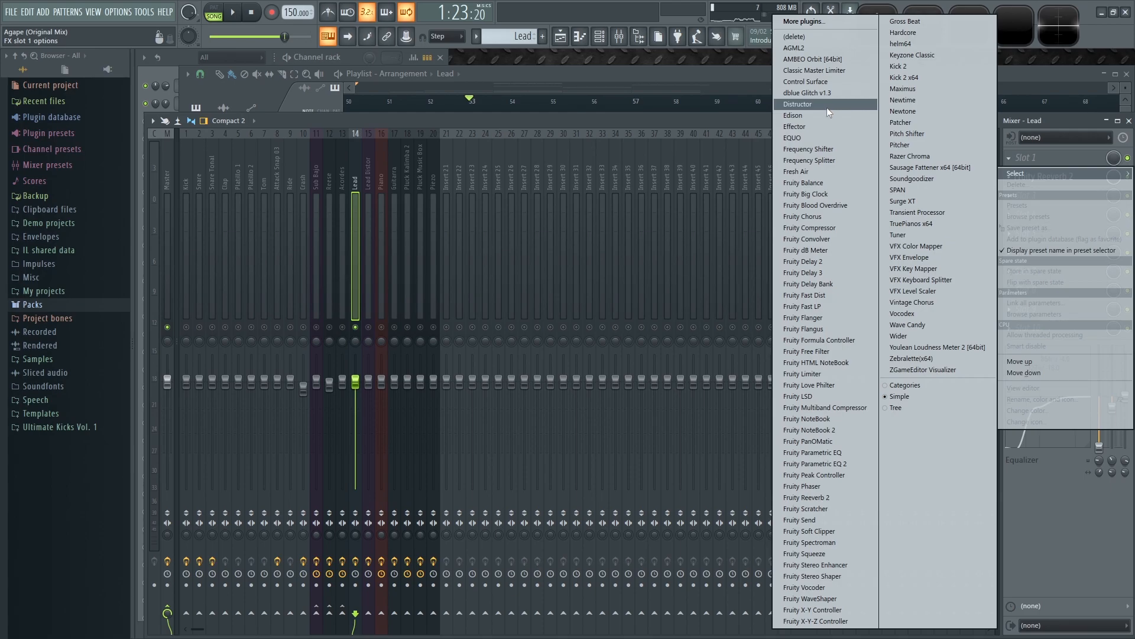
left_click(810, 126)
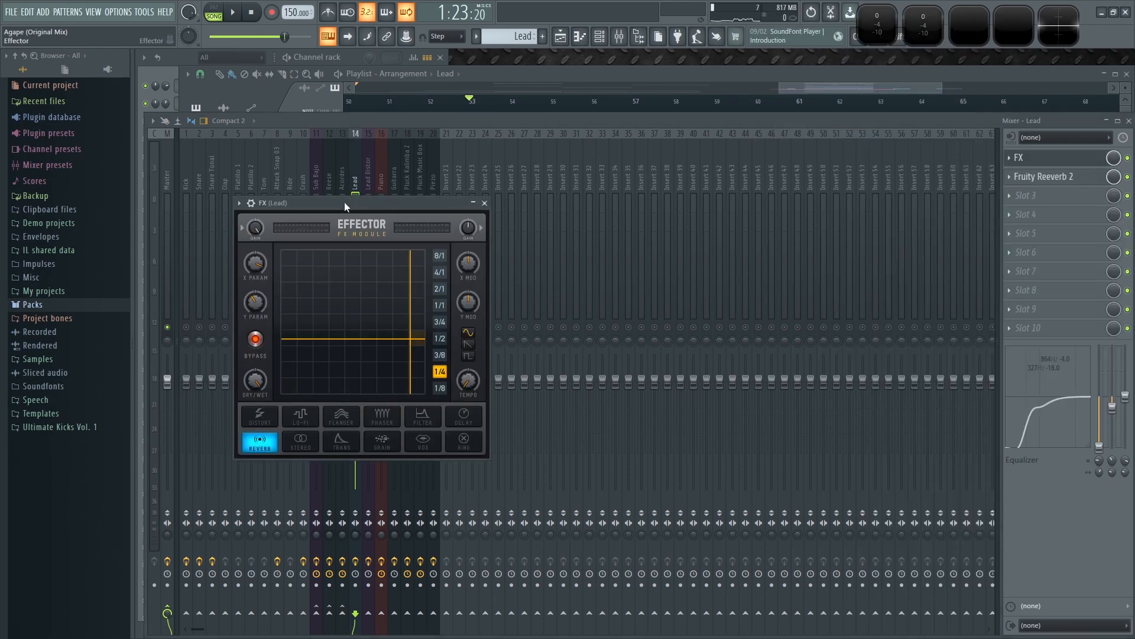
left_click(351, 408)
left_click(350, 361)
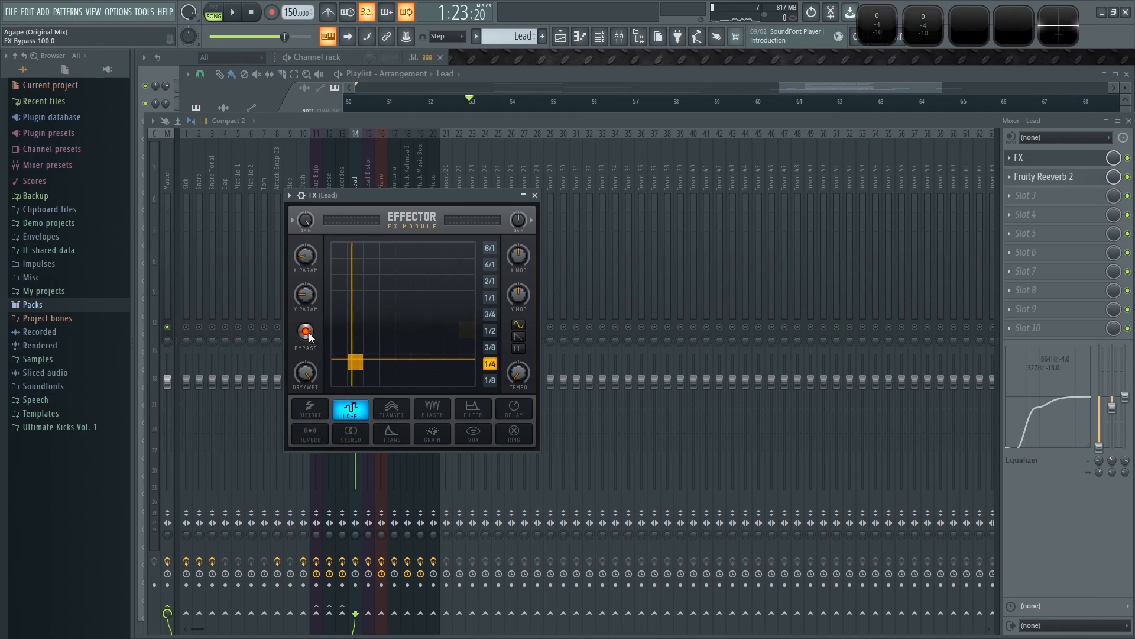
Step: Turn off Effector's bypass and tune the Lo-Fi X/Y position and output gain to 4.80 during playback
key("space")
left_click_drag(363, 361, 375, 283)
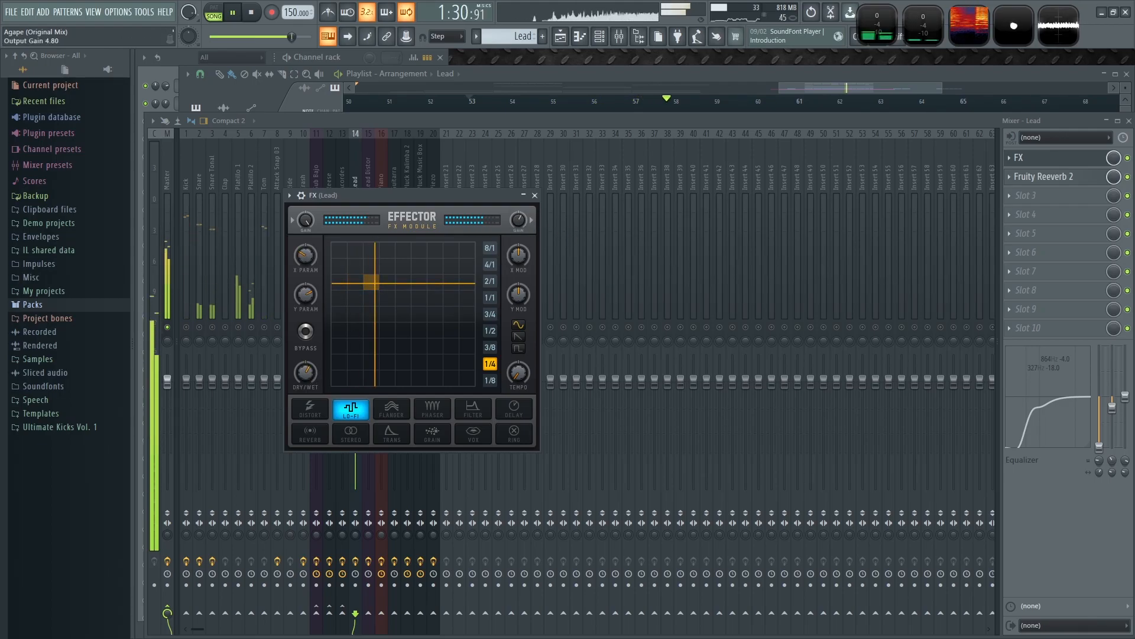
left_click(534, 196)
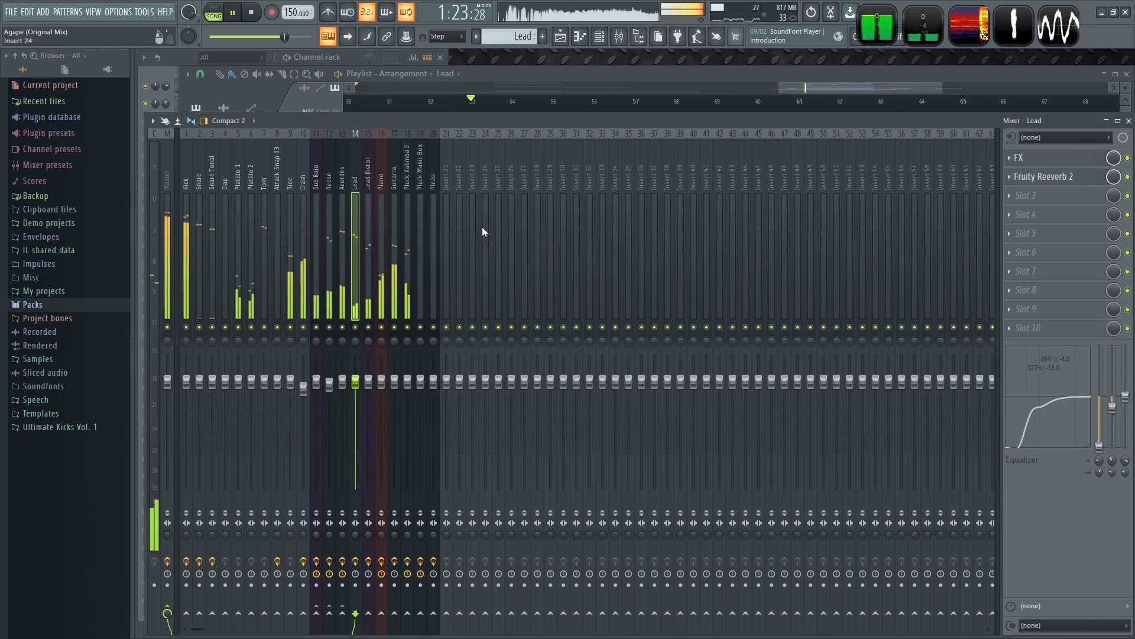
Step: Play the full drop in the Playlist and look over its drum, bass, lead, chord and automation clips
left_click(579, 72)
scroll(568, 296, "down", 3, "ctrl")
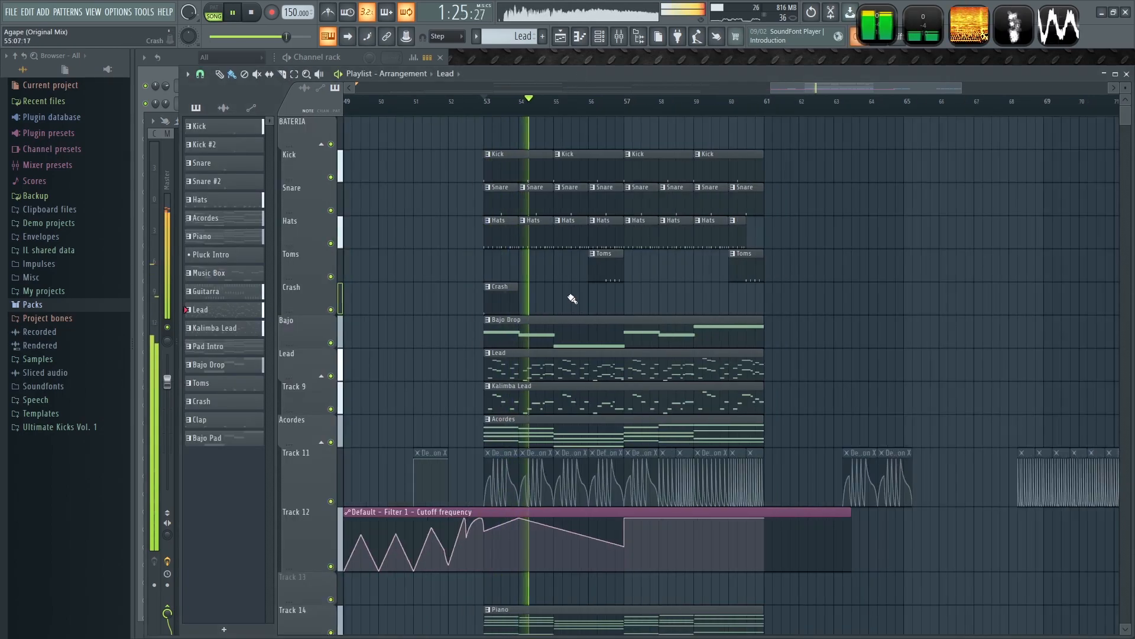
scroll(578, 296, "down", 3)
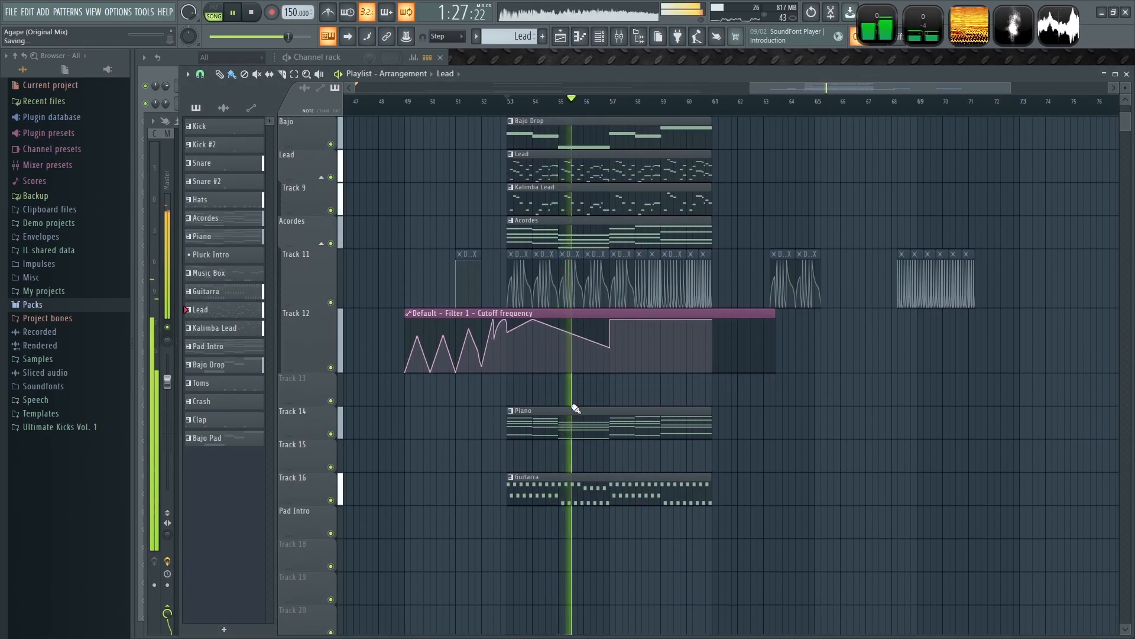
scroll(653, 407, "down", 3, "ctrl")
scroll(828, 320, "up", 8, "ctrl")
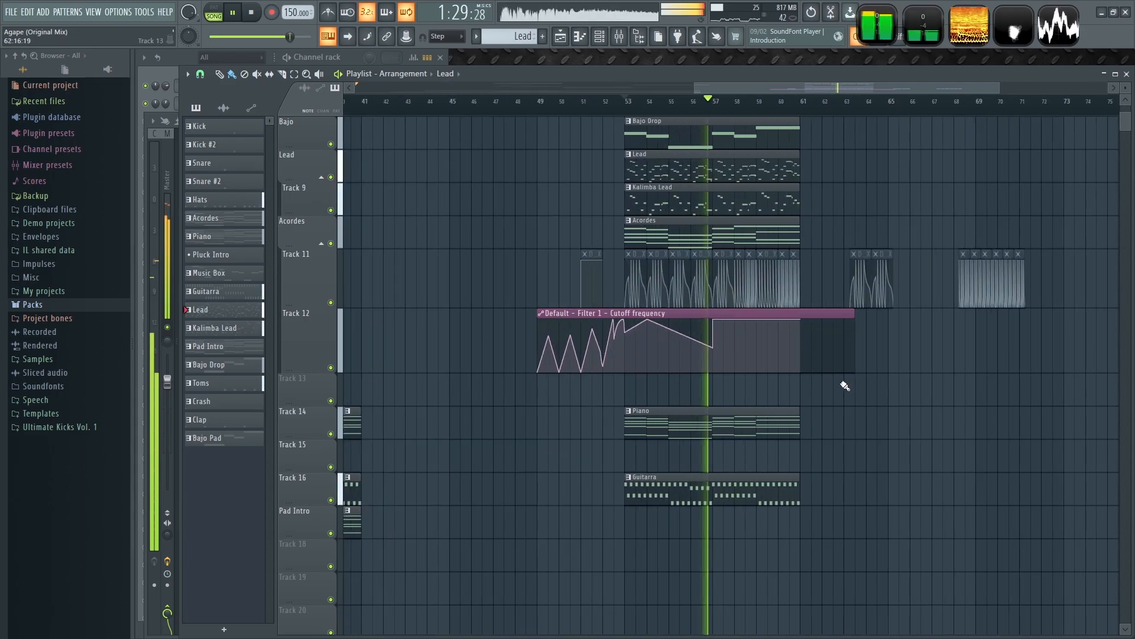
key("space")
key("space")
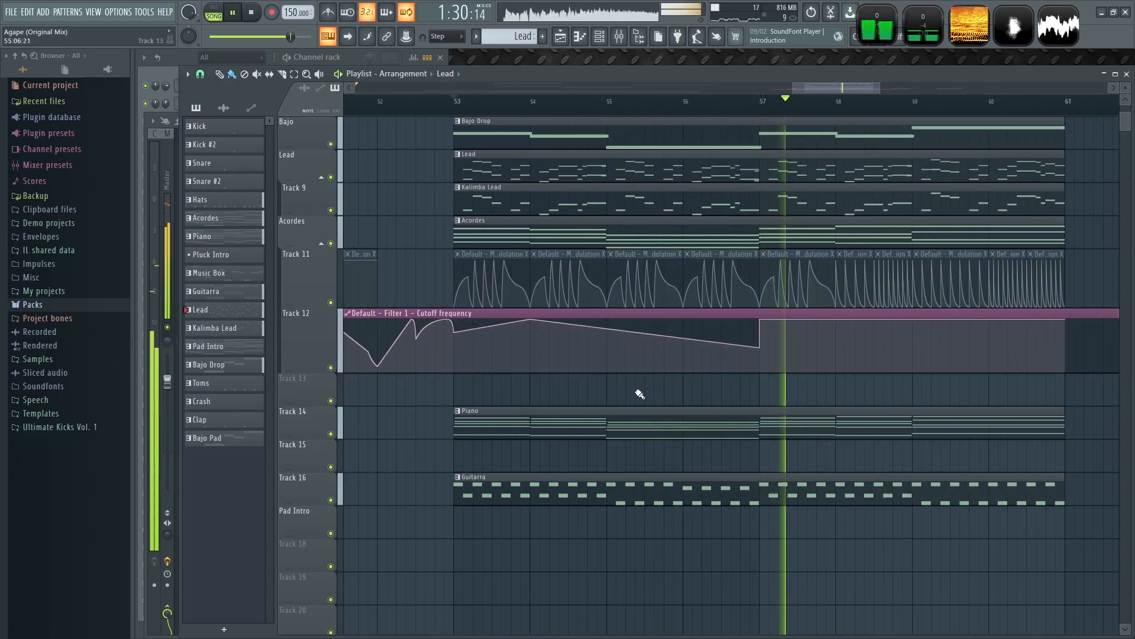
scroll(646, 393, "down", 3, "ctrl")
scroll(680, 382, "up", 2)
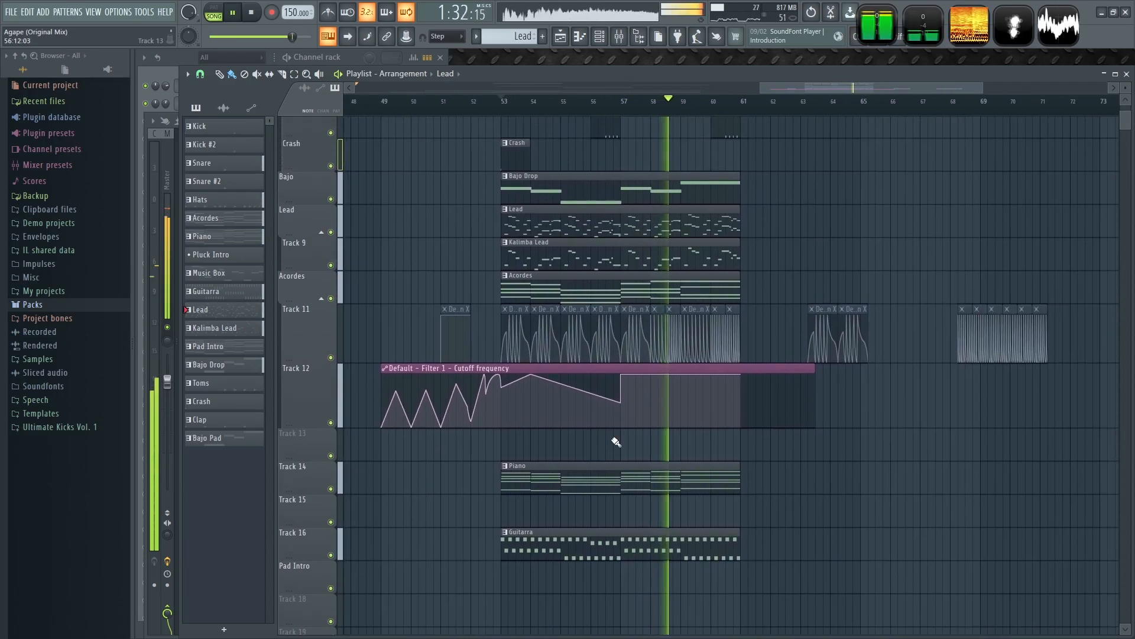
Step: Mute the Acordes and Lead Playlist tracks and listen to the drop without them
left_click(331, 298)
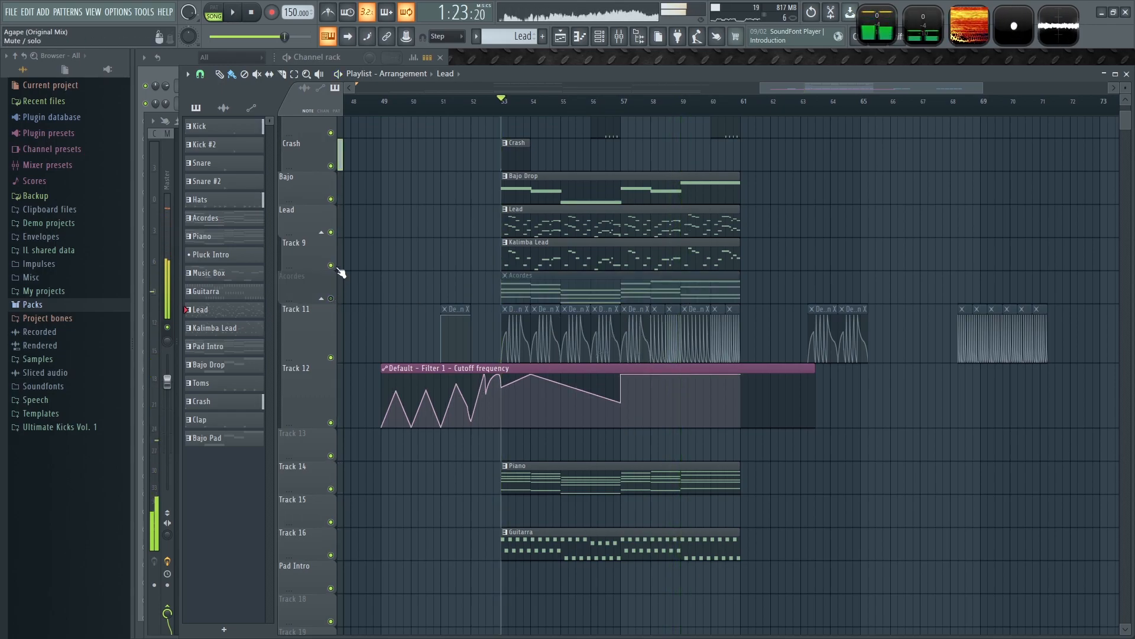
left_click(332, 232)
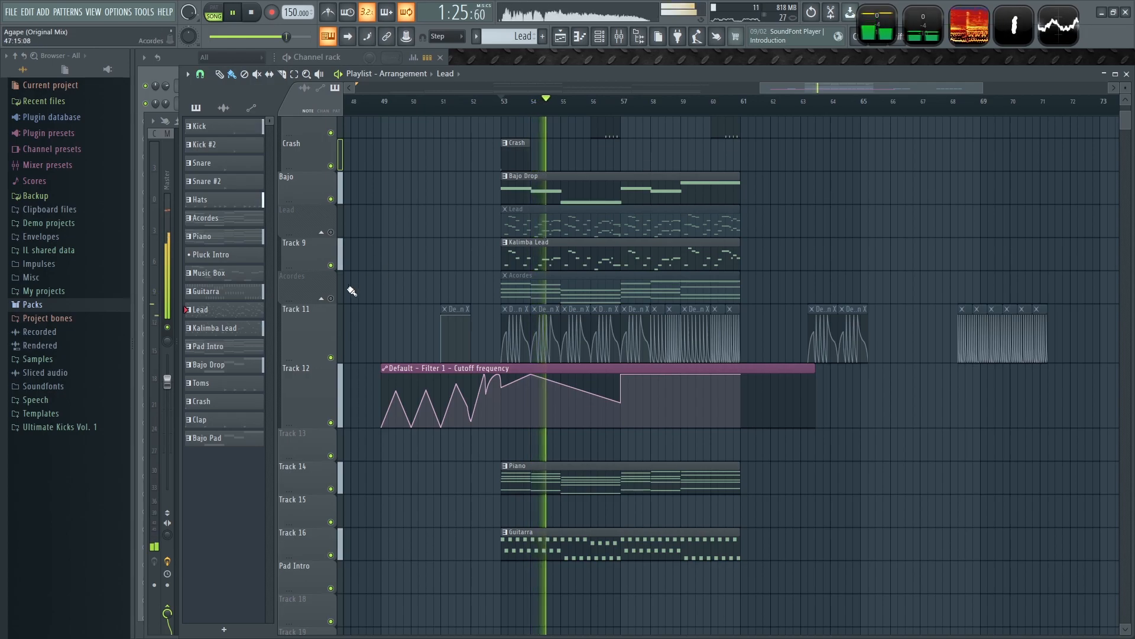
scroll(441, 265, "up", 2)
left_click_drag(456, 259, 366, 281)
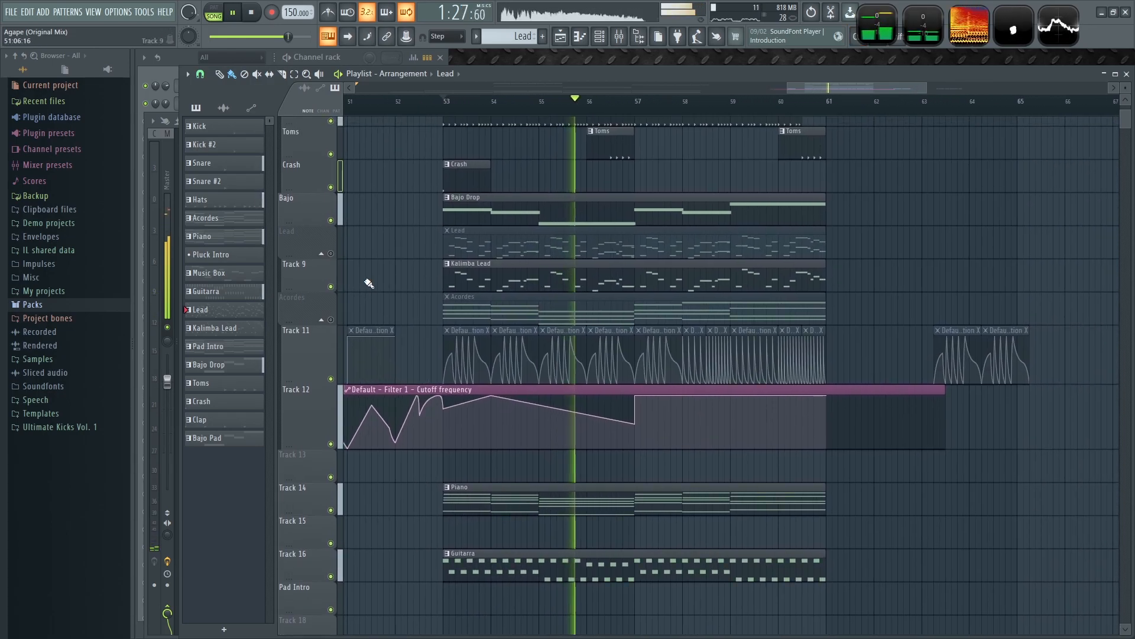
scroll(394, 287, "down", 2)
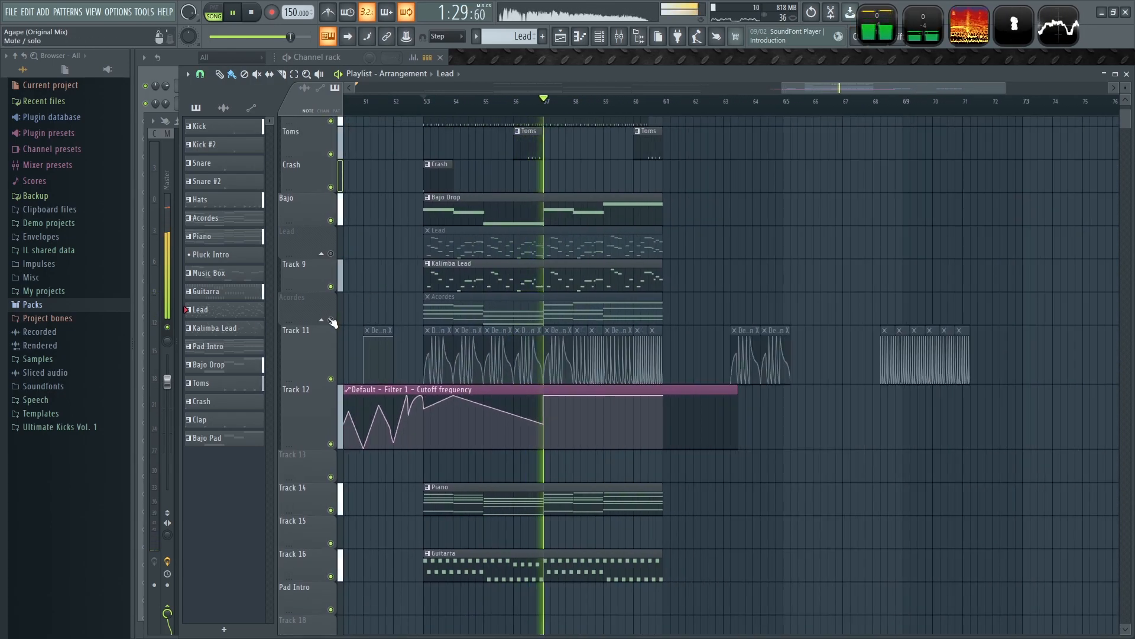
Step: Re-enable the Acordes track and listen, then re-enable Lead and replay the drop from bar 53
left_click(332, 319)
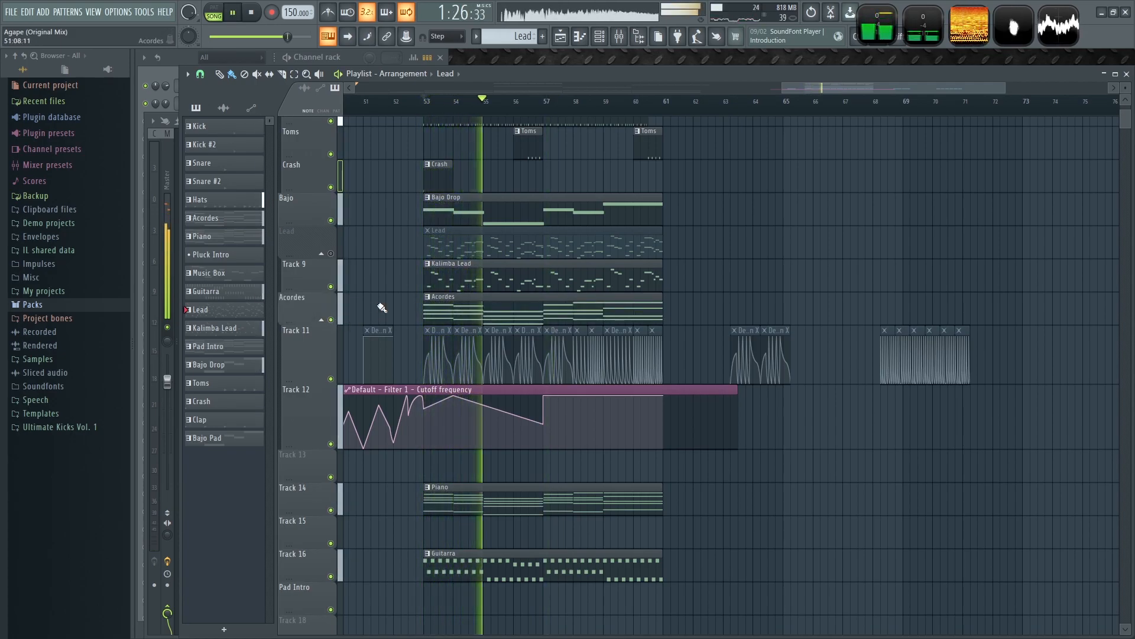
scroll(385, 306, "up", 3)
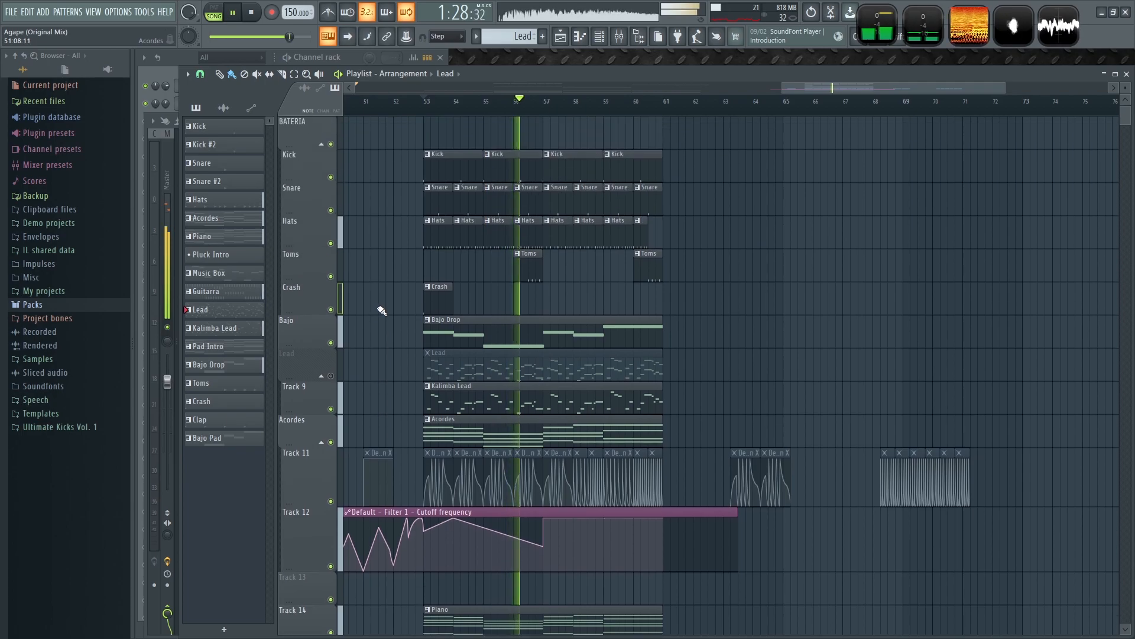
scroll(385, 290, "up", 2)
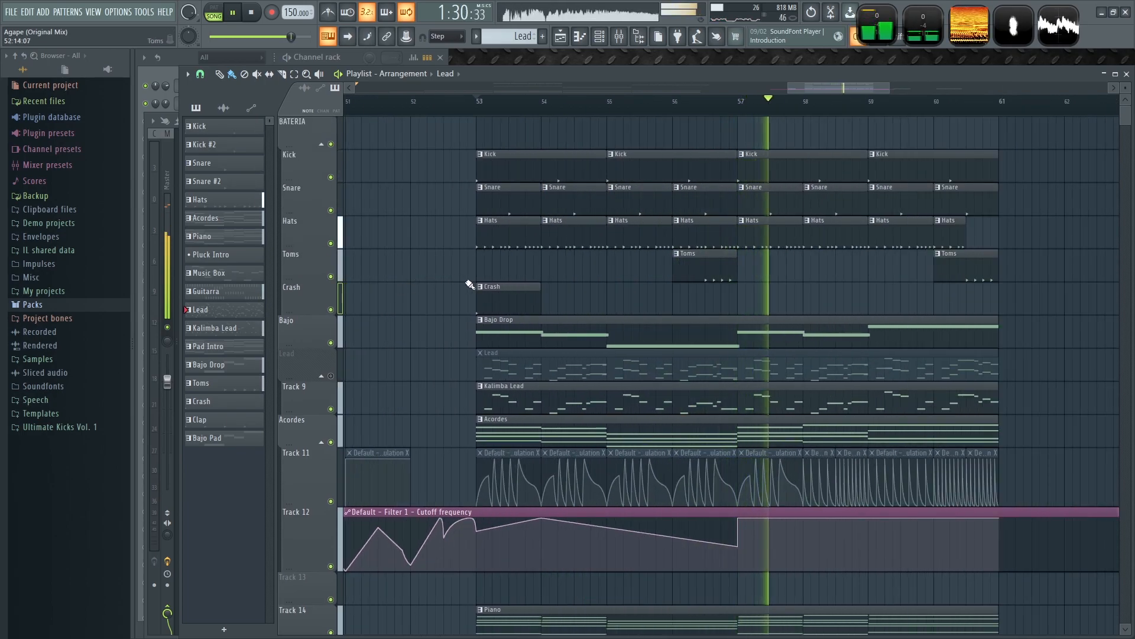
scroll(464, 284, "down", 1)
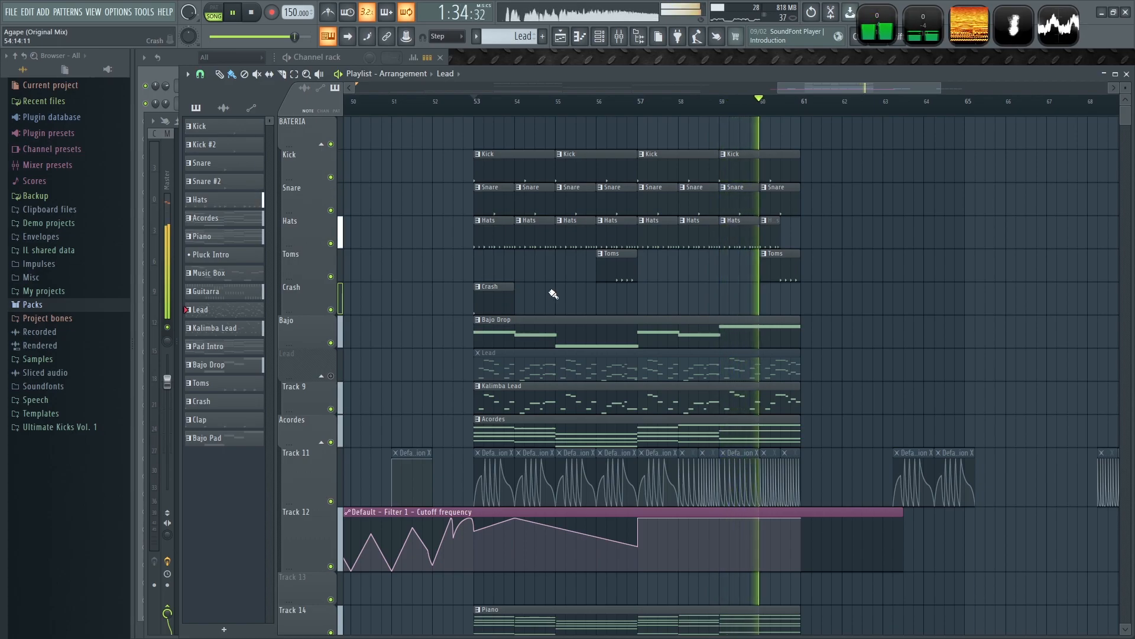
key("space")
left_click(332, 376)
key("space")
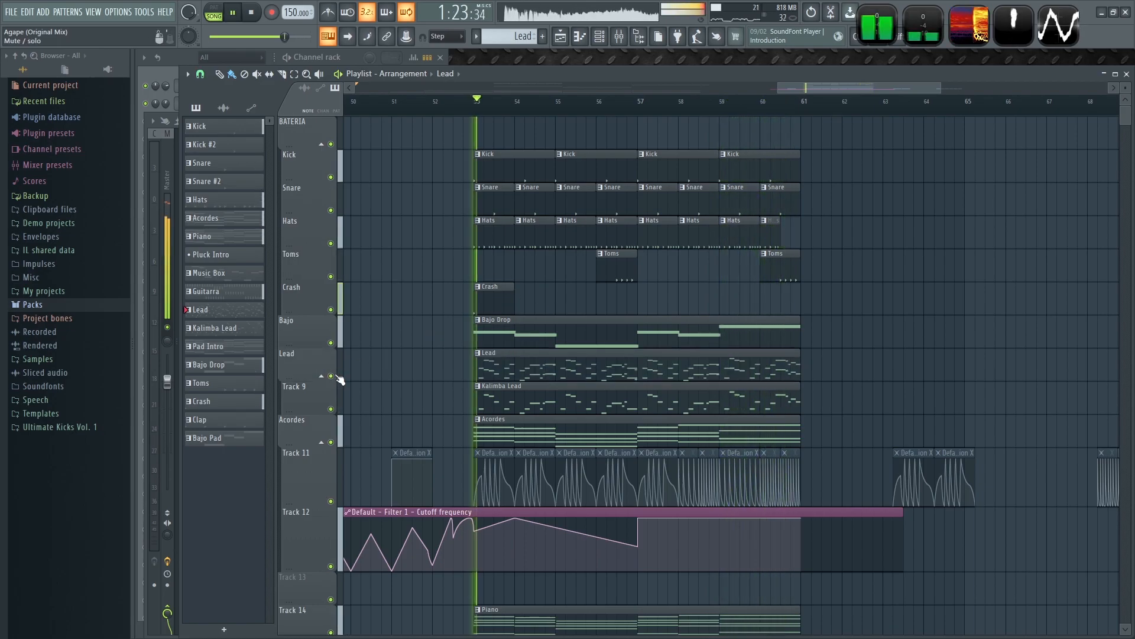
Step: Look over the whole arrangement, stop playback and save the project
scroll(402, 359, "down", 5)
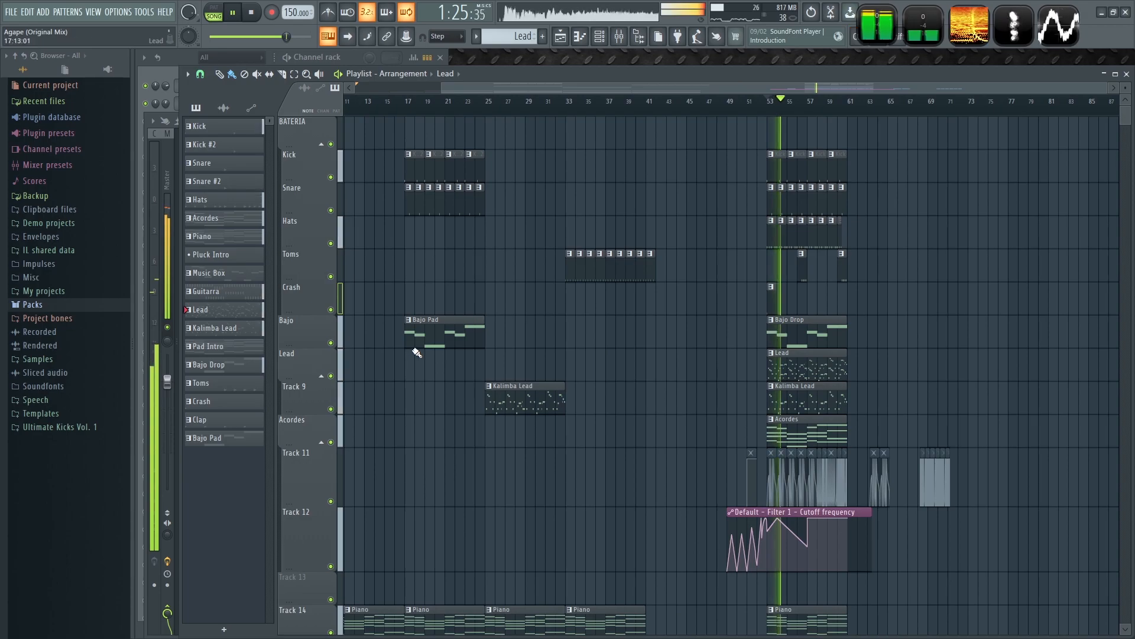
left_click_drag(488, 472, 584, 330)
left_click_drag(702, 341, 457, 394)
key("space")
scroll(586, 367, "up", 5)
key("ctrl+s")
Step: Insert one empty Playlist track directly below Acordes
left_click_drag(1092, 309, 783, 266)
scroll(432, 307, "down", 3)
right_click(311, 349)
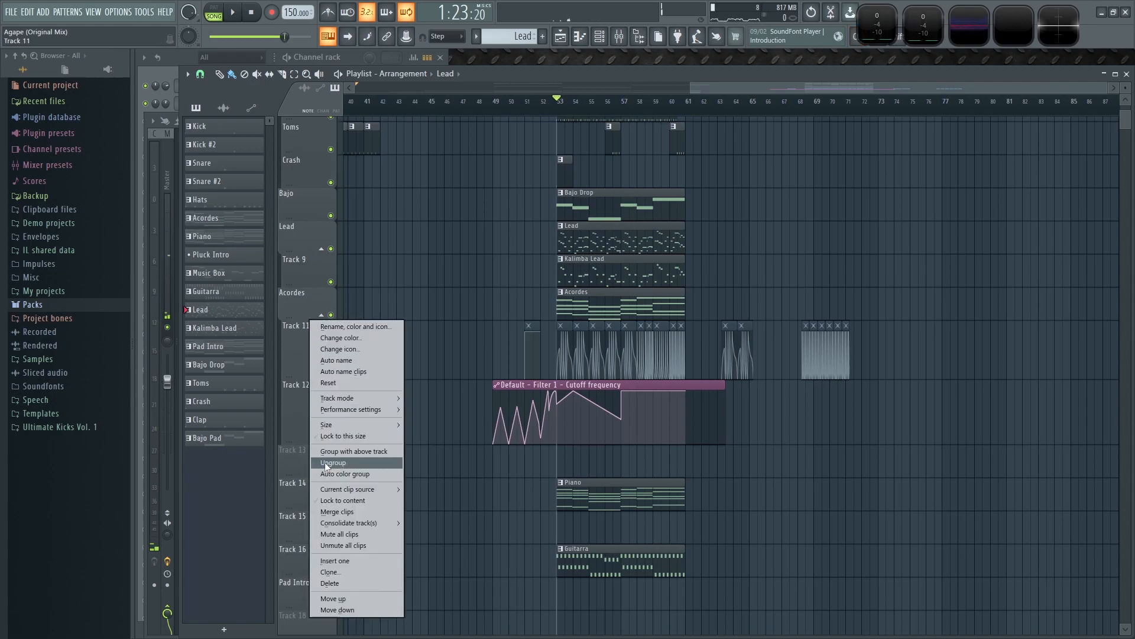
left_click(334, 560)
scroll(625, 346, "up", 4)
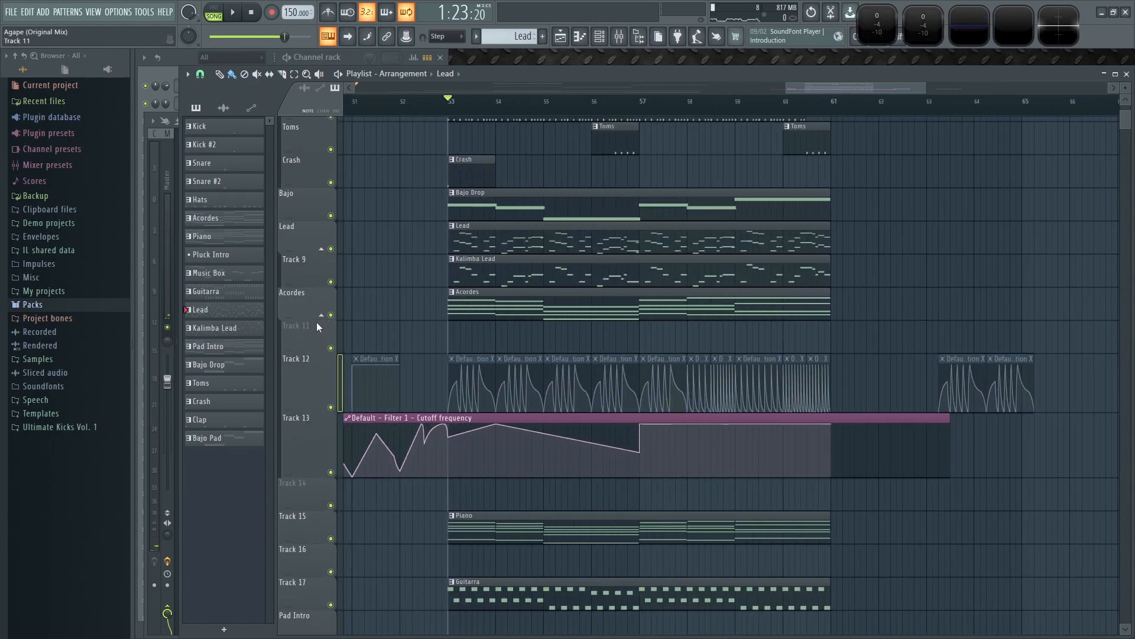
Step: Solo the Acordes Playlist track, then enable Track 9 with Kalimba Lead and play both together
right_click(330, 316)
scroll(448, 368, "up", 2)
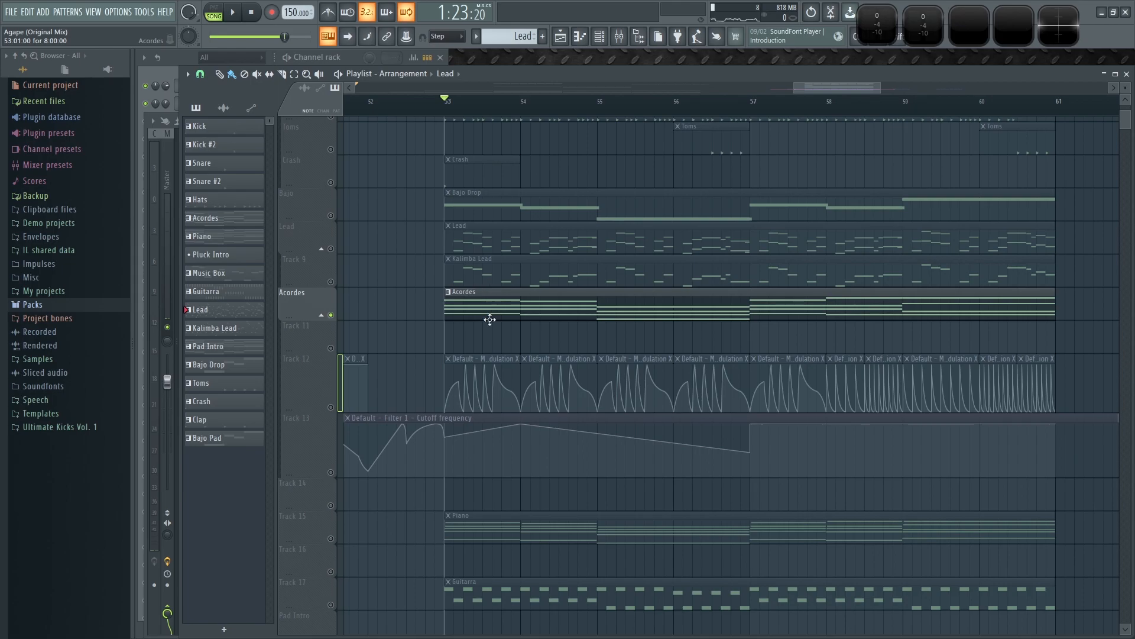
key("space")
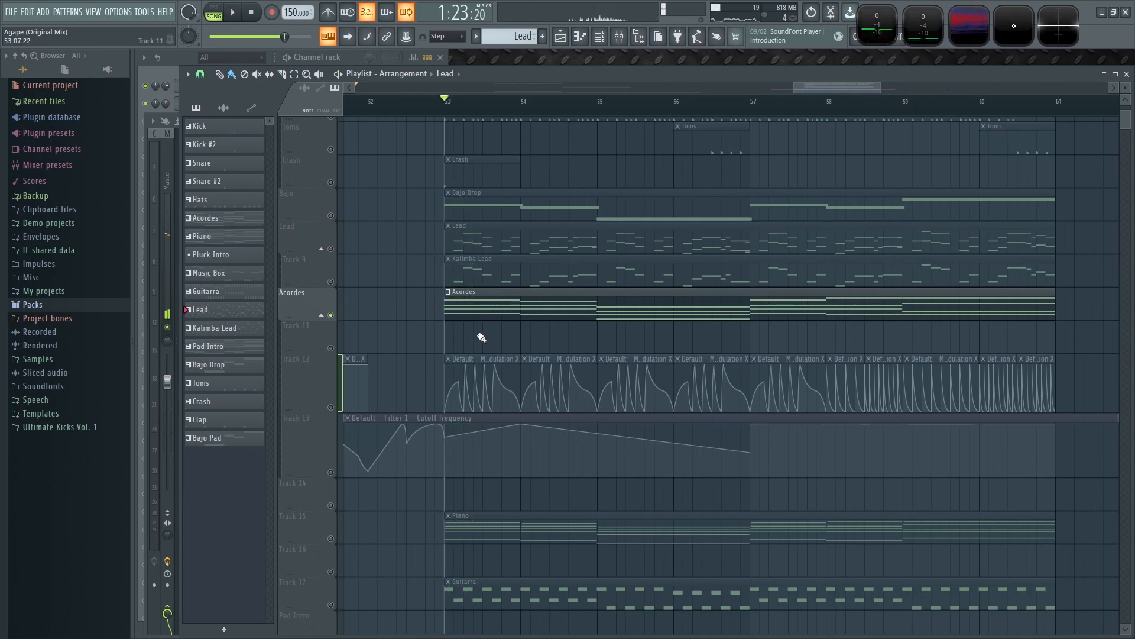
left_click(350, 55)
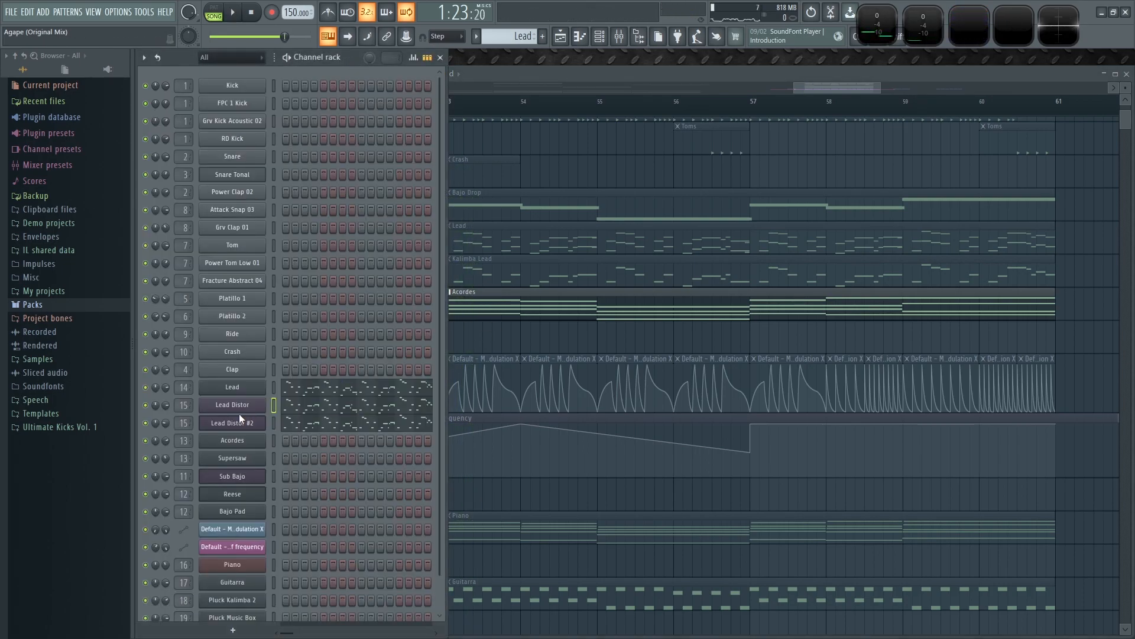
left_click(578, 76)
left_click(331, 282)
key("space")
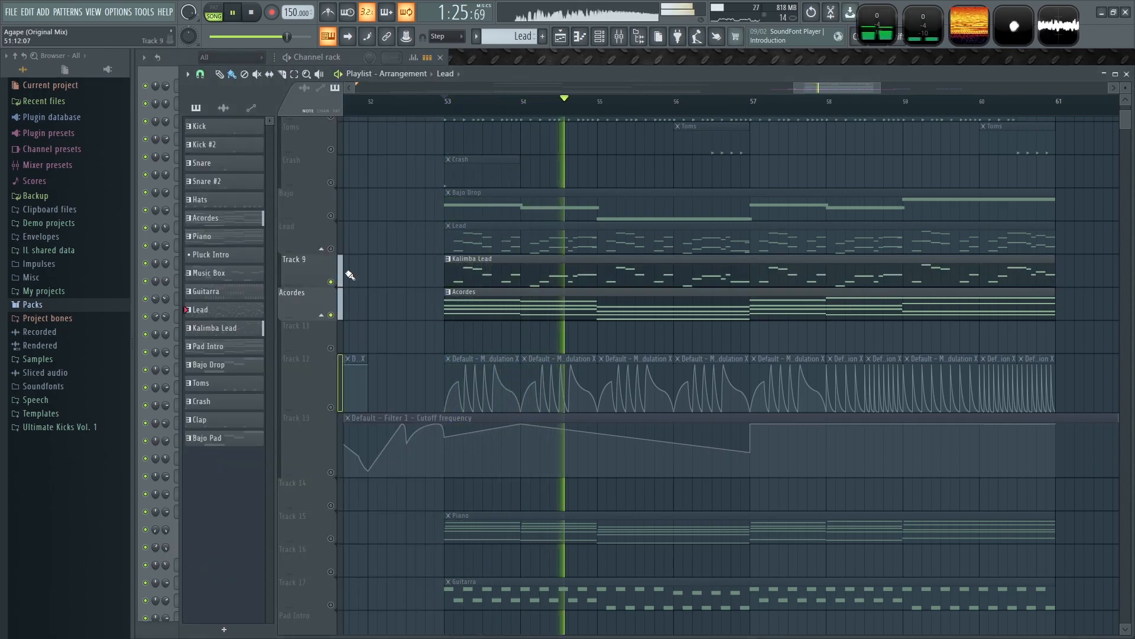
Step: Insert Fruity Fast LP in slot 4 of the Acordes mixer track and try its cutoff during playback
key("F9")
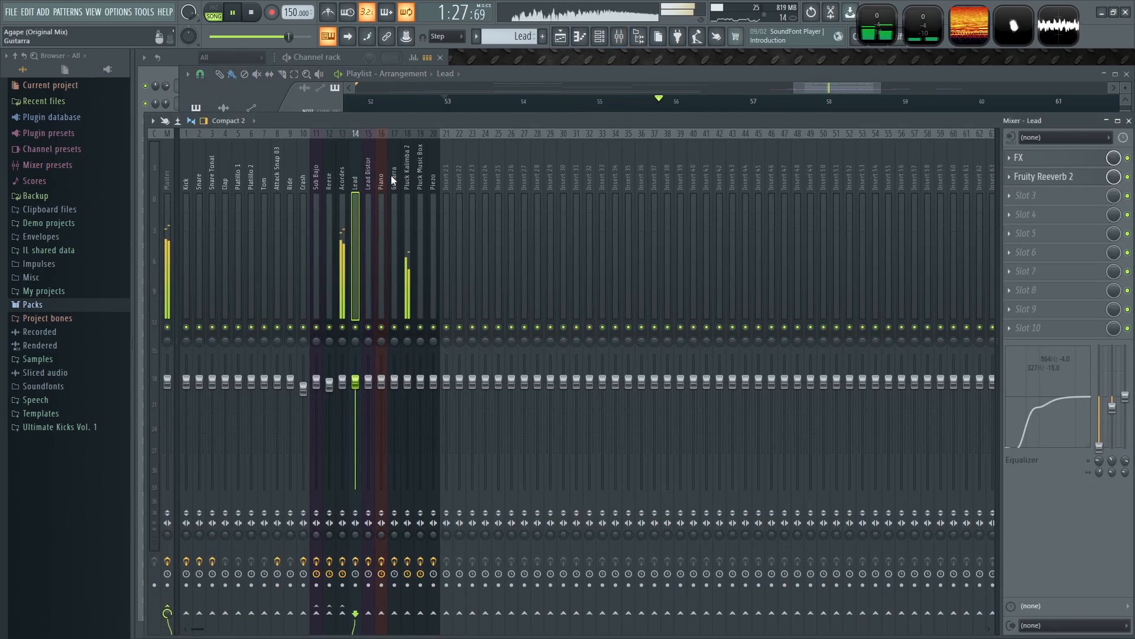
left_click(341, 180)
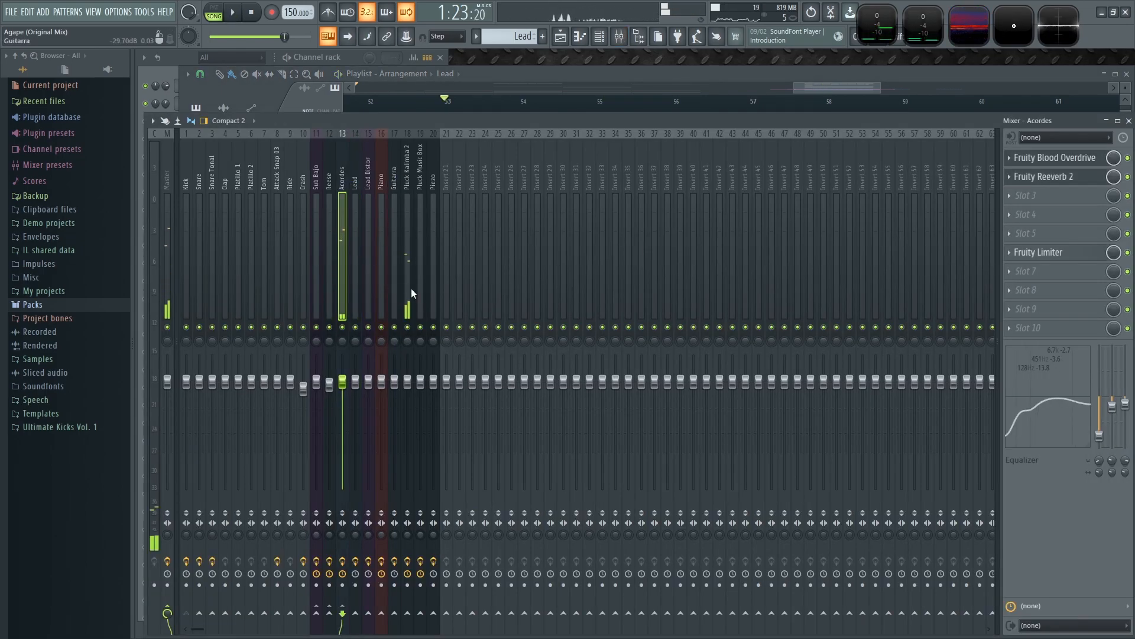
left_click(1028, 215)
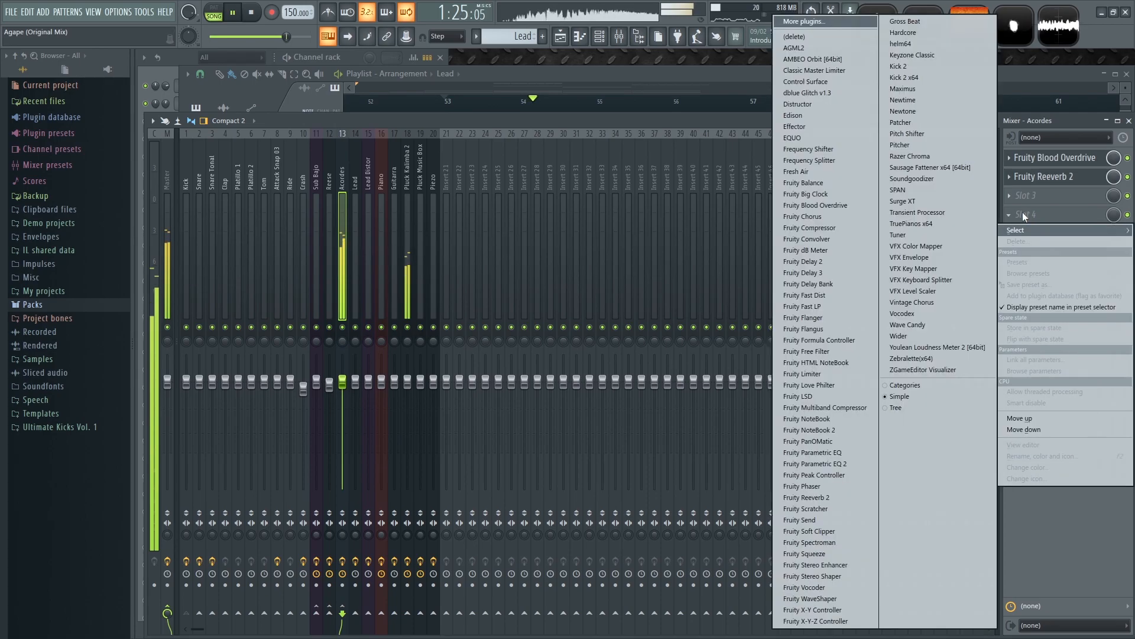
left_click(828, 307)
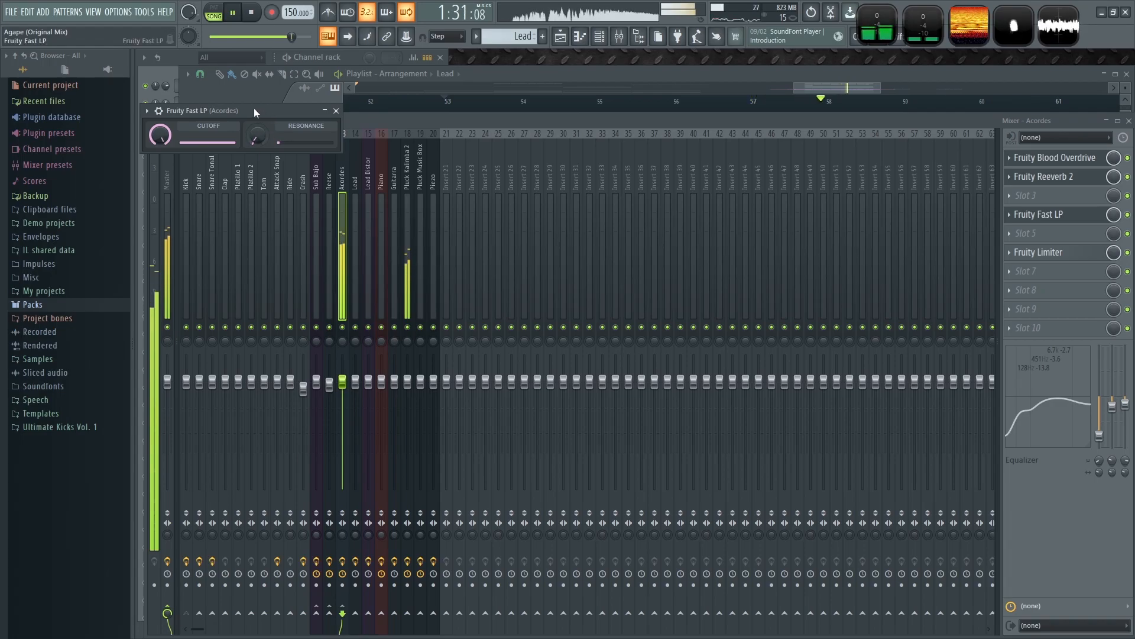
left_click_drag(255, 113, 666, 219)
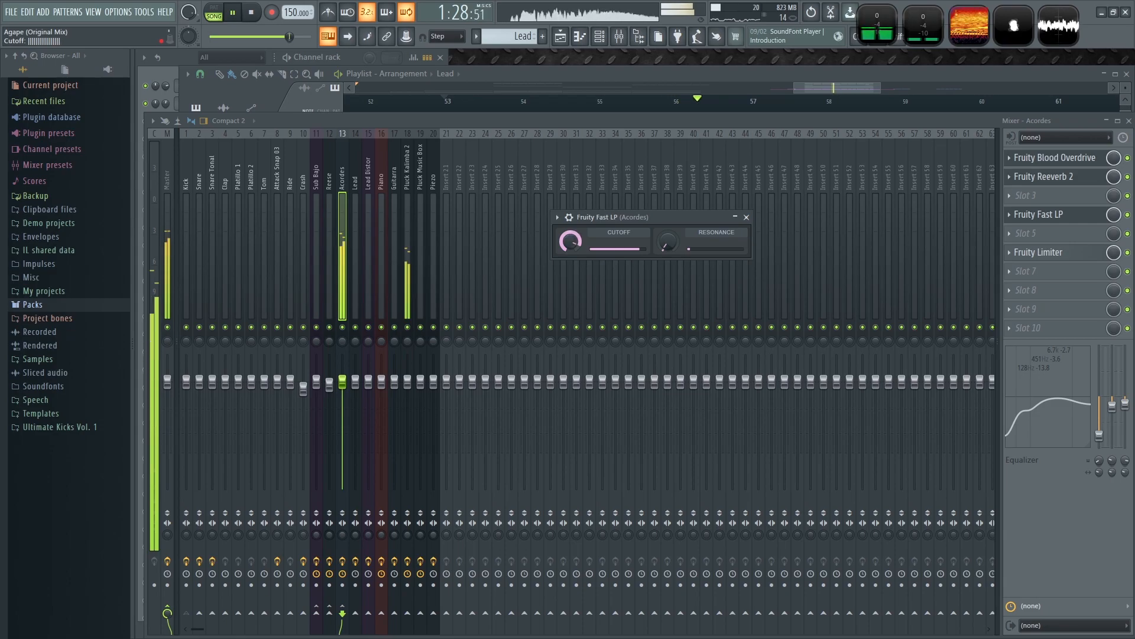
Step: Select bars 53 to 61 in the Playlist as the loop range and play the full drop with the mixer shown
left_click(566, 73)
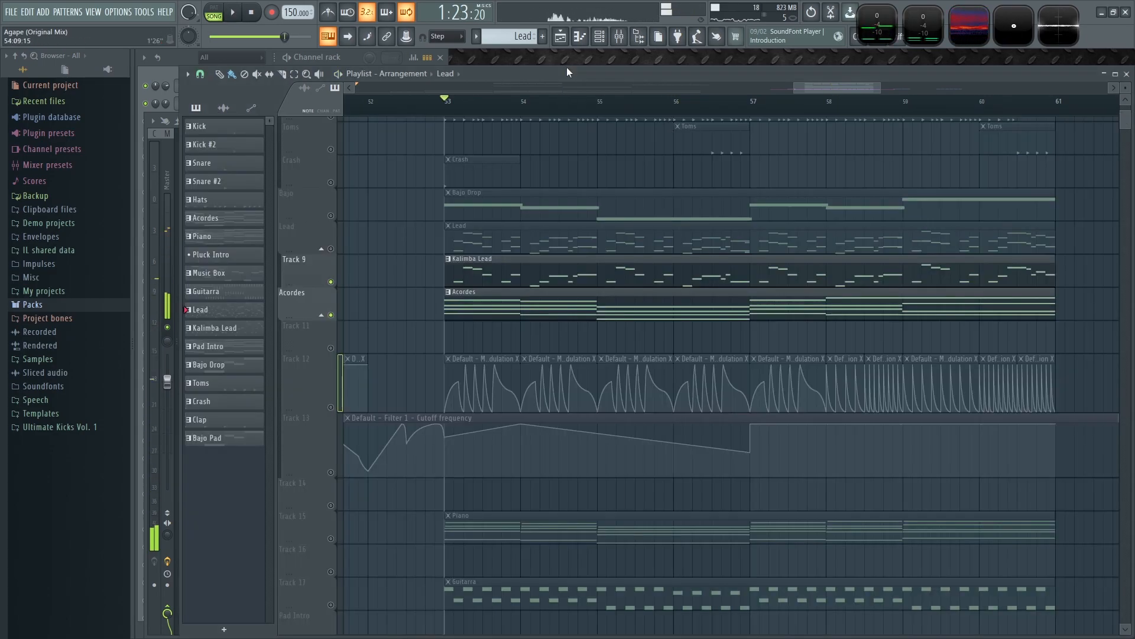
scroll(532, 400, "up", 4)
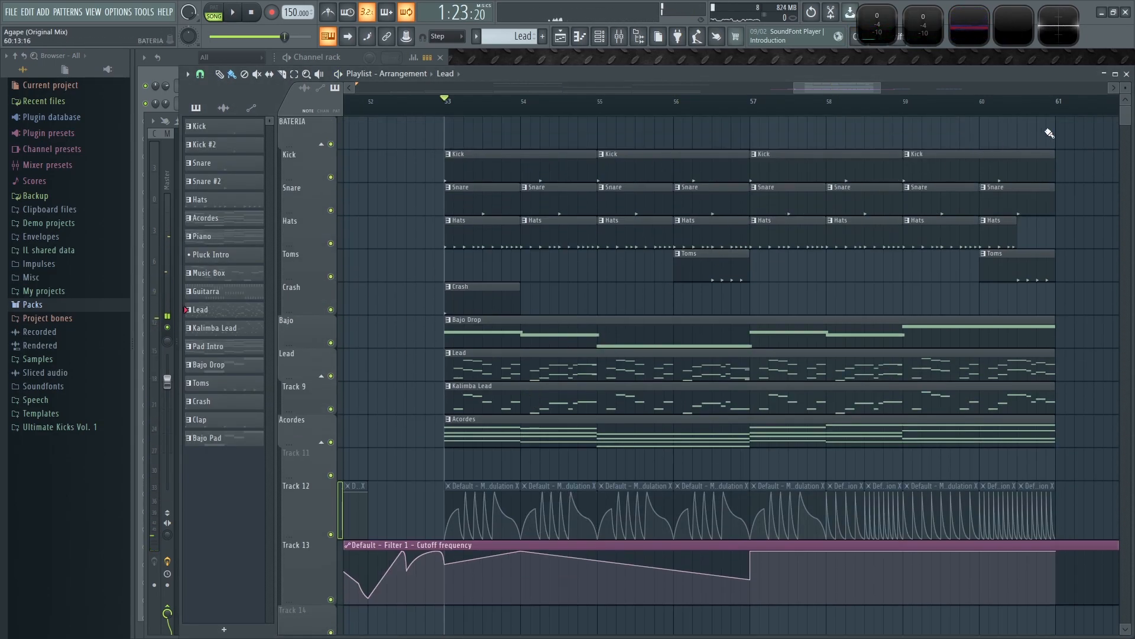
left_click_drag(1059, 110, 447, 104)
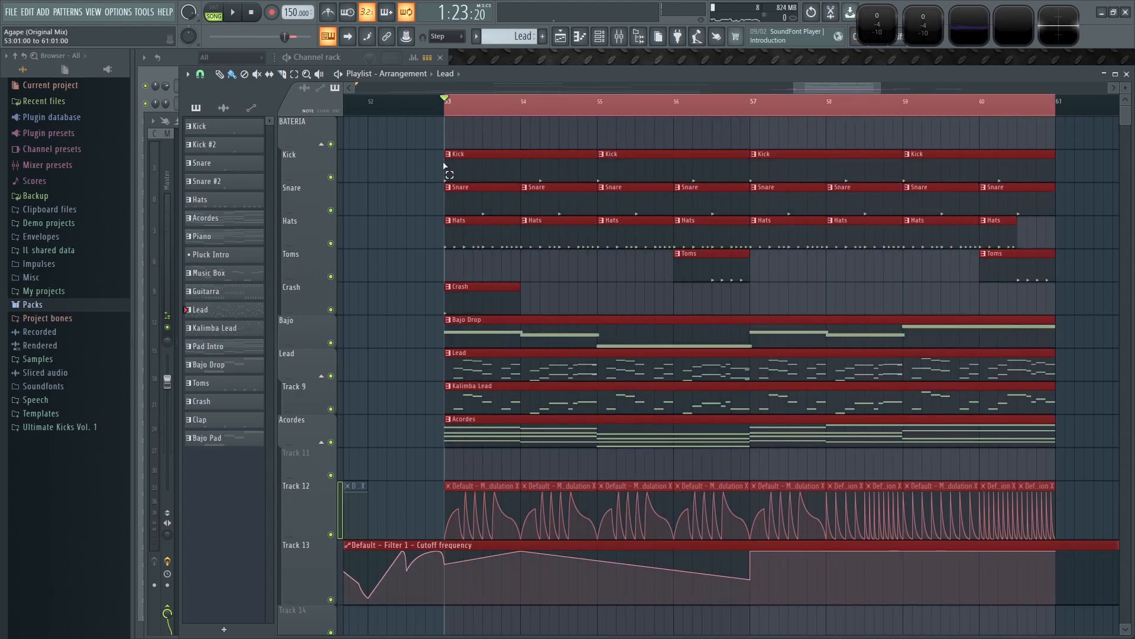
key("F9")
left_click(1062, 223)
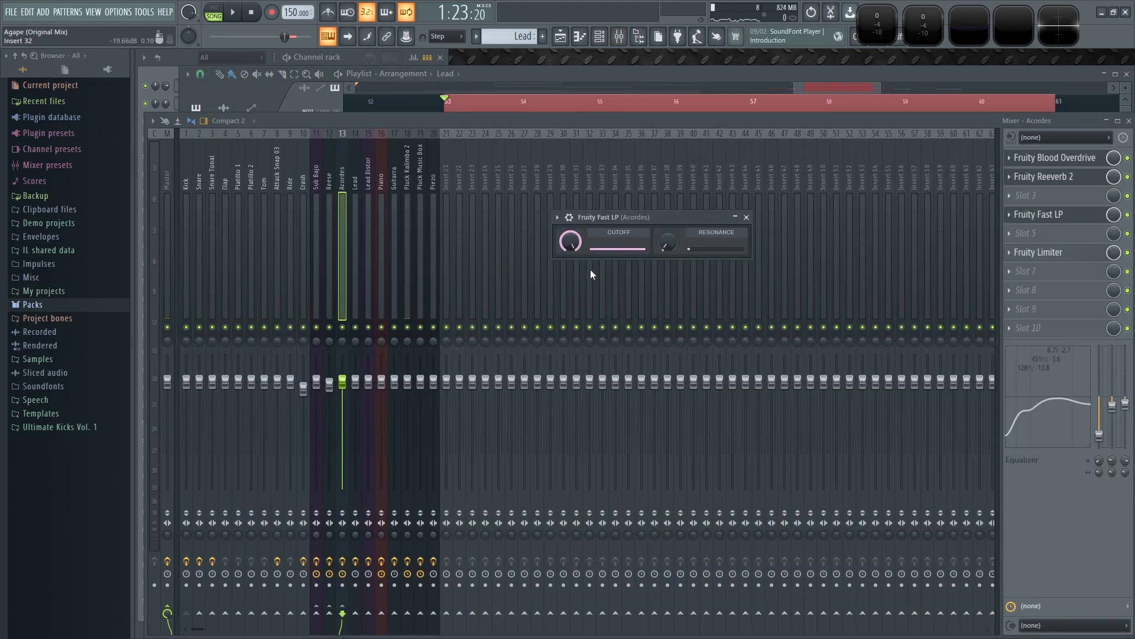
key("space")
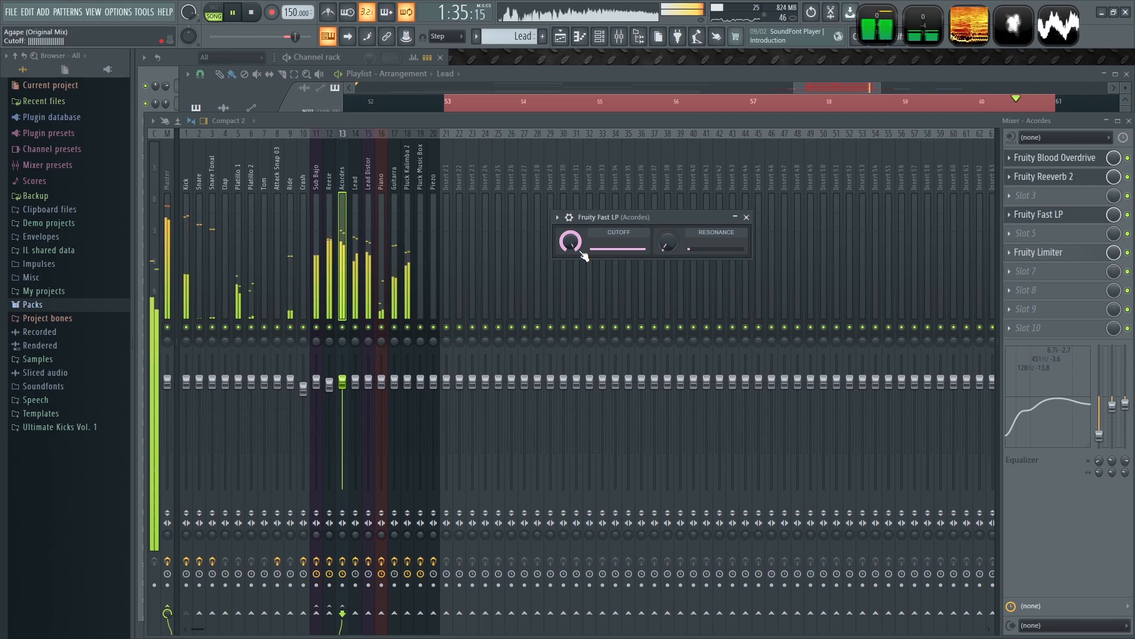
Step: Mute the Kalimba Lead track (Track 9) in the Playlist and play the drop
key("F5")
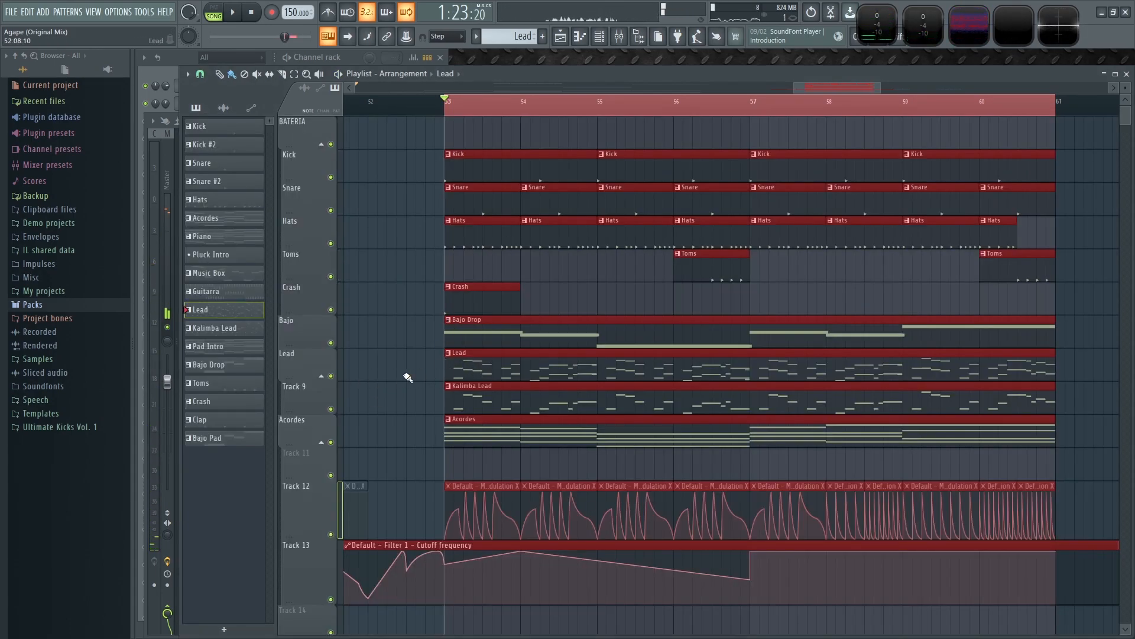
key("space")
left_click(330, 409)
left_click(455, 360)
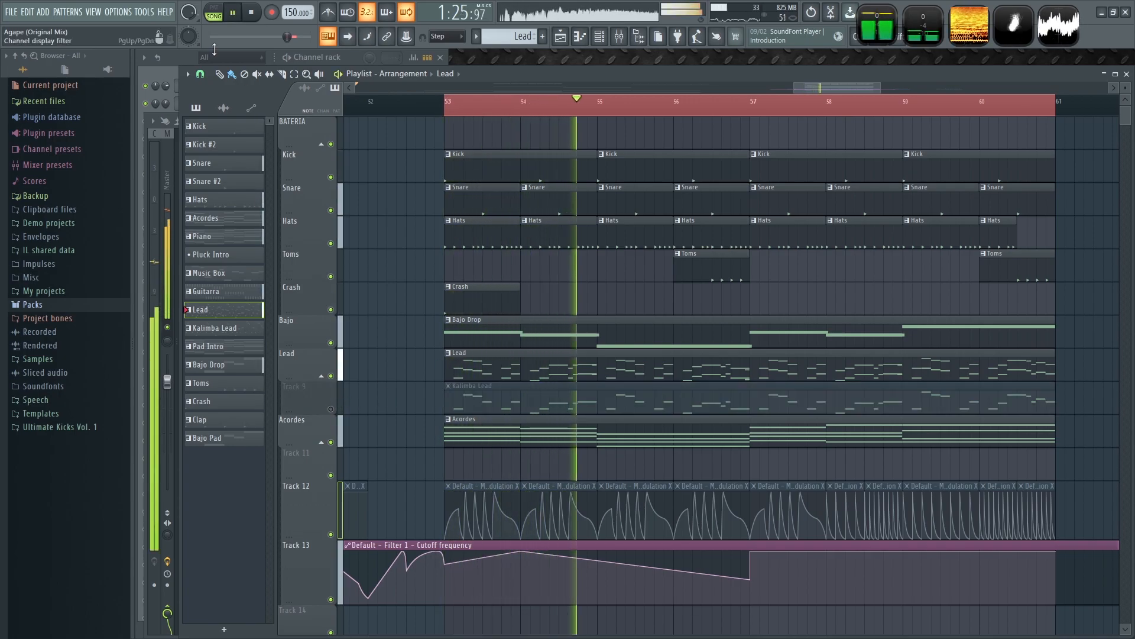
Step: Insert a Layer channel at the Lead channel in the Channel rack
left_click(178, 56)
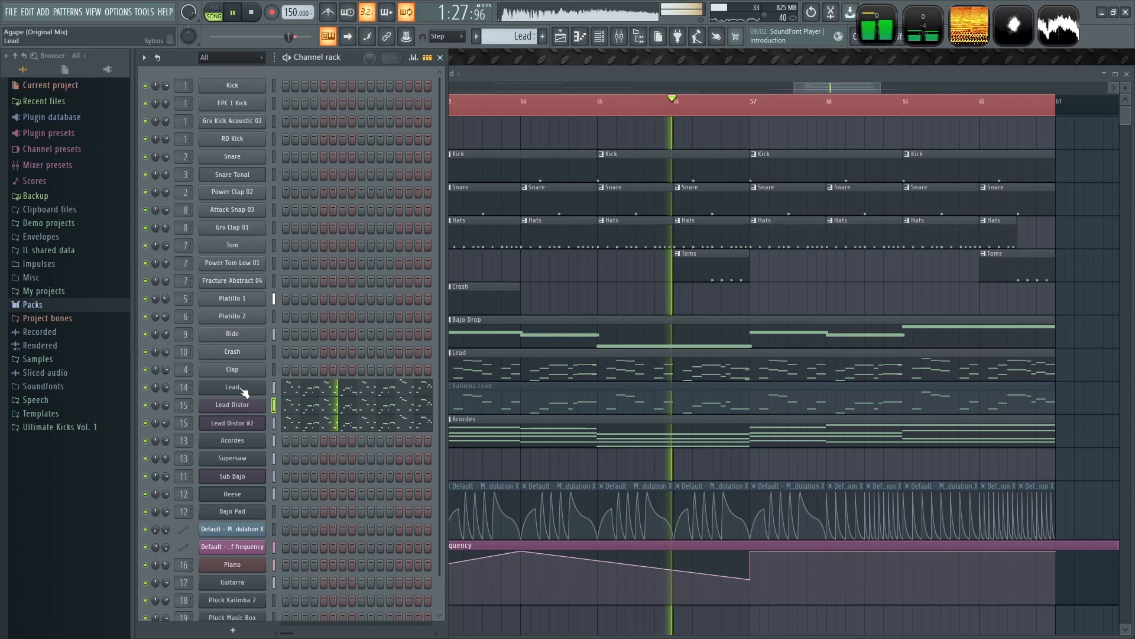
right_click(267, 383)
mouse_move(358, 466)
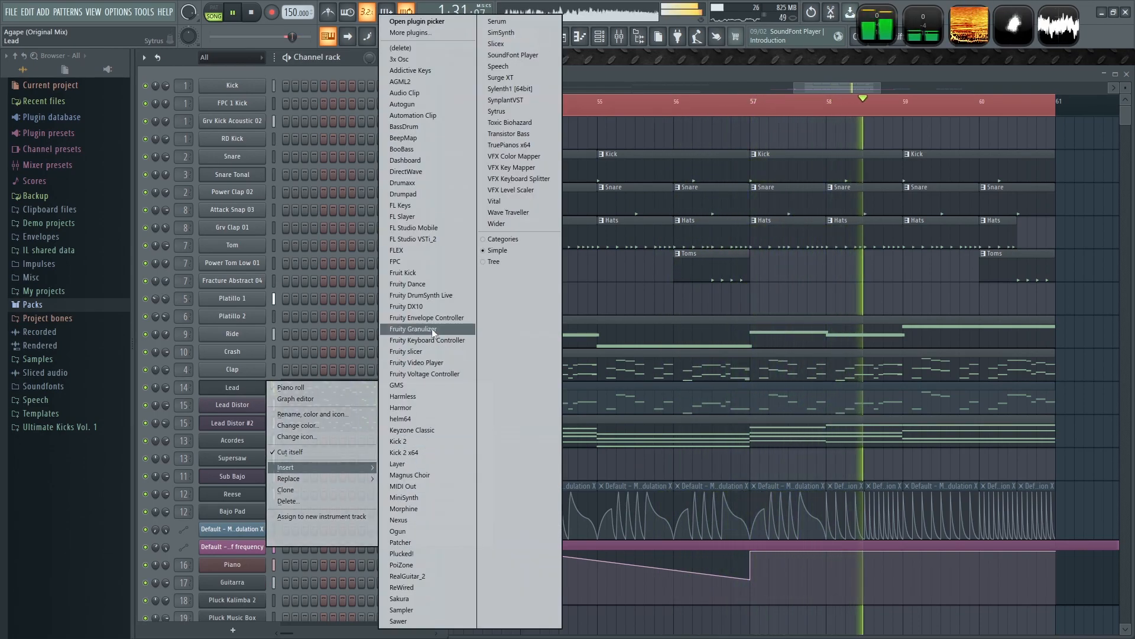
left_click(405, 463)
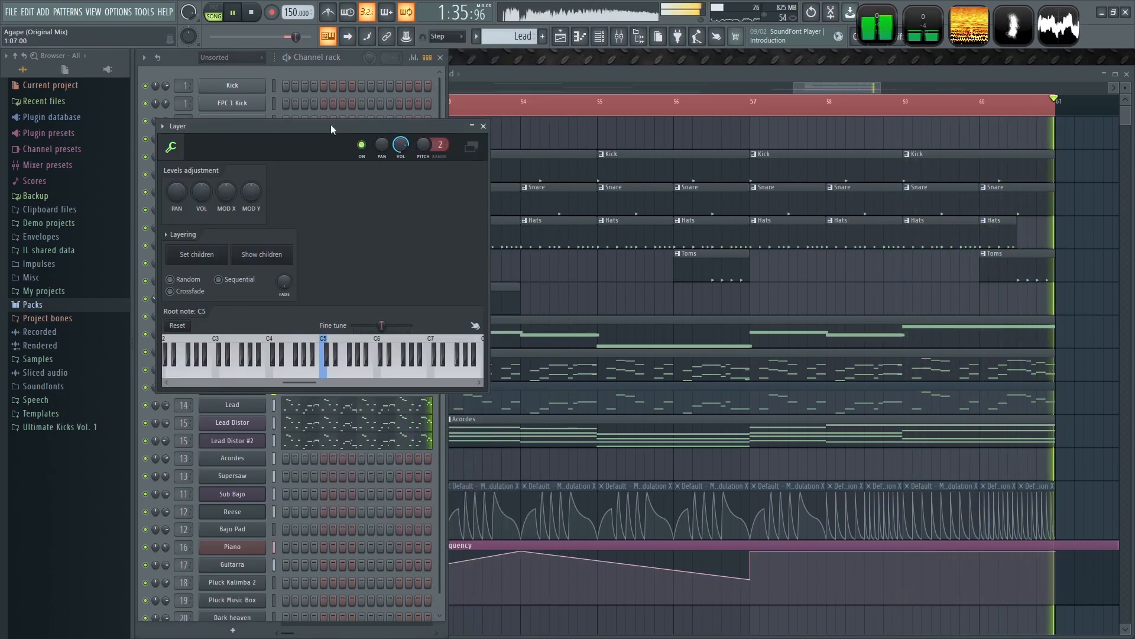
Step: Set Lead, Lead Distor and Lead Distor #2 as the Layer's children, then select only the Layer channel
left_click_drag(332, 125, 647, 74)
left_click(273, 442)
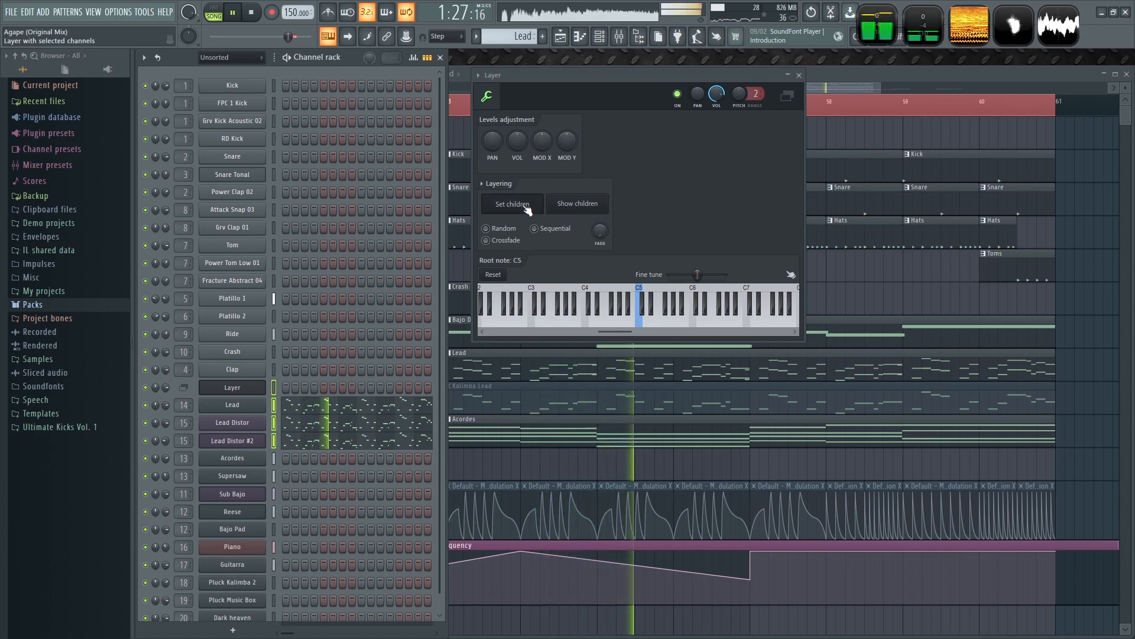
left_click(274, 387)
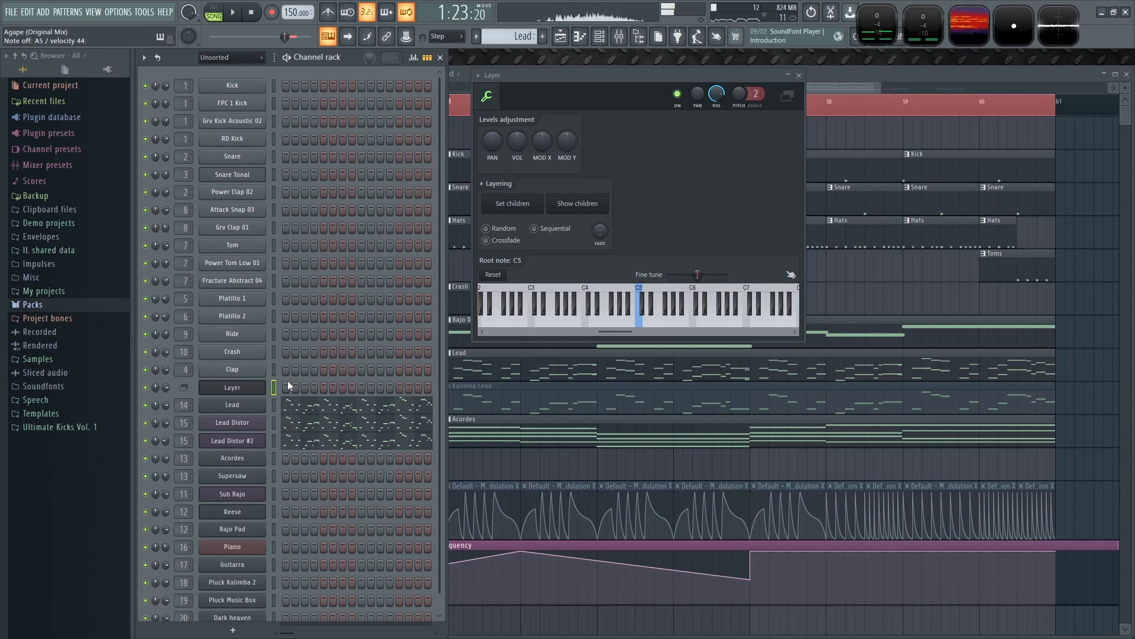
Step: Play the drop, mute the Lead track in the Playlist and bring the Channel rack back into view
key("space")
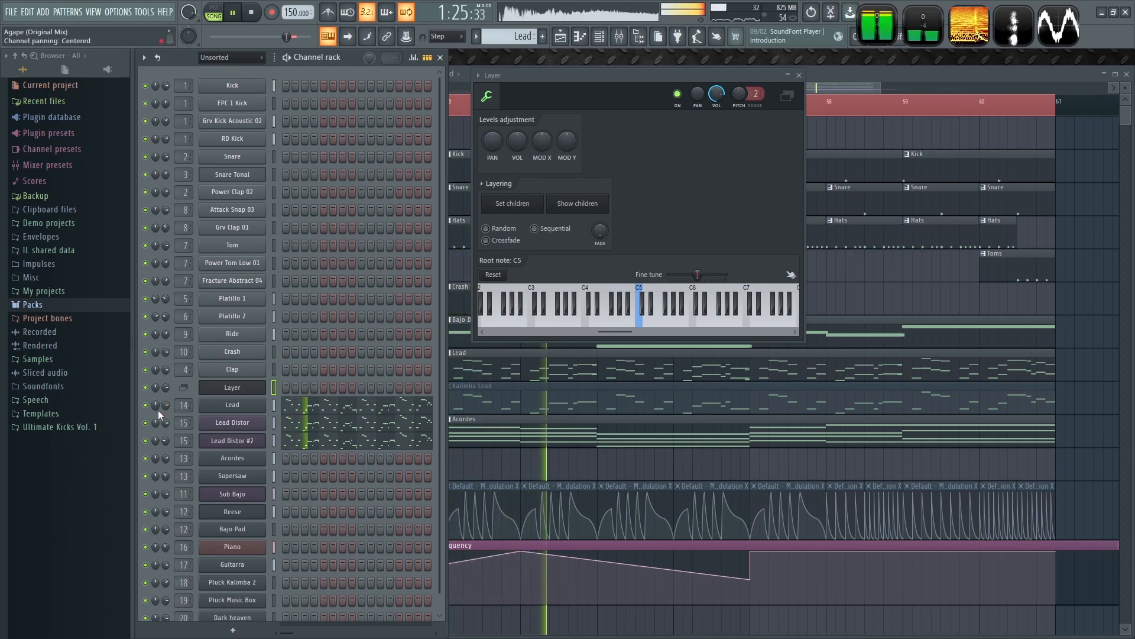
left_click(561, 461)
scroll(564, 463, "down", 2)
left_click(331, 376)
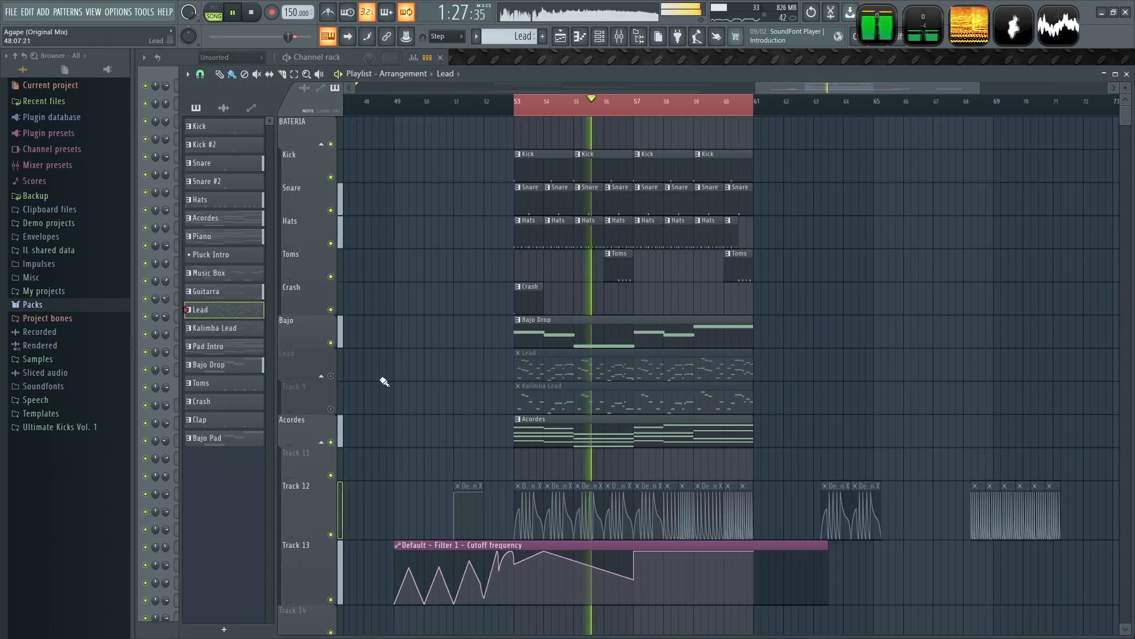
scroll(678, 375, "up", 1)
left_click(206, 57)
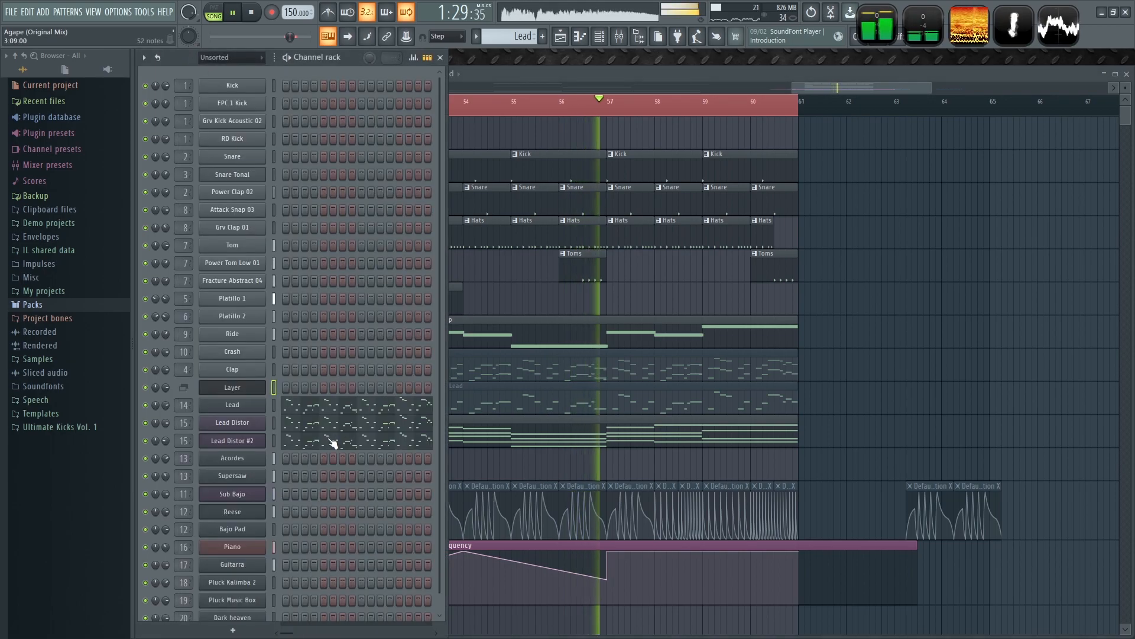
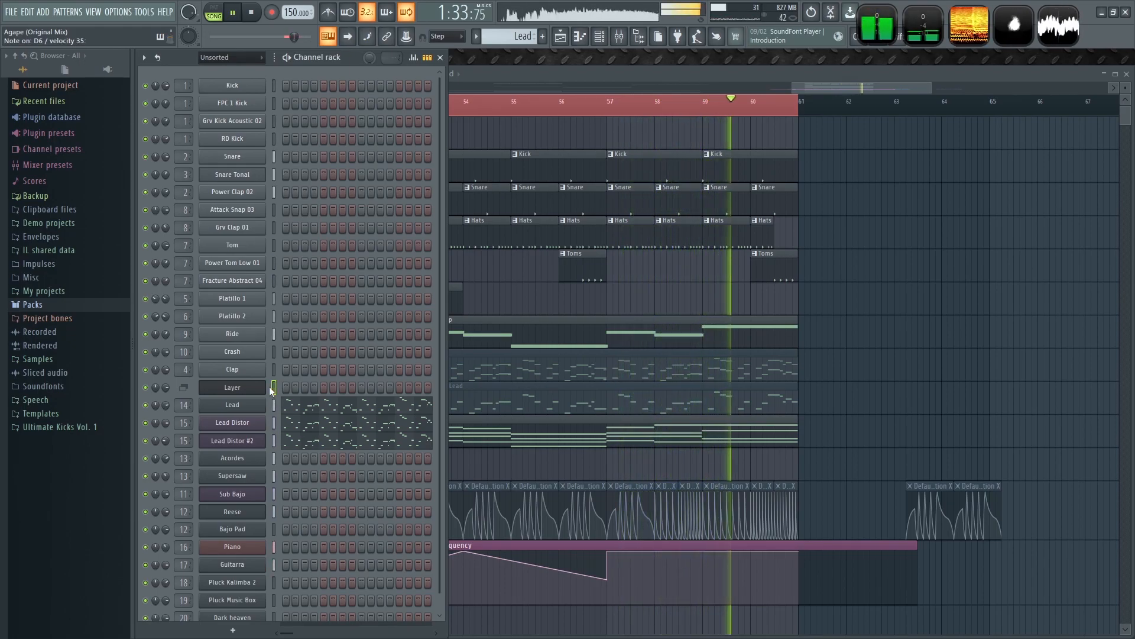
Step: Solo the Acordes track in the Playlist, play the looped drop and stop playback
right_click(1056, 373)
scroll(427, 407, "up", 2)
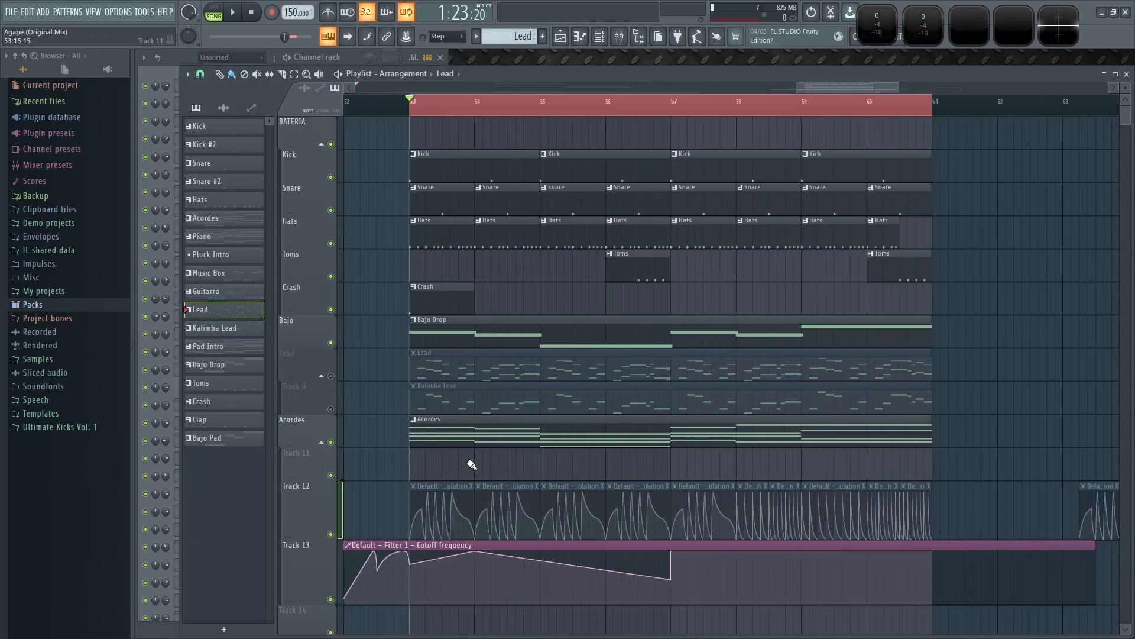
scroll(505, 402, "down", 3)
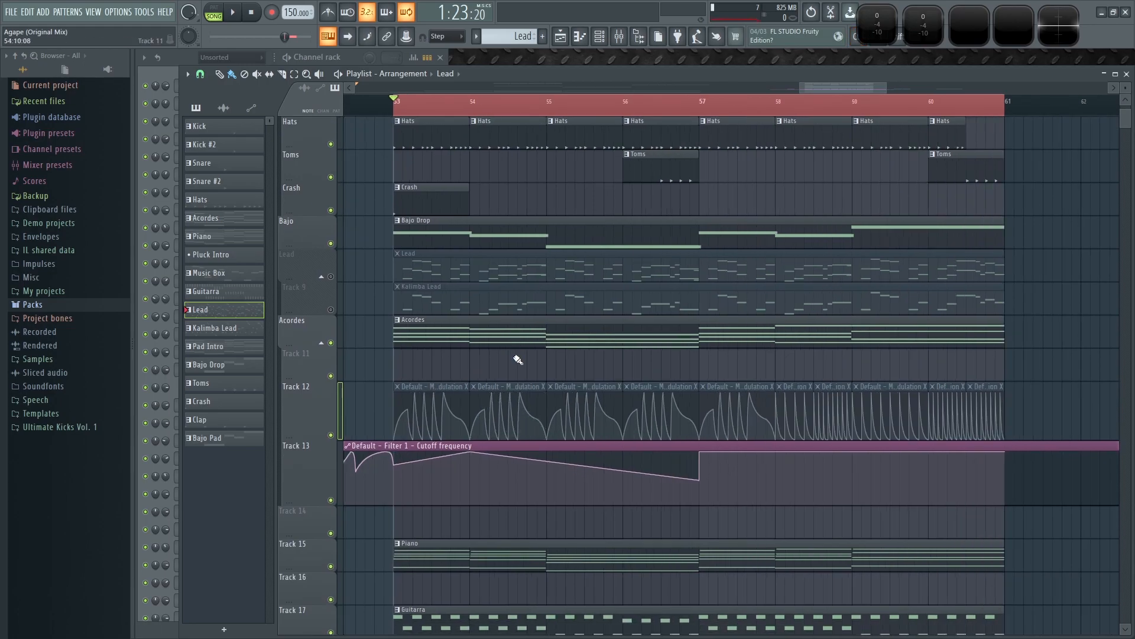
left_click_drag(465, 355, 453, 352)
right_click(331, 340)
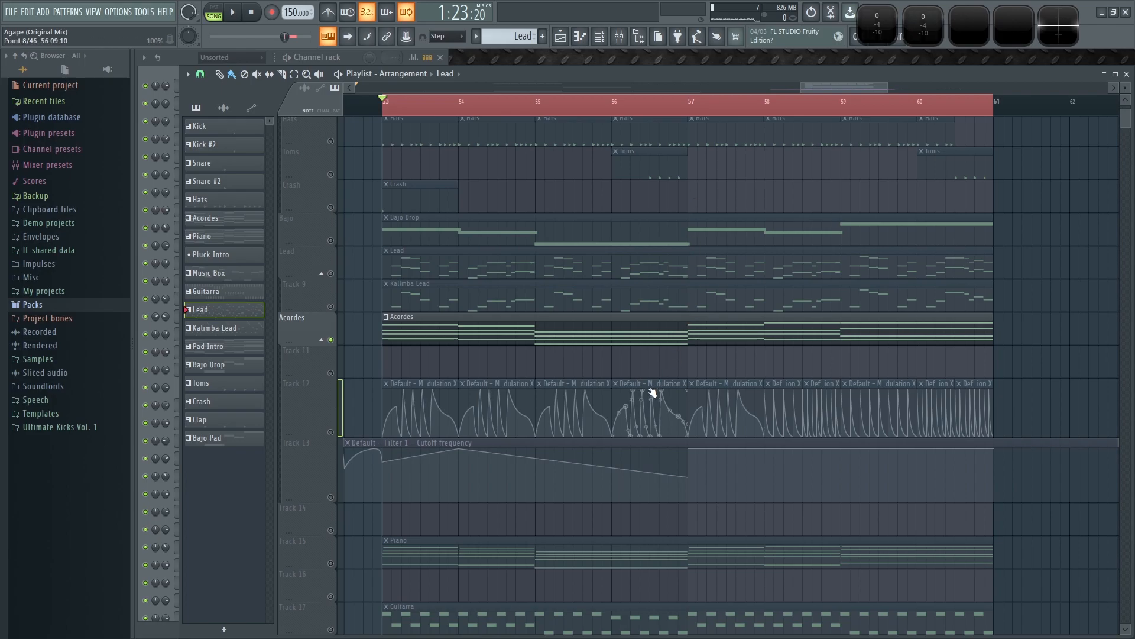
key("space")
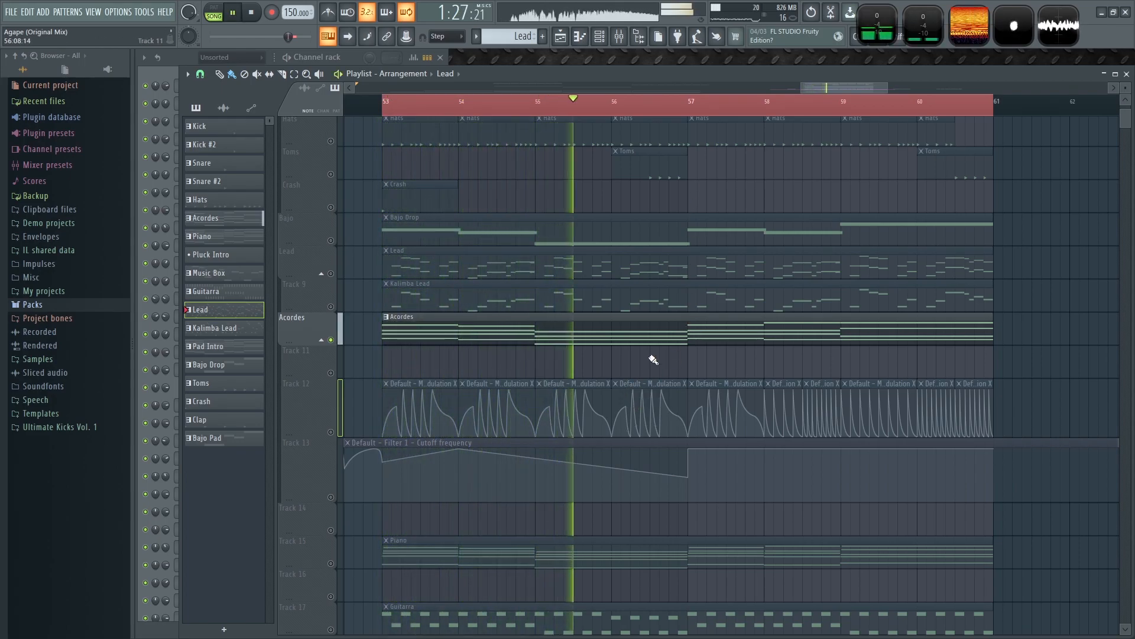
key("space")
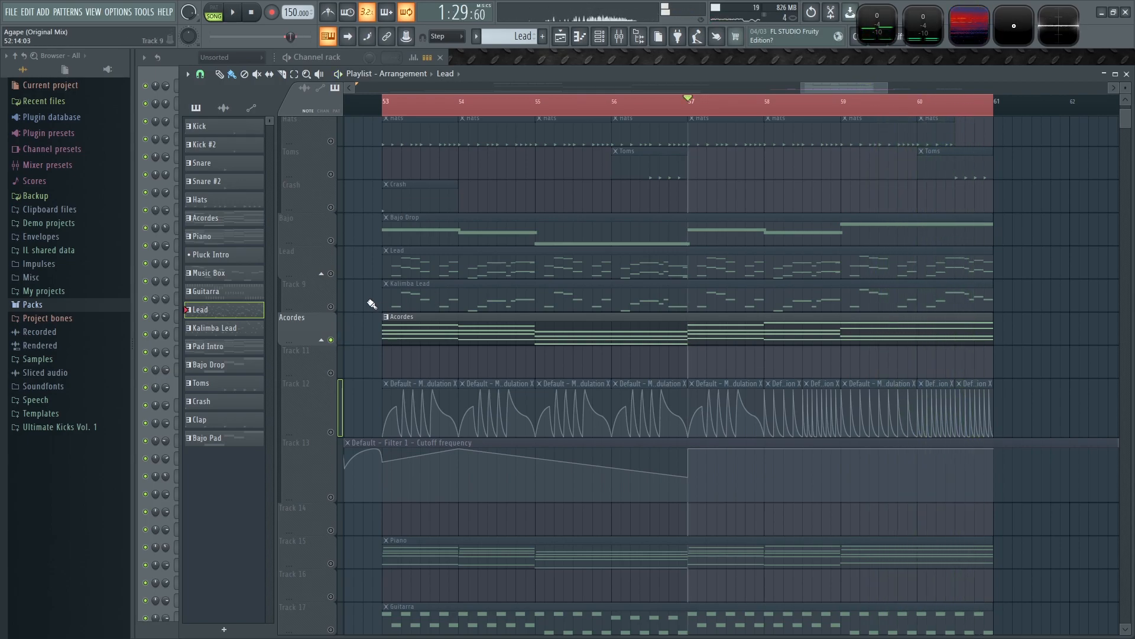
Step: Solo the Lead track in the Playlist and listen to its pattern over the looped section
right_click(332, 274)
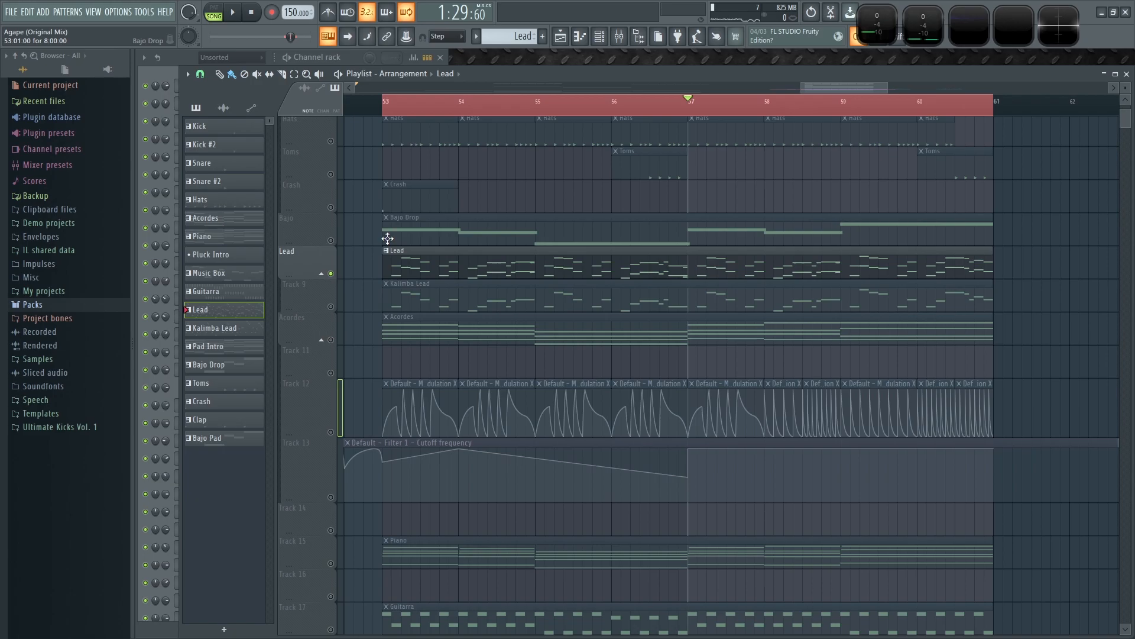
scroll(391, 177, "up", 2)
key("space")
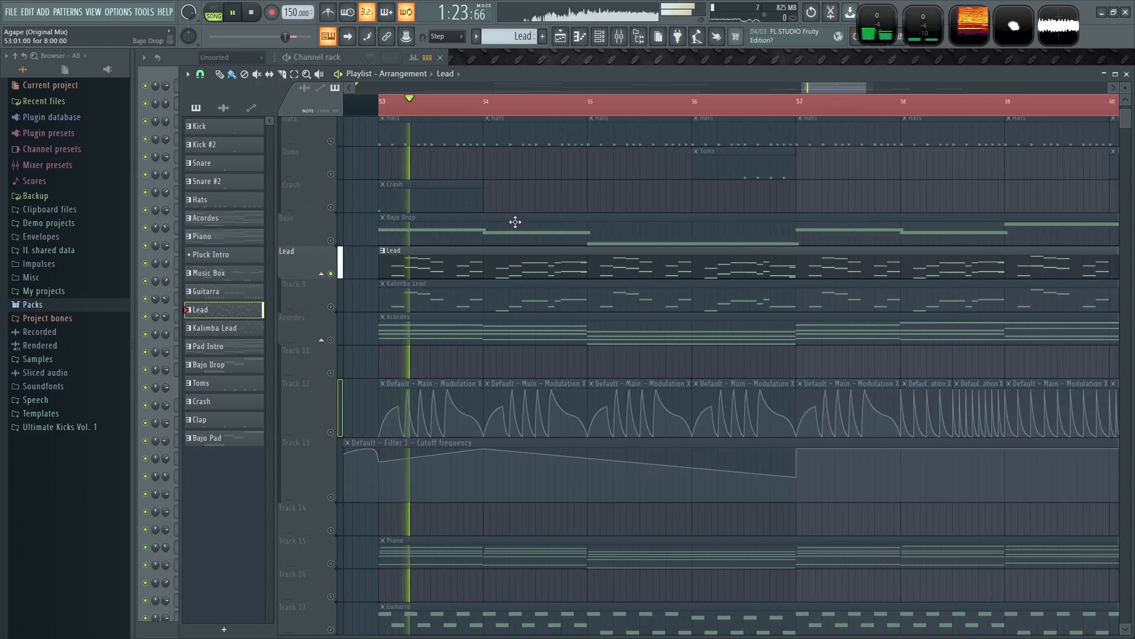
scroll(663, 355, "down", 2)
scroll(673, 363, "up", 1)
scroll(674, 363, "down", 1)
scroll(680, 367, "up", 2)
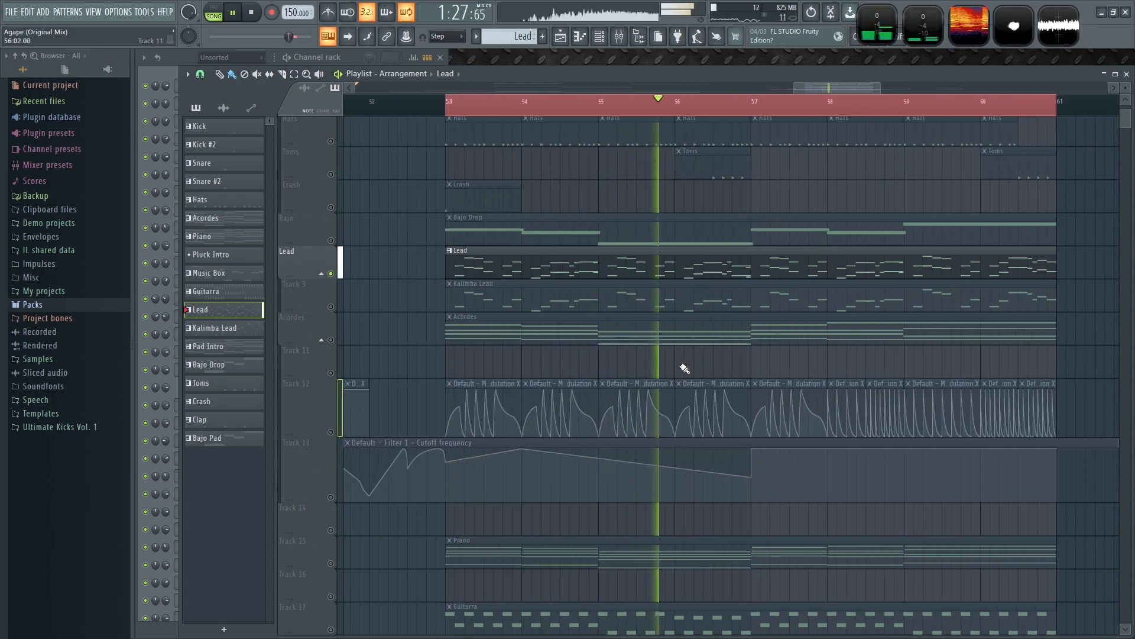
left_click_drag(724, 360, 694, 360)
key("space")
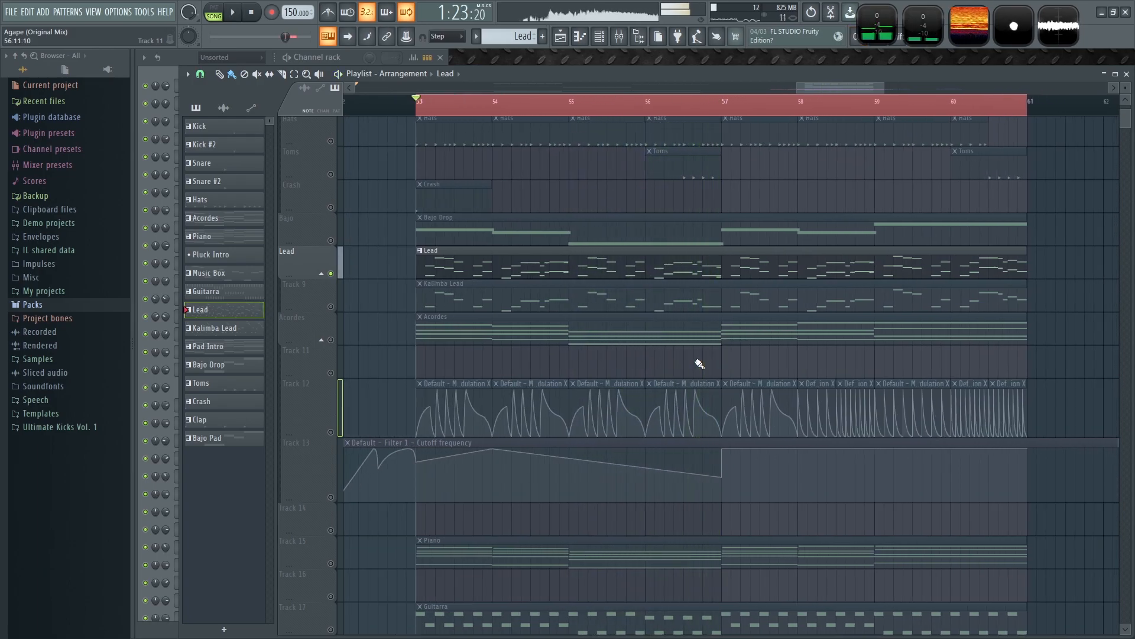
scroll(690, 369, "up", 1)
scroll(690, 368, "down", 1)
left_click_drag(691, 369, 686, 369)
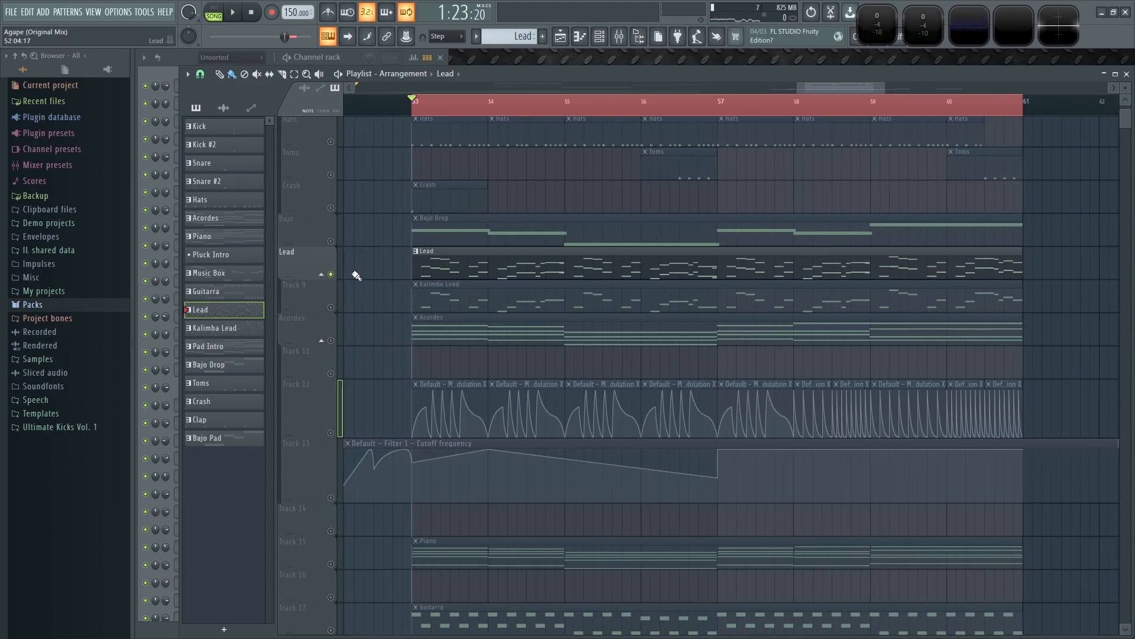
Step: Turn off the solo, mute only the Lead track and play the drop with Kalimba Lead included
right_click(331, 275)
left_click(332, 275)
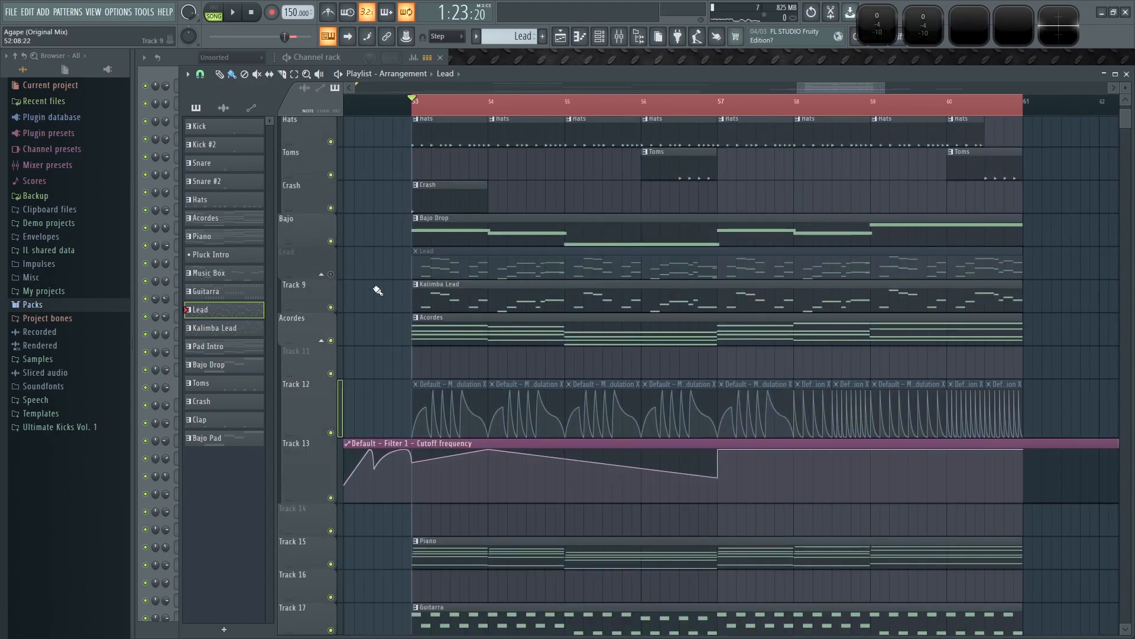
key("space")
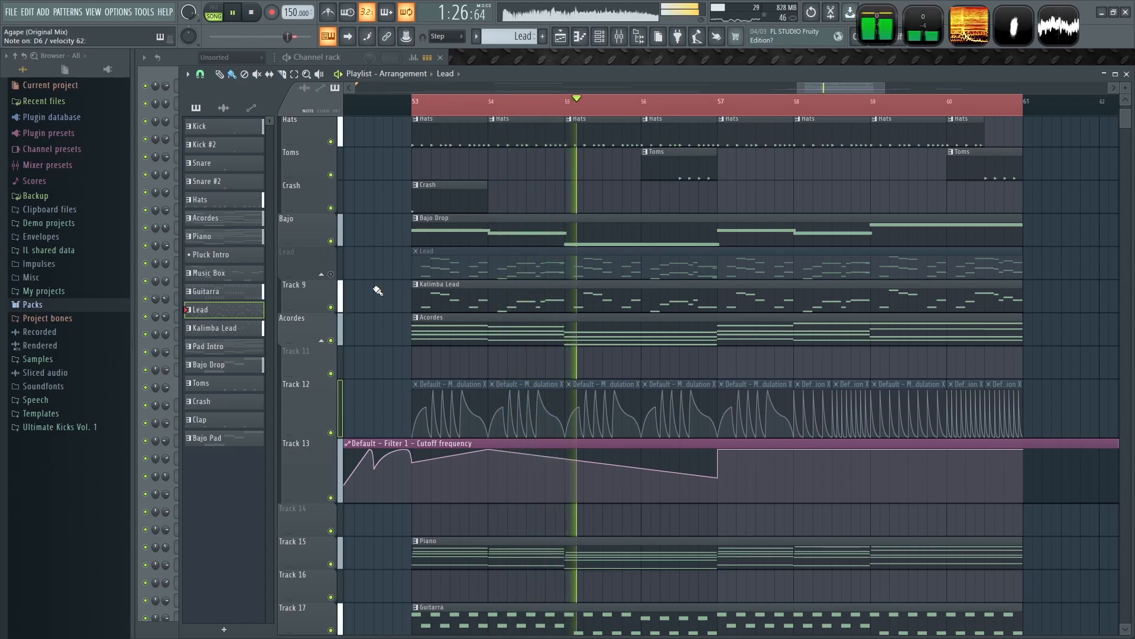
key("space")
key("space")
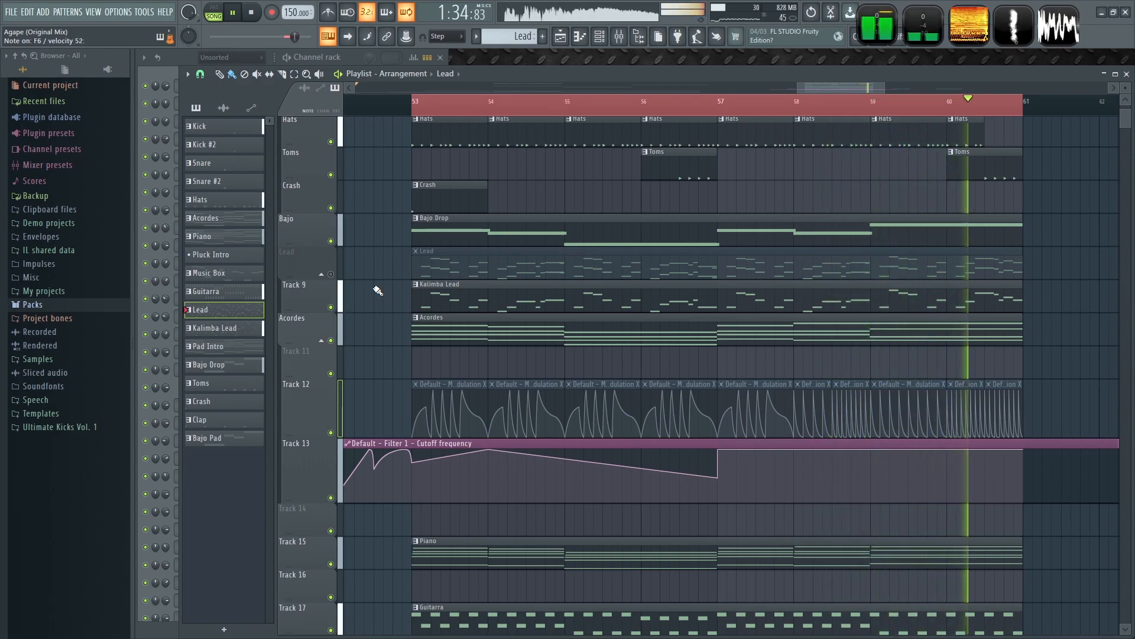
key("space")
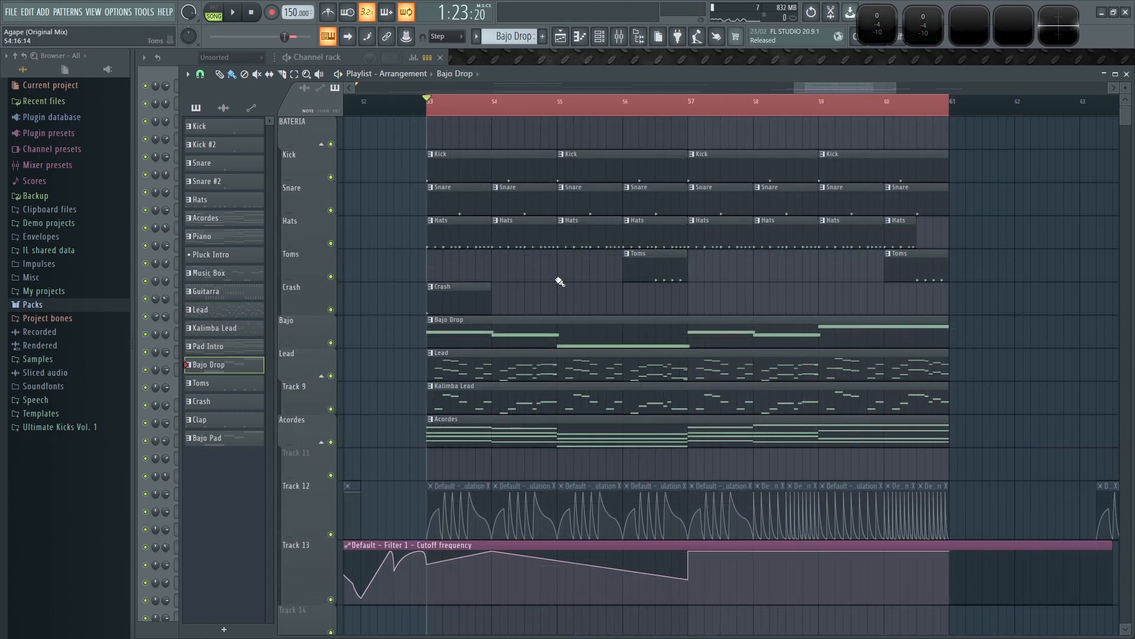
Step: Solo the Lead, Track 9 and Acordes tracks in turn to hear each one alone
scroll(523, 283, "up", 2)
scroll(467, 328, "down", 3)
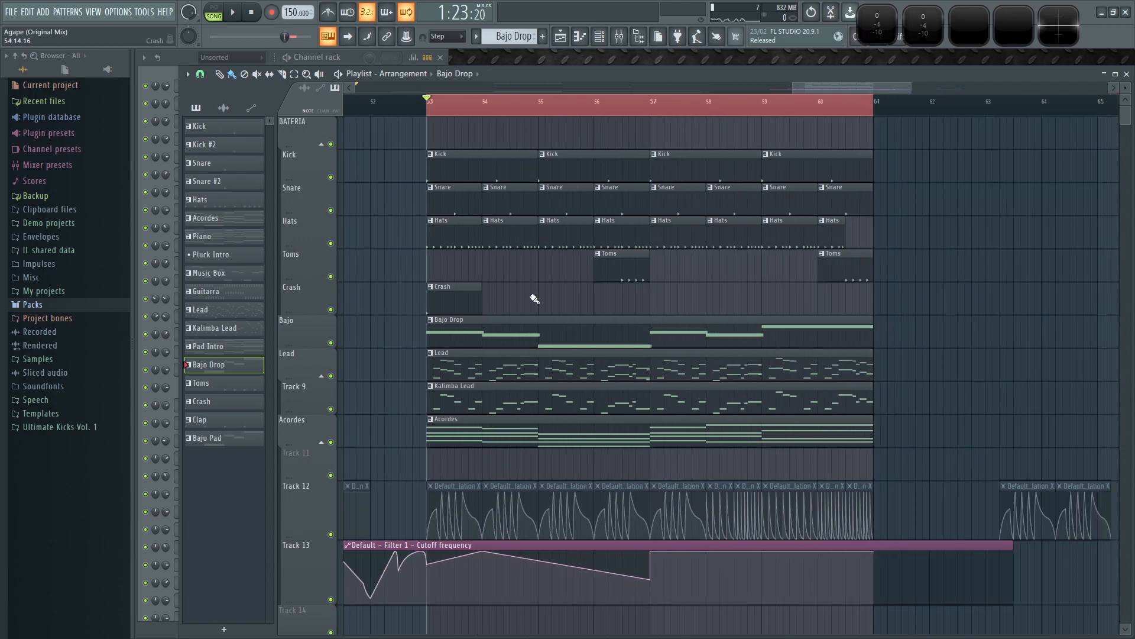
scroll(433, 301, "down", 3)
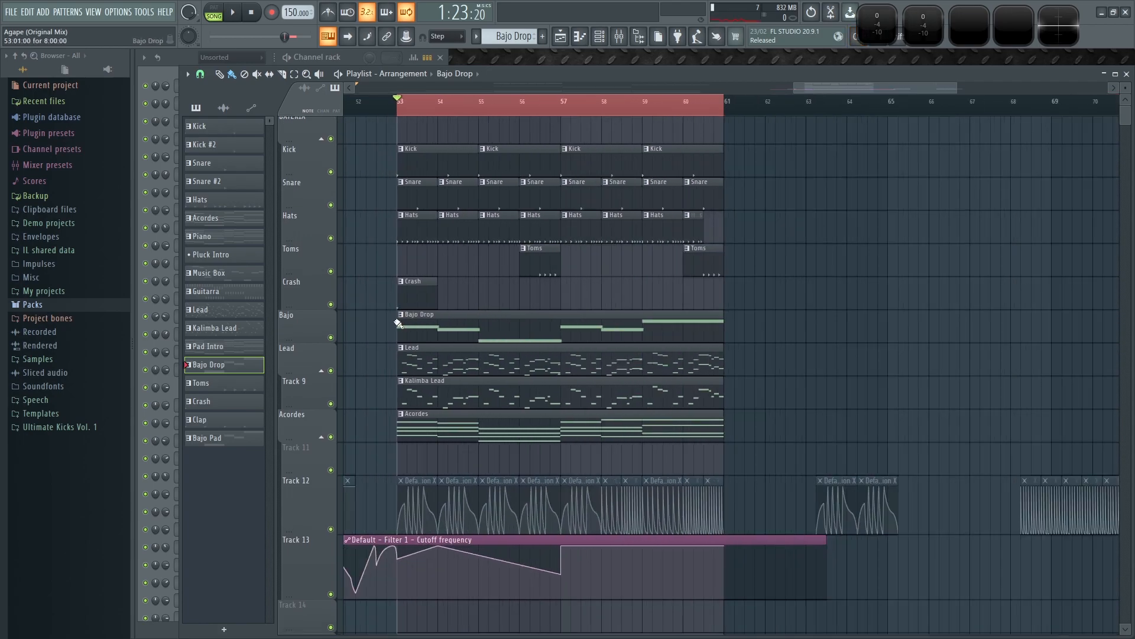
scroll(395, 334, "up", 2)
right_click(332, 371)
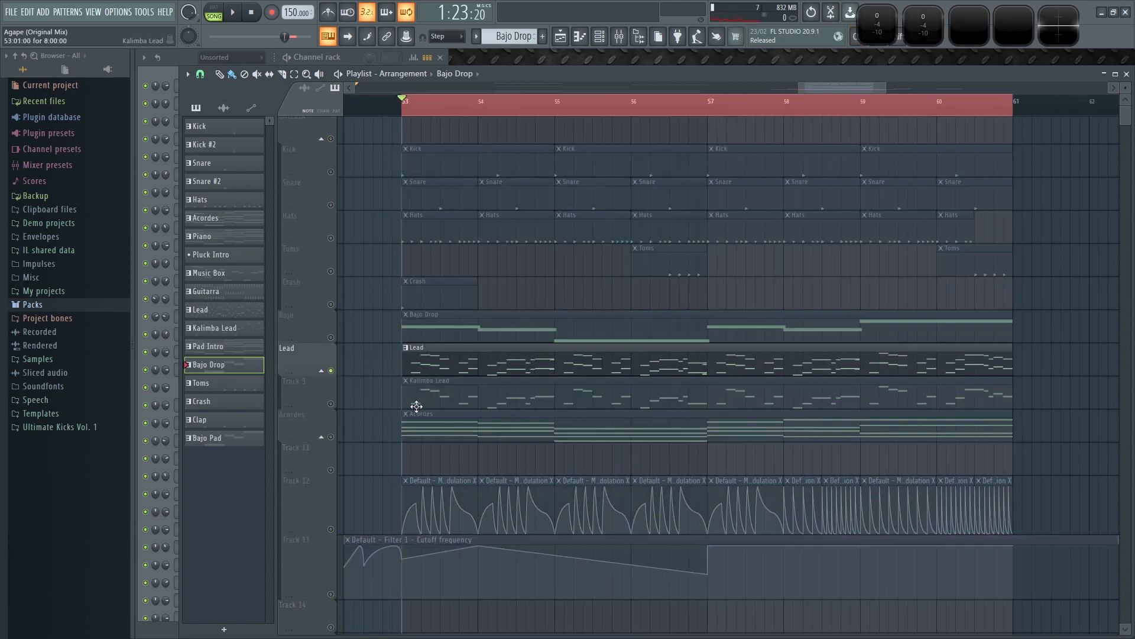
right_click(330, 404)
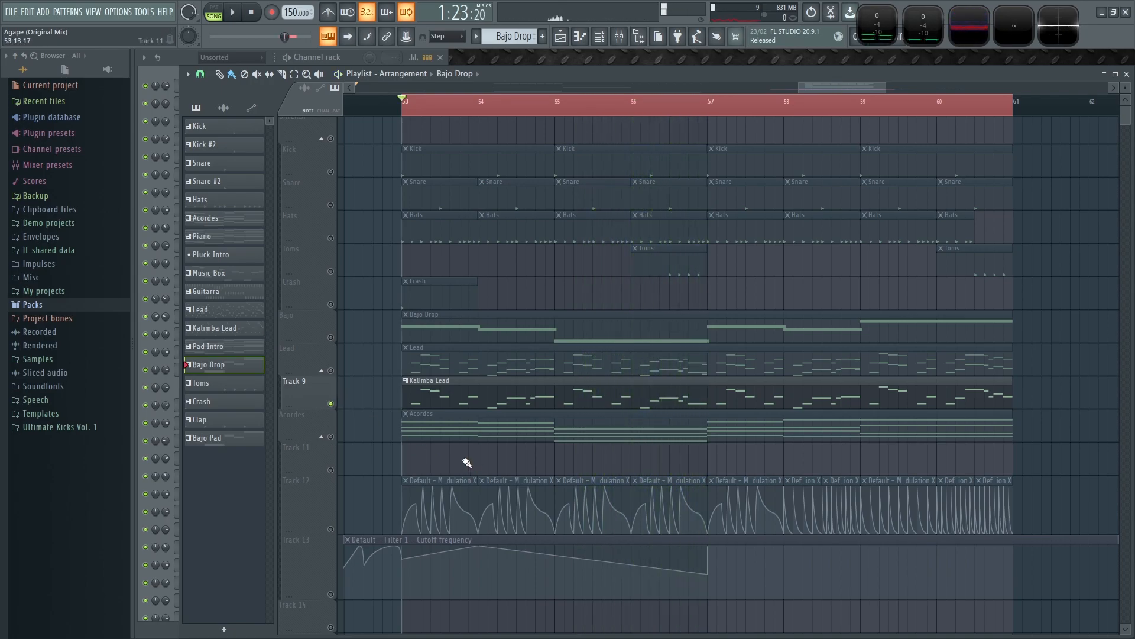
key("space")
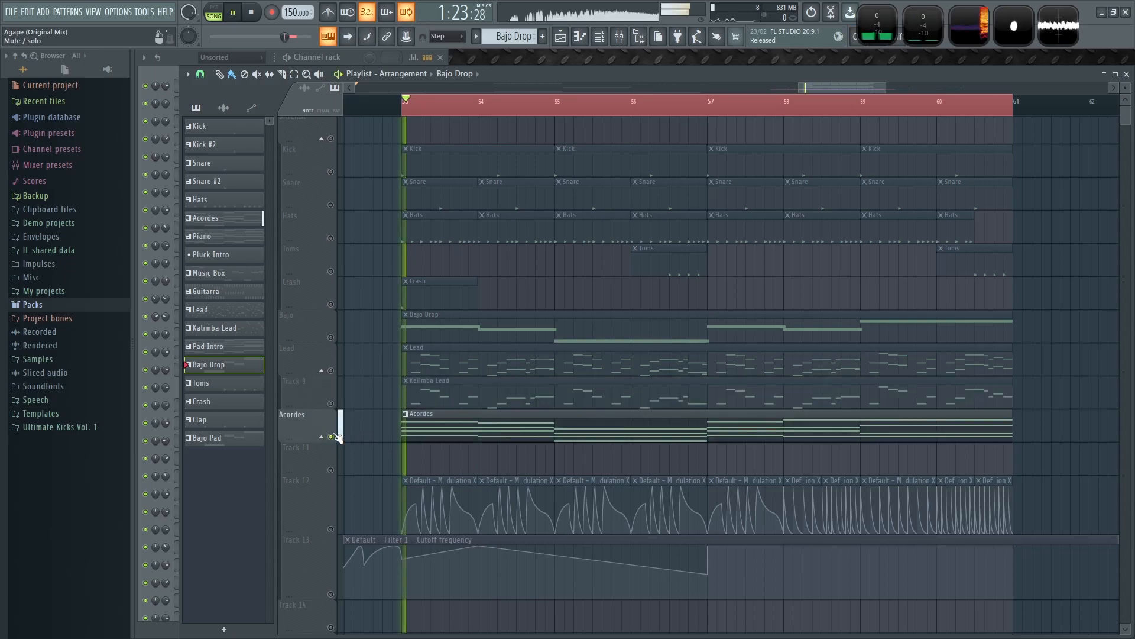
Step: Open the Supersaw channel of the Acordes pattern in Sytrus and show its detailed channel settings
scroll(427, 455, "down", 2, "ctrl")
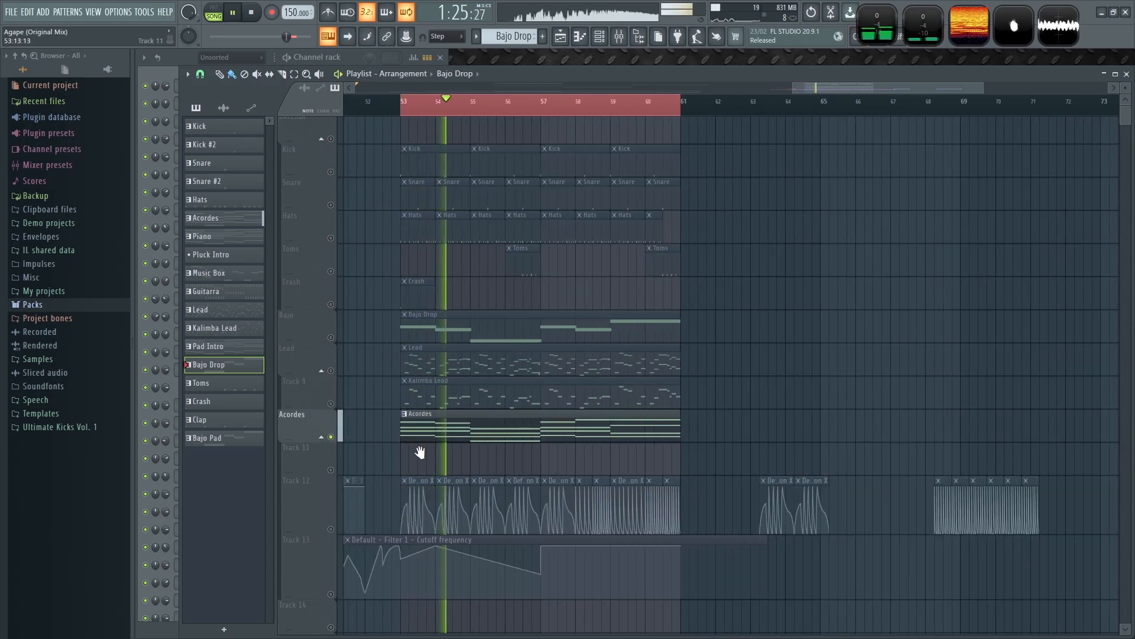
left_click(413, 417)
left_click(186, 59)
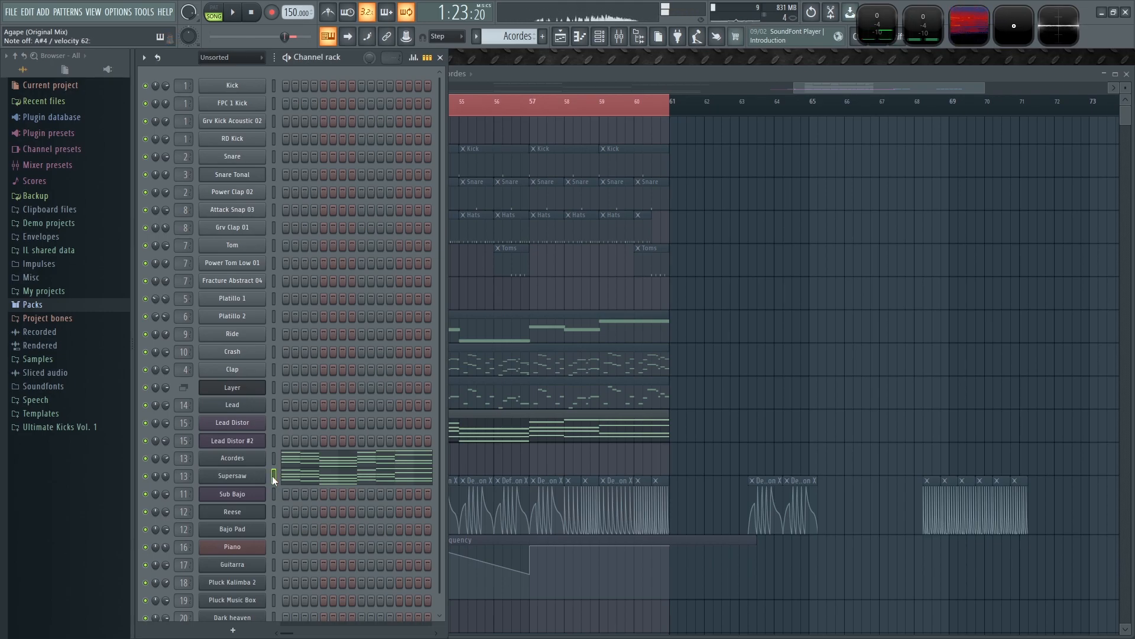
left_click(260, 476)
left_click_drag(528, 224, 613, 196)
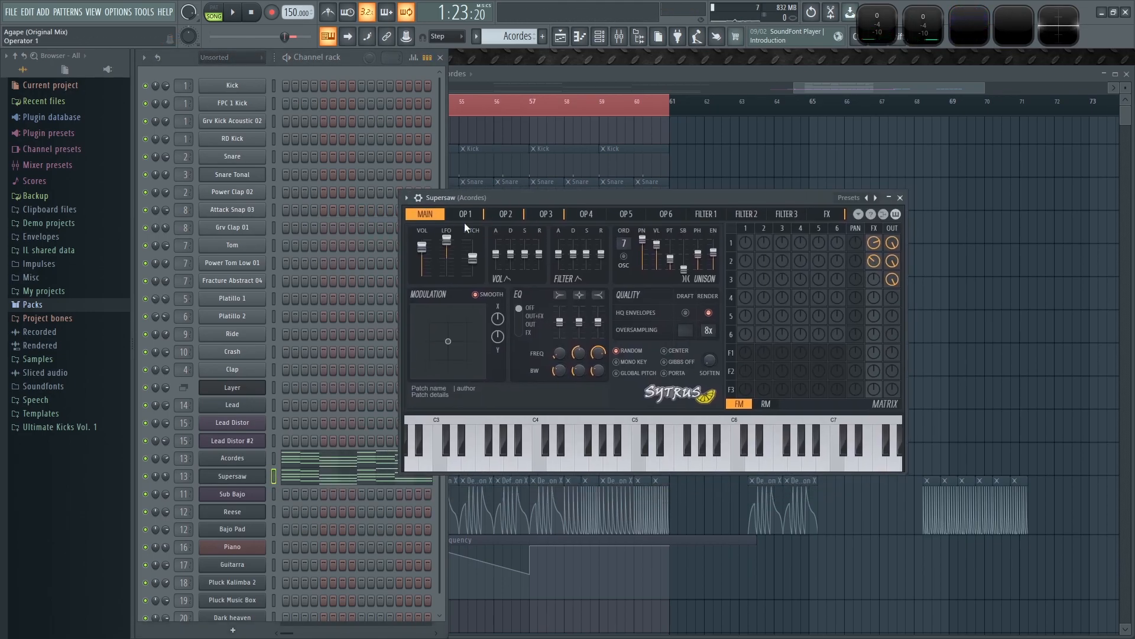
left_click(418, 197)
left_click_drag(463, 213, 478, 211)
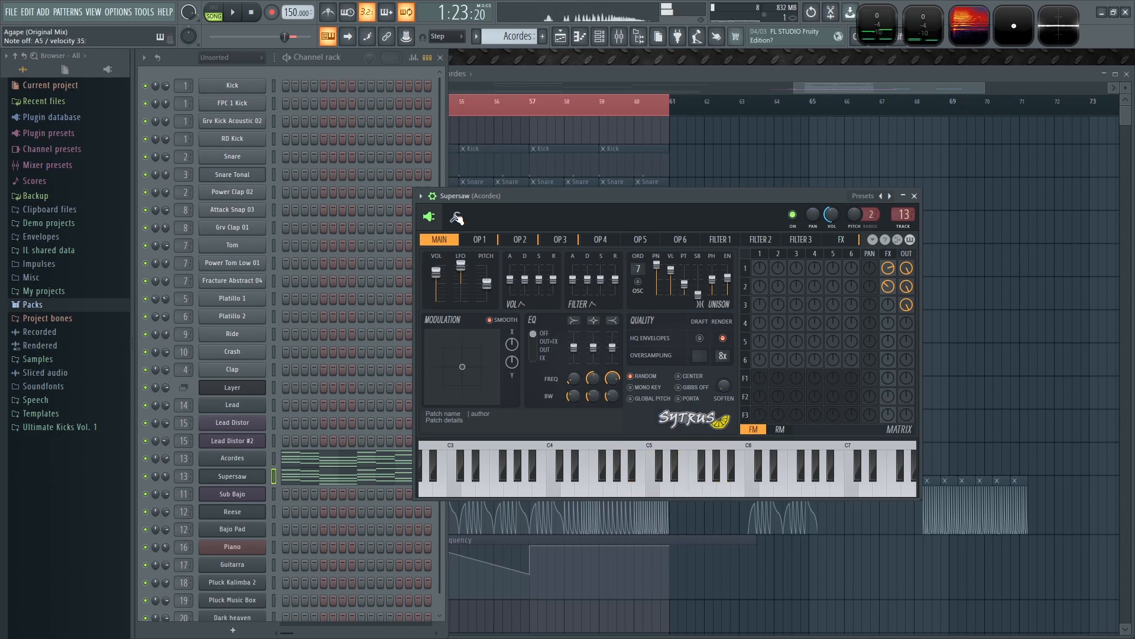
right_click(823, 159)
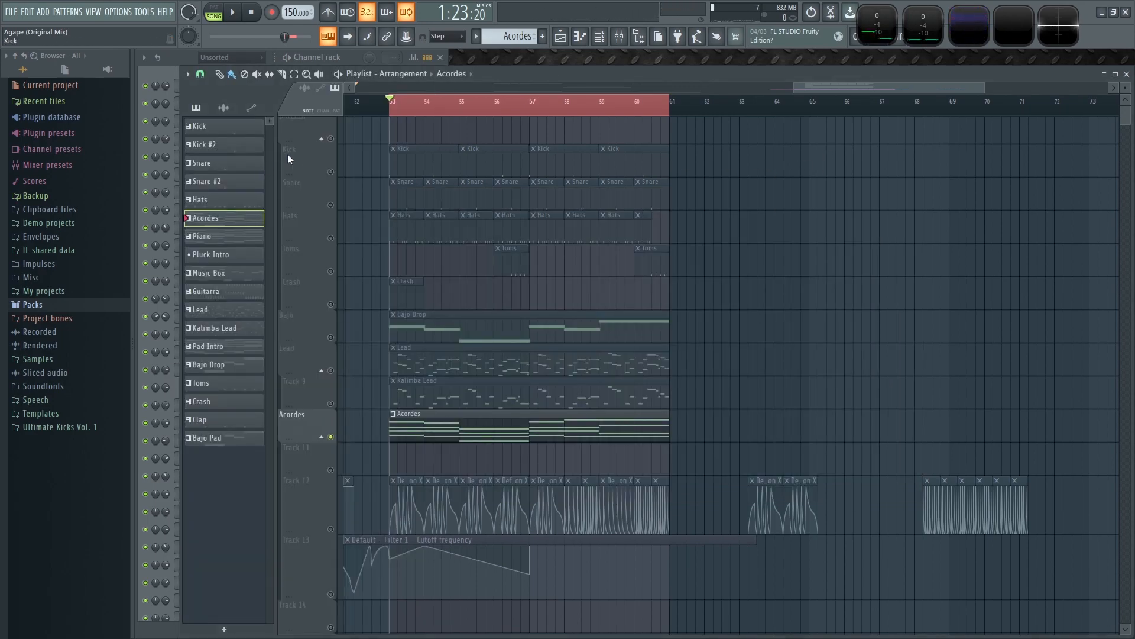
Step: Solo the BATERIA drum group, play the looped drop and unmute Track 9 to bring in the Kalimba Lead
right_click(332, 140)
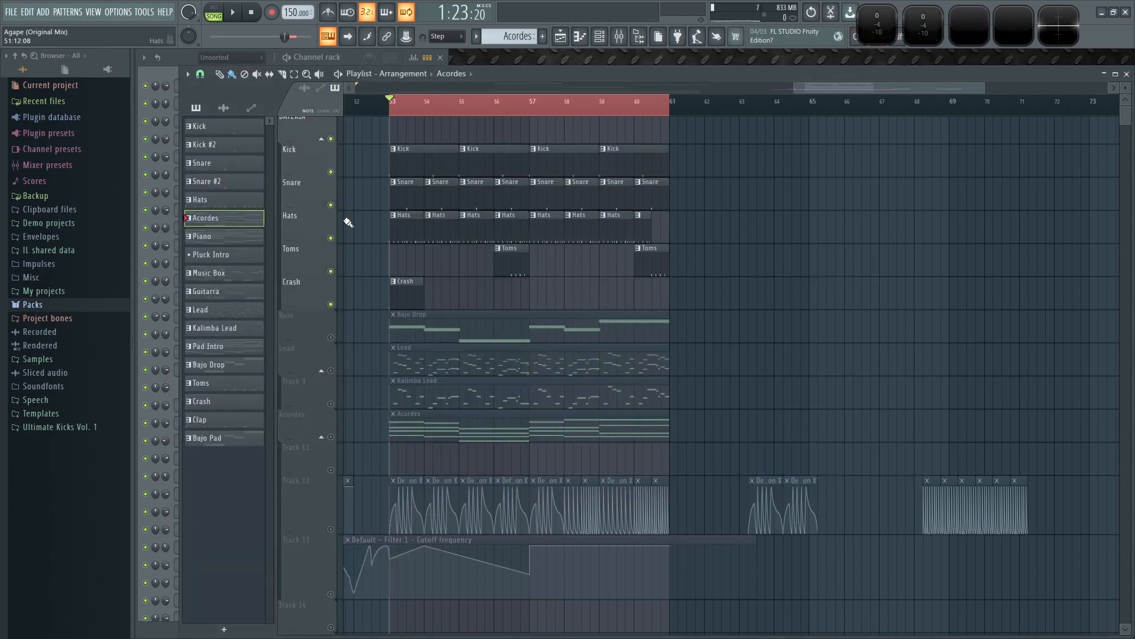
key("space")
scroll(351, 237, "up", 1)
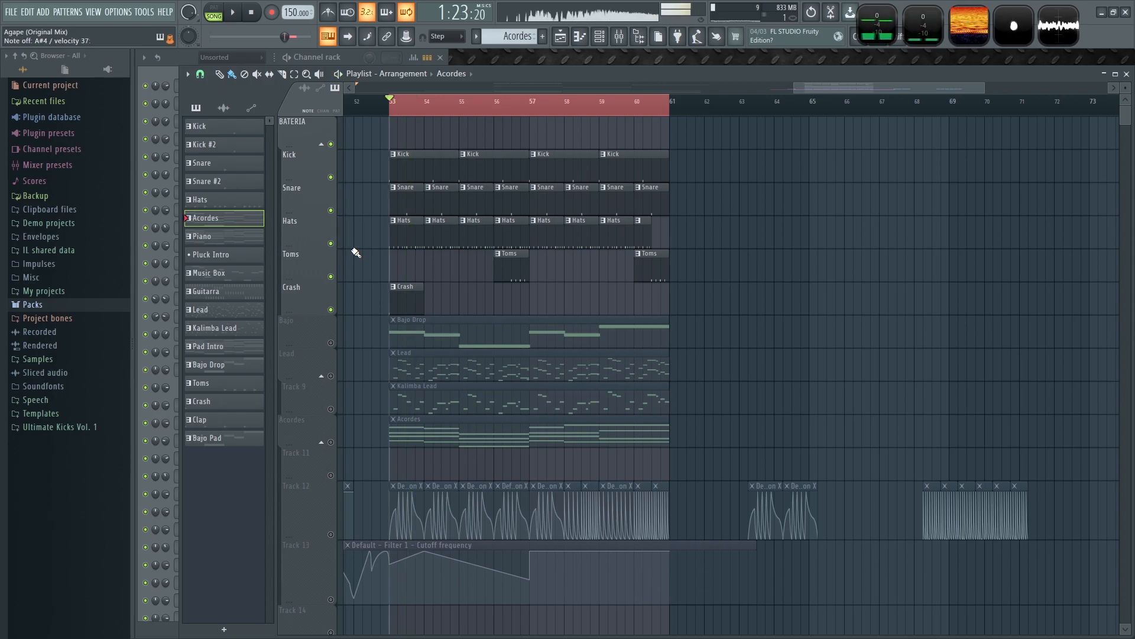
key("space")
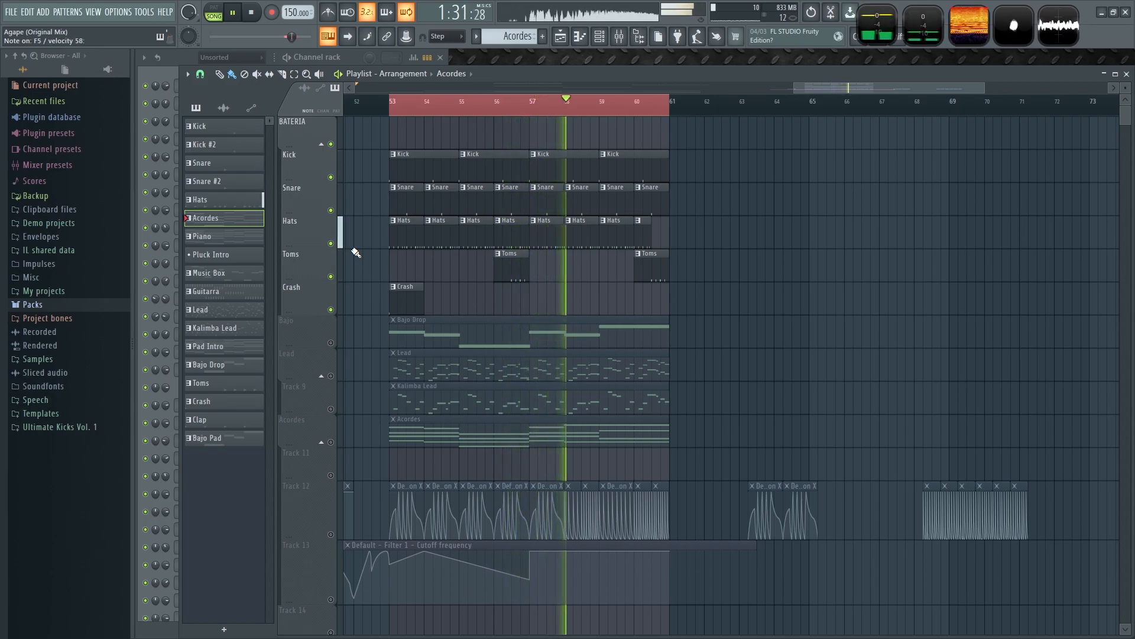
left_click(331, 409)
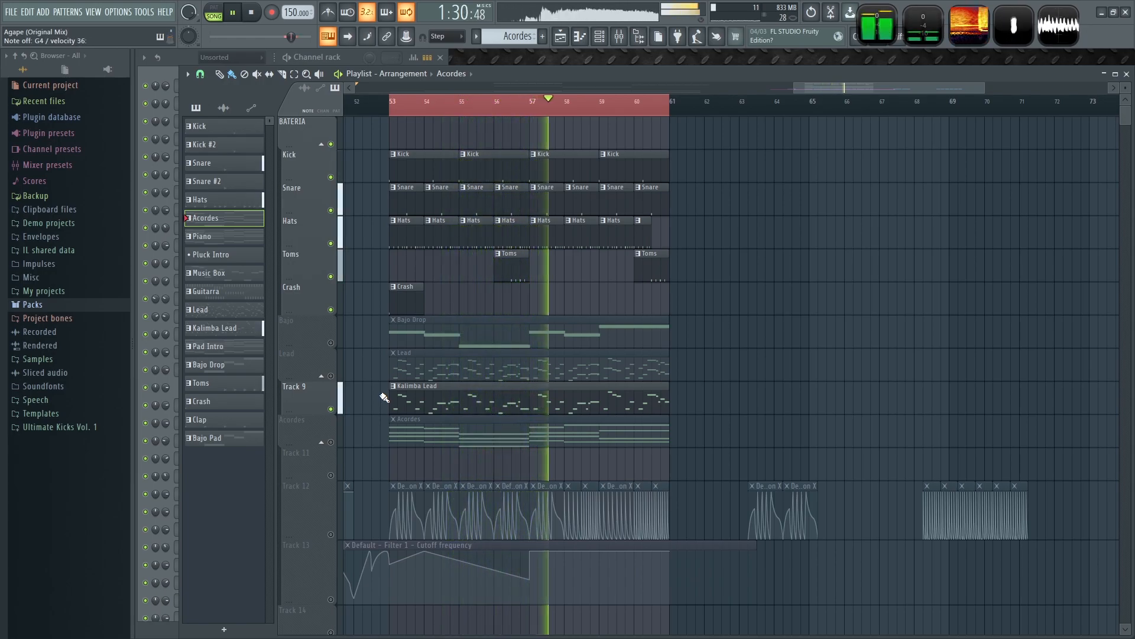
key("space")
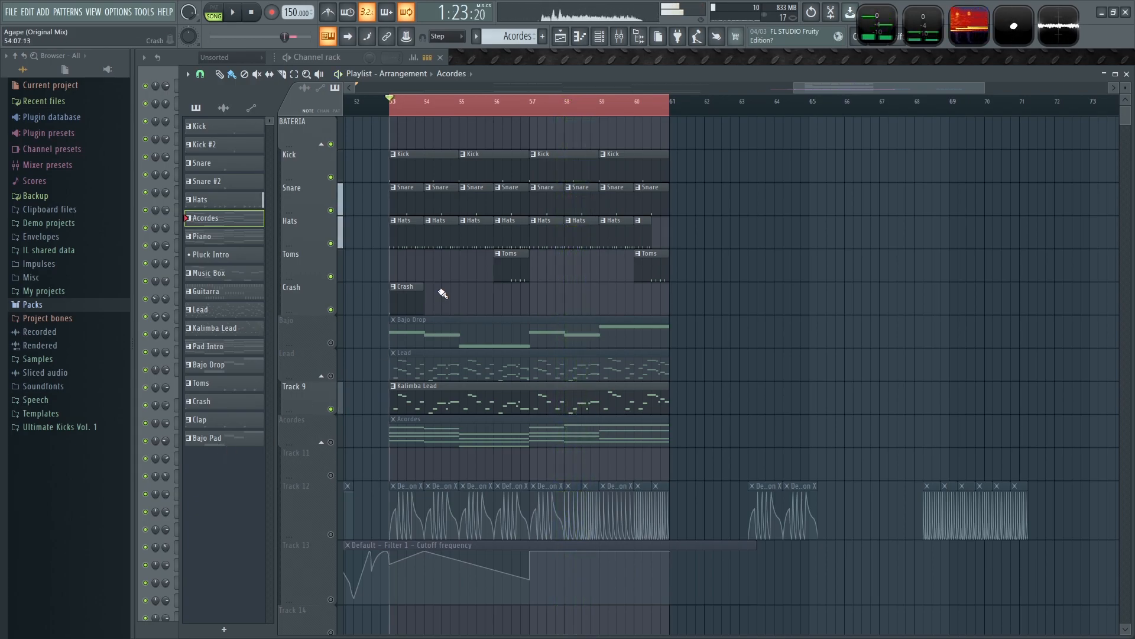
Step: Place an Acordes clip on Track 11 at bar 53 and make it a unique pattern
scroll(353, 350, "down", 2)
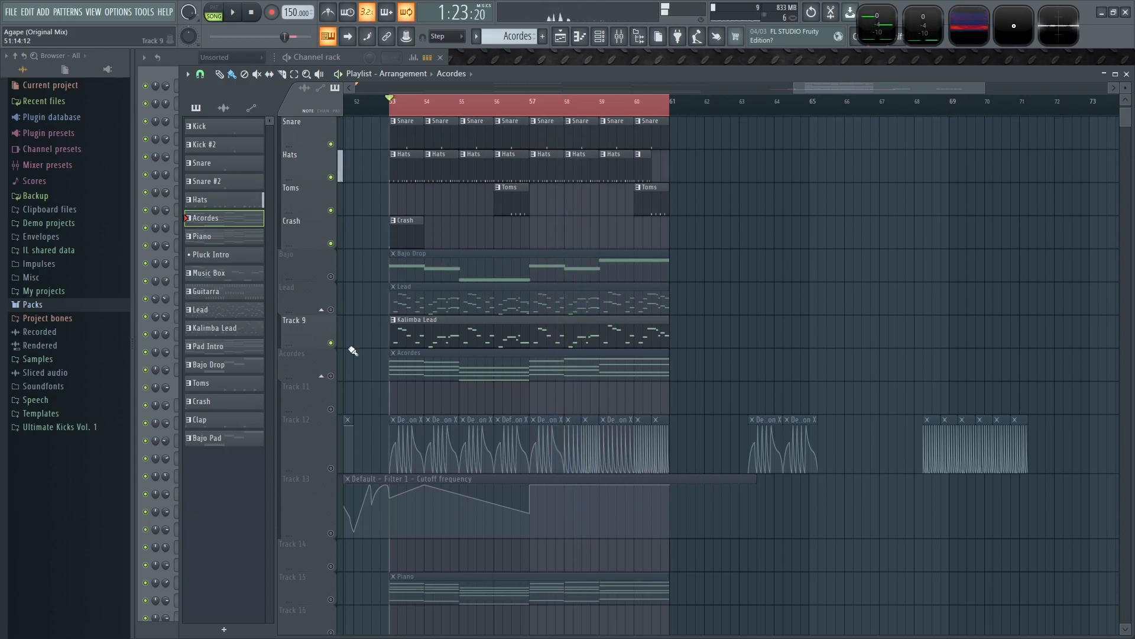
right_click(391, 389)
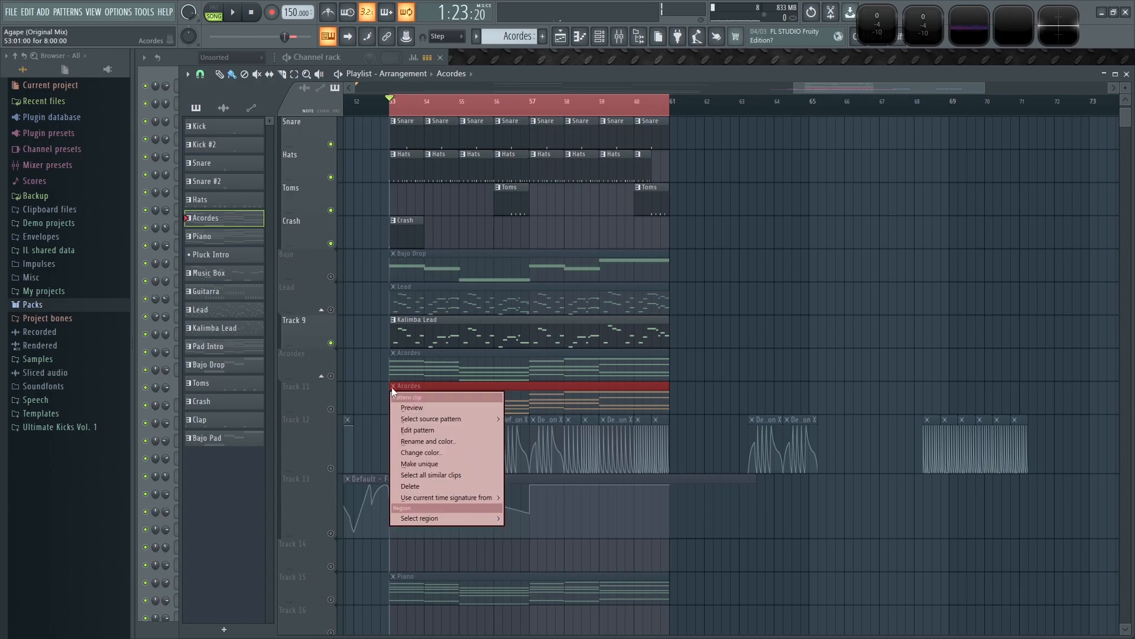
left_click(426, 464)
Step: Listen briefly to the looped drop with the Acordes track unmuted and mute that track again
left_click(331, 376)
key("space")
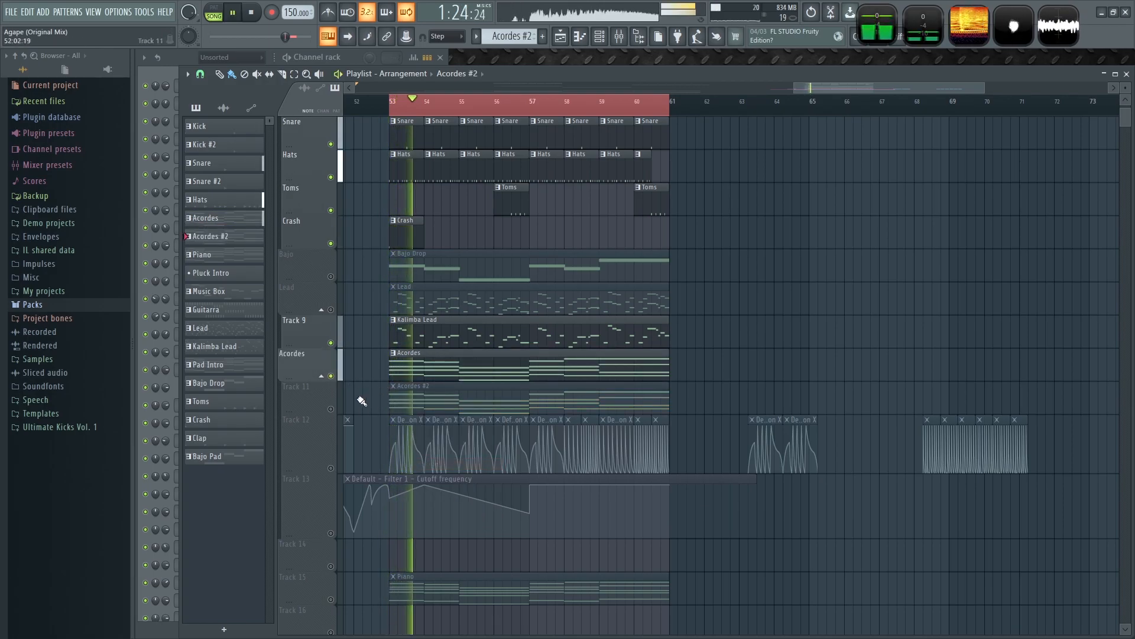
key("space")
left_click(331, 376)
Step: Unmute Track 11 and clear the Acordes and Supersaw notes from the Acordes #2 pattern, leaving Supersaw selected
left_click(332, 409)
left_click(181, 59)
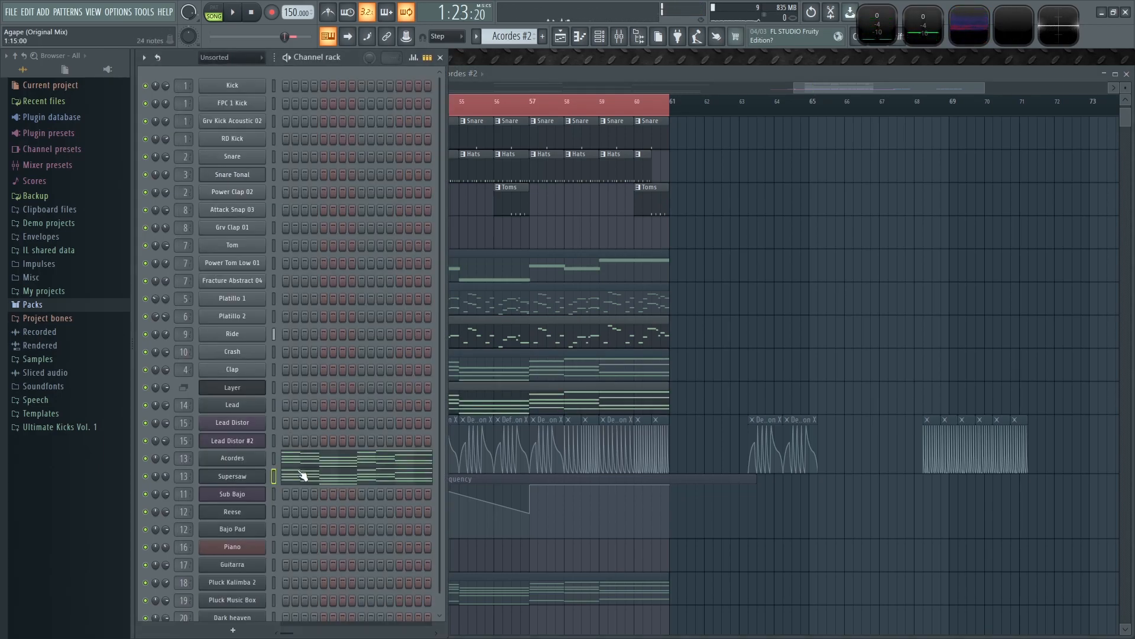
left_click_drag(274, 460, 274, 475)
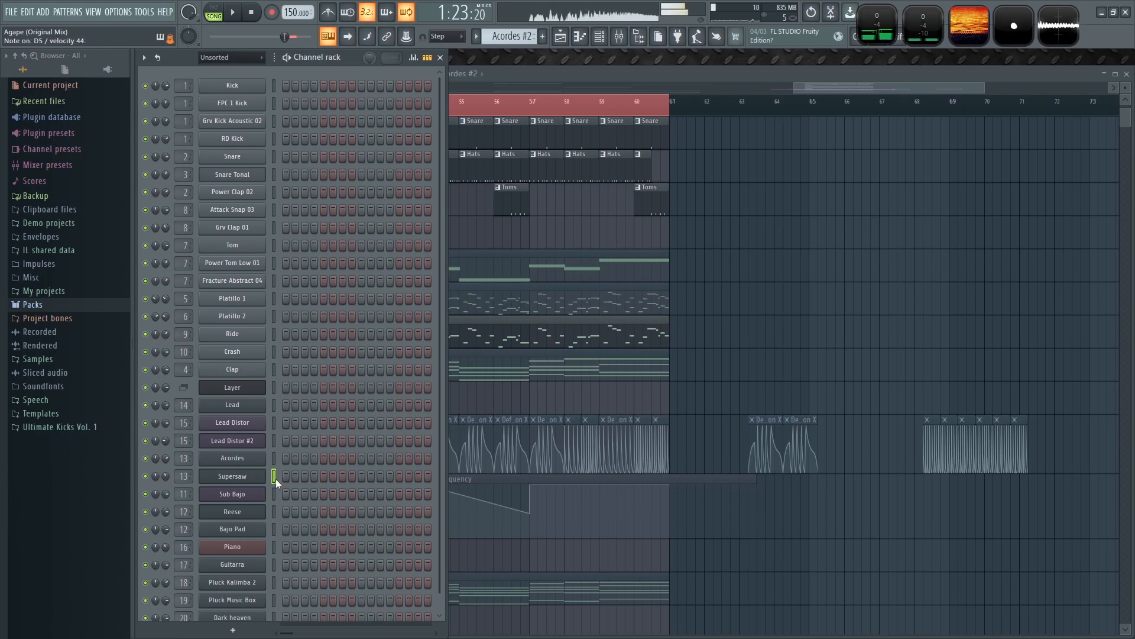
right_click(763, 294)
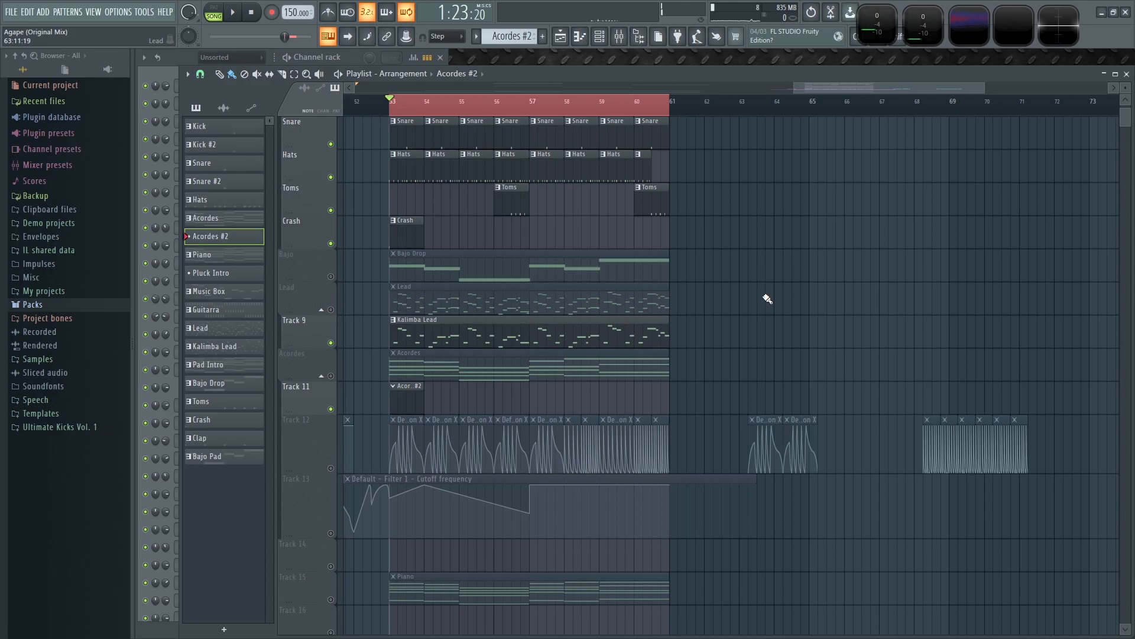
Step: Record a Supersaw chord performance into Acordes #2 over the looped drop and open the recorded notes in the piano roll
key("space")
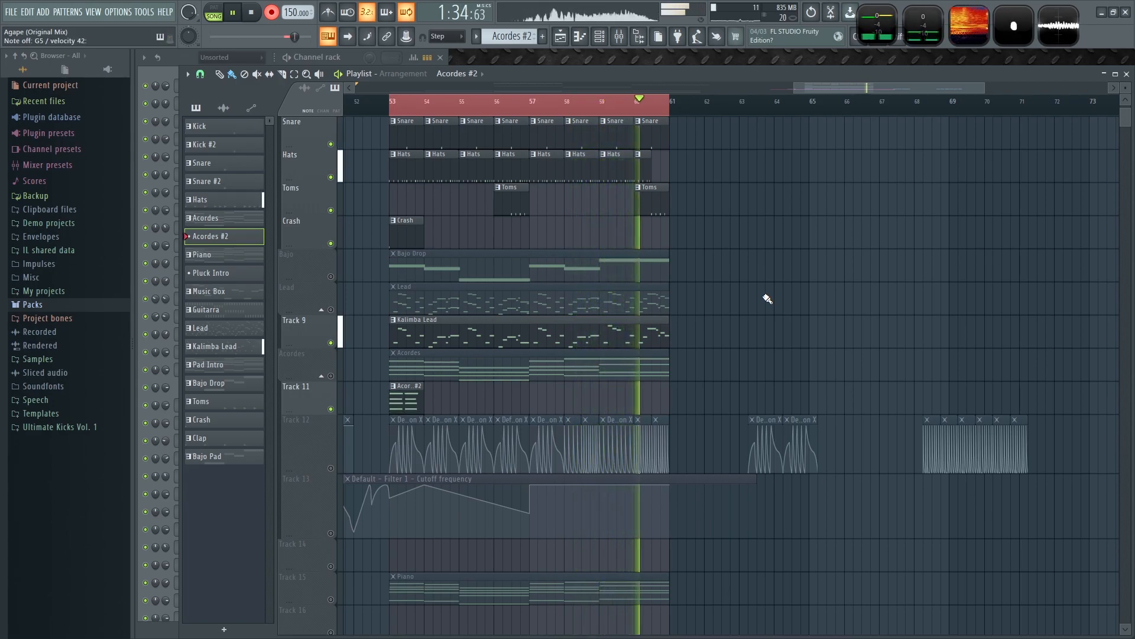
key("space")
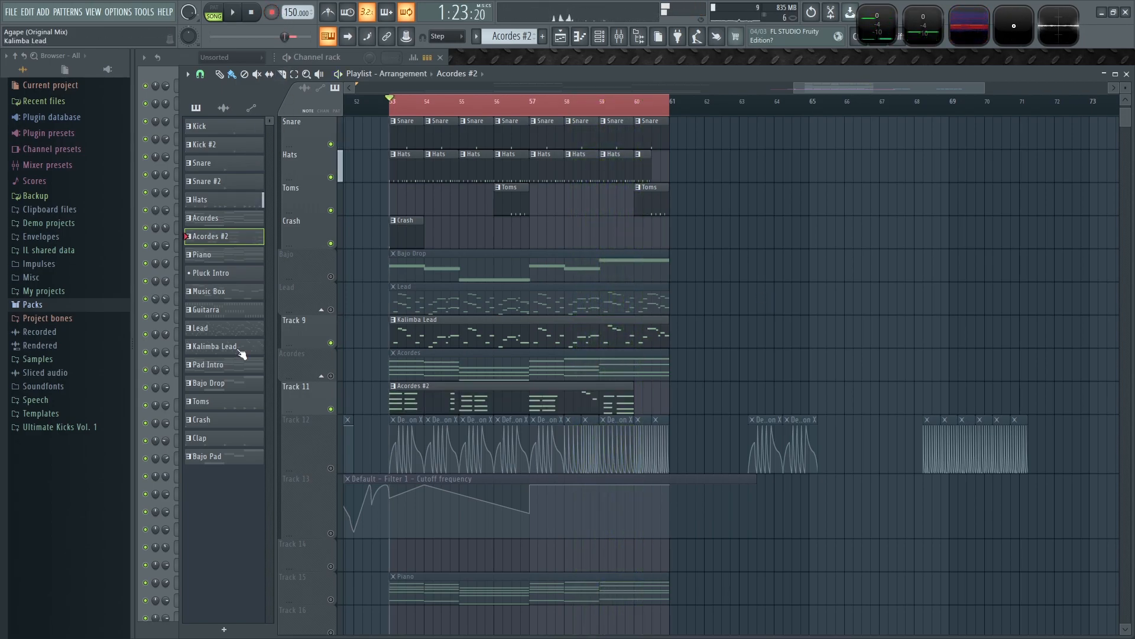
scroll(379, 343, "up", 2, "ctrl")
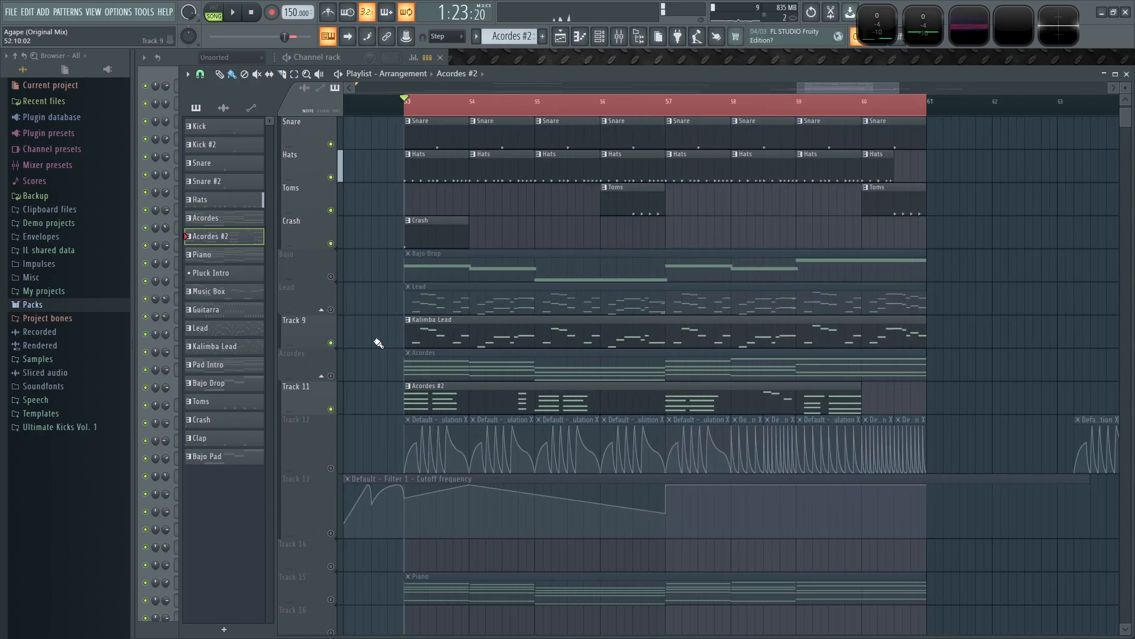
double_click(434, 399)
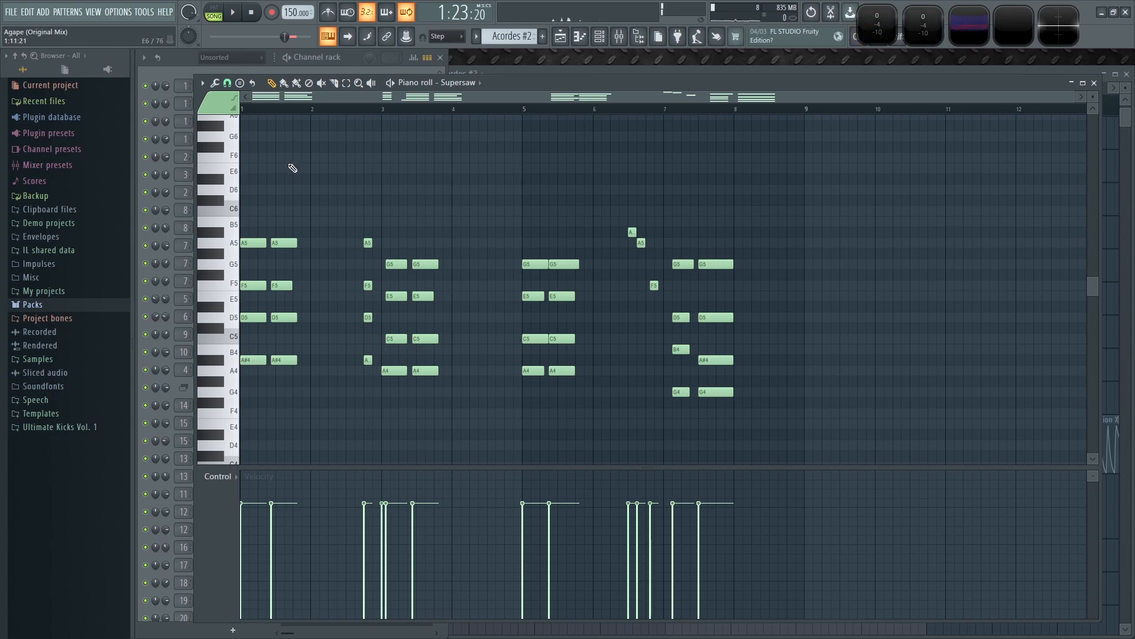
Step: Set a time selection over the full Acordes #2 pattern in the piano roll and start playback
scroll(299, 109, "up", 3)
double_click(243, 109)
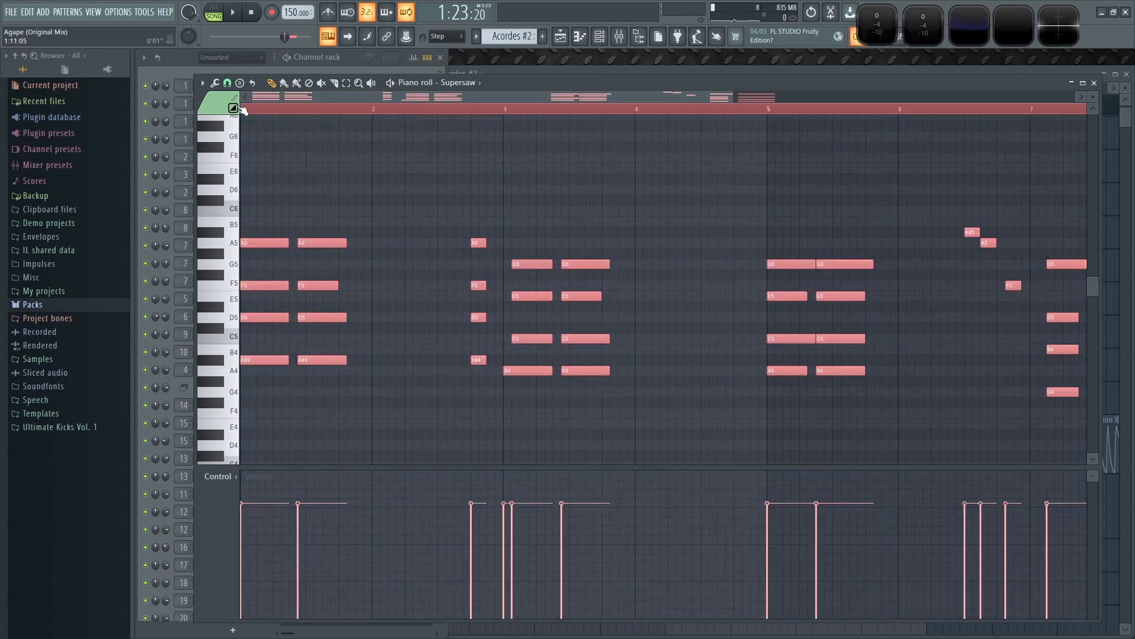
left_click(318, 148, "ctrl")
key("space")
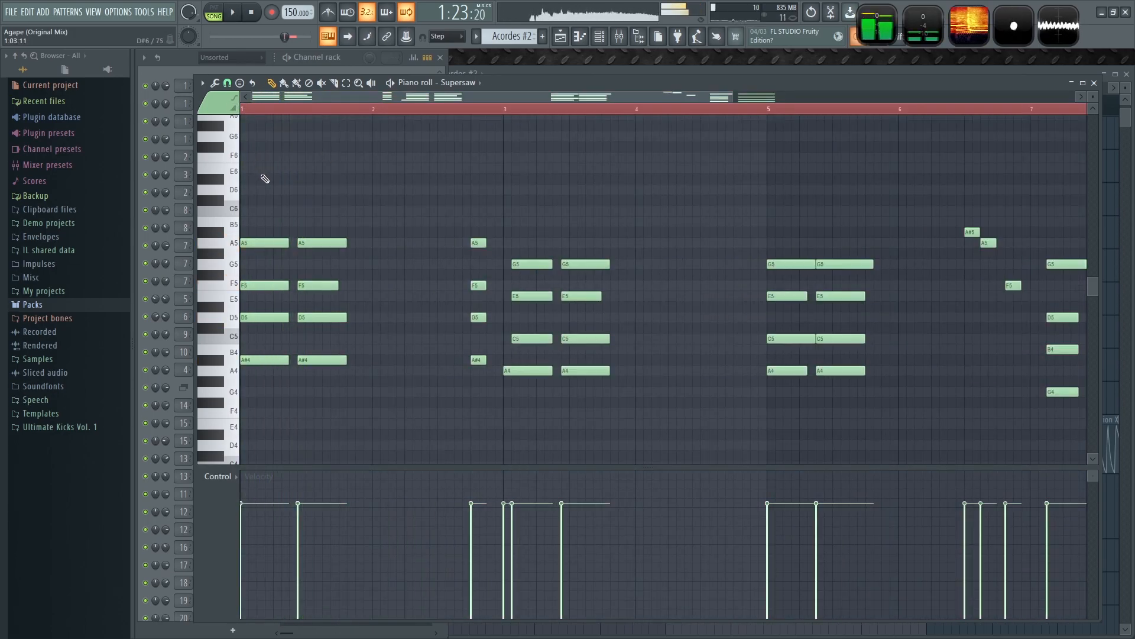
Step: Move the second Supersaw chord in bar 1 earlier so it starts exactly where the first chord ends
scroll(262, 178, "up", 2)
left_click_drag(332, 173, 381, 363)
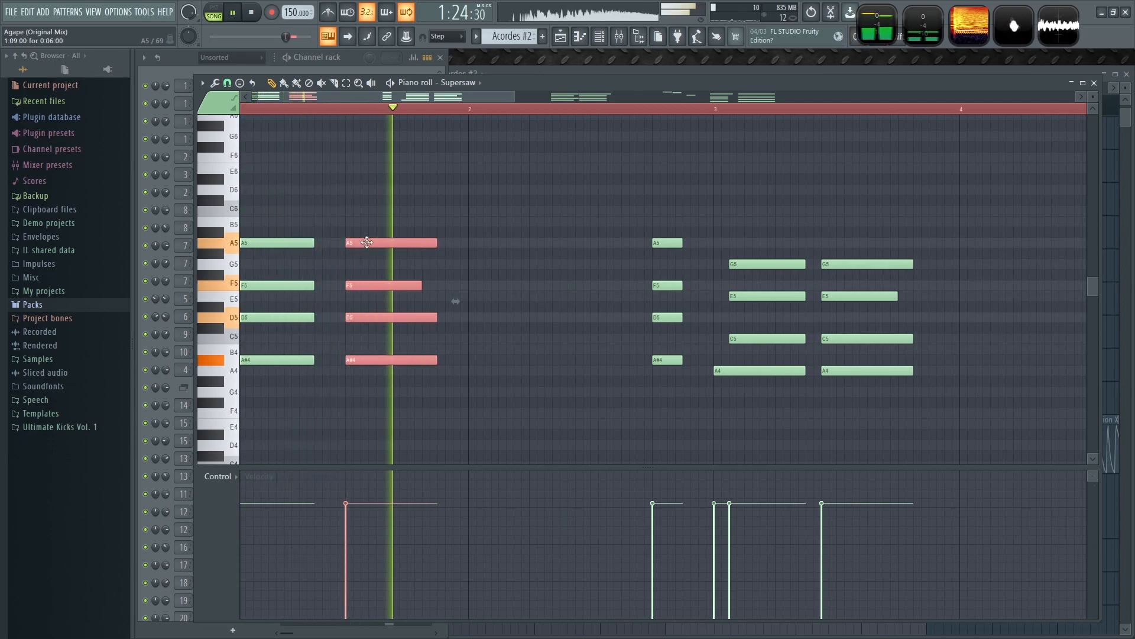
left_click_drag(340, 245, 335, 247)
key("space")
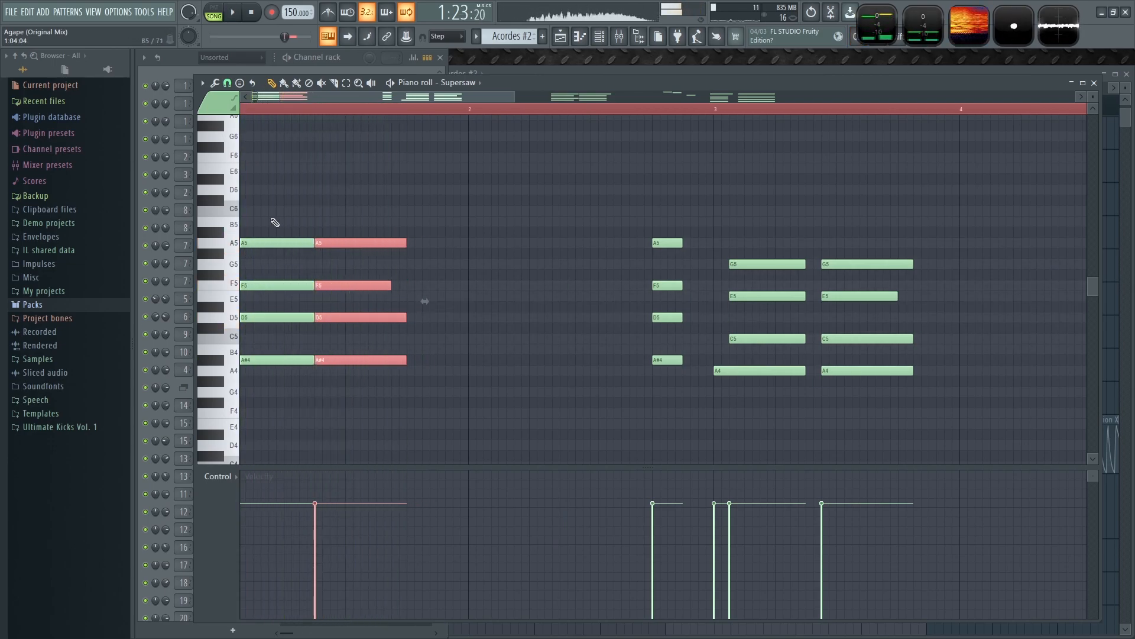
Step: Shorten the four notes of the first chord to leave a small gap before the second and play the result
left_click_drag(277, 221, 313, 441, "ctrl")
key("space")
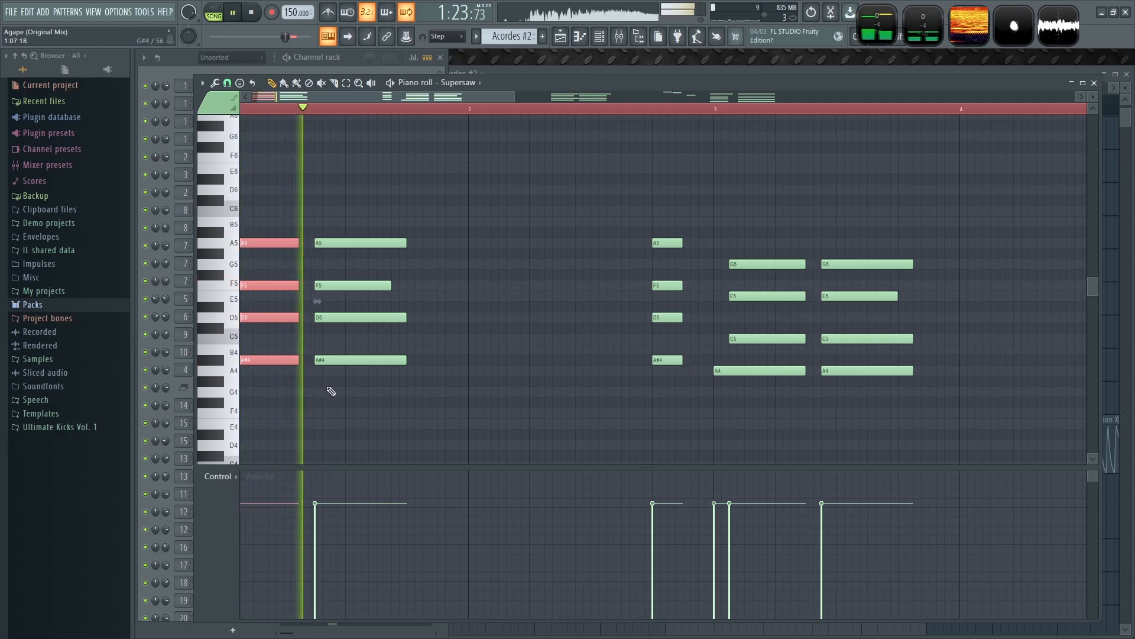
left_click(374, 396)
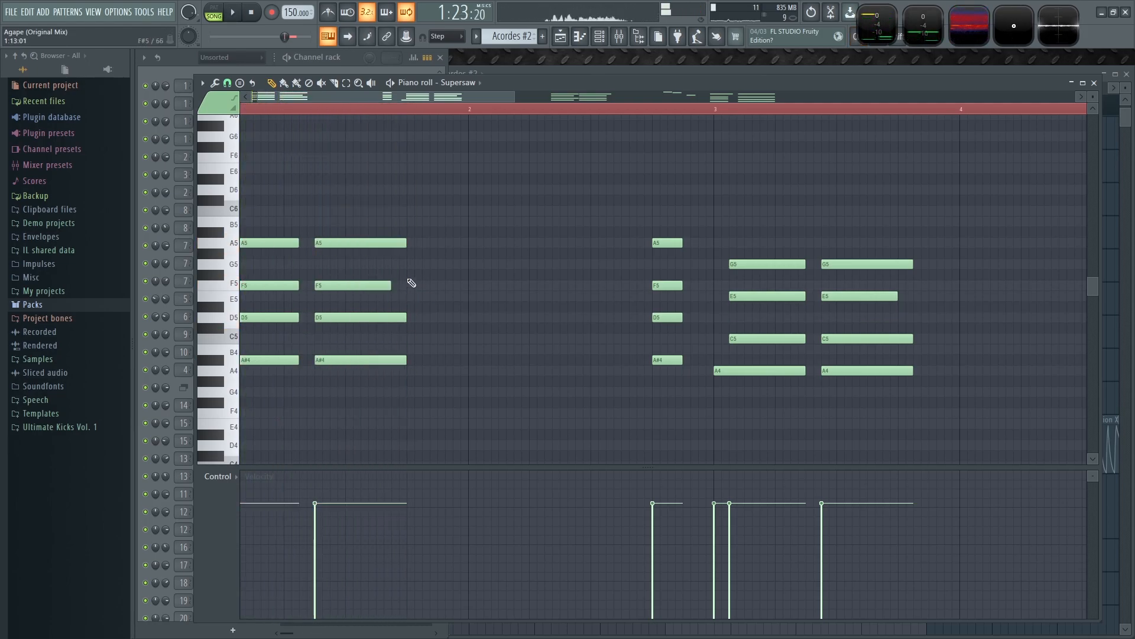
Step: Lengthen the F5 note of bar 1's second chord to match its other notes, and try the chord one and two grid steps later
left_click_drag(413, 291, 407, 289)
left_click_drag(424, 397, 351, 241, "ctrl")
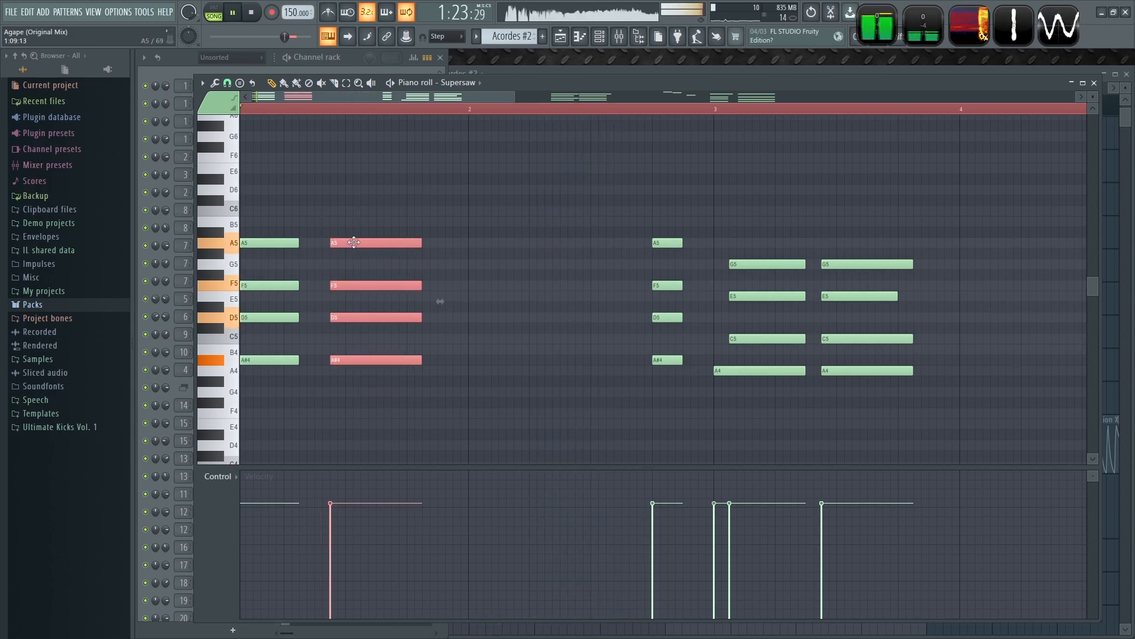
left_click_drag(353, 242, 327, 242)
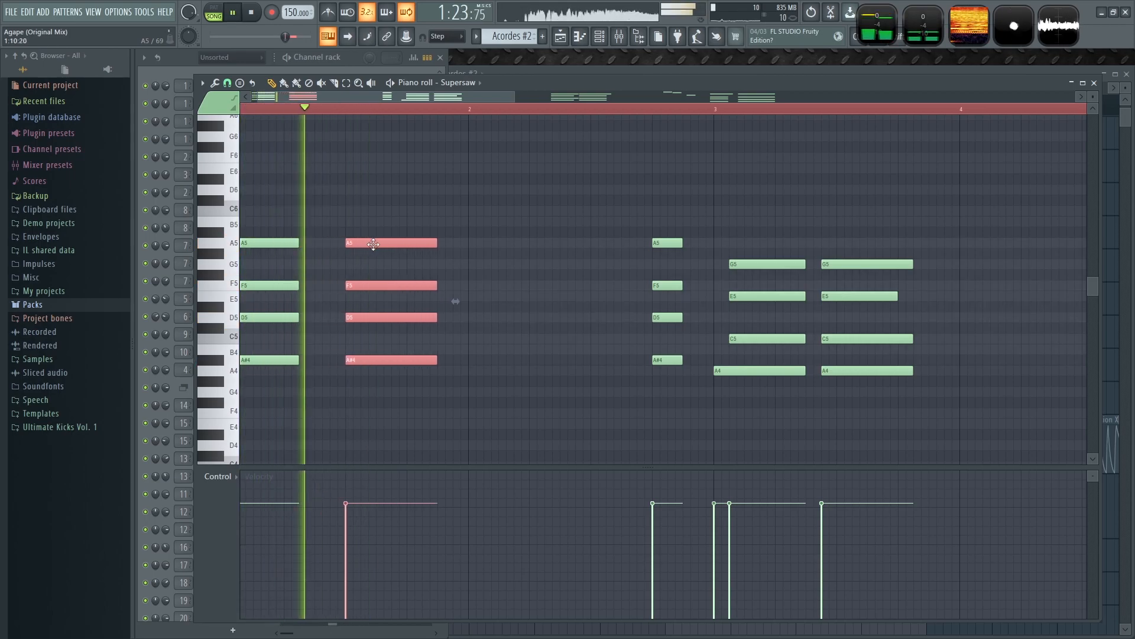
left_click_drag(372, 244, 345, 246)
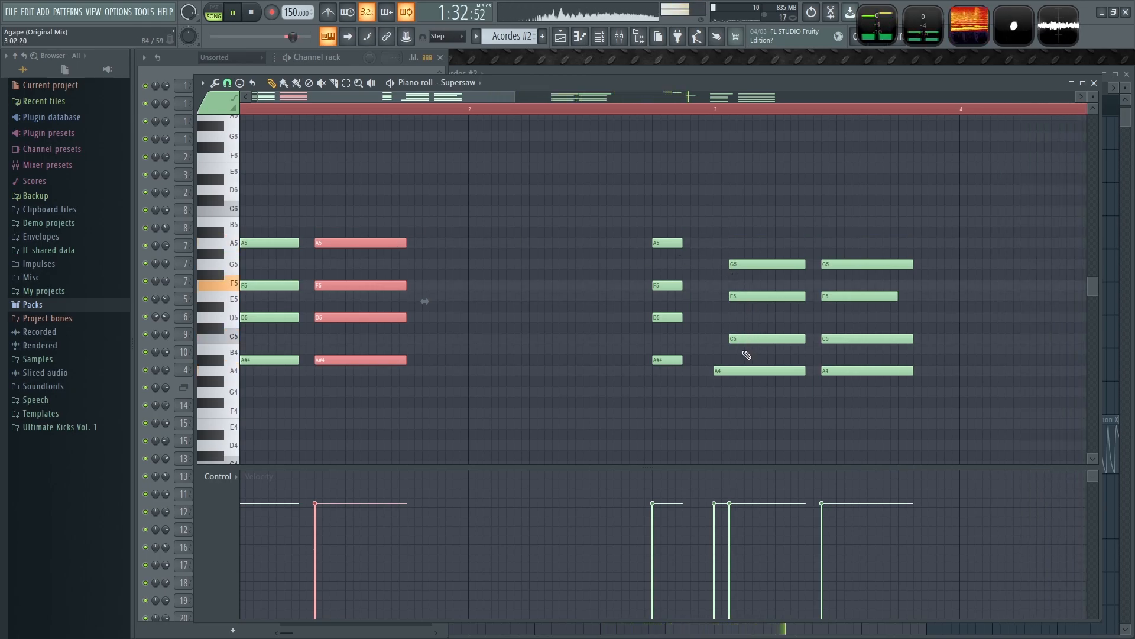
Step: Extend the starts of the C5, E5 and G5 notes back to the beginning of bar 3, aligned with A4
left_click(729, 338)
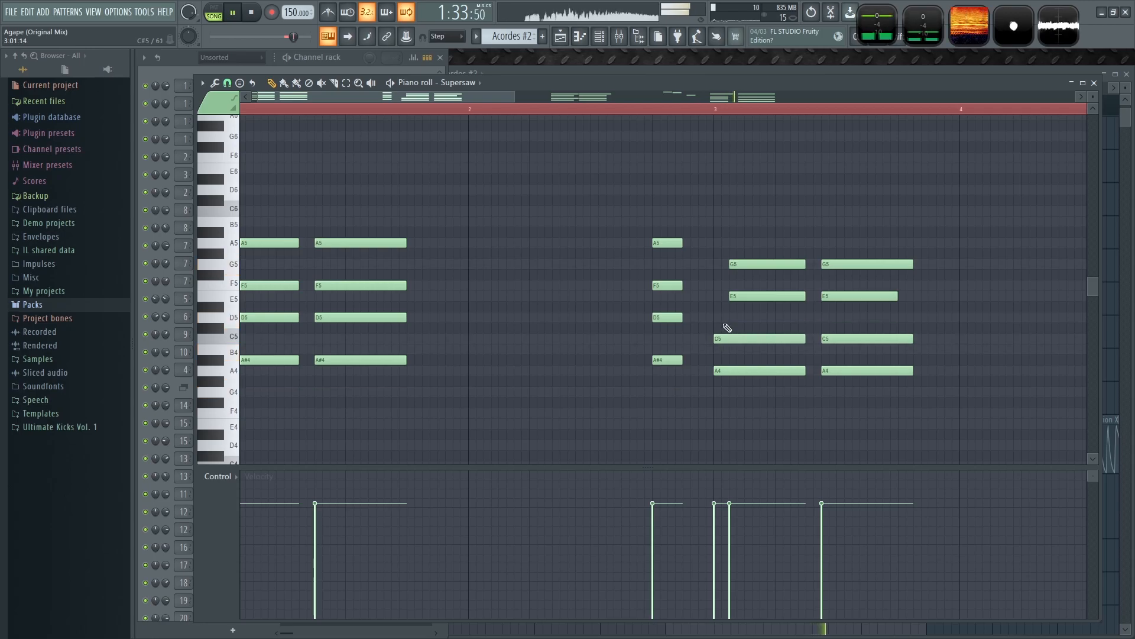
left_click(726, 269)
key("space")
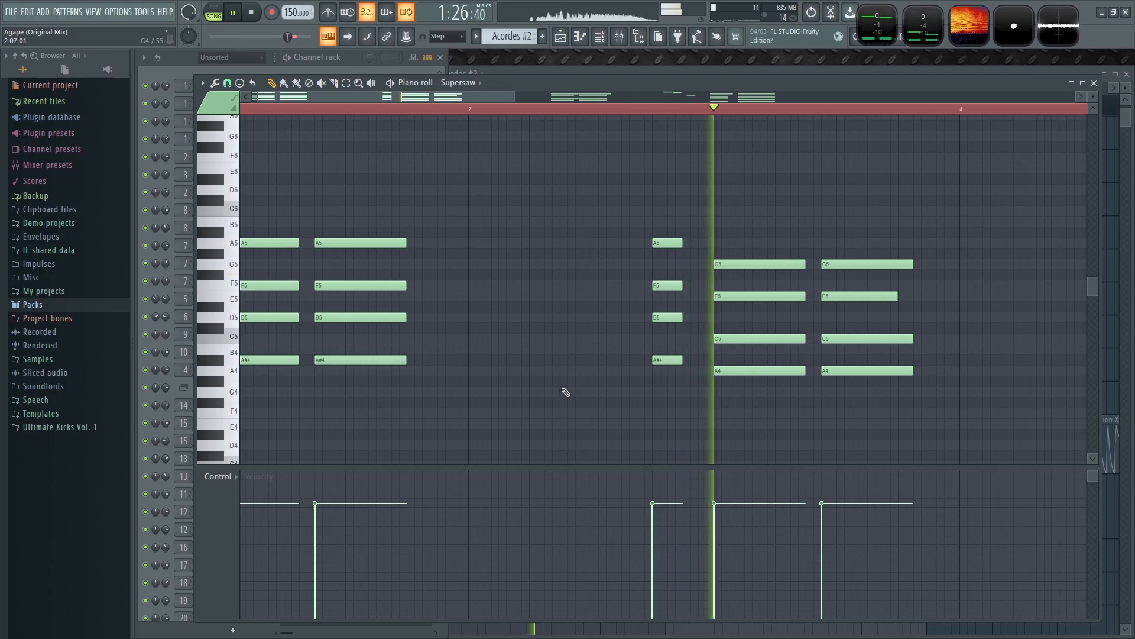
Step: Lengthen the E5 note of bar 3's second chord to match the chord's other notes
left_click_drag(775, 408, 518, 416)
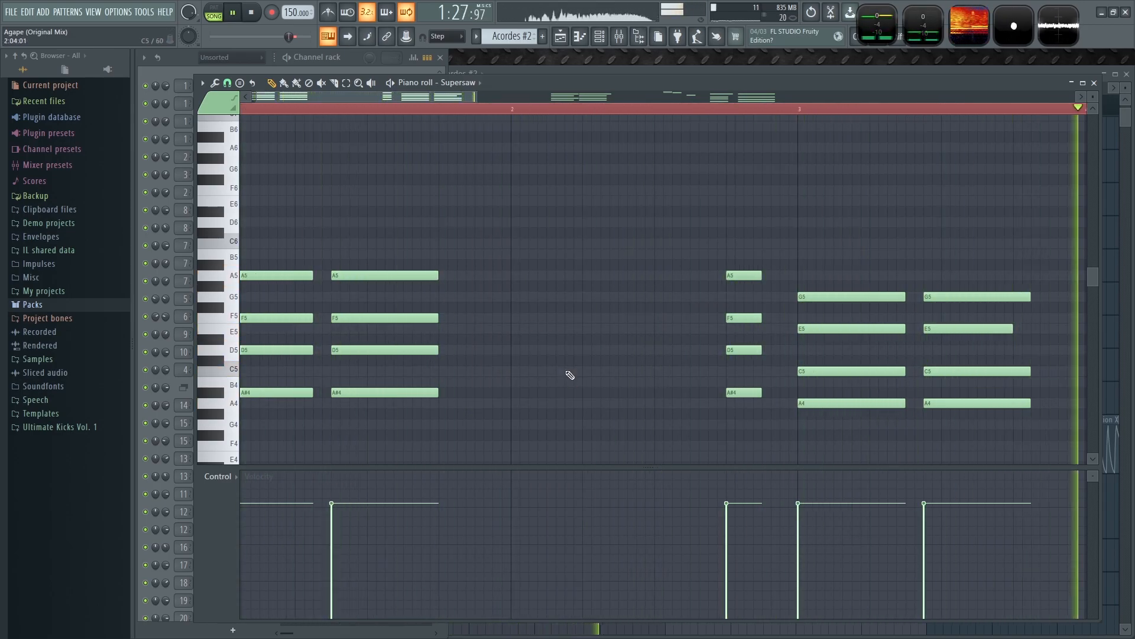
key("space")
key("space")
left_click_drag(1012, 328, 1029, 328)
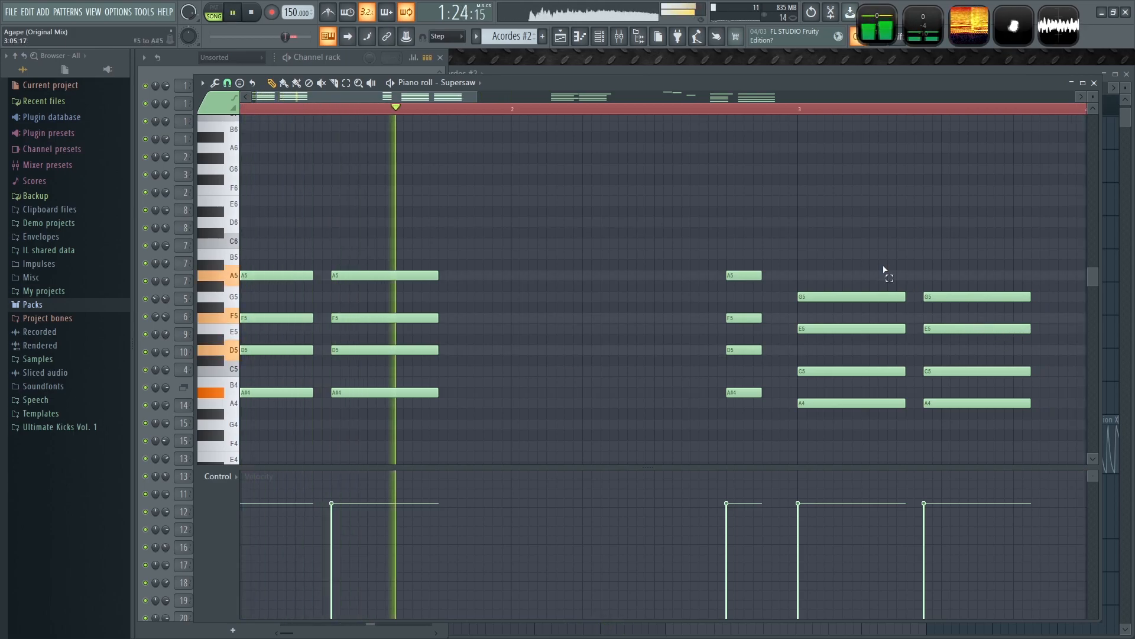
Step: Shorten bar 3's first chord by one grid step and move the second chord one grid step earlier
left_click_drag(887, 264, 858, 417)
left_click_drag(938, 424, 943, 302)
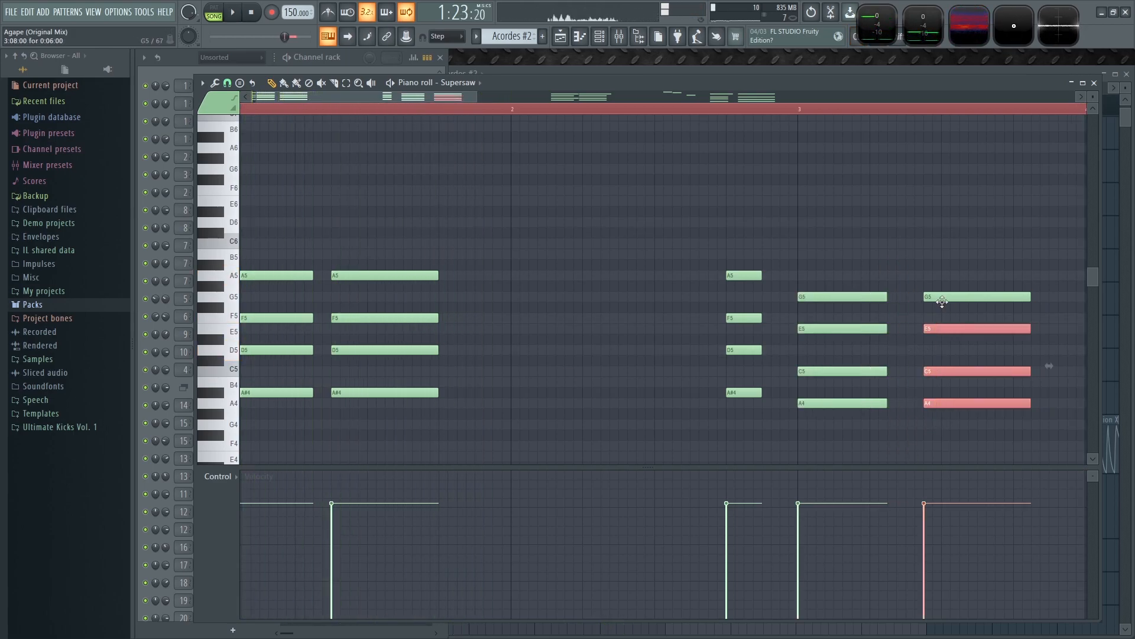
left_click_drag(950, 402, 933, 404)
key("space")
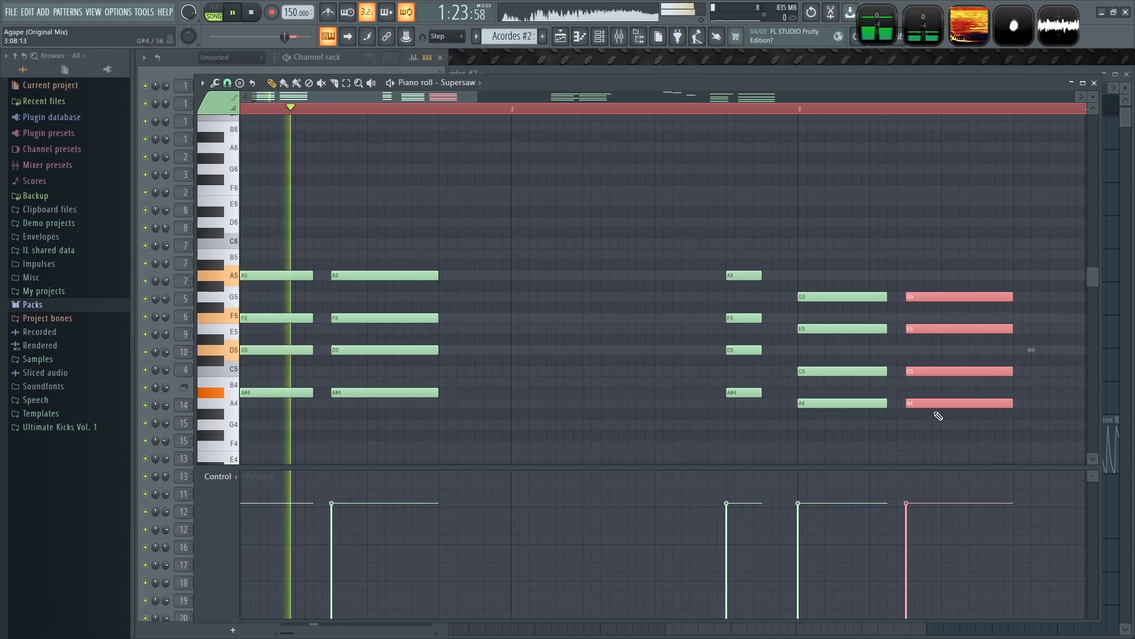
left_click(625, 411, "ctrl")
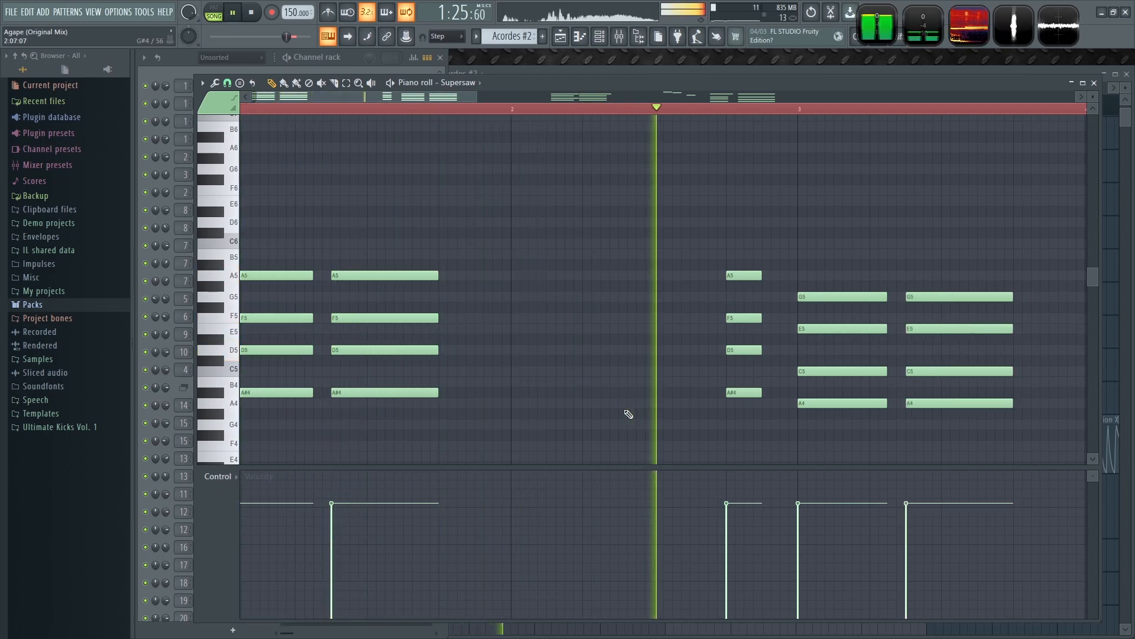
Step: Even out the note lengths within the two bar 5 chords so all their notes are equally long
scroll(695, 408, "down", 1)
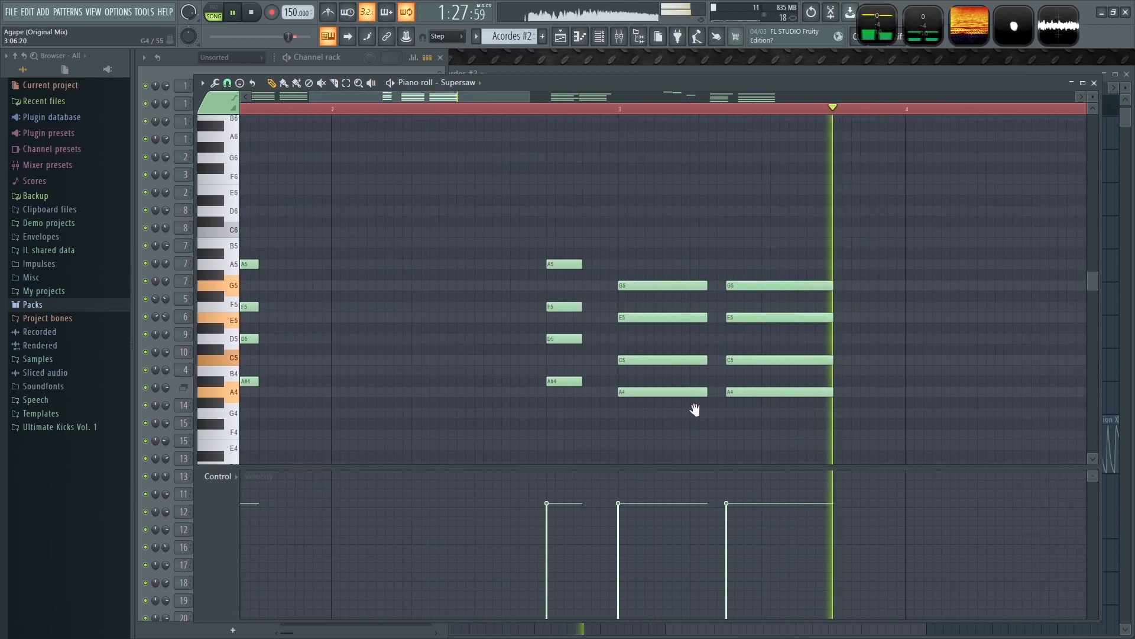
left_click_drag(751, 428, 693, 259)
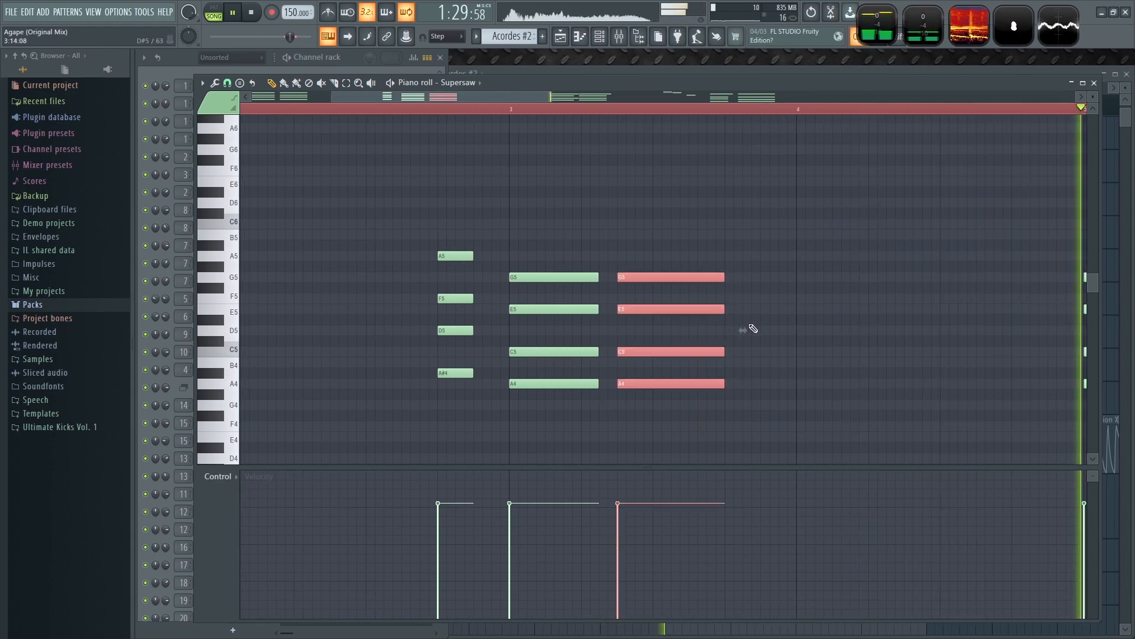
scroll(687, 329, "down", 2)
left_click_drag(767, 374, 470, 349)
scroll(590, 367, "up", 3)
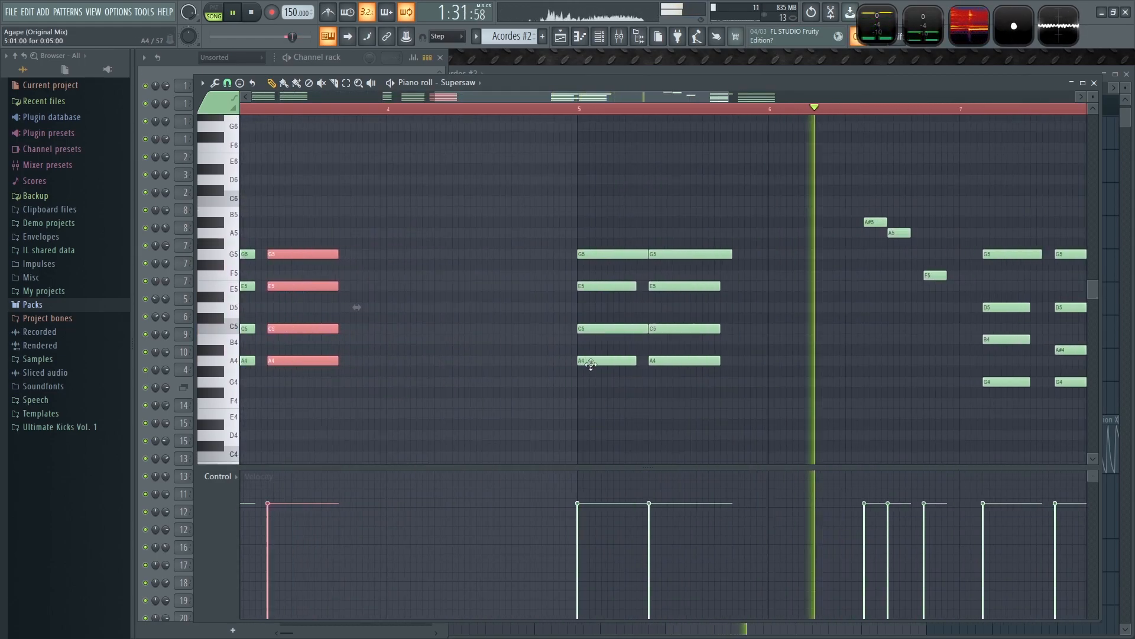
left_click_drag(614, 378, 556, 376)
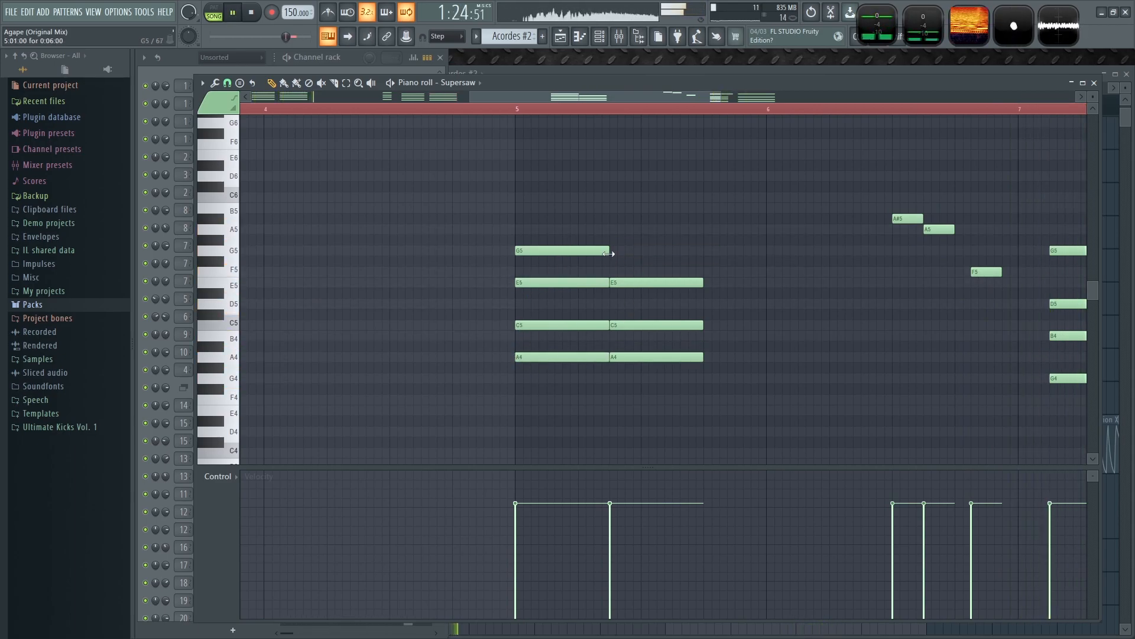
scroll(639, 255, "down", 3)
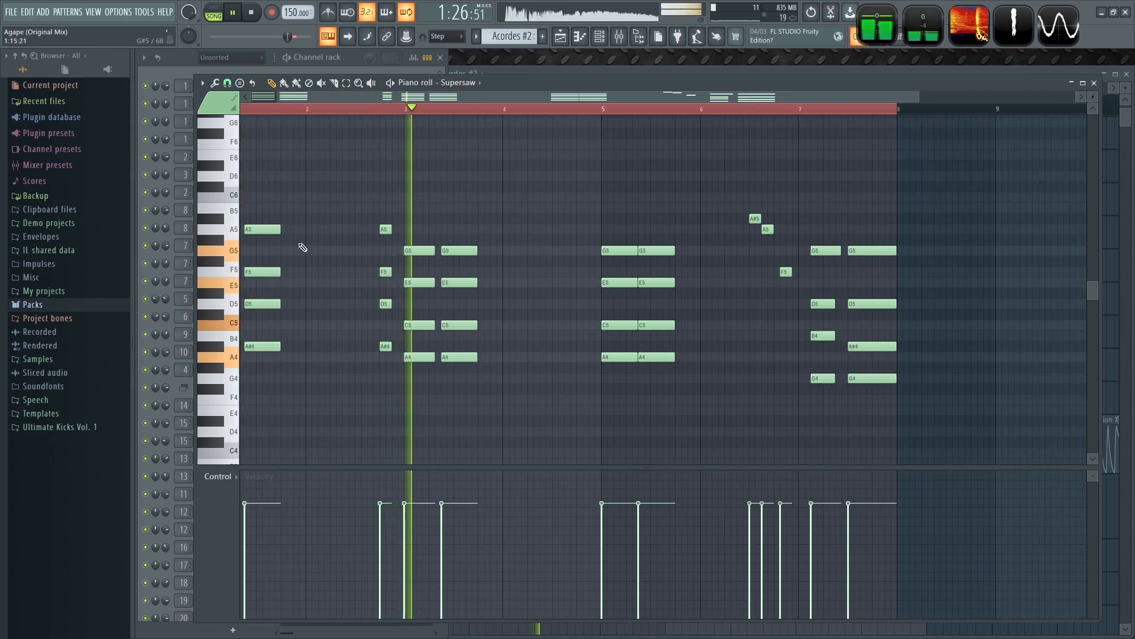
Step: Shorten bar 5's first chord by one grid step to leave a gap before the second chord
scroll(301, 246, "up", 2)
left_click_drag(338, 195, 349, 186)
scroll(680, 221, "up", 2)
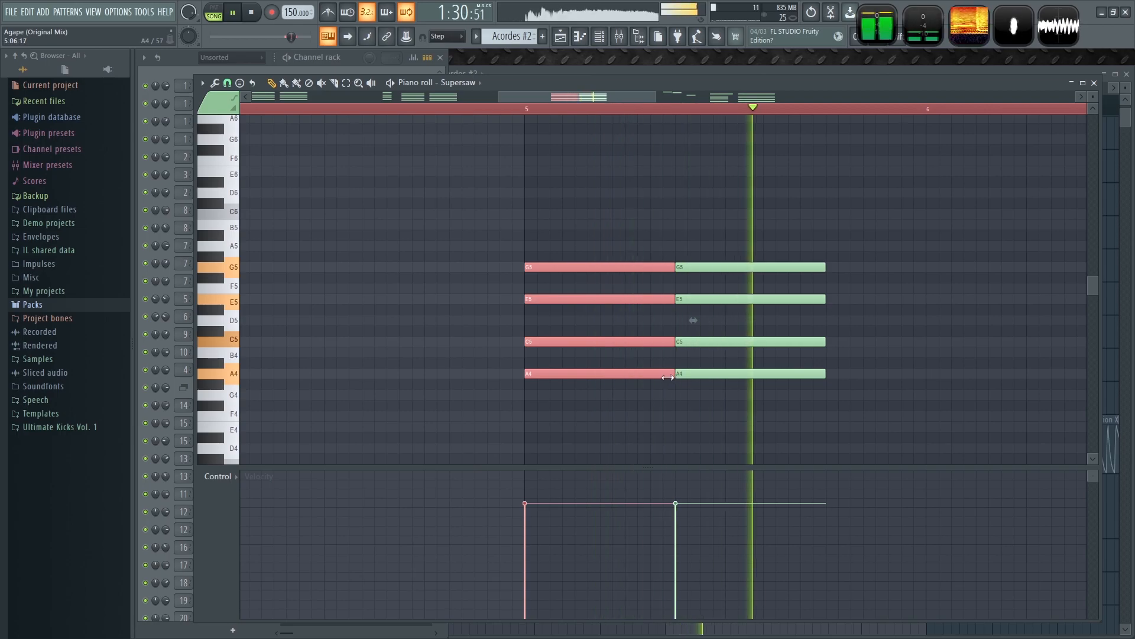
left_click_drag(674, 374, 650, 375)
left_click_drag(516, 101, 521, 102)
left_click(507, 109)
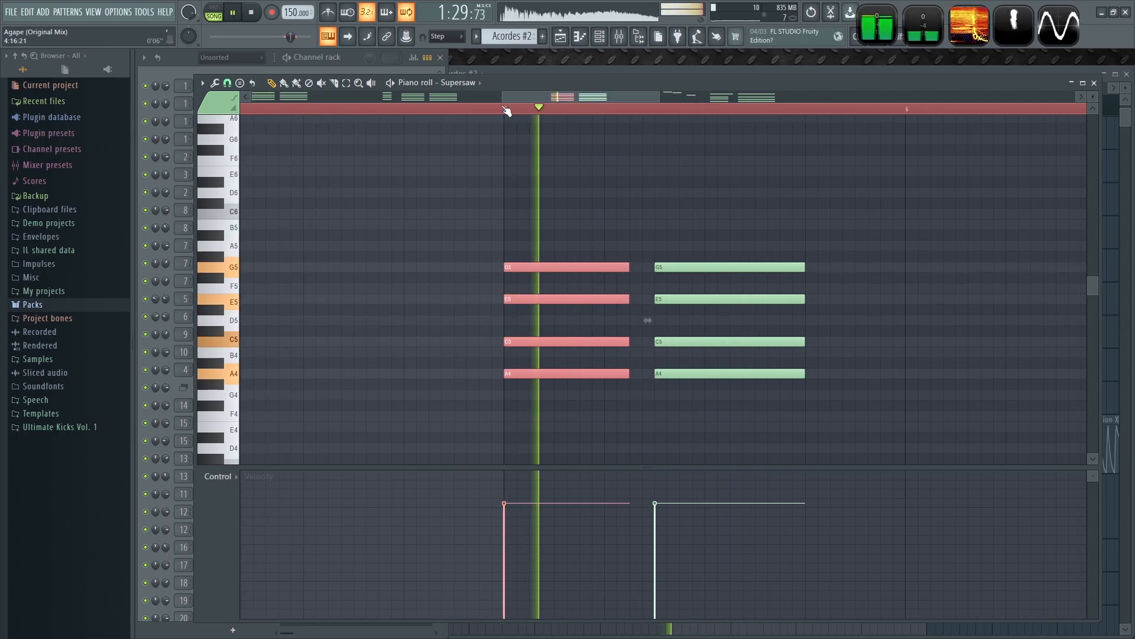
left_click(811, 231, "ctrl")
Step: Move the first chord near bar 7 two grid steps earlier so it starts exactly on bar 7
scroll(811, 231, "down", 2)
scroll(840, 235, "down", 1)
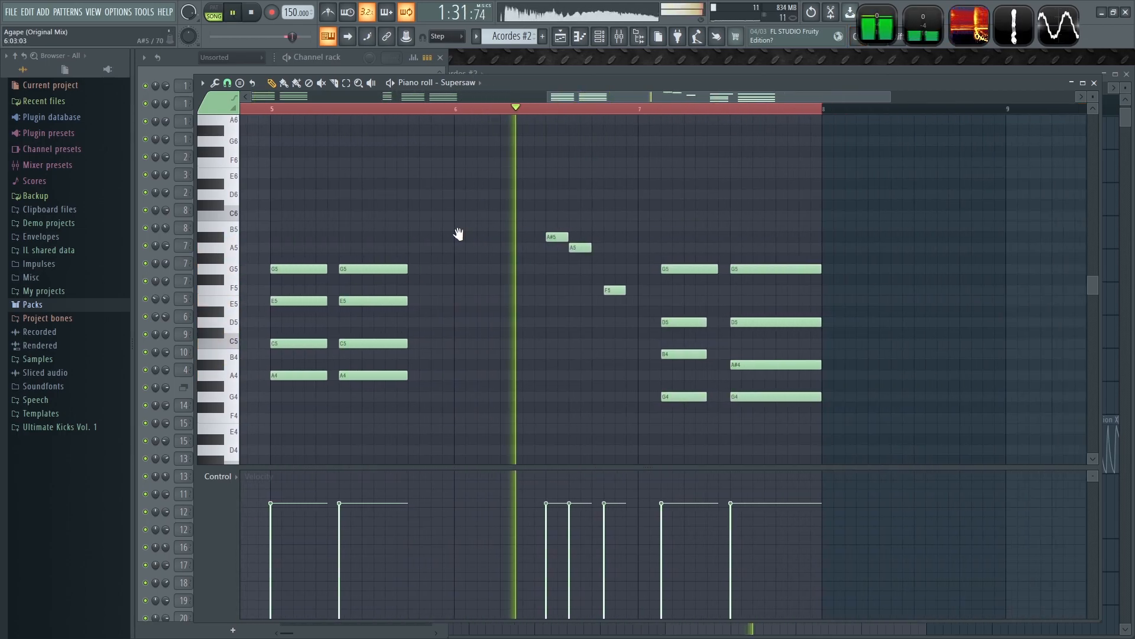
key("space")
scroll(582, 224, "up", 3)
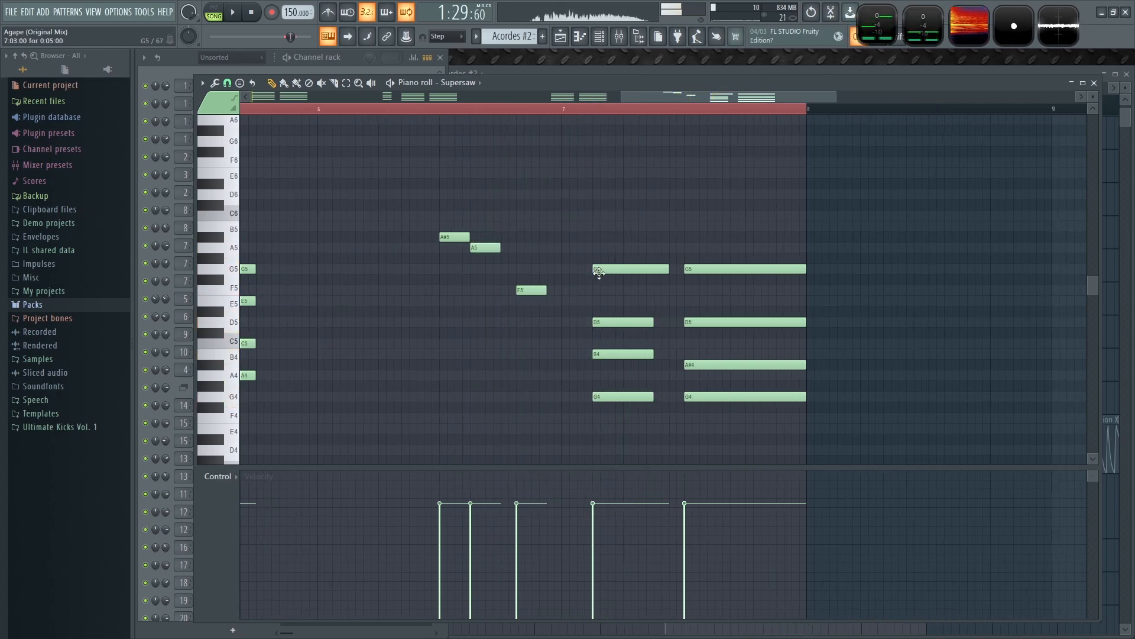
left_click_drag(591, 233, 643, 424)
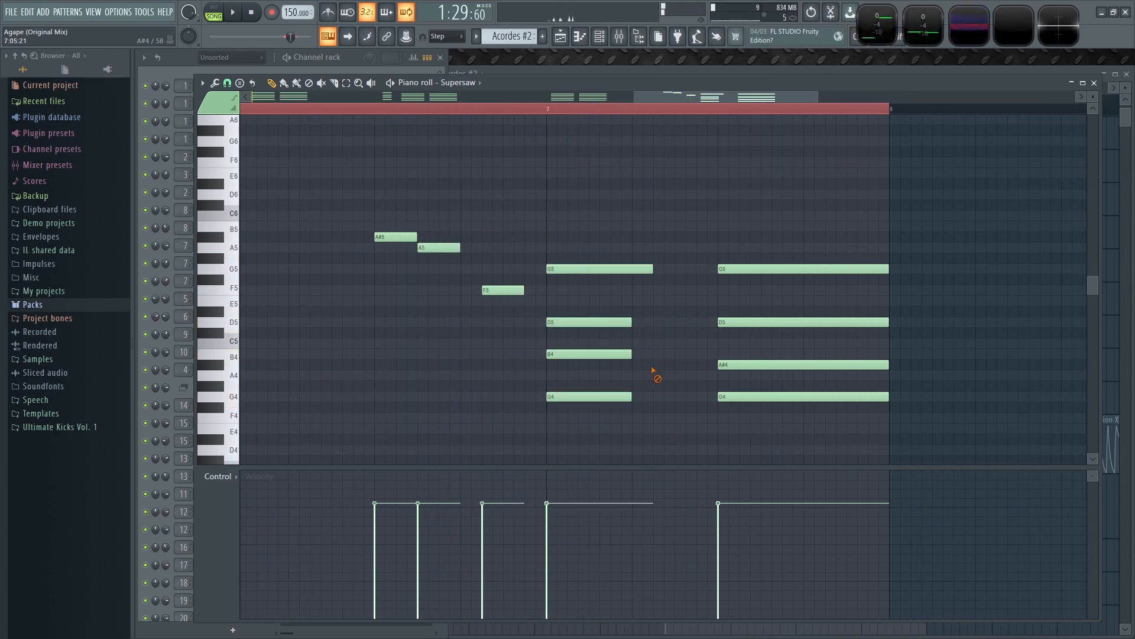
Step: Move bar 7's second chord two grid steps earlier and lengthen the first chord's shorter notes to match its G5 note
left_click_drag(716, 242, 712, 402)
left_click(702, 235)
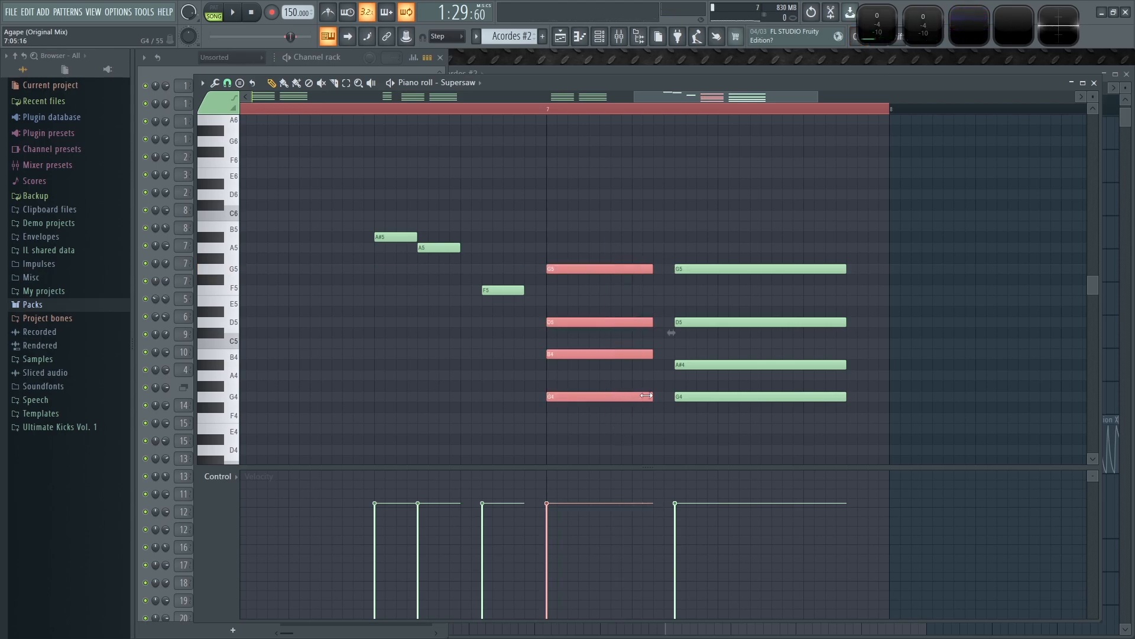
mouse_move(632, 380)
left_mouse_down()
mouse_move(499, 393)
mouse_move(636, 393)
left_mouse_up()
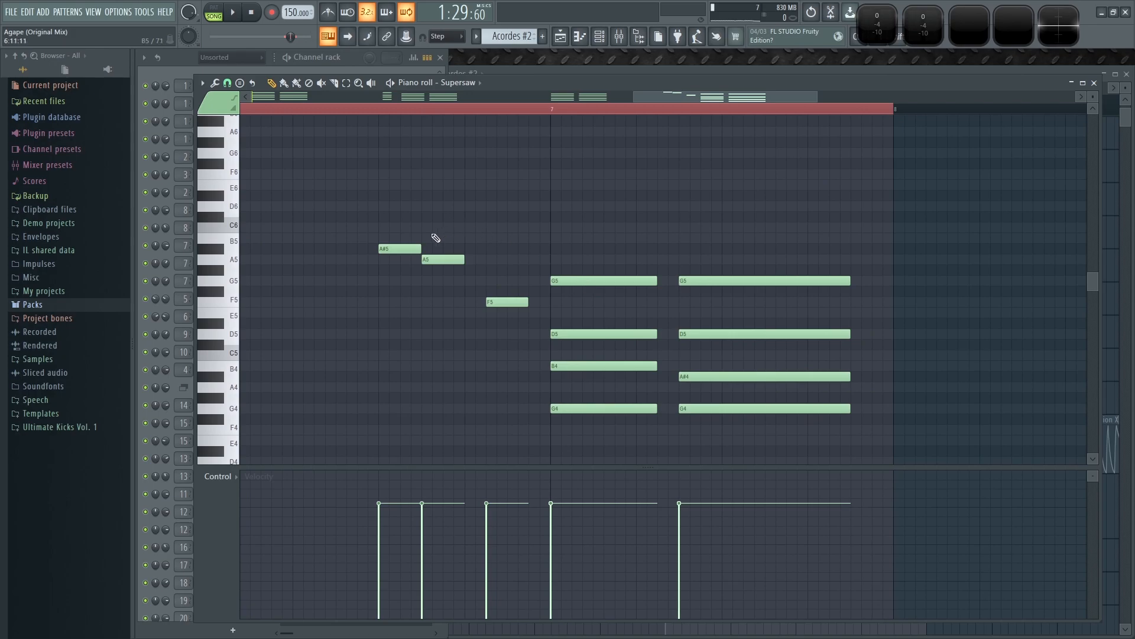
Step: Move the single F5 note before bar 7 one grid step earlier, directly after the A5 note, and play it back
left_click_drag(509, 303, 488, 303)
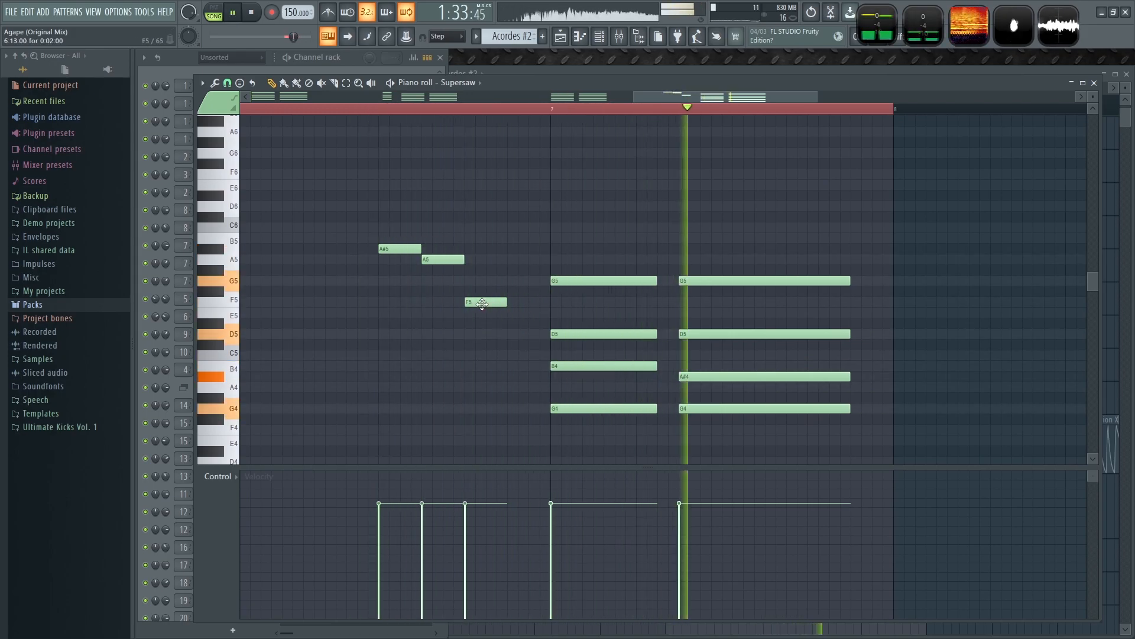
key("space")
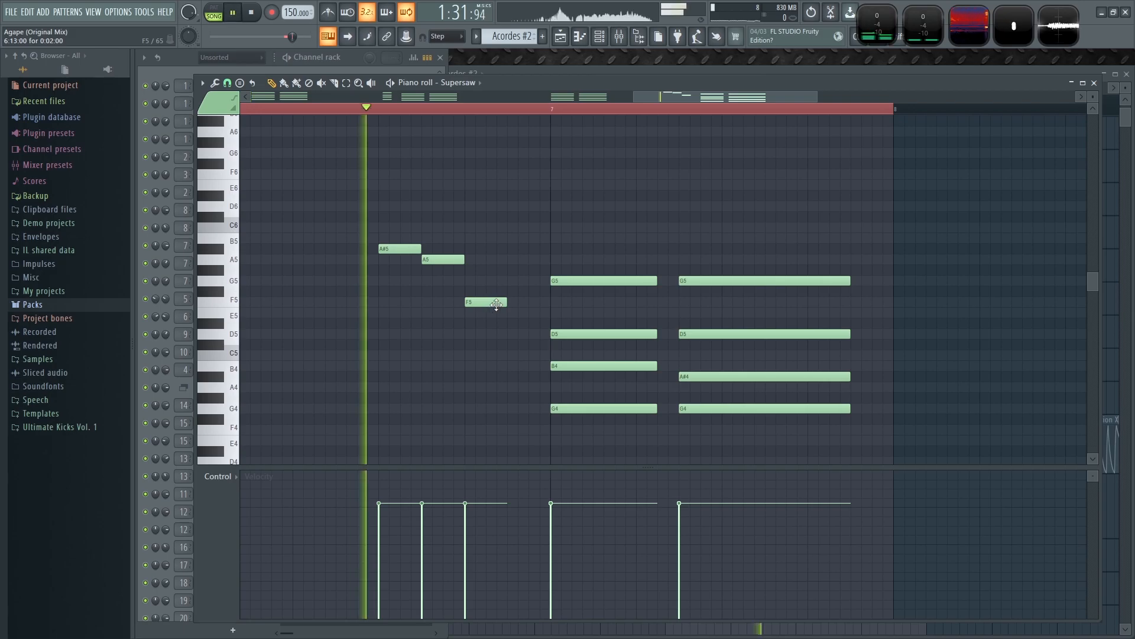
key("space")
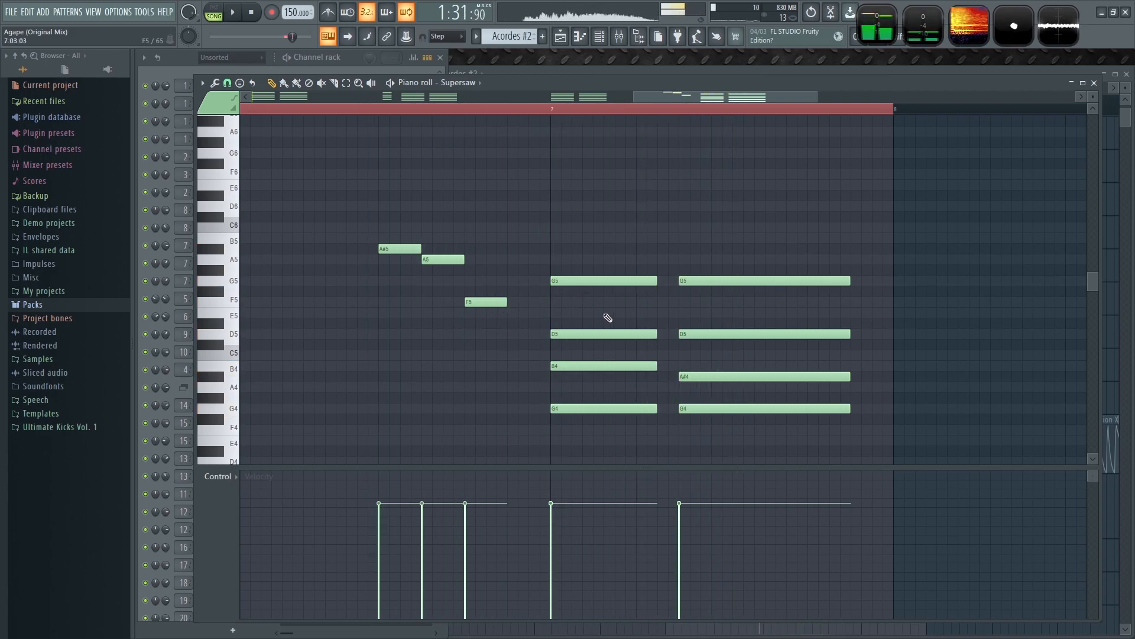
Step: Lower the B4 note of bar 7's first chord to A#4
left_click_drag(605, 316, 516, 311)
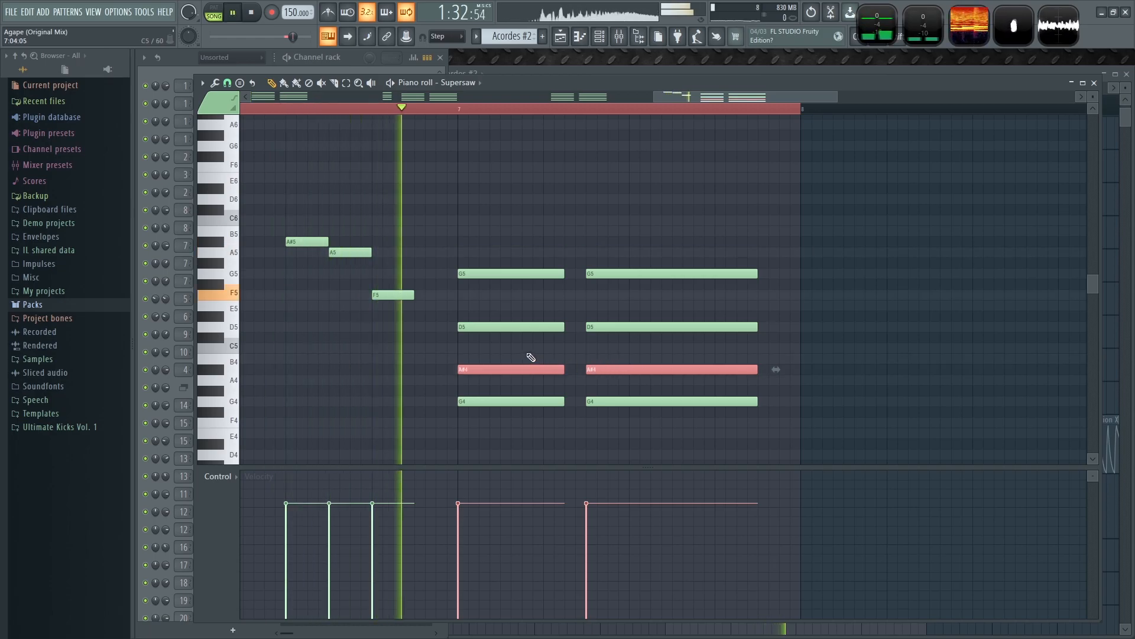
key("space")
Step: Try another pitch for the D5 notes of both bar 7 chords and return them to D5
left_click_drag(472, 311, 623, 308)
key("space")
key("space")
key("space")
mouse_move(525, 308)
left_mouse_down()
mouse_move(525, 348)
mouse_move(525, 326)
left_mouse_up()
key("space")
key("space")
left_click(530, 316)
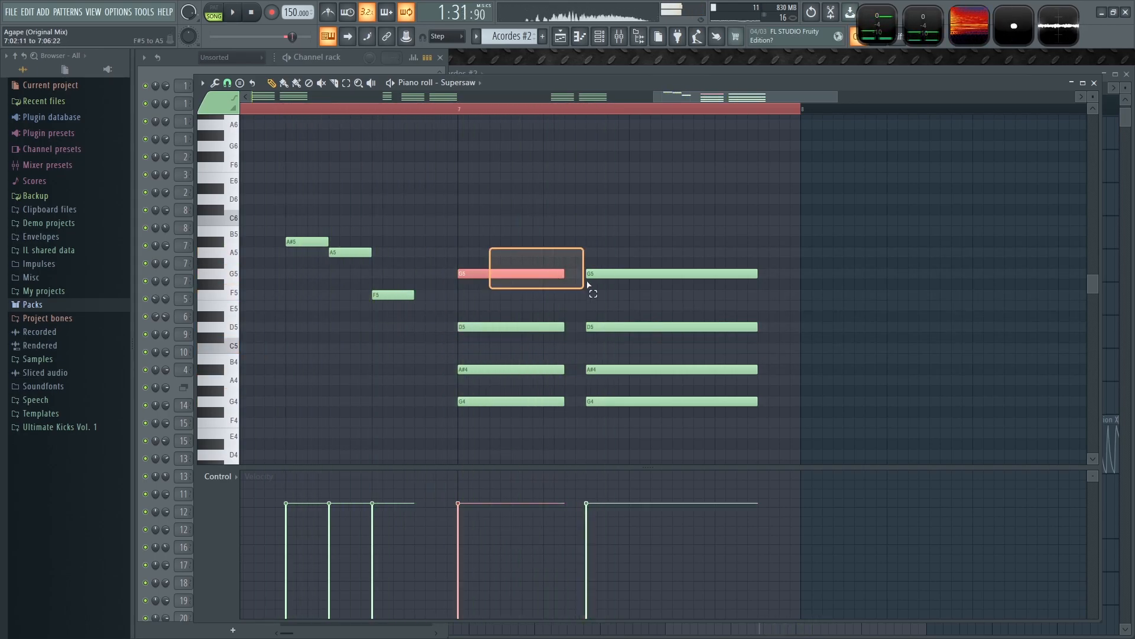
Step: Lower the G5 notes of both bar 7 chords to F5
left_click_drag(572, 283, 681, 281)
left_click_drag(510, 274, 509, 295)
left_click(522, 291)
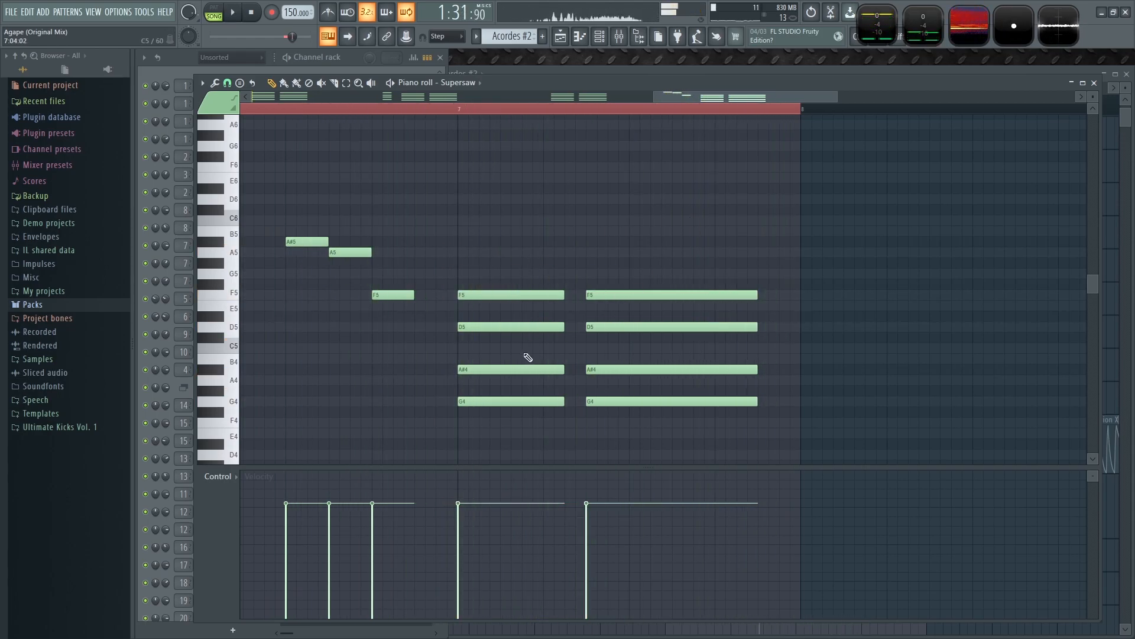
Step: Shorten all notes of bar 7's second chord by two grid steps
left_click_drag(647, 233, 733, 444)
key("space")
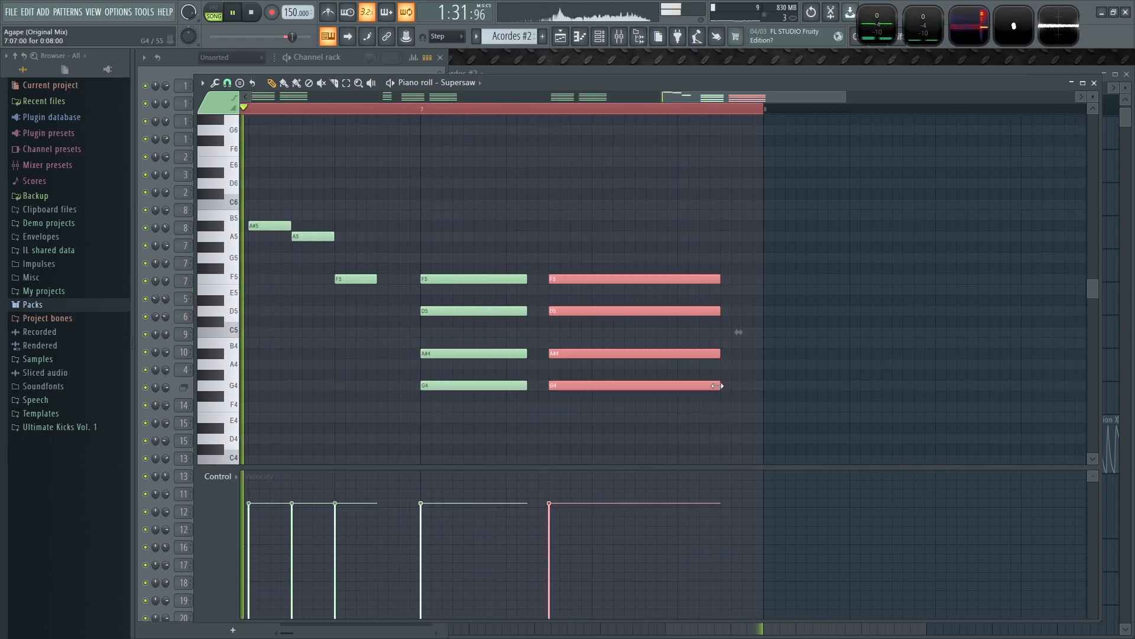
left_click_drag(717, 385, 676, 387)
left_click(708, 388)
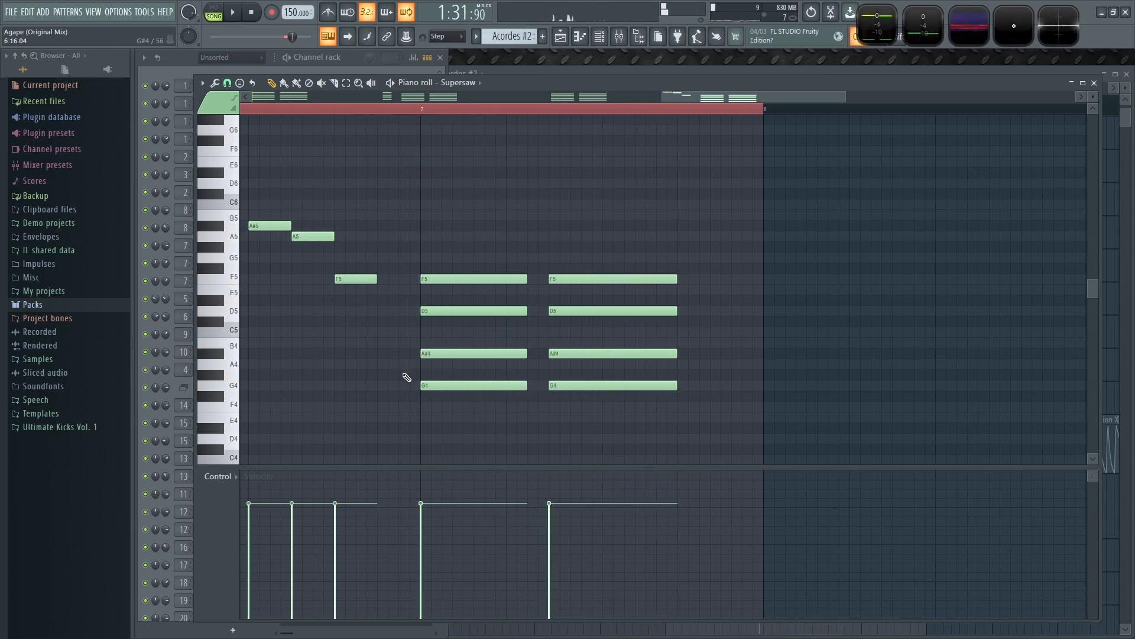
Step: Try lowering the G4 notes of both bar 7 chords to F4
left_click_drag(393, 371, 634, 394)
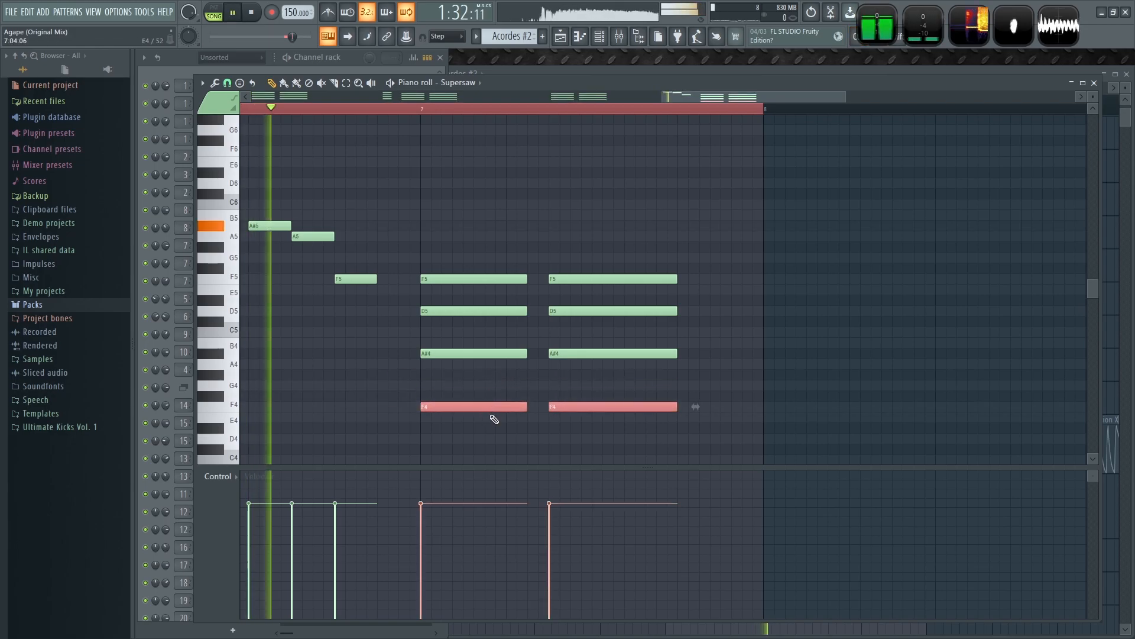
key("space")
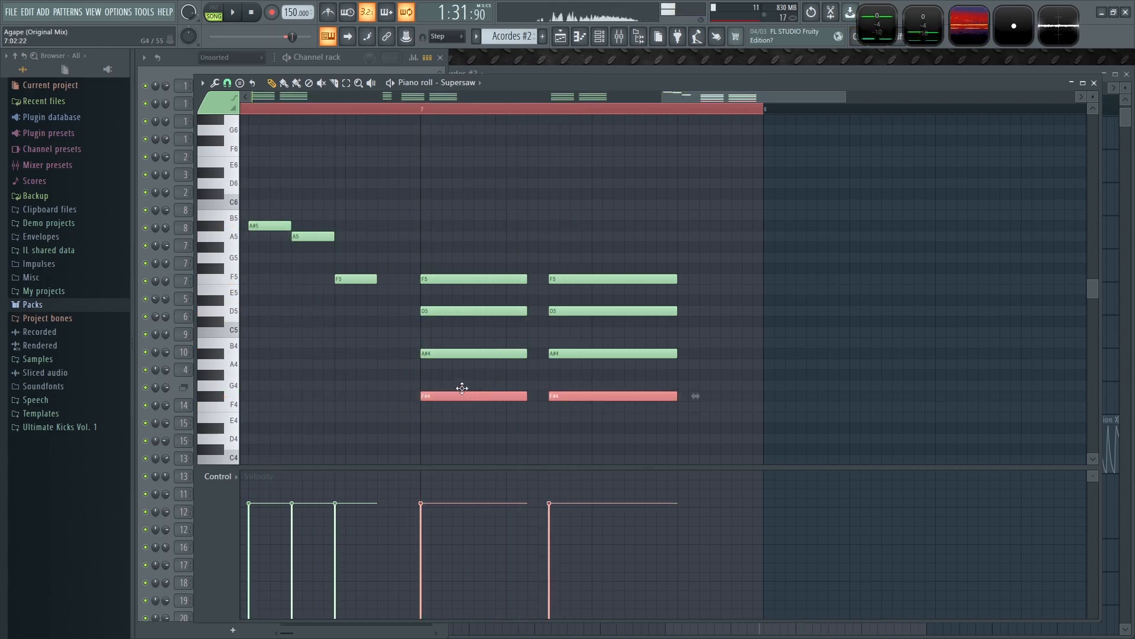
Step: Add an A5 note on top of both bar 7 chords and close the piano roll to return to the playlist
left_click_drag(476, 427, 452, 452)
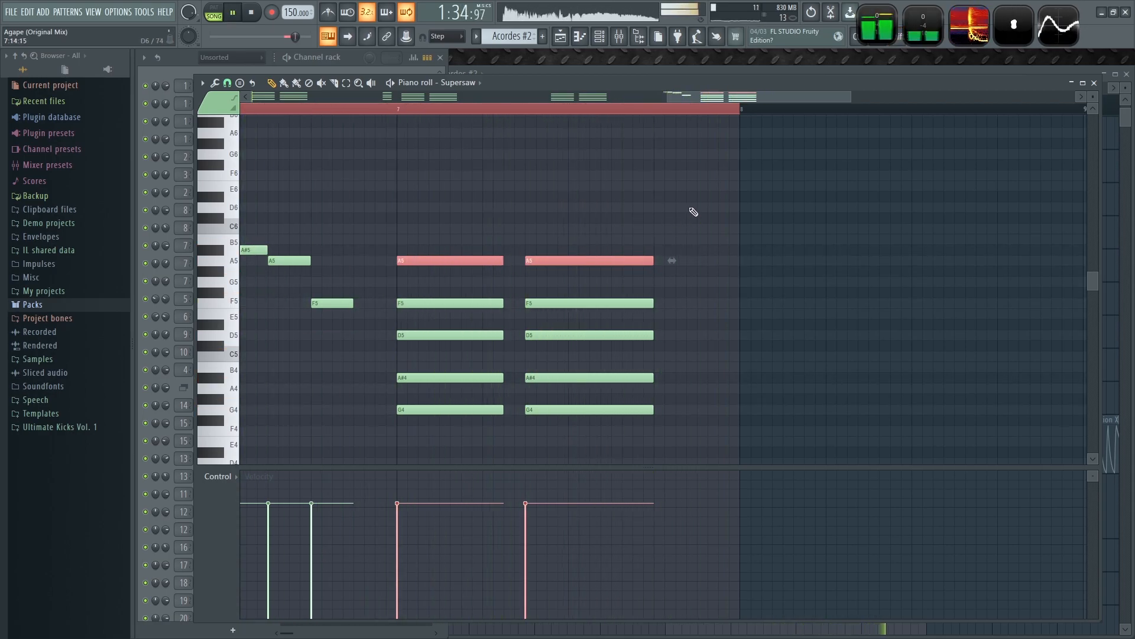
scroll(810, 284, "down", 3)
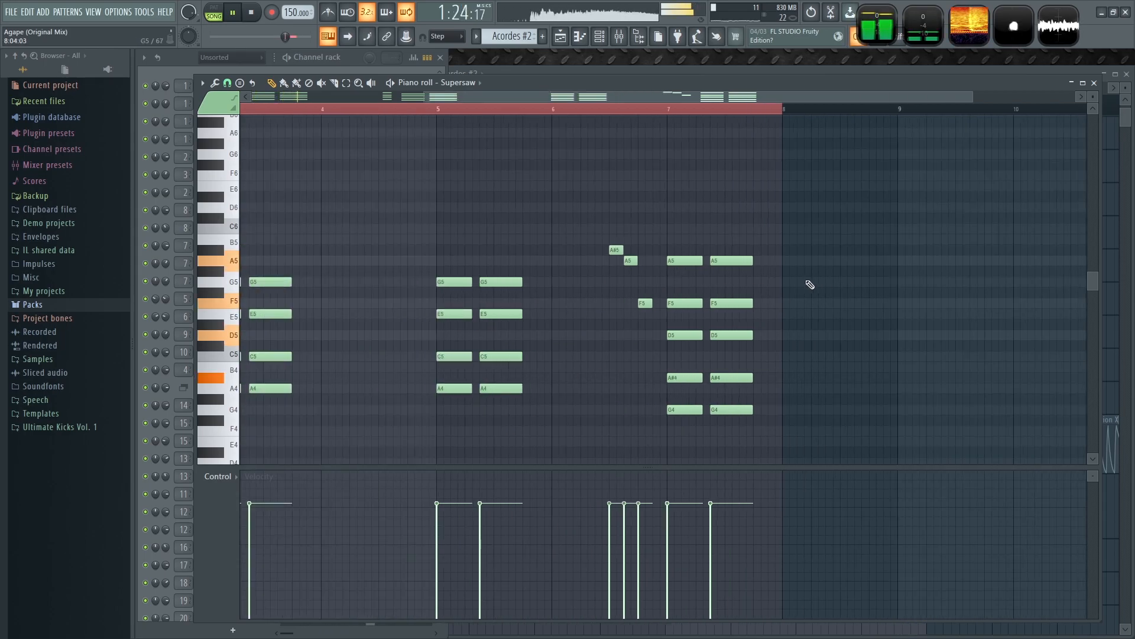
left_click(1094, 84)
left_click(1073, 75)
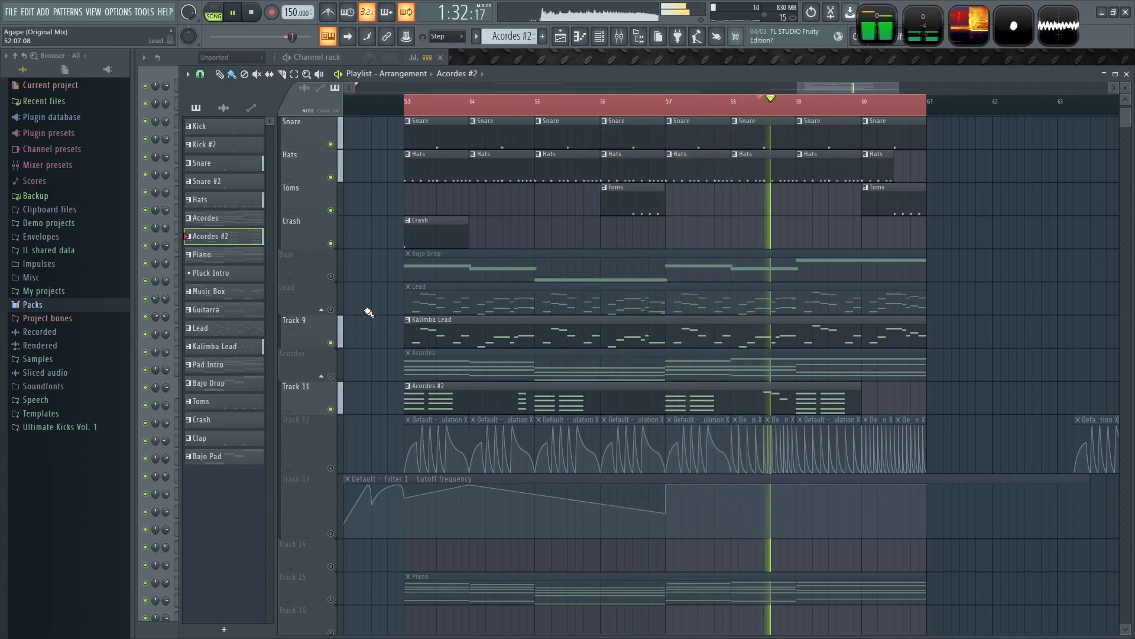
Step: Open the Supersaw notes of Acordes #2 and lower the A5 notes of both bar 7 chords to A4
double_click(588, 403)
scroll(846, 306, "down", 3)
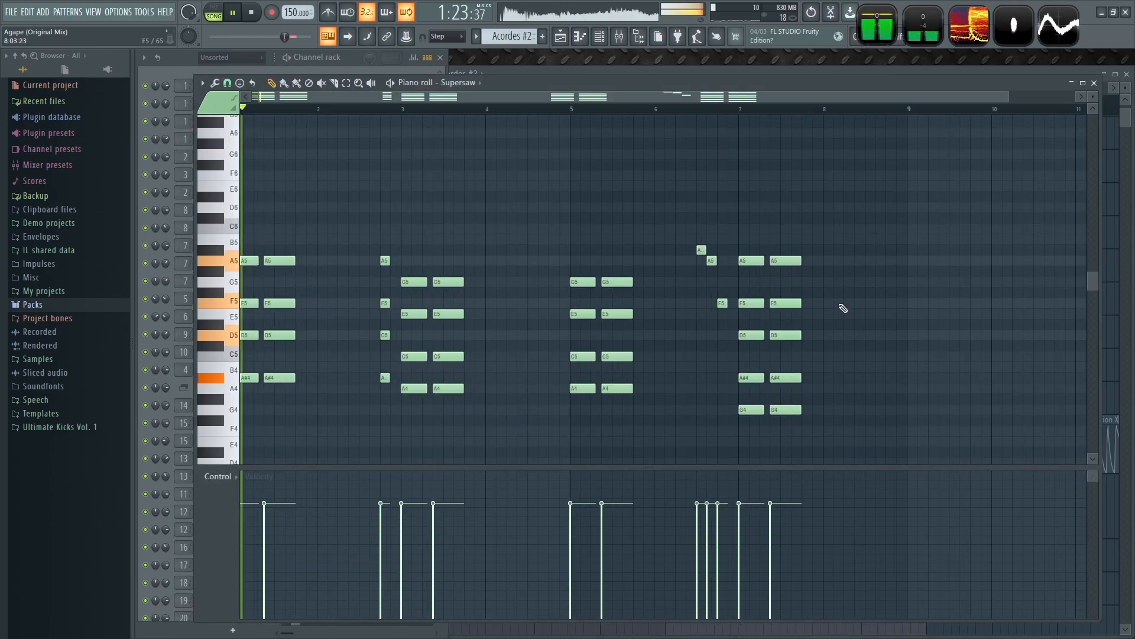
scroll(844, 321, "down", 1)
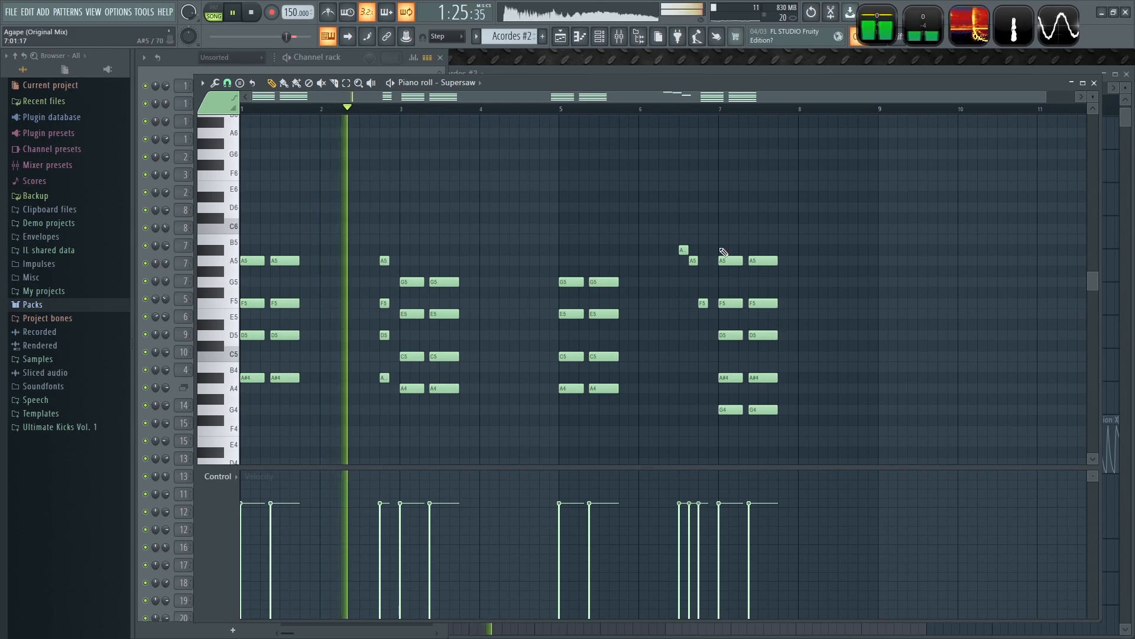
left_click_drag(716, 255, 785, 265)
key("ctrl+Down")
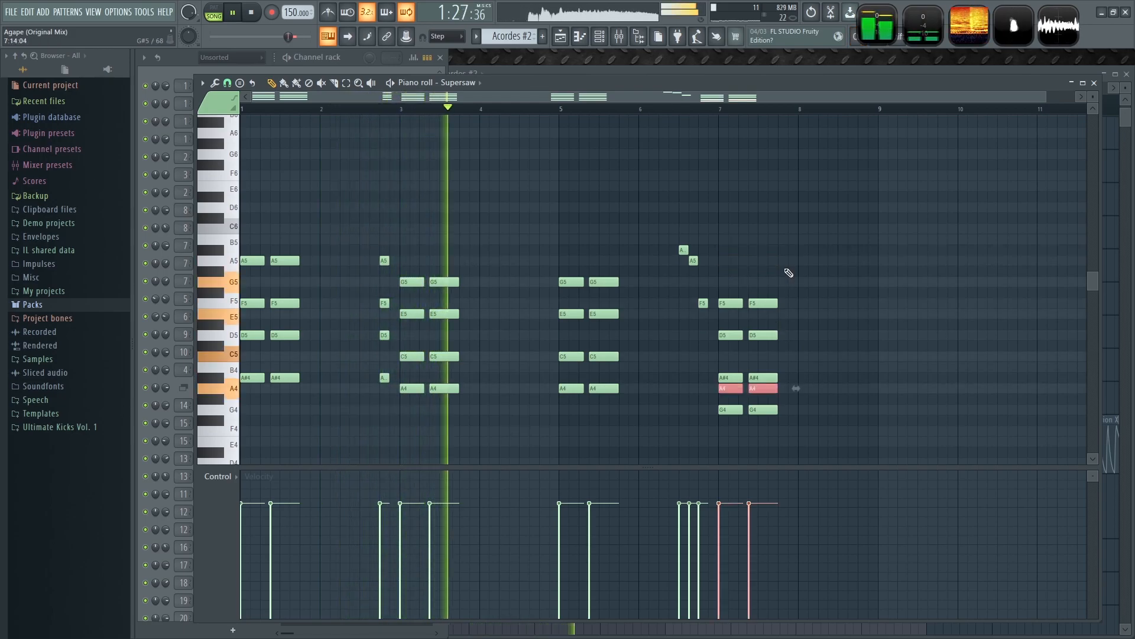
Step: Try raising the A#4 notes of both bar 7 chords an octave to A#5
left_click_drag(704, 363, 796, 385)
key("ctrl+Up")
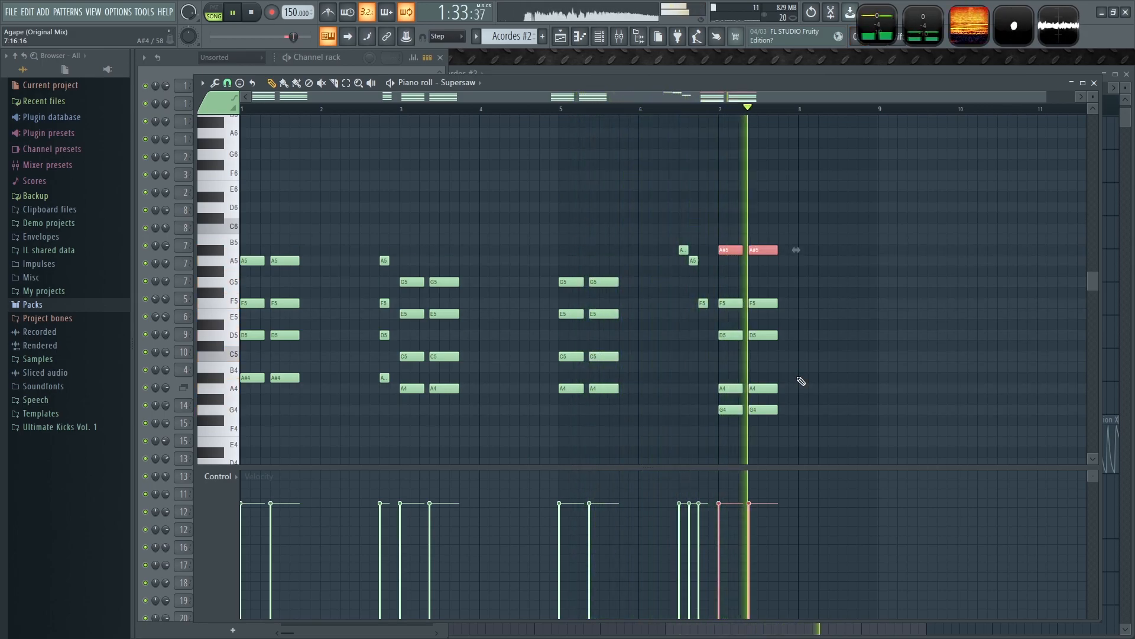
key("ctrl+Down")
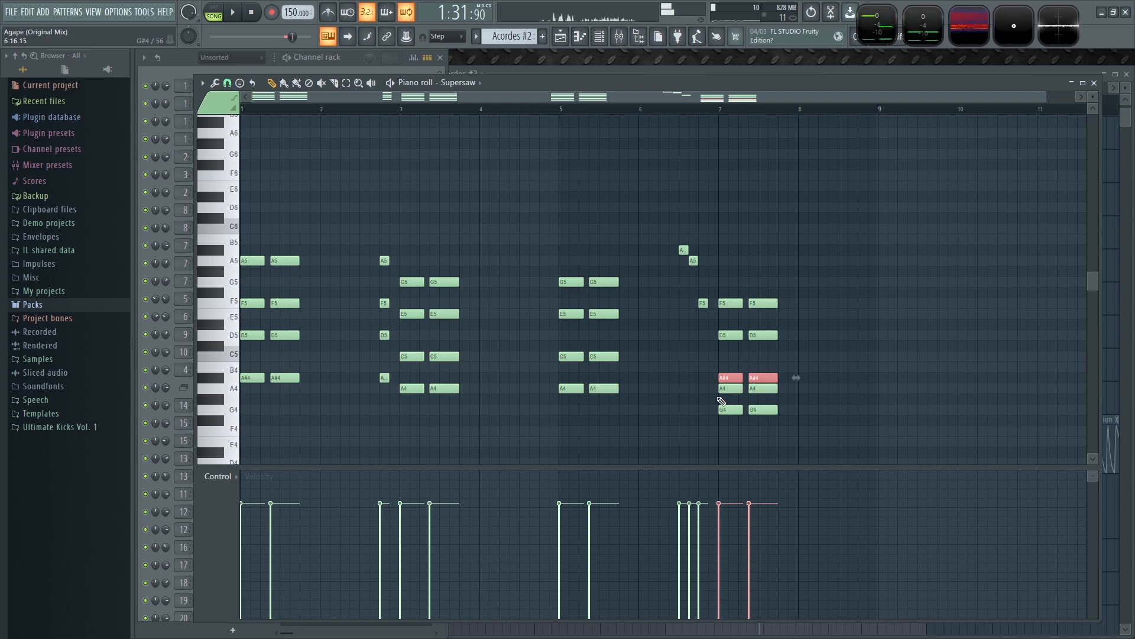
Step: Delete the A4 notes from both bar 7 chords and play the passage
scroll(769, 390, "up", 3)
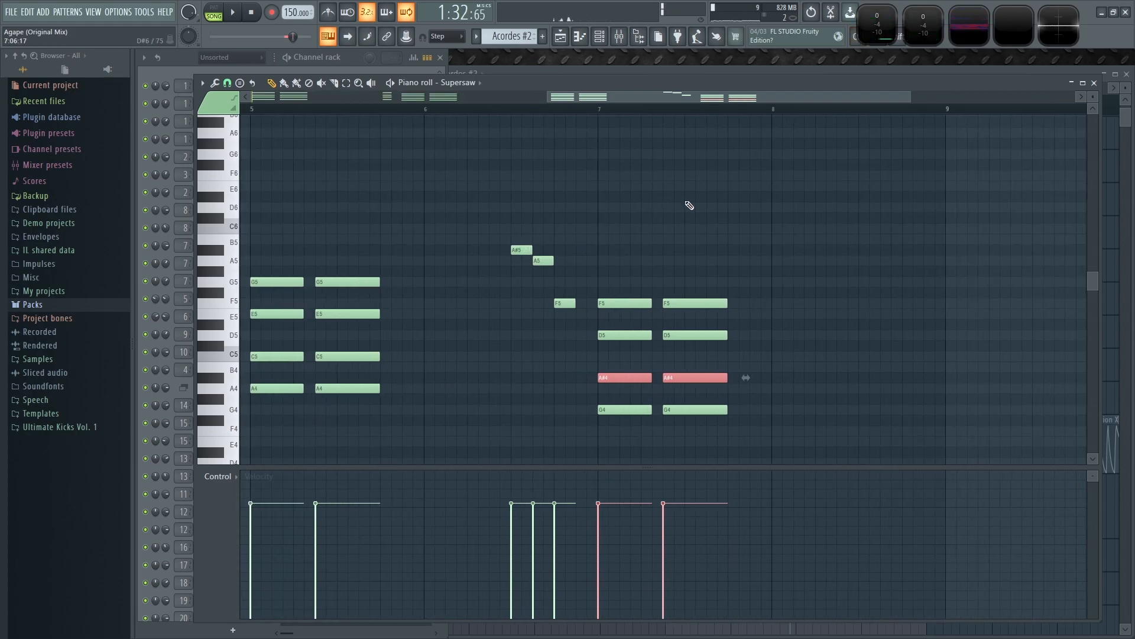
scroll(676, 200, "up", 2)
key("space")
left_click(611, 196, "ctrl")
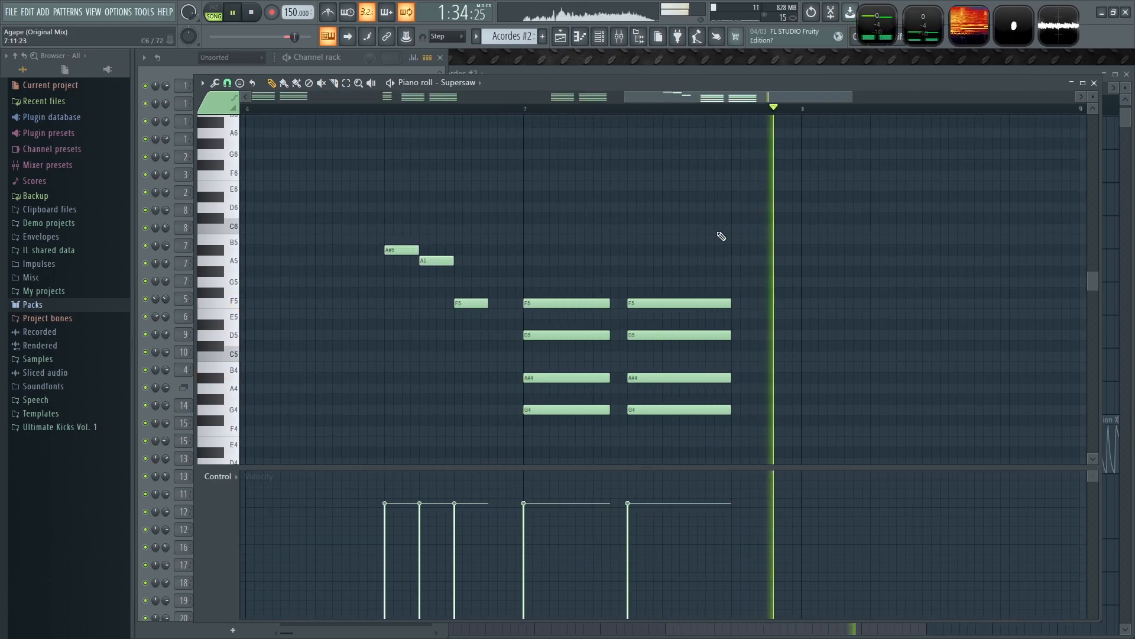
Step: Raise the top note of the short chord before bar 3 to C6 and add an A5 note directly before it
scroll(722, 238, "down", 4)
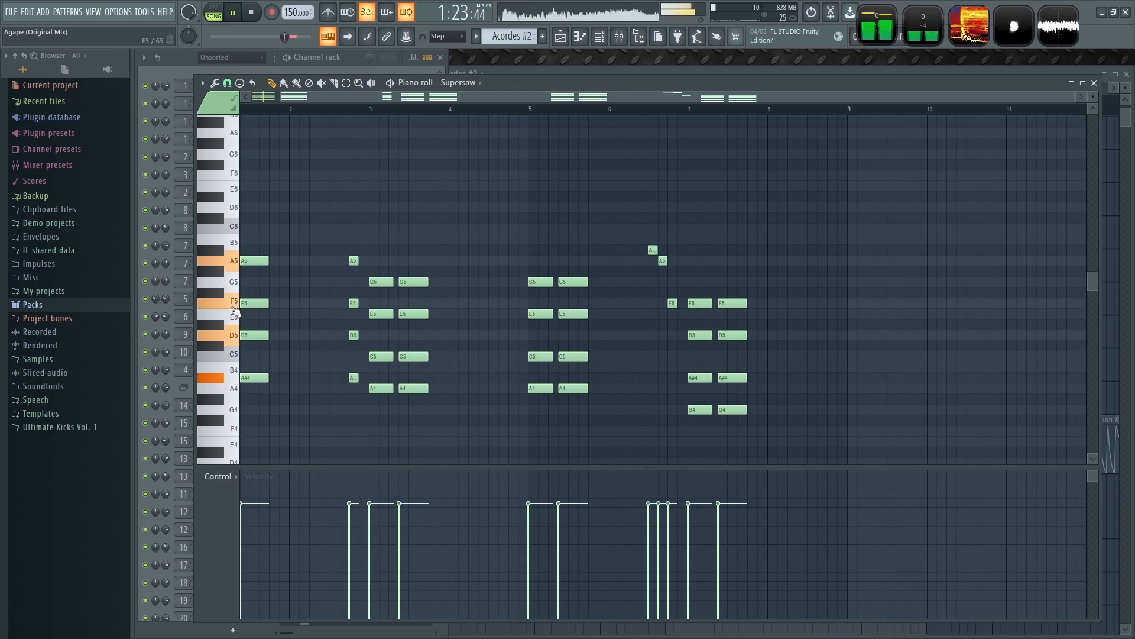
scroll(248, 284, "up", 3)
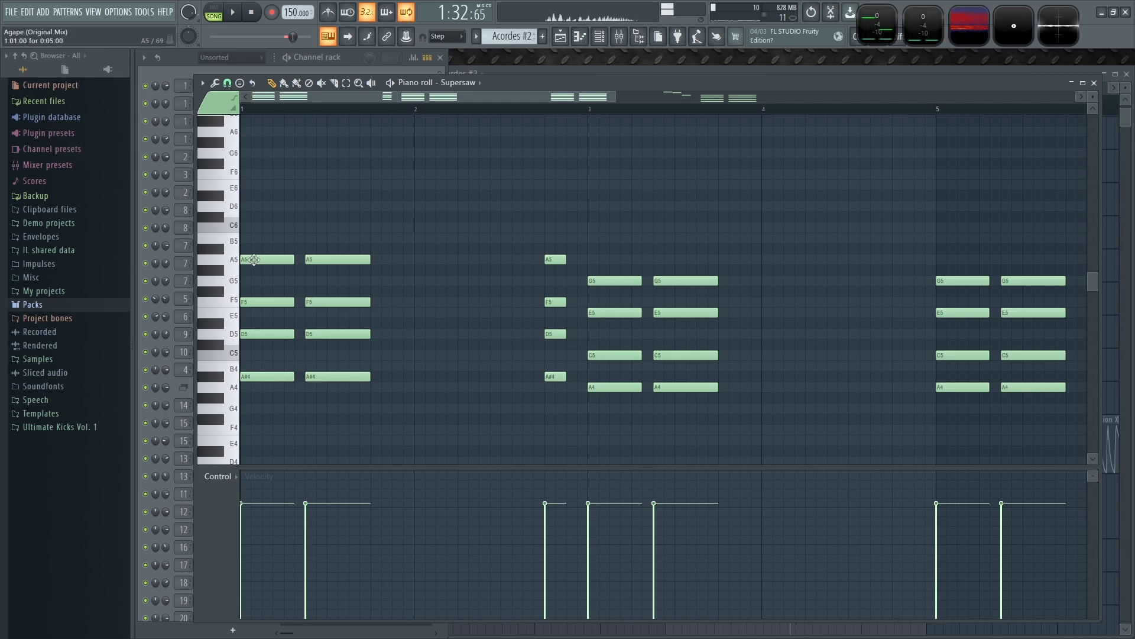
scroll(507, 281, "up", 3)
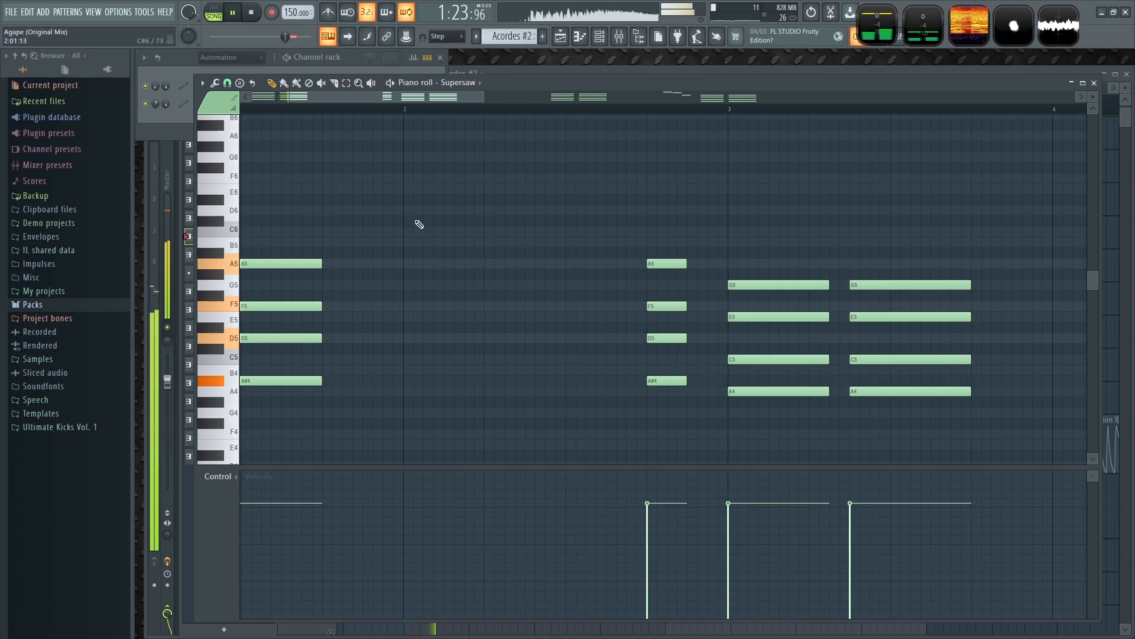
scroll(419, 225, "down", 3)
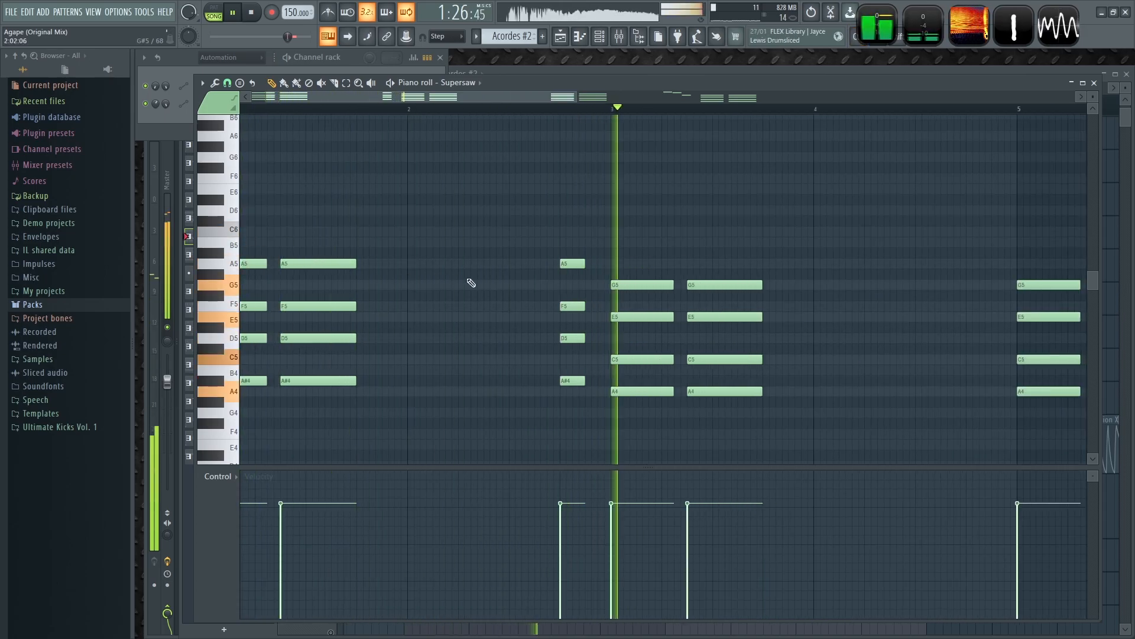
scroll(596, 286, "up", 3)
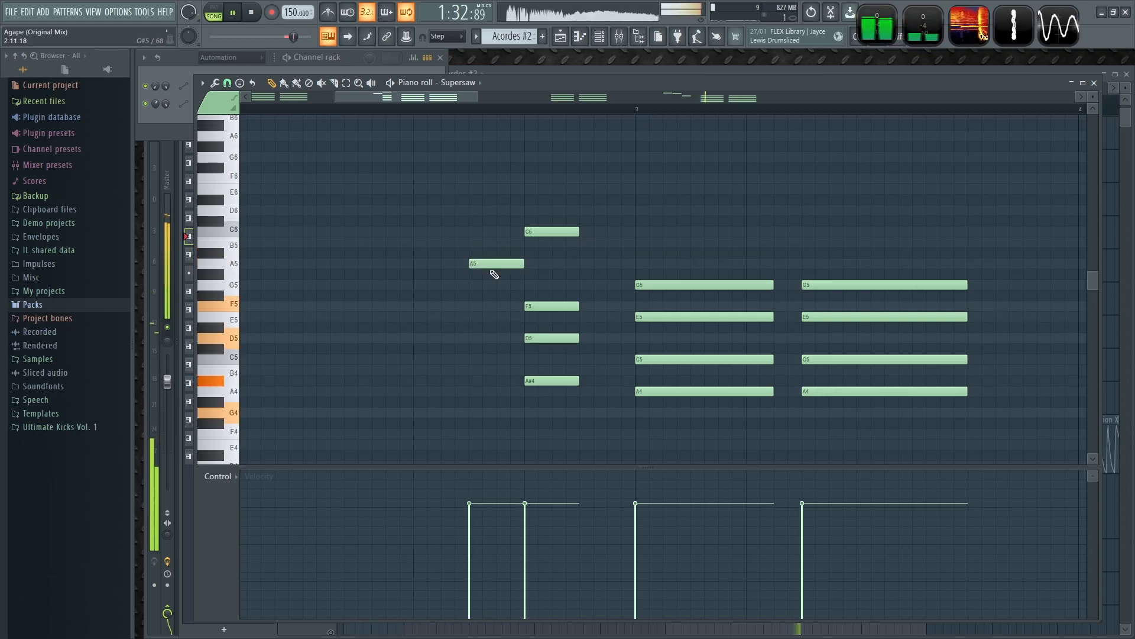
Step: Play the pattern on its own, move the single A5 note before bar 3 two grid steps earlier, and return to the playlist
scroll(532, 284, "down", 4)
left_click(251, 12)
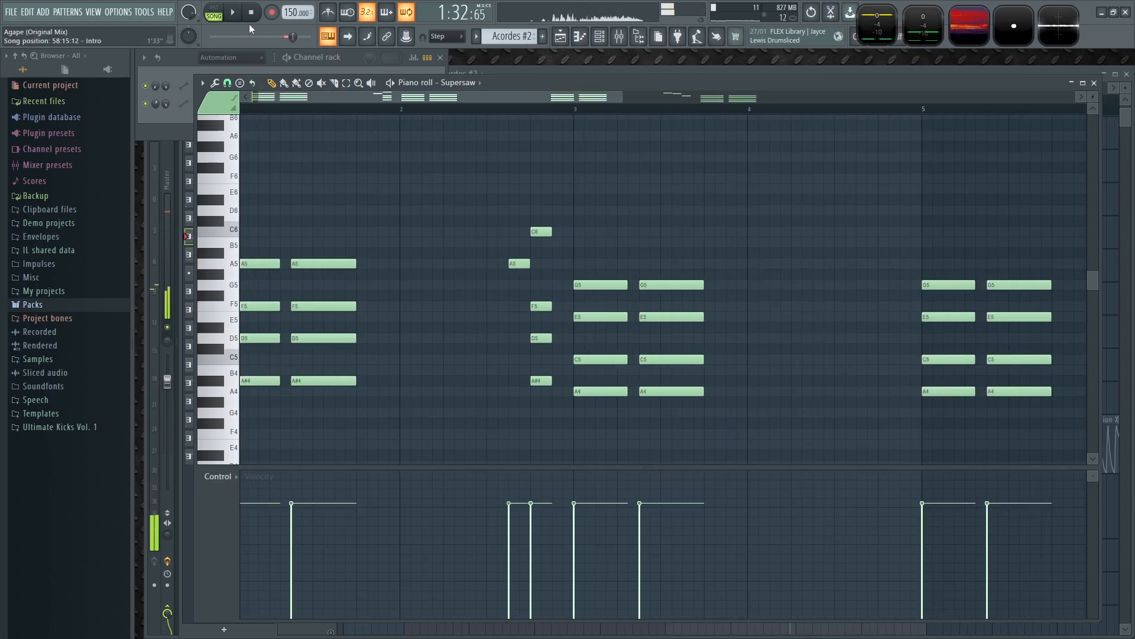
left_click(214, 12)
left_click(232, 12)
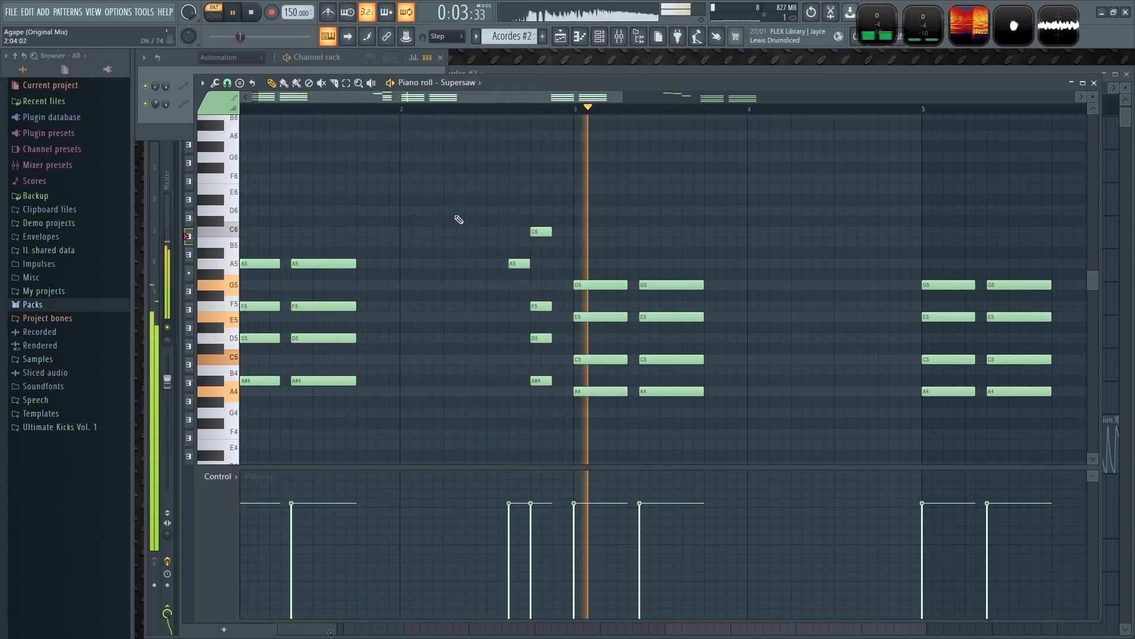
left_click_drag(520, 264, 498, 264)
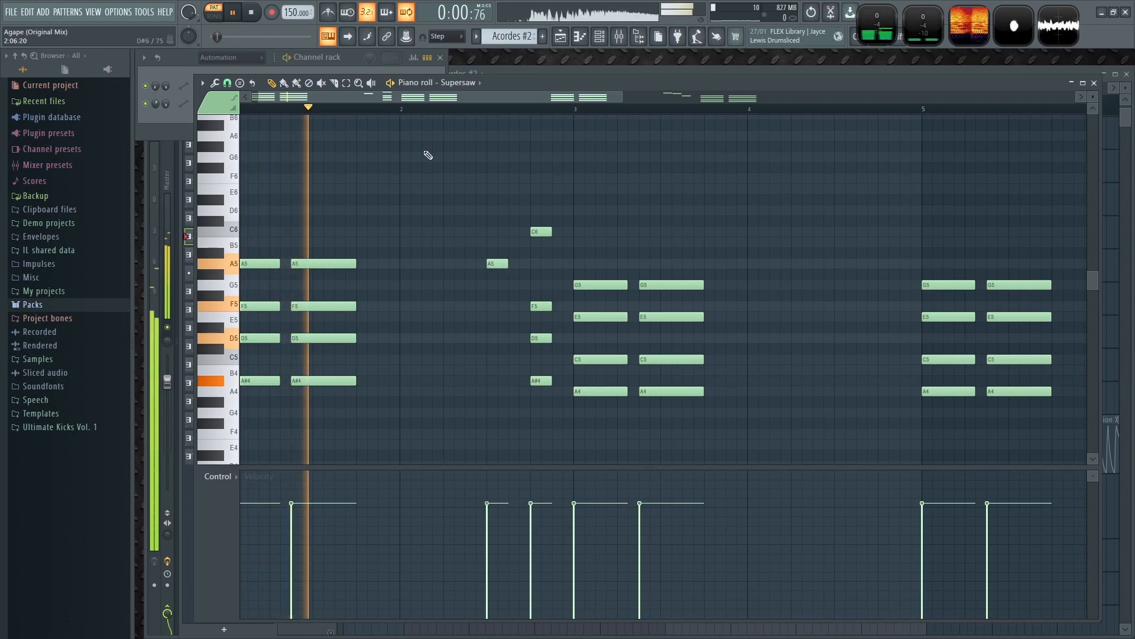
key("F5")
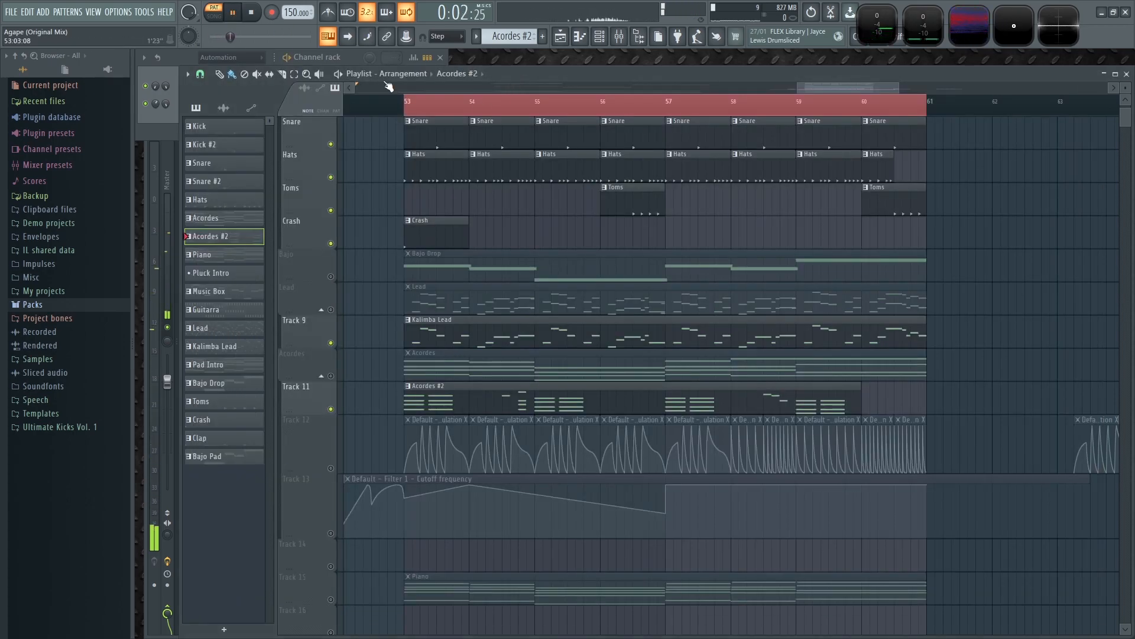
Step: Play the arrangement in song mode and show all channels in the channel rack
left_click(214, 16)
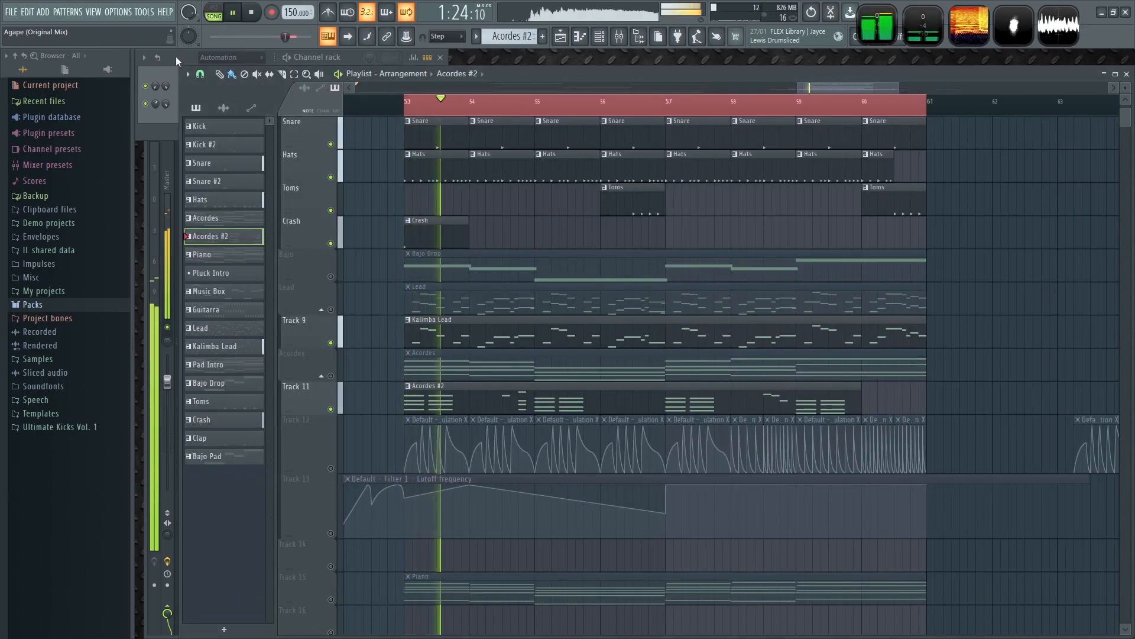
key("F6")
left_click(247, 58)
left_click(245, 74)
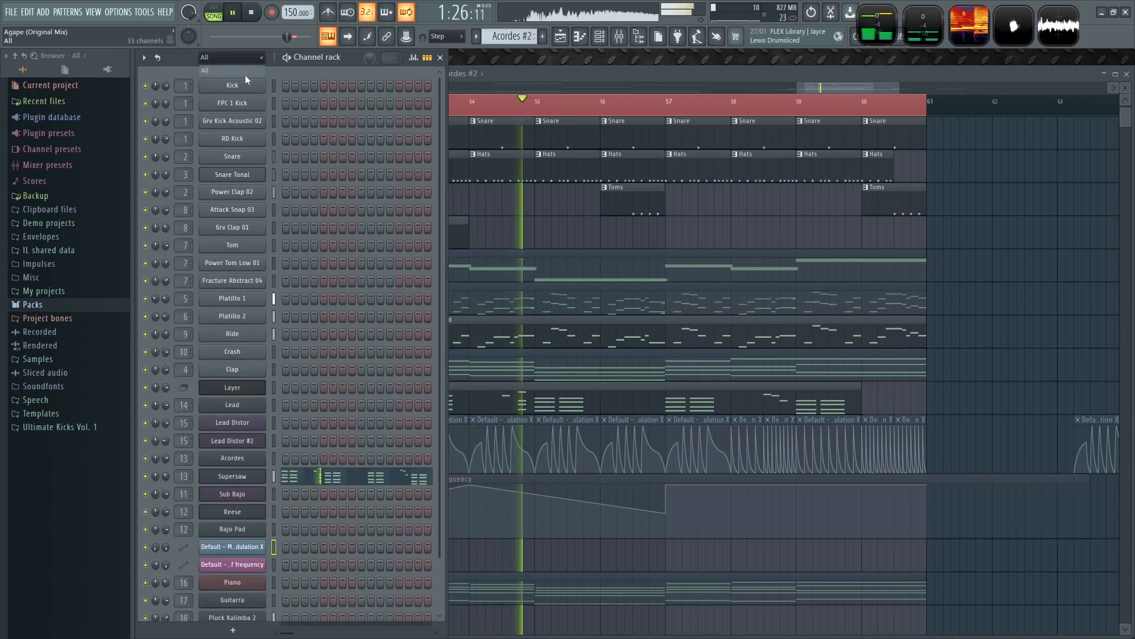
Step: Examine the Supersaw notes of Acordes #2 up to bar 7 during playback, and close the piano roll
left_click(328, 476)
left_click_drag(760, 194, 414, 196)
left_click_drag(732, 248, 356, 241)
scroll(584, 300, "up", 3)
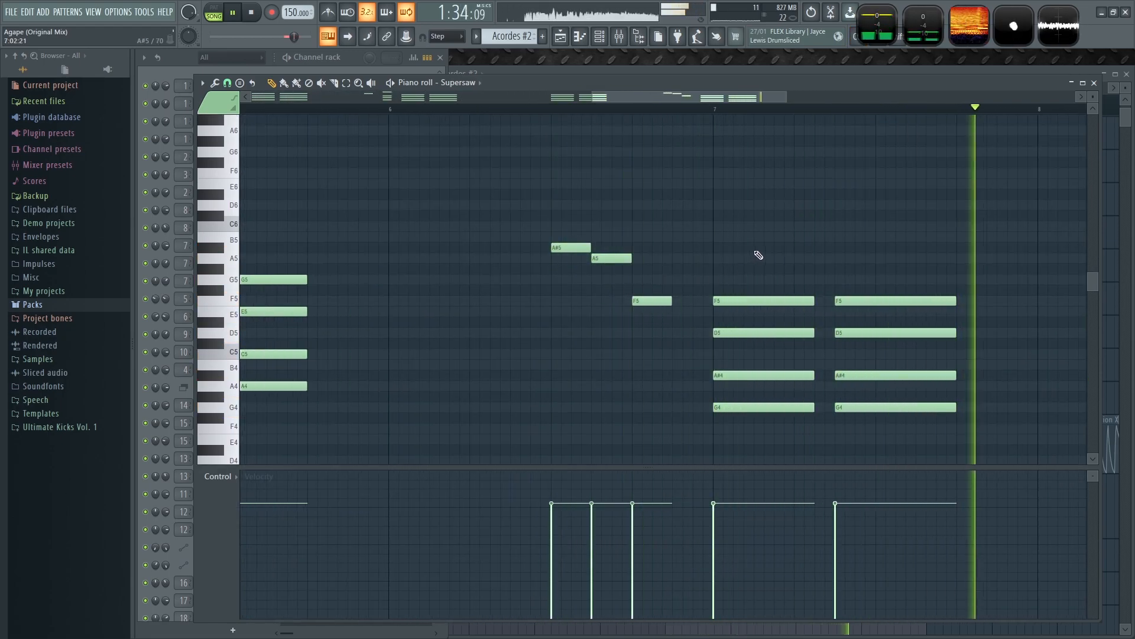
scroll(854, 231, "down", 3)
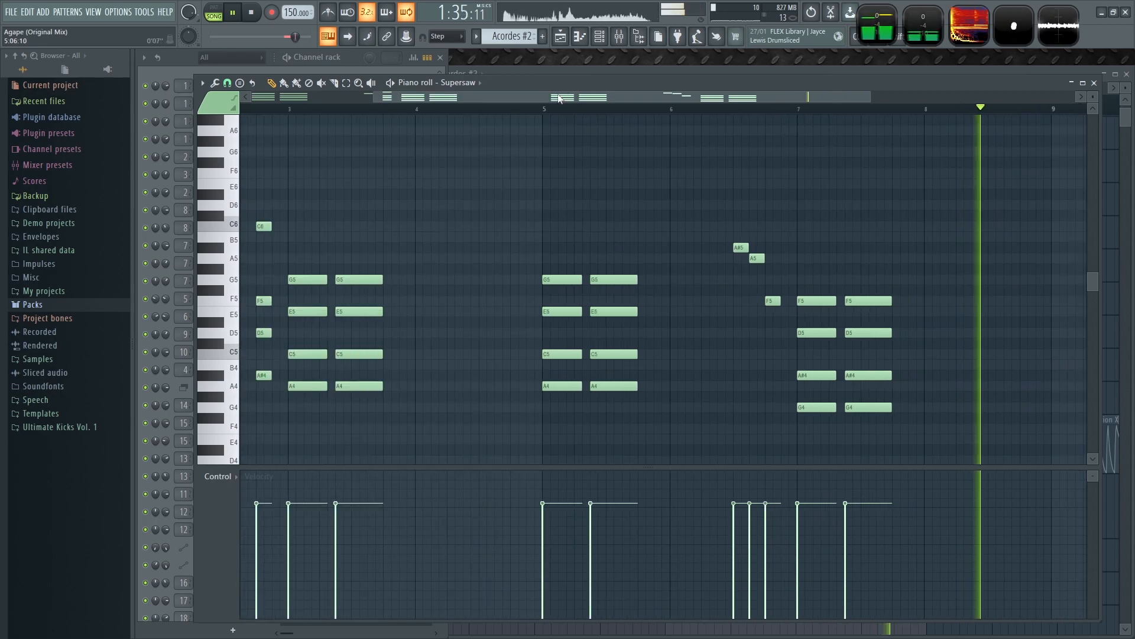
left_click(1095, 84)
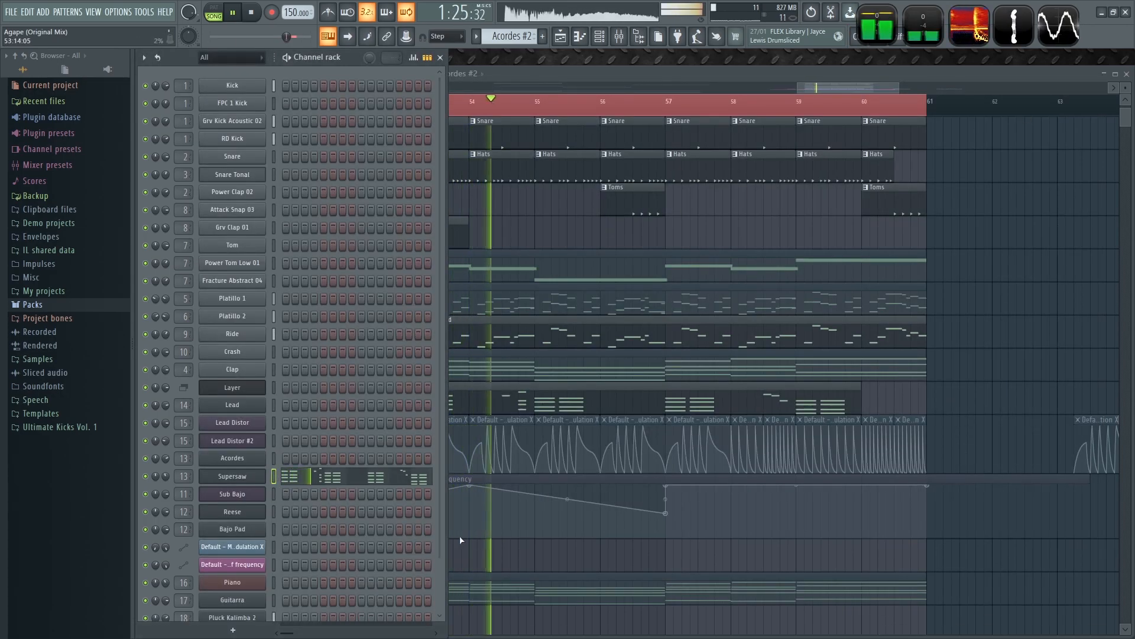
Step: Unmute the Lead track in the playlist and make Lead the selected pattern
left_click(626, 541)
scroll(626, 542, "up", 2)
left_click(331, 375)
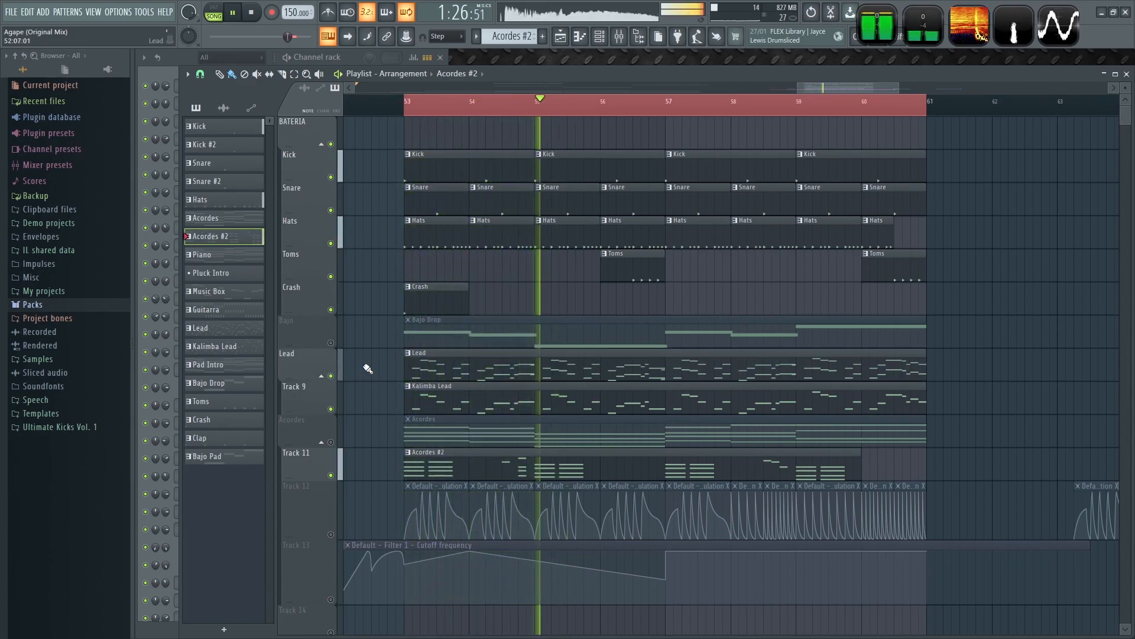
scroll(365, 359, "down", 1)
scroll(373, 366, "down", 1)
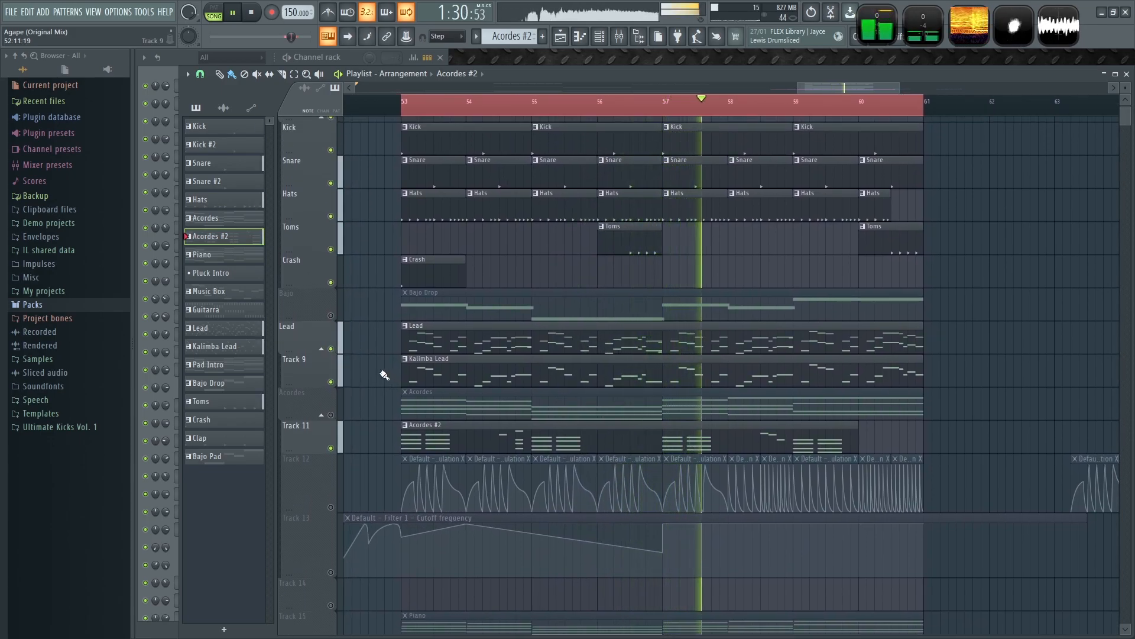
left_click(423, 345)
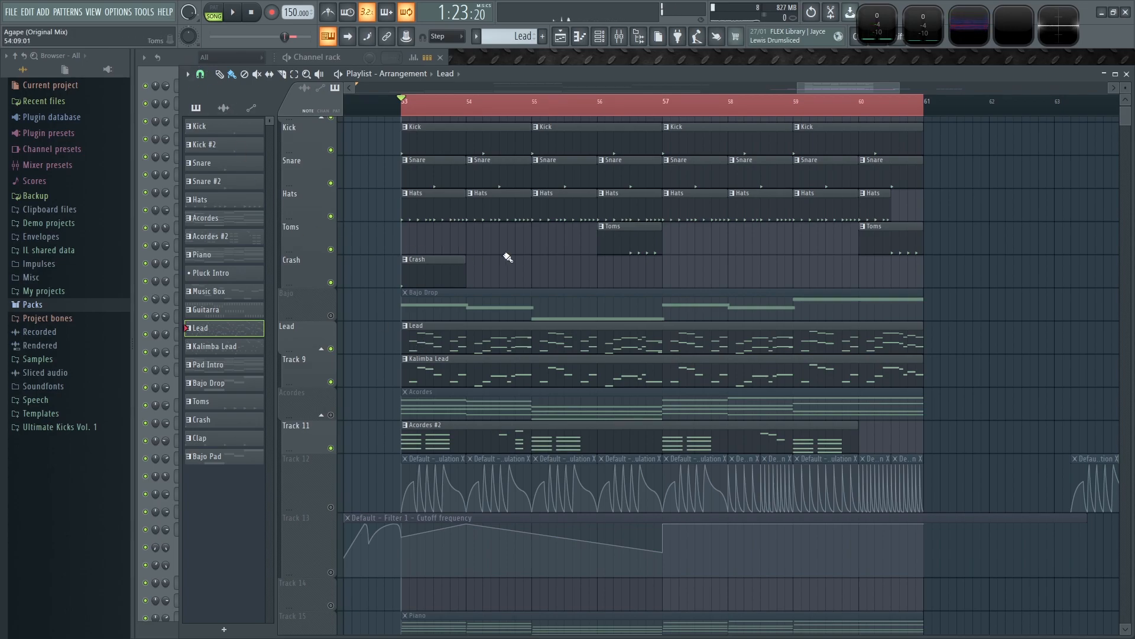
Step: Unmute all playlist tracks and clear the time selection over the drop
scroll(521, 259, "down", 3, "ctrl")
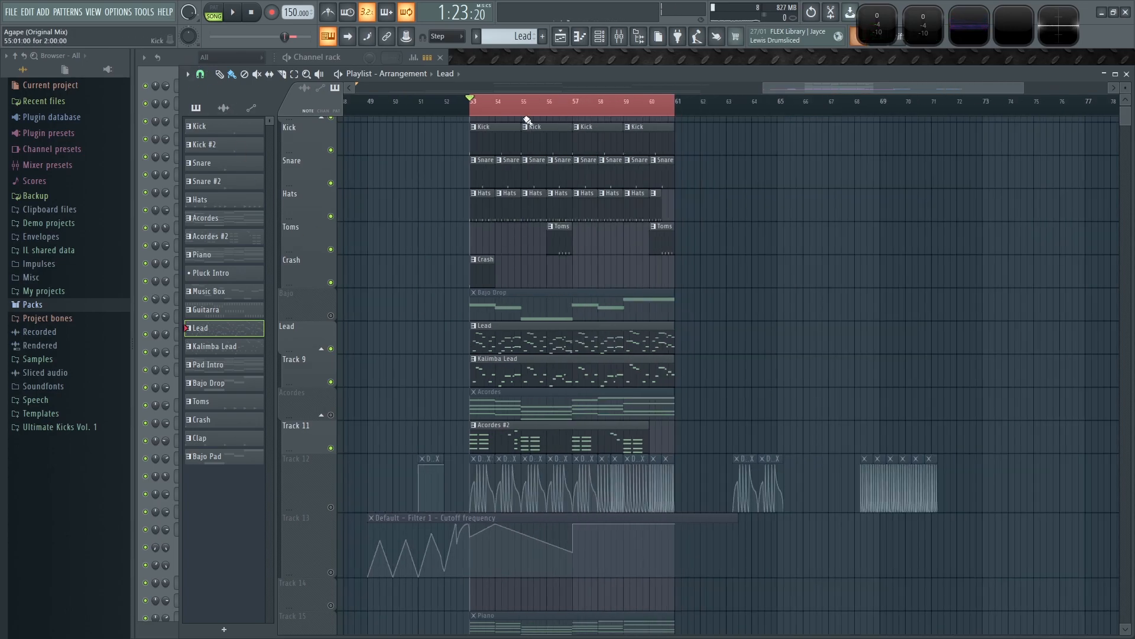
right_click(332, 249)
scroll(450, 319, "down", 3, "ctrl")
scroll(546, 319, "up", 1, "ctrl")
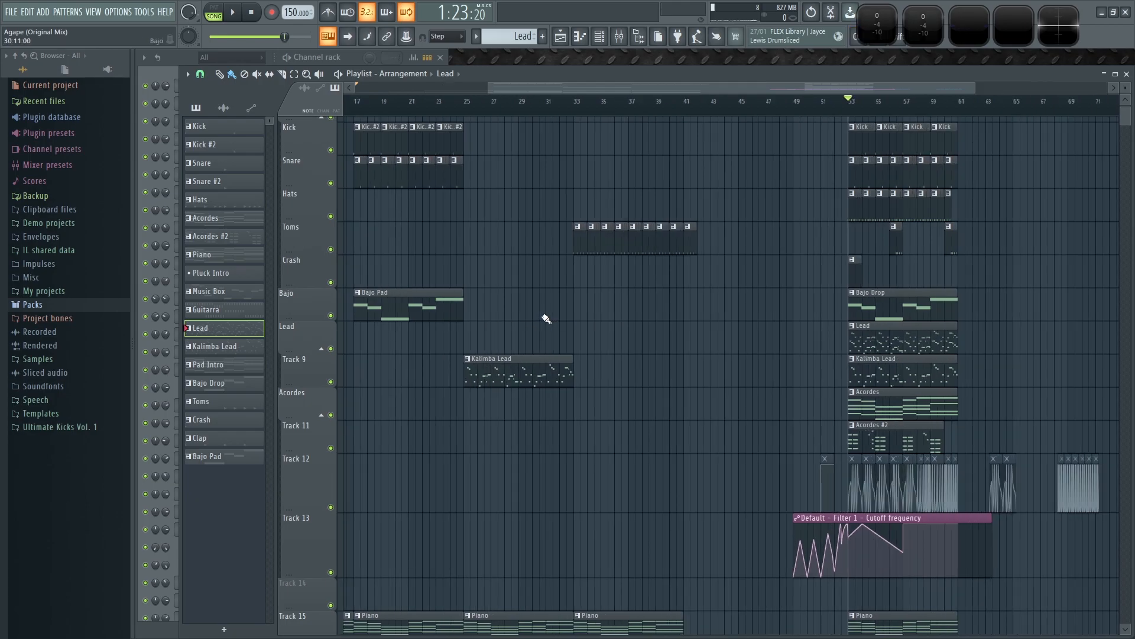
Step: Play the arrangement from bar 17 to hear the Kick #2 and Bajo Pad section
left_click_drag(435, 274, 559, 267)
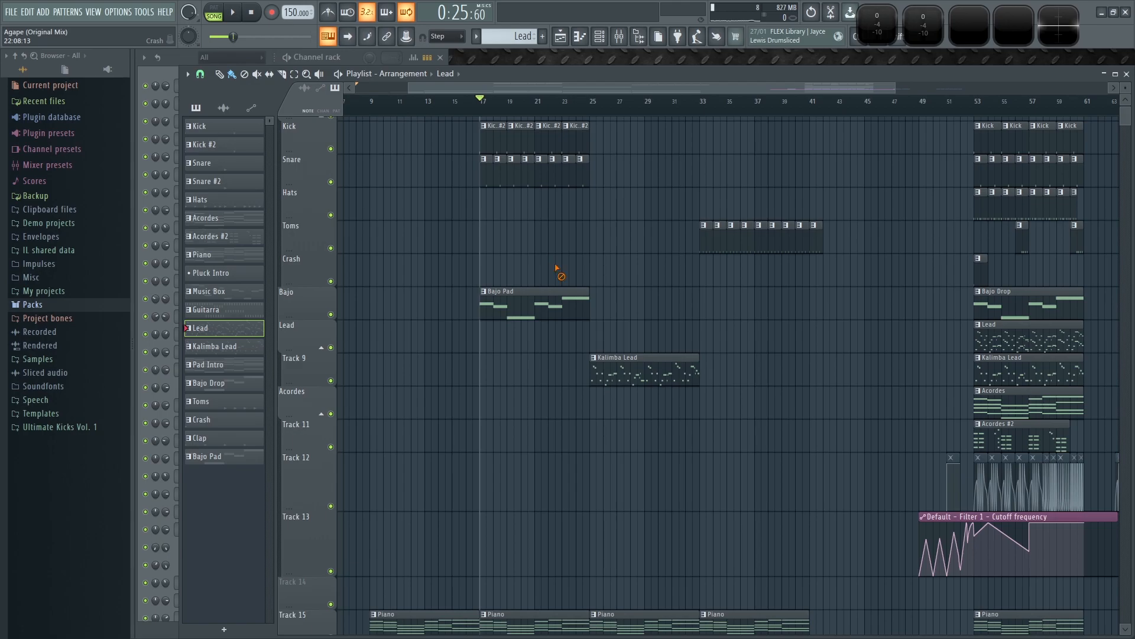
scroll(504, 266, "up", 2, "ctrl")
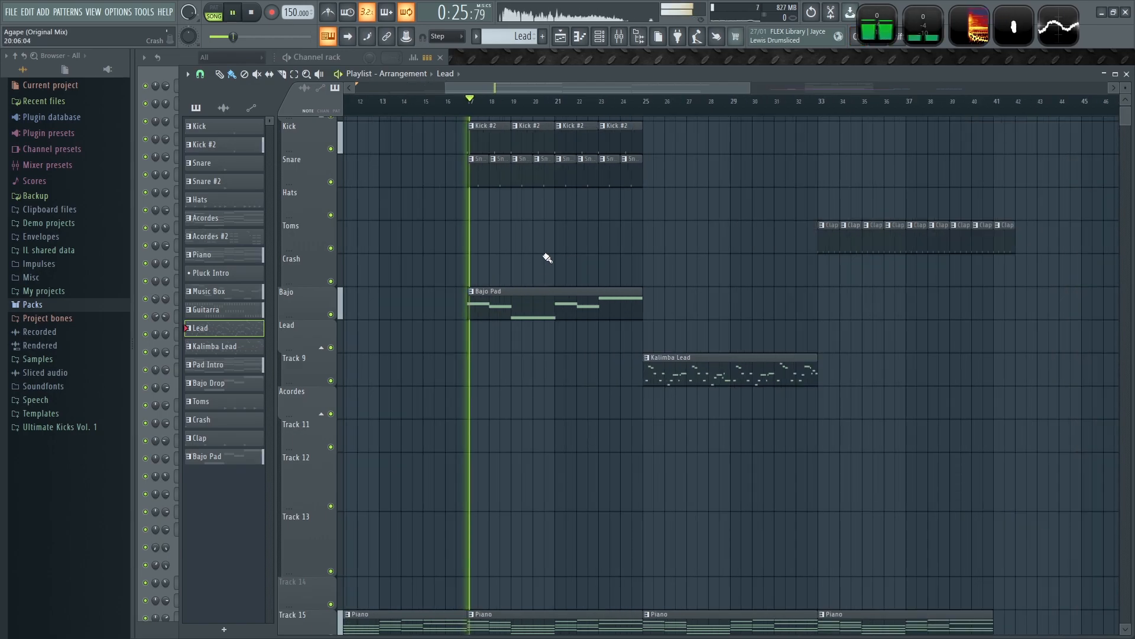
scroll(565, 262, "down", 2, "ctrl")
key("space")
Step: Play the drop from bar 53 with all tracks active
left_click_drag(912, 162, 733, 149)
scroll(725, 145, "up", 3, "ctrl")
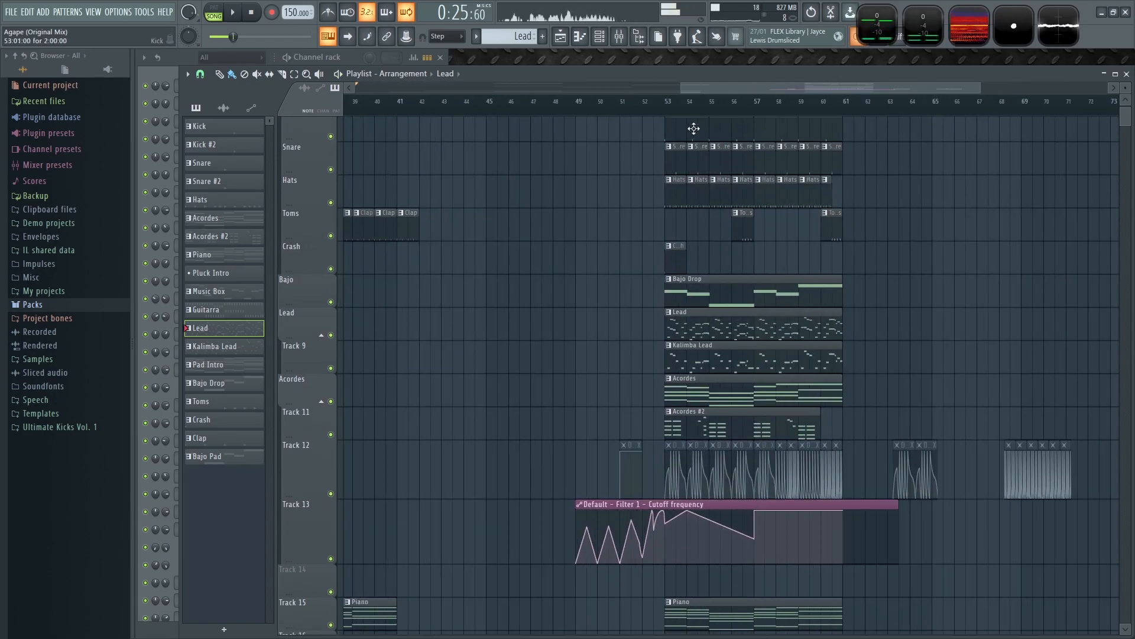
scroll(732, 253, "up", 3, "ctrl")
left_click_drag(722, 273, 637, 316)
key("space")
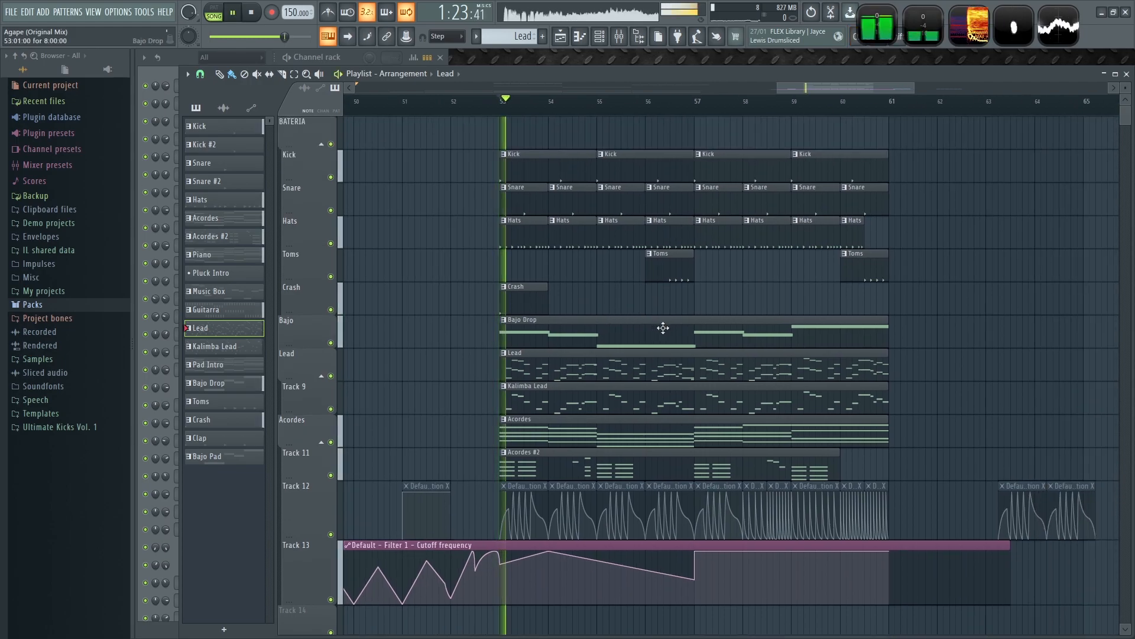
Step: Mute the Acordes and Lead tracks while playing the drop
left_click(331, 442)
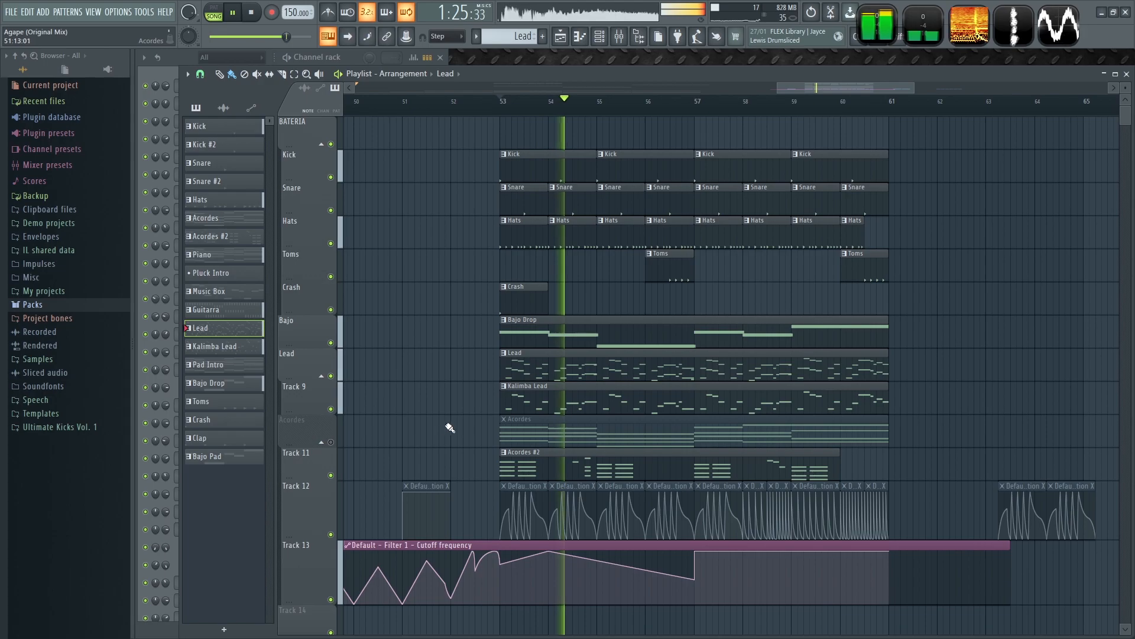
key("space")
left_click(330, 376)
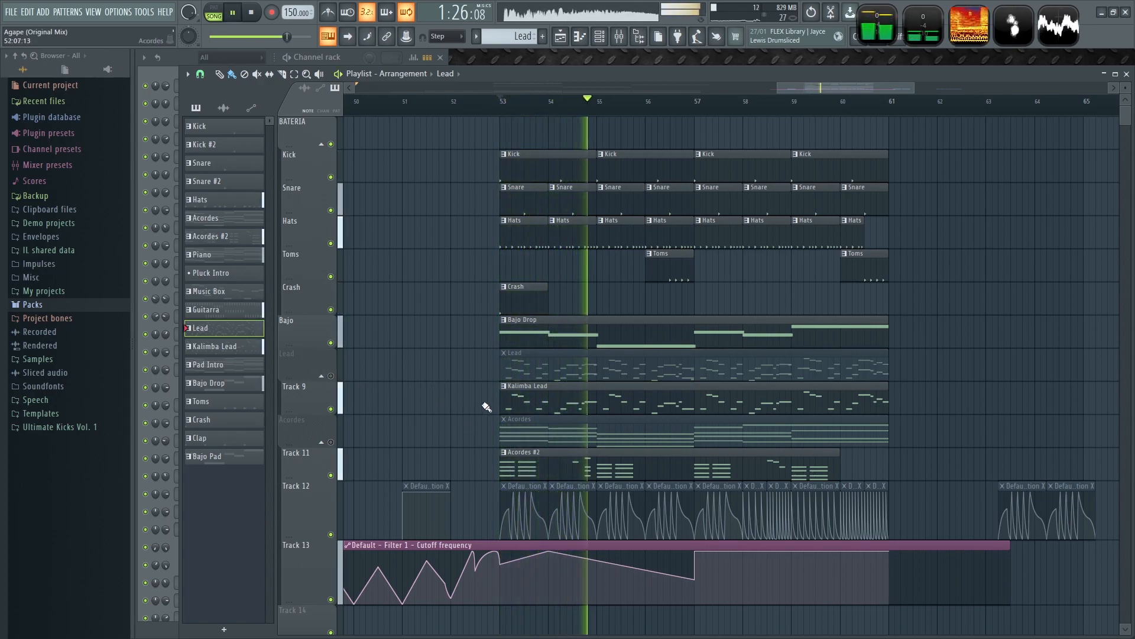
Step: Insert an empty playlist track between Bajo and Lead, and stop playback
right_click(317, 363)
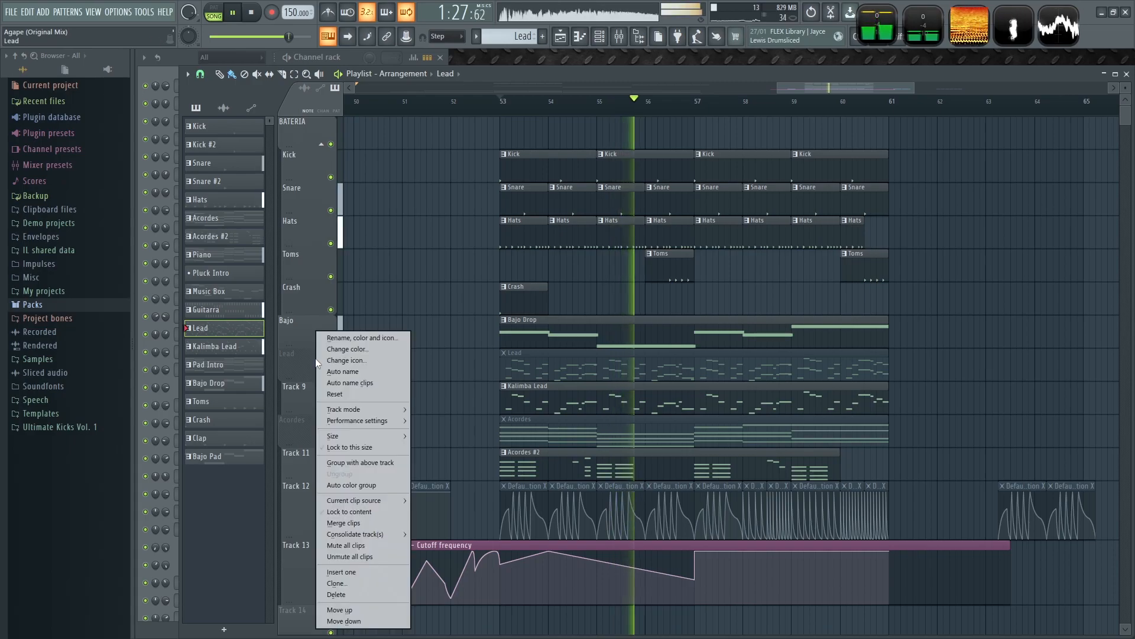
left_click(341, 572)
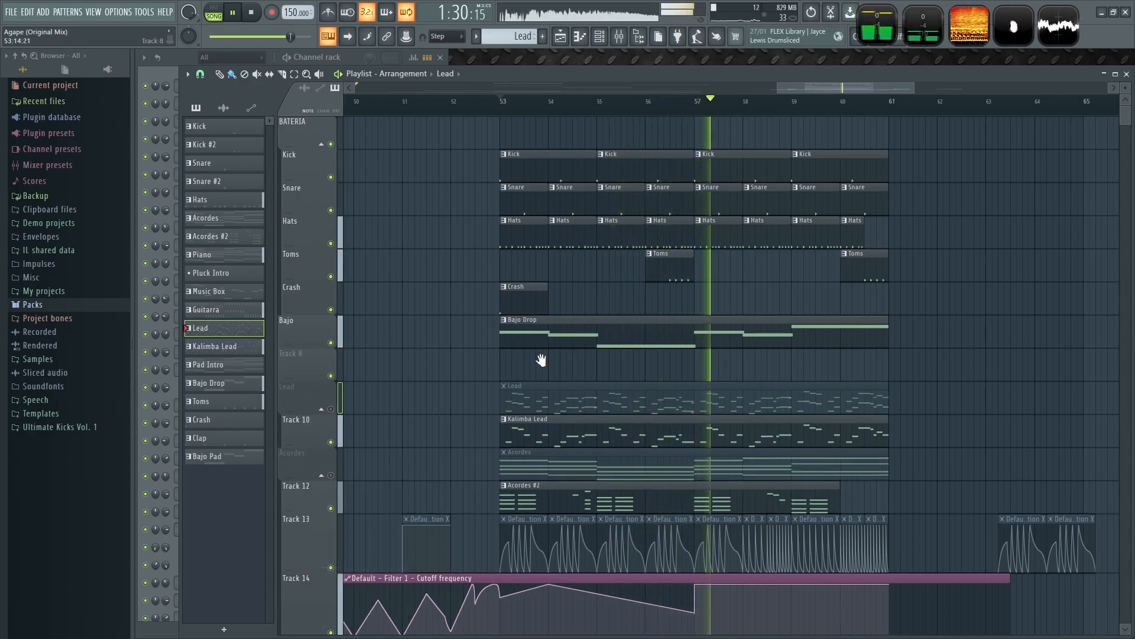
scroll(540, 357, "down", 1)
key("space")
scroll(456, 498, "down", 5)
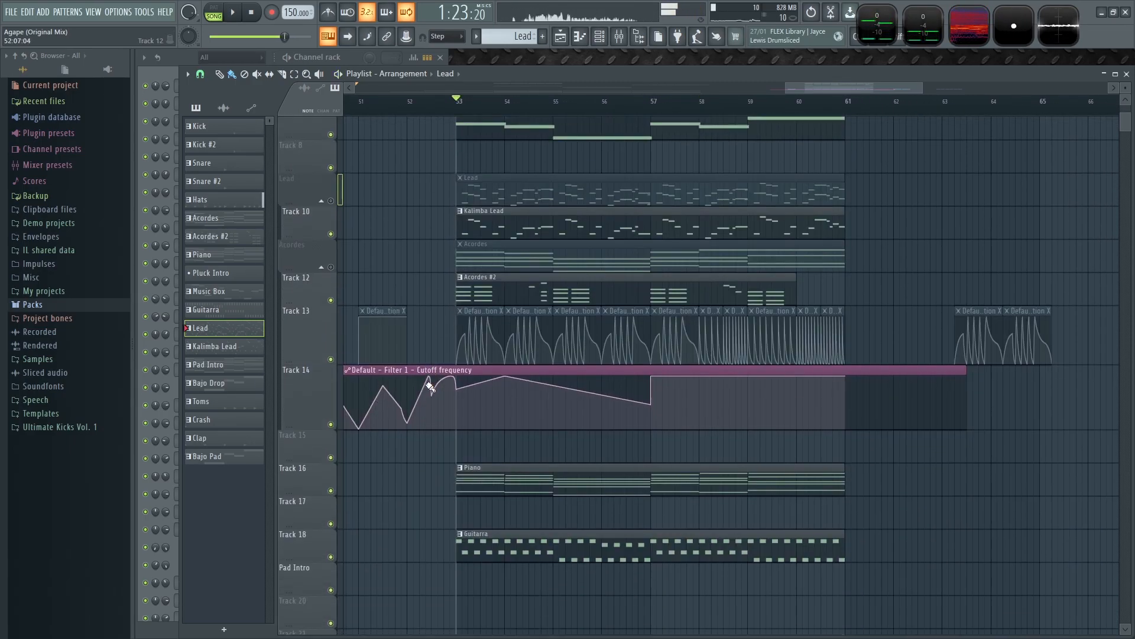
Step: Mute the Piano and Guitarra tracks and play the drop from bar 53
left_click(331, 490)
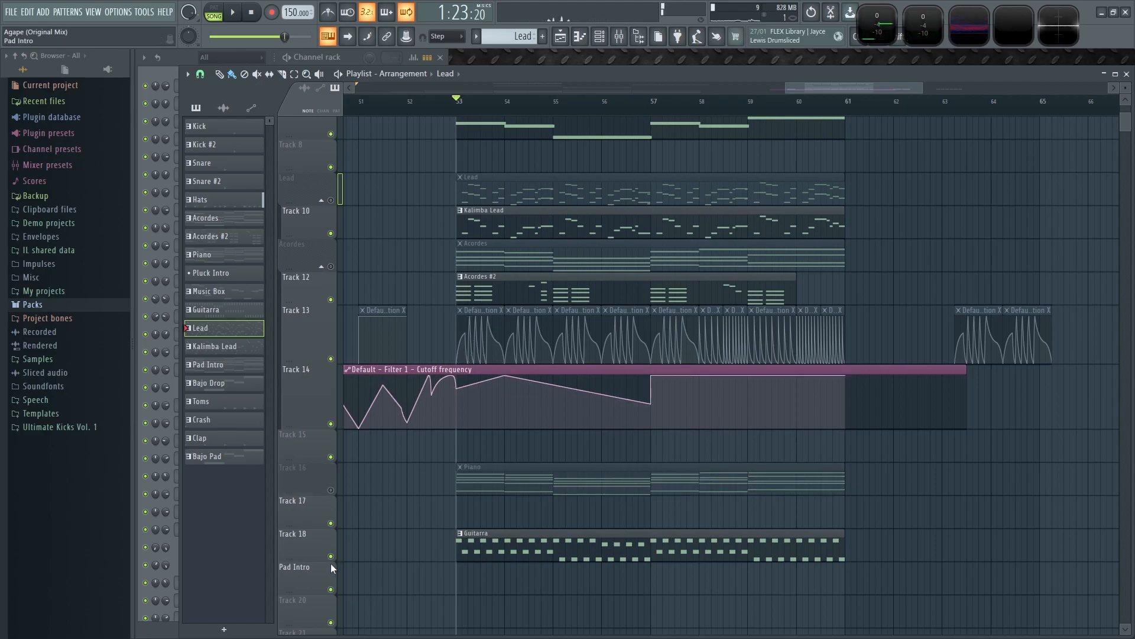
left_click(331, 555)
scroll(475, 506, "up", 6)
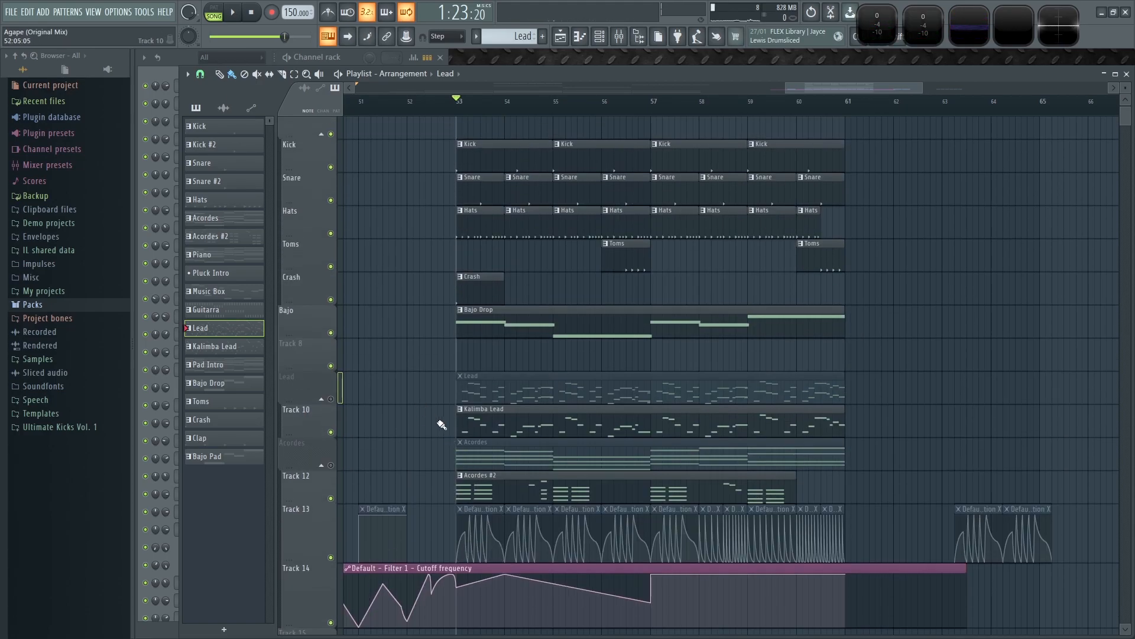
scroll(485, 438, "up", 2)
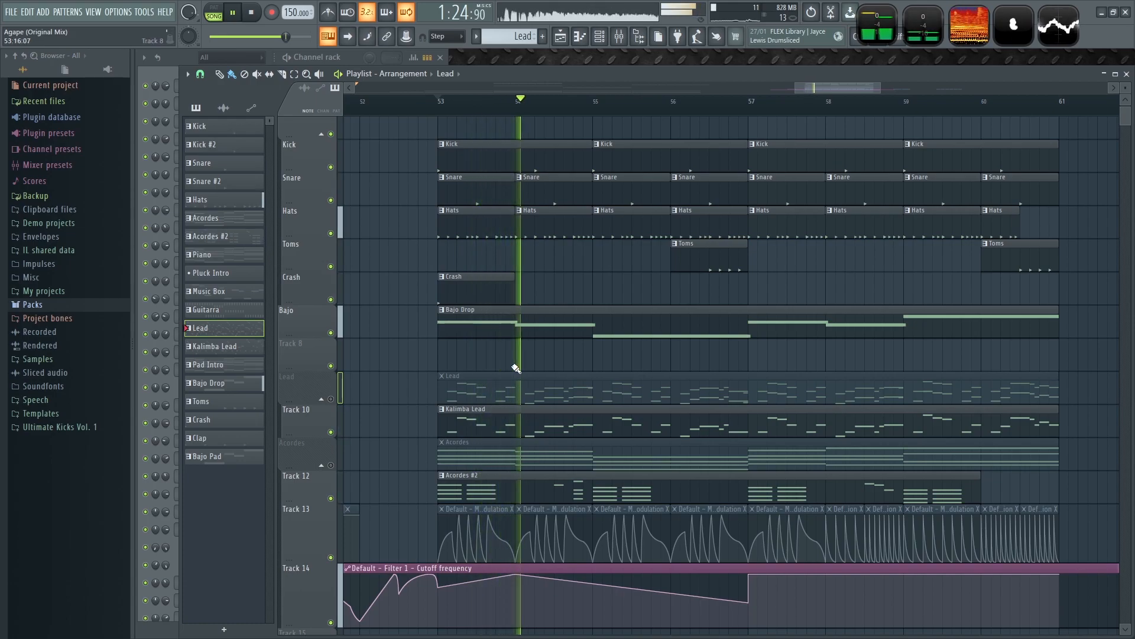
scroll(350, 424, "down", 2)
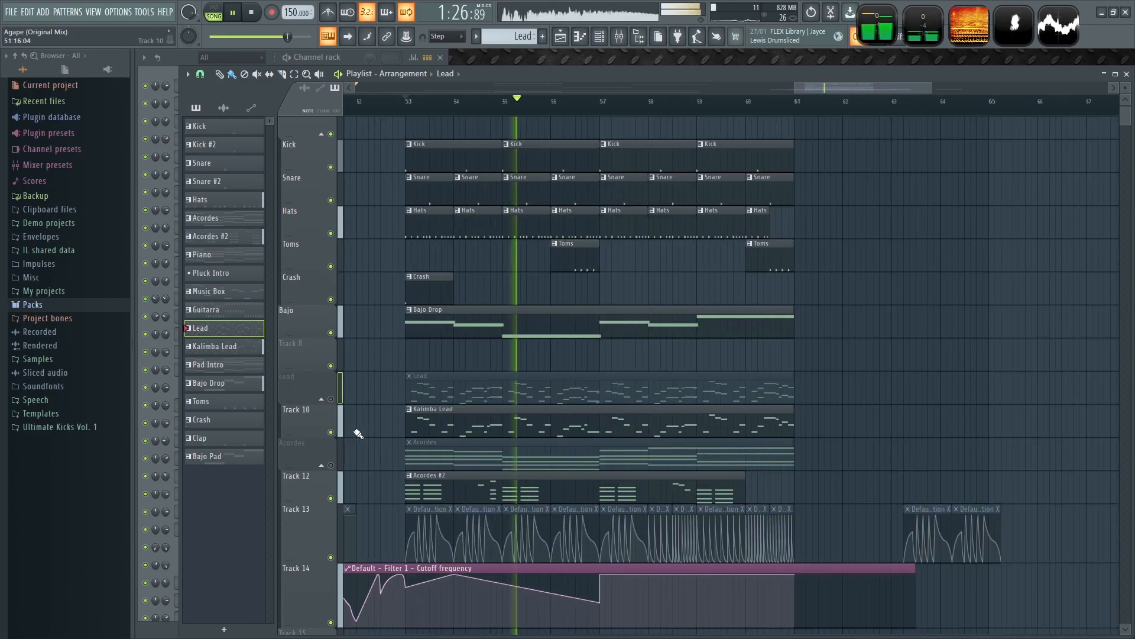
Step: Mute the Kalimba Lead track and replay the drop from bar 53
key("space")
left_click(331, 432)
key("space")
scroll(511, 362, "up", 3)
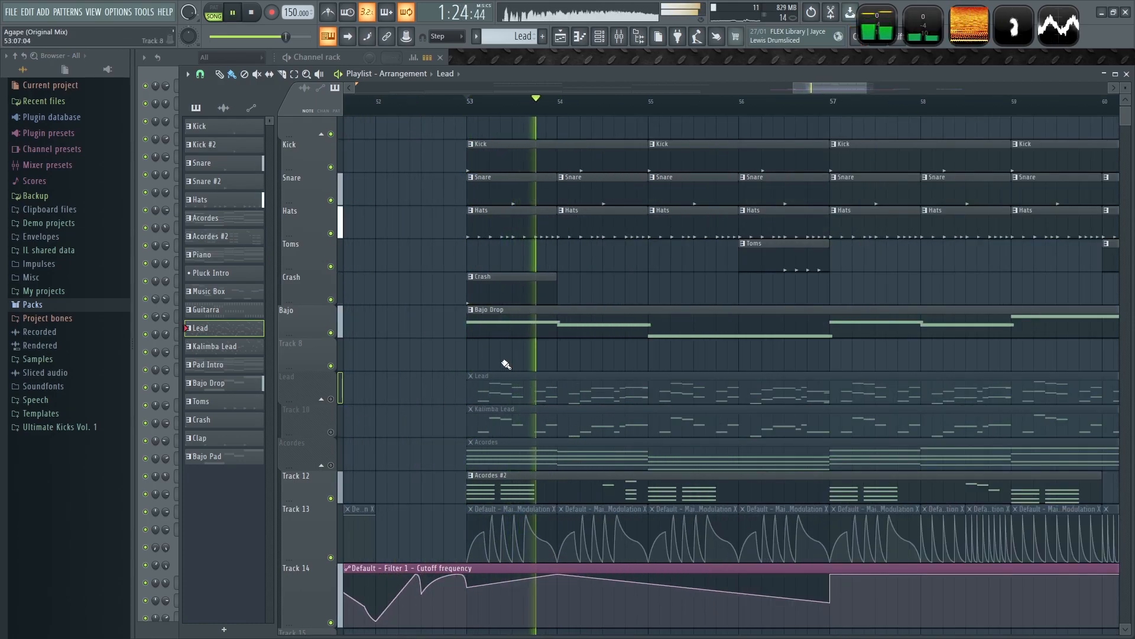
left_click_drag(527, 357, 503, 356)
Step: Place a copy of the Bajo Drop clip on Track 8 at bar 53 and make it a unique pattern
left_click(454, 329)
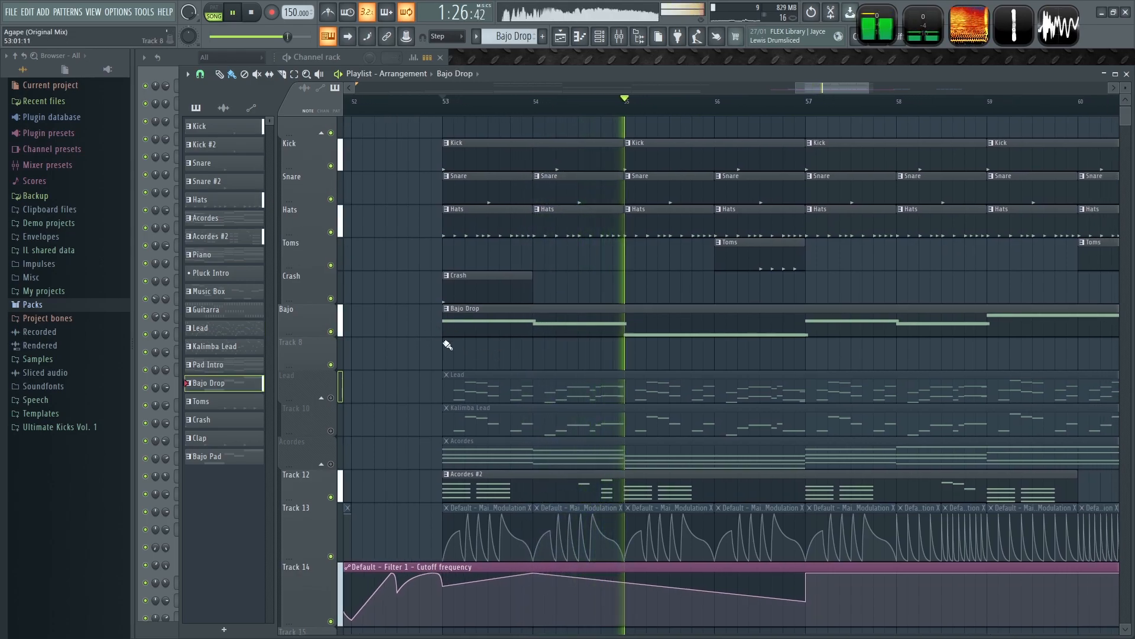
left_click(445, 354)
key("space")
left_click(446, 342)
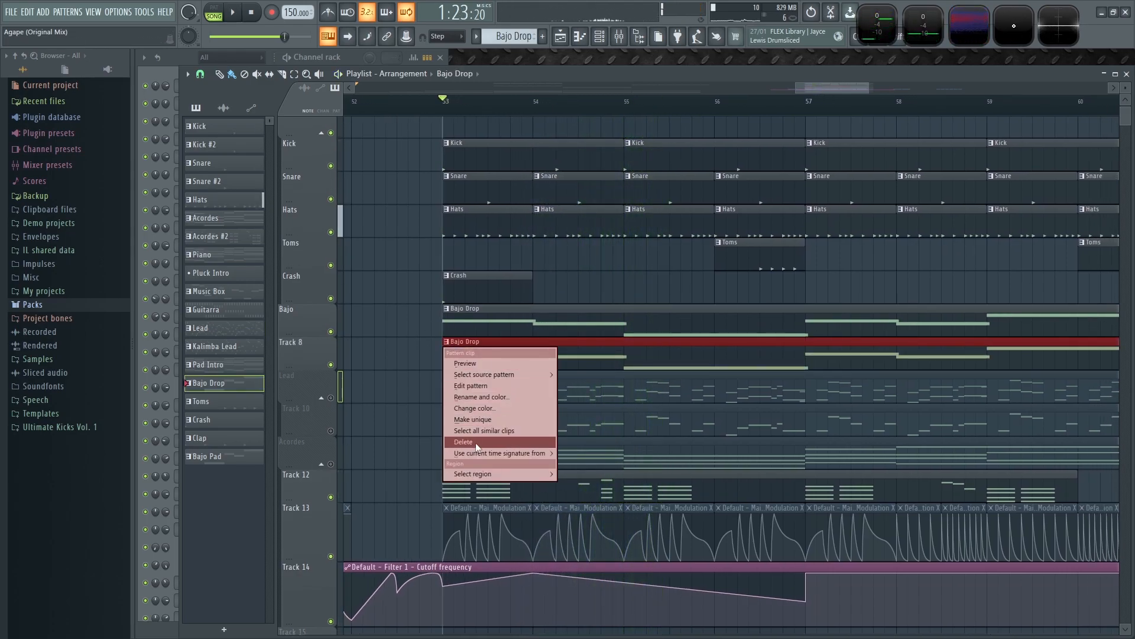
left_click(486, 418)
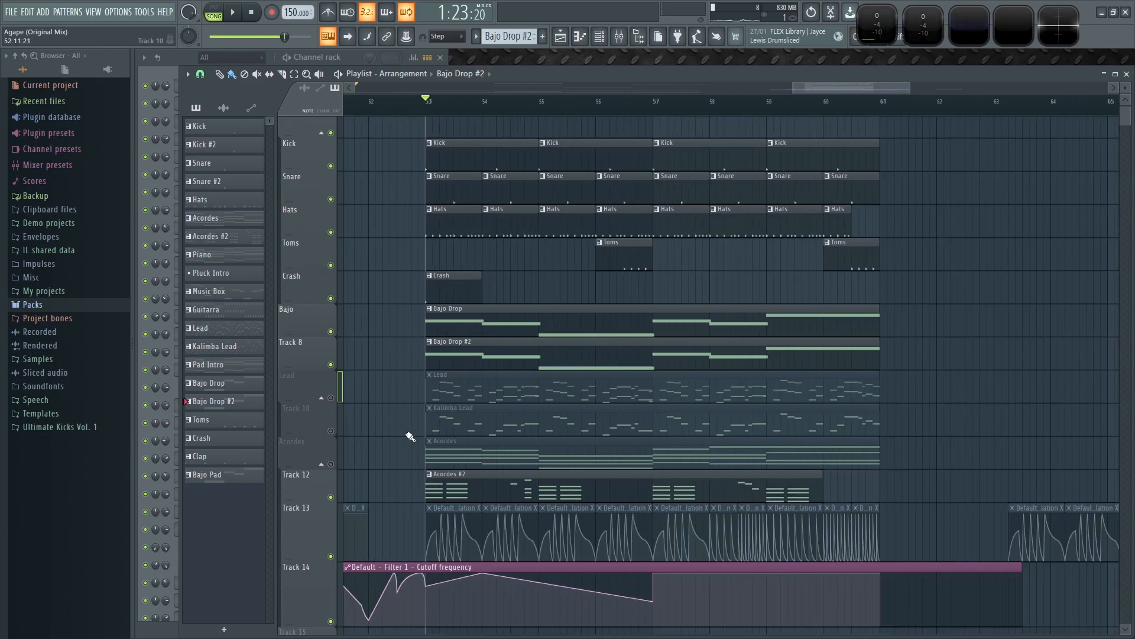
Step: Cut the Reese notes from the Bajo Drop #2 pattern and switch to the Acordes #2 pattern
scroll(451, 324, "down", 1)
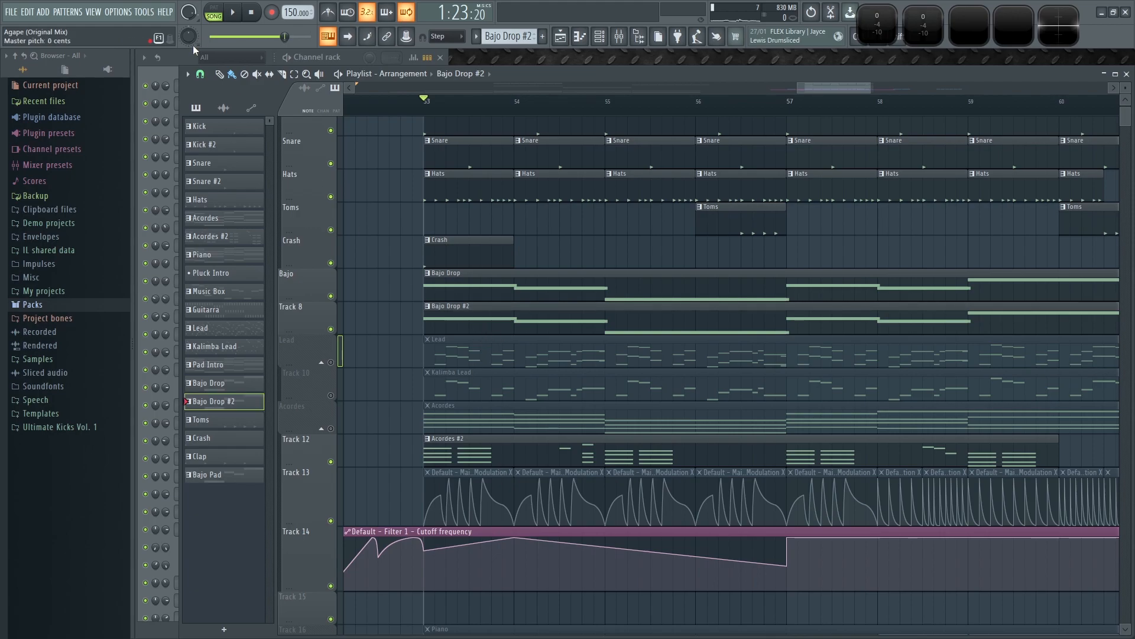
key("F6")
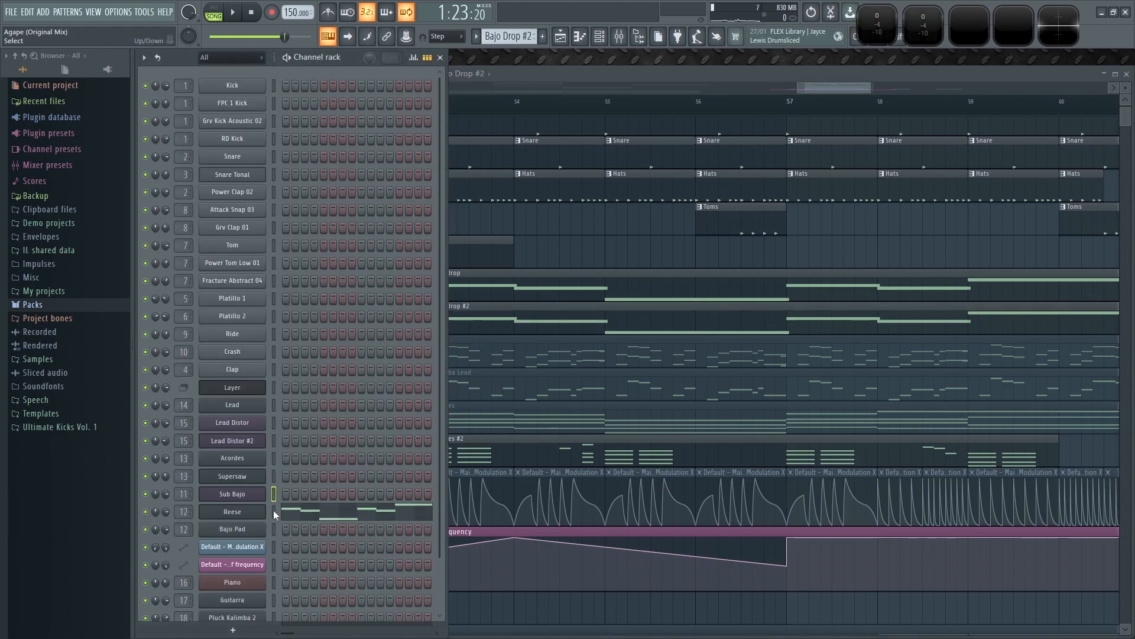
left_click(273, 510)
key("F5")
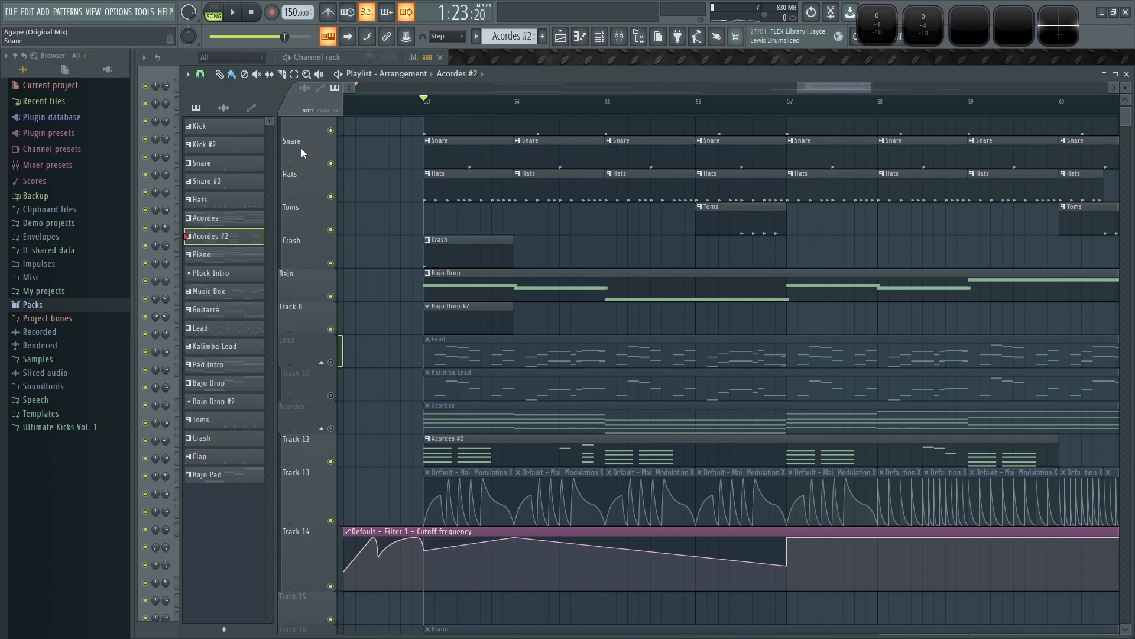
Step: Open the Reese channel's piano roll in Acordes #2 and paste the bass notes there
left_click(186, 57)
right_click(258, 513)
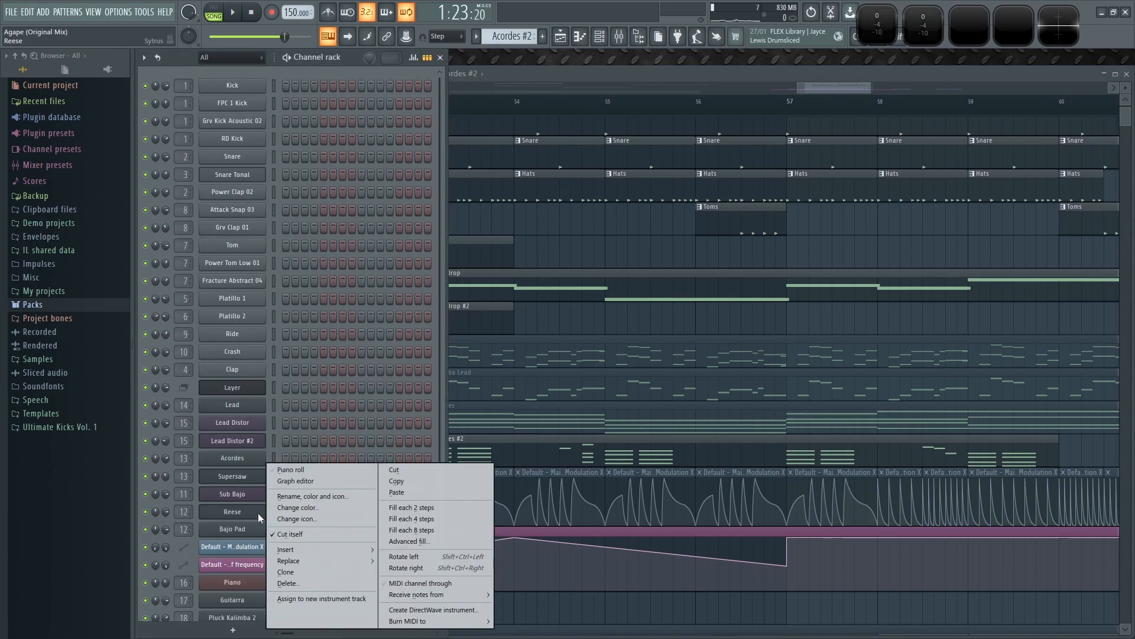
left_click(318, 469)
scroll(364, 191, "down", 4)
left_click(348, 65)
key("ctrl+v")
left_click(873, 390)
scroll(302, 125, "up", 3)
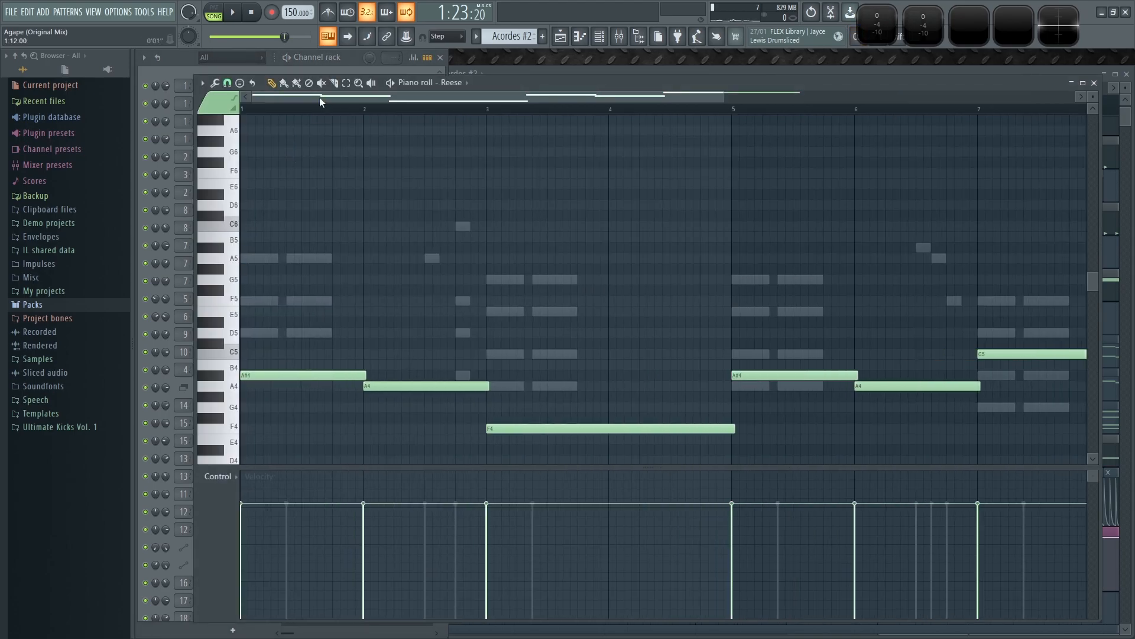
Step: Replace the long bar 1 Reese note with two D5 notes matching the chord rhythm, and play the result
left_click_drag(272, 373, 238, 327)
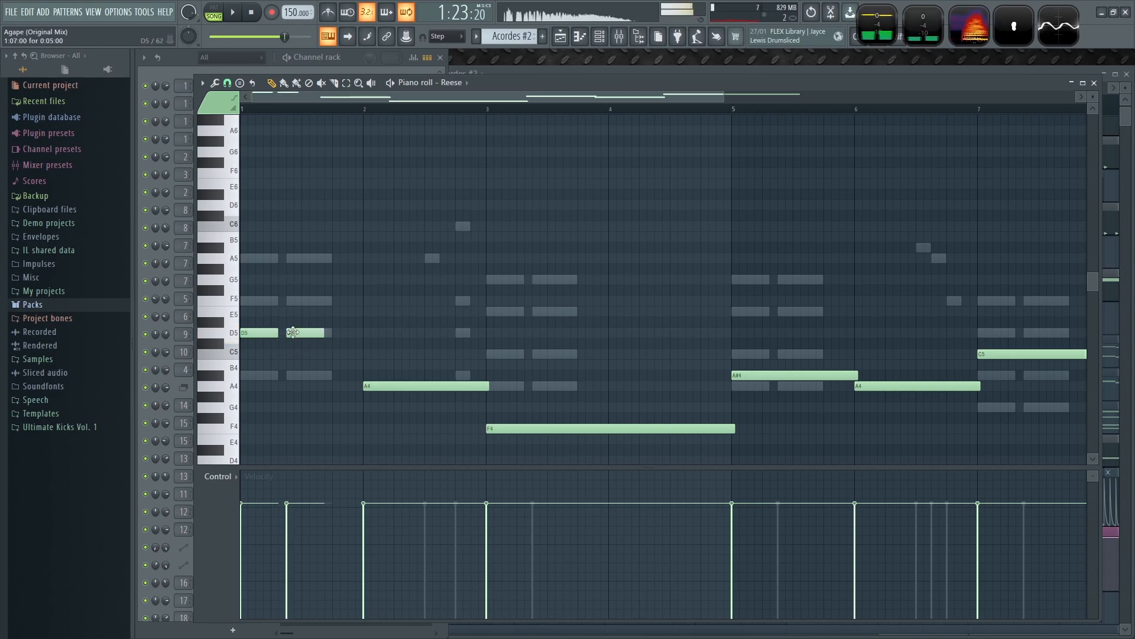
left_click_drag(324, 332, 332, 333)
key("space")
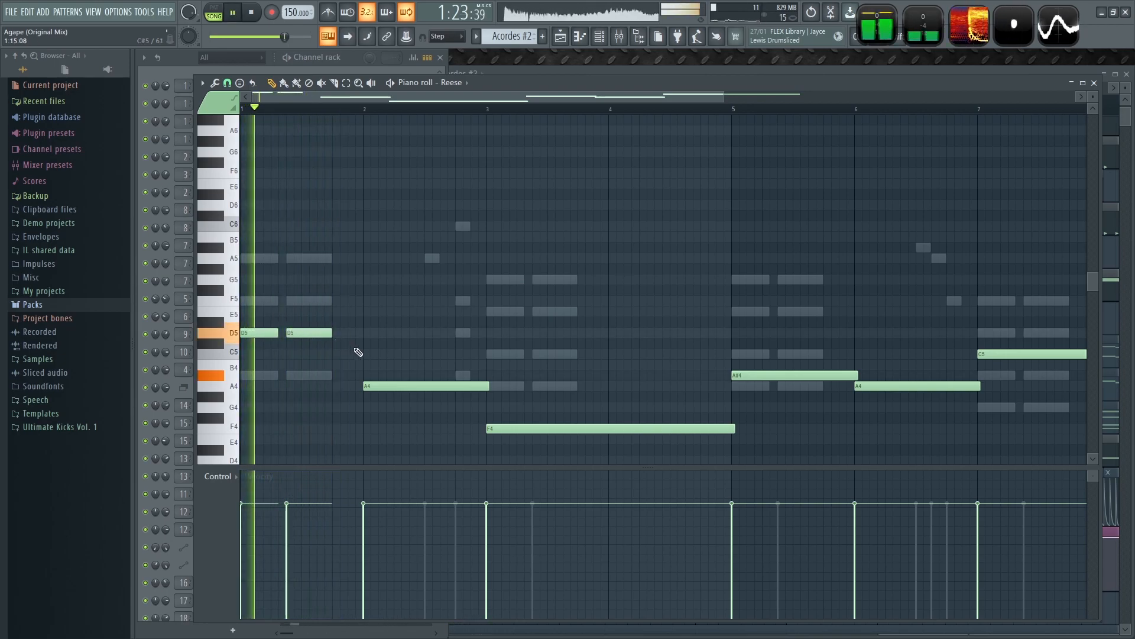
key("space")
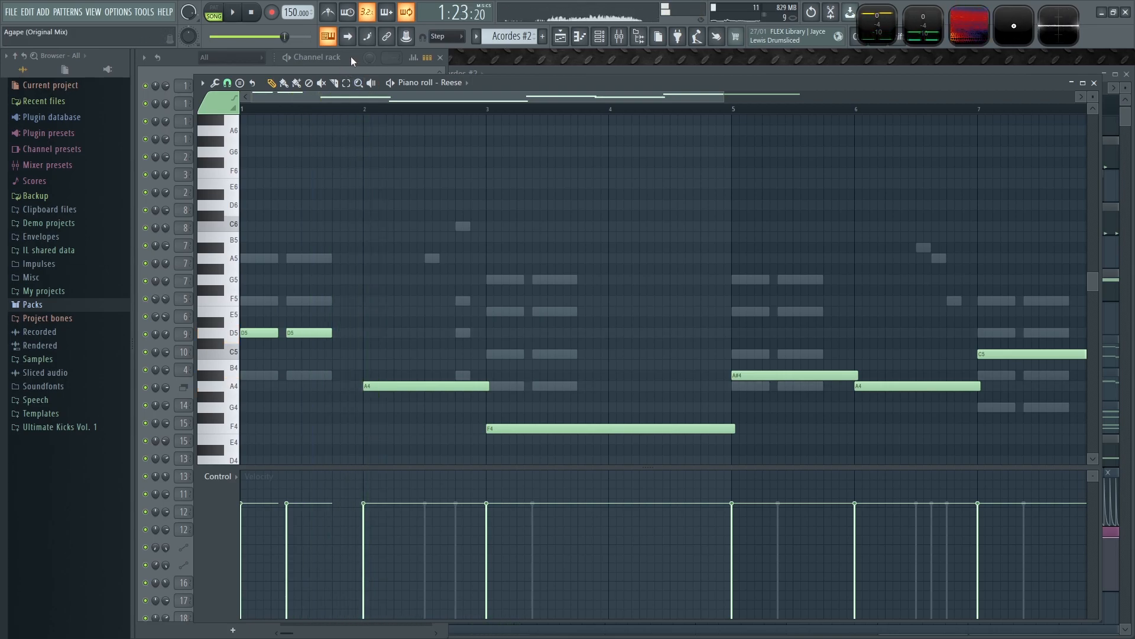
Step: Mute the Bajo track in the playlist, play the drop, and reopen the Reese piano roll
left_click(350, 56)
key("F5")
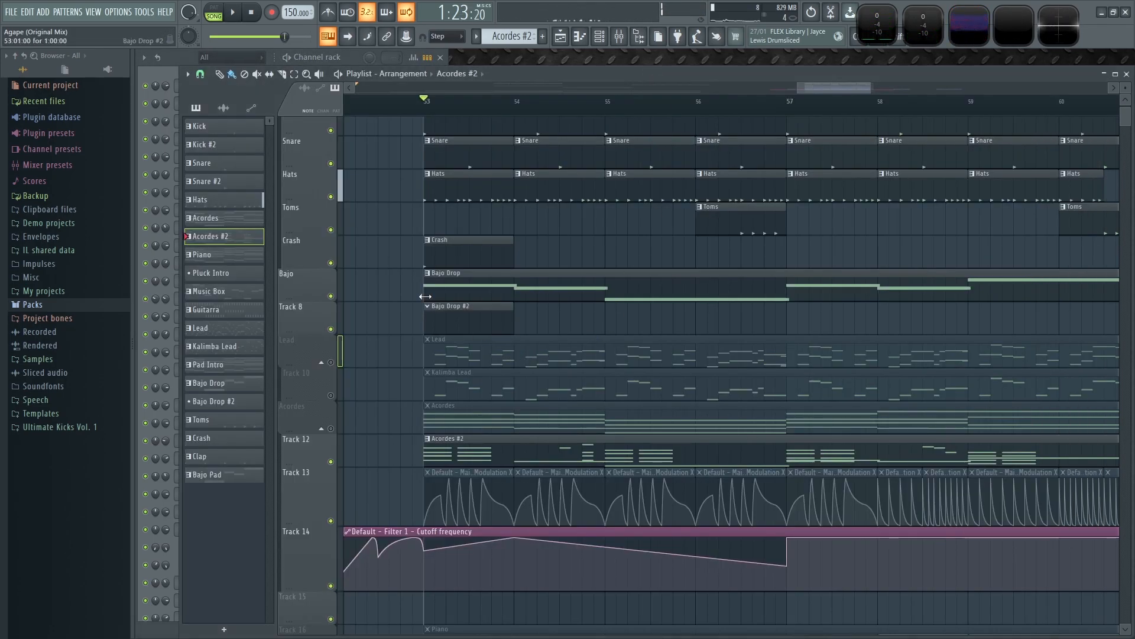
key("space")
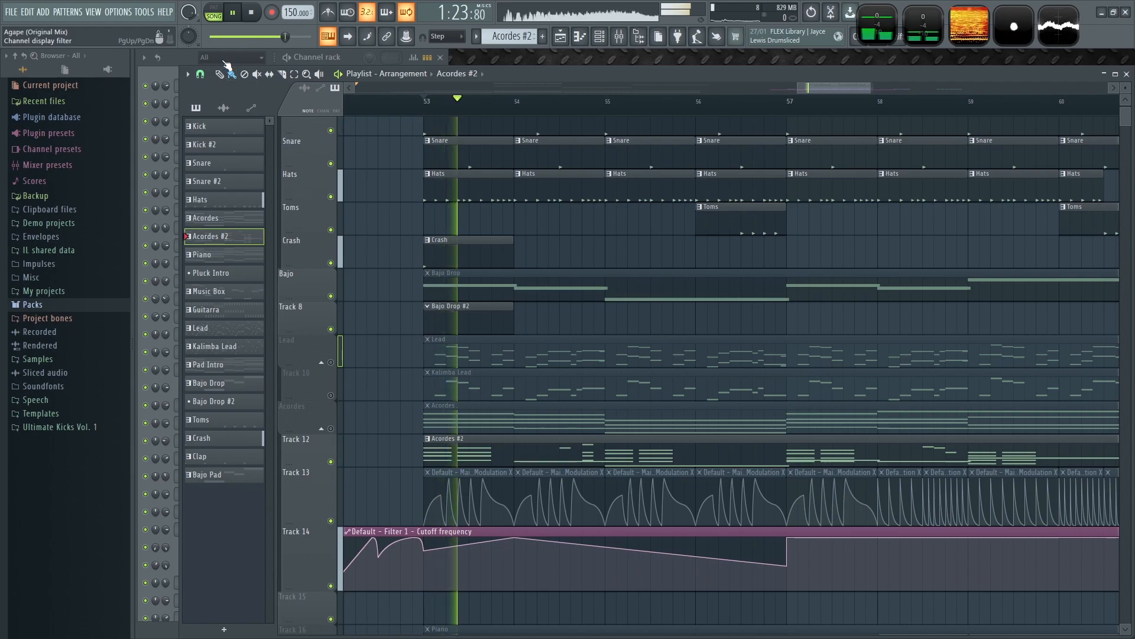
key("F6")
key("space")
left_click(310, 510)
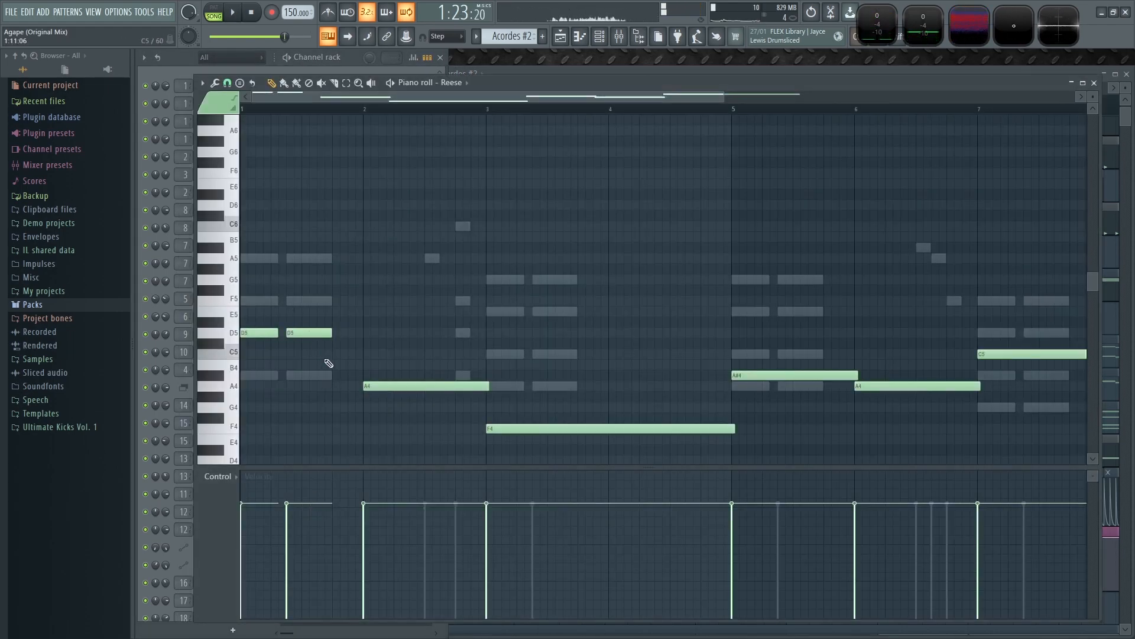
Step: Move the two bar 1 Reese notes to A#4 and play them against the drop
key("space")
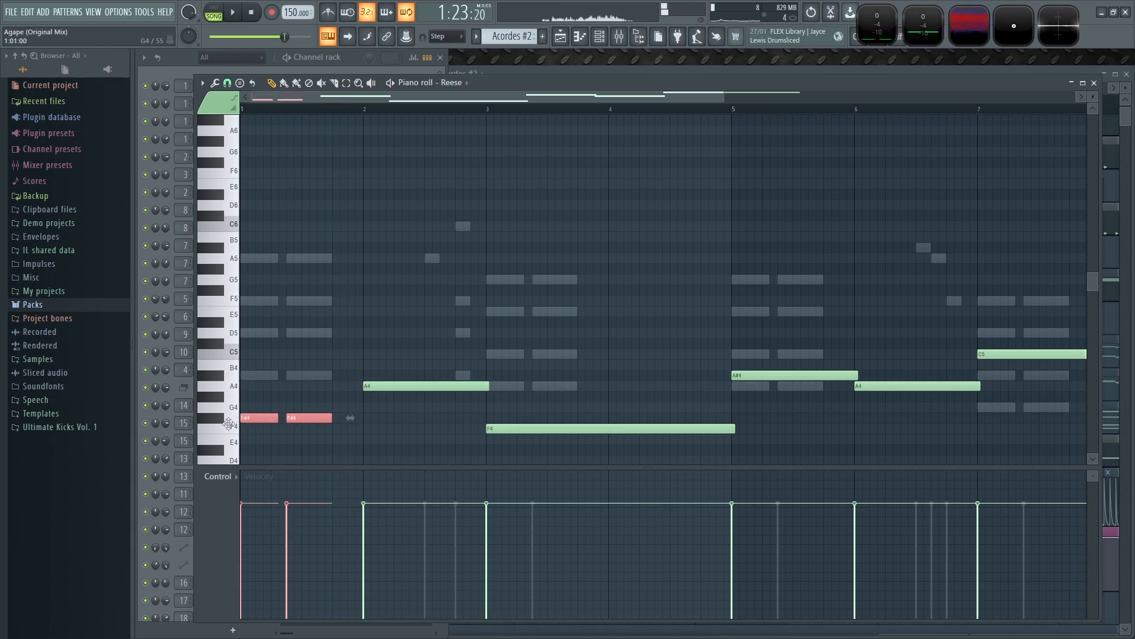
key("space")
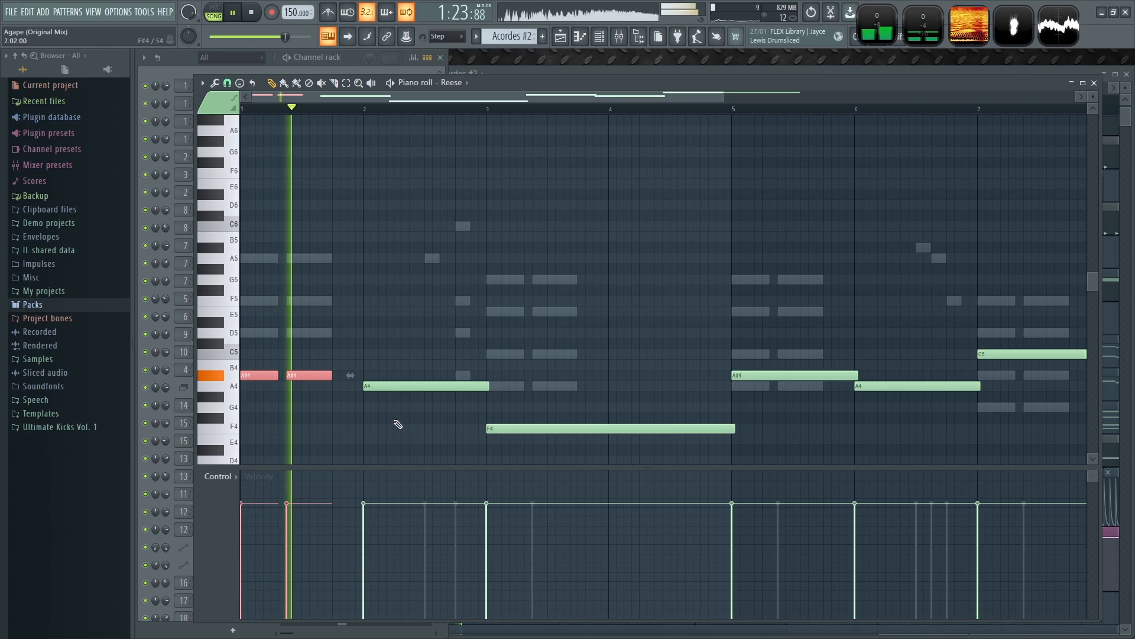
key("space")
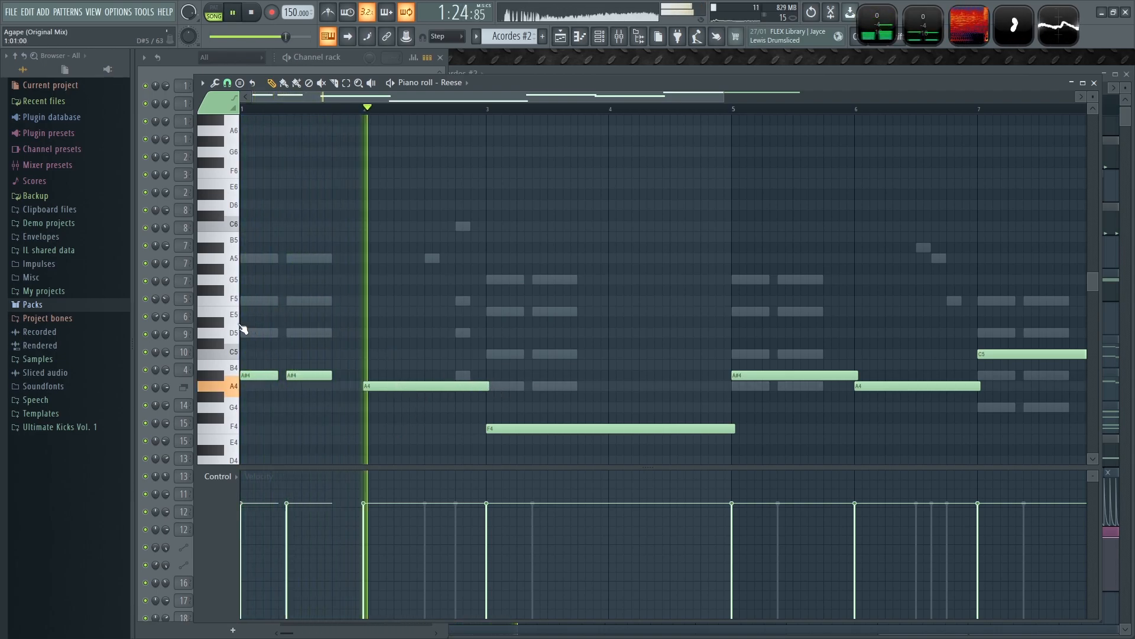
Step: Move the bar 2 Reese note to A#4 starting at 2:09 and shorten it to end with the last chord stab
left_click(235, 302)
key("space")
left_click_drag(387, 385, 382, 372)
scroll(398, 371, "up", 2)
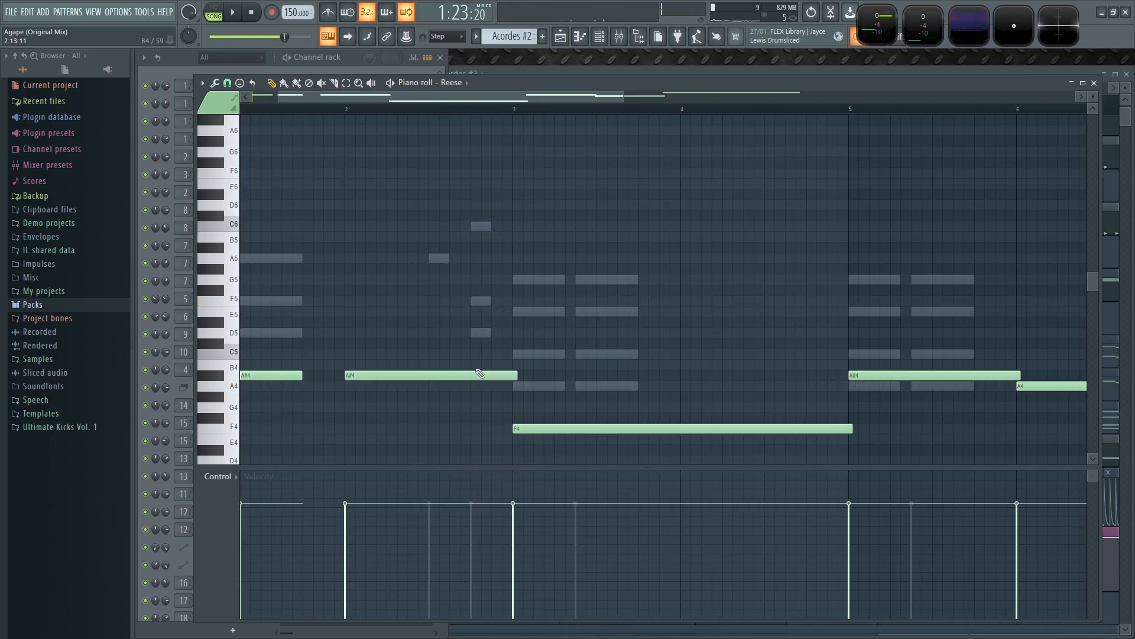
left_click_drag(400, 375, 484, 375)
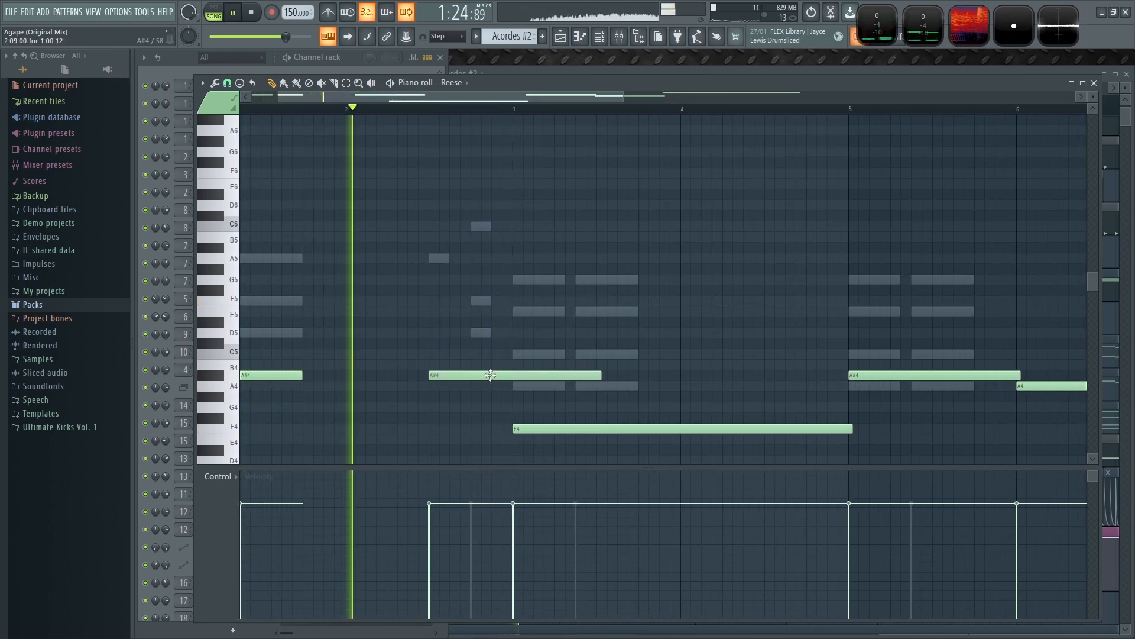
scroll(520, 375, "up", 3)
left_click_drag(653, 373, 462, 388)
key("space")
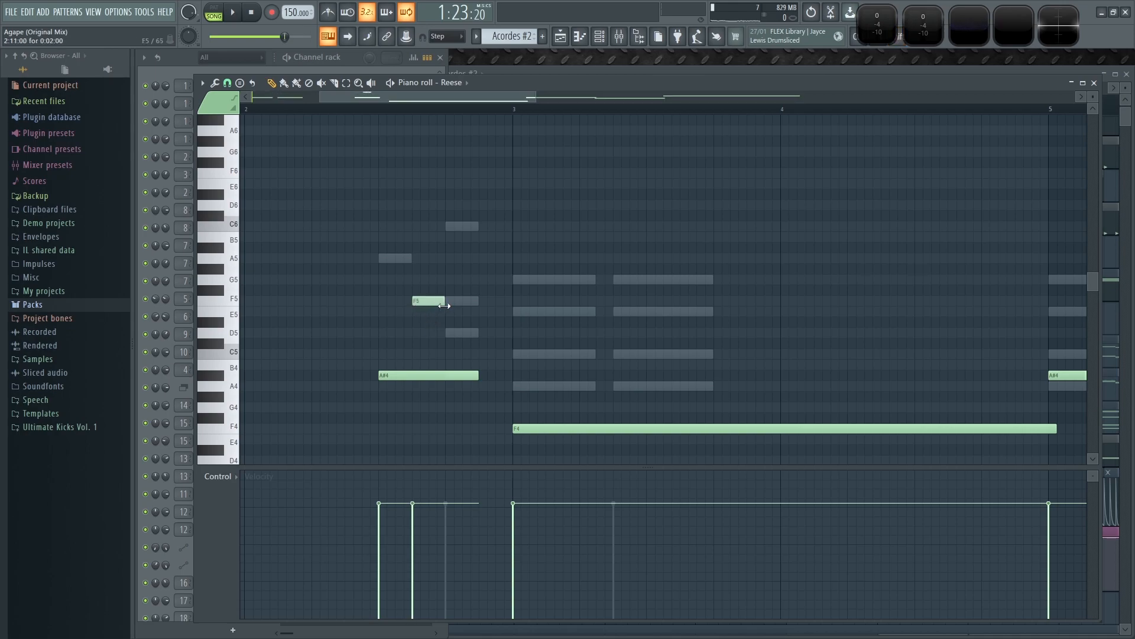
Step: Add slide notes F5 at 2:11 and A#4 at 2:13, extend the base A#4 note to bar 3, and play
double_click(426, 302)
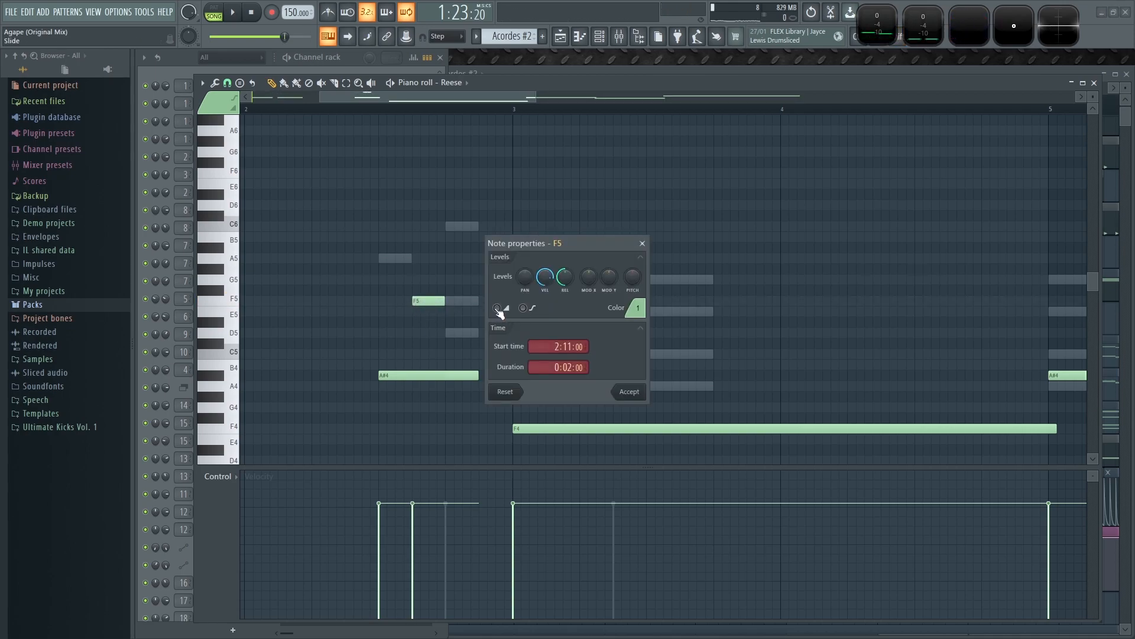
left_click(613, 388)
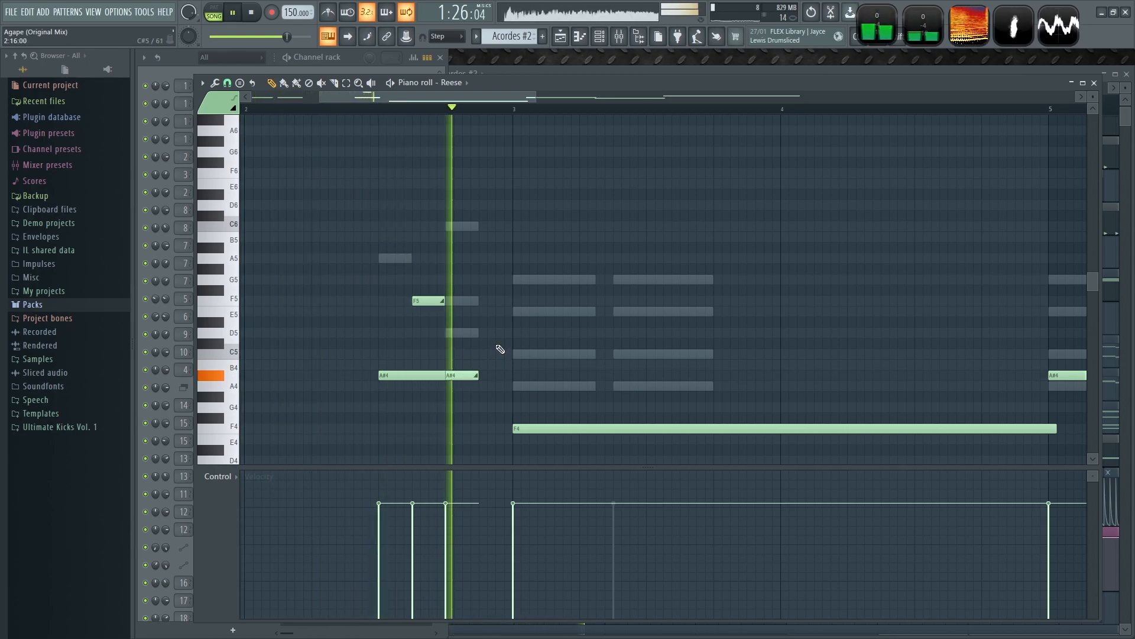
key("space")
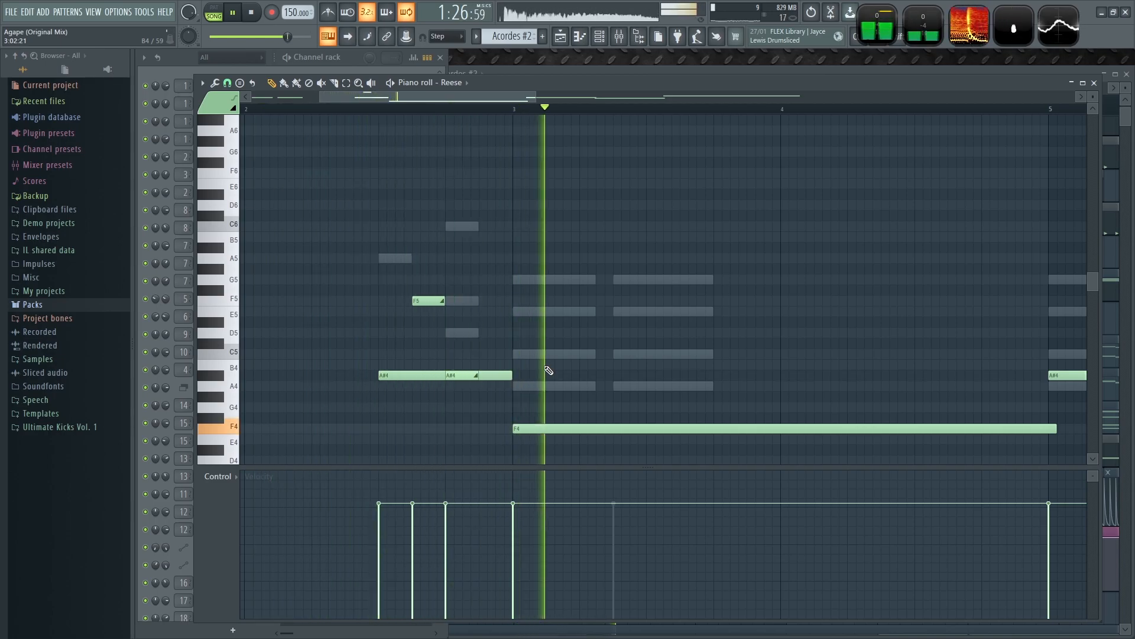
Step: Add two A4 Reese notes in bar 3 matching the chord rhythm, delete the long F4 note, and play
scroll(573, 400, "down", 3)
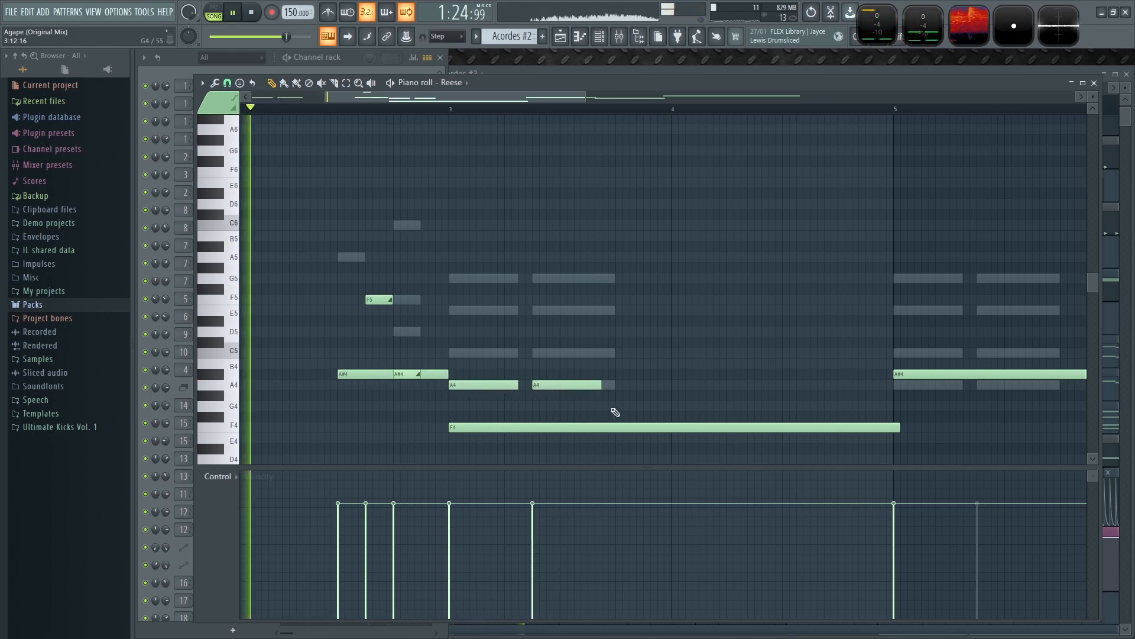
left_click_drag(600, 385, 616, 385)
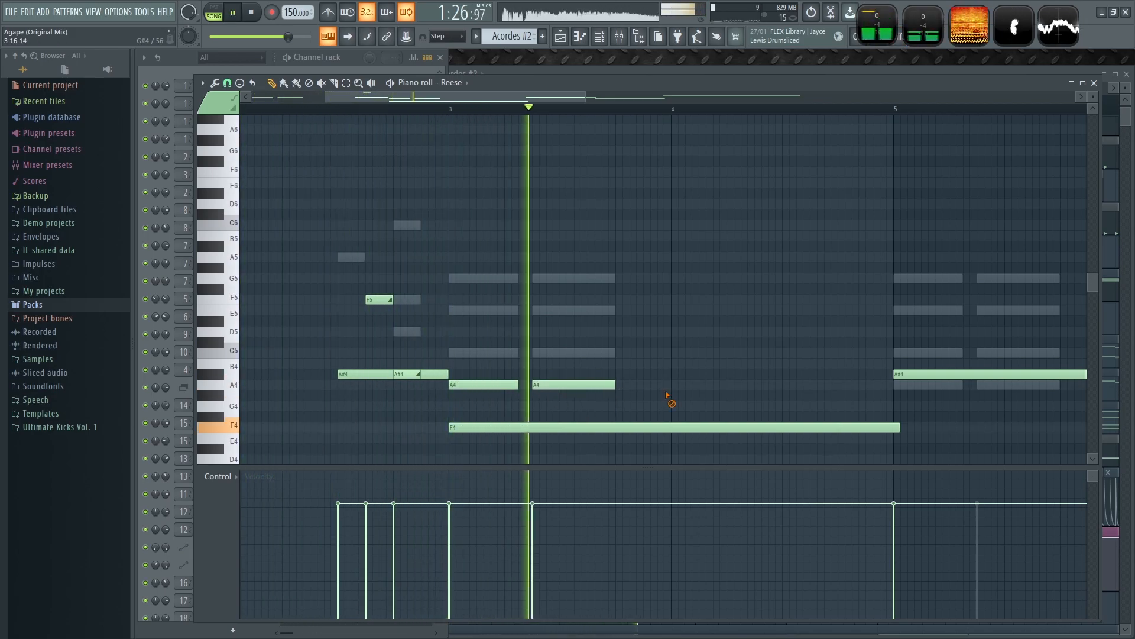
right_click(504, 428)
key("space")
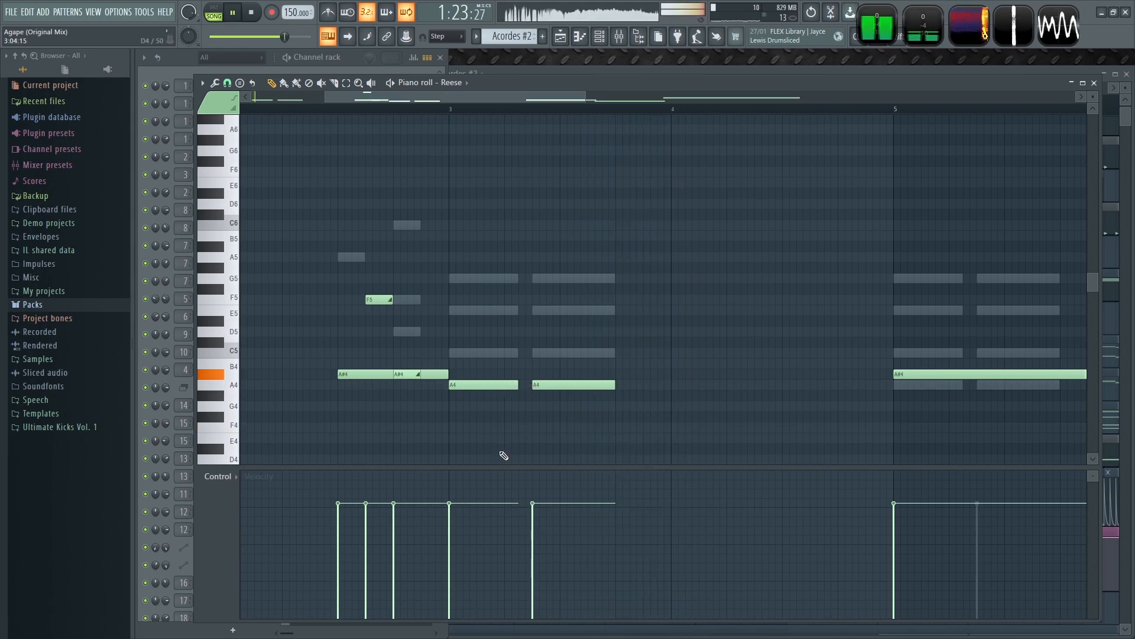
Step: Set both bar 3 Reese notes to C5 and add a short A4 slide note at 3:07:12 under the second
left_click_drag(482, 385, 482, 352)
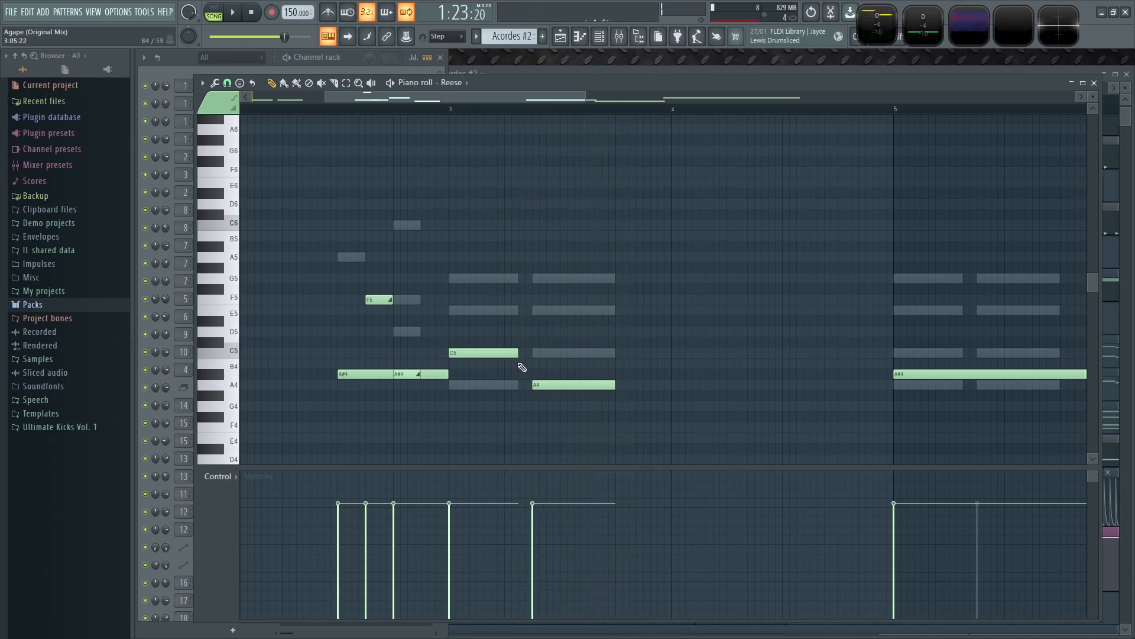
scroll(542, 355, "up", 4)
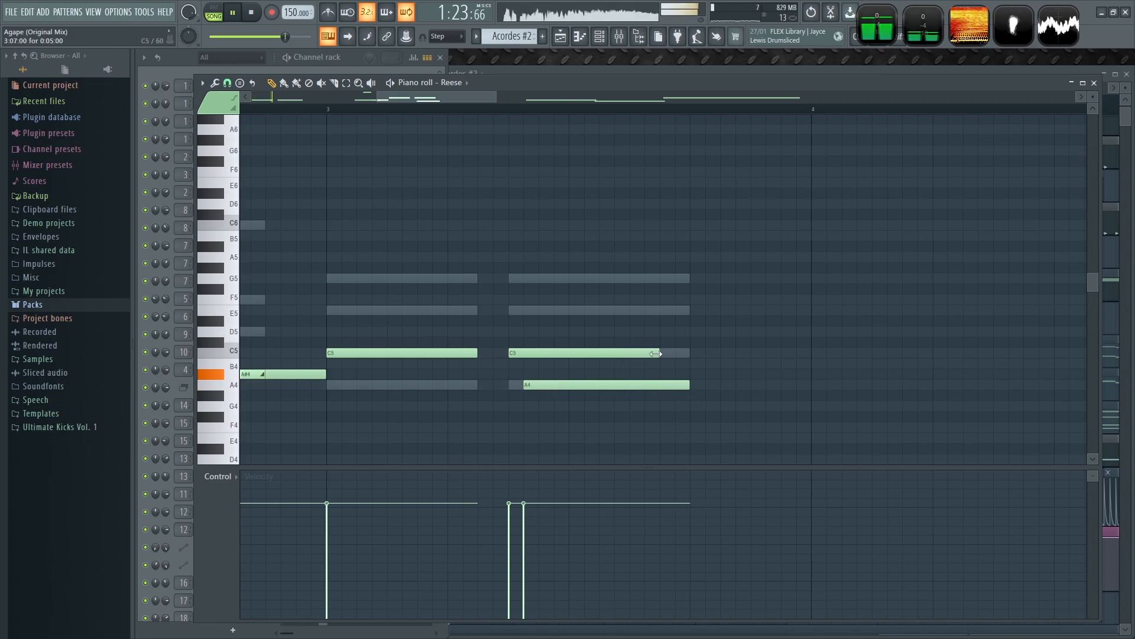
double_click(629, 382)
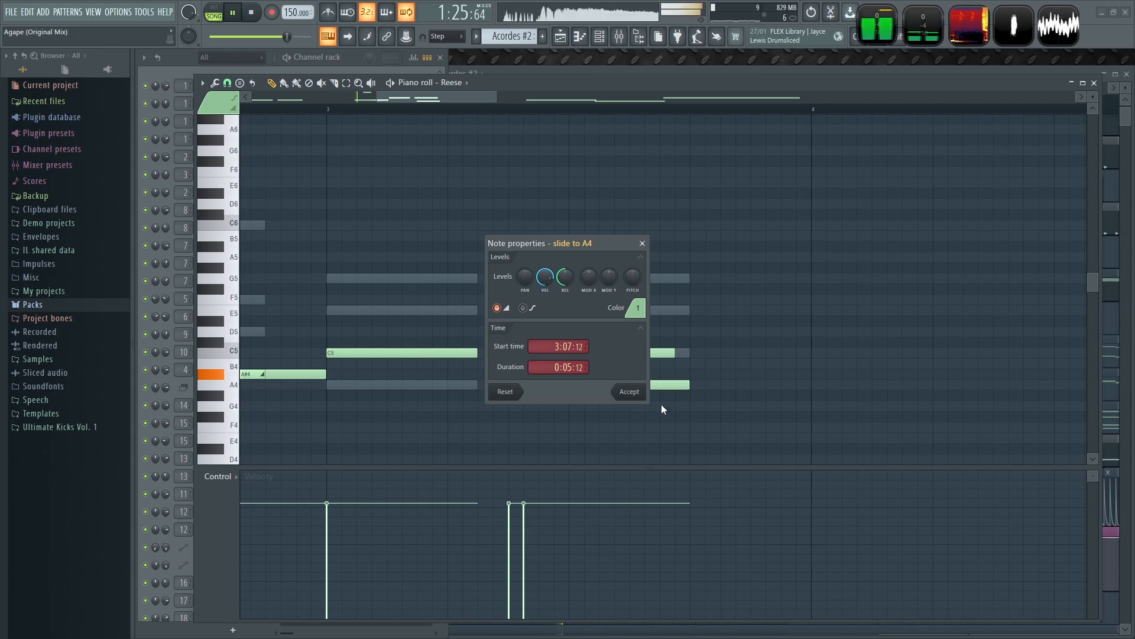
left_click(629, 392)
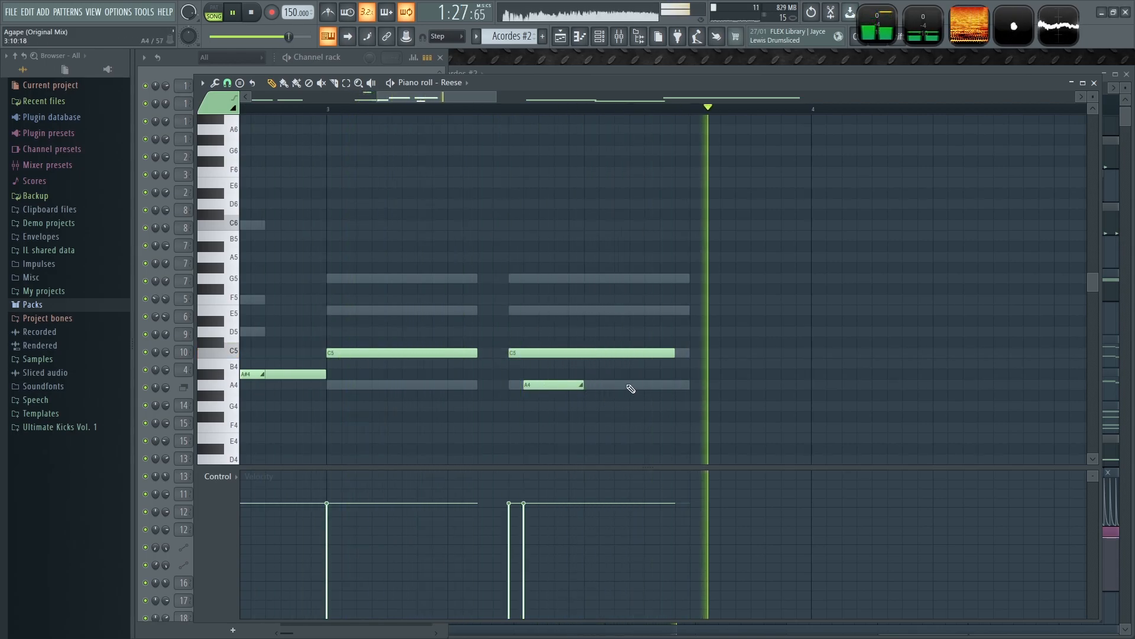
Step: Play the Reese line from the start and examine the slide notes in bars 2 and 3 against the chords
scroll(681, 379, "down", 4)
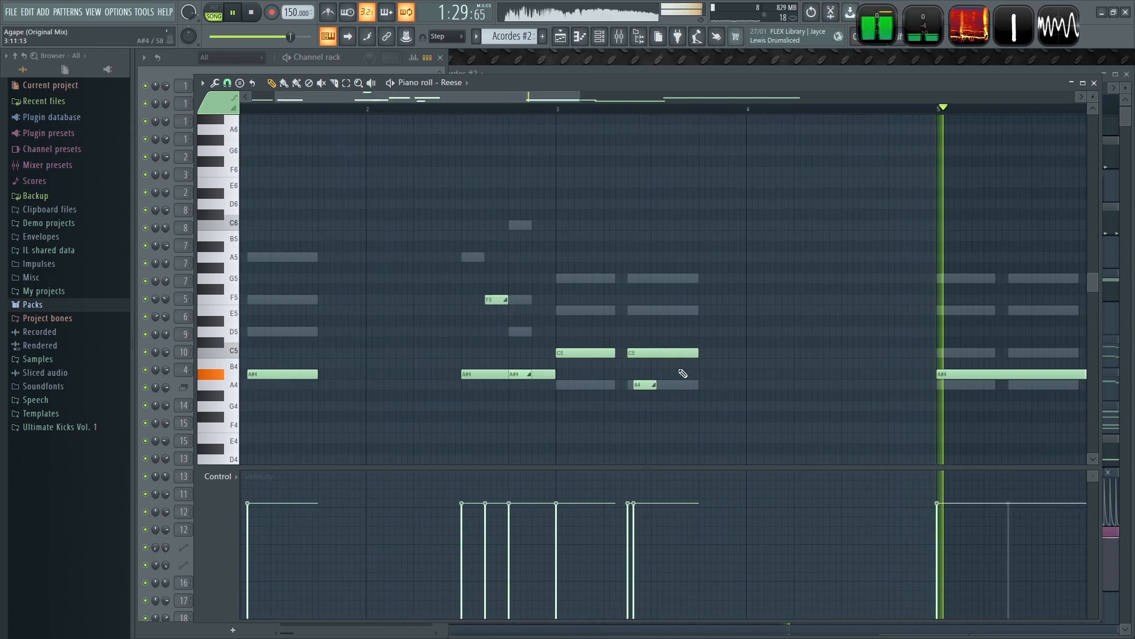
key("space")
scroll(547, 148, "up", 4)
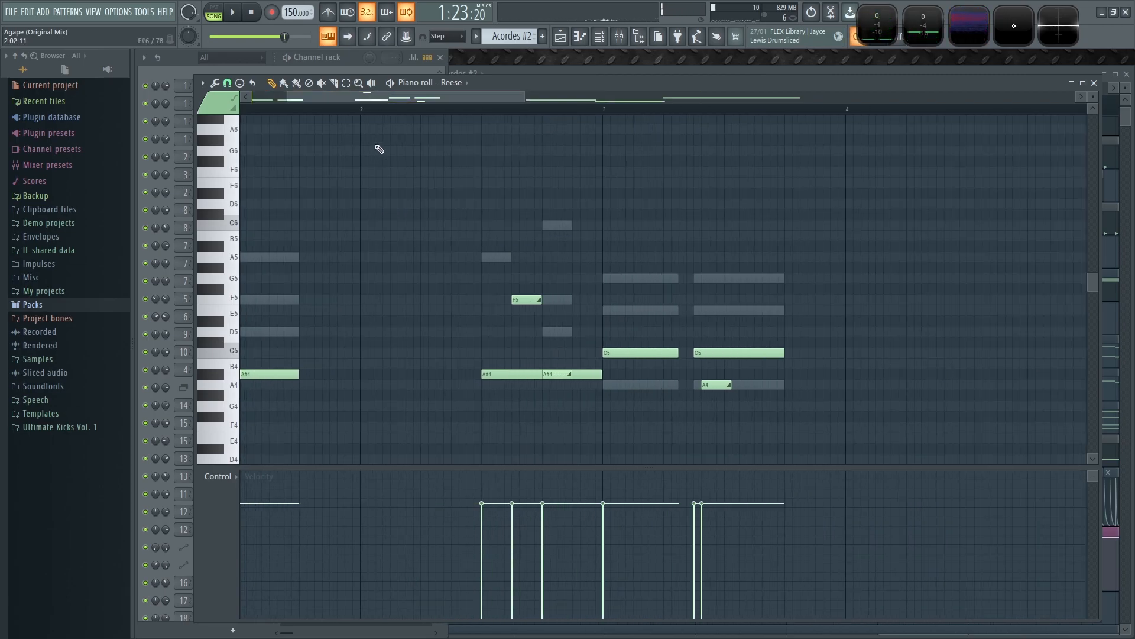
left_click_drag(399, 98, 290, 112)
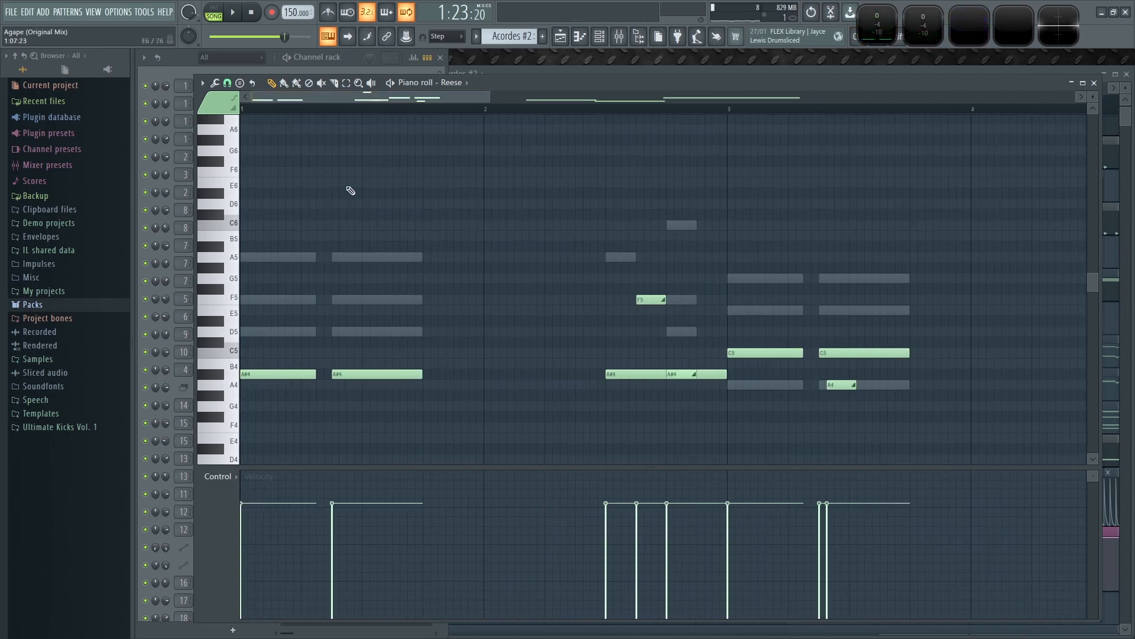
key("space")
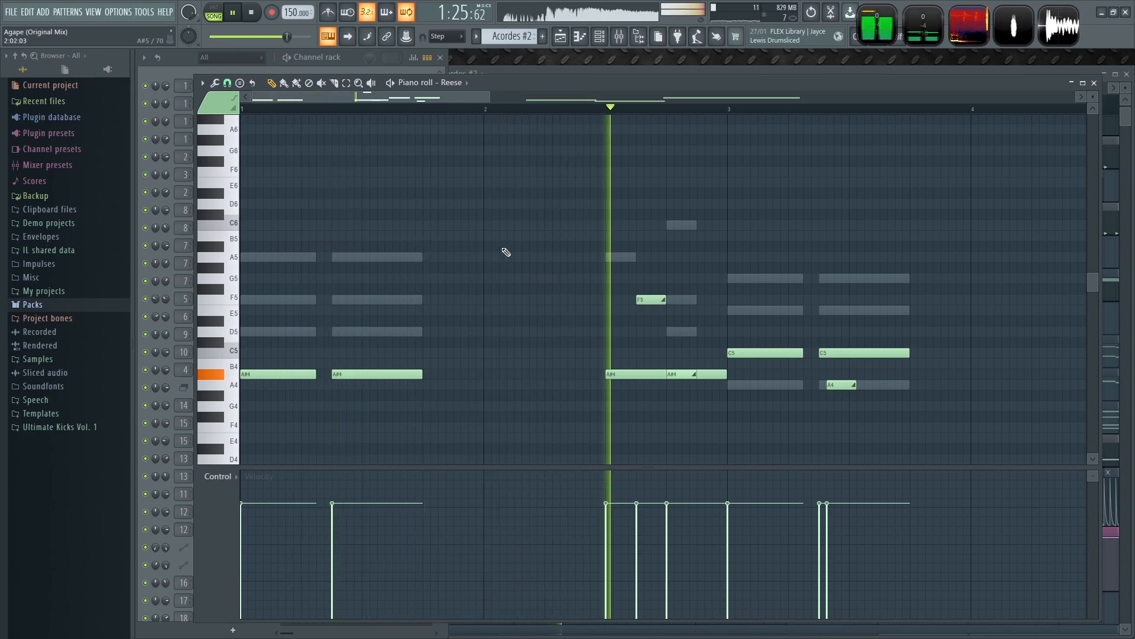
left_click_drag(824, 266, 599, 271)
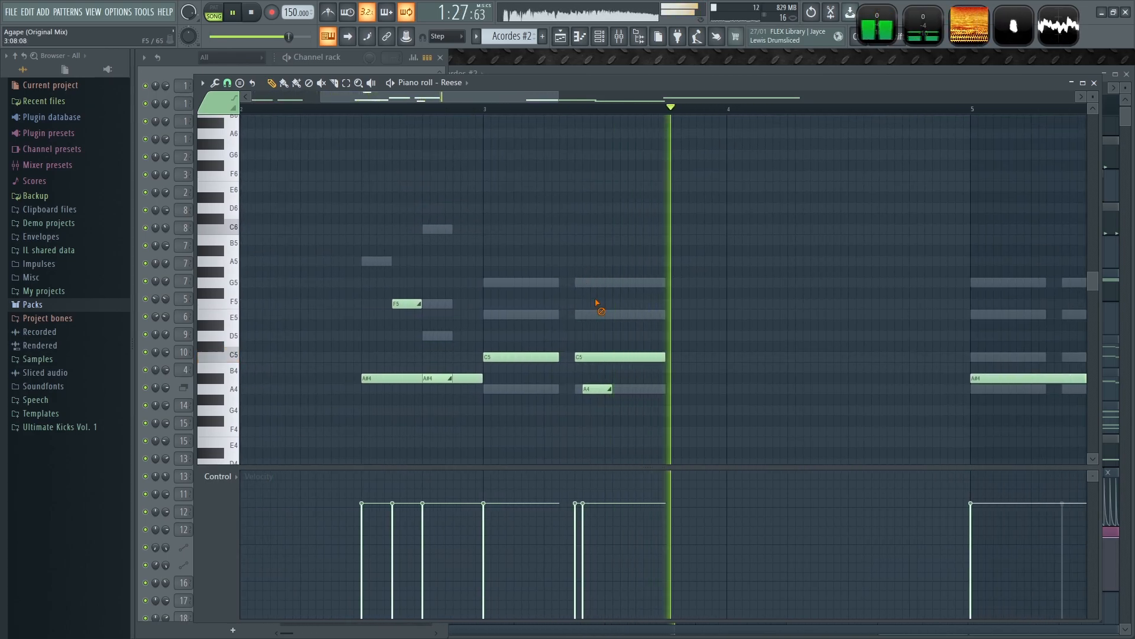
key("space")
scroll(586, 388, "up", 2)
scroll(565, 388, "up", 2)
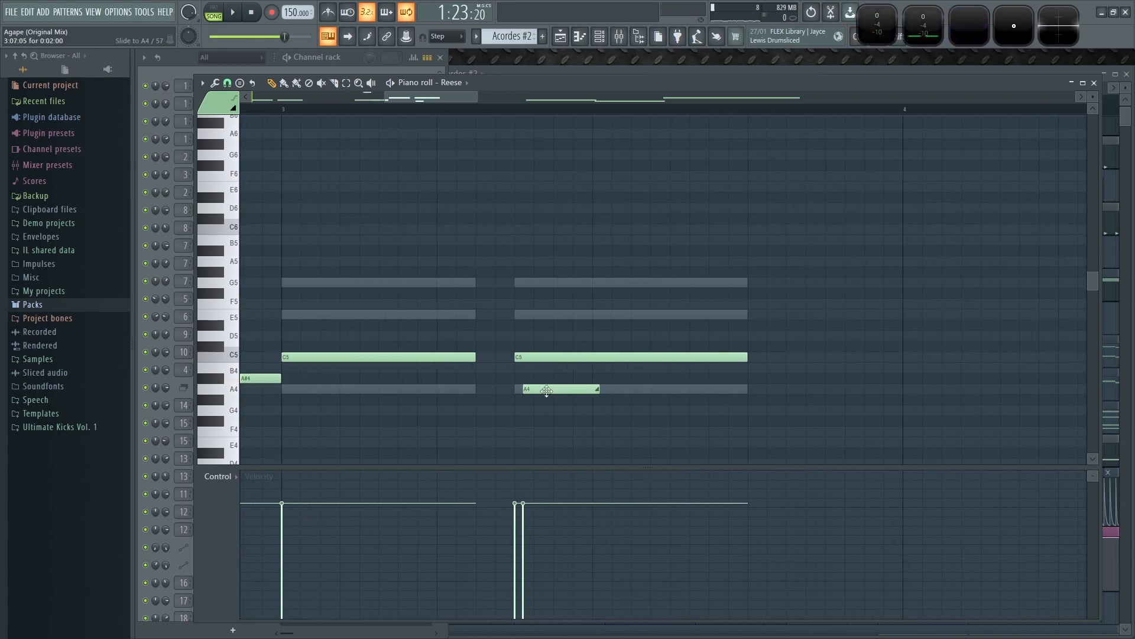
scroll(536, 402, "down", 2)
scroll(542, 407, "up", 3)
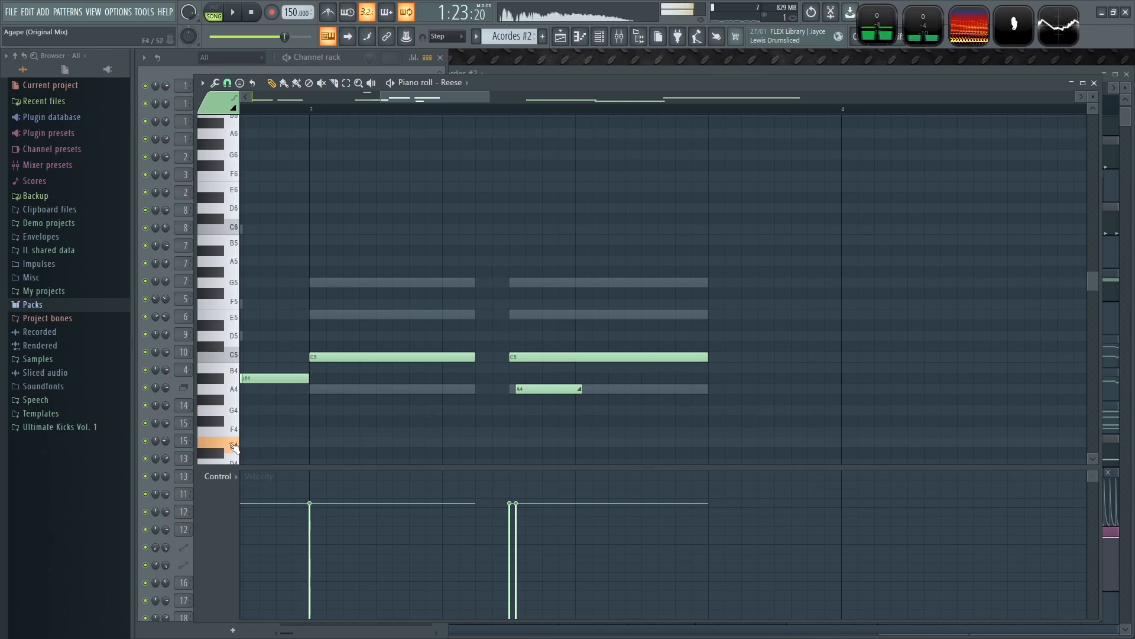
scroll(551, 351, "down", 3)
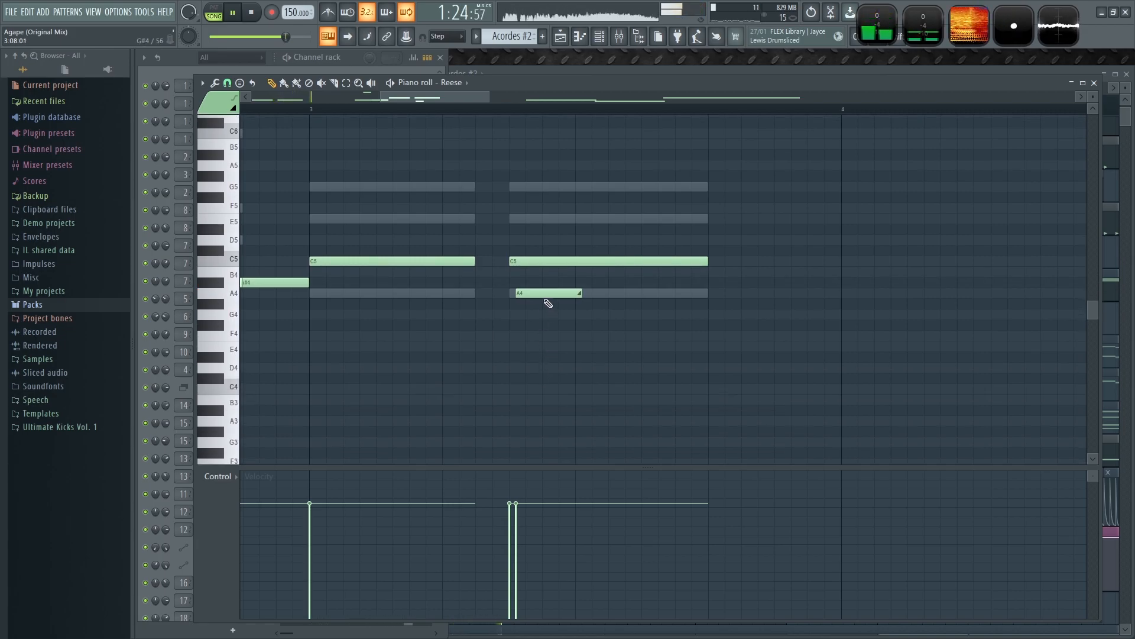
left_click_drag(540, 319, 541, 349)
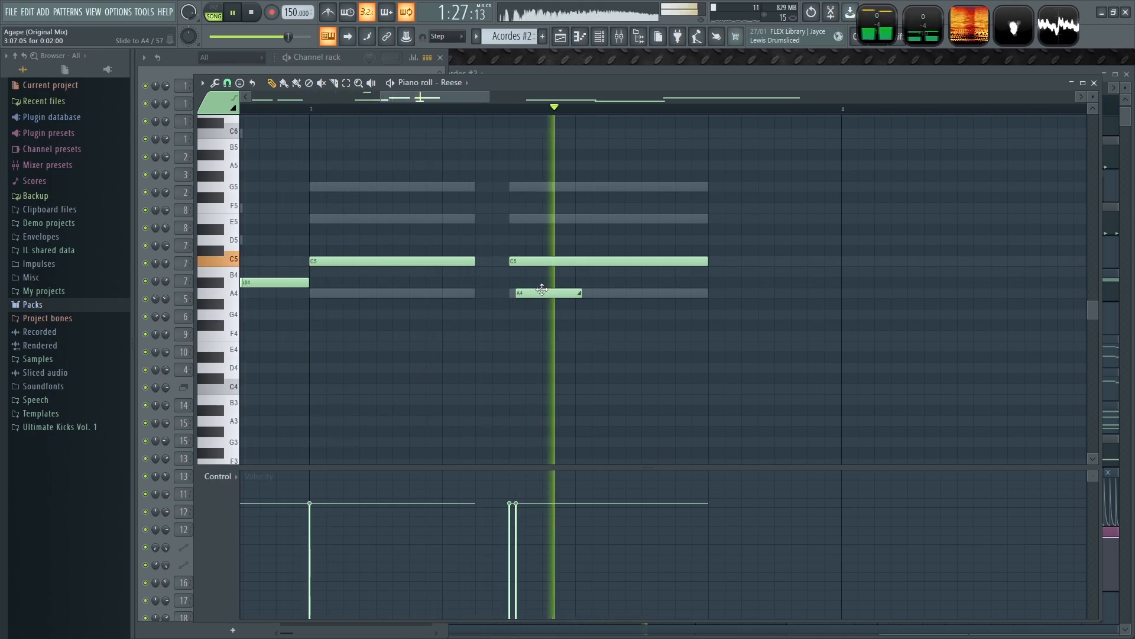
scroll(625, 320, "down", 5)
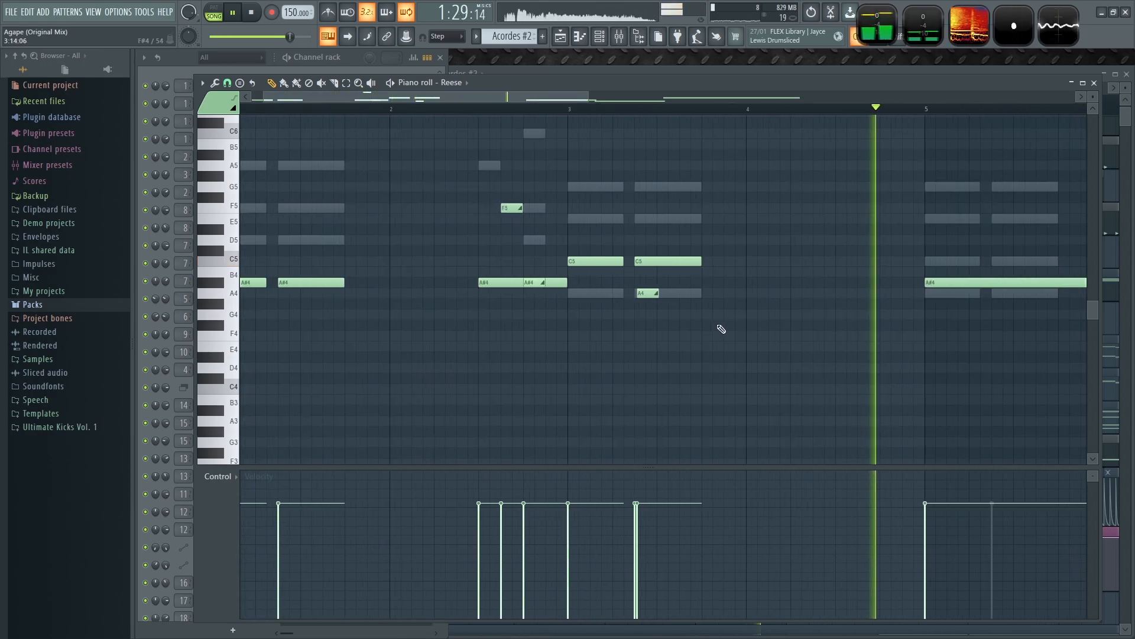
key("space")
Step: Replace the long A#4 note in bar 5 with two C5 notes matching the chord rhythm, and shorten bar 3's A4 slide to one step
scroll(876, 319, "up", 5)
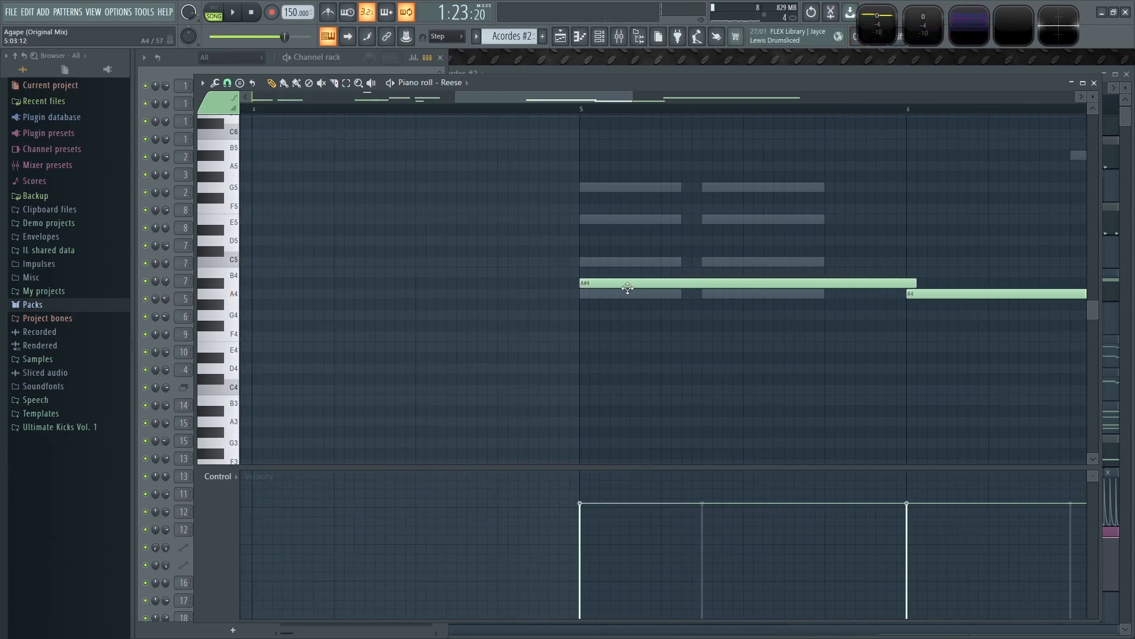
key("space")
scroll(743, 343, "down", 5)
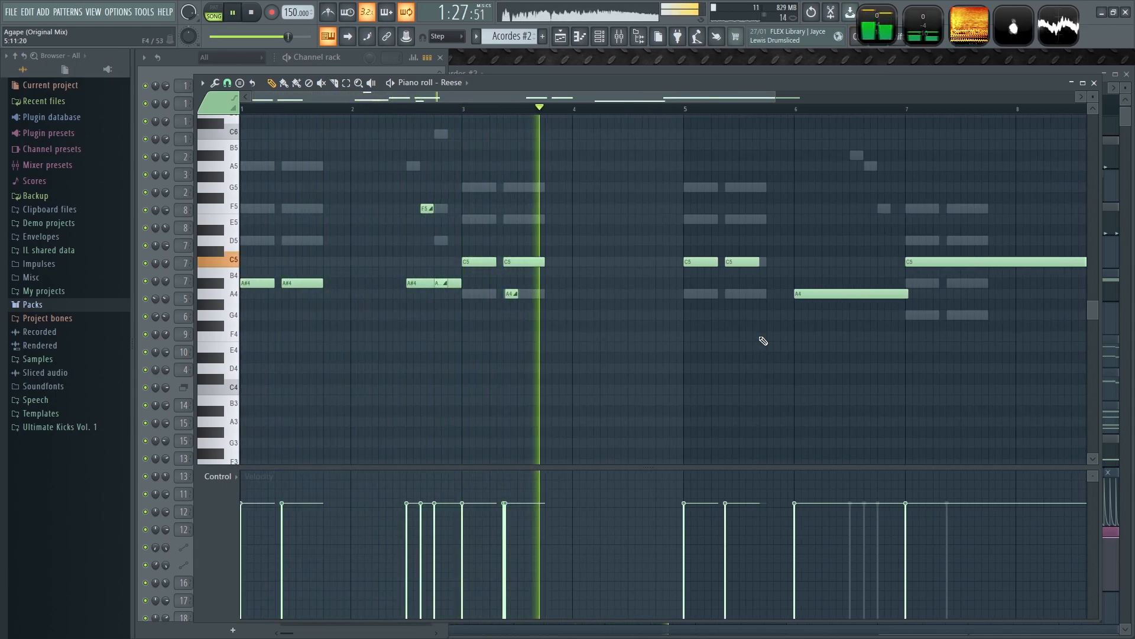
scroll(493, 322, "up", 4)
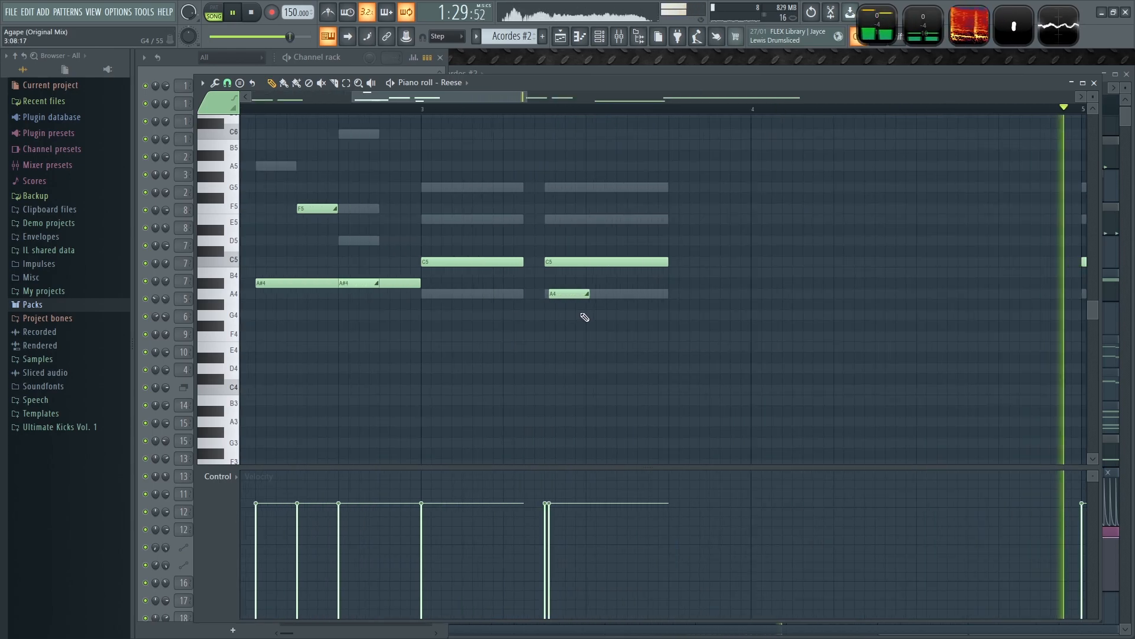
scroll(596, 301, "up", 3)
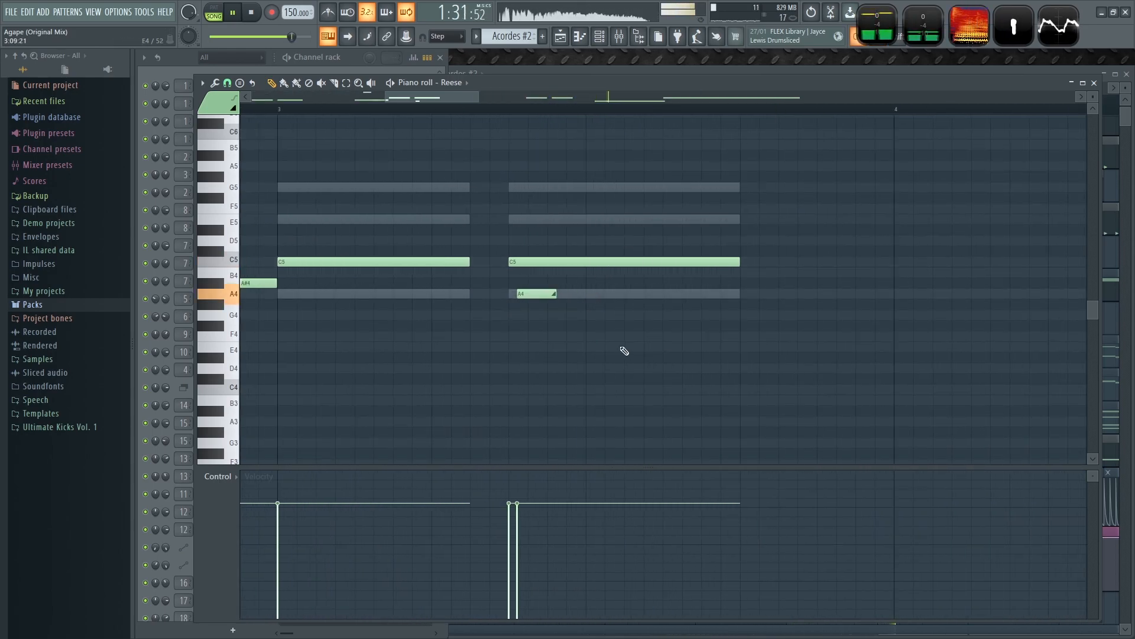
Step: Lower both bar 5 Reese notes to A4 and play through bar 7
scroll(625, 351, "down", 5)
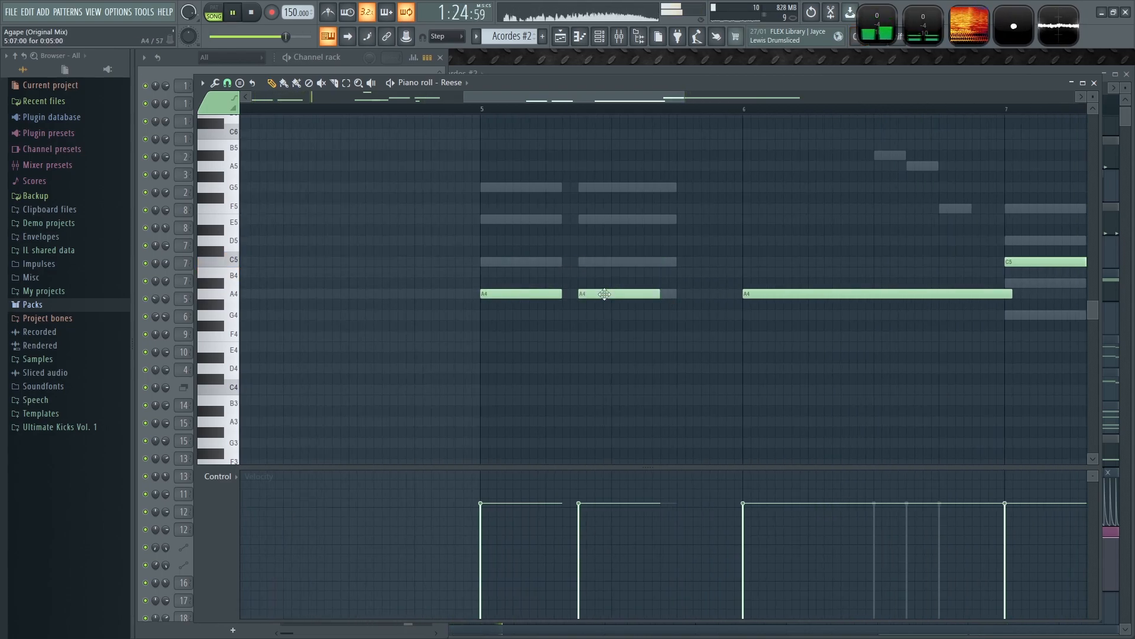
scroll(656, 347, "down", 3)
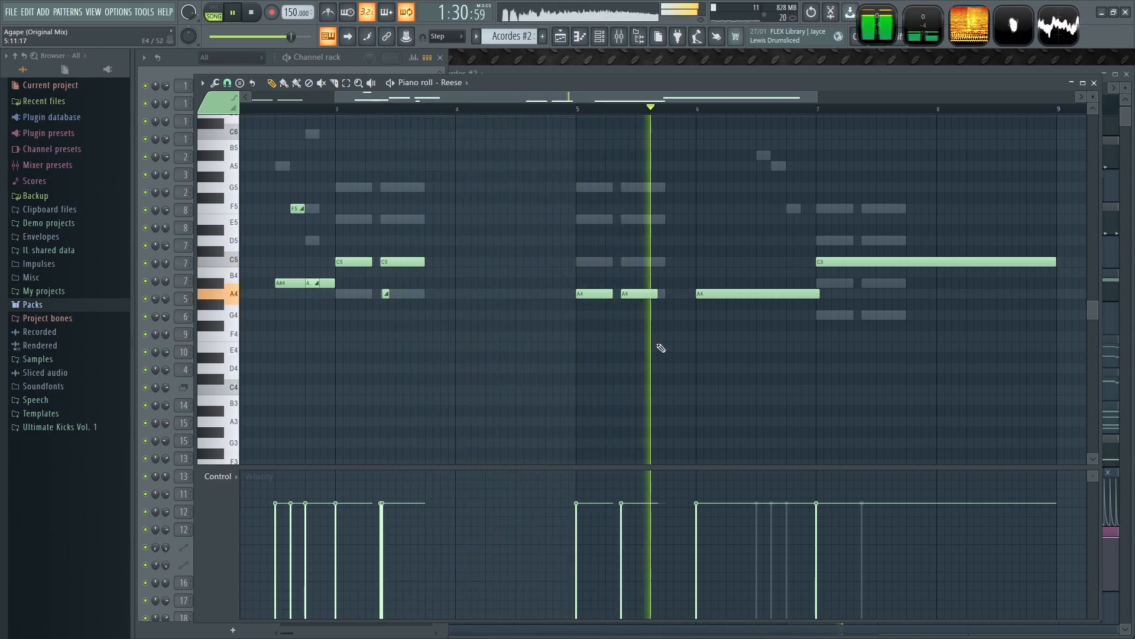
left_click_drag(770, 352, 669, 355)
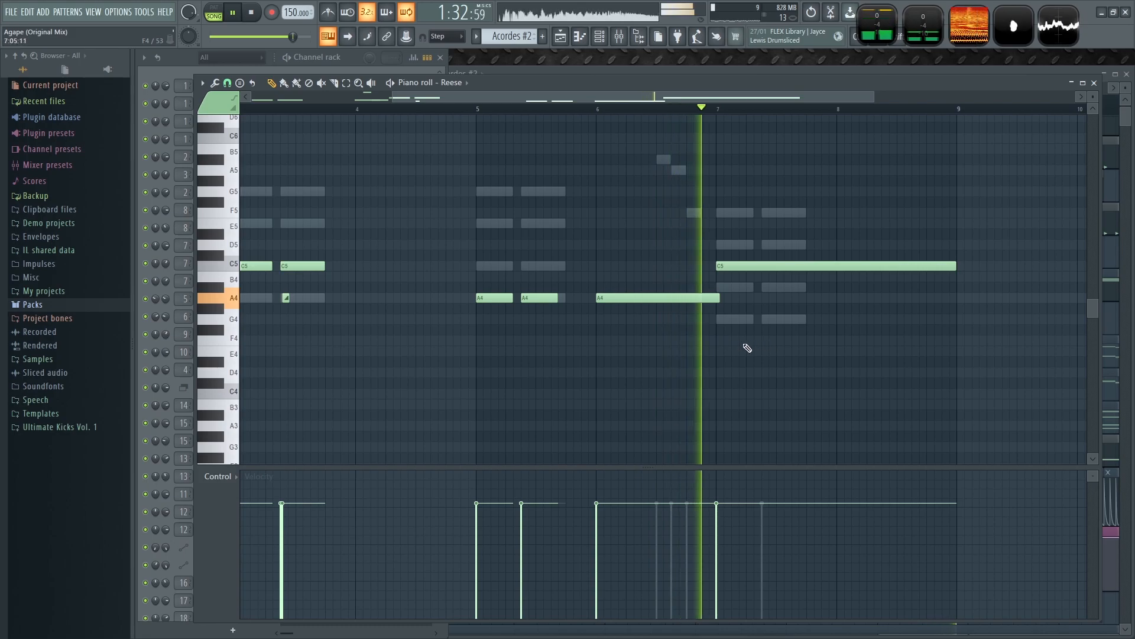
left_click_drag(748, 347, 651, 355)
key("space")
scroll(627, 284, "up", 2)
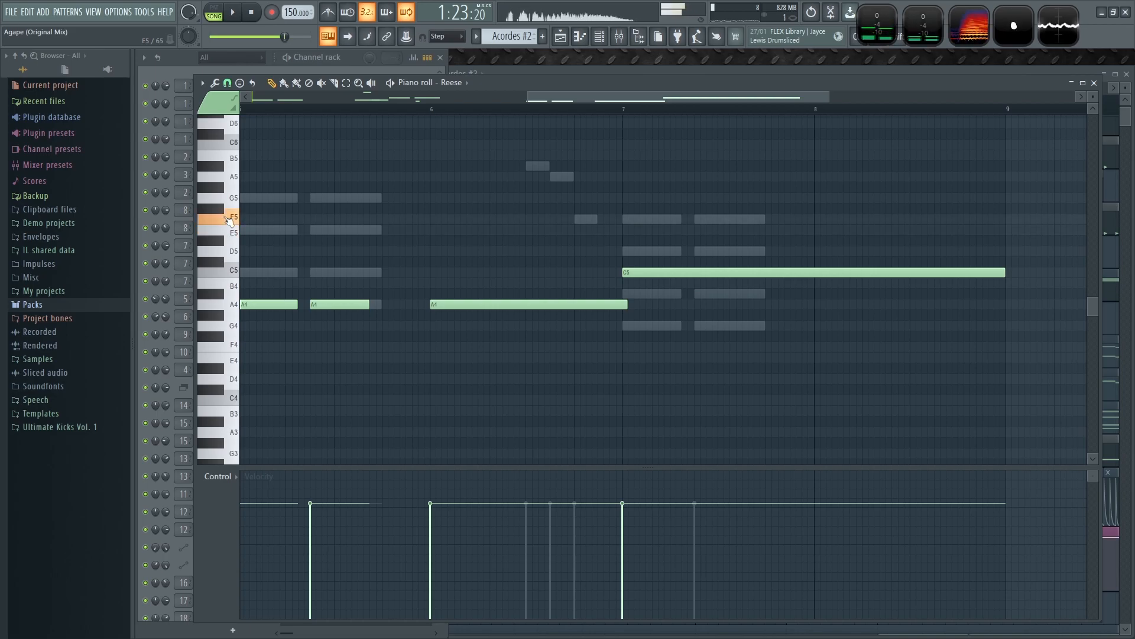
Step: Add two G4 Reese notes in bar 7 matching the chord rhythm and delete the long A4 note in bar 6
scroll(683, 233, "down", 3)
key("space")
scroll(594, 302, "up", 2)
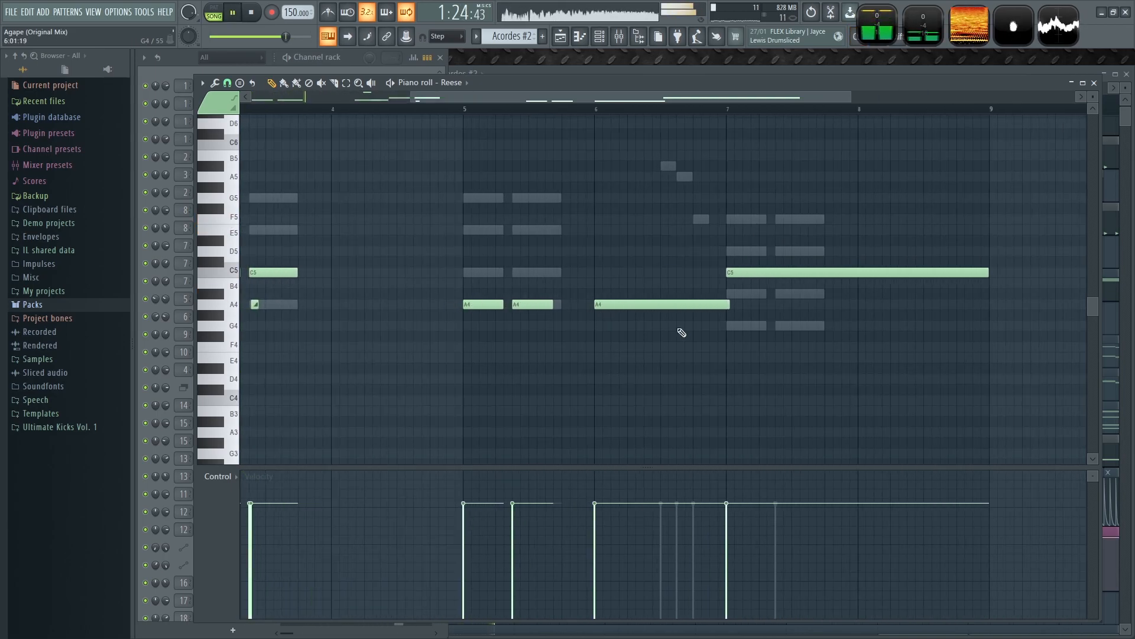
scroll(709, 330, "up", 2)
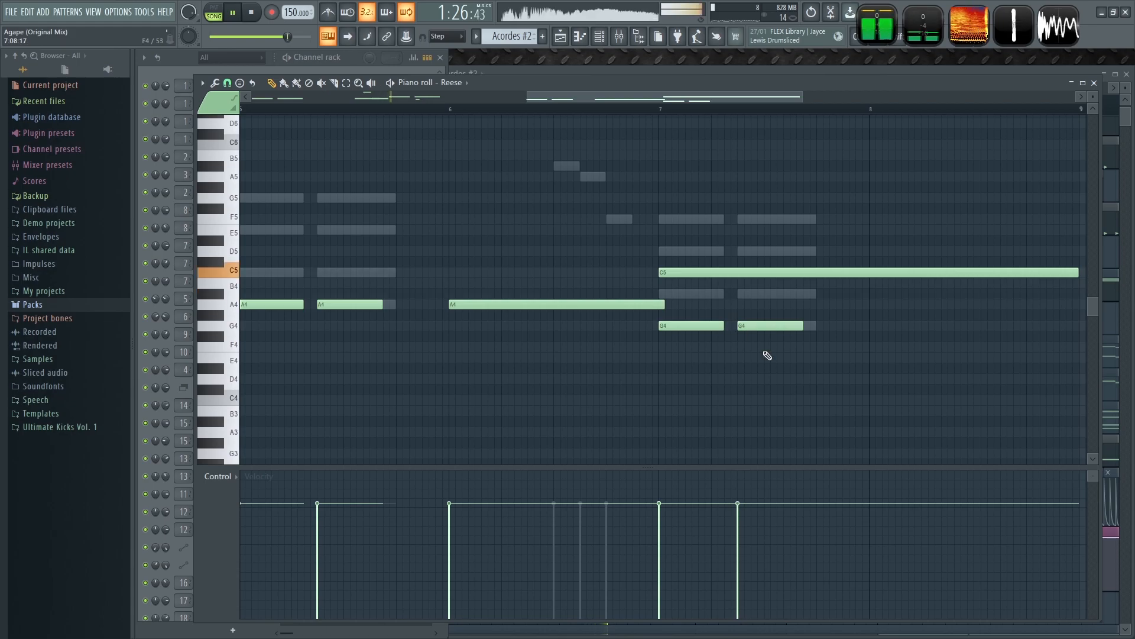
scroll(540, 355, "down", 3)
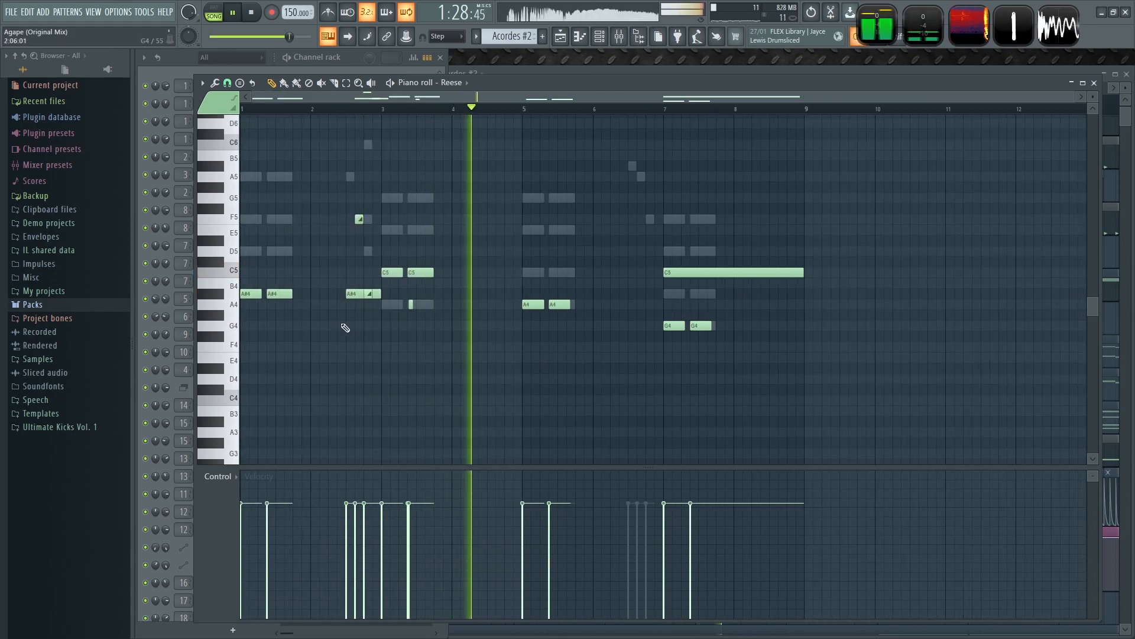
Step: Copy the bar 2 slide figure to the end of bar 6, one semitone lower, and delete the long C5 note starting in bar 7
left_click_drag(318, 192, 798, 304)
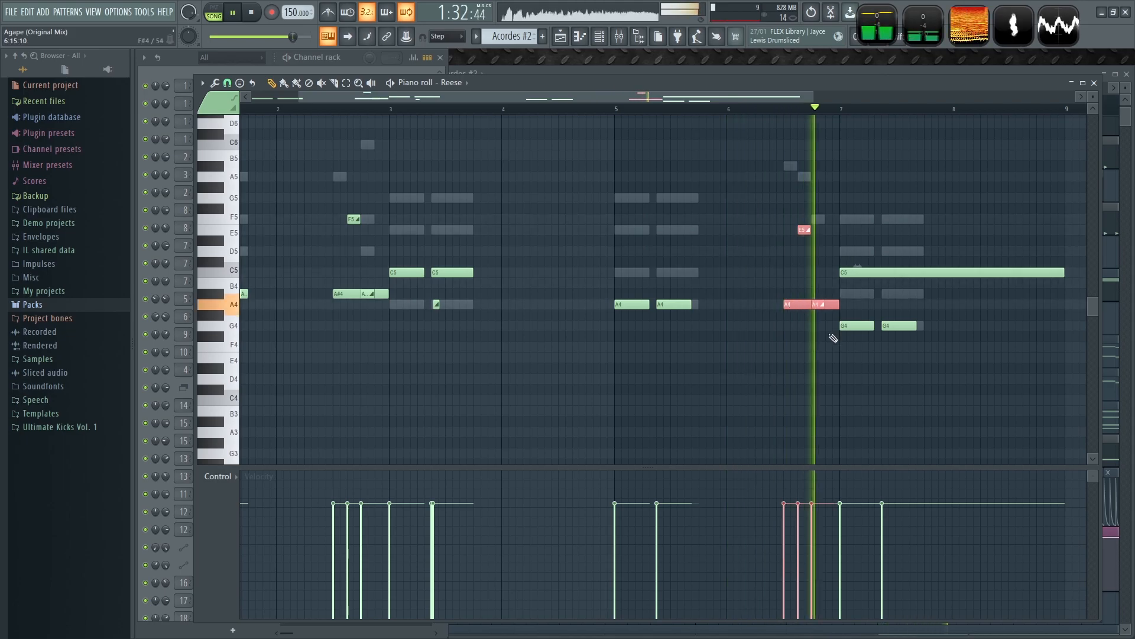
left_click(911, 367, "ctrl")
right_click(911, 272)
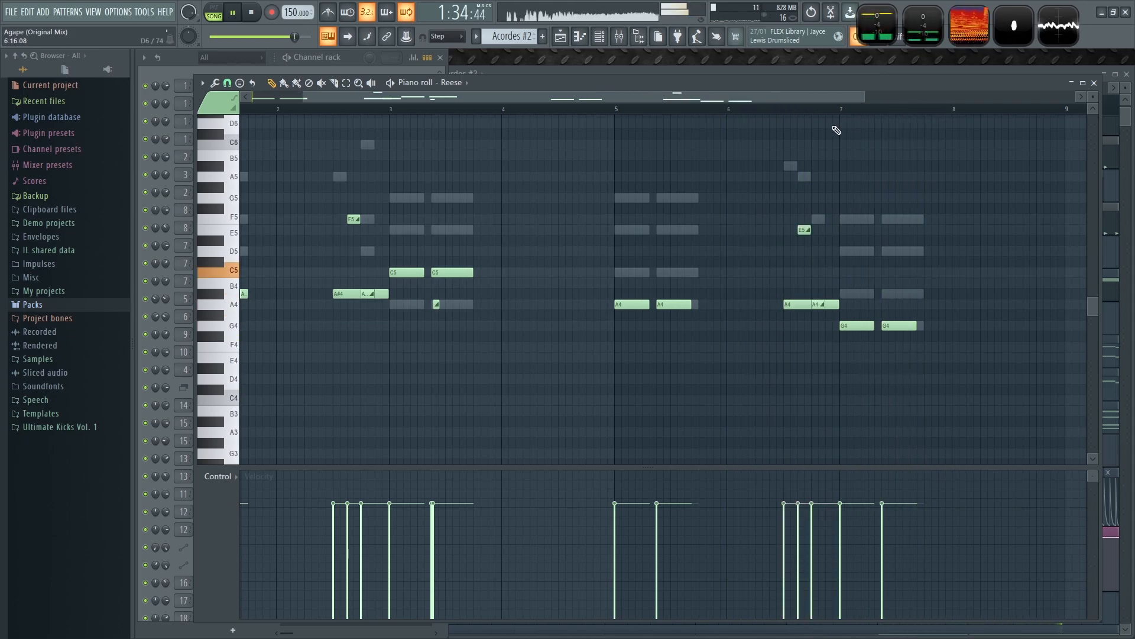
Step: Lower both bar 7 Reese notes to F4 and play the transition from bar 6
scroll(958, 246, "up", 3)
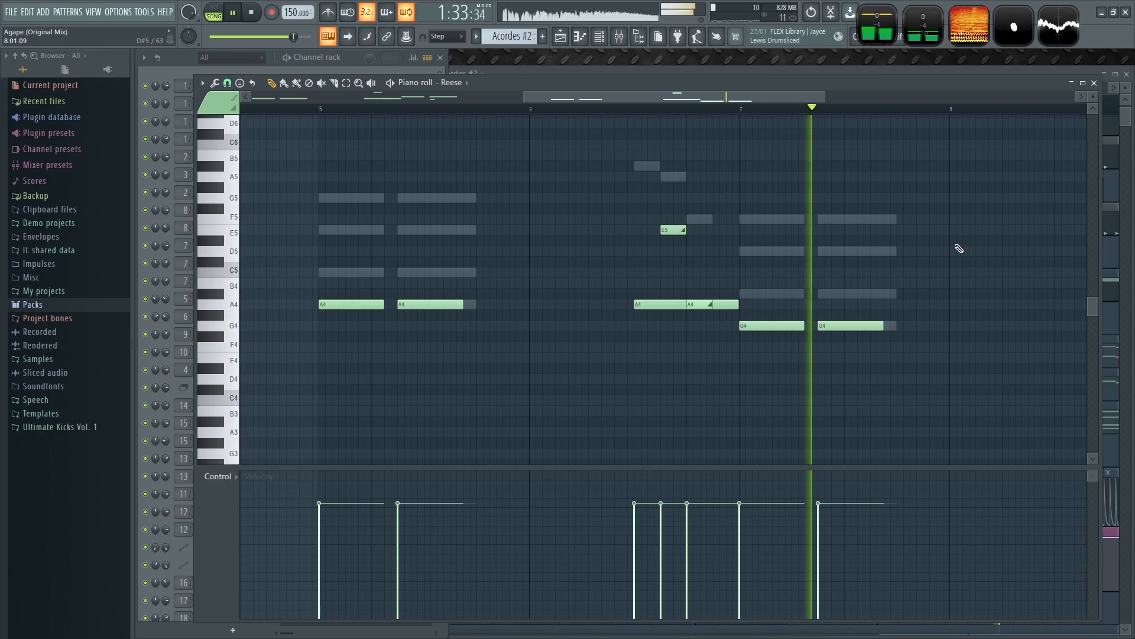
left_click_drag(982, 280, 828, 301)
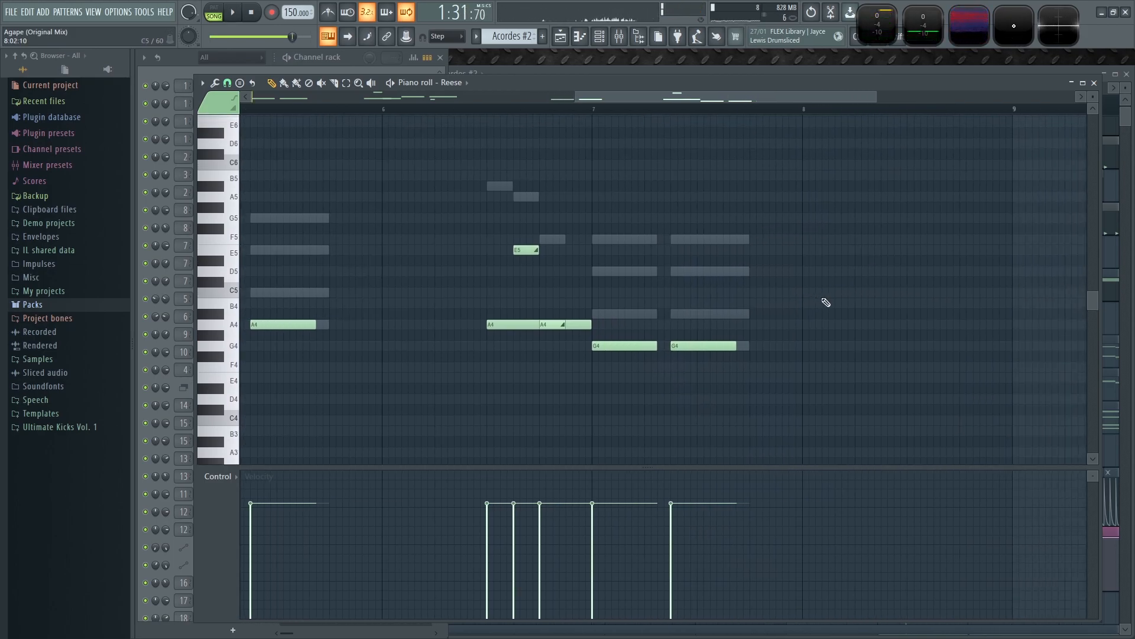
key("space")
scroll(801, 315, "up", 1)
key("space")
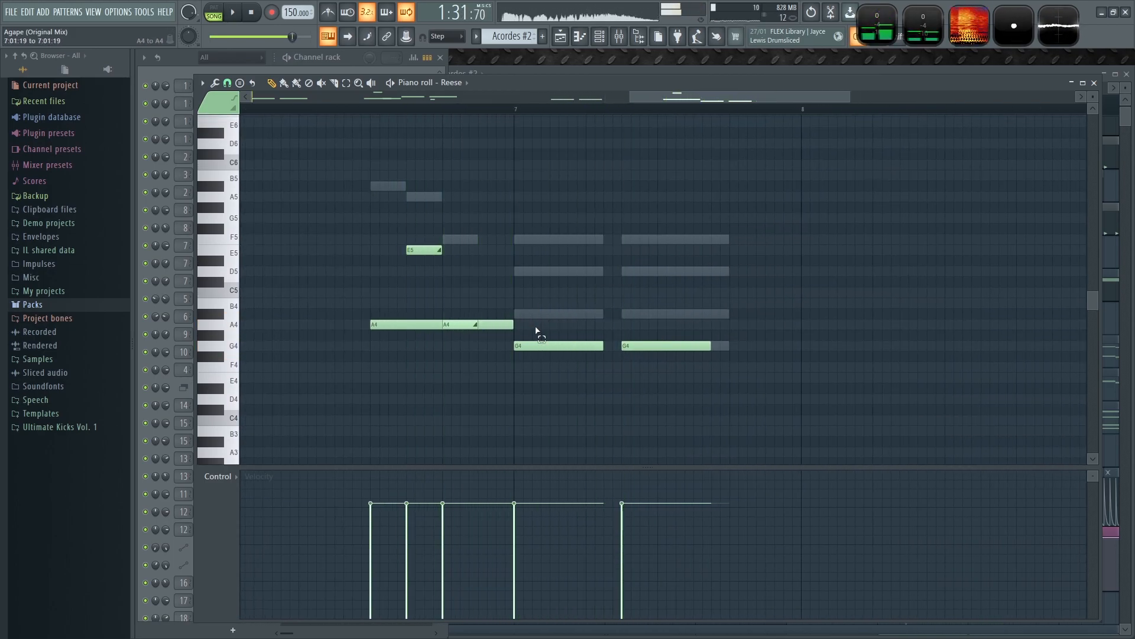
left_click_drag(527, 325, 612, 357)
key("space")
mouse_move(544, 349)
left_mouse_down()
mouse_move(543, 371)
mouse_move(540, 361)
left_mouse_up()
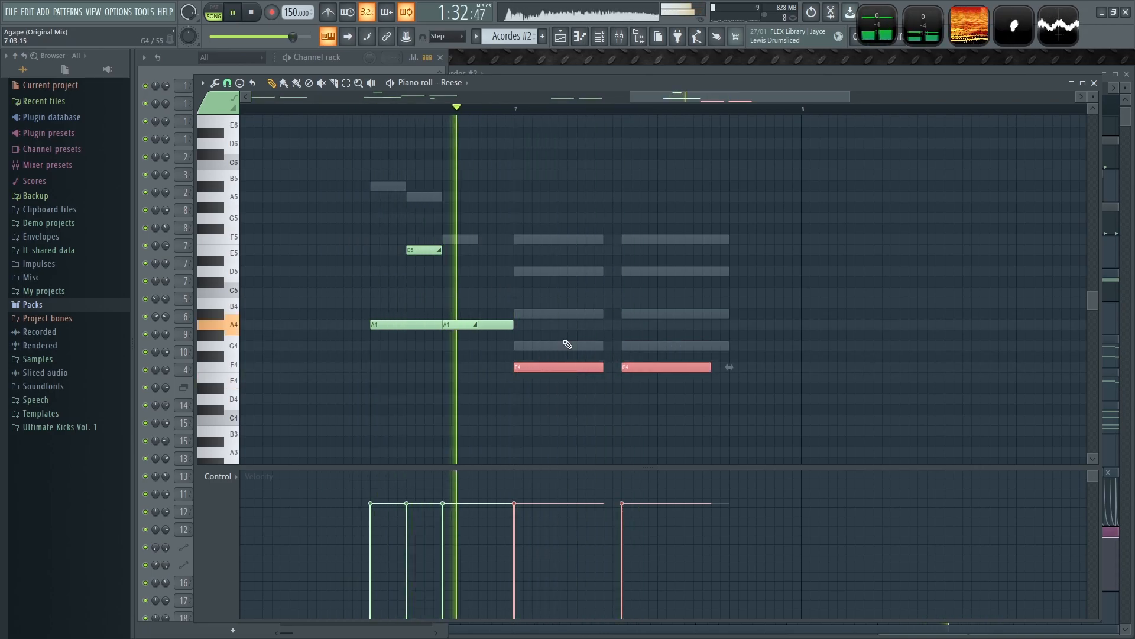
left_click(563, 345)
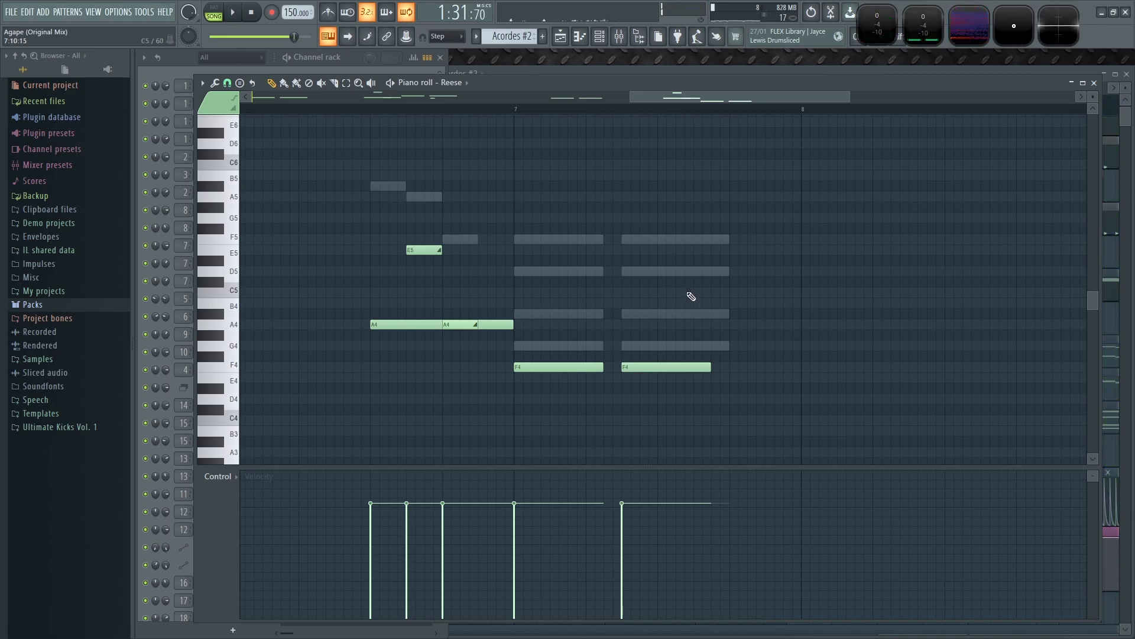
Step: Replace the bar 6 slide figure with A#4, A4 and F4 notes following the chord melody one octave lower
scroll(770, 286, "down", 4)
key("space")
scroll(593, 285, "up", 5)
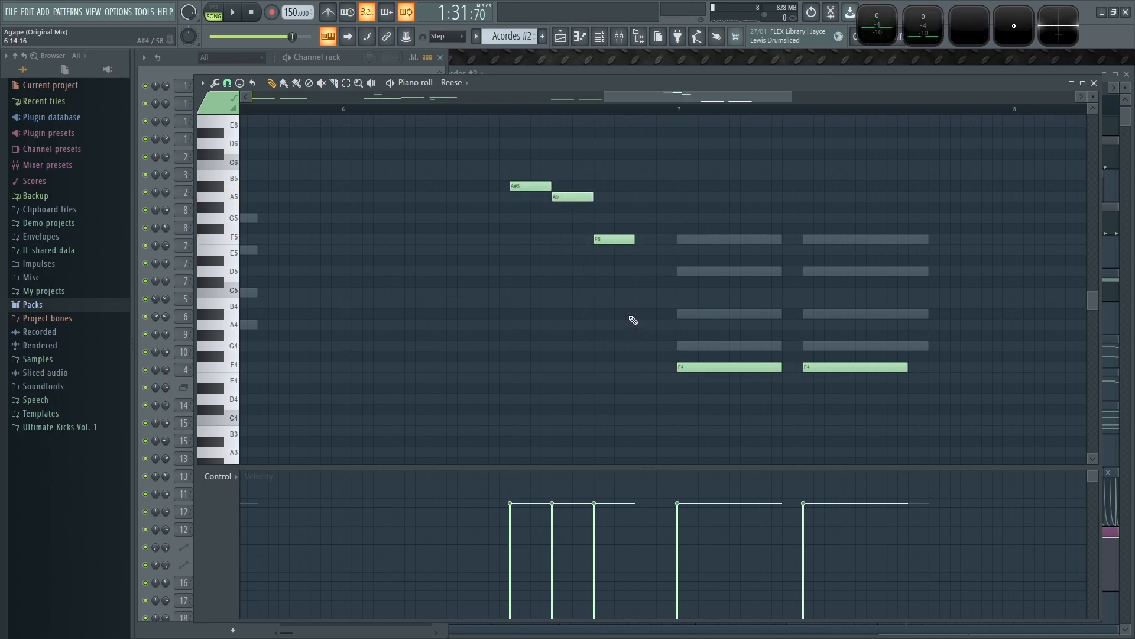
key("space")
key("space")
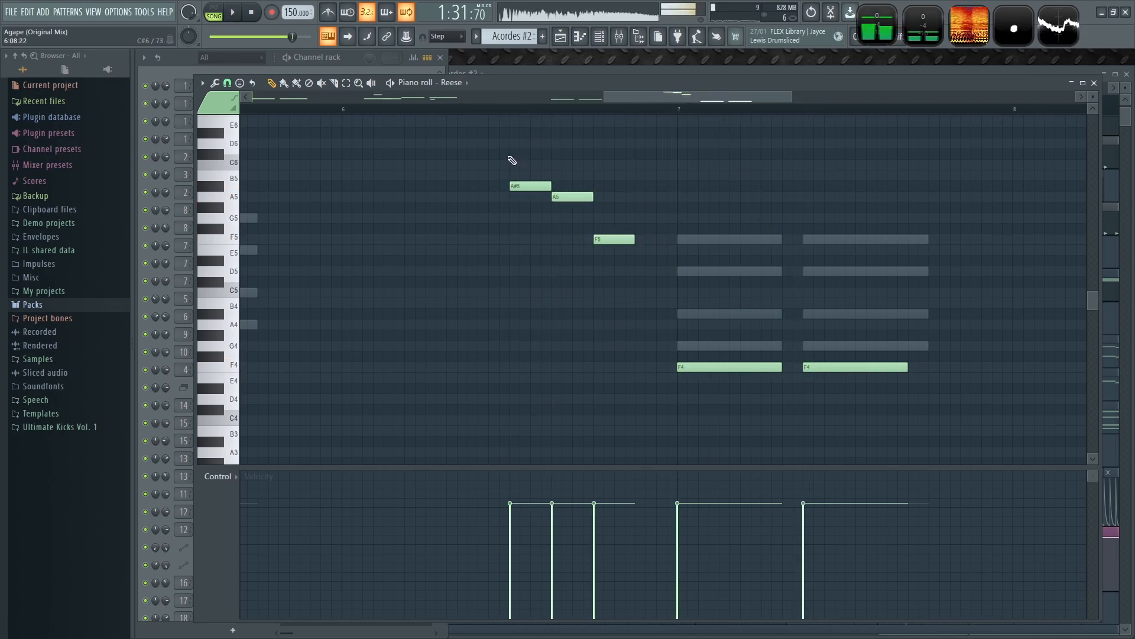
left_click_drag(512, 161, 641, 263)
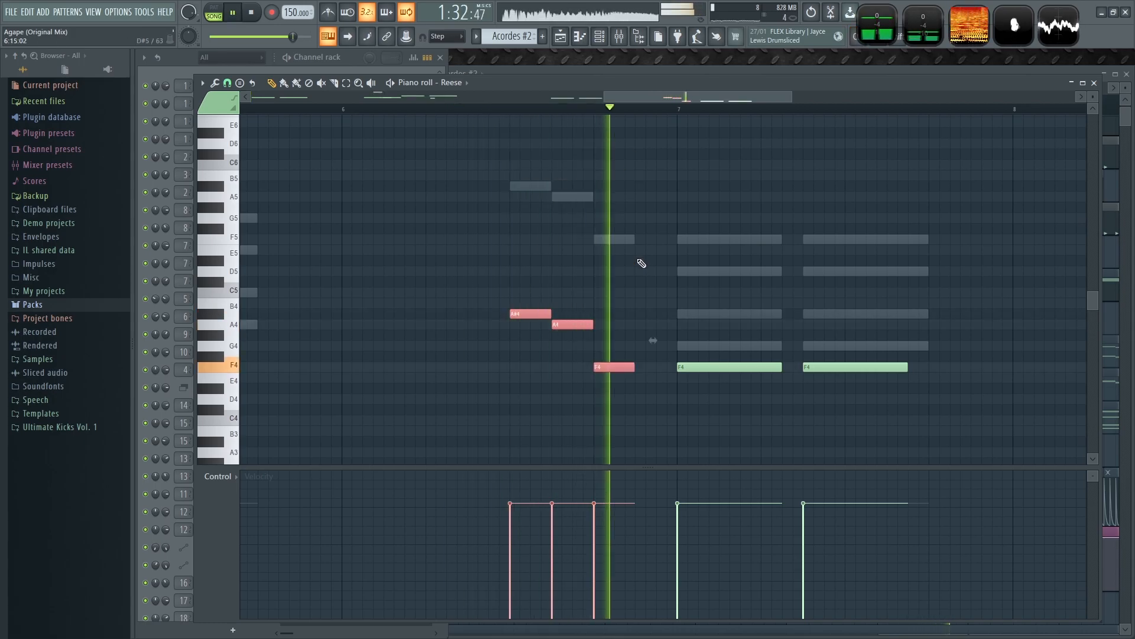
Step: Add a G4 note from 6:13 to bar 7 and turn the F4 note beneath it into a short slide
left_click(627, 341)
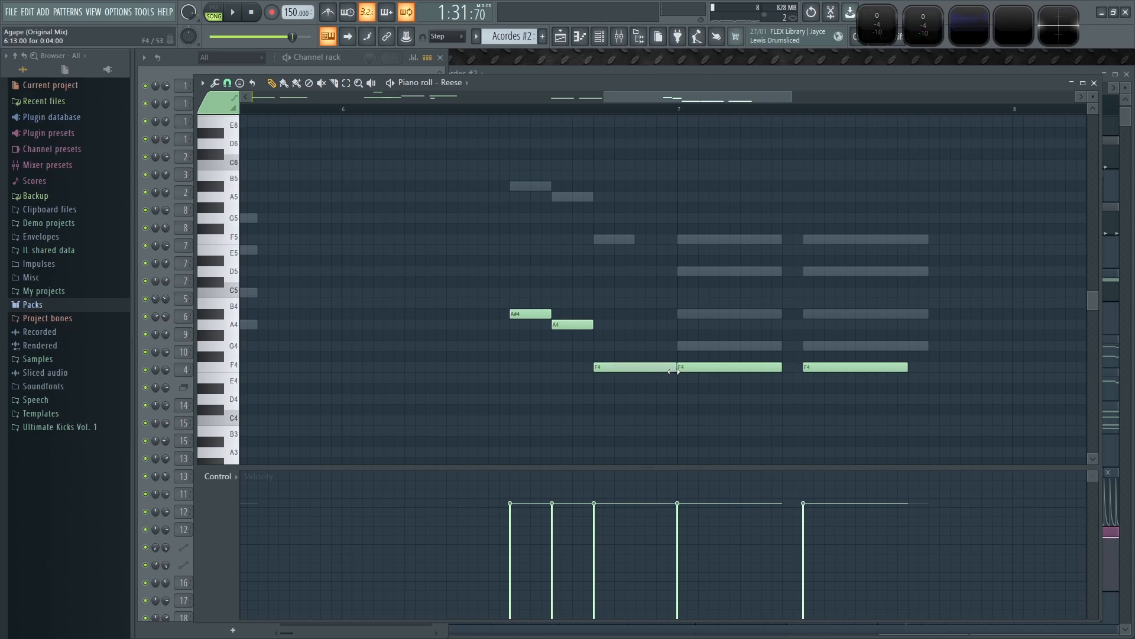
double_click(651, 368)
left_click(640, 393)
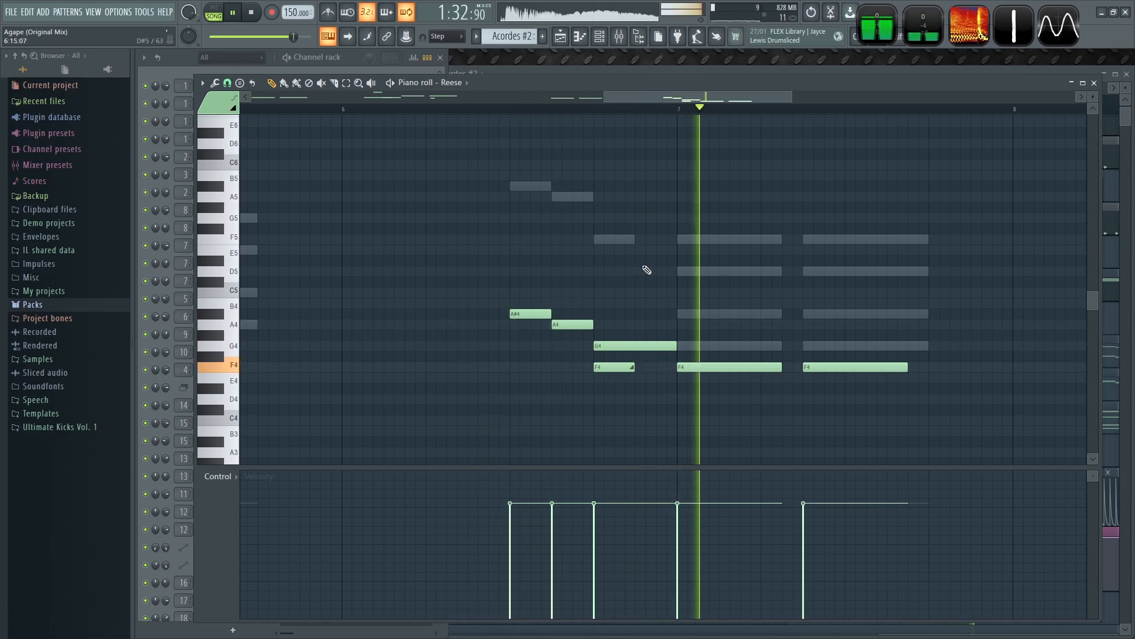
Step: Open the playlist and check the finished Reese line playing within the drop arrangement
scroll(867, 256, "down", 4)
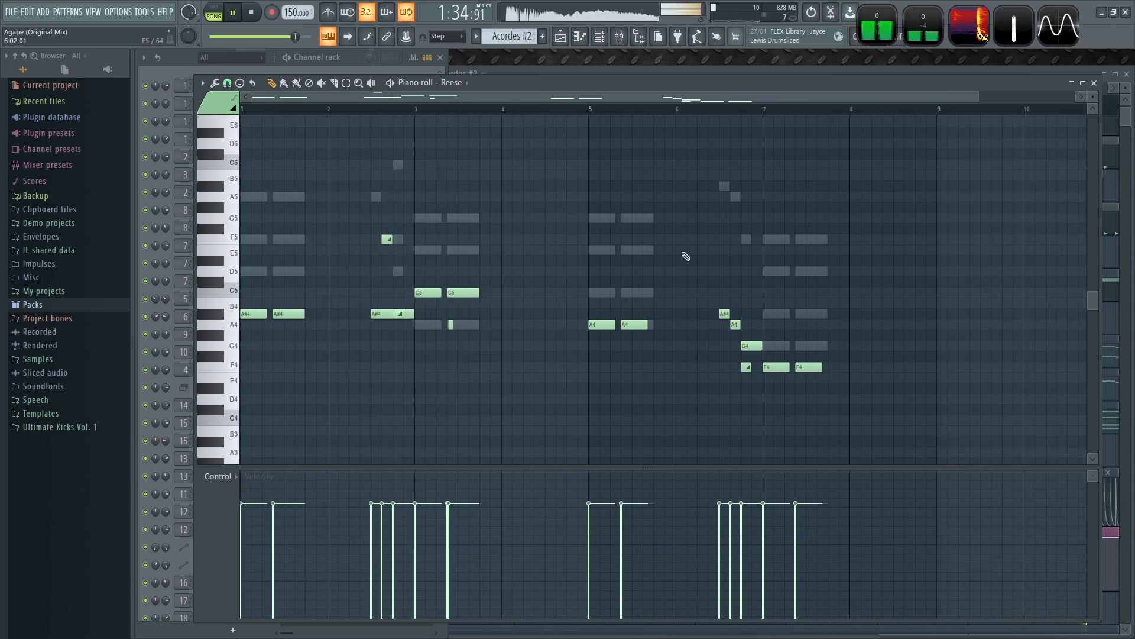
left_click(352, 55)
left_click(560, 36)
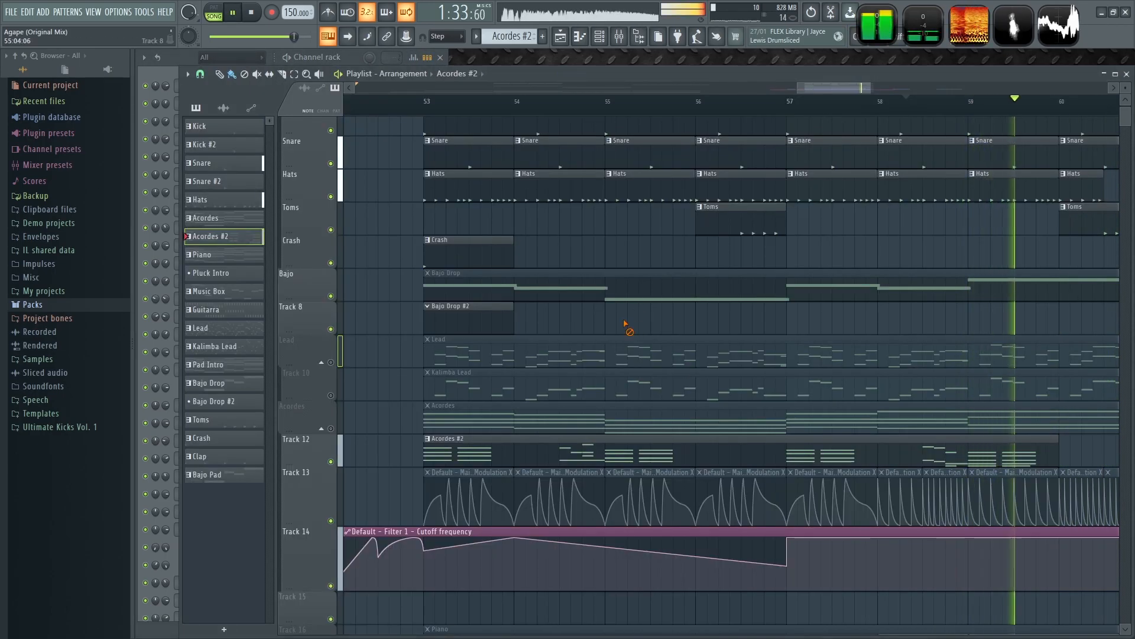
Step: Loop playback of the drop from bar 53 to bar 61 and extend the Acordes #2 clip to bar 61
scroll(664, 317, "up", 1)
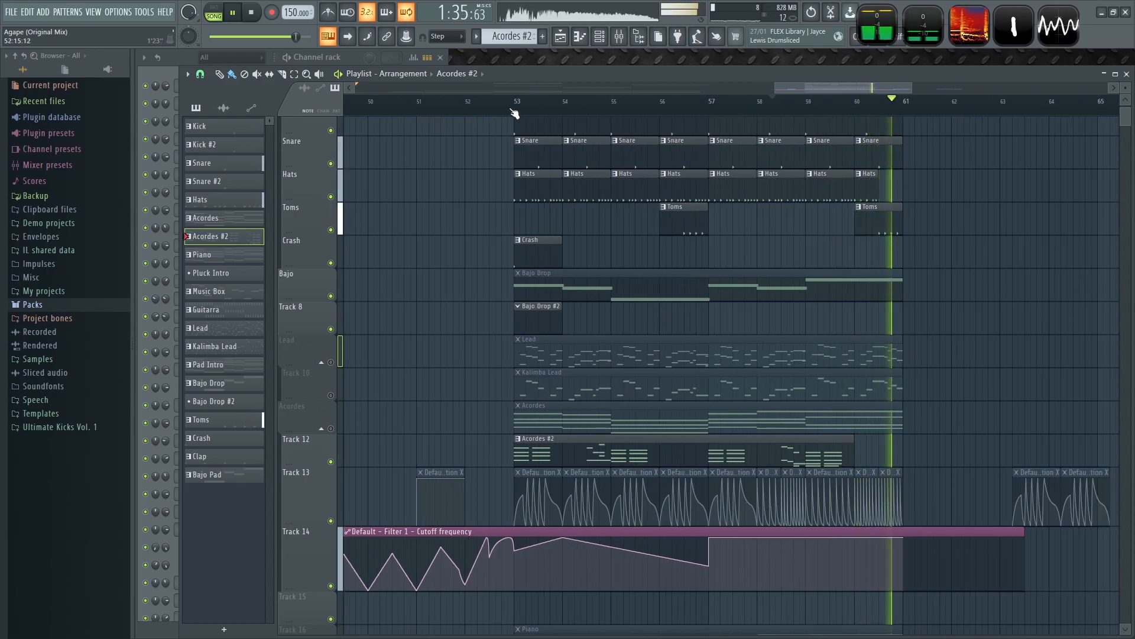
left_click_drag(912, 114, 523, 125)
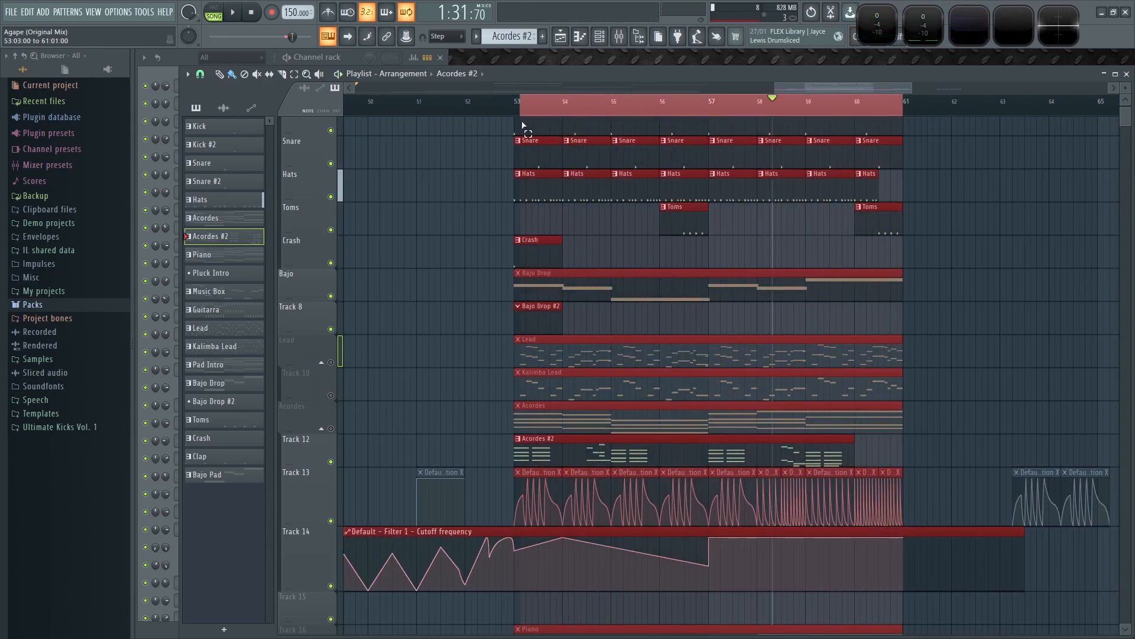
key("space")
left_click(641, 317)
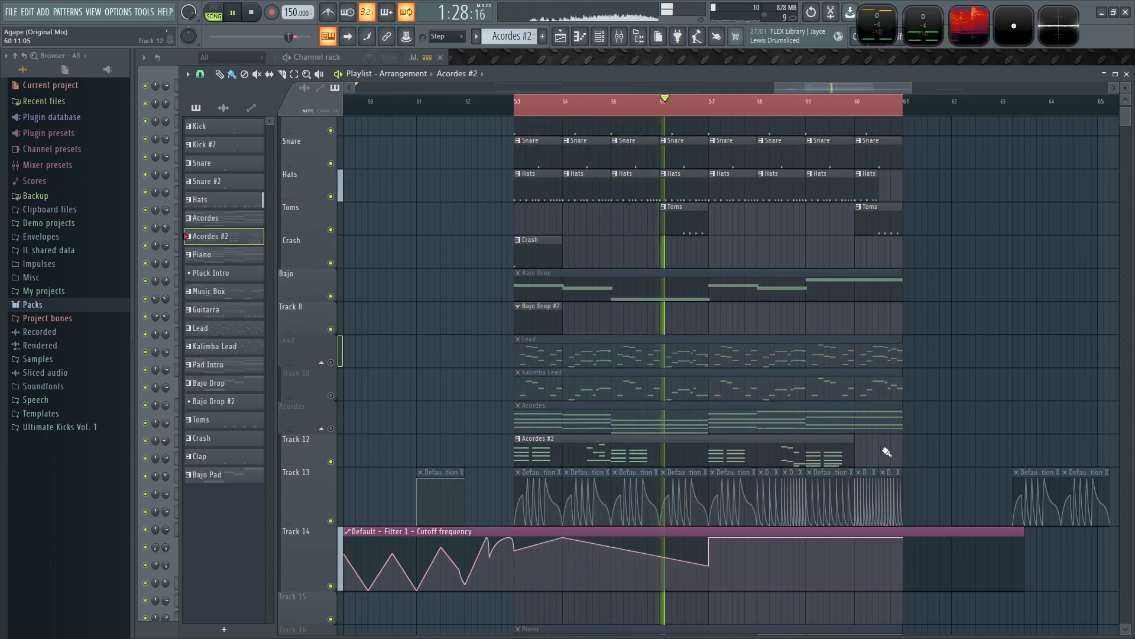
left_click_drag(855, 445, 903, 444)
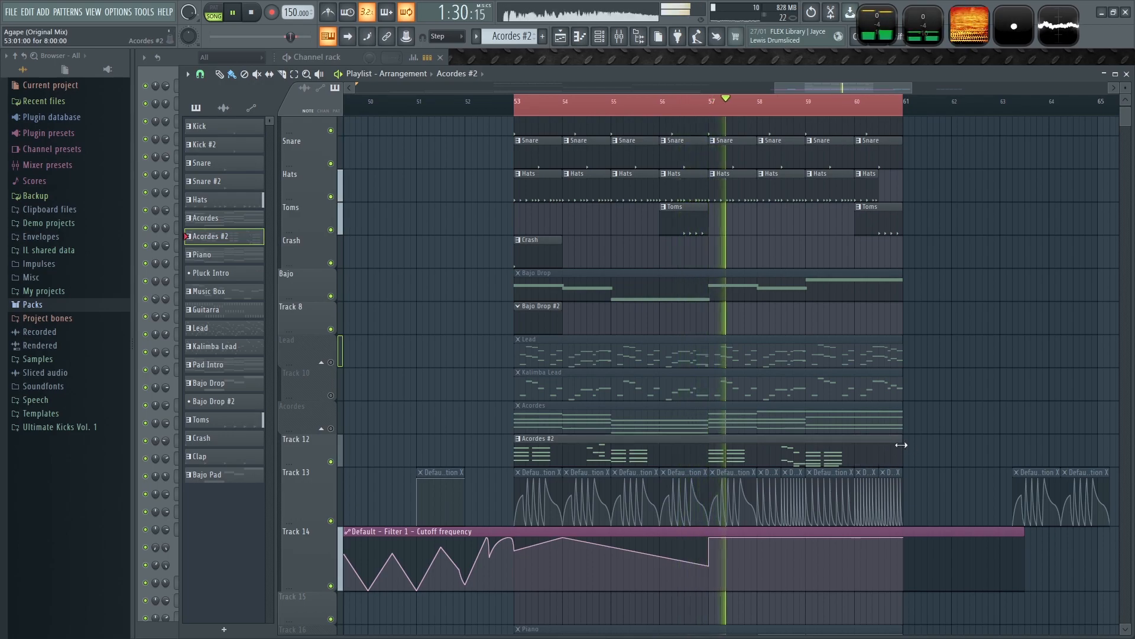
Step: Examine the looping drop arrangement from the drum tracks down to the Guitarra track during playback
scroll(862, 388, "up", 2)
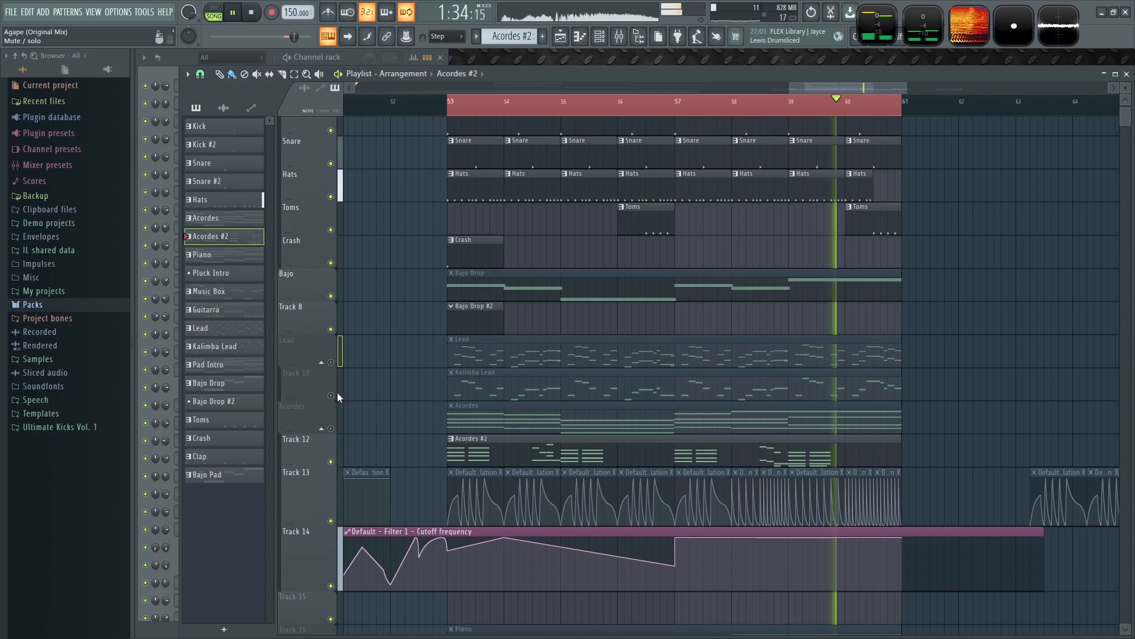
scroll(404, 376, "down", 3)
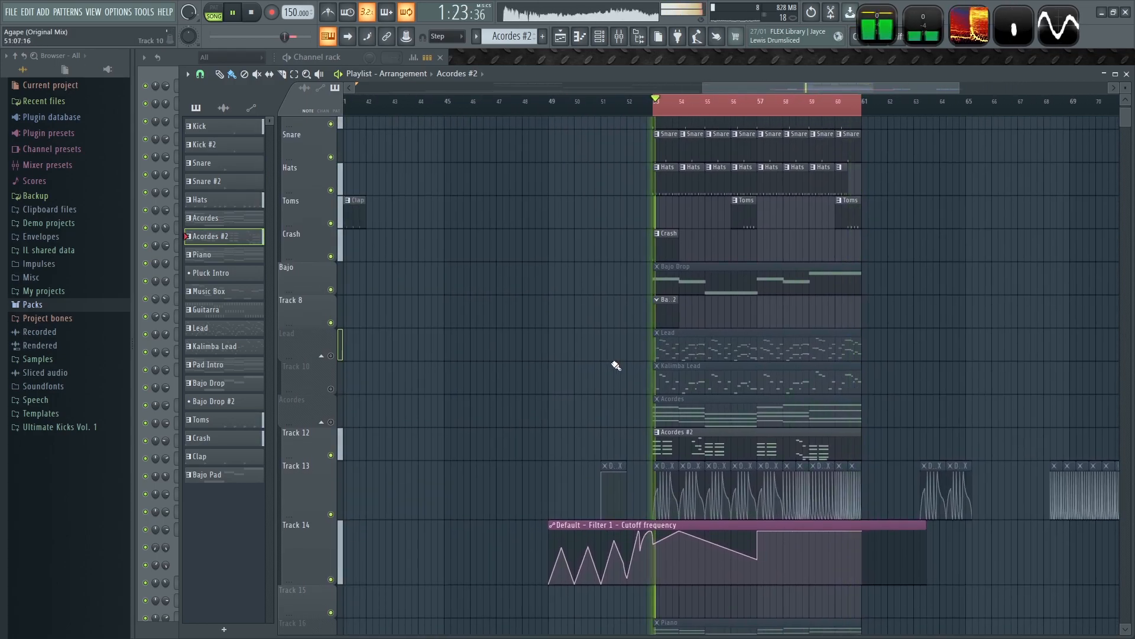
scroll(743, 400, "up", 2)
scroll(763, 382, "up", 3)
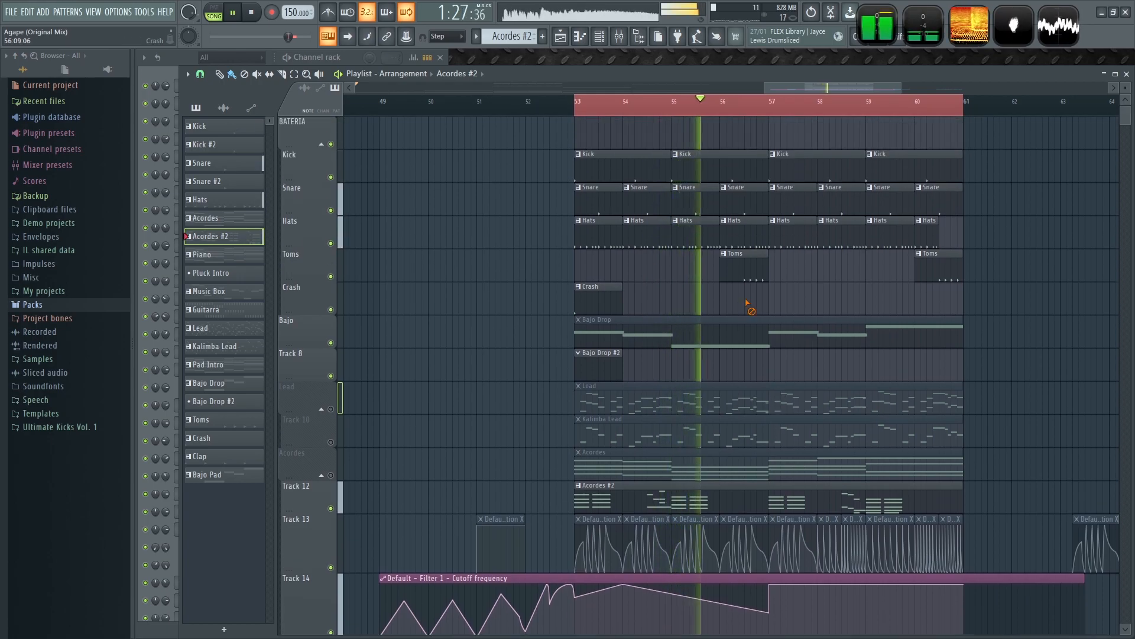
scroll(747, 303, "up", 2)
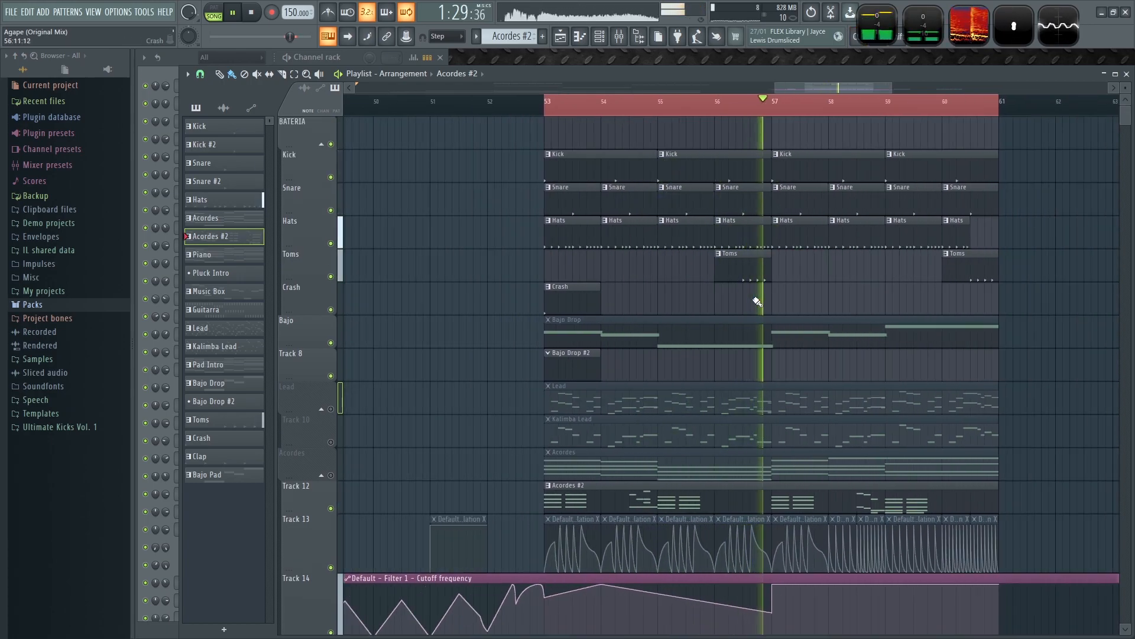
scroll(758, 301, "up", 2)
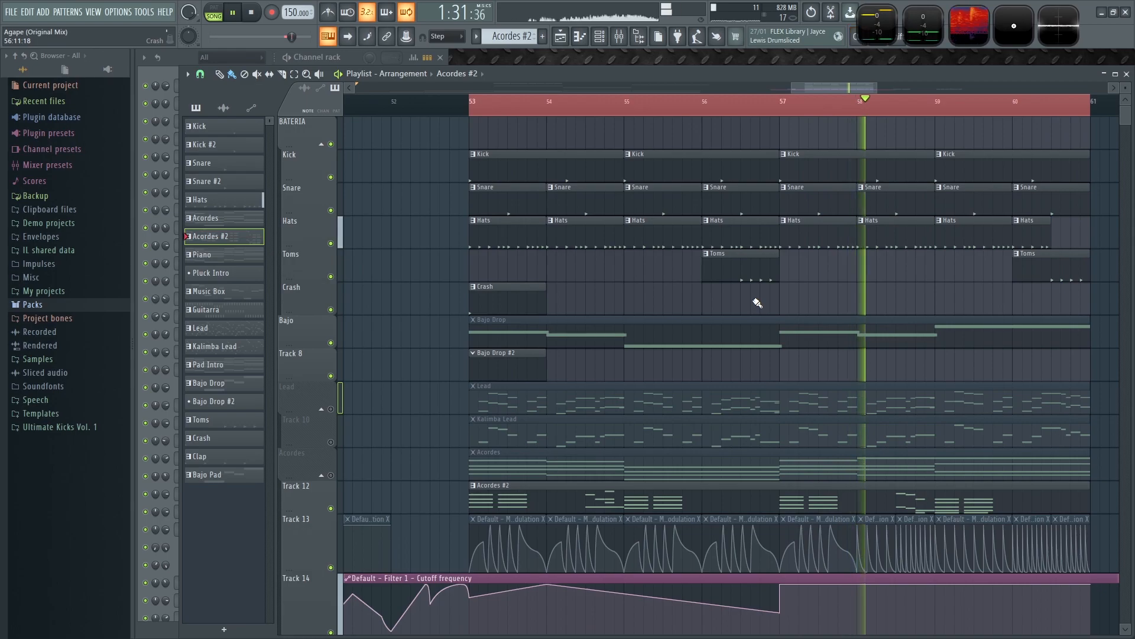
scroll(736, 362, "down", 3)
scroll(737, 362, "down", 5)
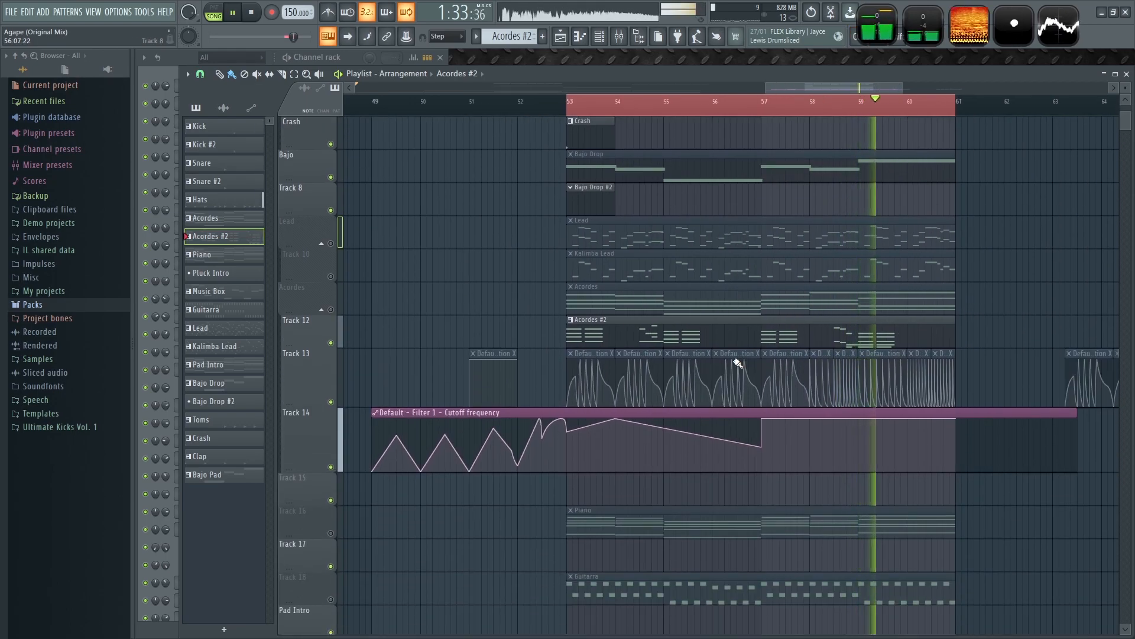
Step: Review the Reese channel's polyphony and portamento settings and replay the drop in the playlist
key("F6")
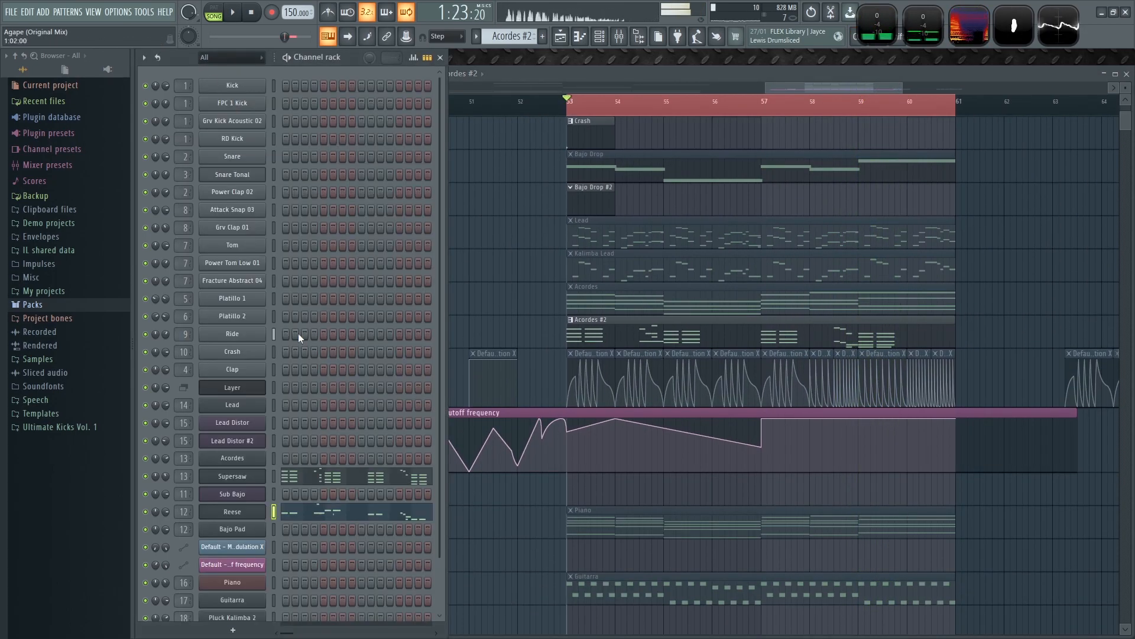
left_click(236, 516)
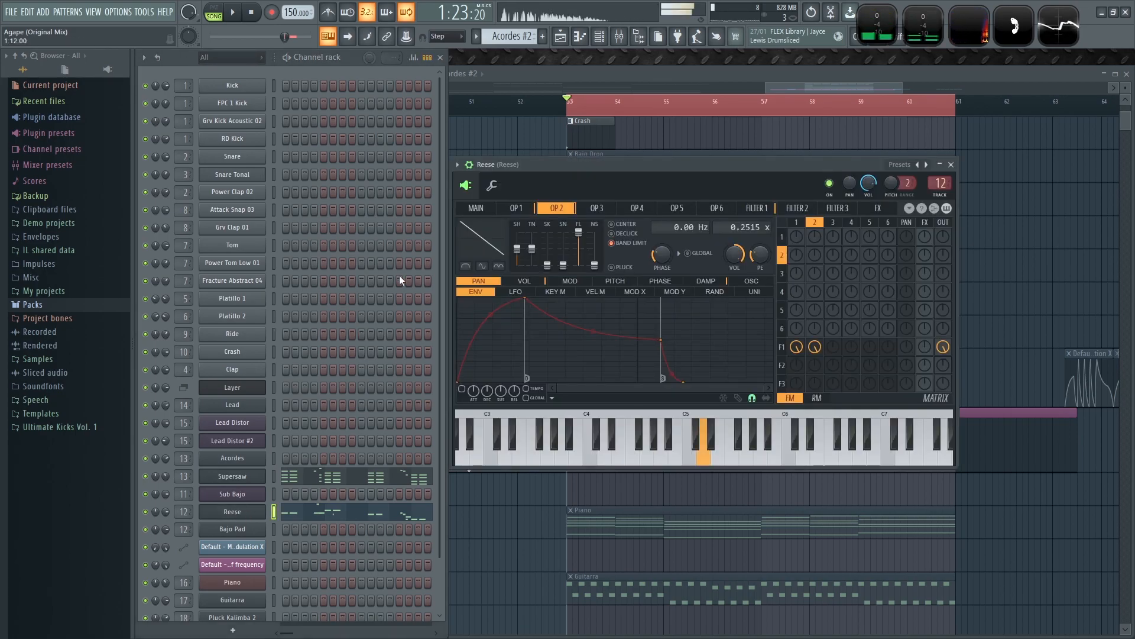
left_click(504, 185)
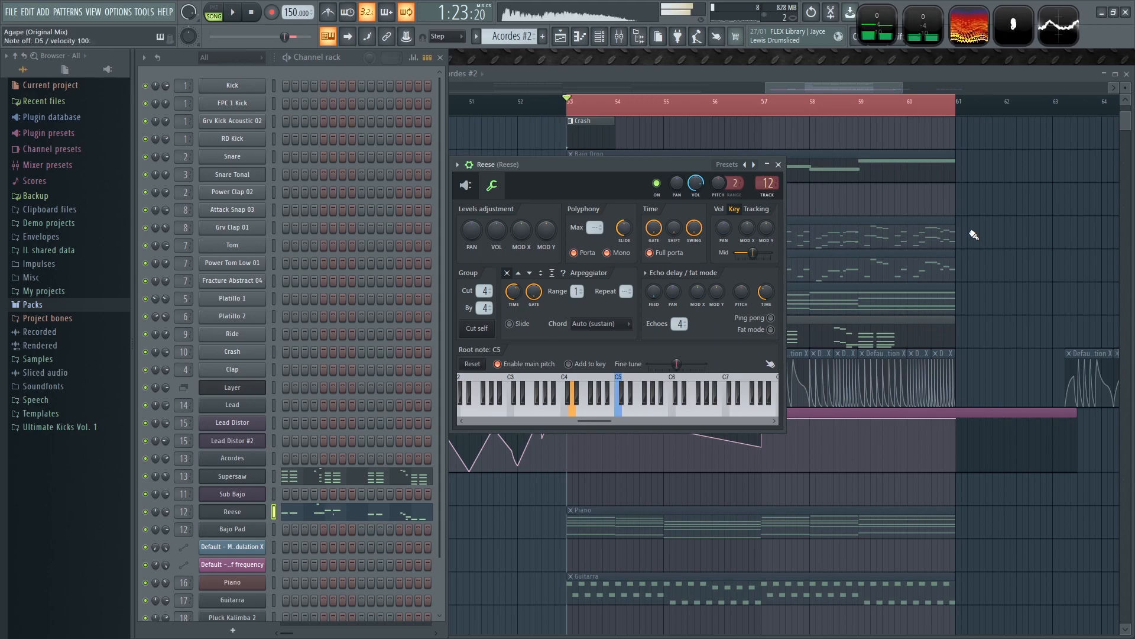
key("F5")
key("space")
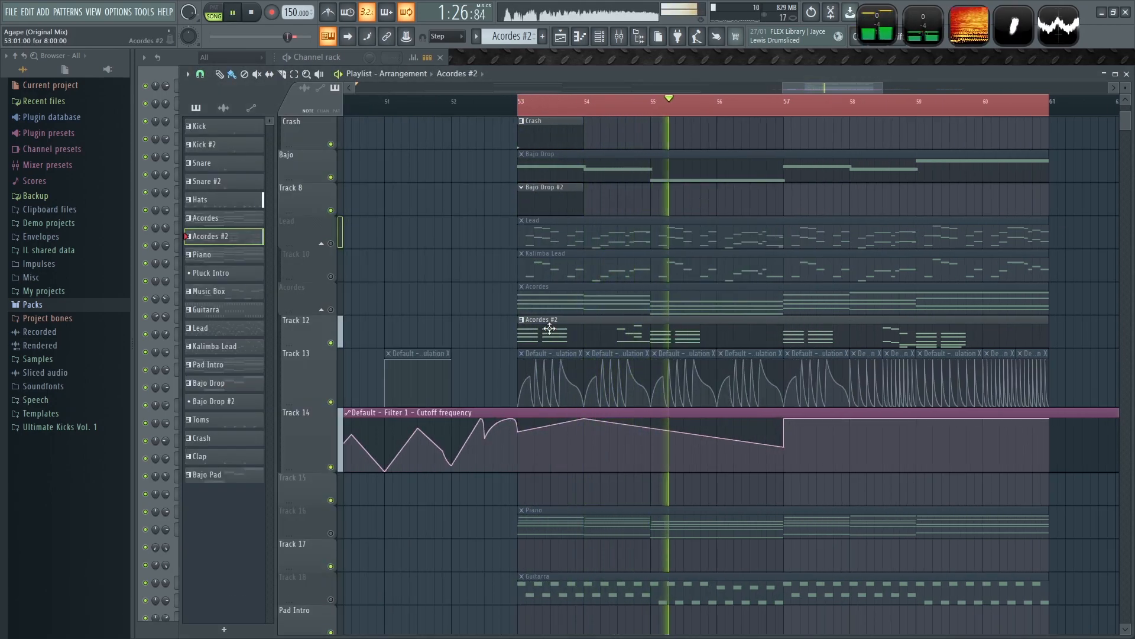
Step: Move the Reese notes out of the Acordes #2 pattern into the Reese channel of Bajo Drop #2
left_click(183, 61)
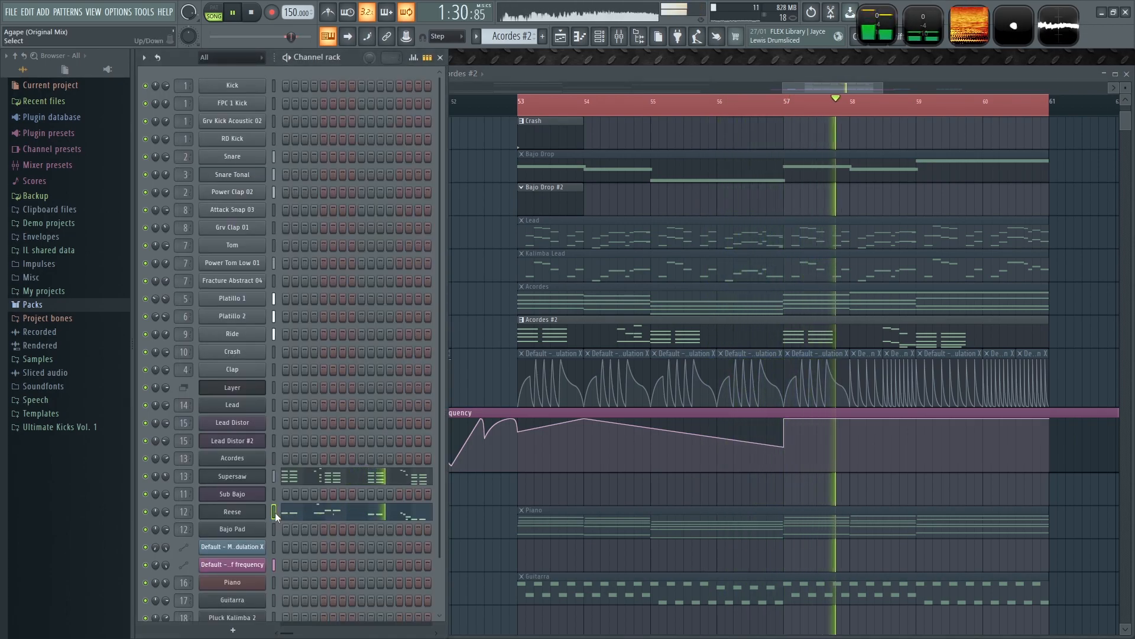
key("ctrl+x")
left_click(537, 197)
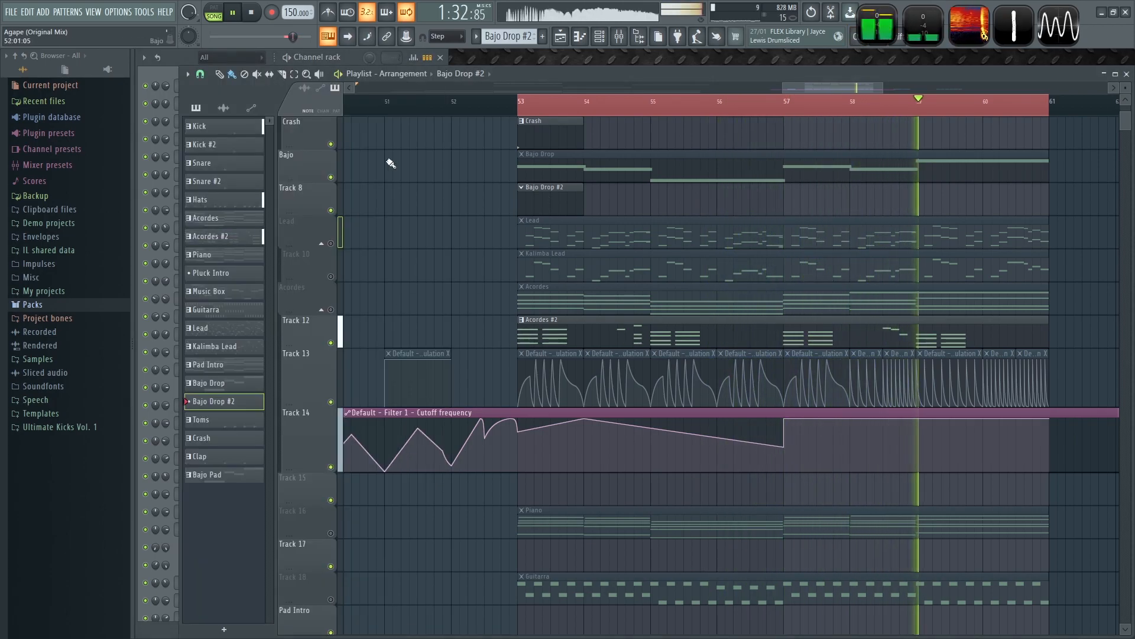
left_click(228, 59)
key("ctrl+v")
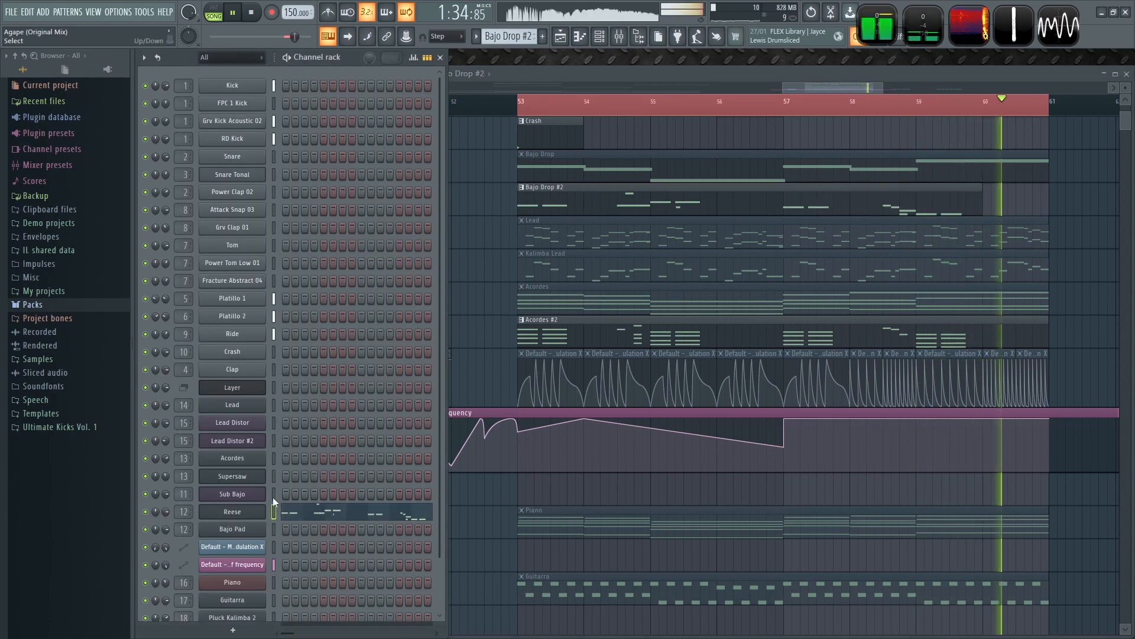
Step: Copy the Reese line into the Sub Bajo channel of Bajo Drop #2 and play the drop with it
left_click(273, 495)
key("ctrl+v")
key("space")
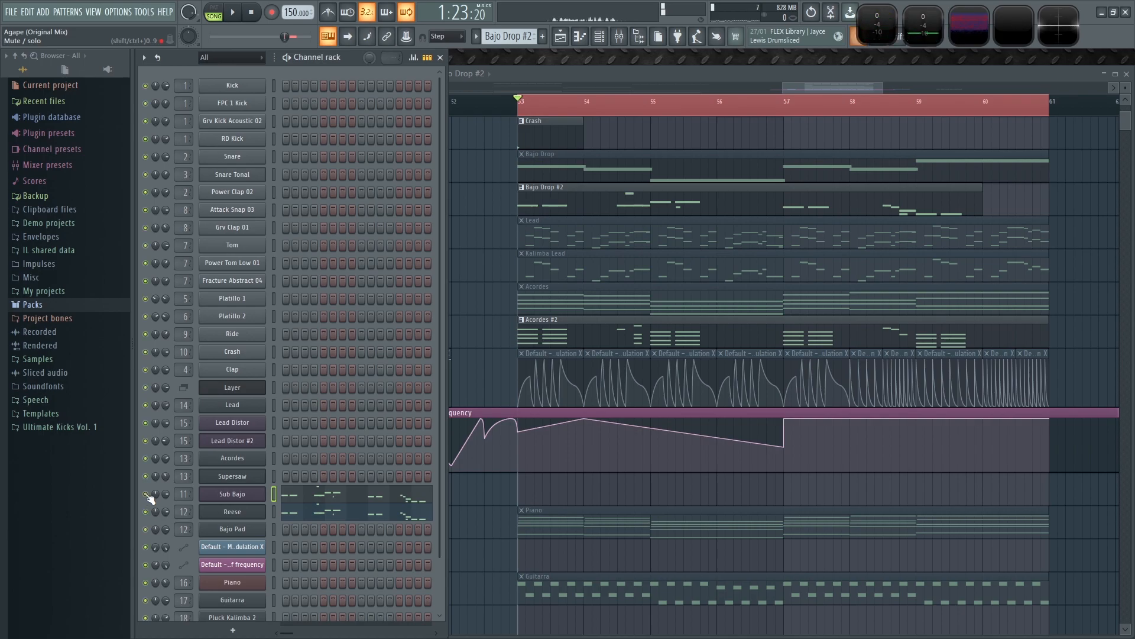
key("space")
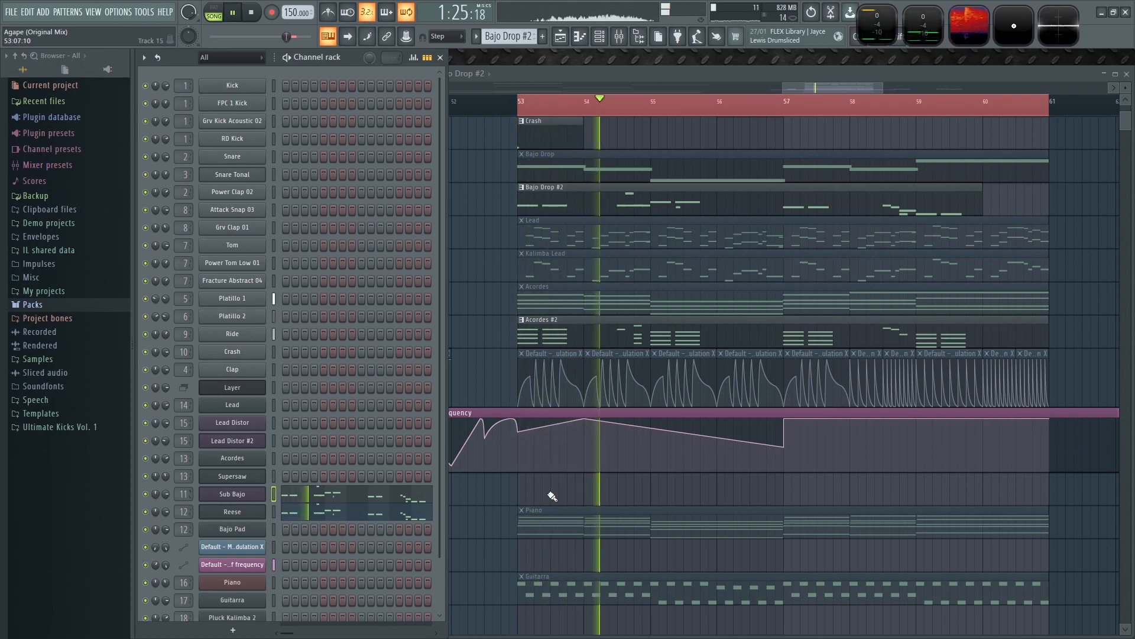
left_click(595, 490)
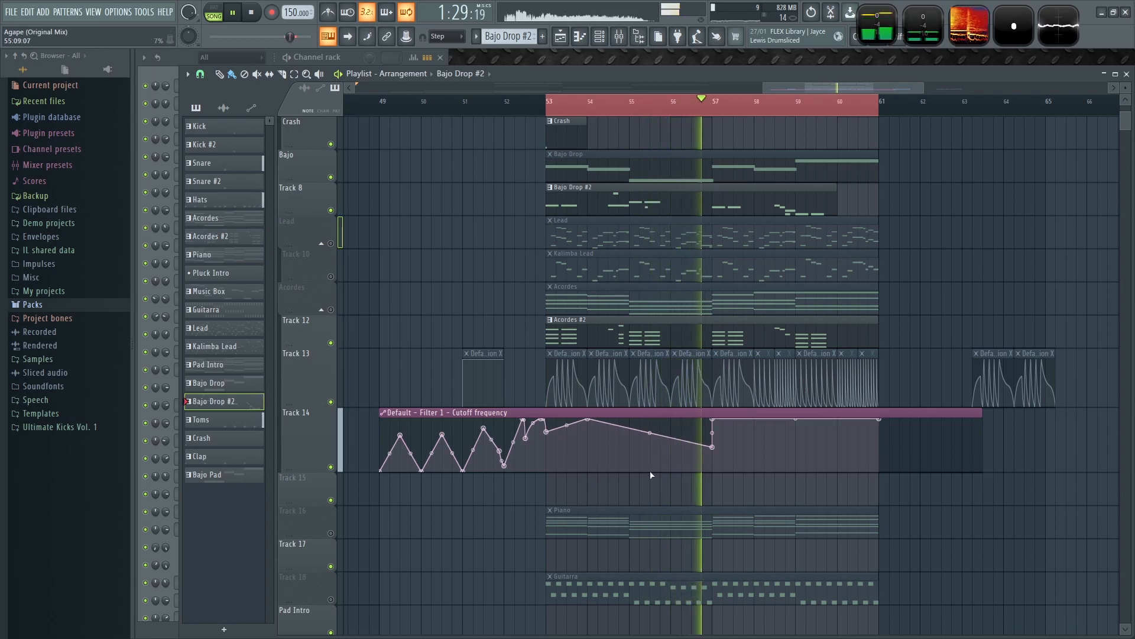
scroll(650, 490, "up", 2)
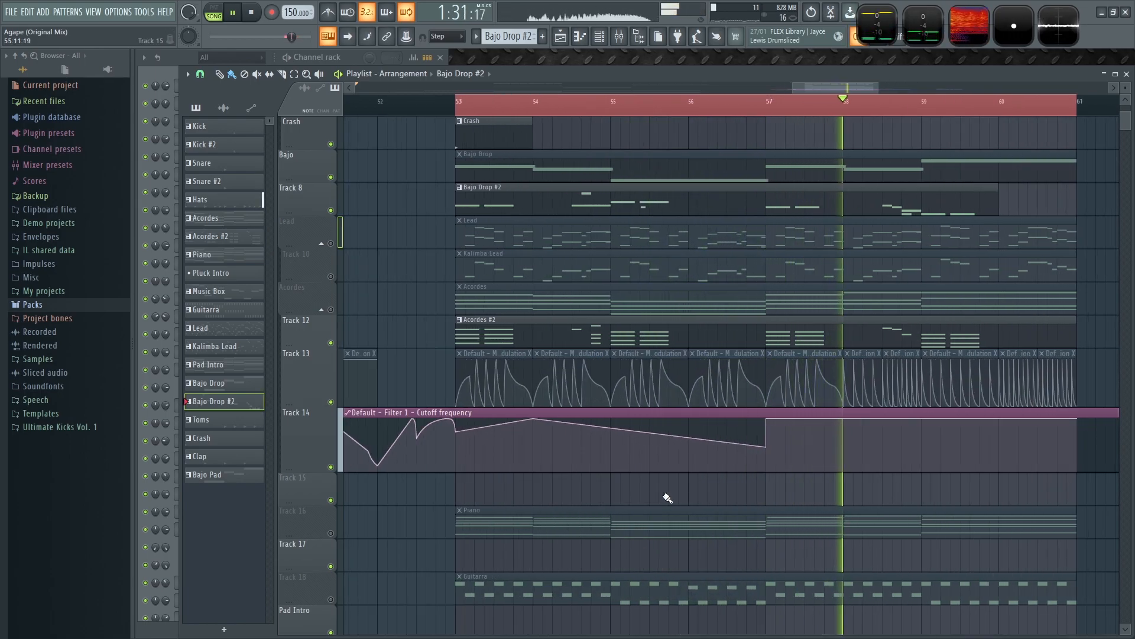
scroll(662, 498, "down", 2)
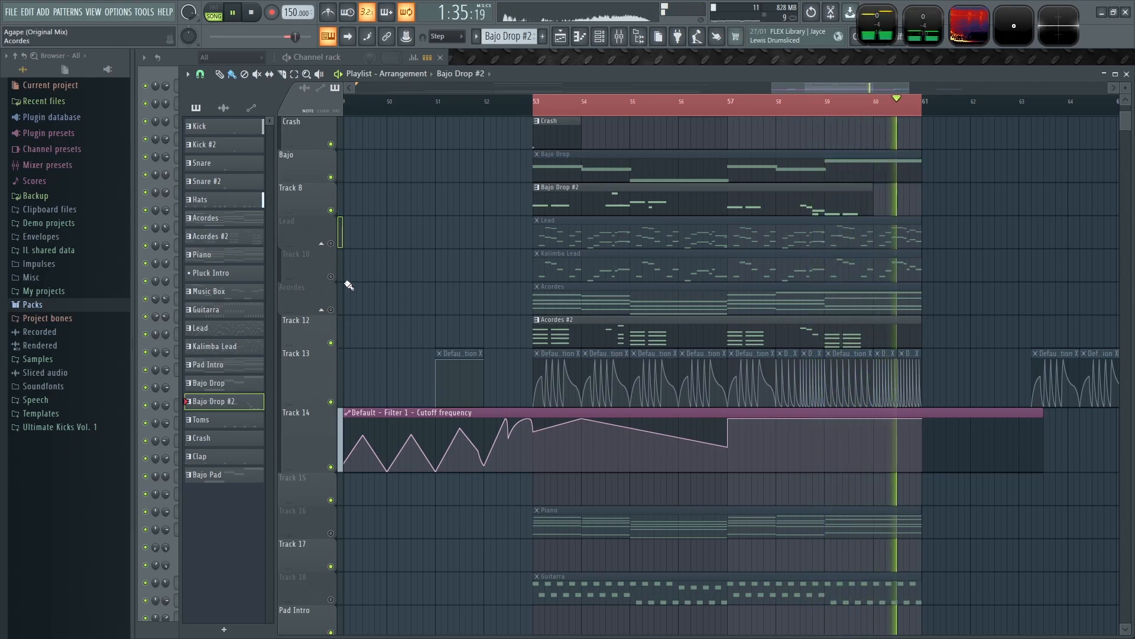
Step: Unmute the Kalimba Lead track and the Piano track, Track 16, and play the drop
scroll(465, 307, "up", 1)
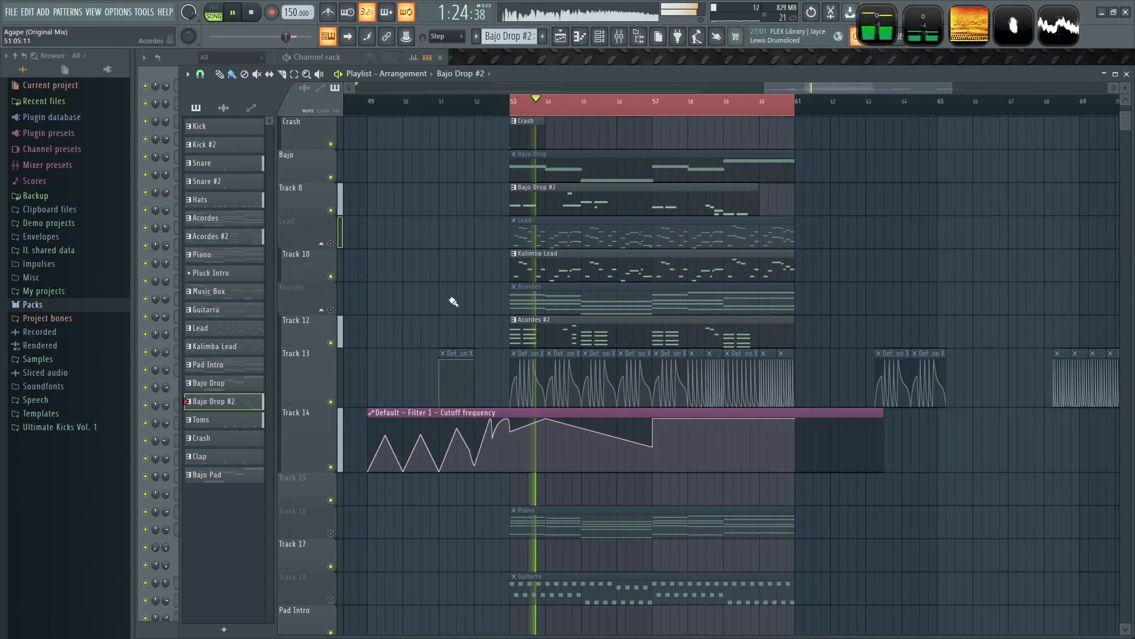
scroll(482, 315, "down", 2)
left_click_drag(488, 297, 438, 308)
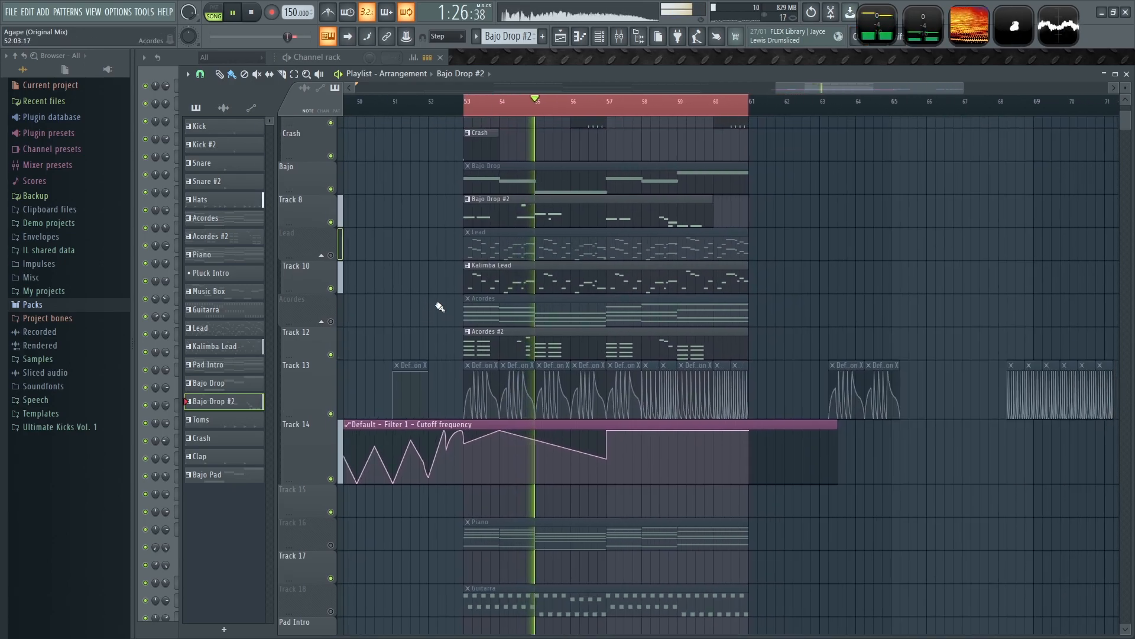
scroll(440, 307, "up", 2)
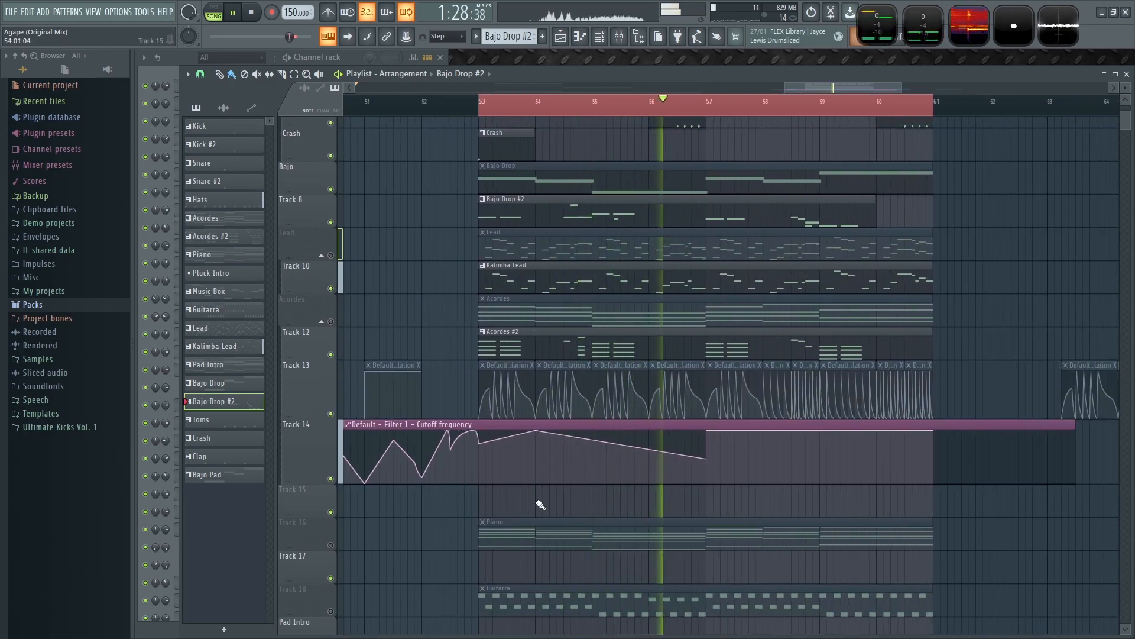
scroll(537, 504, "down", 1)
left_click_drag(559, 496, 519, 484)
left_click(332, 531)
key("space")
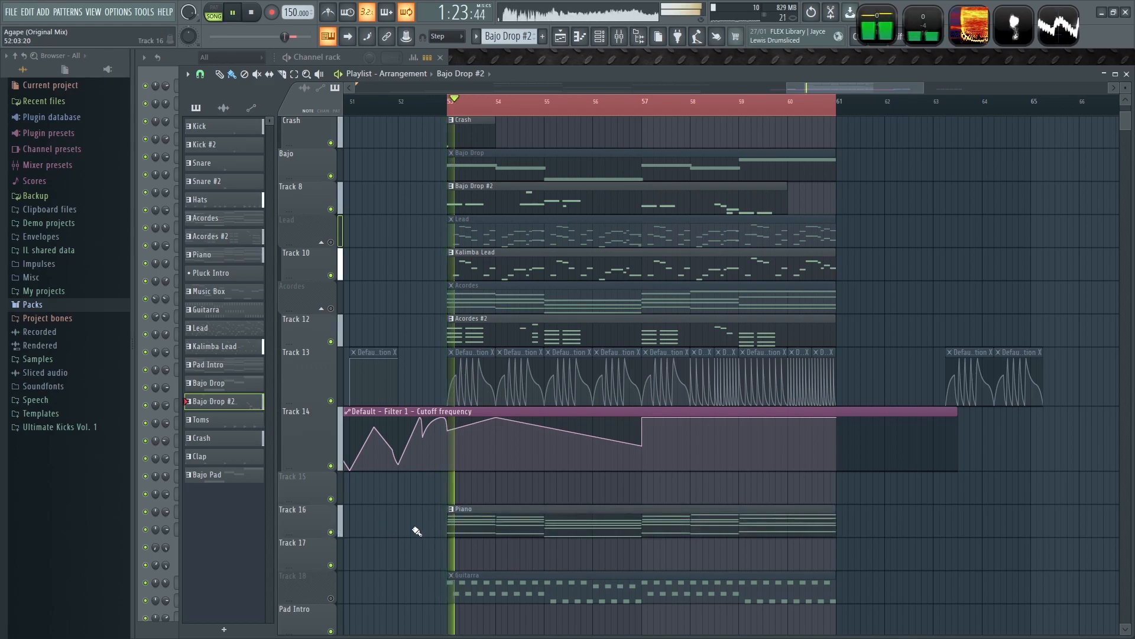
Step: Duplicate the Piano clip onto Track 15 starting at bar 53 and make the copy a unique pattern
left_click(466, 522)
key("space")
left_click(444, 487)
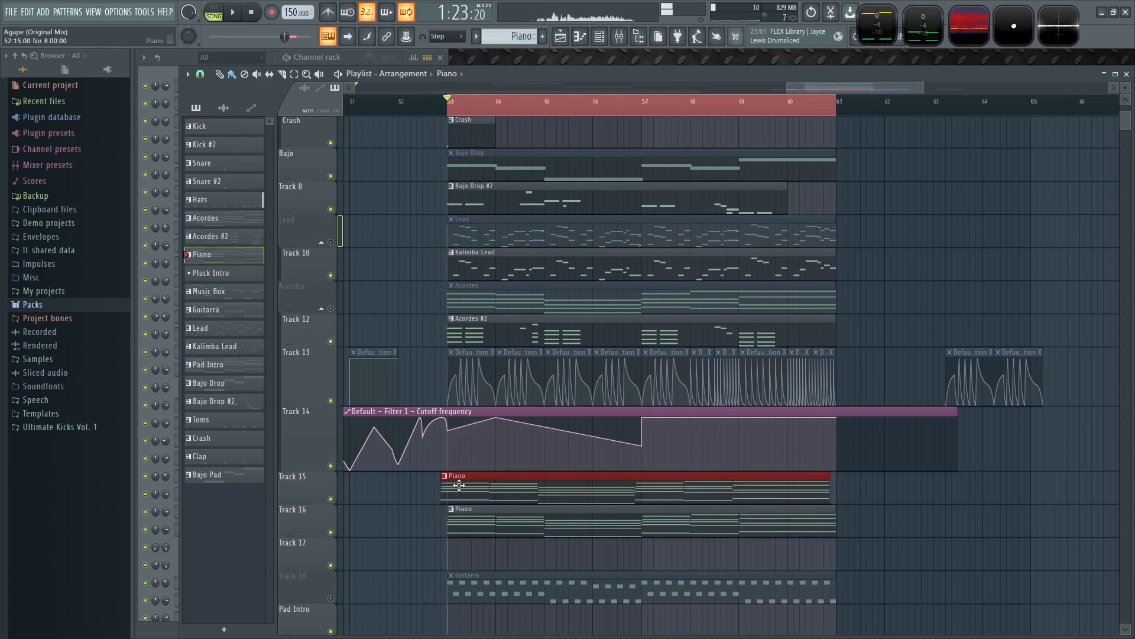
left_click(452, 476)
left_click(478, 554)
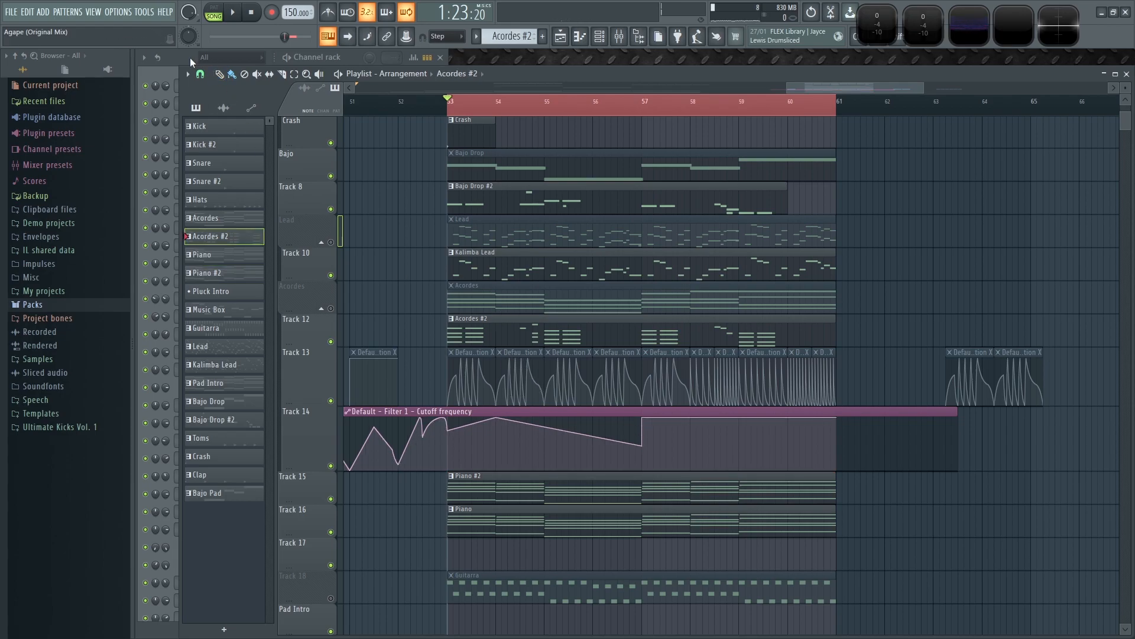
Step: Replace the Piano notes in Piano #2 with the Supersaw chords copied from Acordes #2
left_click(191, 62)
left_click(517, 484)
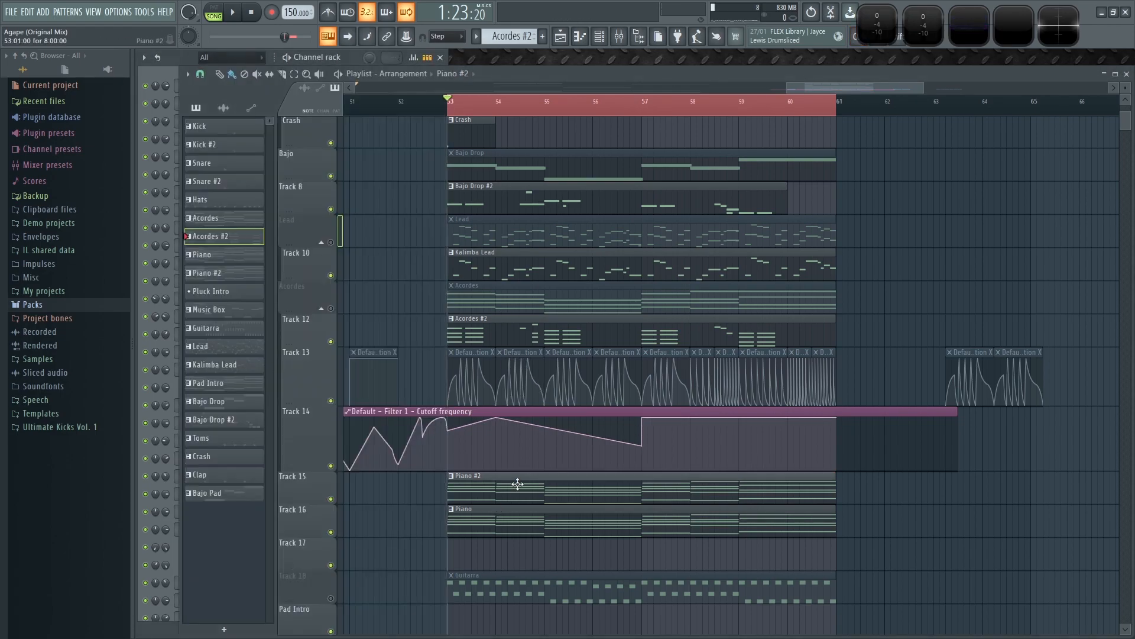
left_click(205, 57)
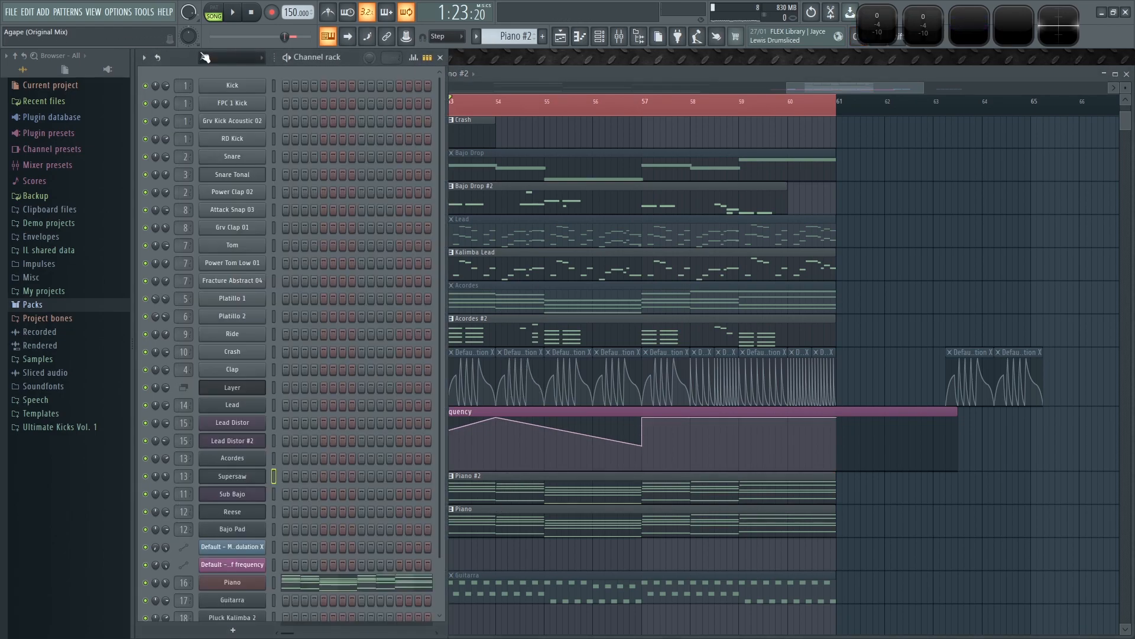
left_click(274, 586)
scroll(323, 501, "down", 3)
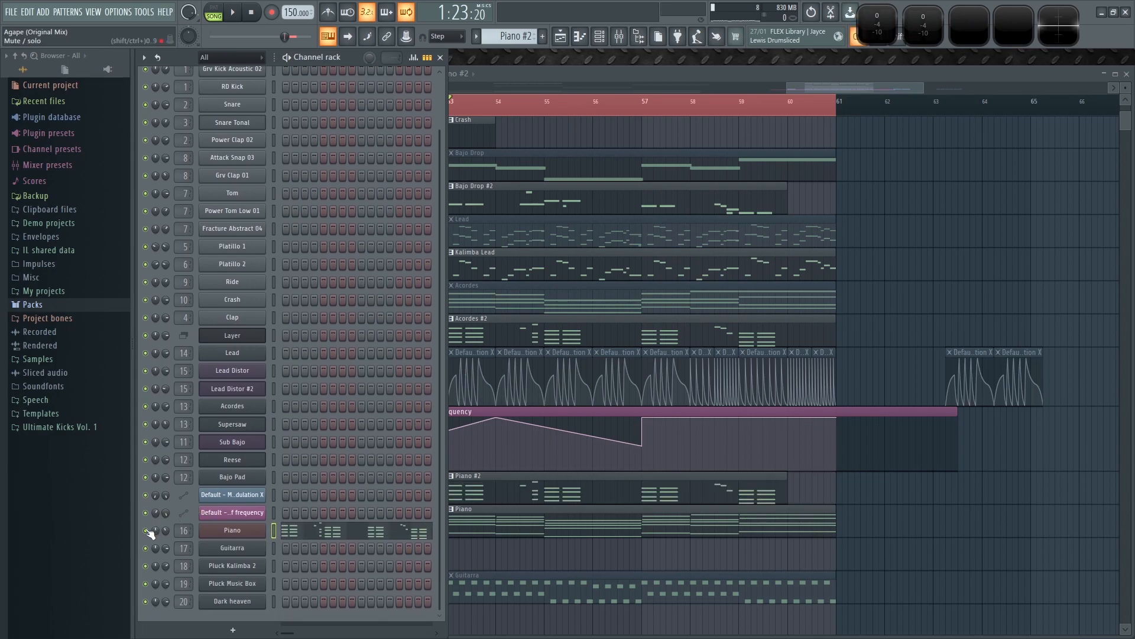
Step: Open the Piano notes of Piano #2 in the piano roll and play the pasted chords
left_click(340, 534)
key("space")
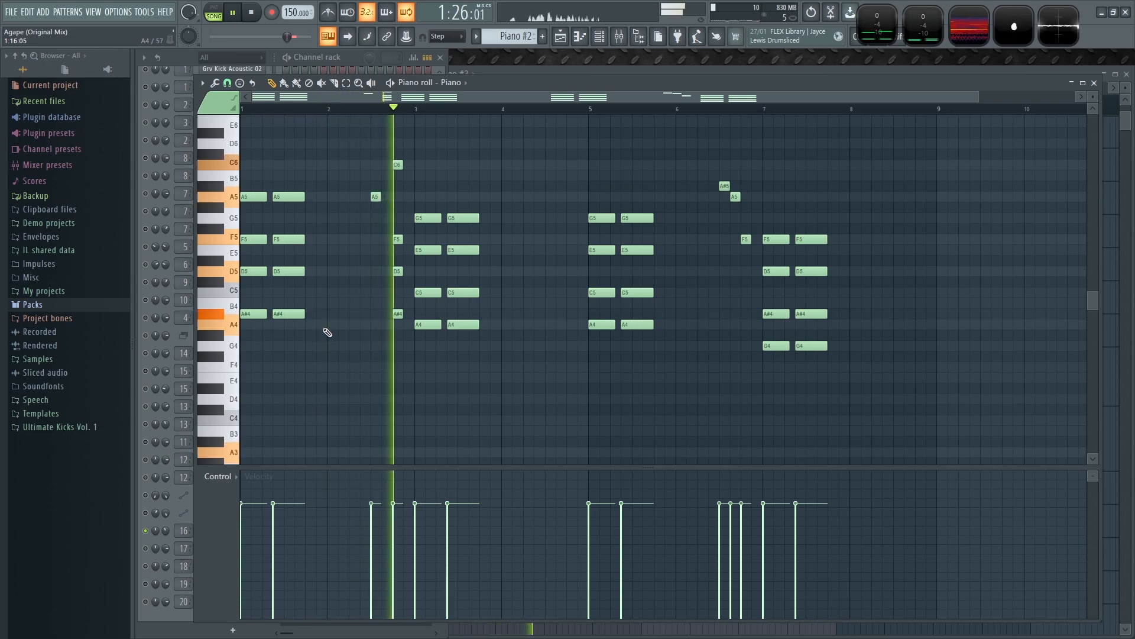
key("space")
scroll(323, 328, "down", 3)
scroll(299, 332, "up", 4)
key("space")
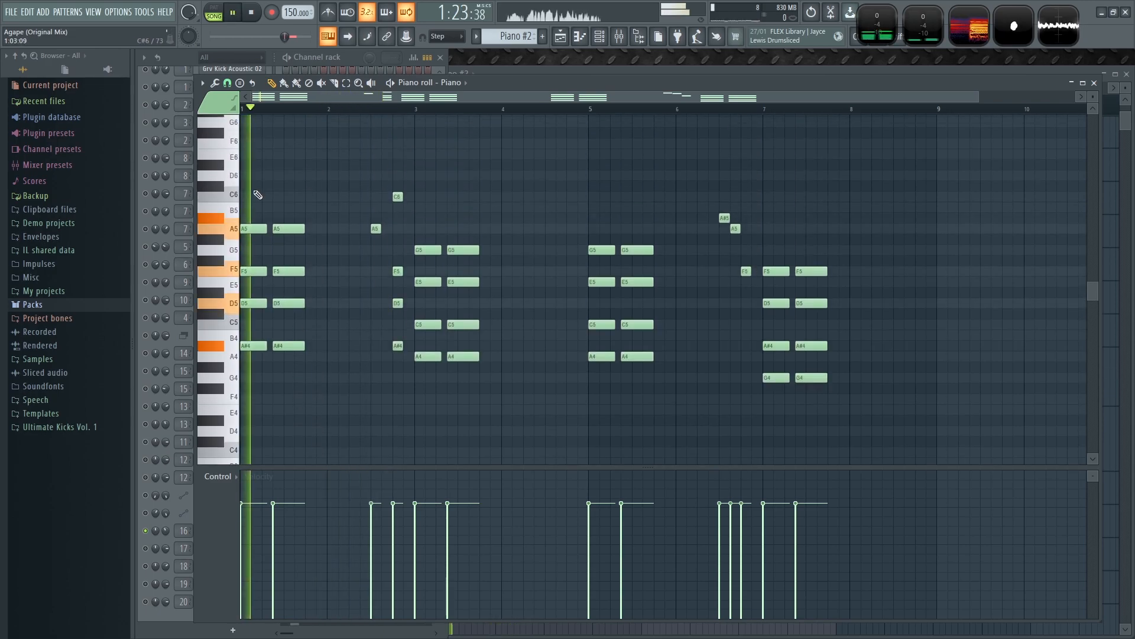
scroll(256, 196, "up", 4)
left_click_drag(328, 96, 321, 97)
key("space")
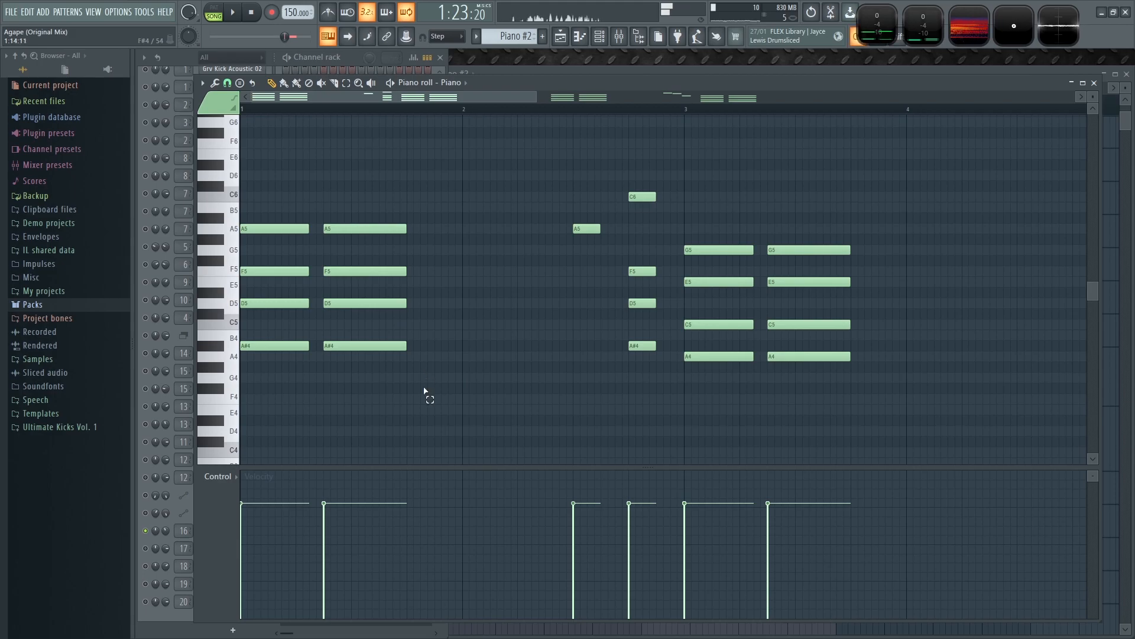
Step: Delete the A5 note from the second chord of bar 1 in the Piano #2 pattern
left_click_drag(427, 393, 329, 212)
key("space")
right_click(347, 231)
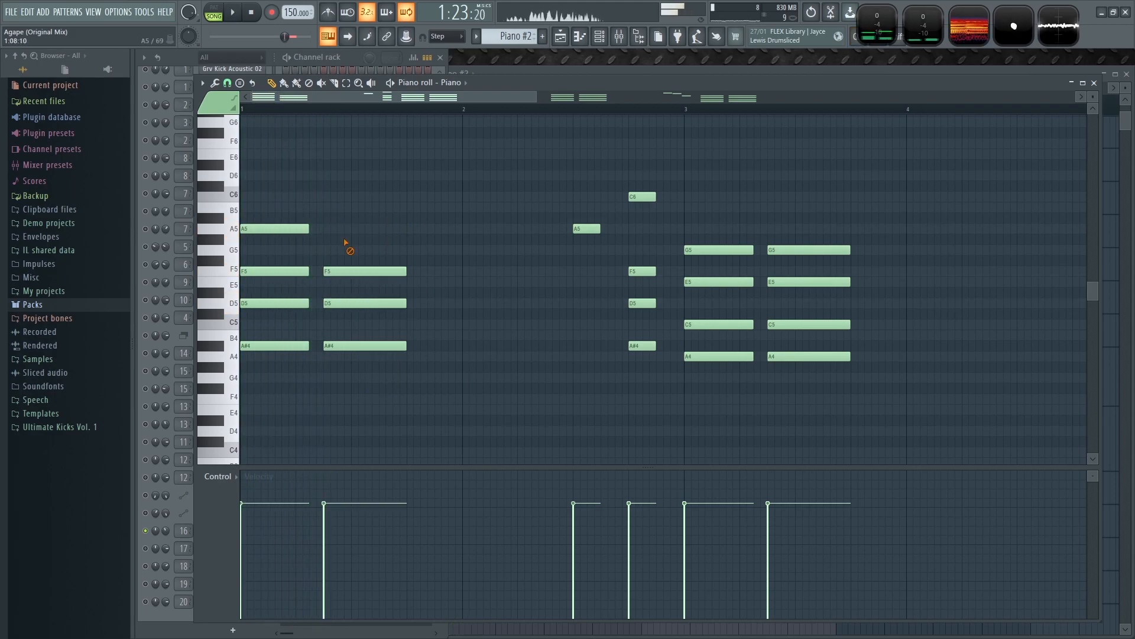
Step: Delete the rest of the second chord in bar 1 and lengthen the first chord to about the middle of bar 2
left_click_drag(303, 285, 307, 227)
key("space")
left_click_drag(377, 250, 563, 258)
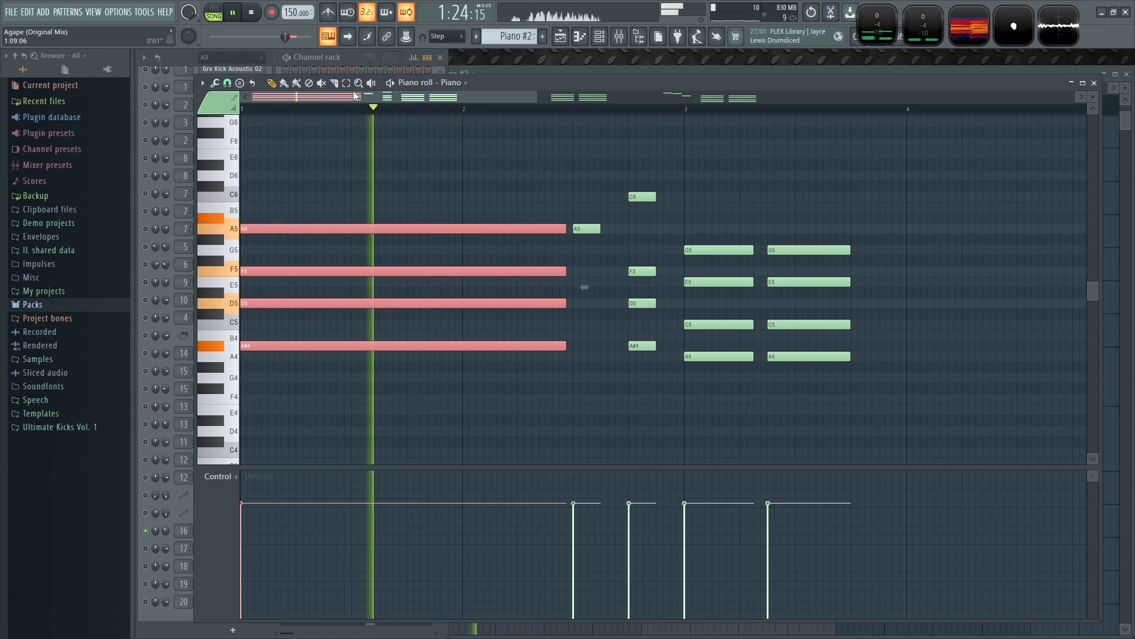
Step: Mute Track 16, which holds the original Piano clip in the arrangement
left_click(356, 51)
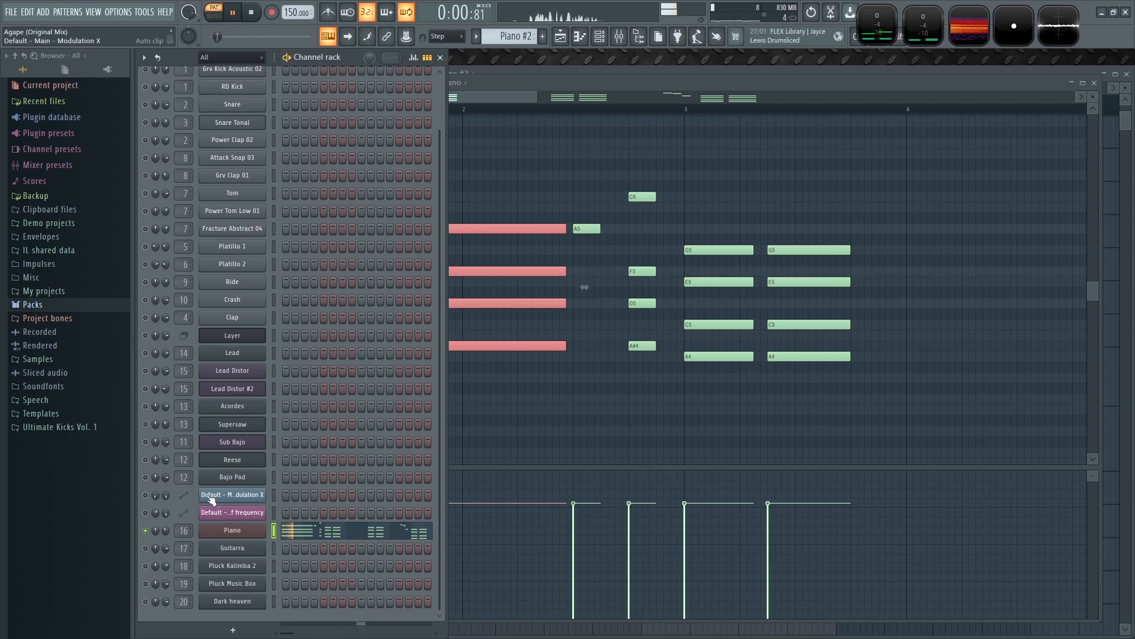
left_click(629, 73)
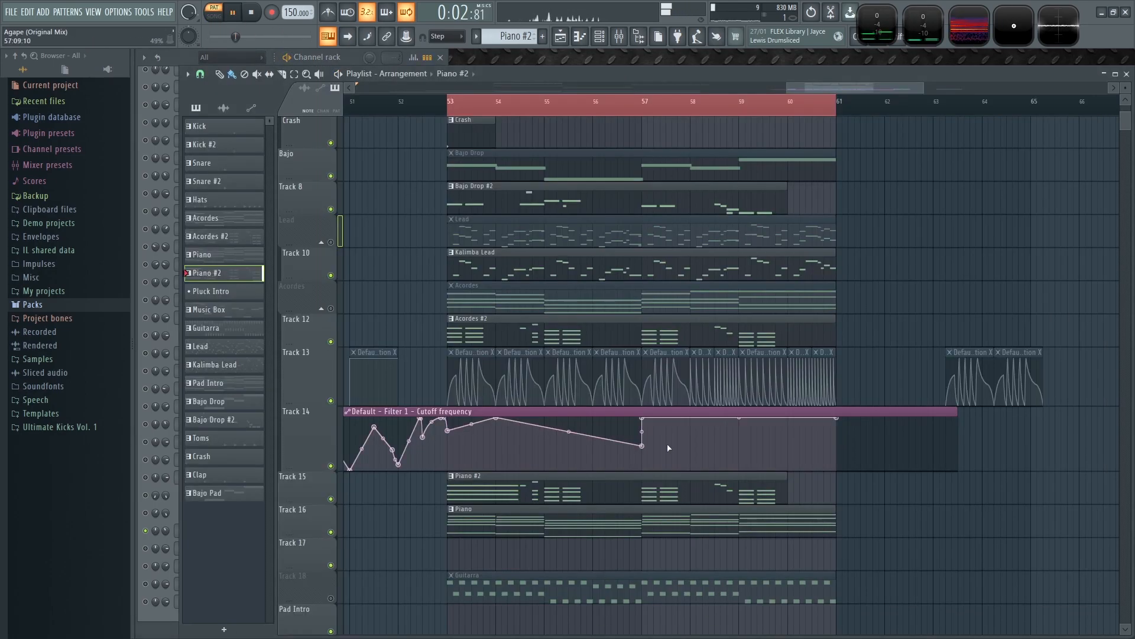
scroll(532, 432, "down", 3)
scroll(506, 442, "up", 2)
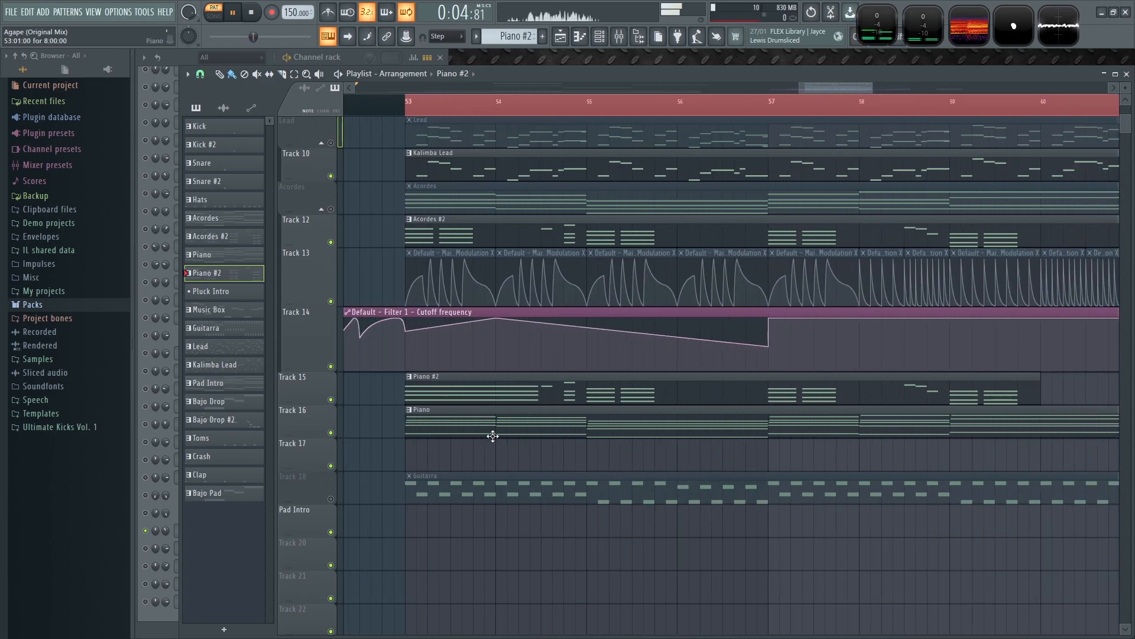
left_click(332, 432)
left_click_drag(460, 456, 429, 464)
Step: In the Piano notes of Piano #2, delete the second chord of bar 3 and lengthen the first to just before bar 5
key("F6")
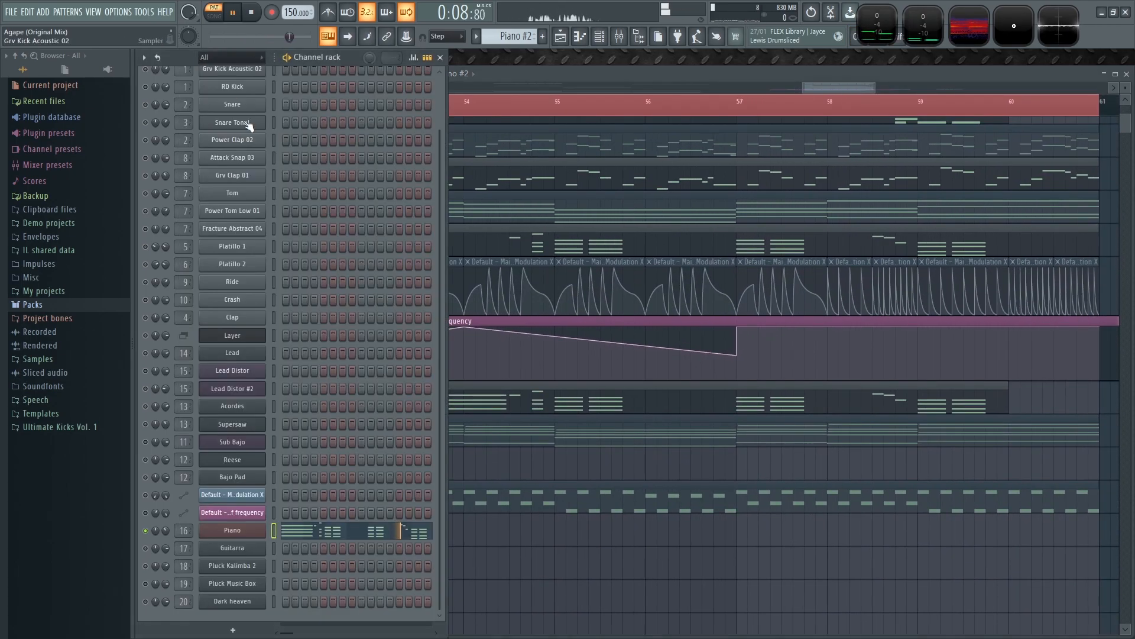
left_click(307, 533)
key("space")
scroll(416, 252, "up", 1)
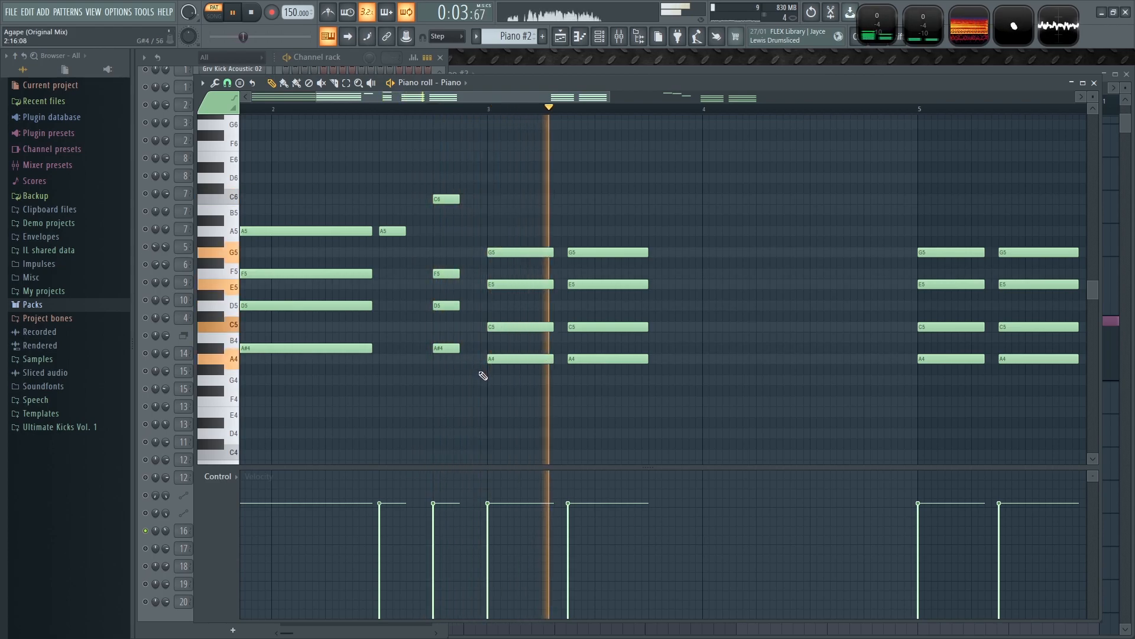
left_click_drag(651, 406, 594, 400)
key("space")
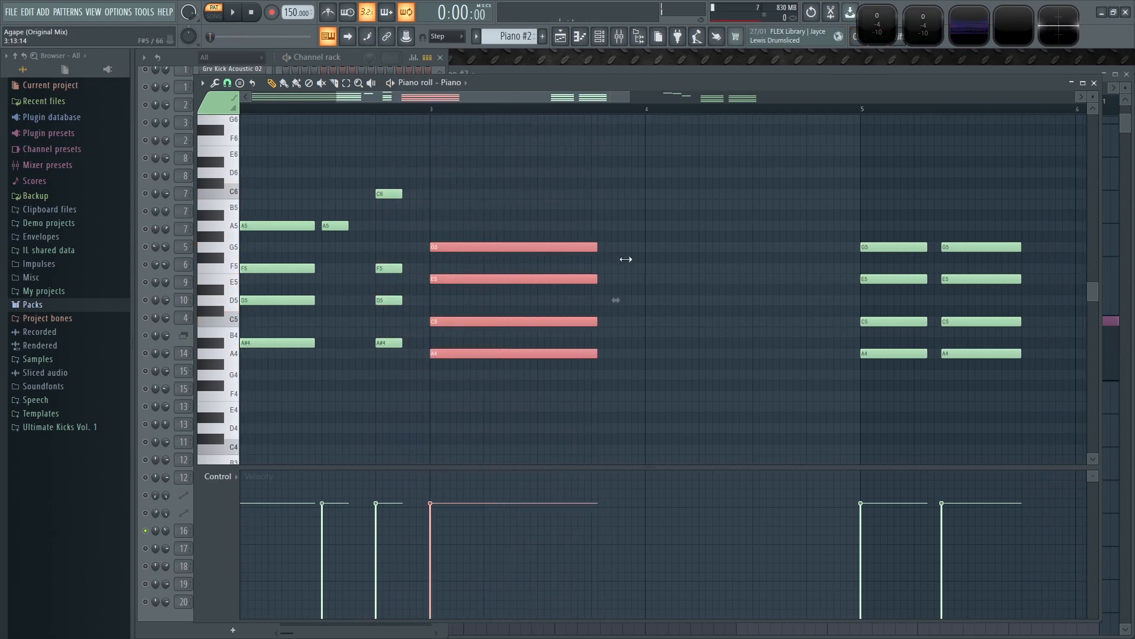
left_click_drag(625, 259, 799, 264)
key("space")
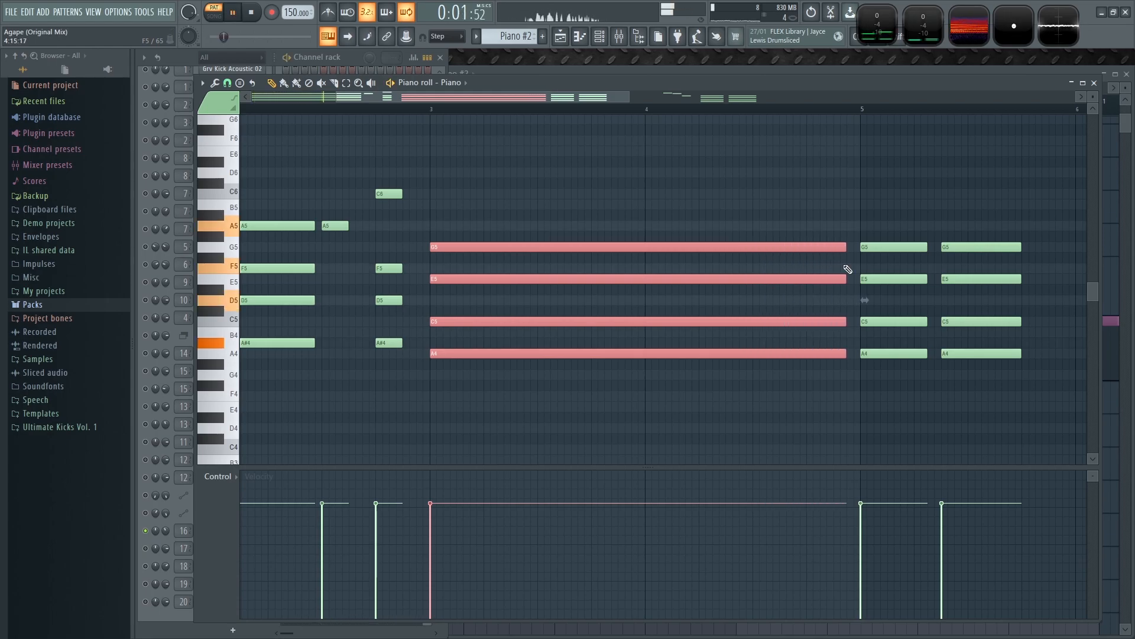
left_click(723, 205, "ctrl")
scroll(702, 204, "down", 5)
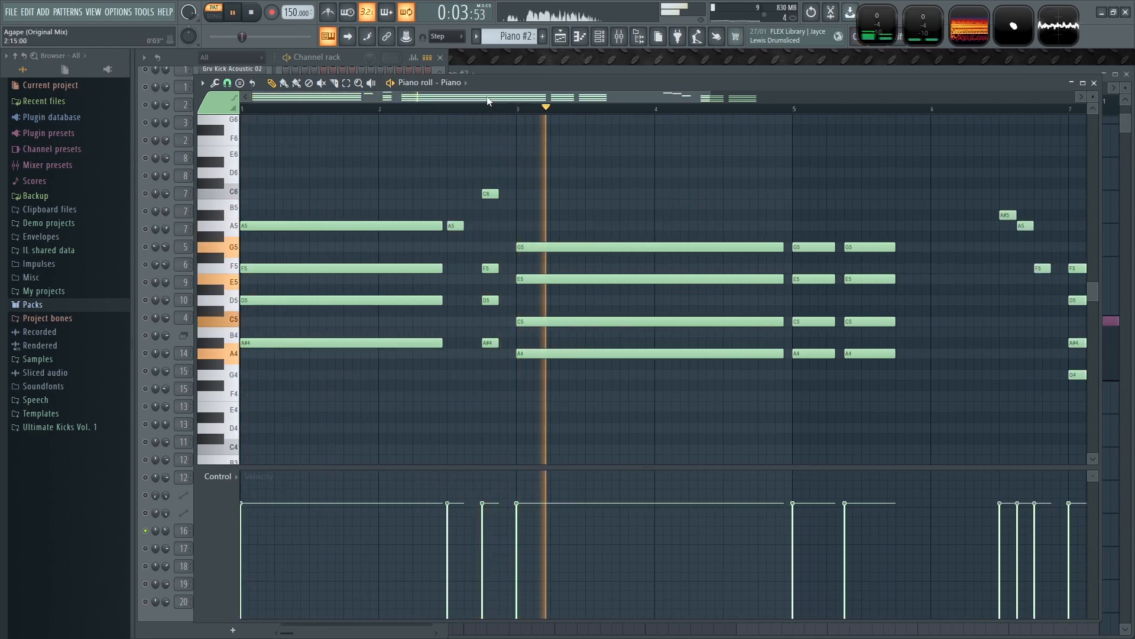
Step: Set the feedback level of Fruity Delay 3 on the Piano mixer track to 50%
left_click(353, 55)
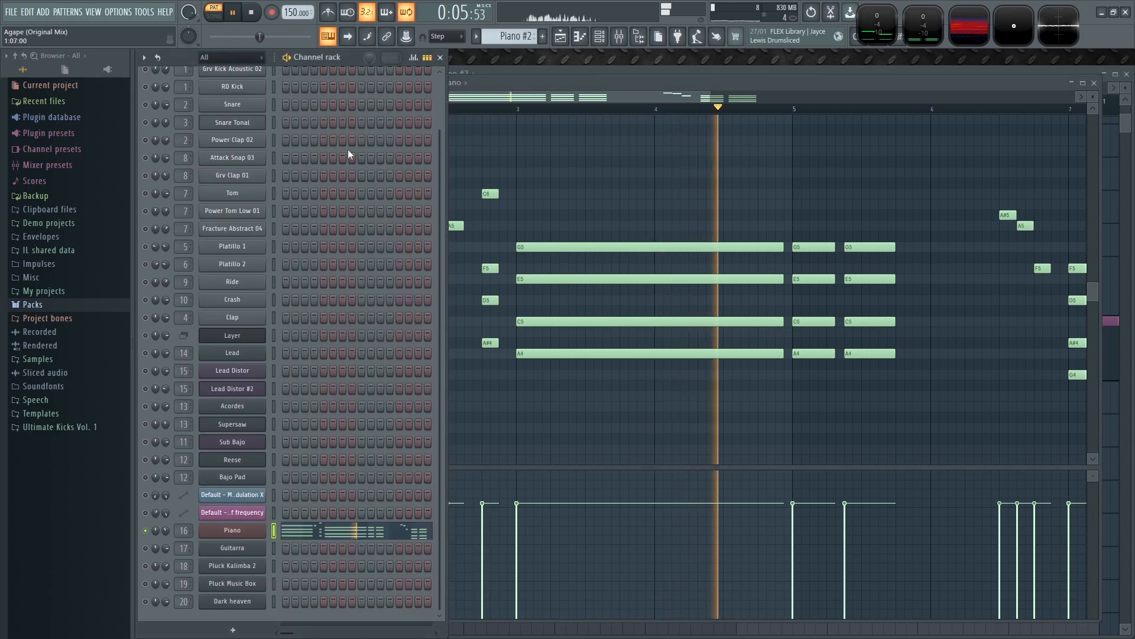
key("F9")
left_click(382, 174)
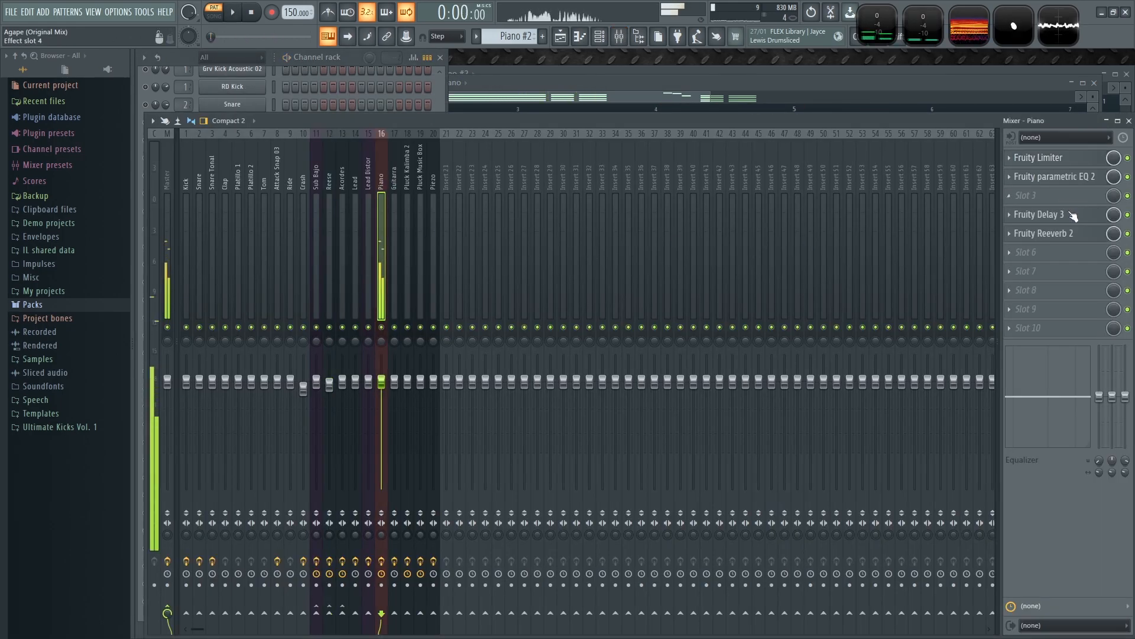
left_click(1072, 216)
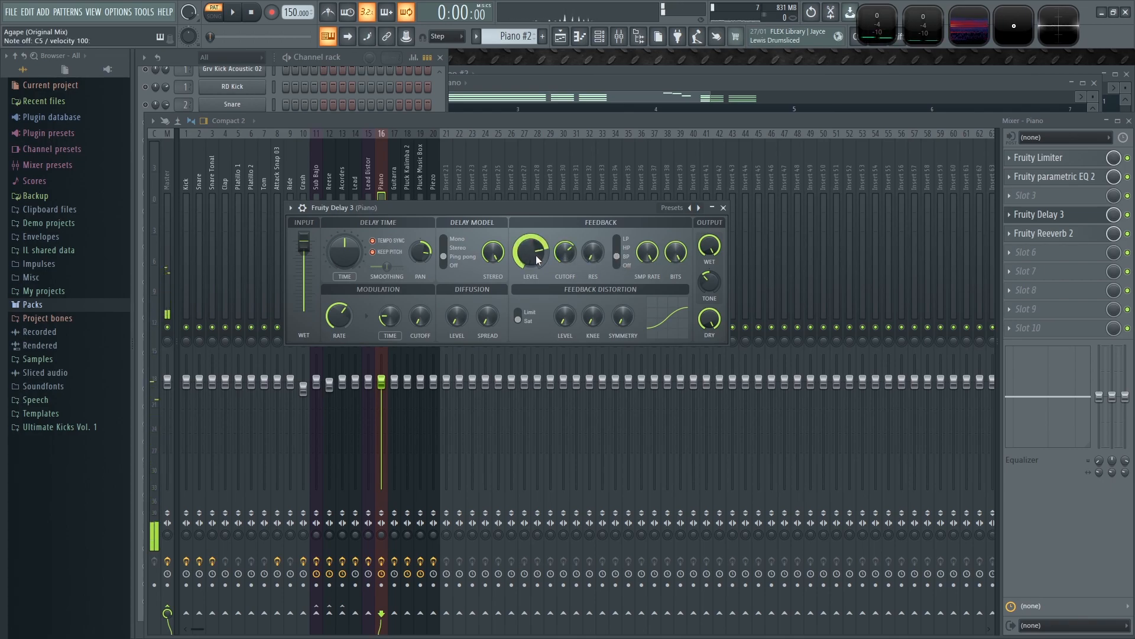
left_click_drag(536, 254, 536, 278)
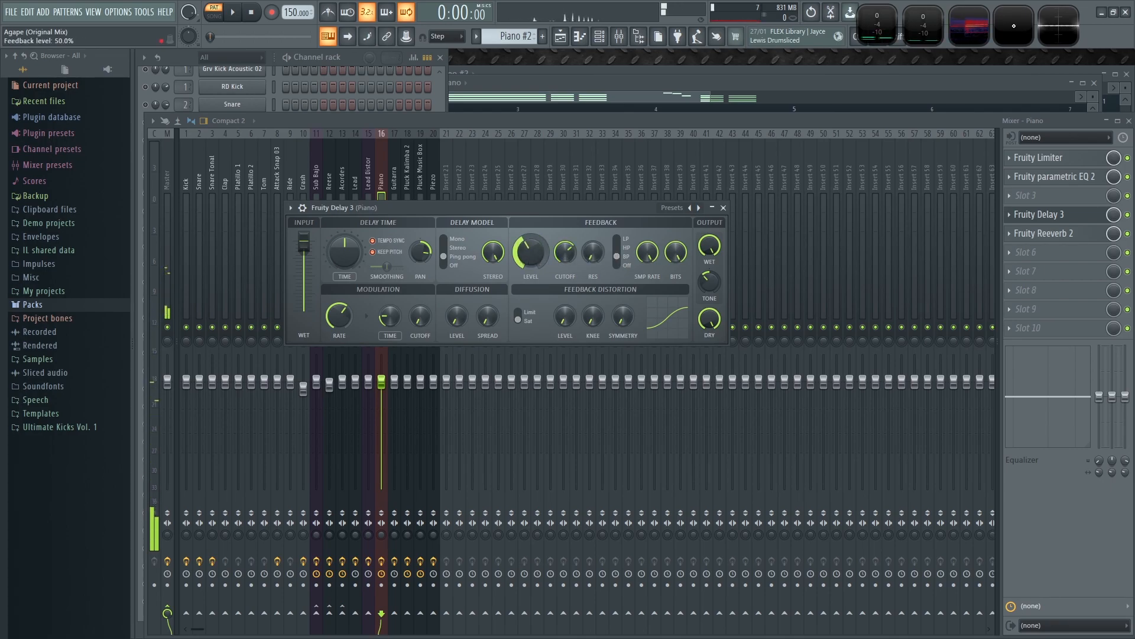
Step: Compare the Piano sound with Fruity Delay 3 bypassed, re-enable the delay and adjust its feedback resonance and delay time
left_click(1129, 216)
key("q")
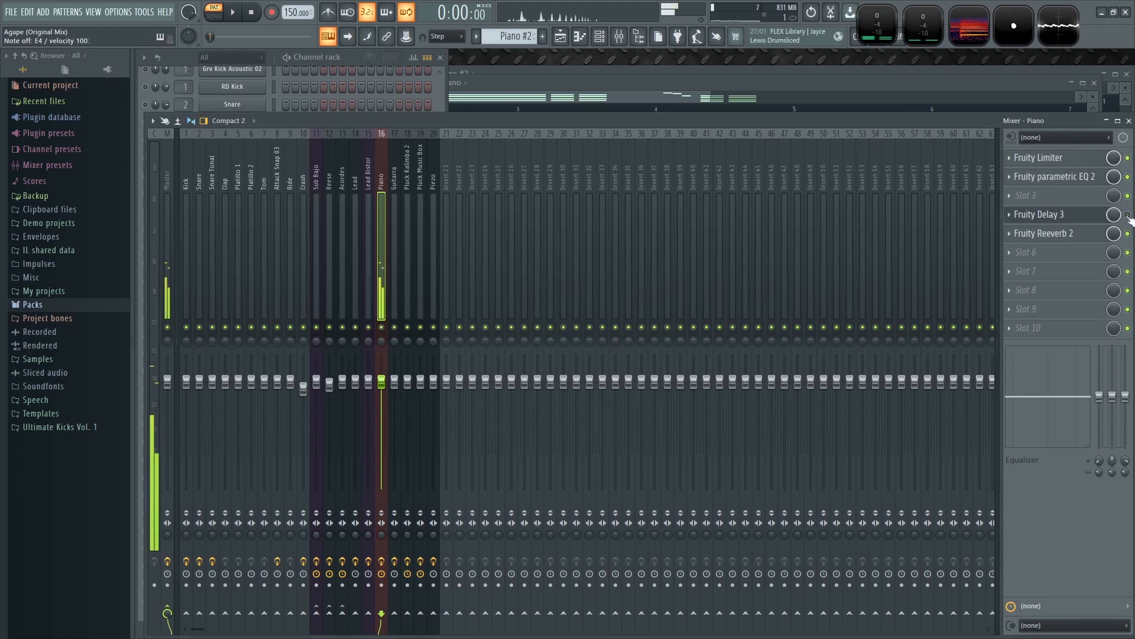
left_click(1072, 218)
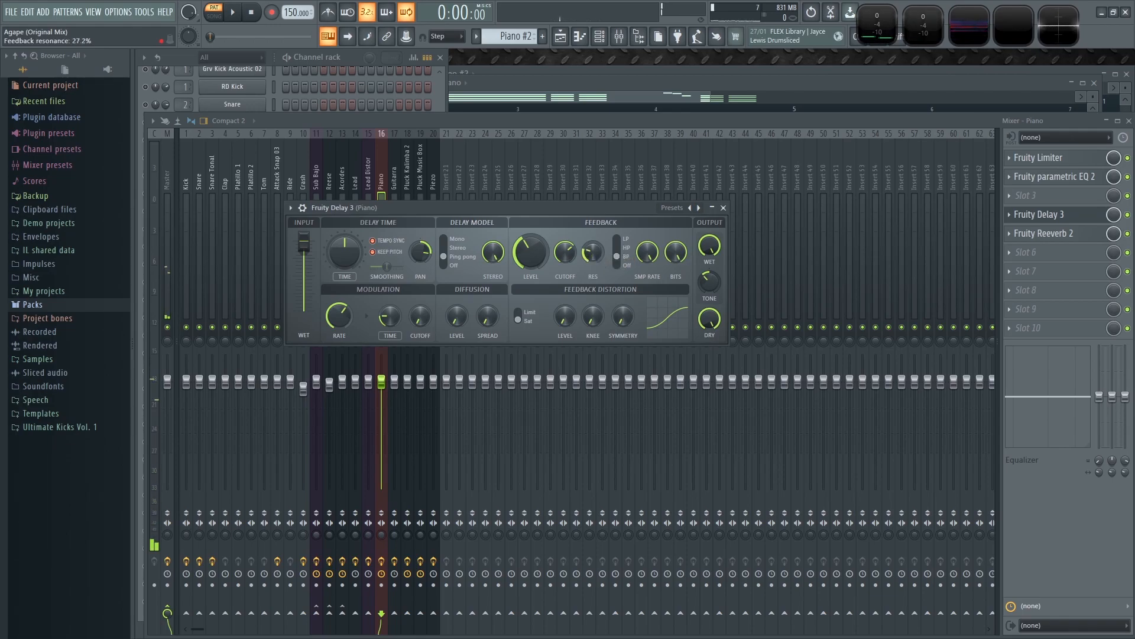
left_click_drag(593, 252, 594, 243)
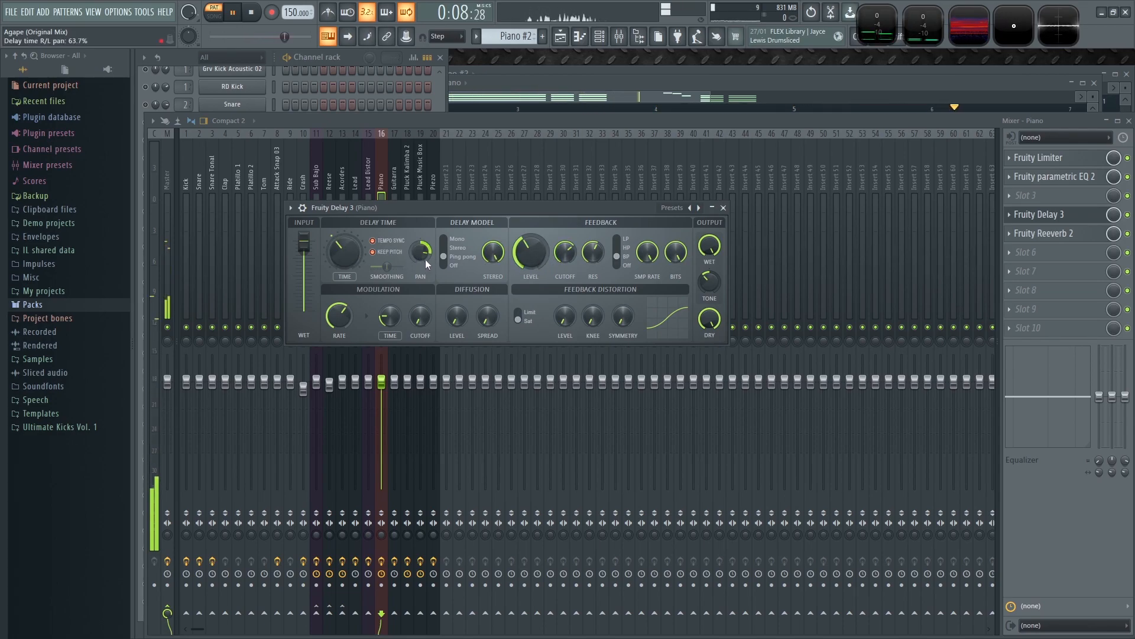
left_click(723, 208)
Step: Lengthen the second chord of bar 7 in the Piano #2 pattern to just before bar 9
left_click(652, 80)
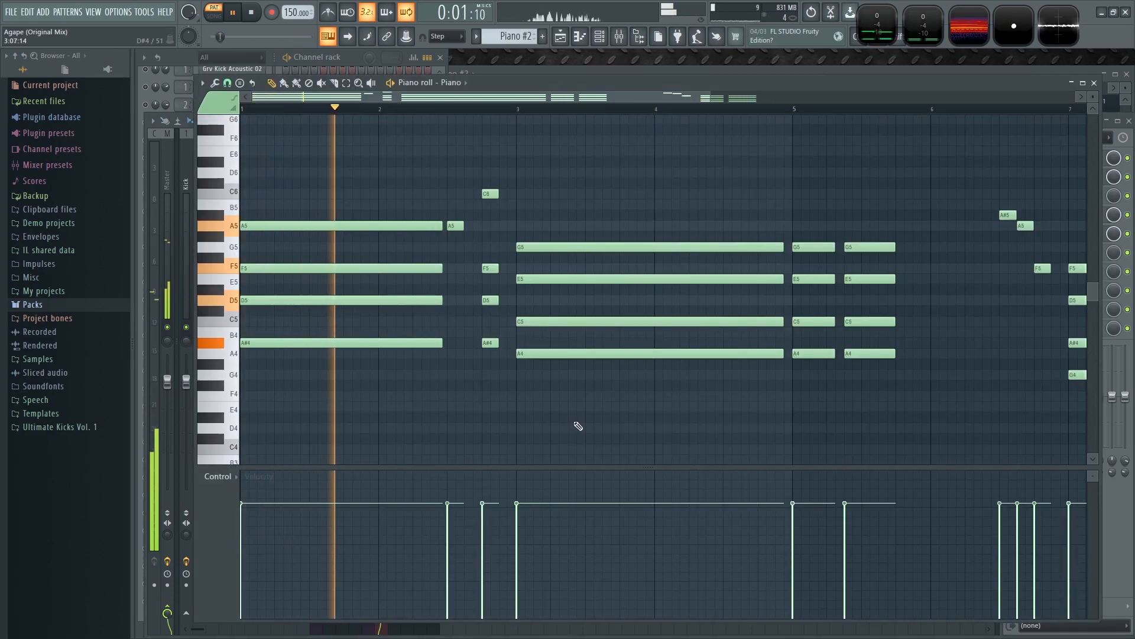
left_click_drag(784, 441, 869, 301)
left_click(920, 307, "ctrl")
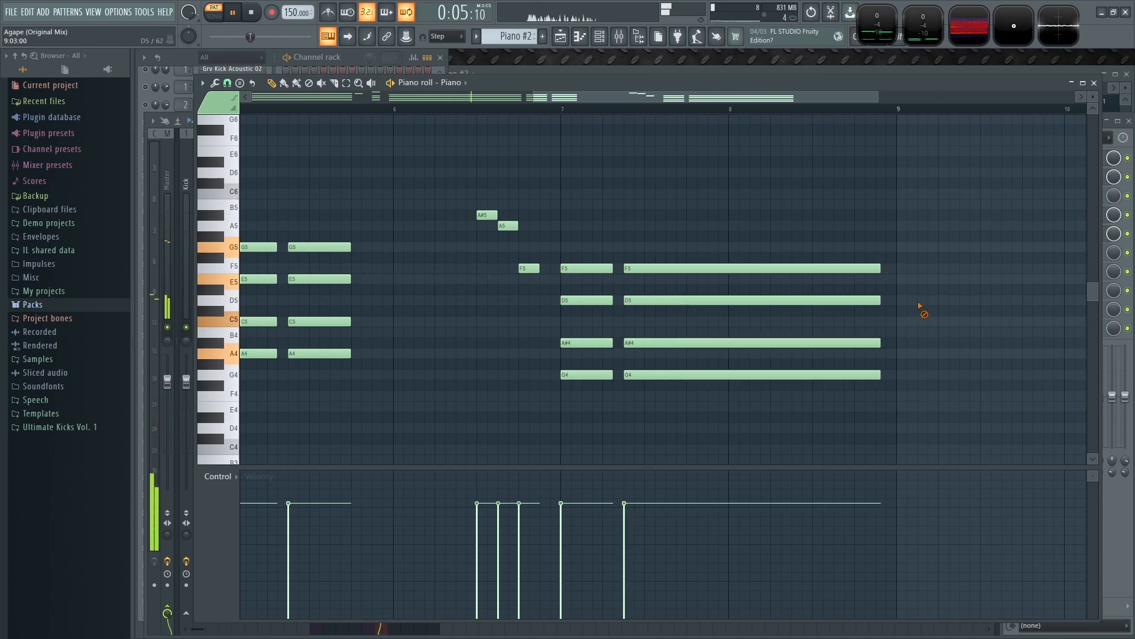
Step: Lengthen the second chord of bar 5 in the Piano #2 pattern to about the middle of bar 6
scroll(924, 307, "down", 3)
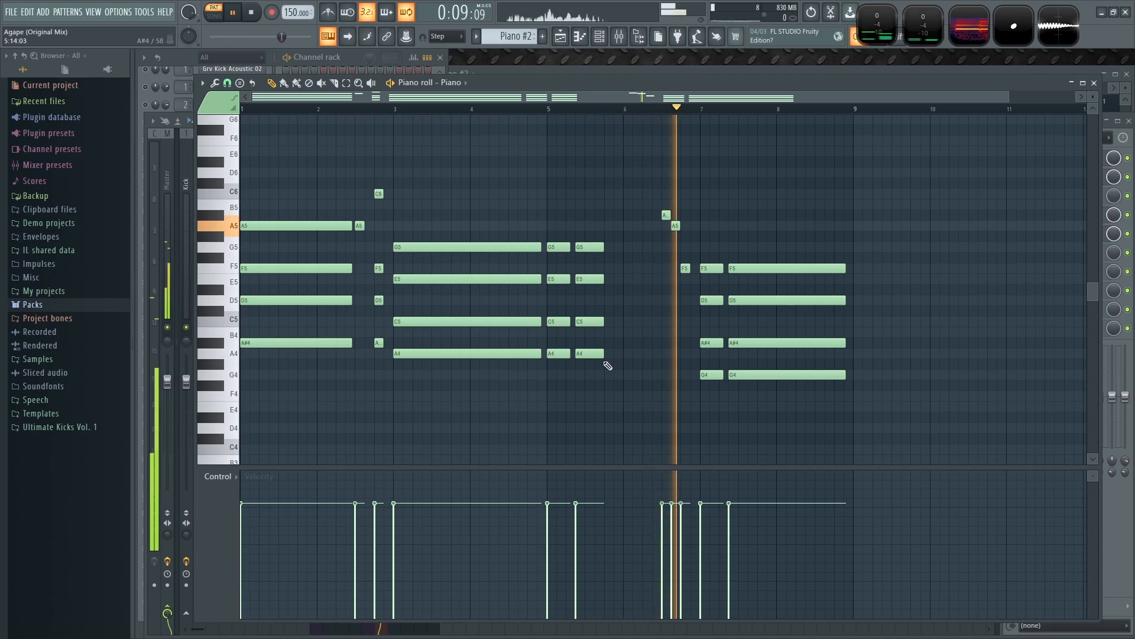
scroll(651, 379, "up", 3)
left_click_drag(674, 398, 763, 248)
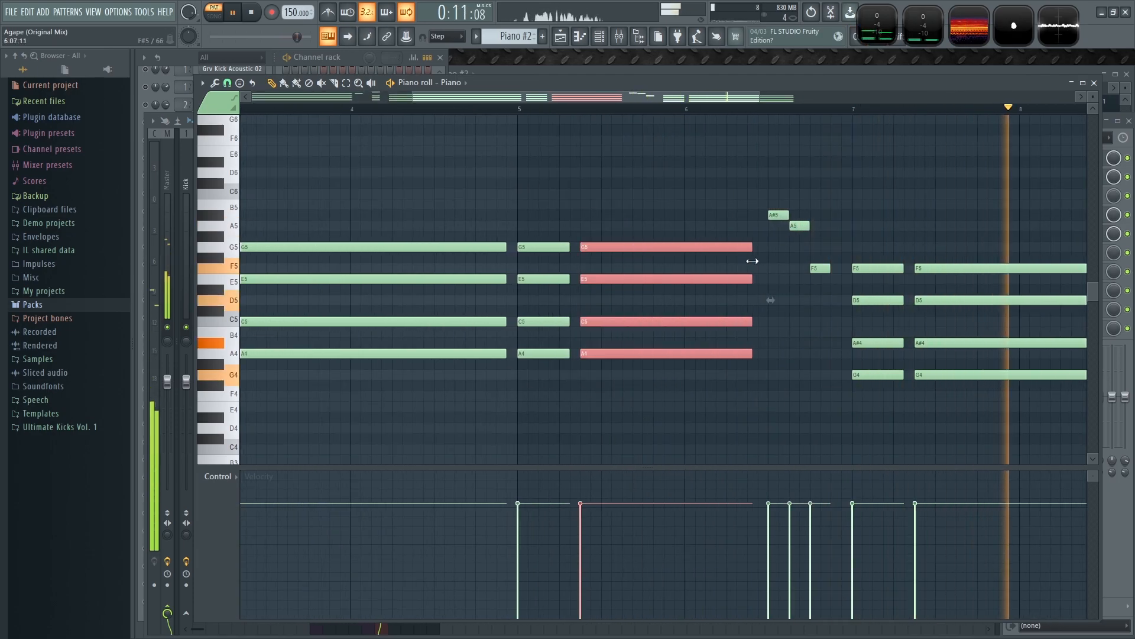
scroll(472, 104, "down", 3)
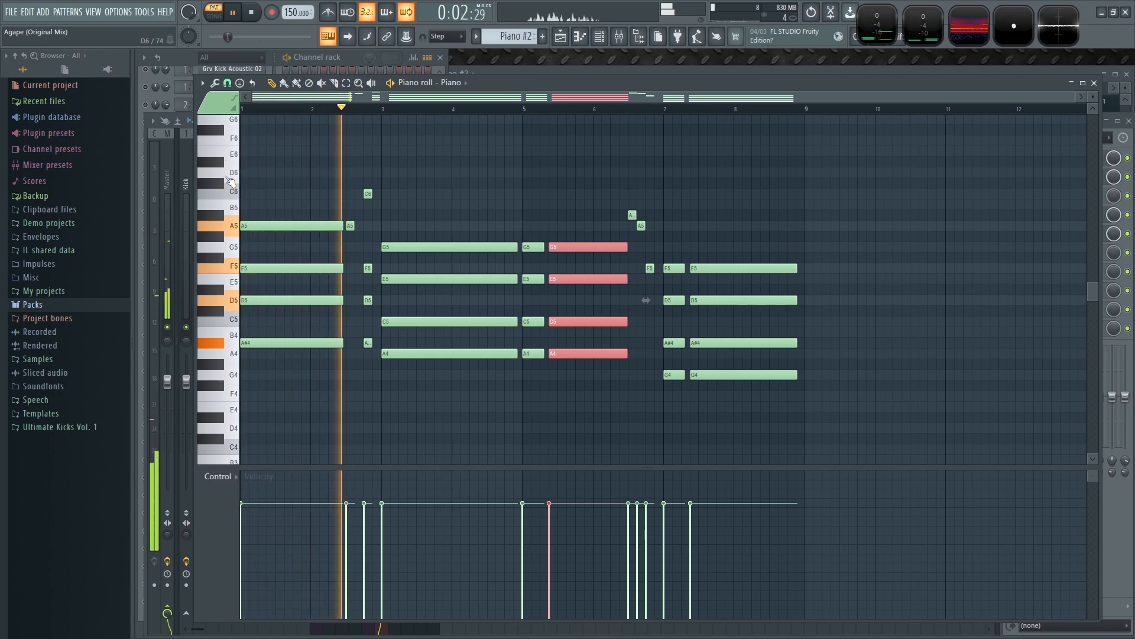
left_click(299, 179)
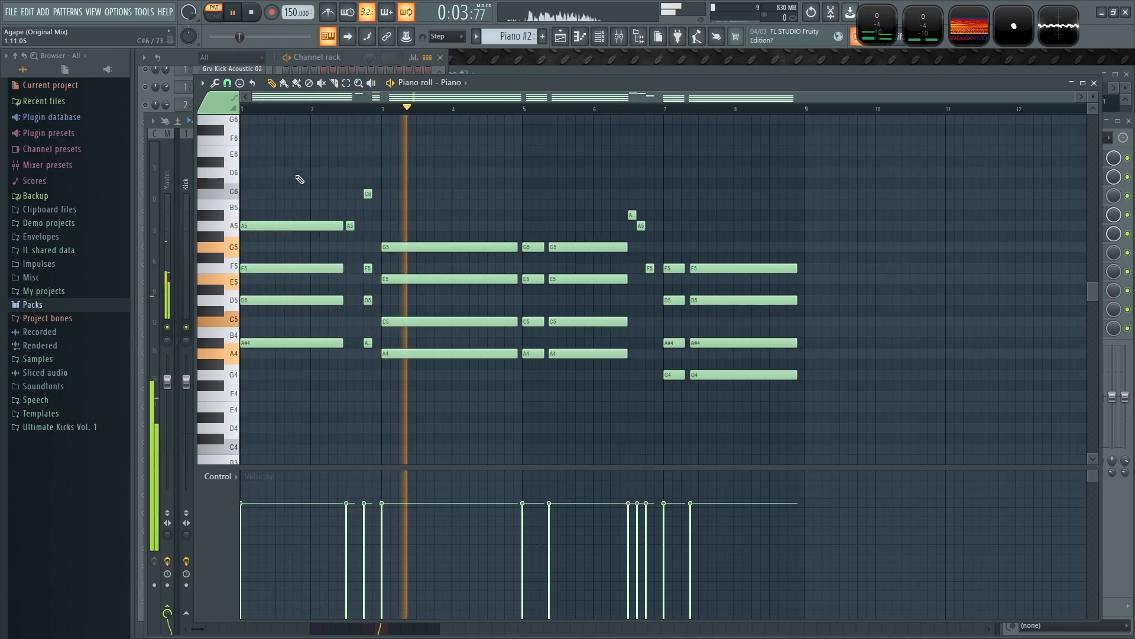
Step: Set the Piano channel's volume to 52% and play the drop from bar 53 in song mode
left_click(350, 57)
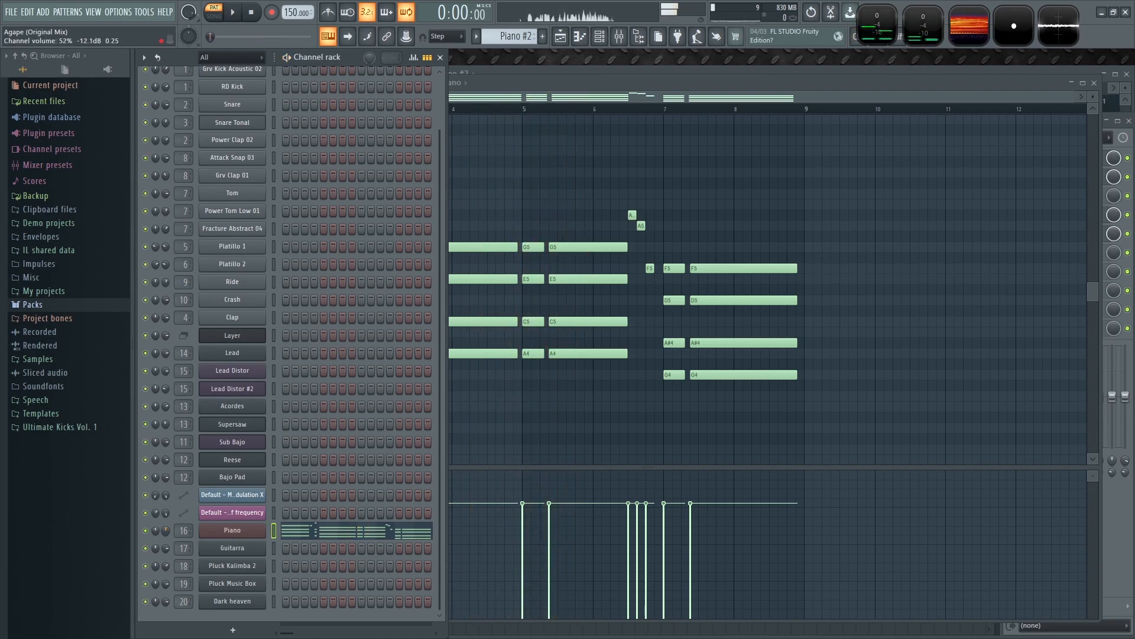
left_click(651, 70)
left_click(380, 102)
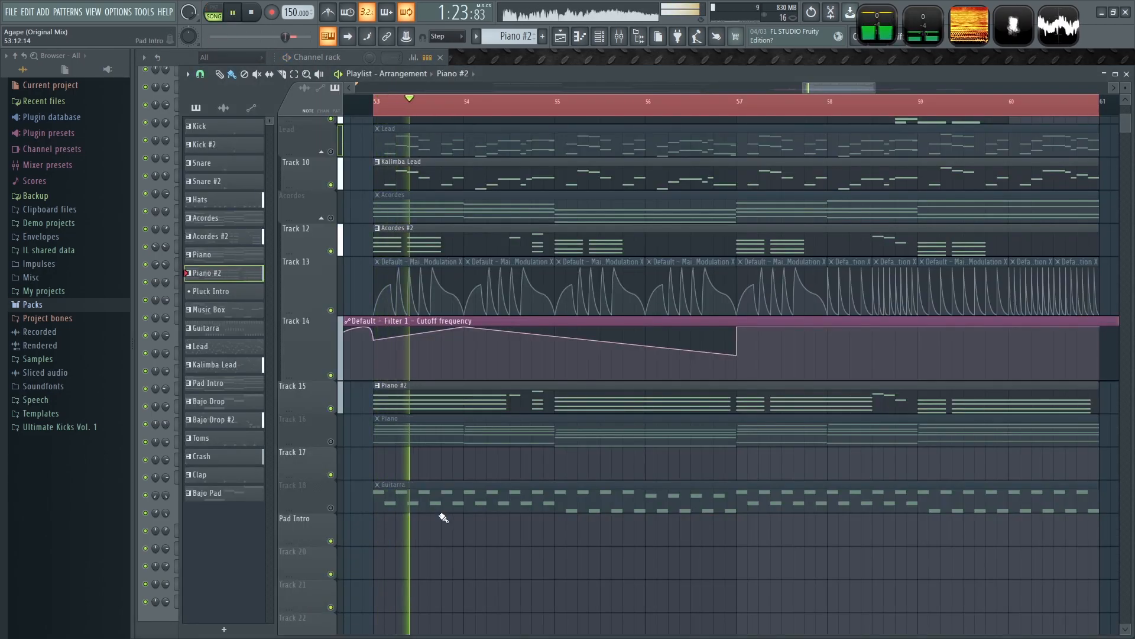
scroll(522, 544, "down", 2)
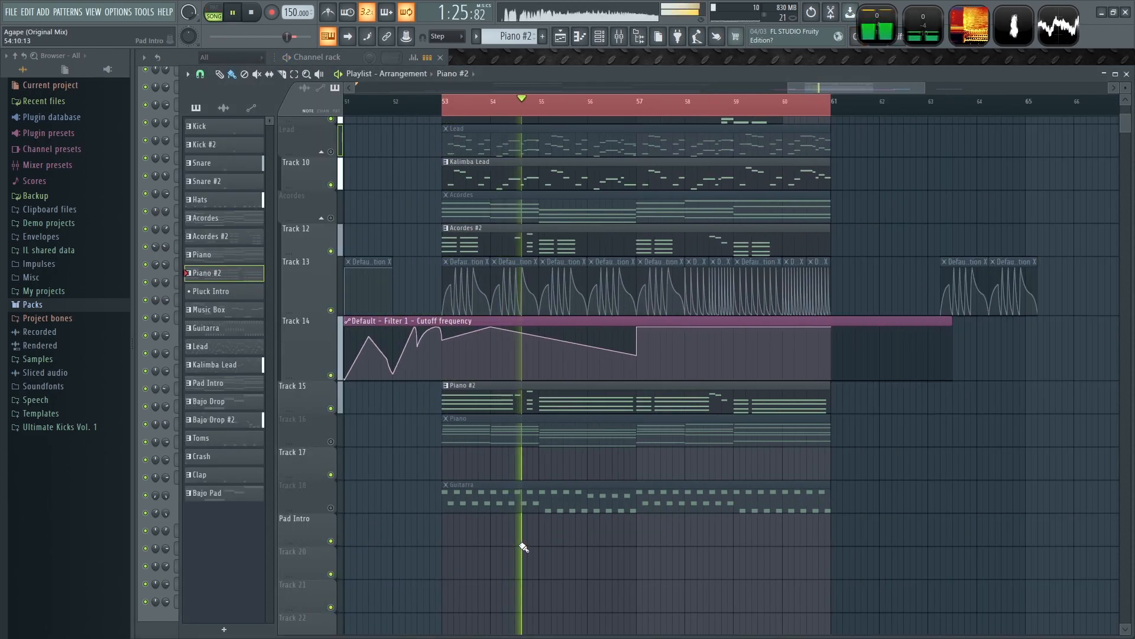
scroll(553, 535, "up", 2)
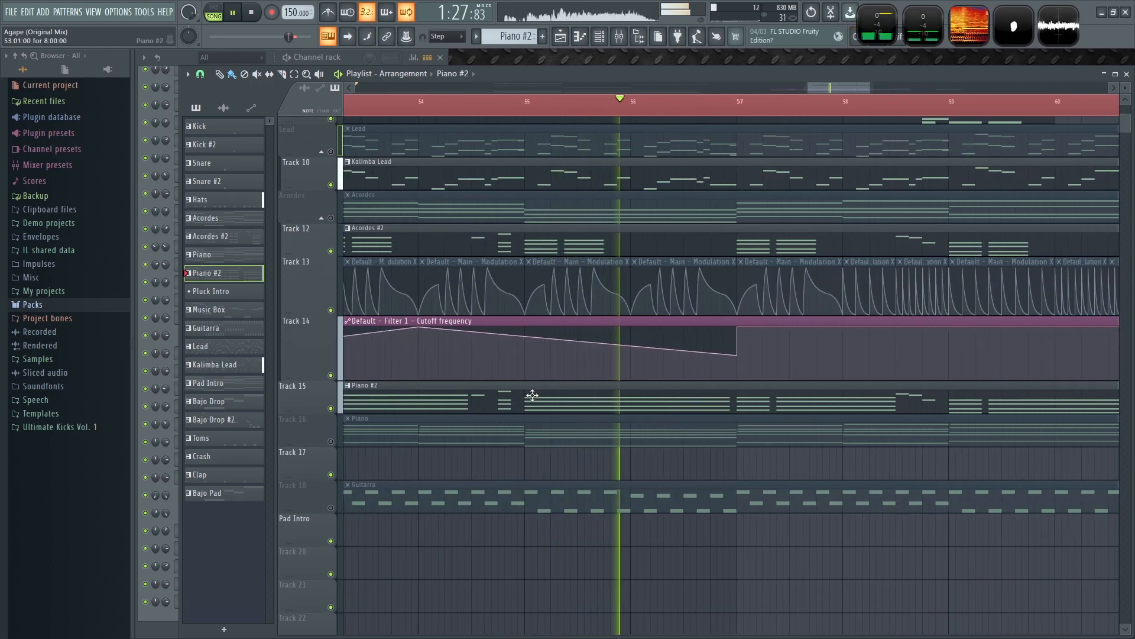
Step: Switch to pattern mode, select all the Piano notes of Piano #2 and lower their velocity together
left_click(193, 56)
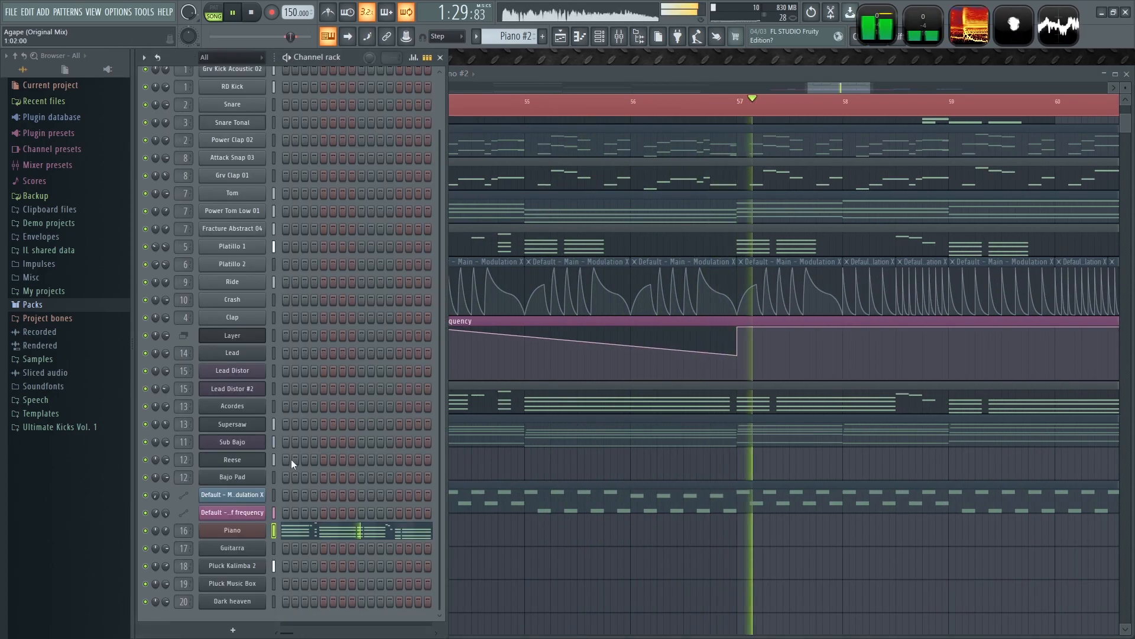
left_click(214, 8)
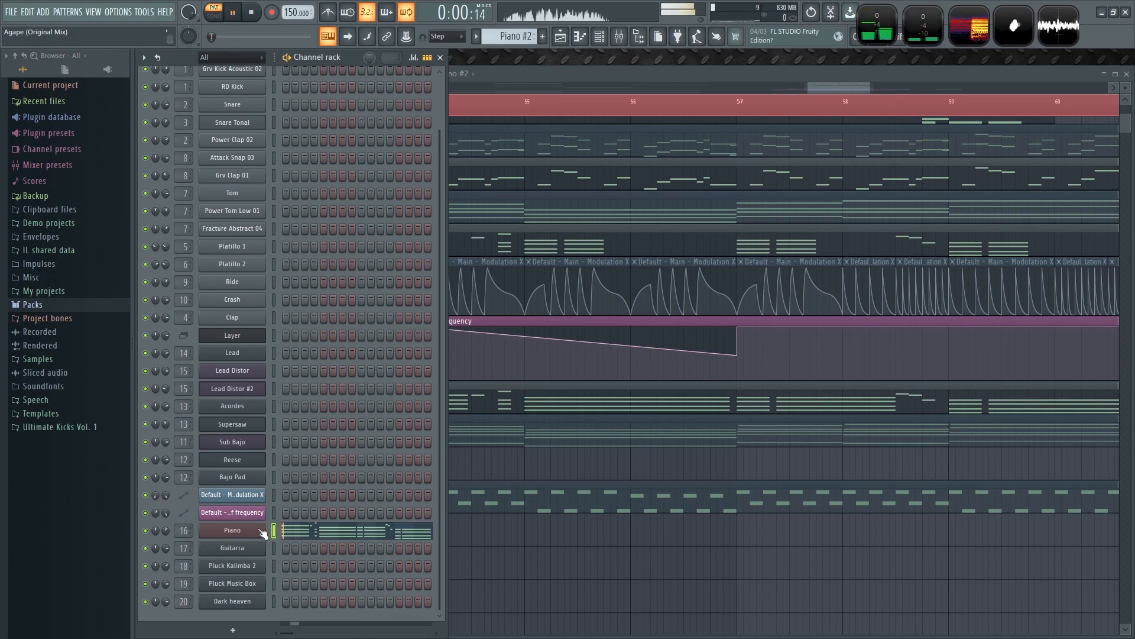
left_click(233, 534)
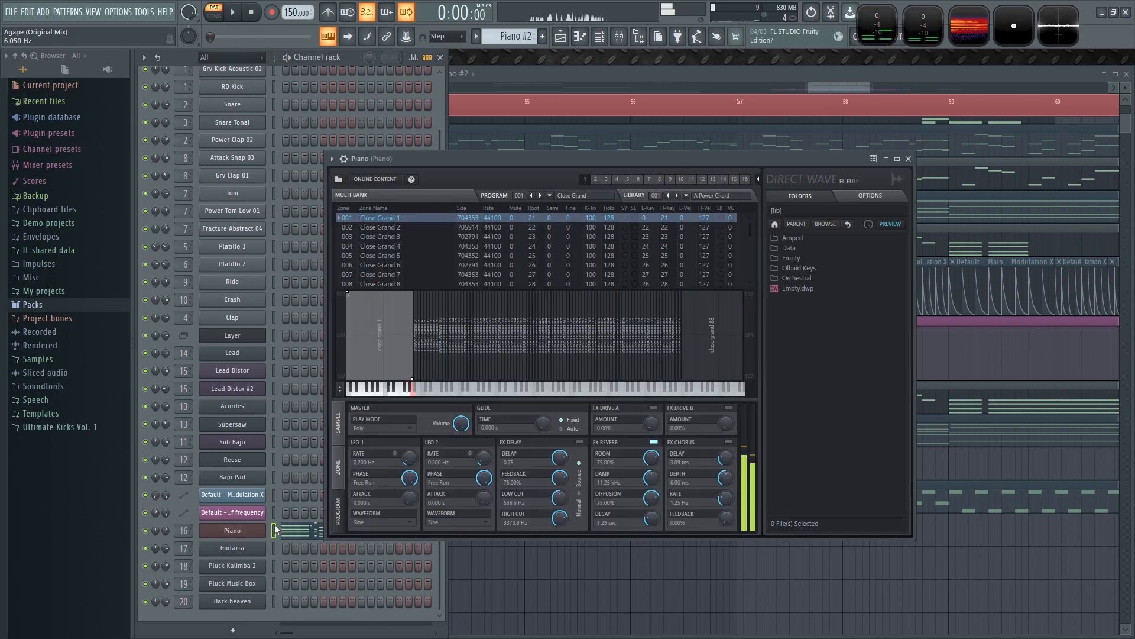
left_click(314, 532)
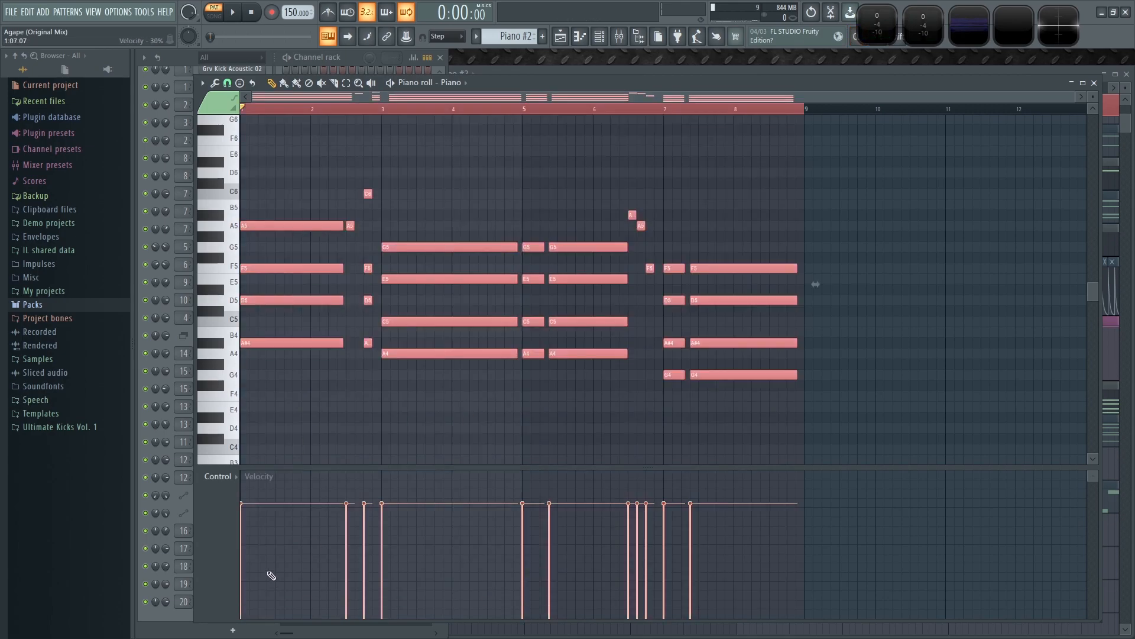
left_click_drag(269, 558, 735, 563)
key("space")
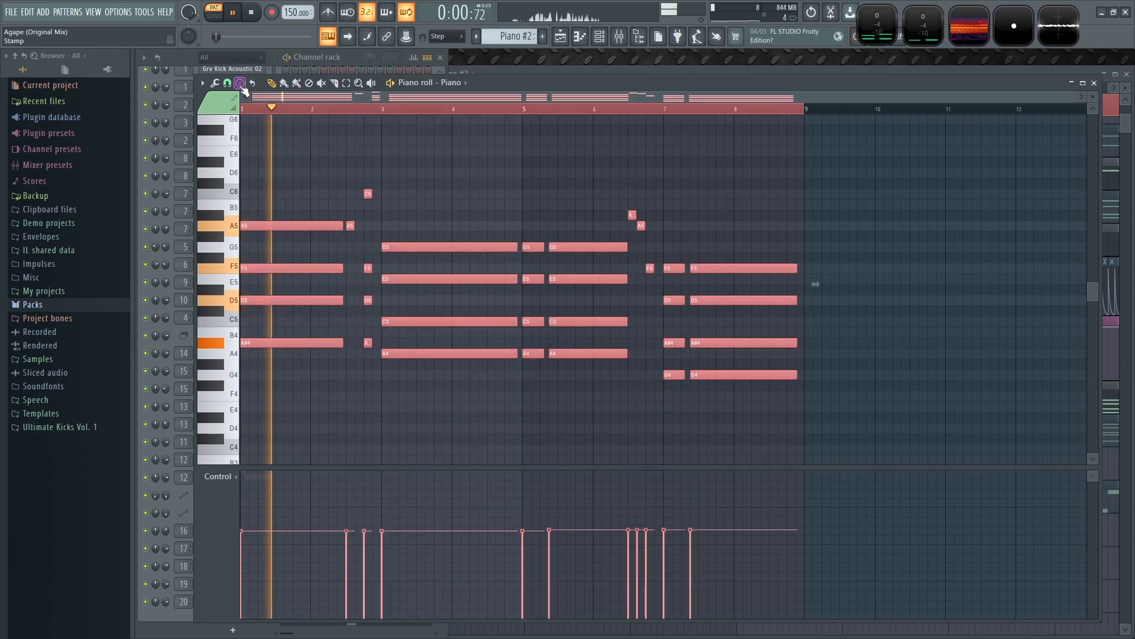
Step: Strum the selected piano chords with the strumizer, using the start strum with Preserve end enabled
left_click(215, 83)
left_click(229, 230)
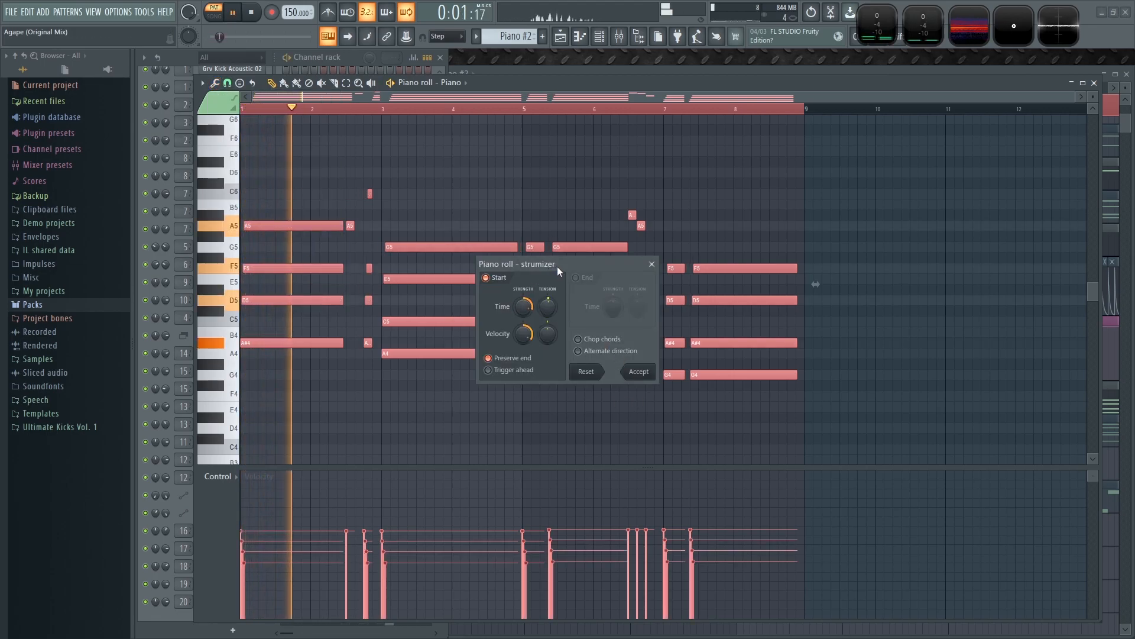
left_click(630, 372)
key("space")
Step: Transpose all the Piano notes of Piano #2 up one octave, play them and clear the selection
key("ctrl+Up")
key("space")
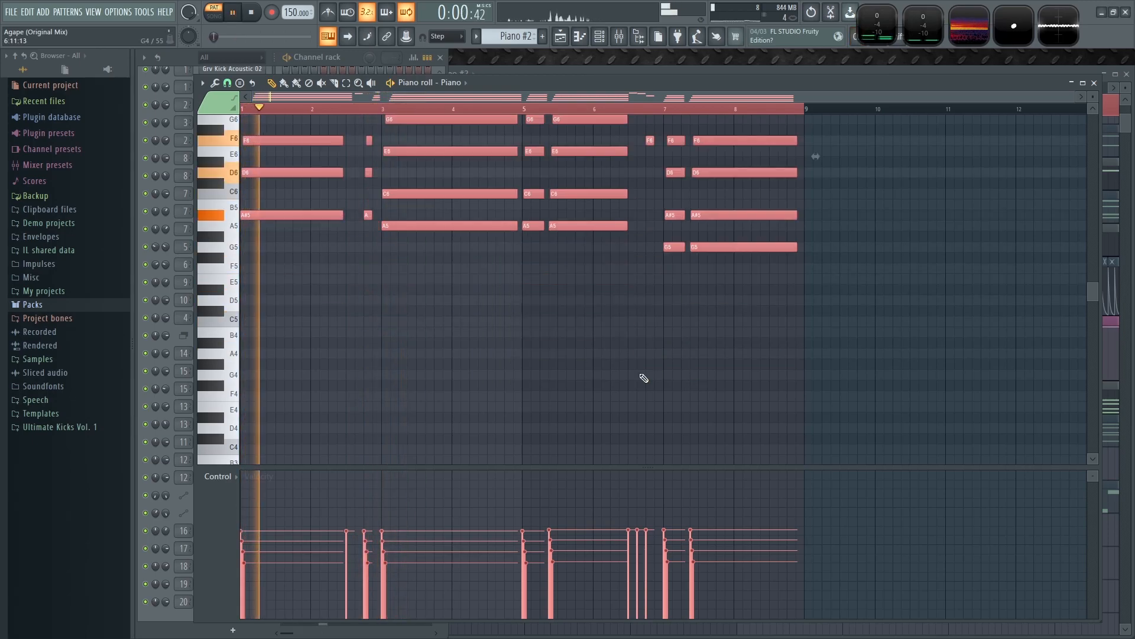
scroll(681, 325, "up", 6)
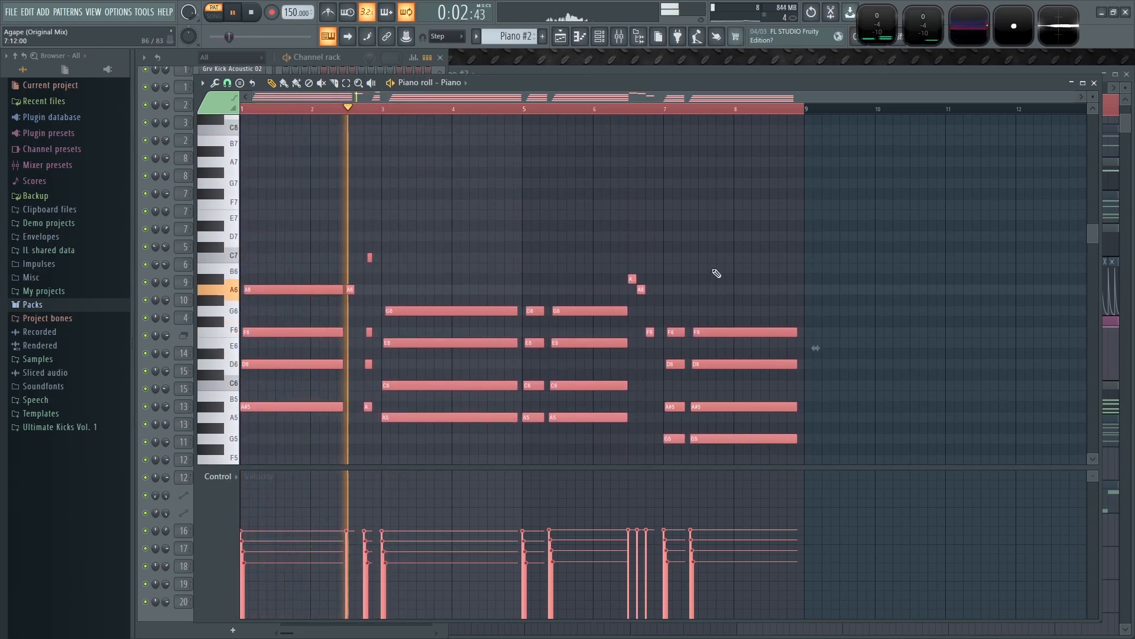
scroll(692, 325, "down", 3)
left_click(664, 385)
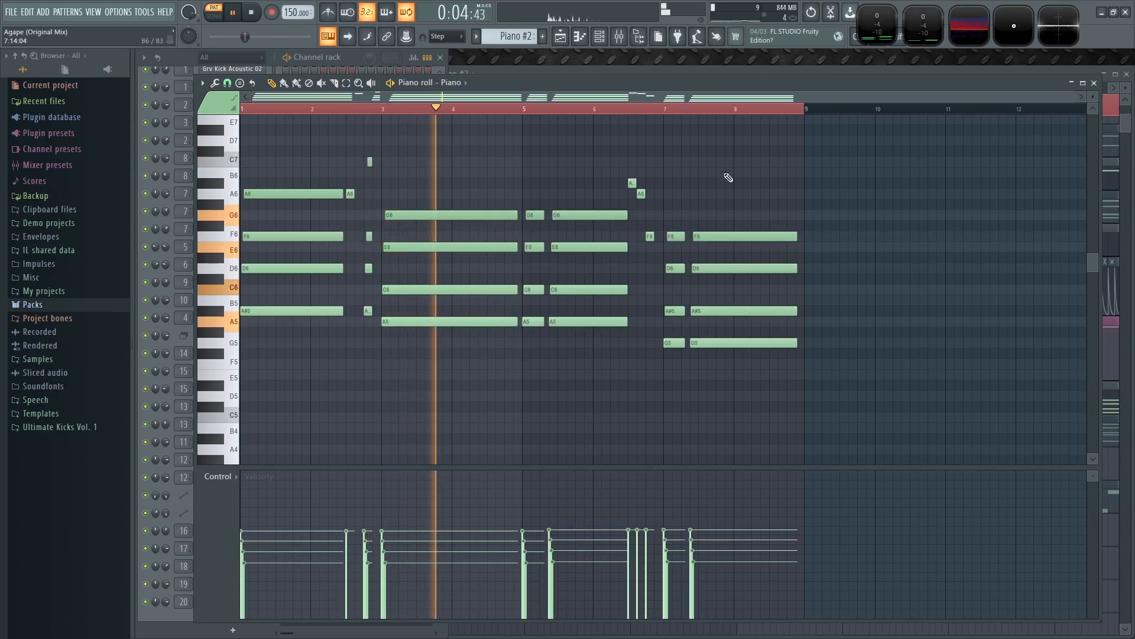
Step: Return from the piano notes to the arrangement and play the drop in song mode from bar 53
left_click(865, 73)
double_click(864, 74)
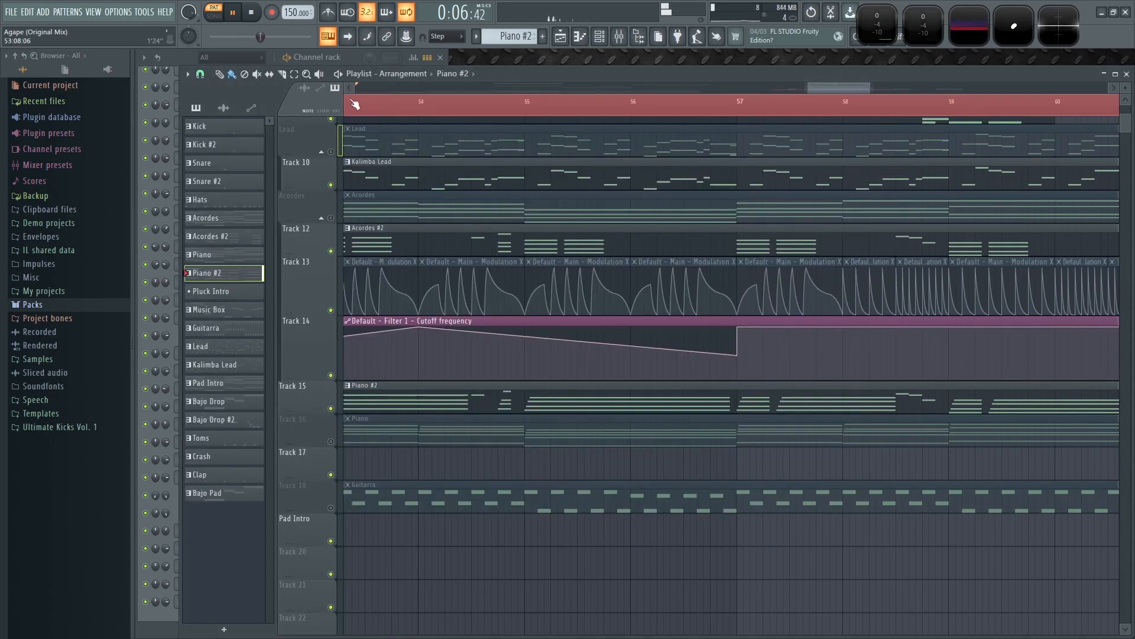
key("l")
left_click_drag(810, 87, 786, 87)
left_click_drag(724, 571, 664, 580)
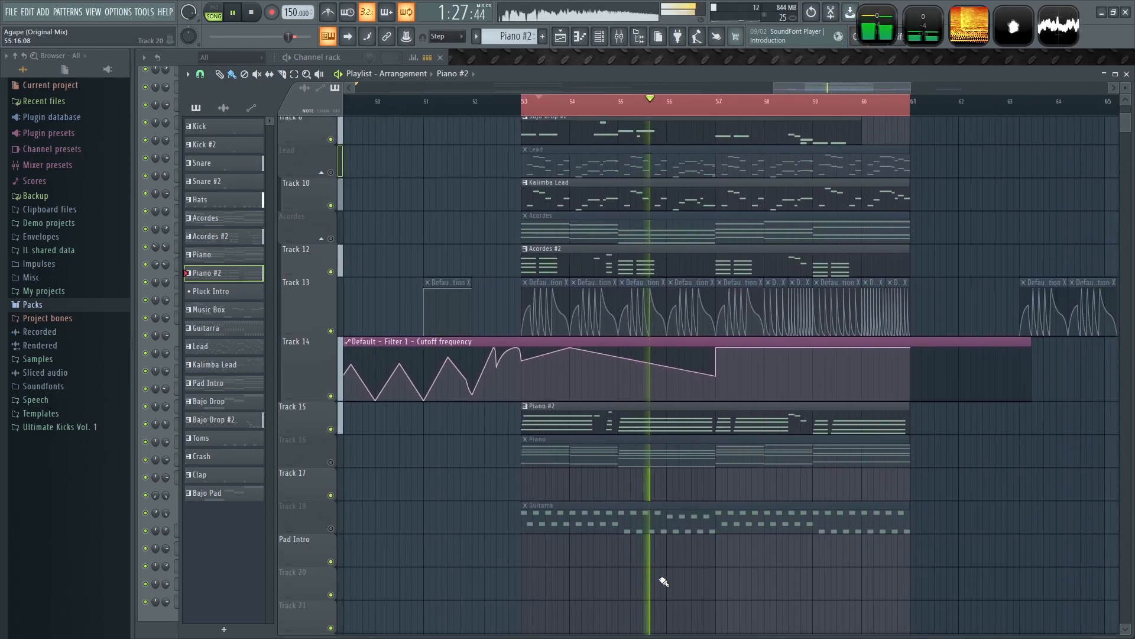
Step: Try the Guitarra track in the drop by unmuting it during playback
left_click(332, 529)
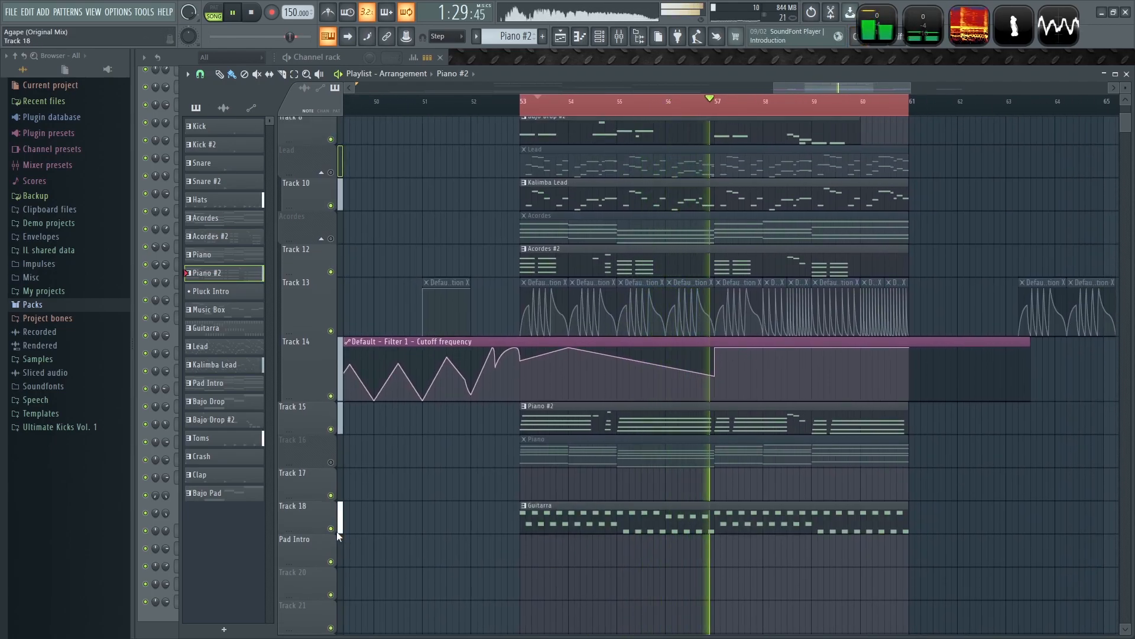
scroll(575, 575, "up", 1)
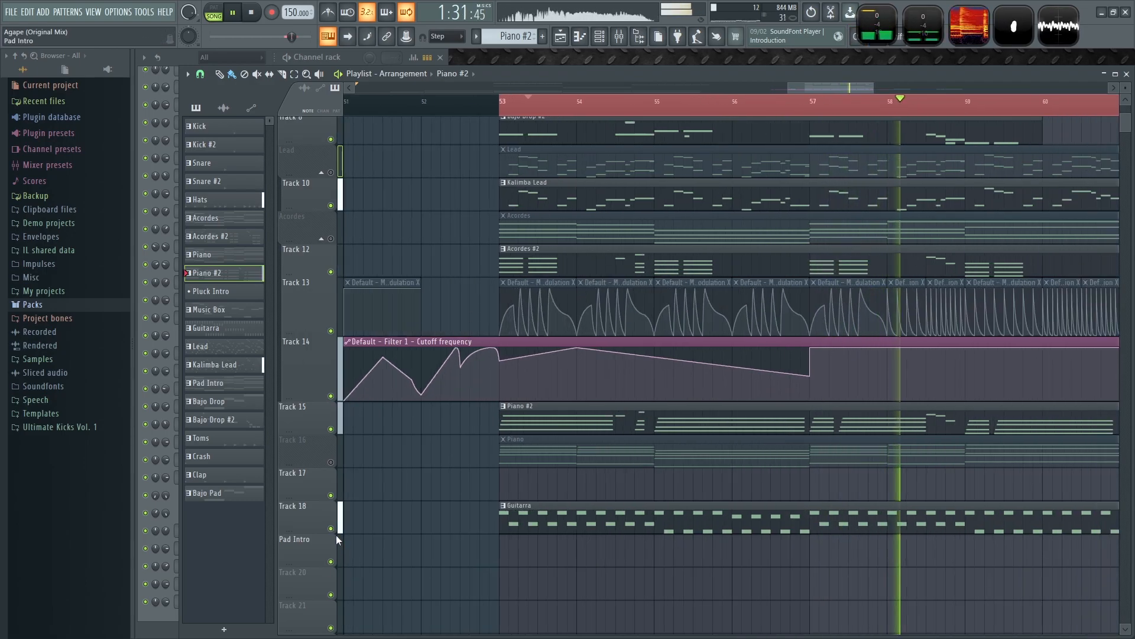
scroll(528, 543, "up", 2)
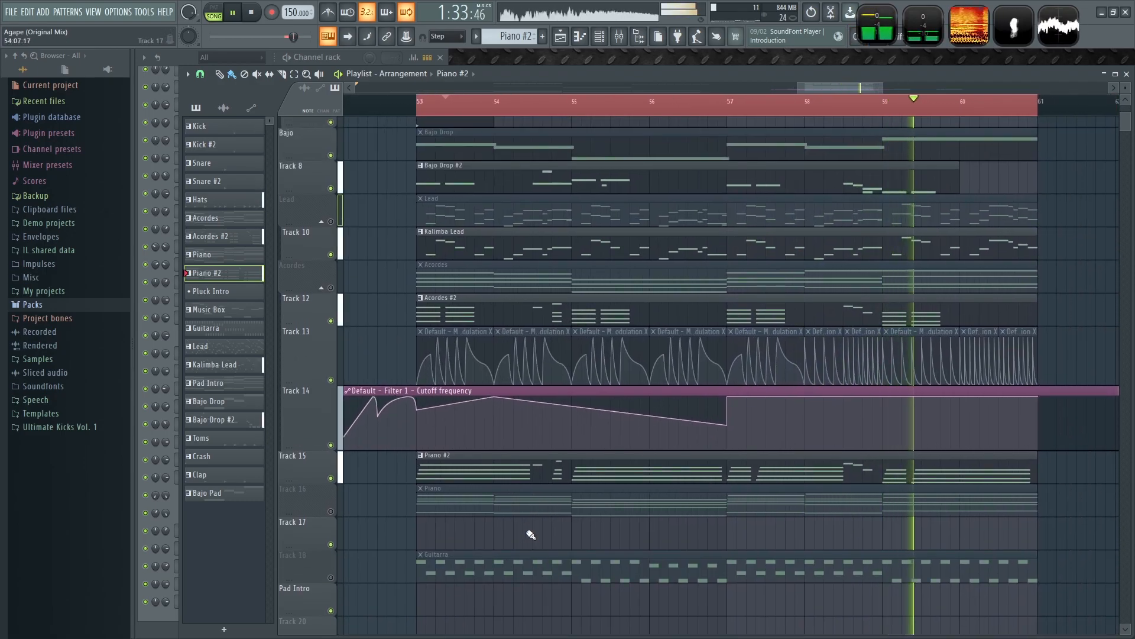
Step: Select the Lead pattern from the arrangement and set the Layer channel's volume to 53%
scroll(530, 532, "down", 3)
scroll(556, 527, "up", 3)
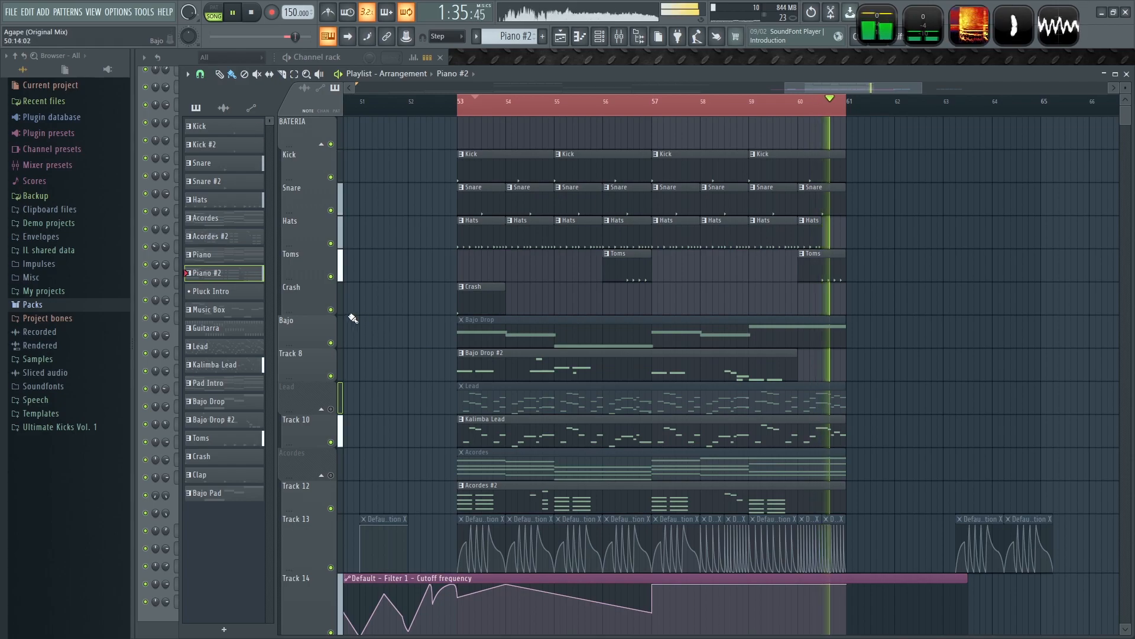
scroll(405, 408, "up", 4)
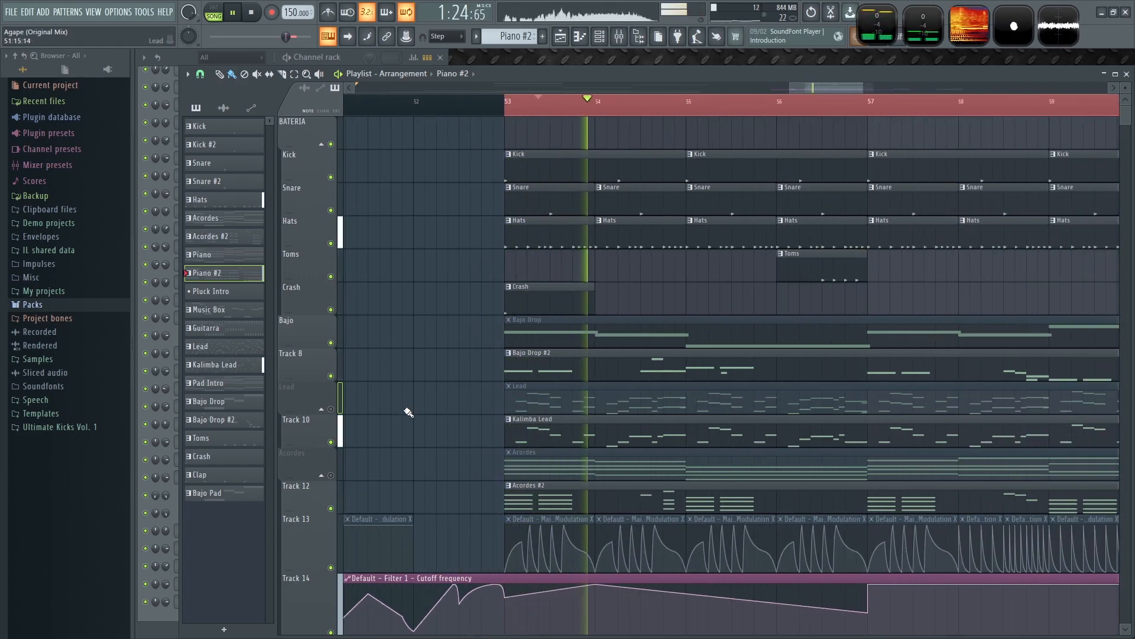
scroll(426, 414, "down", 5)
left_click_drag(421, 436, 404, 296)
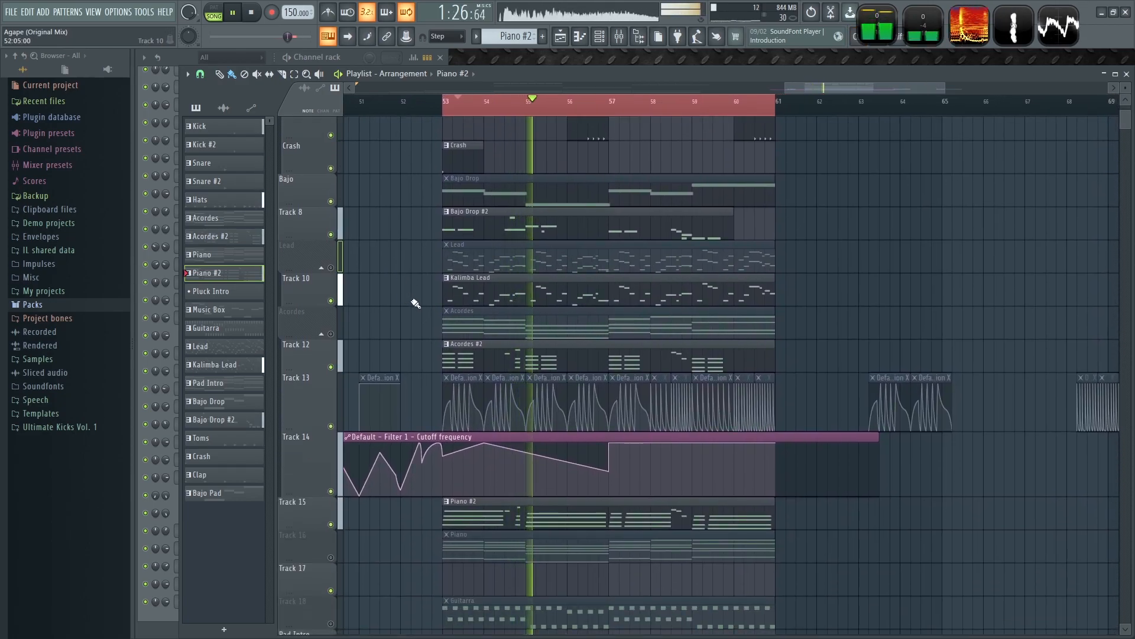
scroll(420, 324, "down", 2)
scroll(469, 273, "up", 3)
left_click(469, 262)
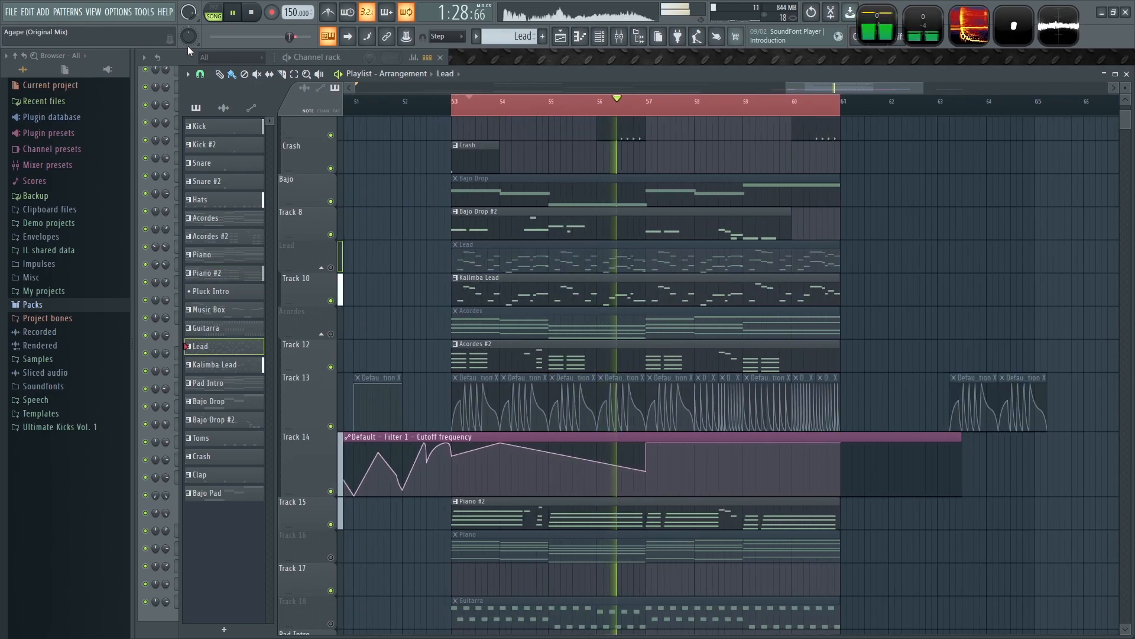
left_click(183, 55)
left_click(272, 335)
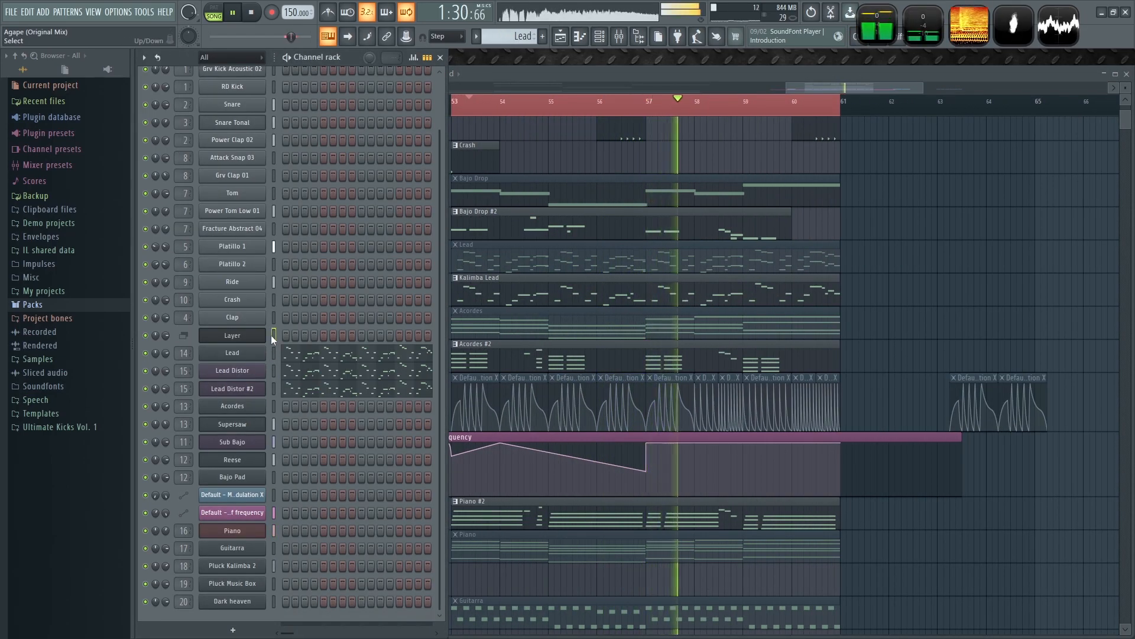
left_click_drag(165, 335, 165, 346)
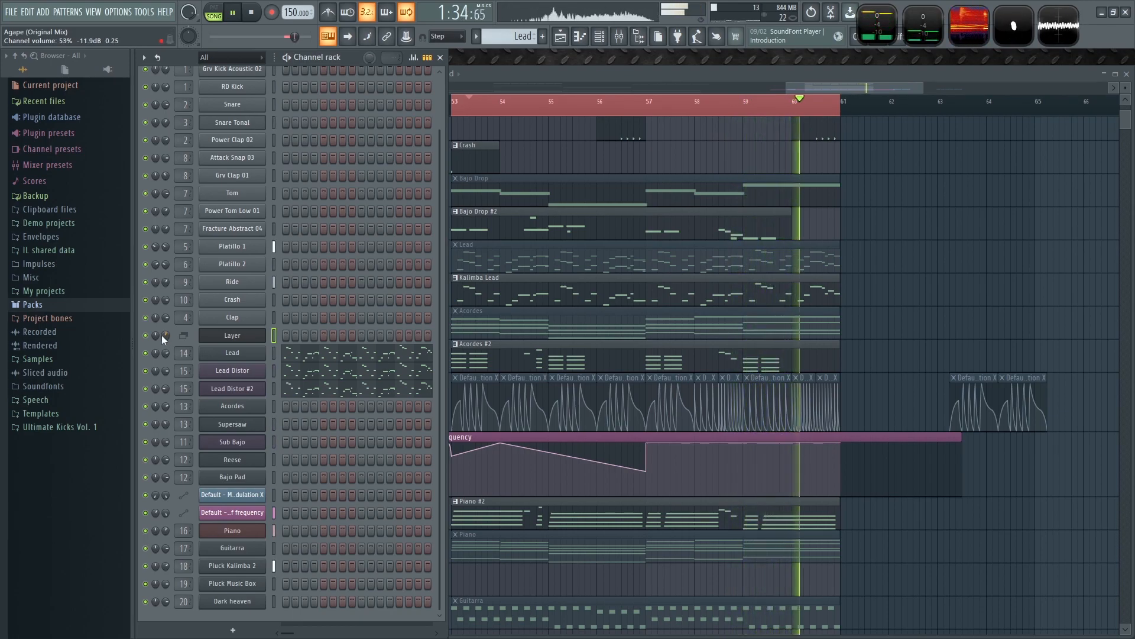
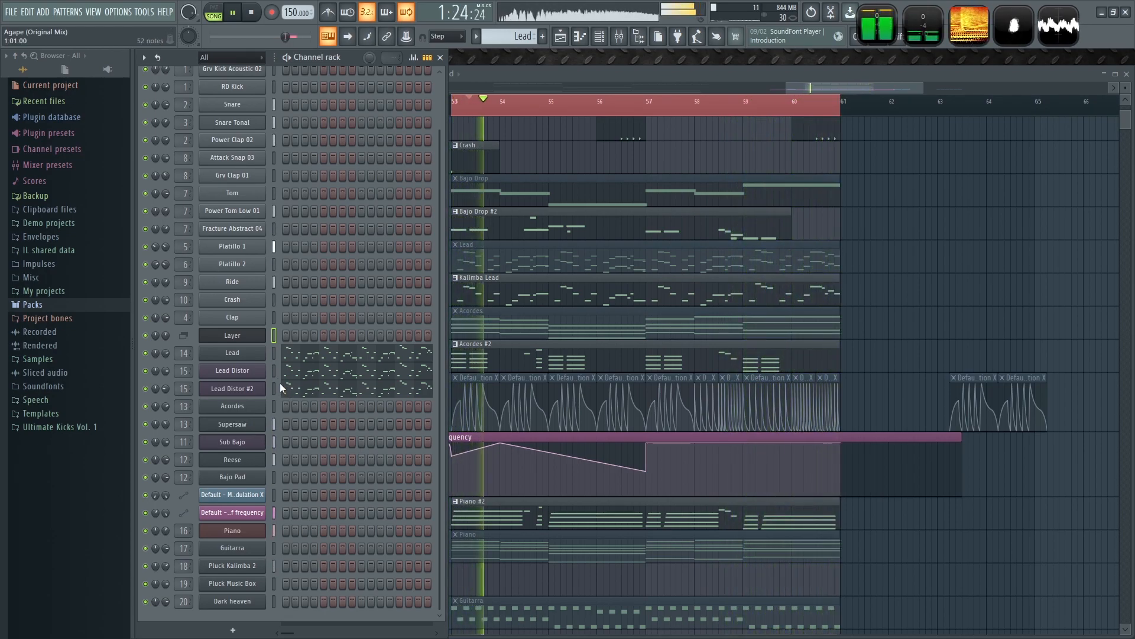
Step: Select the Bajo Drop #2 pattern in the arrangement and open the Reese channel's Sytrus synth settings
left_click(549, 78)
scroll(515, 322, "up", 3)
scroll(473, 321, "down", 2)
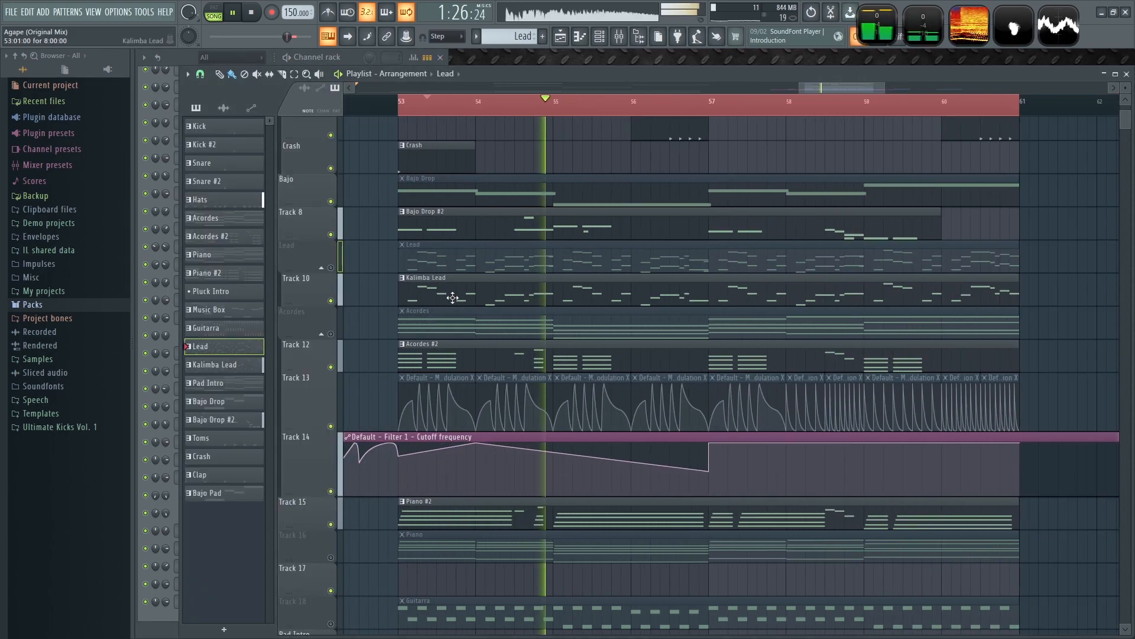
scroll(399, 282, "up", 2)
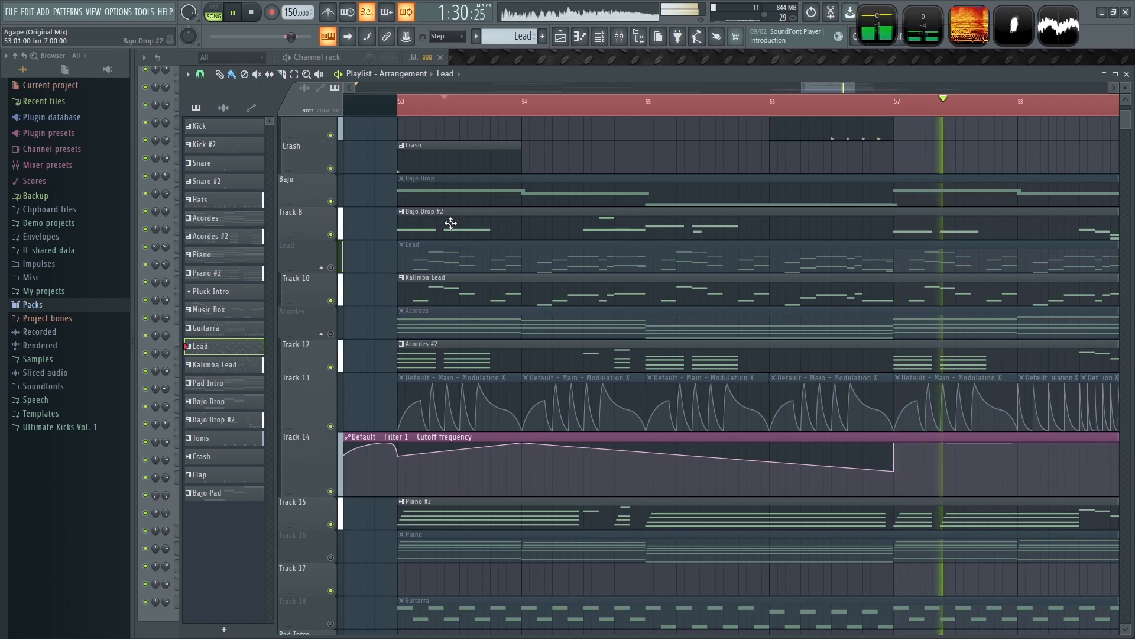
left_click(450, 223)
left_click(183, 57)
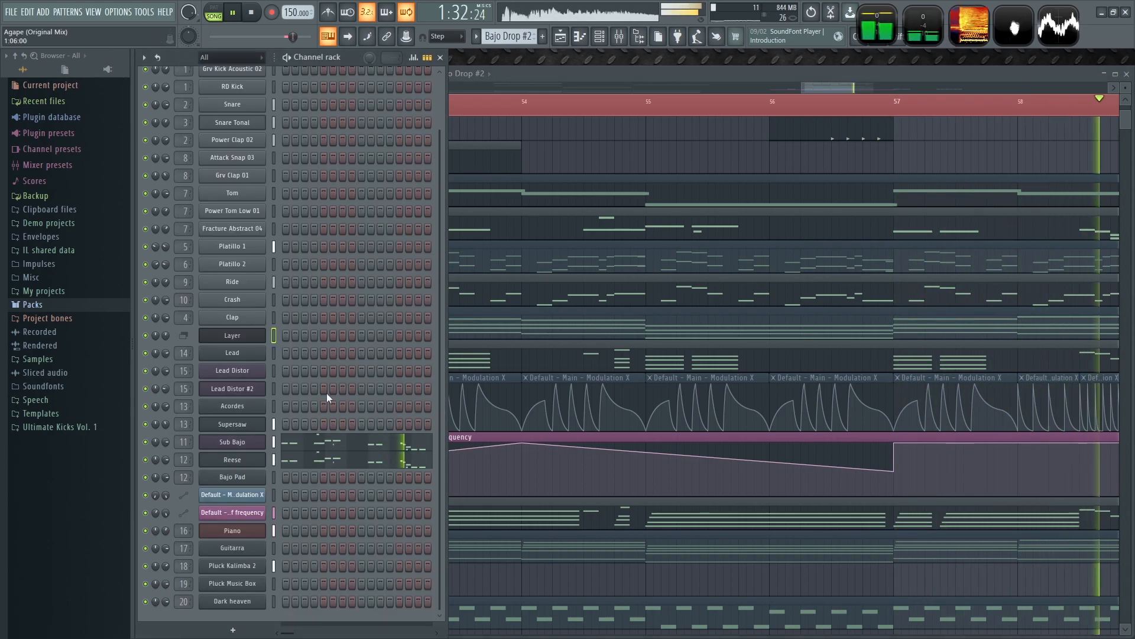
left_click(237, 462)
left_click(466, 185)
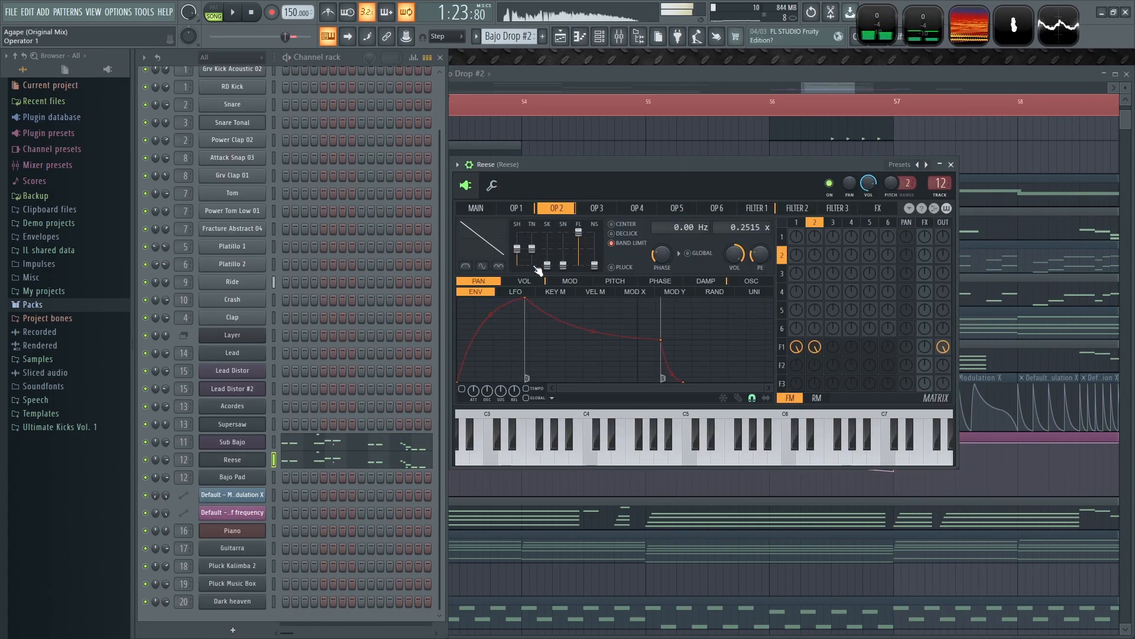
Step: Reshape the Filter 1 waveshaper curve of Reese by adding points that form a peak and dip near its start
left_click(476, 207)
left_click(758, 208)
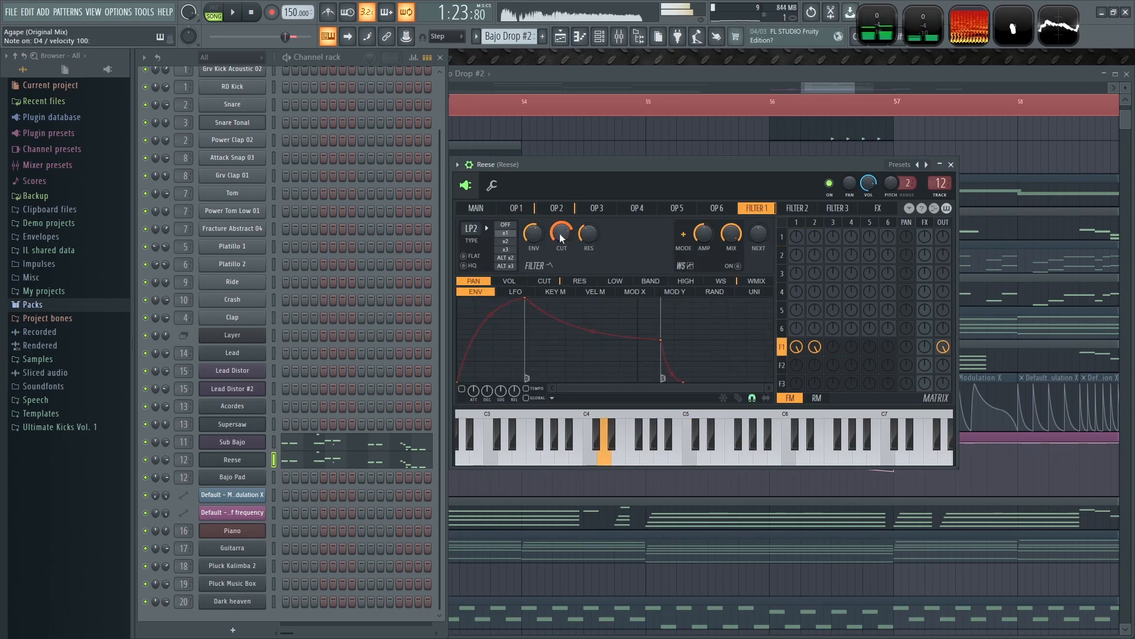
left_click(722, 281)
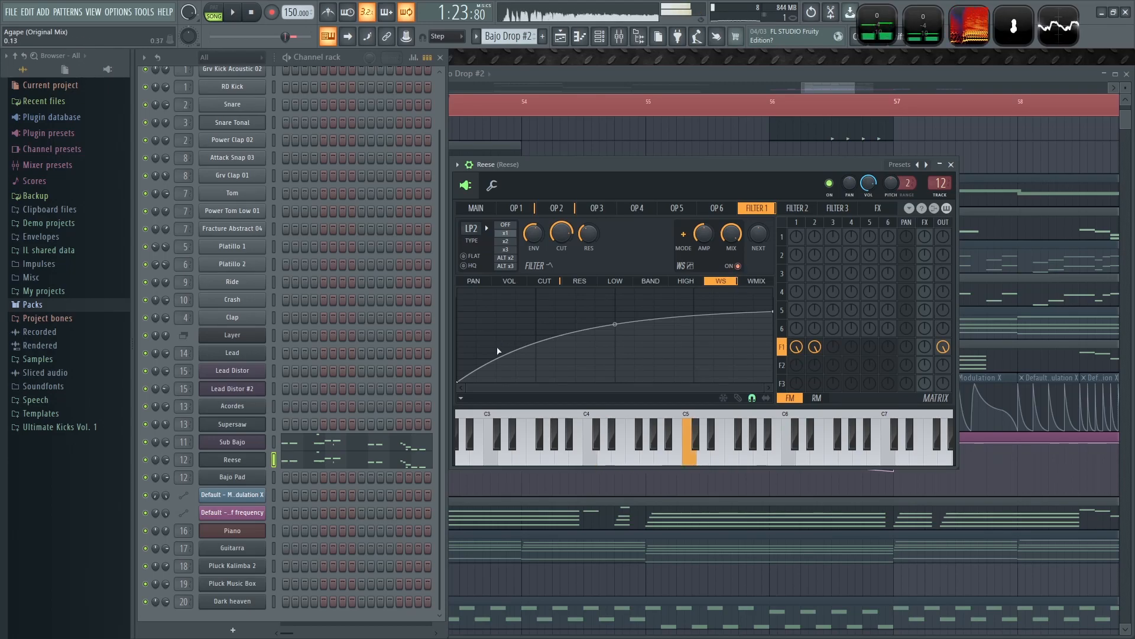
left_click_drag(476, 353, 477, 373)
left_click_drag(504, 326, 476, 324)
right_click(497, 371)
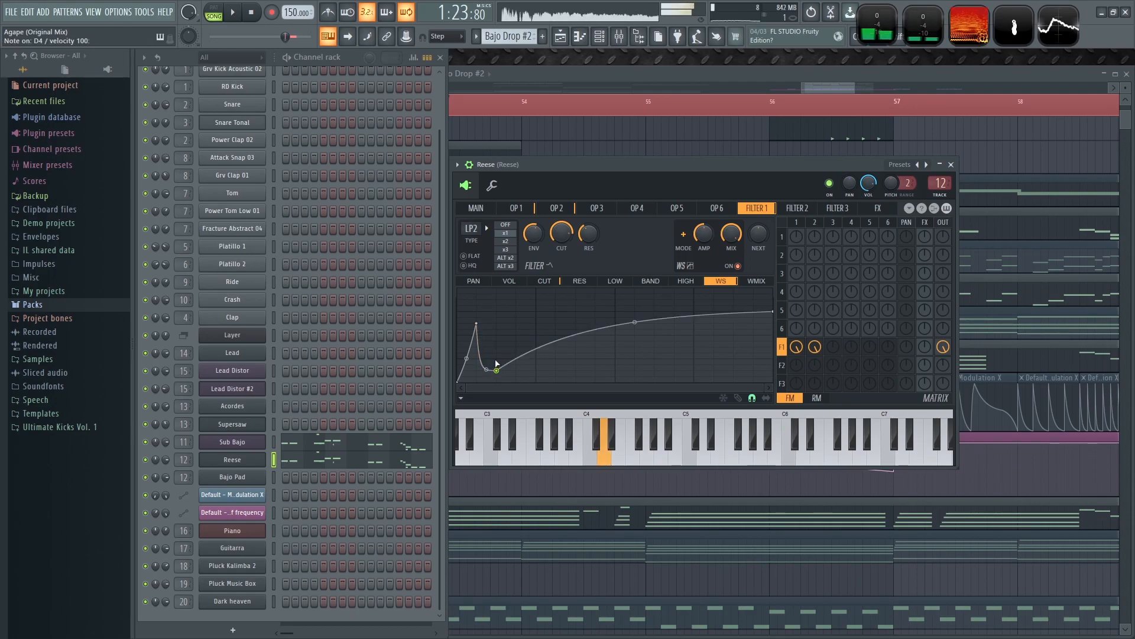
Step: Check the Reese level in the mixer and raise the waveshaper's dip point to form a nearly flat plateau
key("F9")
key("z")
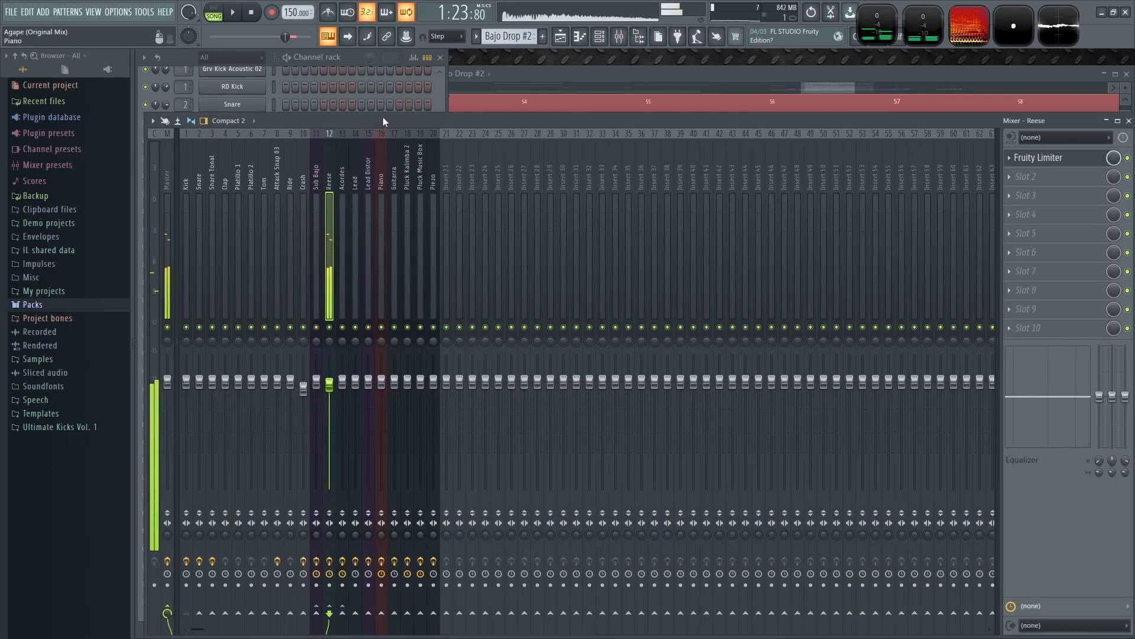
left_click(354, 58)
left_click(233, 459)
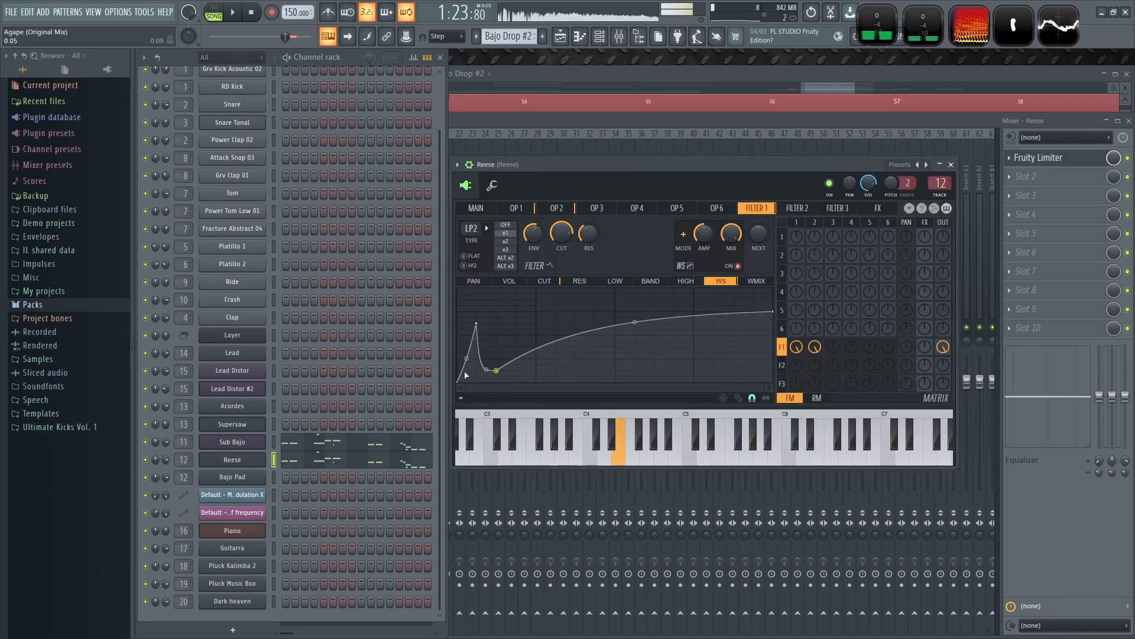
left_click_drag(497, 371, 546, 320)
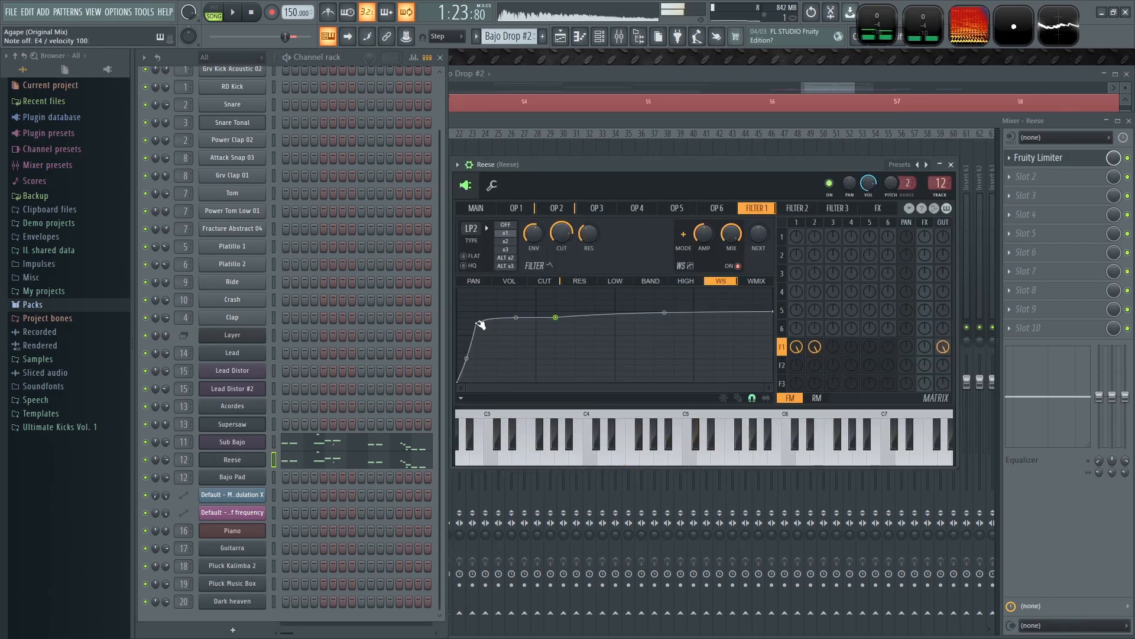
Step: Lower the unison pitch amount of Reese and set its unison order to 4 while testing notes
left_click(477, 209)
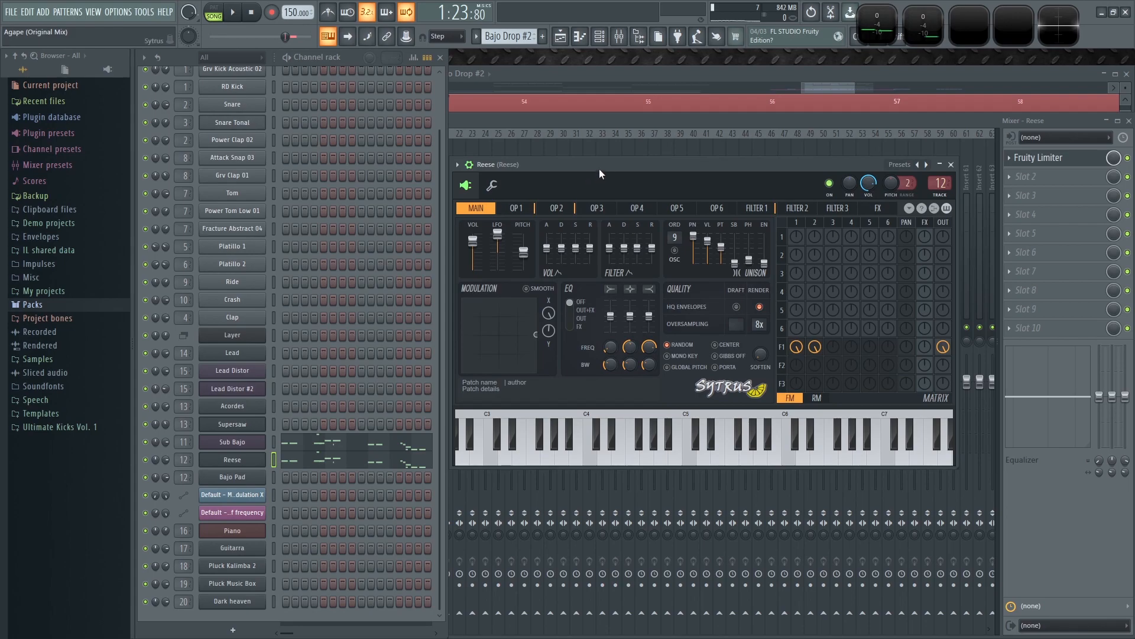
left_click(516, 208)
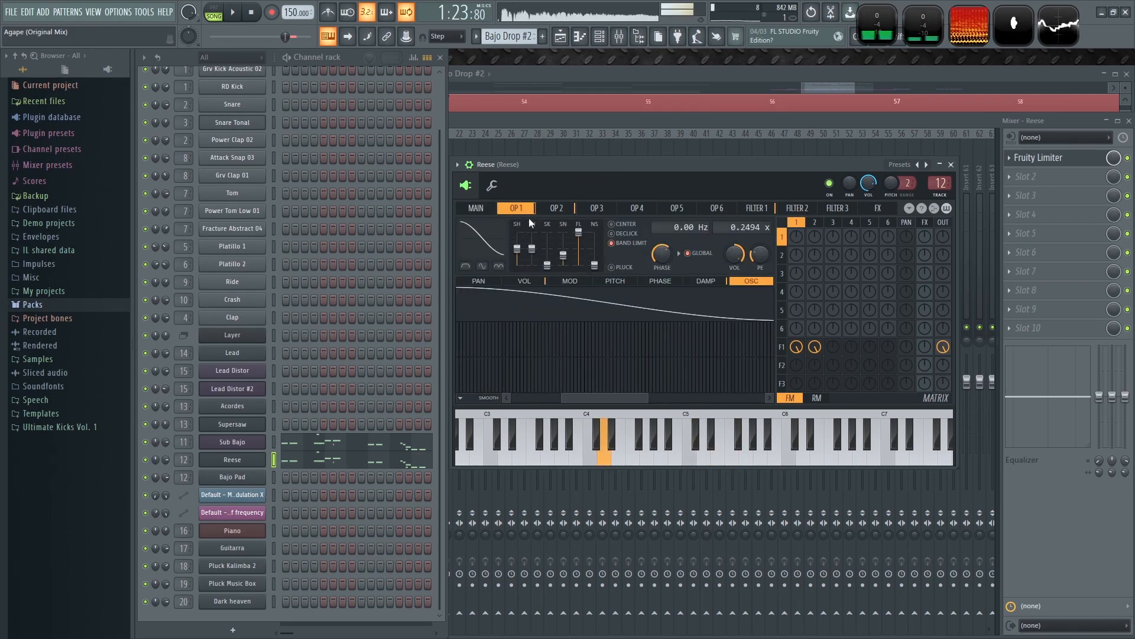
left_click(484, 212)
left_click_drag(721, 260, 722, 257)
key("q")
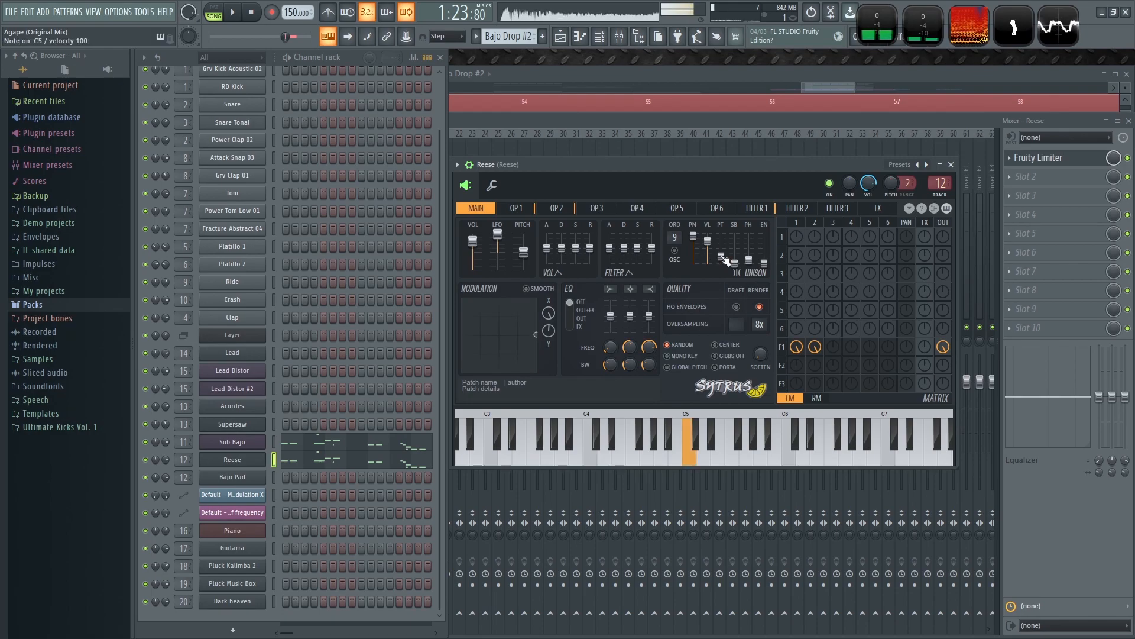
key("x")
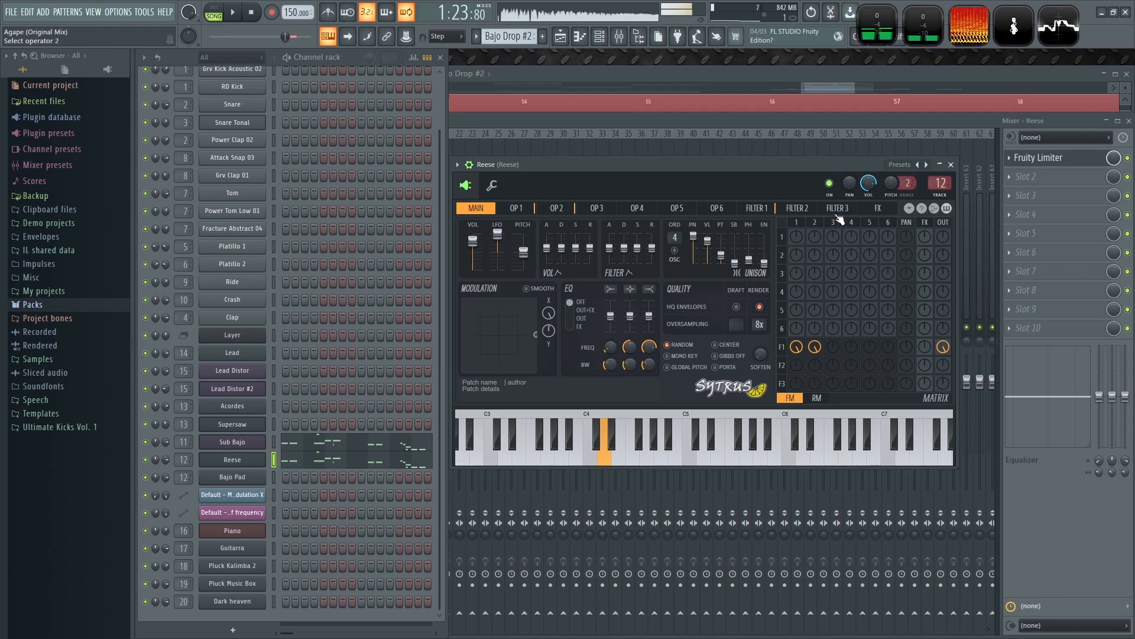
Step: Set the Reese channel's volume to 57% and check it against the drop in playback
right_click(869, 181)
left_click(869, 182)
key("w")
left_click_drag(869, 182, 869, 203)
key("x")
key("space")
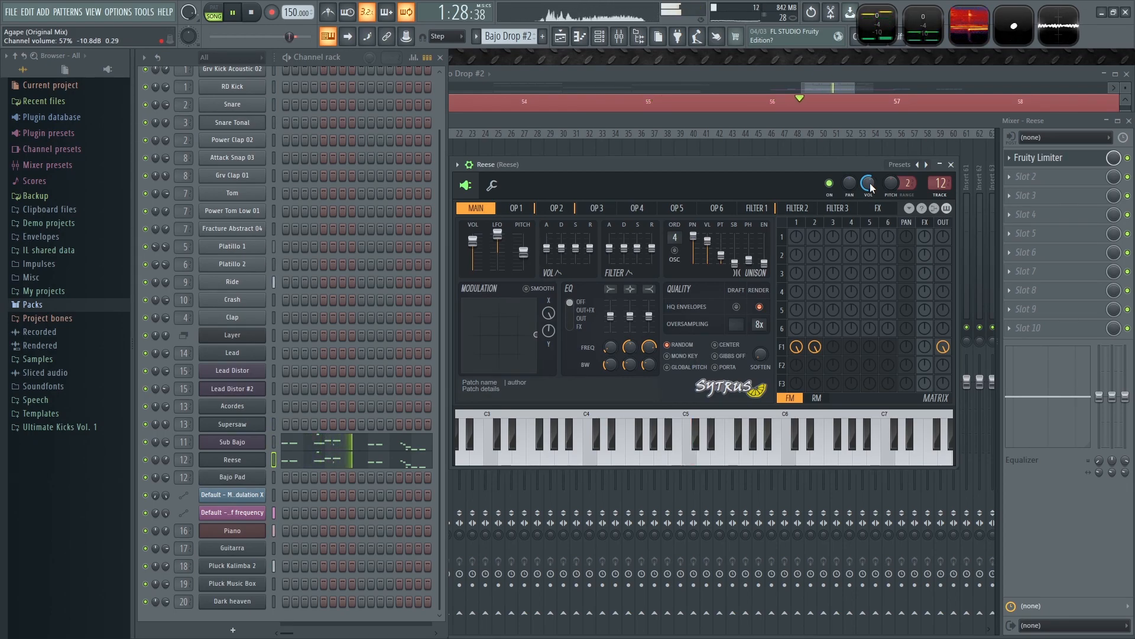
key("space")
Step: Shorten the release and remove the attack in the volume envelopes of Reese's operators 1 and 2
left_click(533, 208)
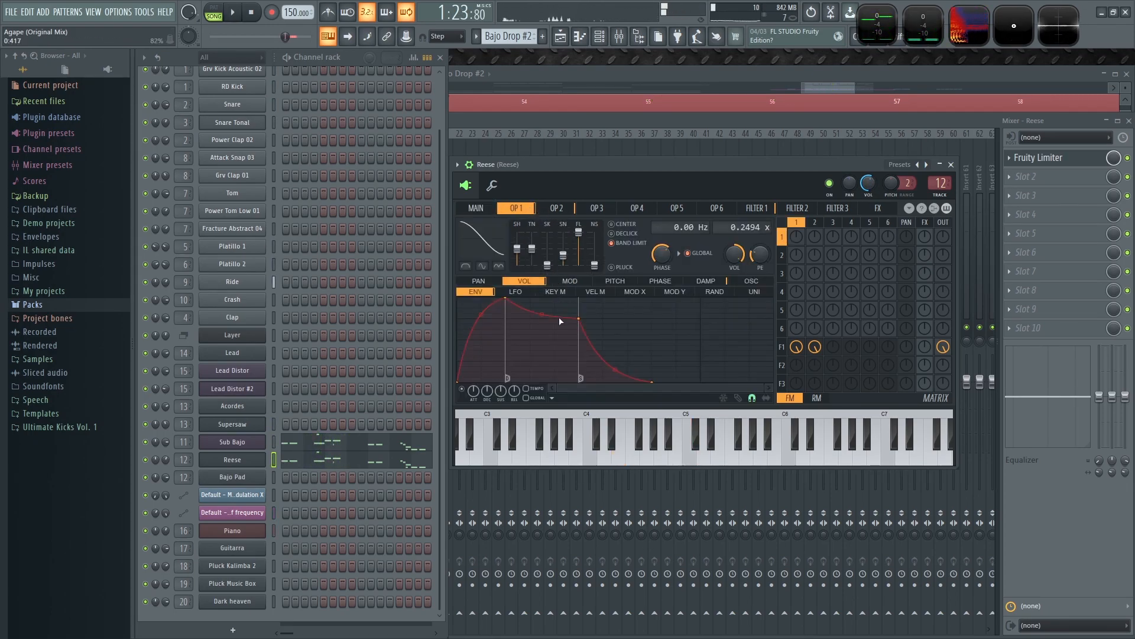
left_click(557, 208)
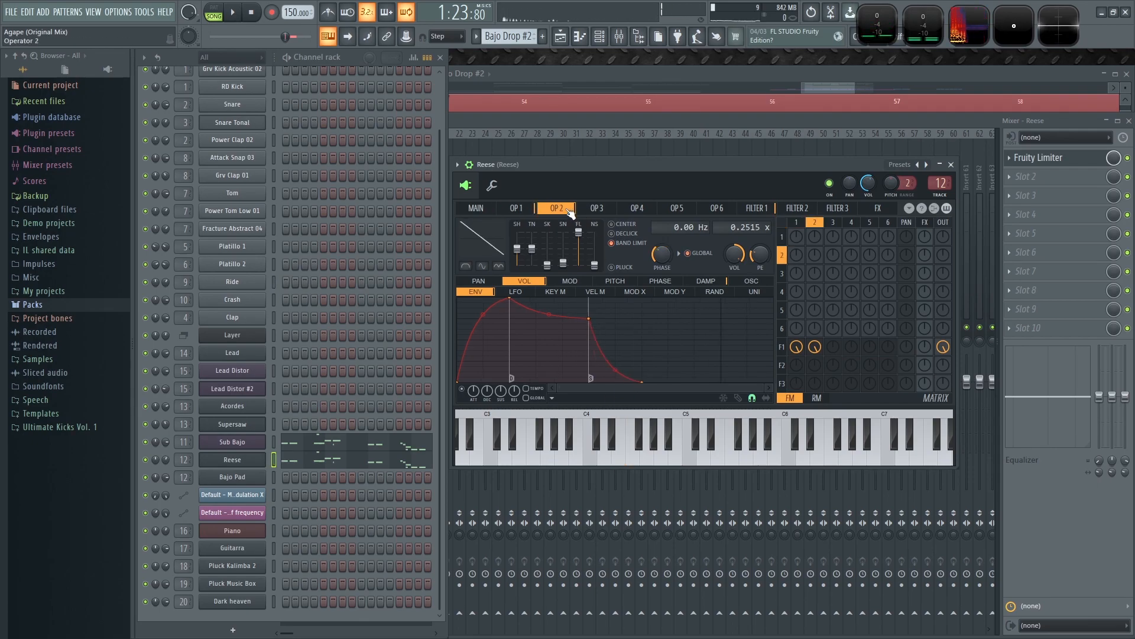
left_click_drag(643, 384, 623, 391)
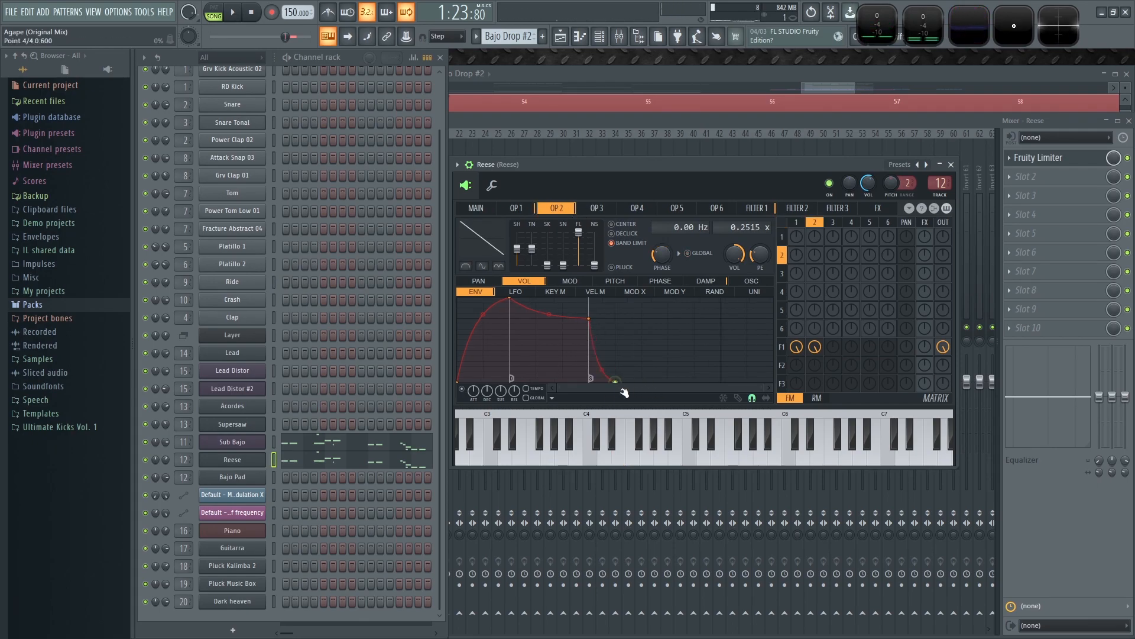
left_click(518, 209)
left_click(560, 208)
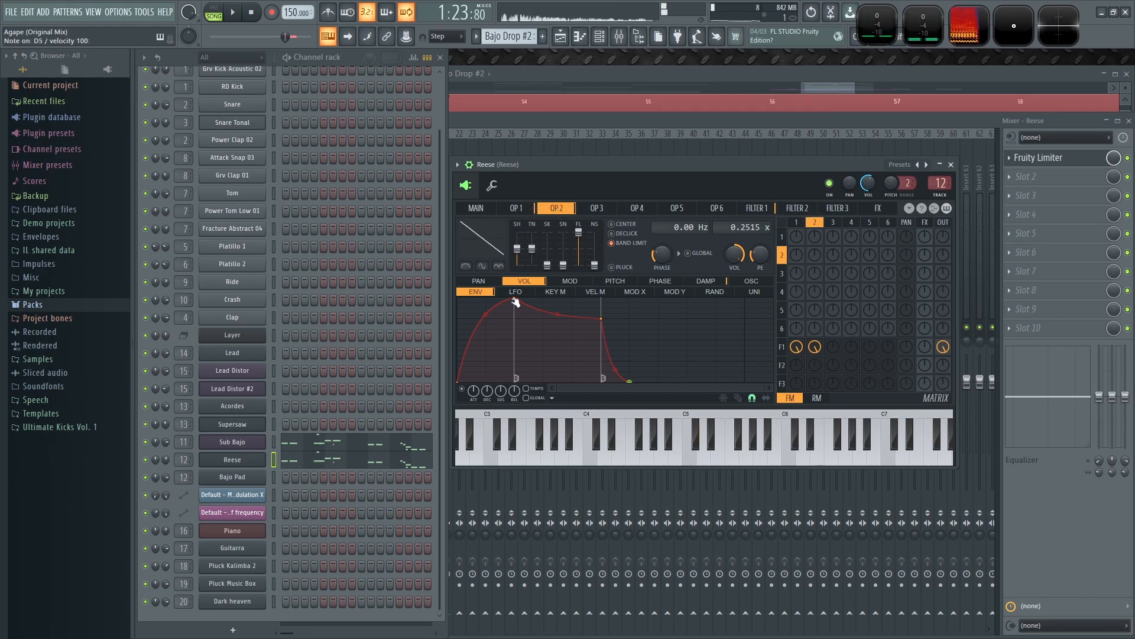
left_click(517, 208)
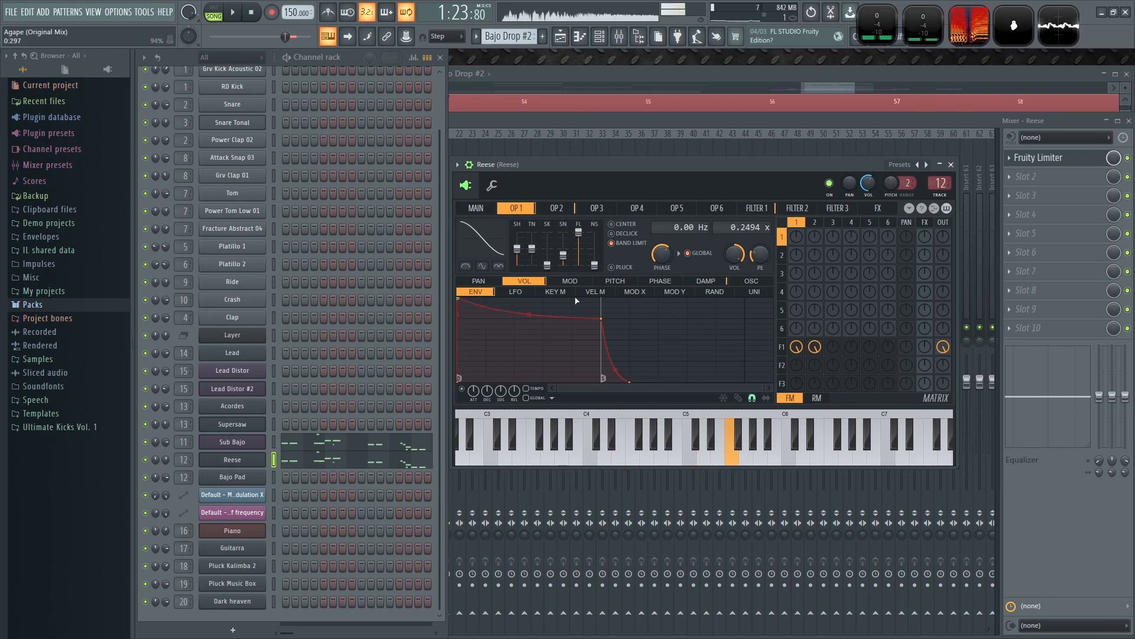
Step: Steepen the attack of Reese's Filter 1 cutoff envelope, play the drop and mute the Reese channel
left_click(767, 208)
left_click(546, 282)
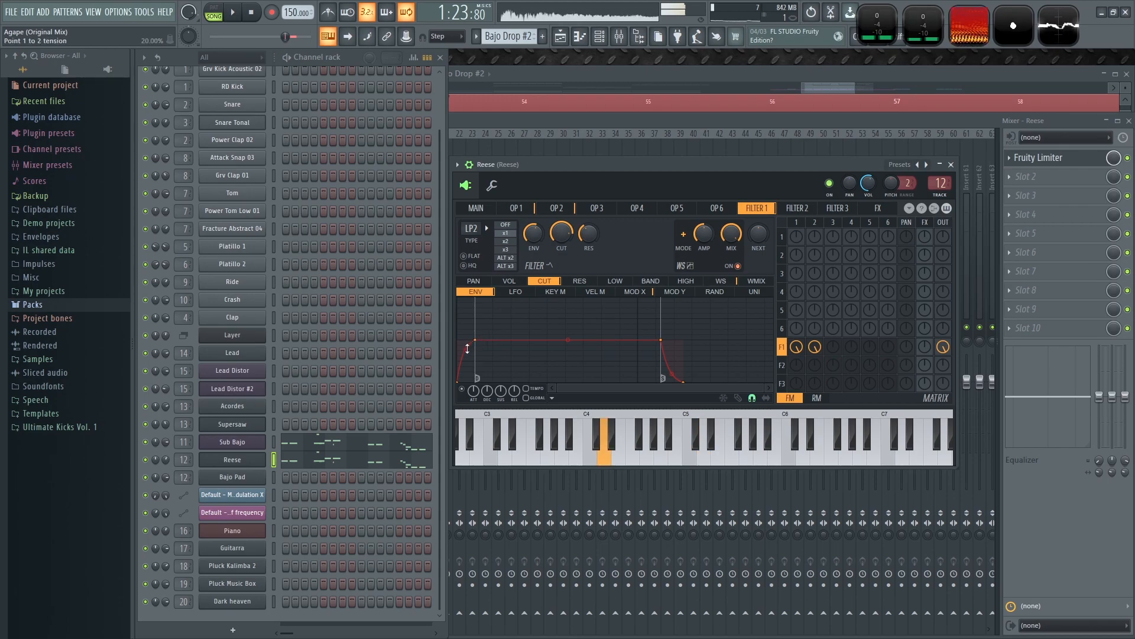
key("space")
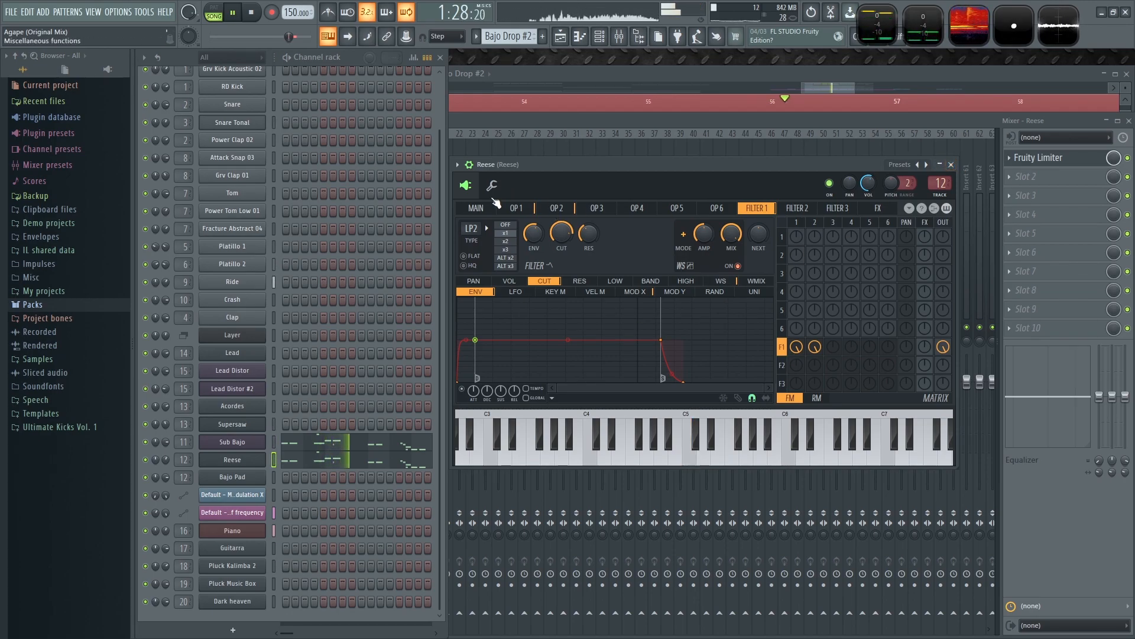
left_click(145, 460)
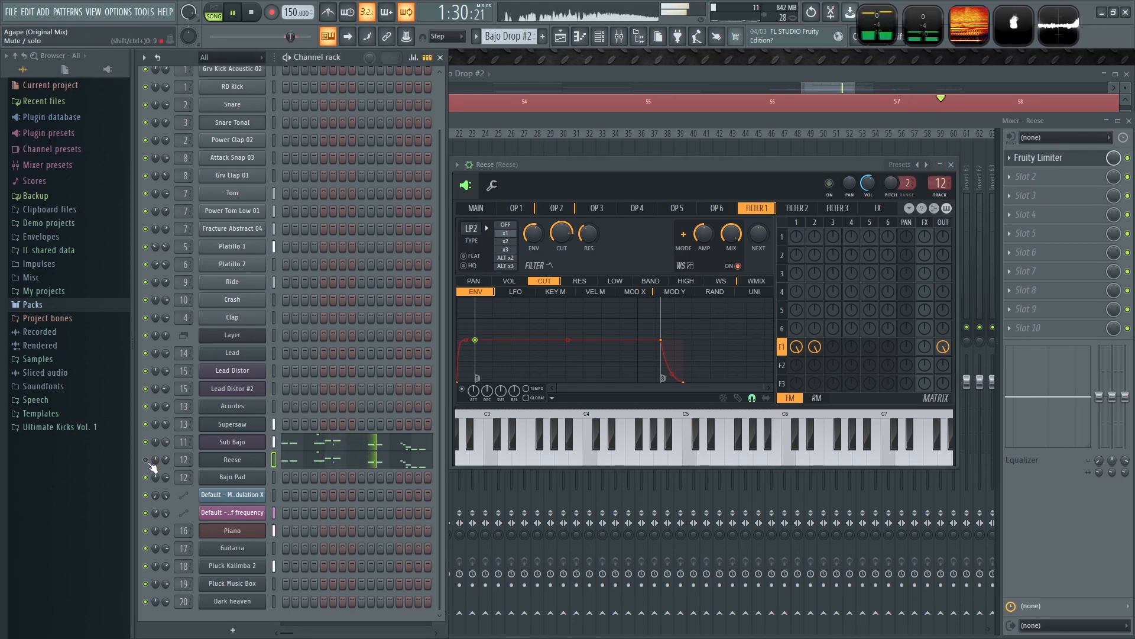
Step: On the Reese mixer insert, cut the equalizer's low band to -18 dB near 60 Hz and dip the mid band to -4.6 dB near 840 Hz
left_click_drag(572, 166, 579, 158)
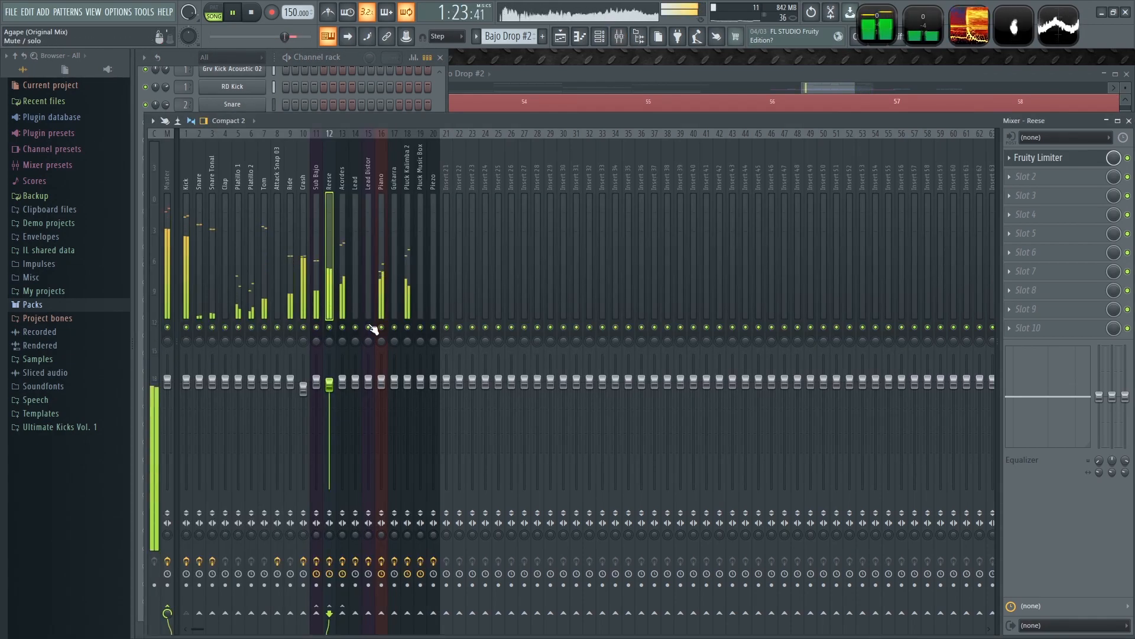
key("space")
left_click_drag(1048, 395, 1007, 446)
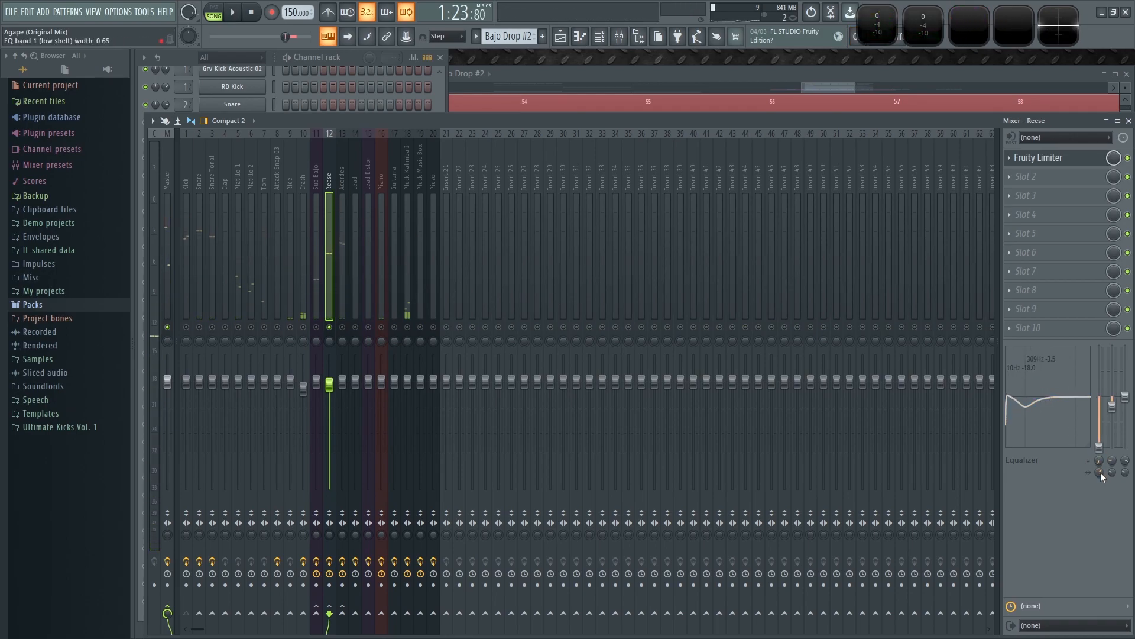
key("space")
left_click_drag(1100, 466, 1101, 458)
mouse_move(1028, 406)
left_mouse_down()
mouse_move(1056, 419)
mouse_move(1022, 430)
mouse_move(1036, 420)
left_mouse_up()
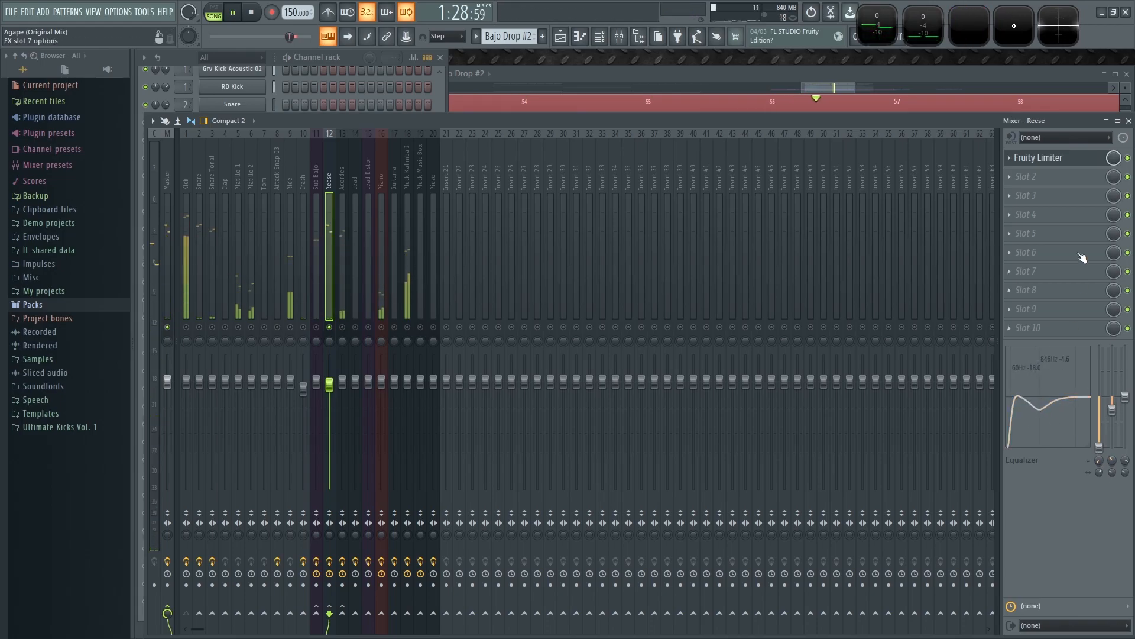
Step: Shift Reese's Fruity Limiter down to the third effect slot, load Fruity Blood Overdrive in the first and raise its pre amp
left_click(1042, 177)
mouse_move(1046, 190)
left_click(1059, 165)
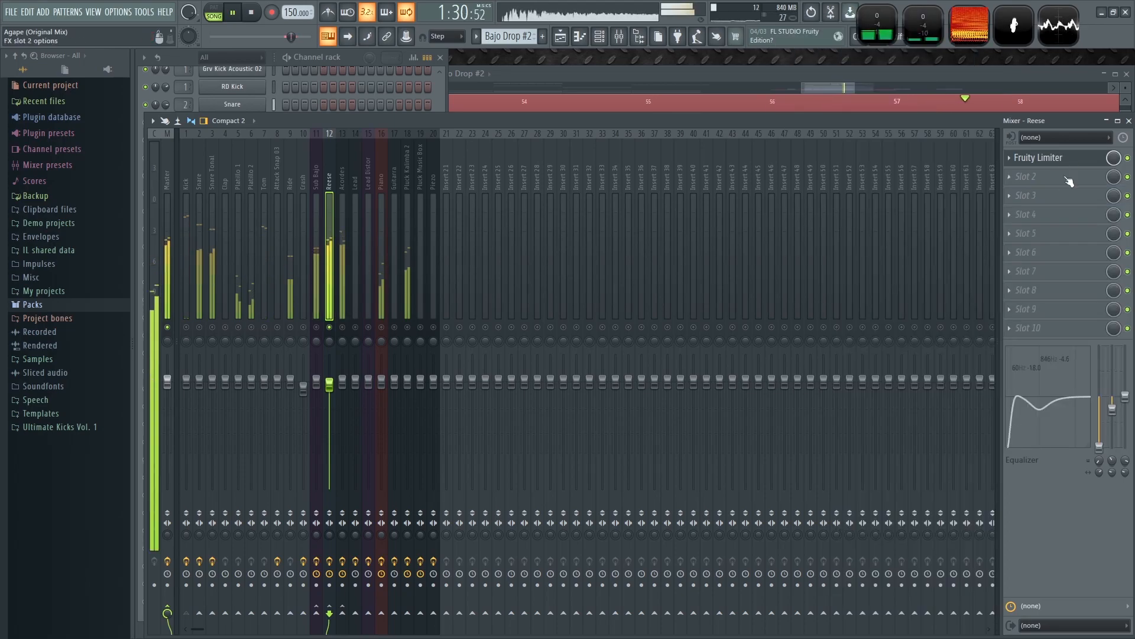
scroll(1066, 176, "up", 1)
left_click(1022, 163)
left_click(817, 205)
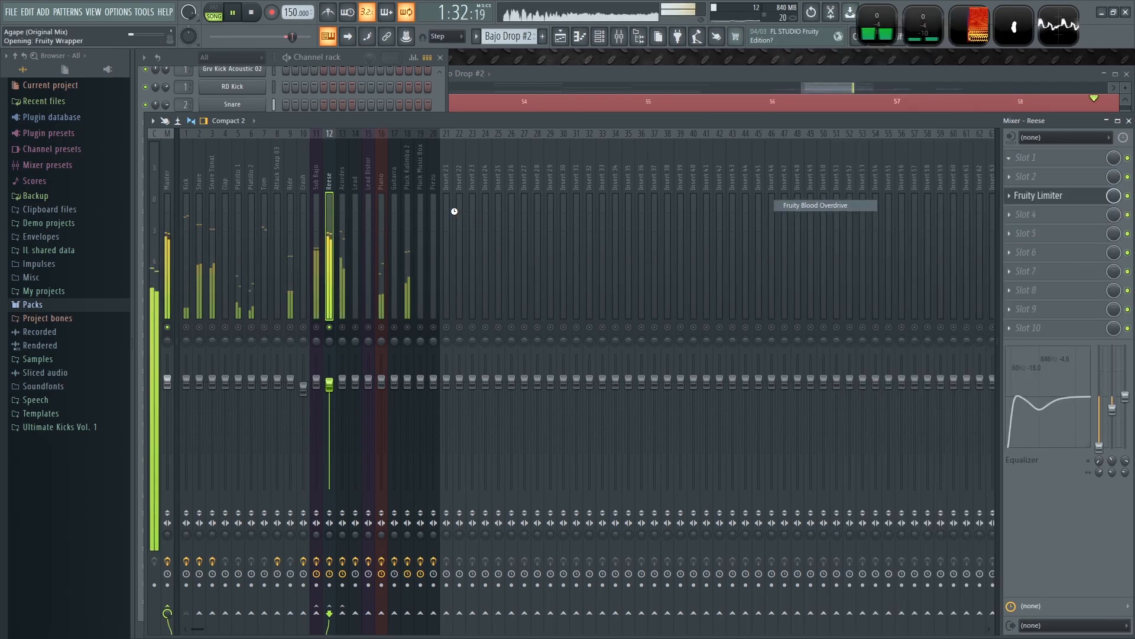
left_click(1067, 160)
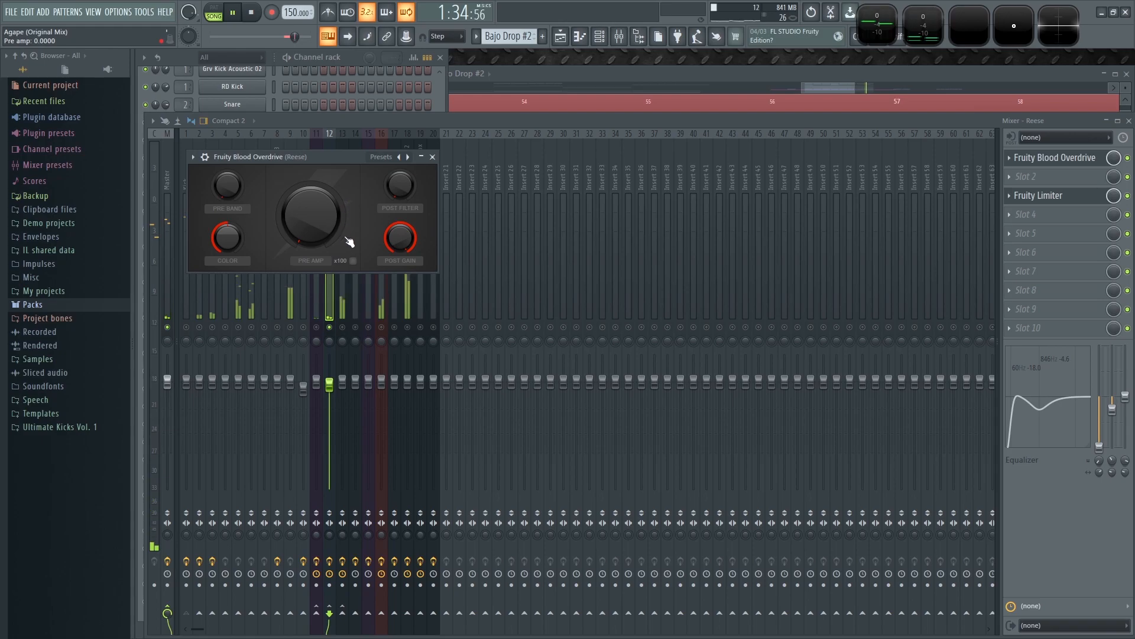
left_click_drag(334, 226, 335, 198)
Step: Reshape Reese's equalizer to a -18 dB low shelf at 75 Hz with 0.22 width and a -2 dB mid dip at 921 Hz
left_click_drag(1040, 408, 1041, 402)
left_click_drag(1022, 441, 1023, 441)
left_click_drag(1100, 472, 1099, 503)
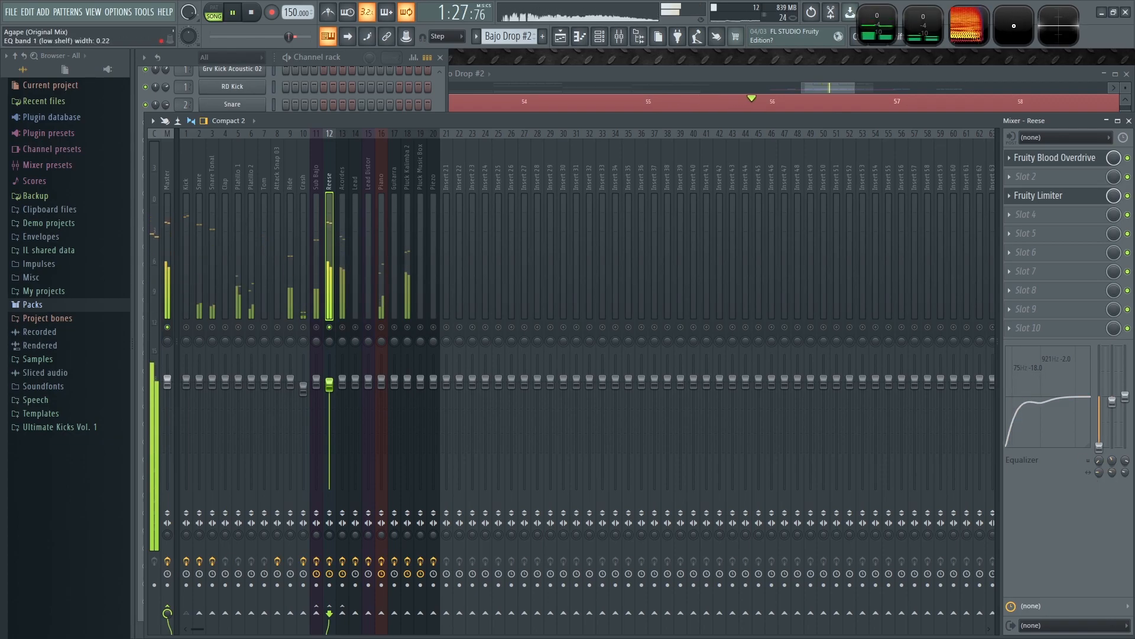
Step: Set Reese's unison order to 9 and its unison pitch to 57% in Sytrus
left_click(357, 61)
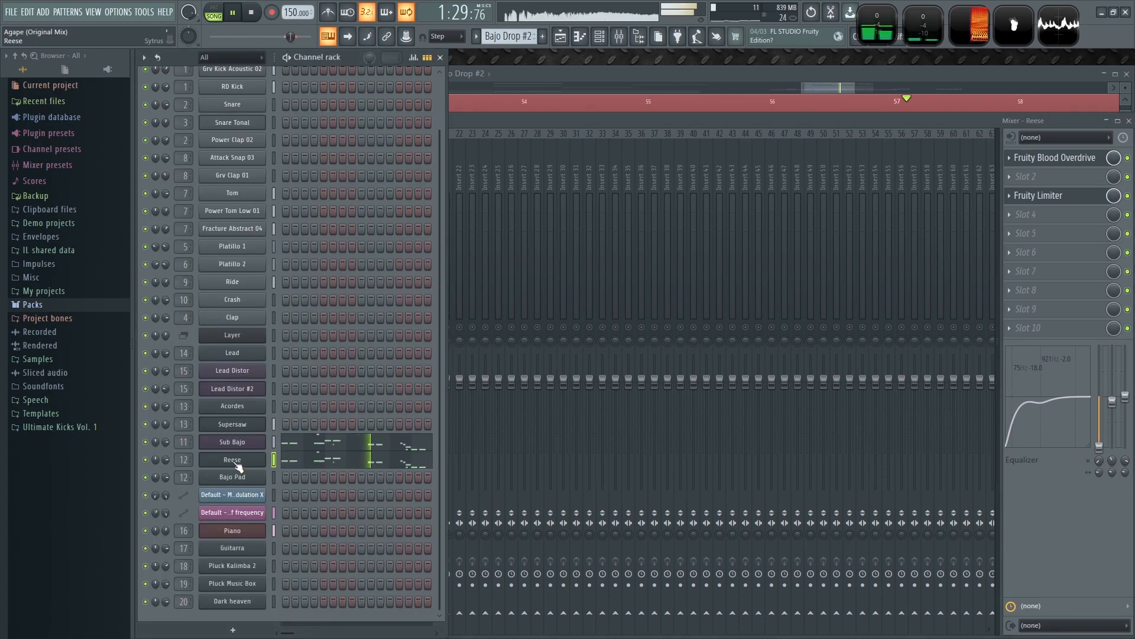
left_click(232, 460)
left_click(483, 201)
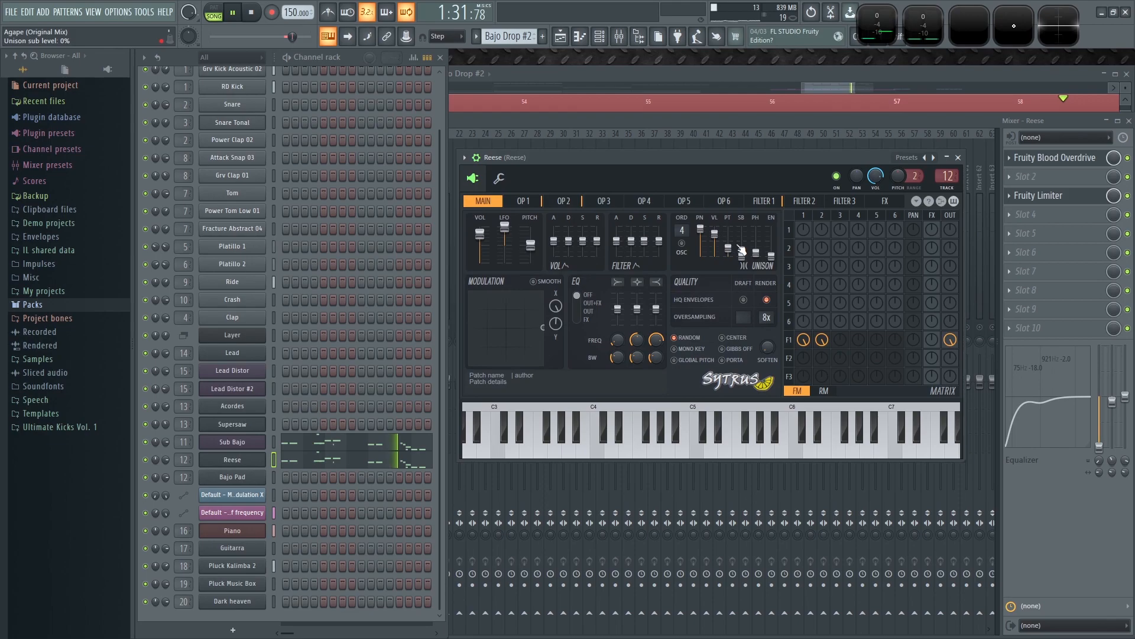
left_click_drag(728, 245, 728, 239)
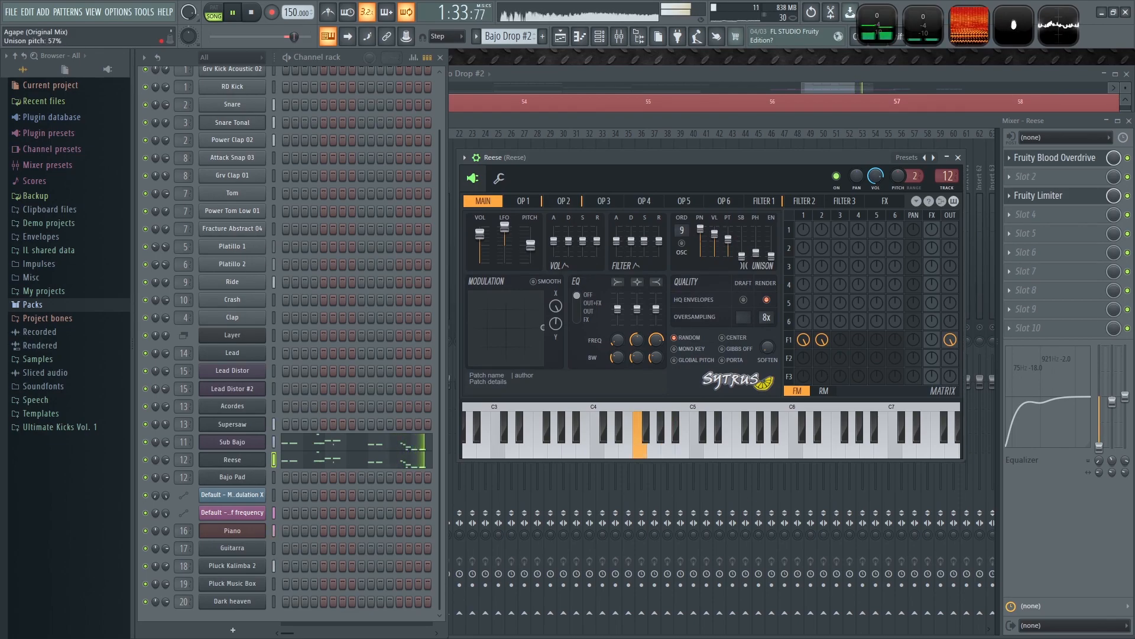
left_click(655, 118)
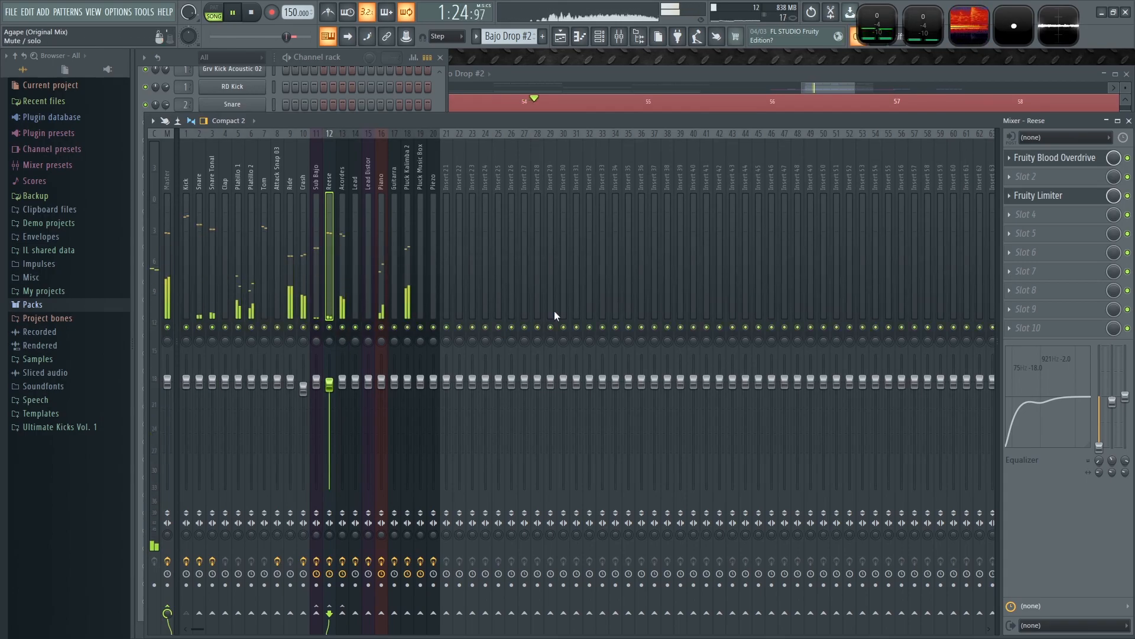
Step: Fine-tune the pre amp of Reese's Fruity Blood Overdrive and set its post gain to -0.3750
left_click(1065, 161)
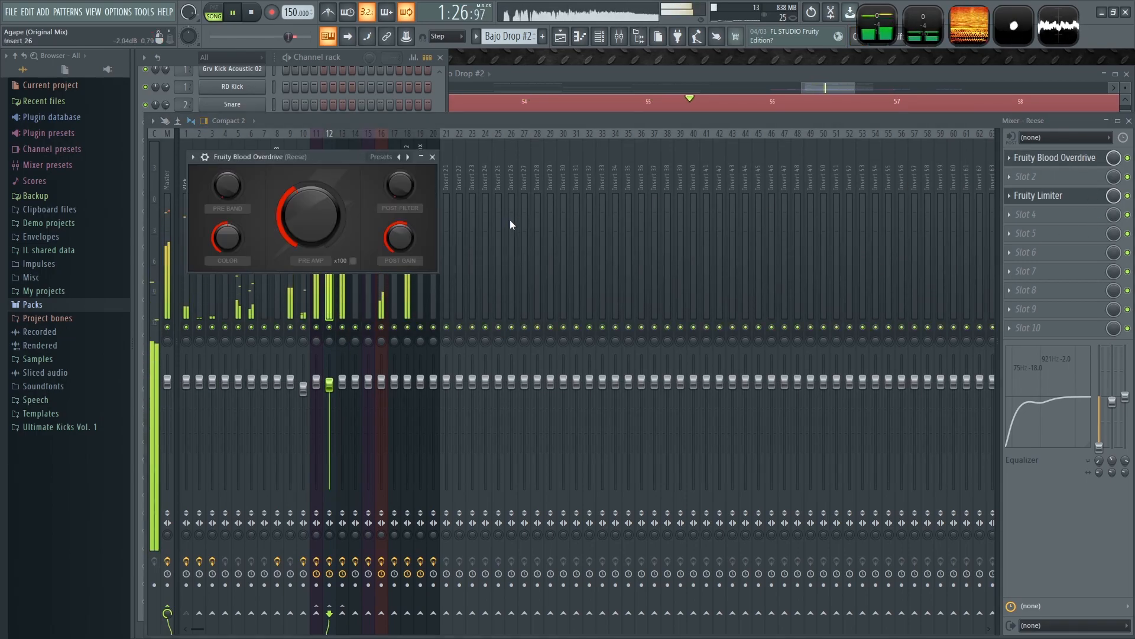
left_click_drag(406, 241, 406, 239)
left_click_drag(313, 220, 313, 224)
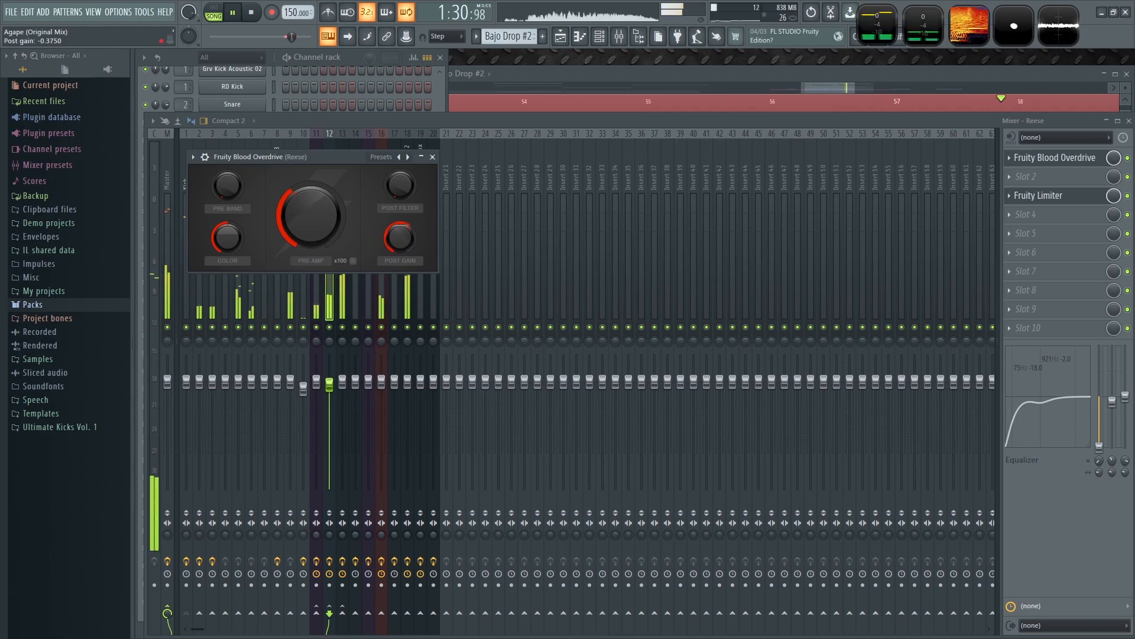
left_click(353, 59)
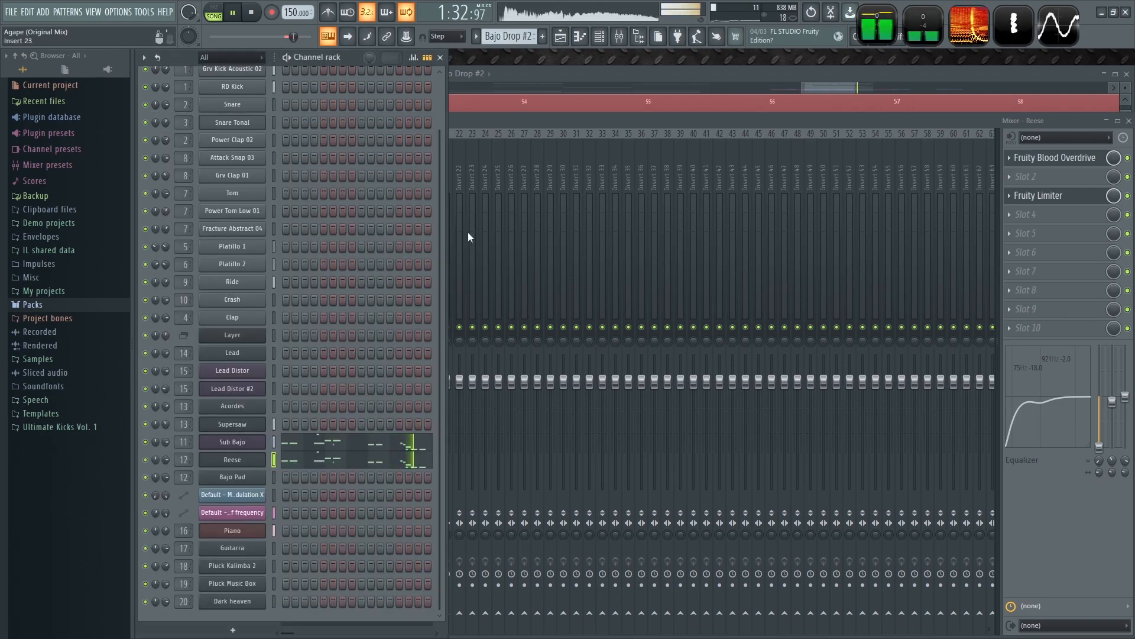
left_click(502, 120)
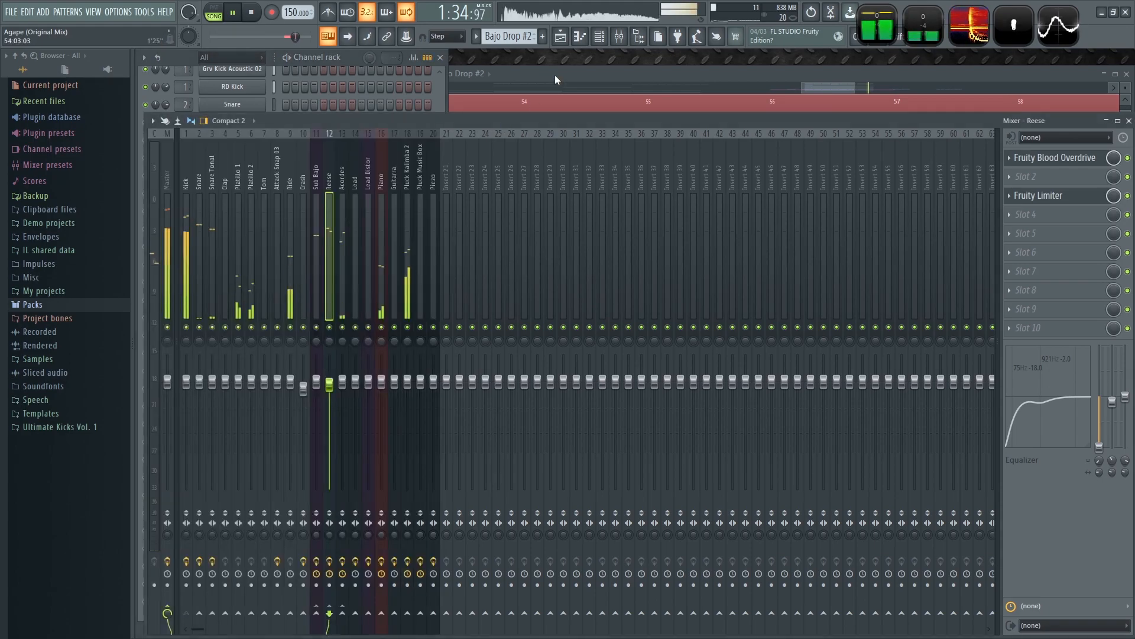
Step: Listen to the drop while reviewing its tracks in the playlist, stop playback and save the project
left_click(553, 76)
scroll(647, 169, "down", 4)
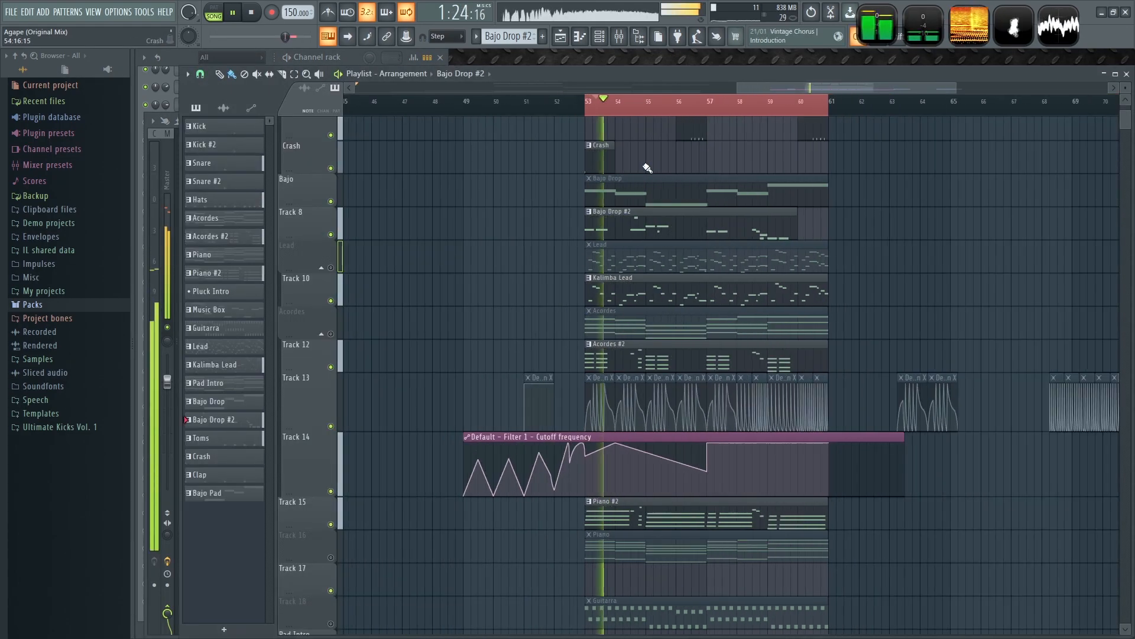
scroll(672, 172, "up", 2)
scroll(568, 380, "down", 2)
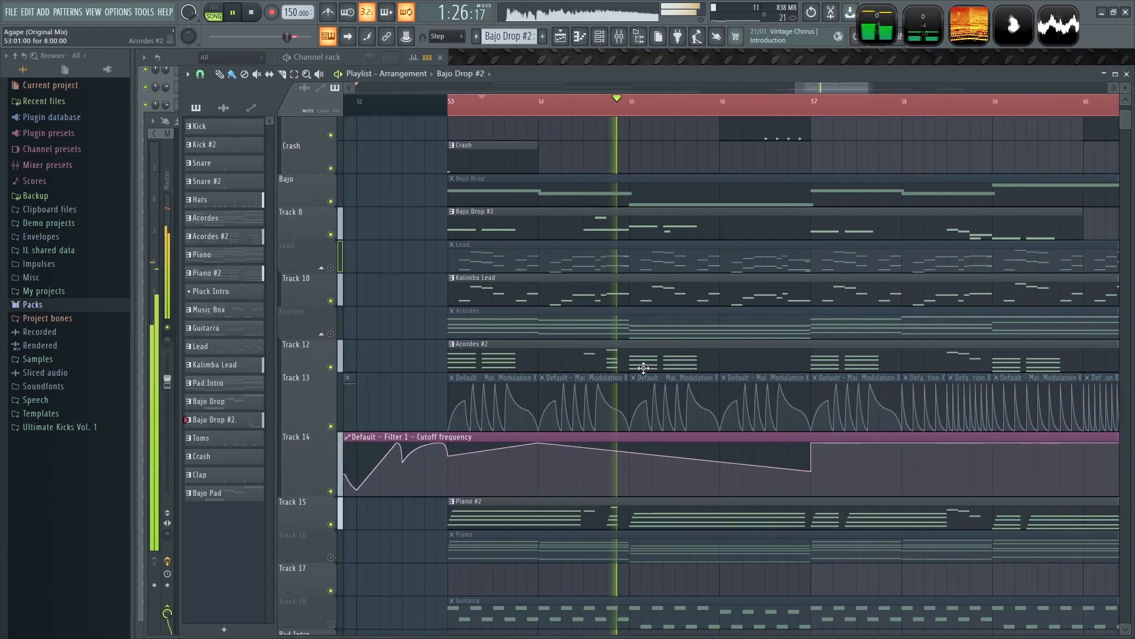
scroll(650, 367, "up", 1)
scroll(677, 356, "down", 3)
scroll(663, 385, "up", 2)
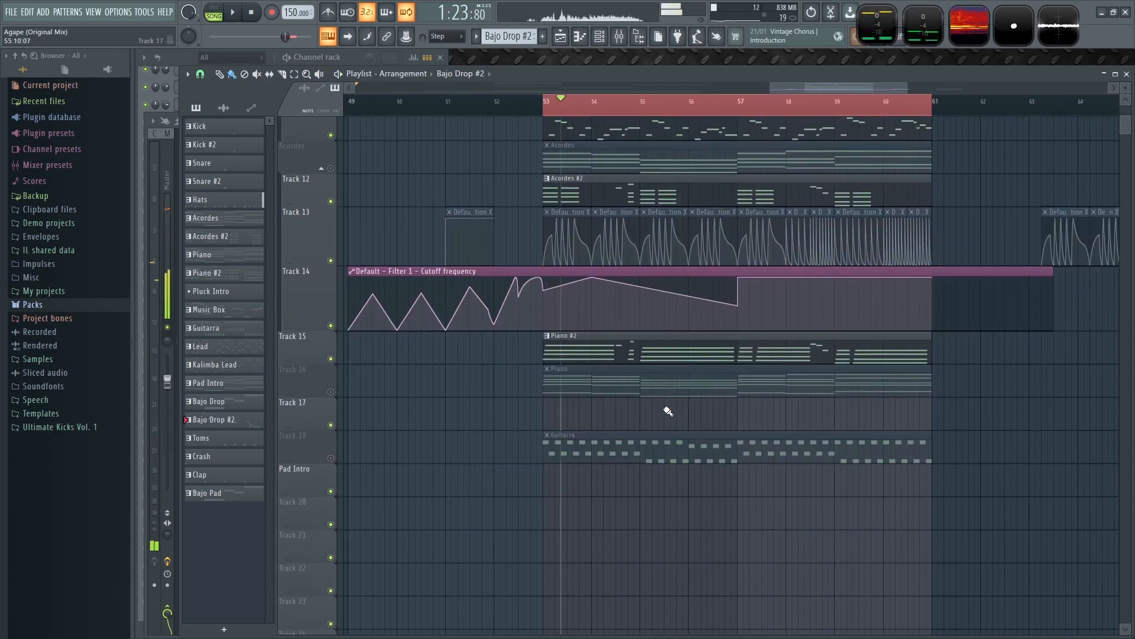
key("space")
key("ctrl+s")
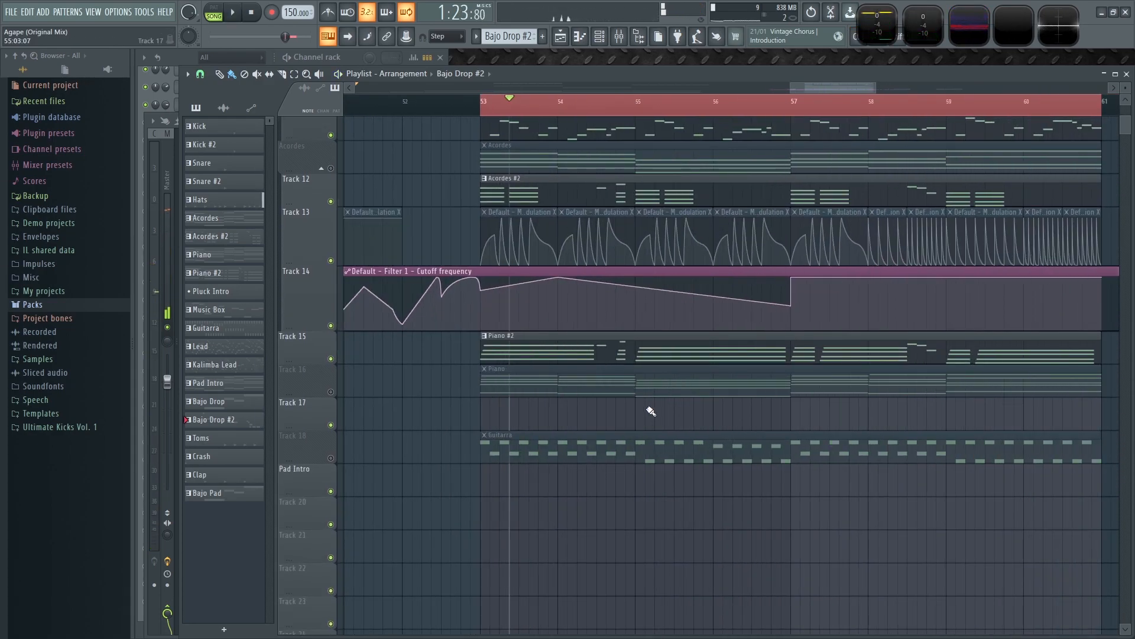
Step: Unmute Track 16 with the Piano clip and listen to it soloed
scroll(647, 412, "down", 1)
scroll(624, 421, "up", 3)
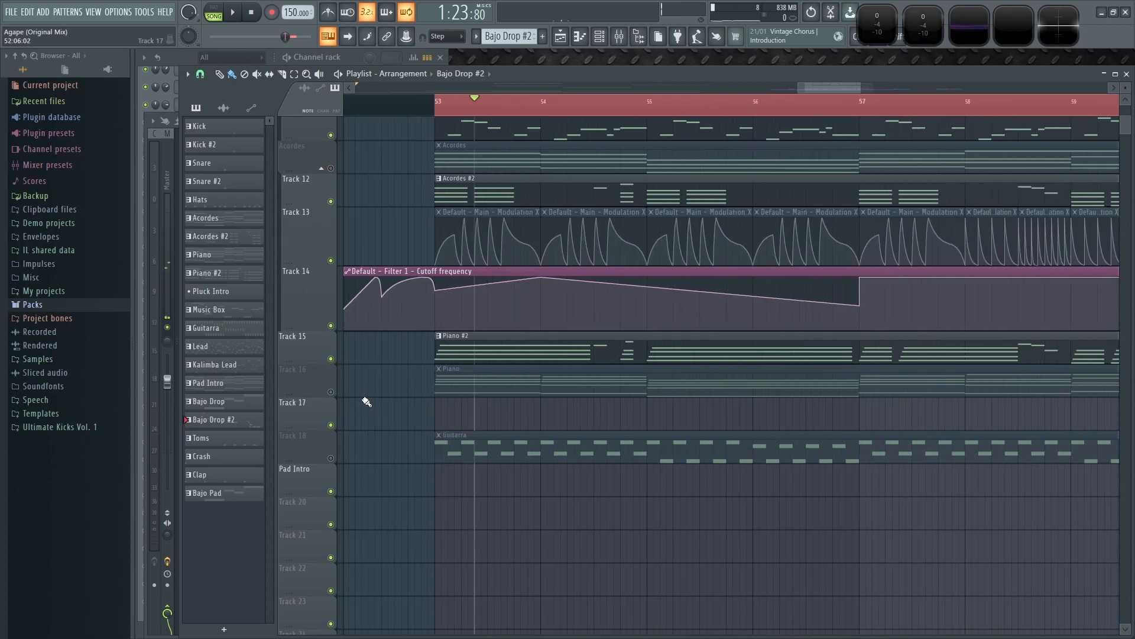
left_click(332, 392)
right_click(331, 392)
key("space")
key("space")
right_click(331, 392)
Step: Cut the Piano channel's notes out of the Piano pattern
left_click(487, 382)
key("F6")
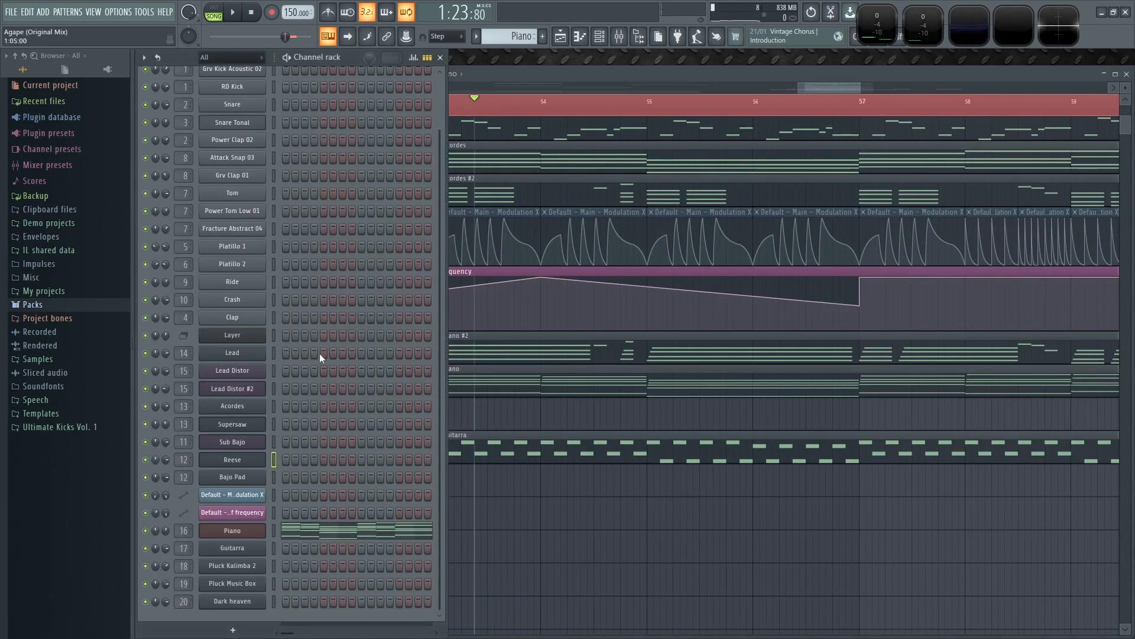
left_click(274, 532)
key("ctrl+x")
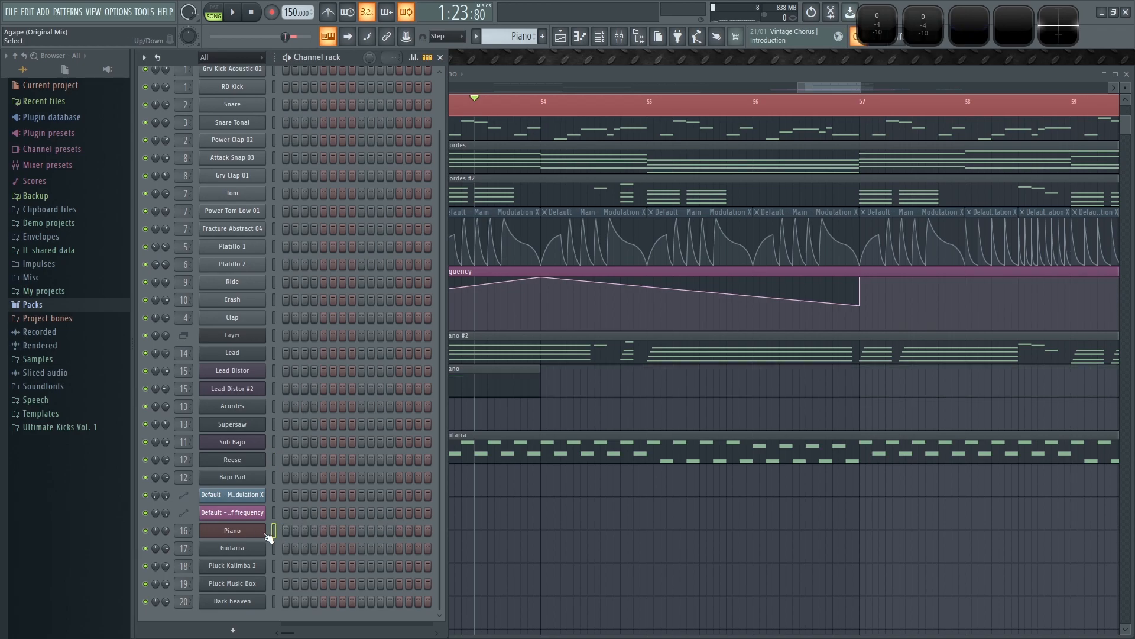
Step: Create a new pattern named Pad Coro and place it at bar 53 on Track 17
left_click(506, 414)
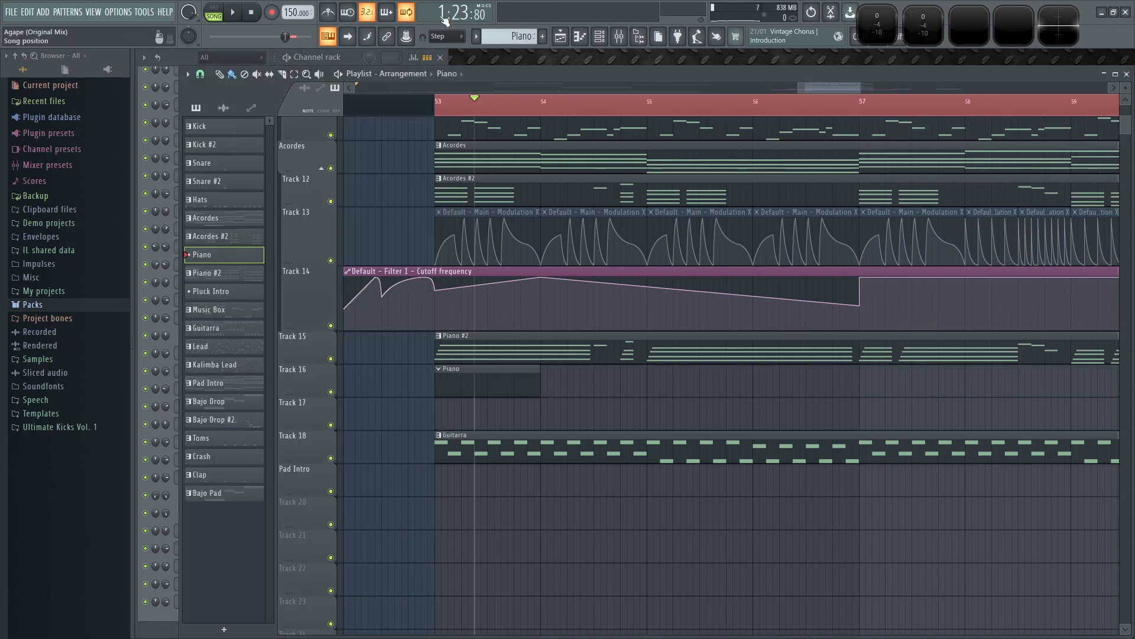
left_click(543, 38)
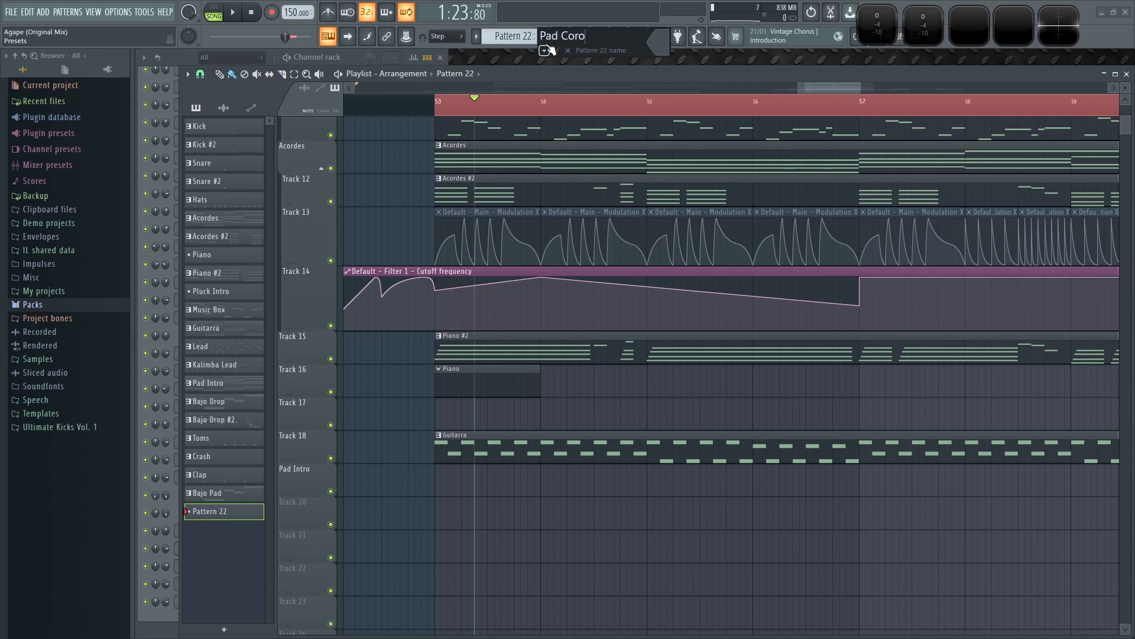
left_click(547, 50)
scroll(485, 379, "down", 1)
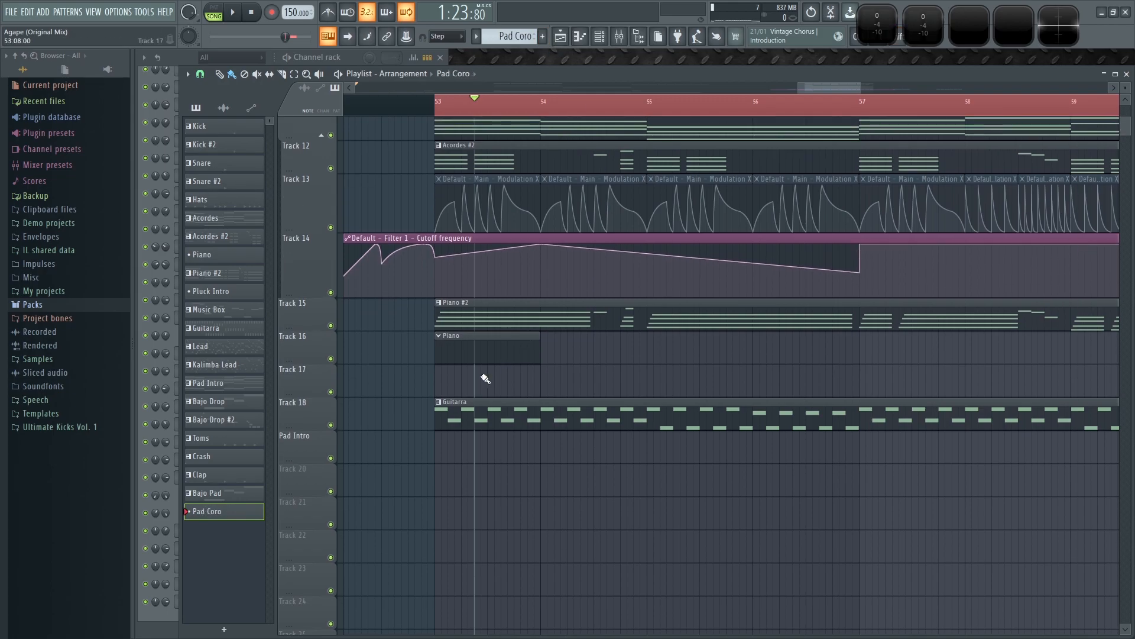
left_click(435, 385)
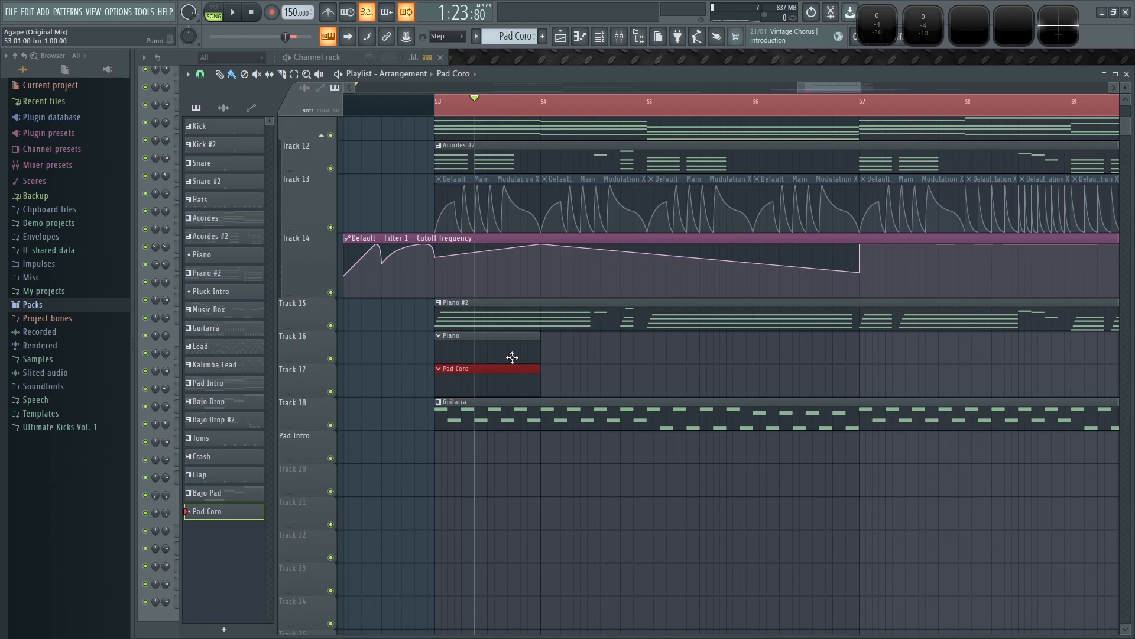
scroll(564, 361, "down", 2)
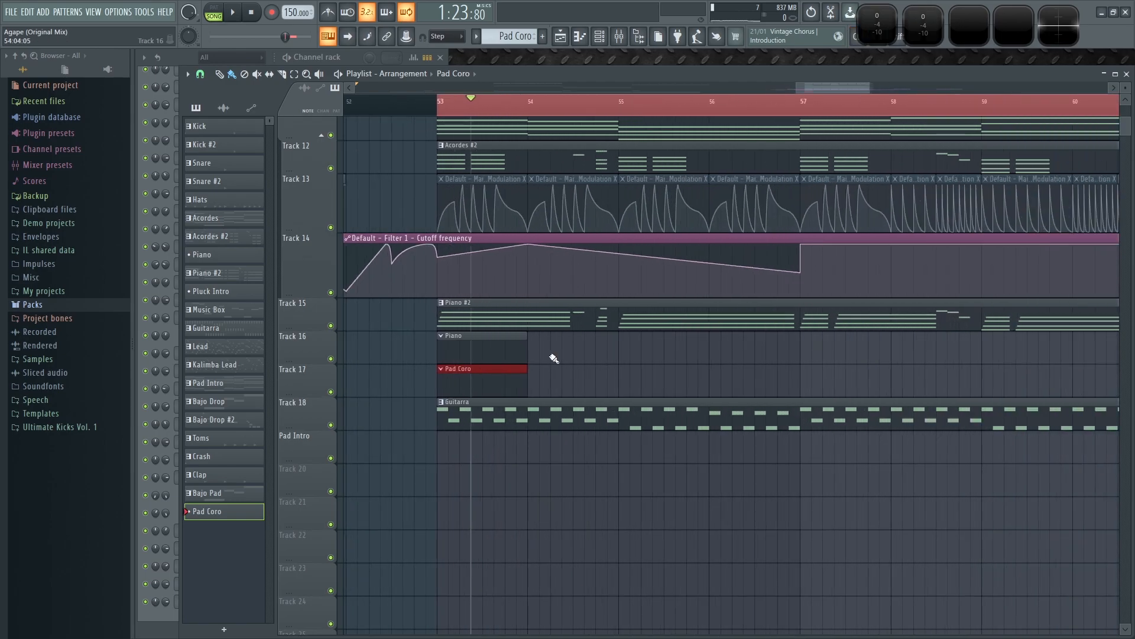
scroll(553, 364, "down", 2)
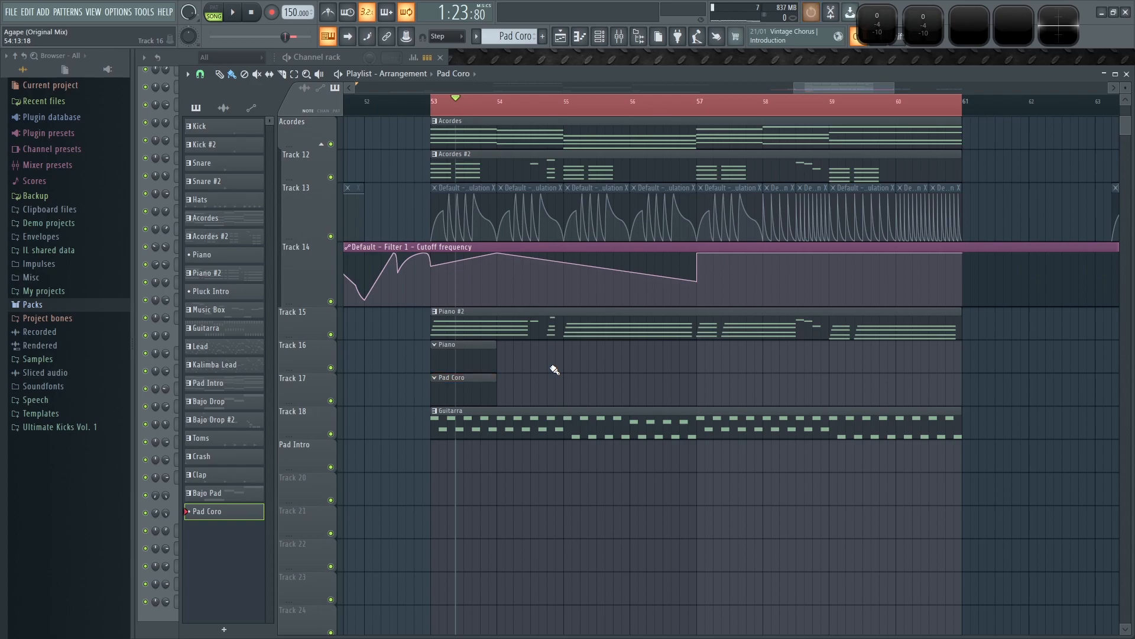
Step: Undo the Pad Coro pattern and the note cut, and stretch the Piano clip on Track 16 across bars 53 to 61
key("ctrl+z")
key("shift+s")
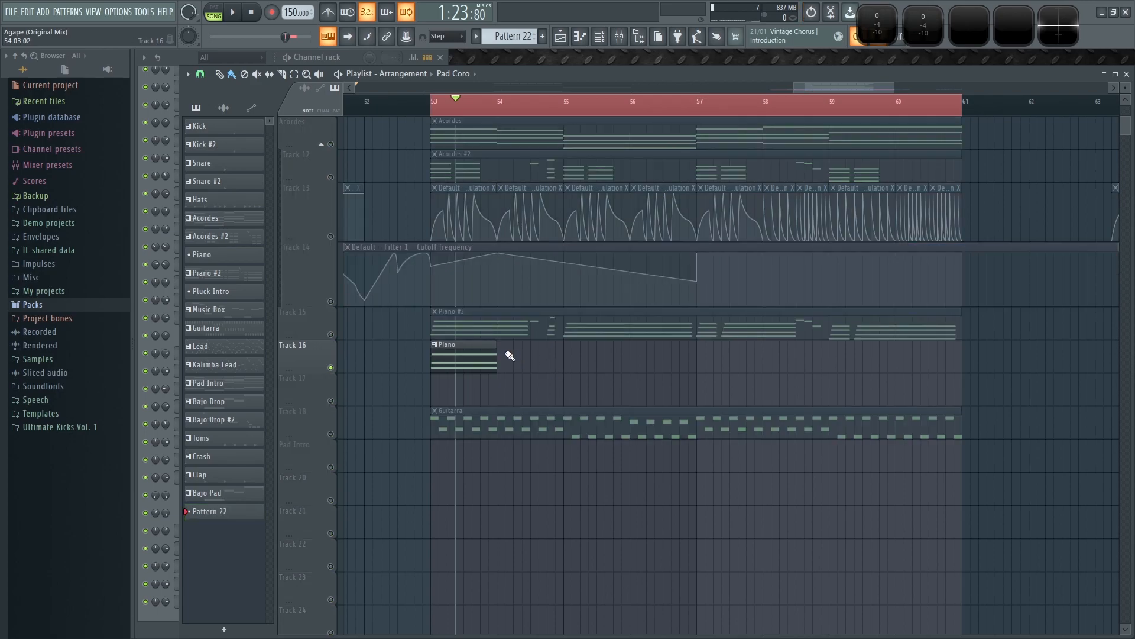
left_click_drag(501, 349, 962, 349)
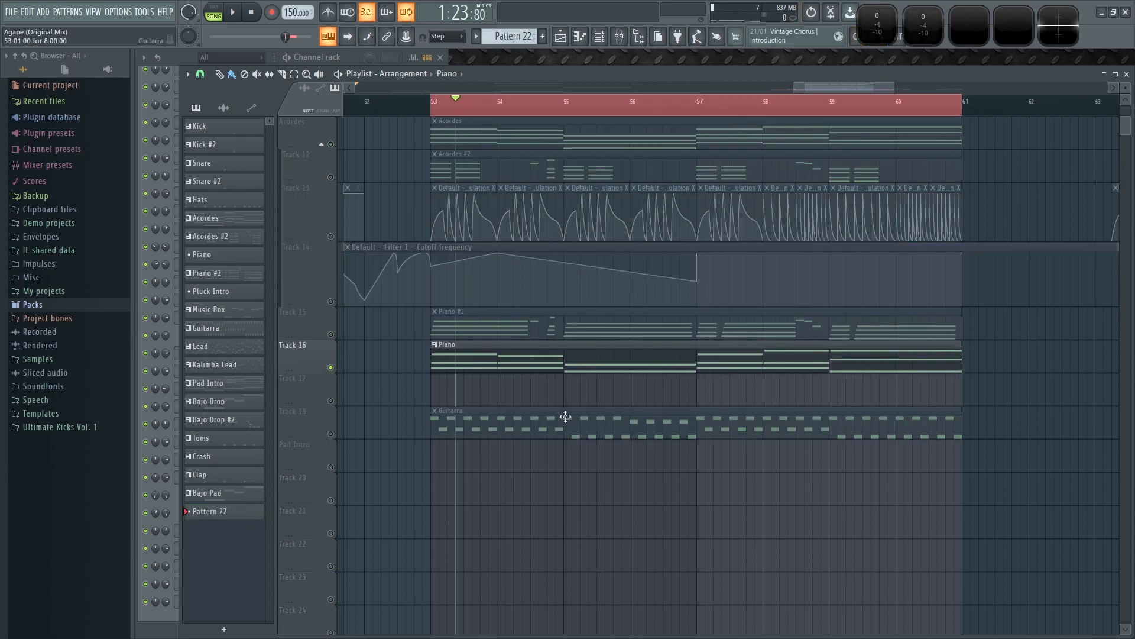
right_click(331, 368)
Step: Audition the Piano #2 pattern by itself in pattern mode
left_click(492, 320)
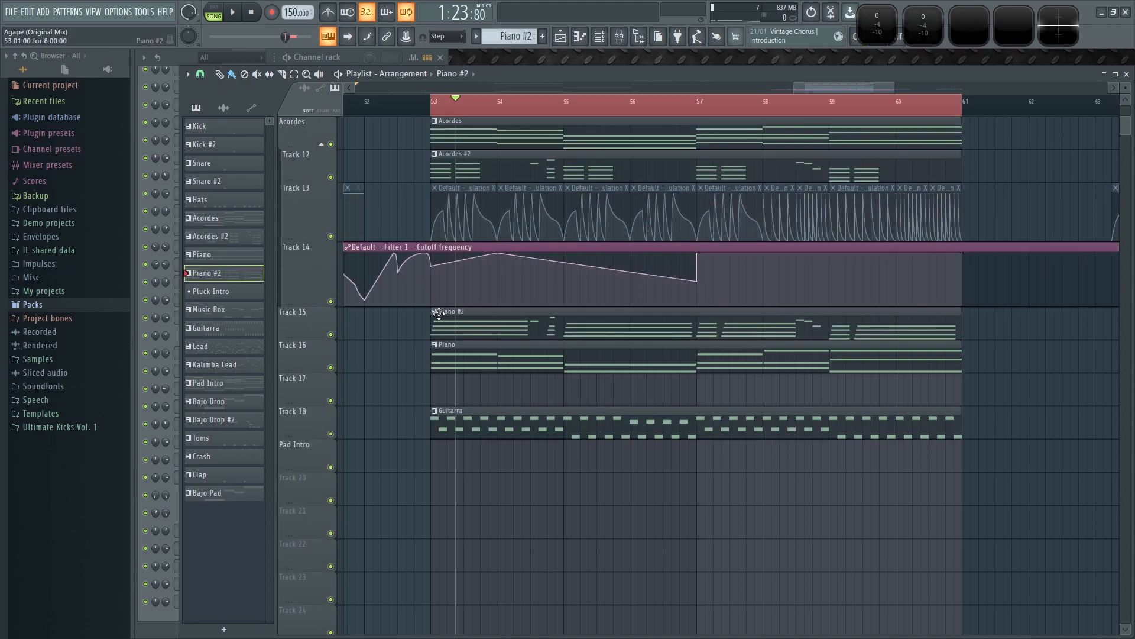
right_click(211, 273)
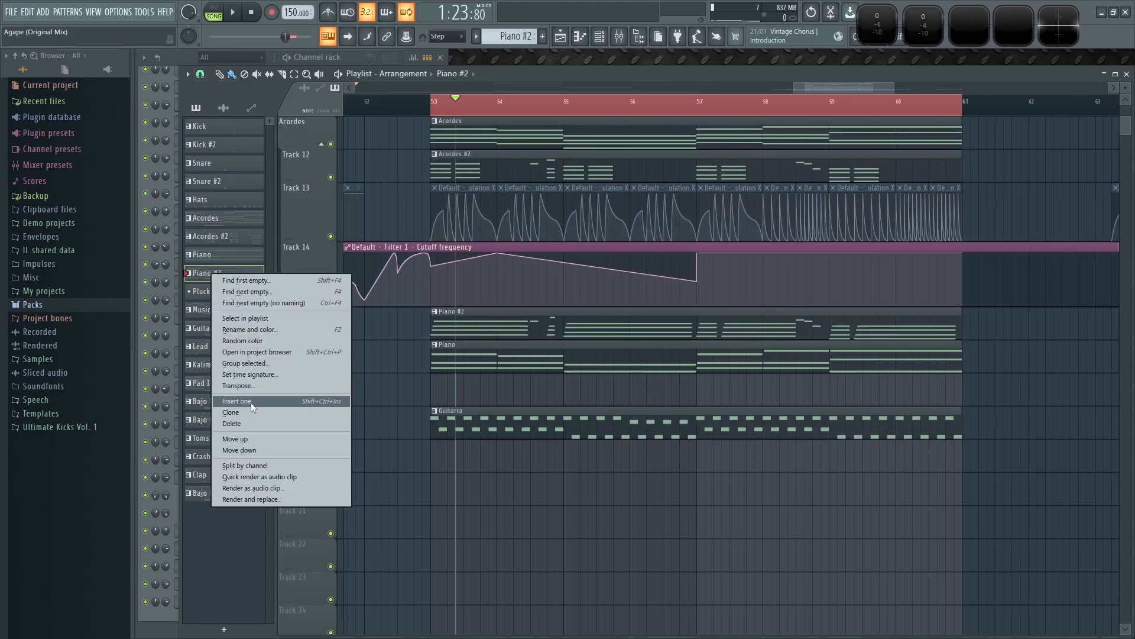
left_click(188, 56)
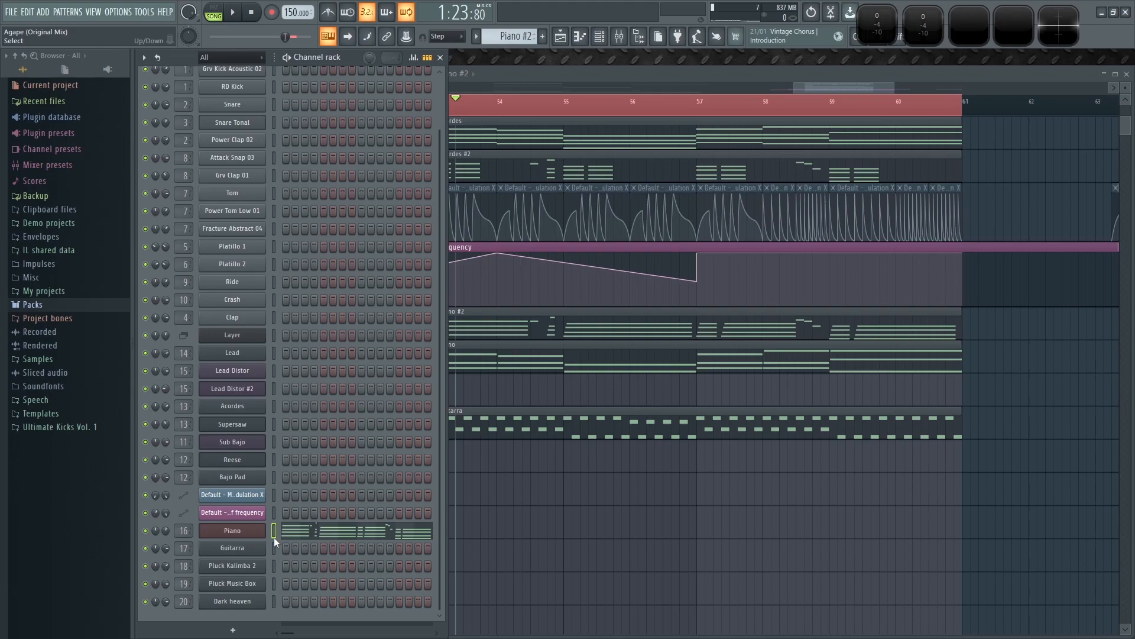
left_click(225, 17)
key("space")
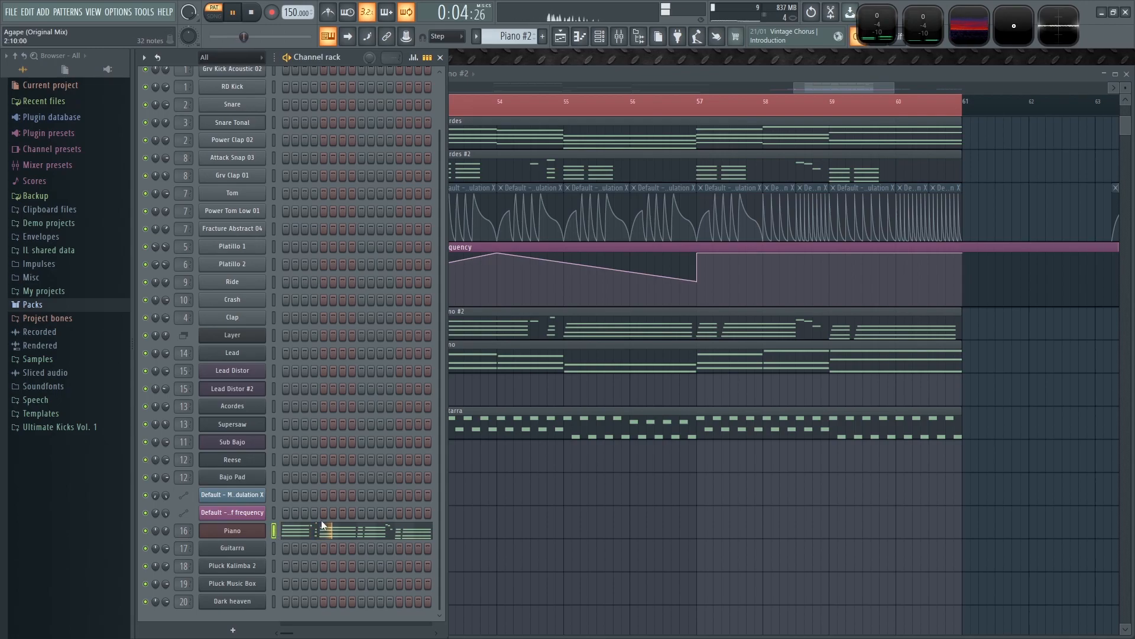
right_click(478, 394)
key("space")
Step: Return to song mode, mute the two piano tracks, Track 15 and Track 16, and play the drop
left_click(416, 102)
key("l")
left_click(331, 335)
left_click(330, 367)
key("space")
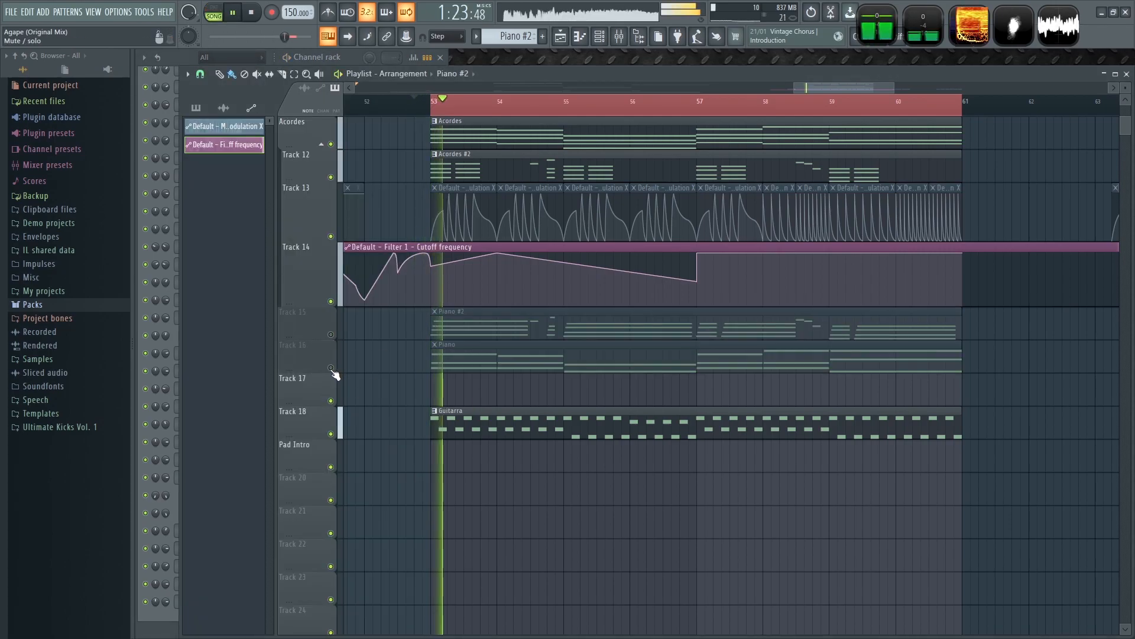
Step: Mute the Acordes and Lead playlist tracks and replay the drop from bar 53
key("space")
scroll(357, 246, "up", 5)
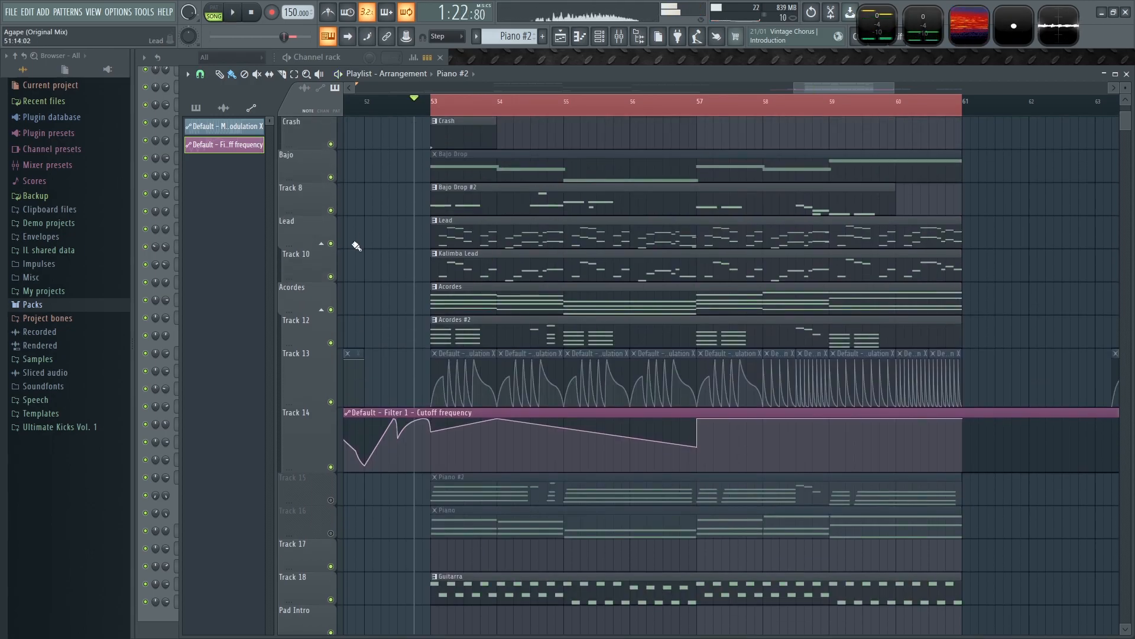
scroll(355, 319, "up", 2)
left_click(331, 376)
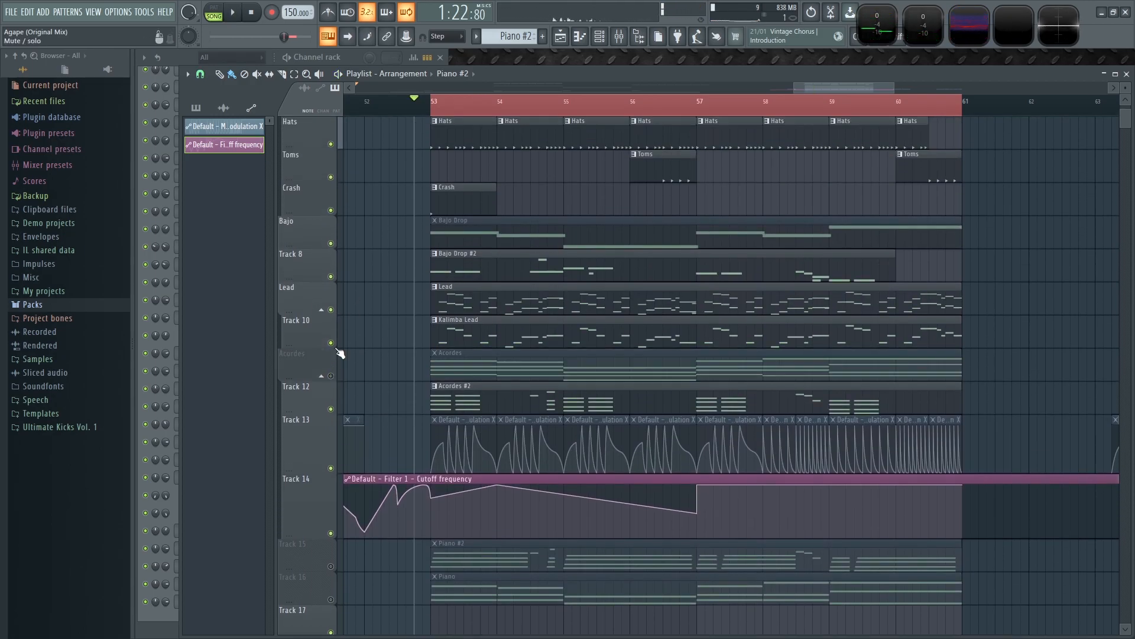
left_click(332, 310)
key("space")
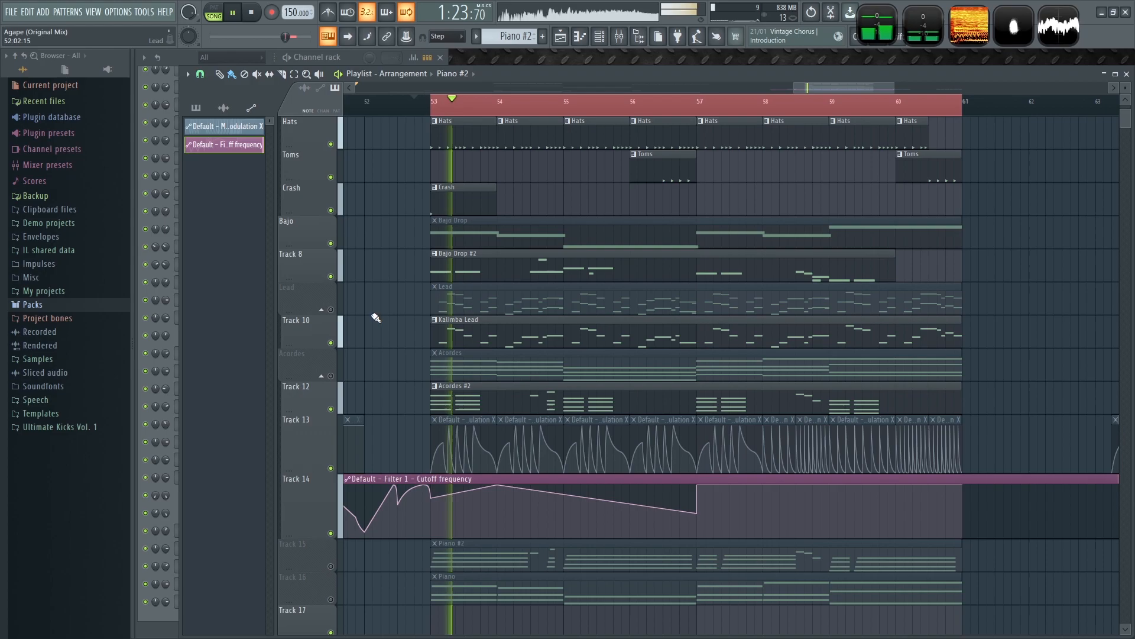
Step: Mute the Guitarra pattern's playlist track, Track 18, while the drop plays
scroll(375, 314, "down", 2)
scroll(390, 521, "down", 2)
left_click(332, 534)
scroll(390, 426, "up", 2)
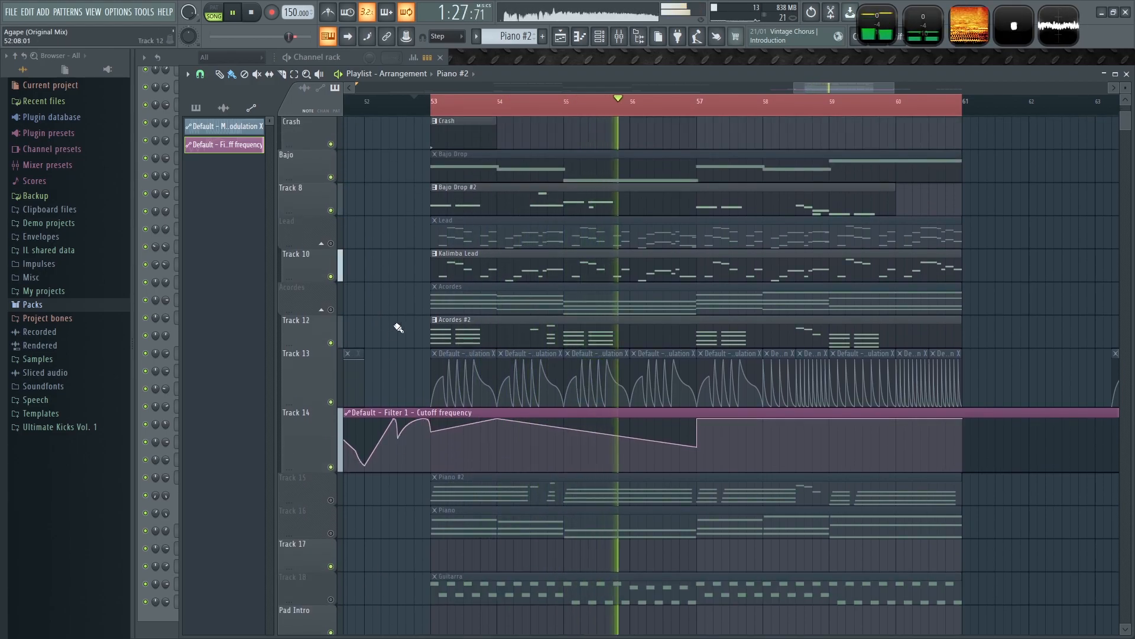
Step: Solo the Acordes mixer track, inspect its Fruity Blood Overdrive settings, and restore the full mix
key("F9")
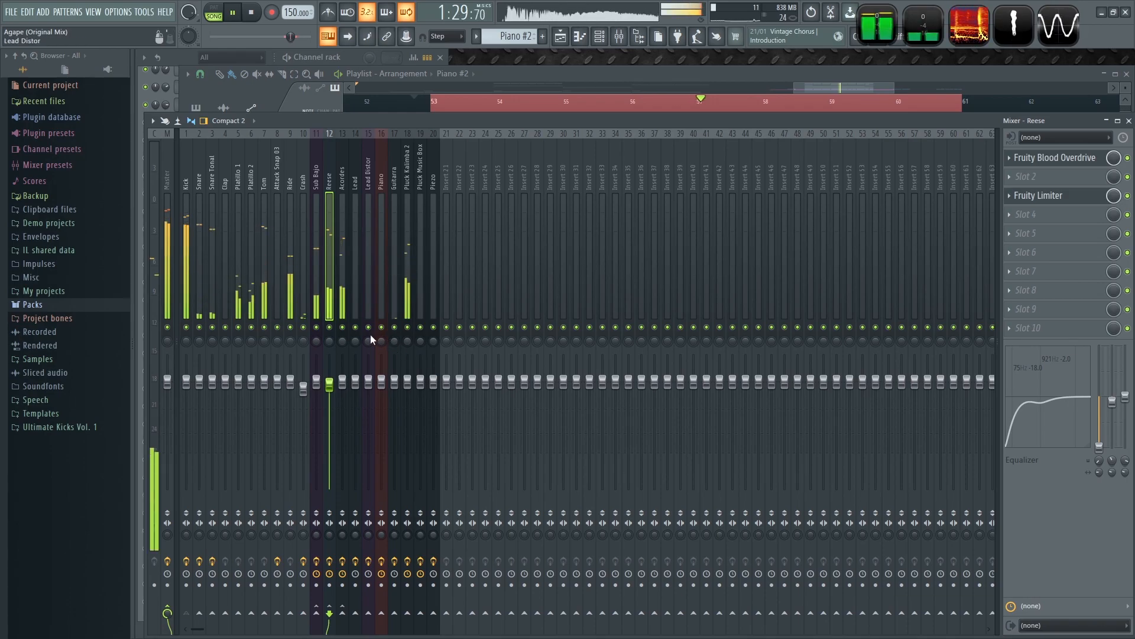
right_click(348, 332)
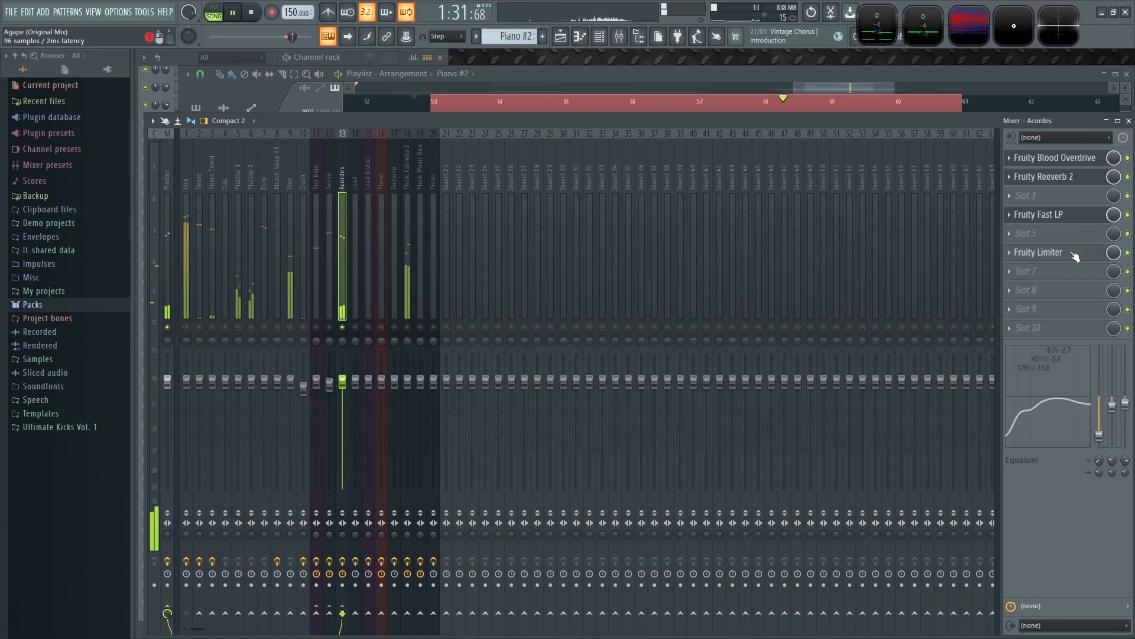
left_click(1077, 158)
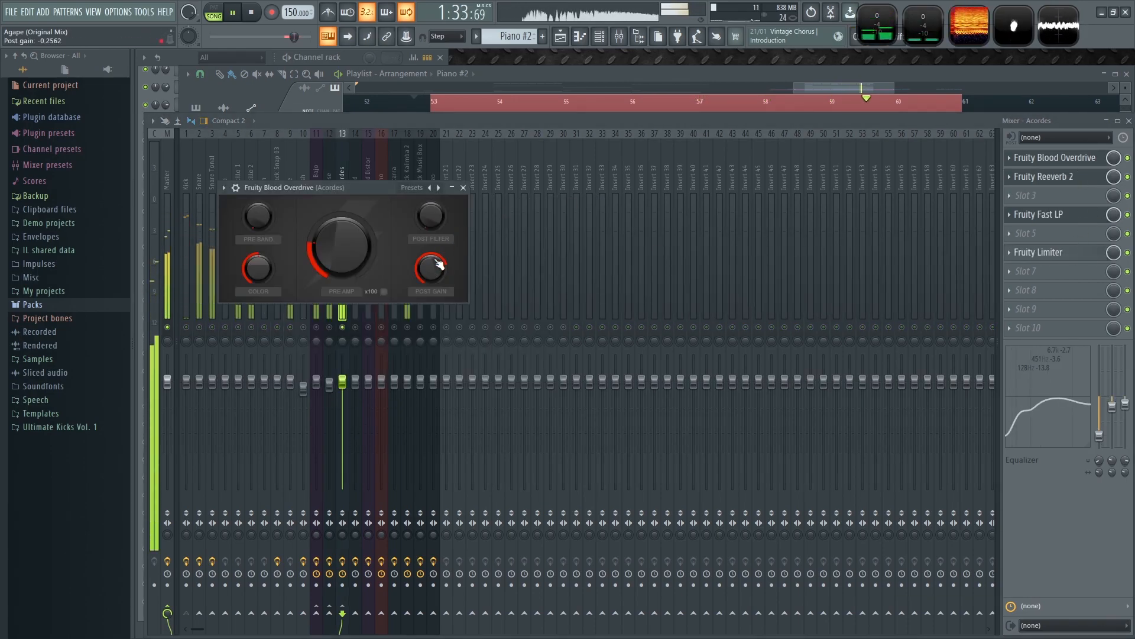
left_click(463, 187)
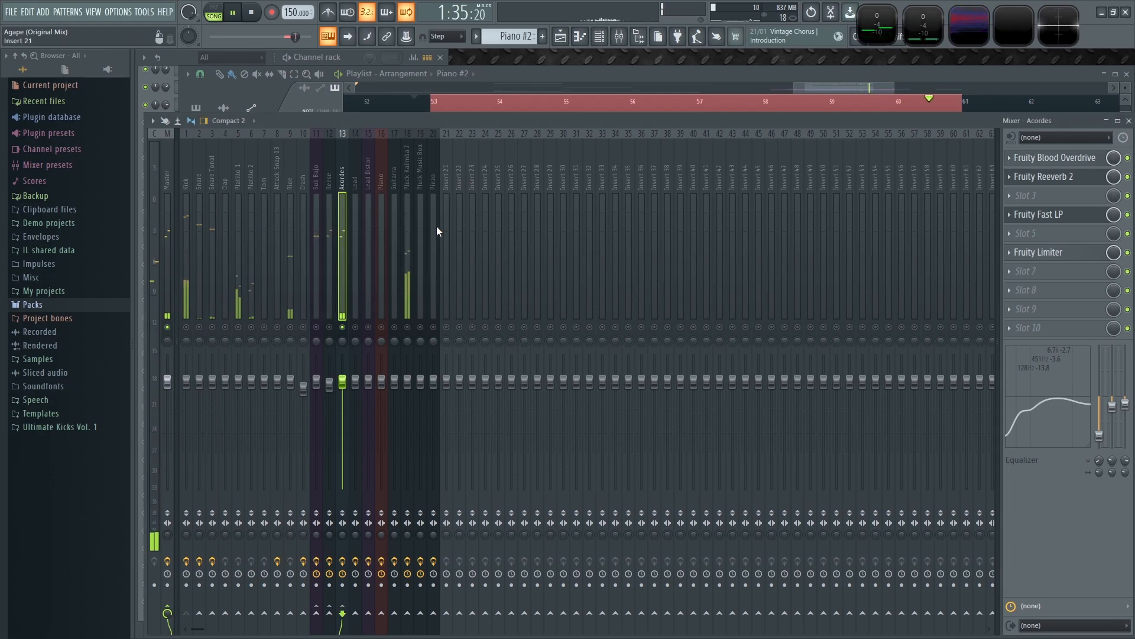
right_click(348, 332)
left_click(609, 70)
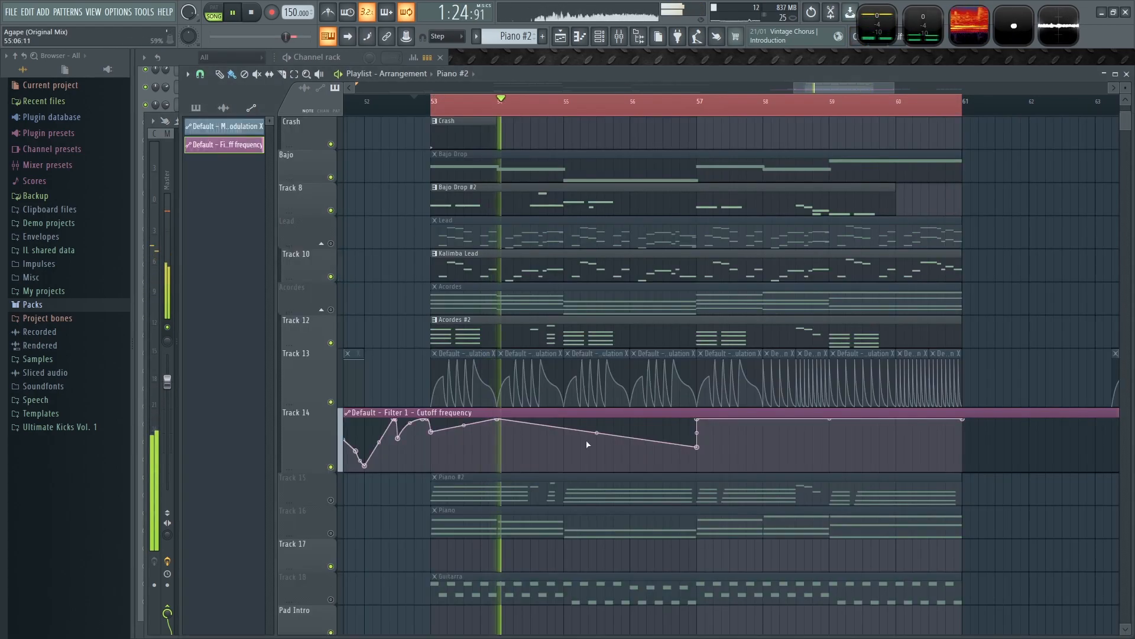
Step: List the project's patterns beside the playlist and check the Piano channel in the channel rack
scroll(532, 427, "down", 8)
scroll(514, 404, "up", 2)
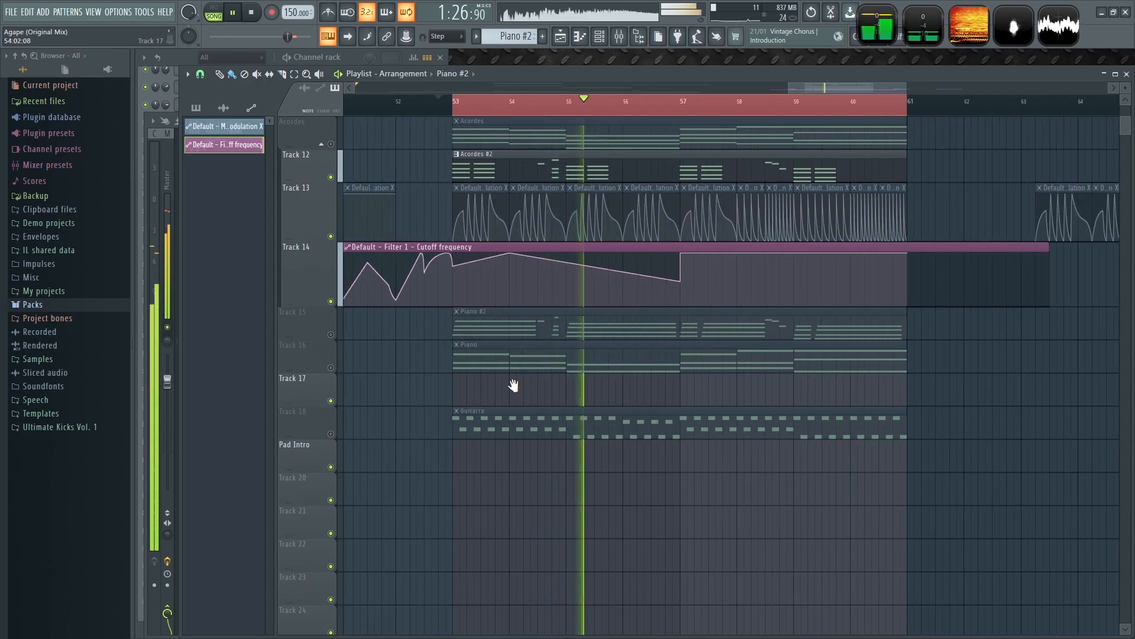
left_click_drag(513, 386, 468, 482)
scroll(446, 491, "up", 1)
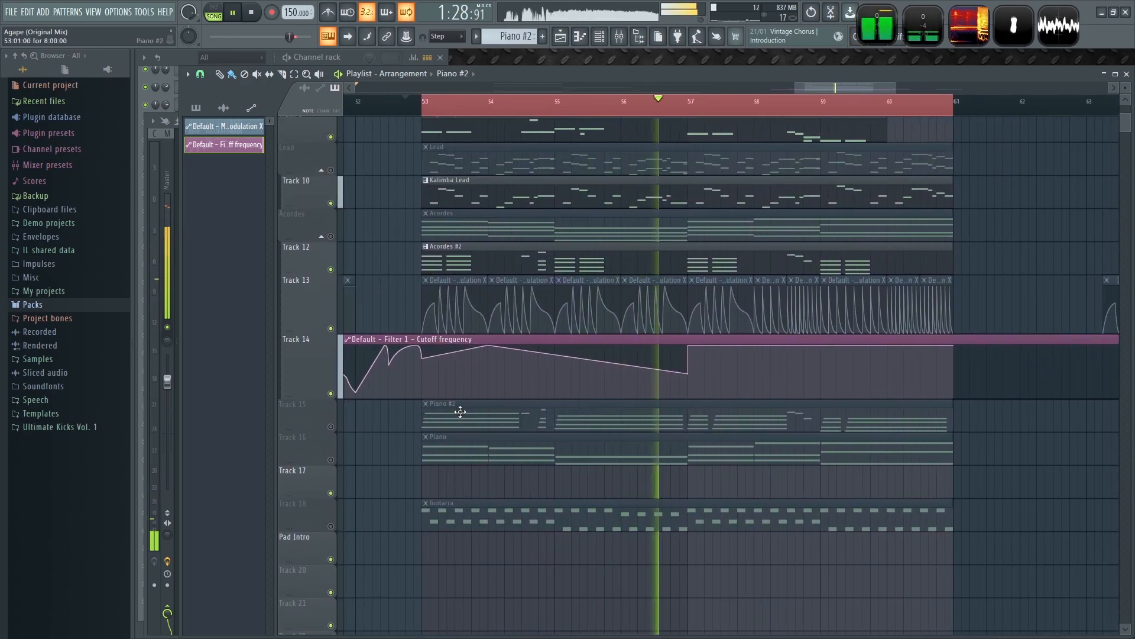
left_click(196, 109)
left_click(185, 54)
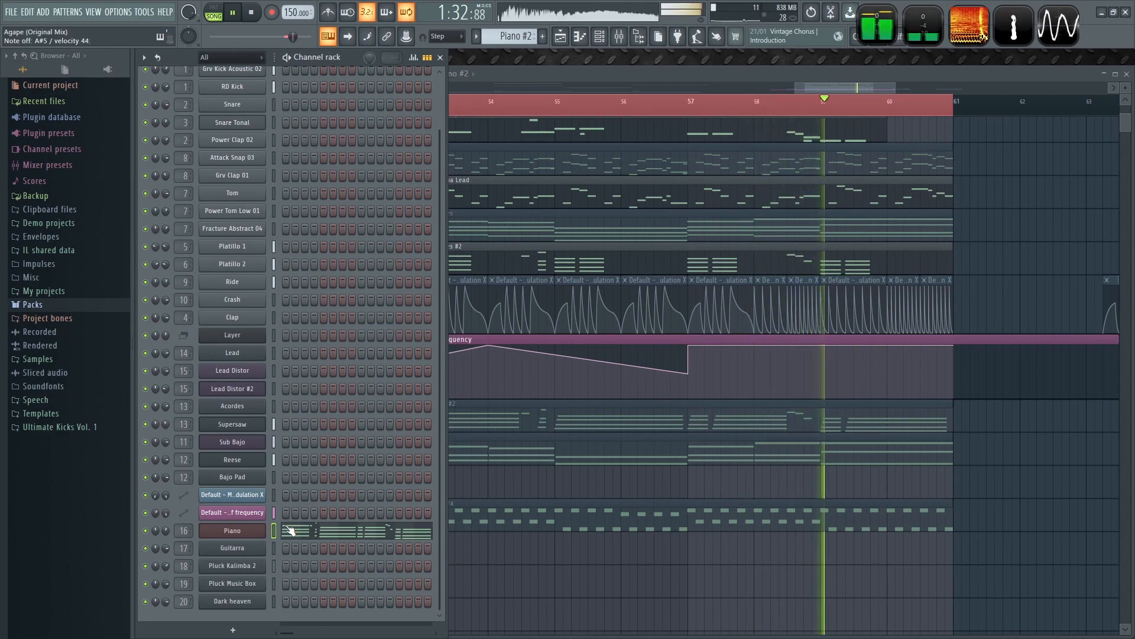
left_click(530, 464)
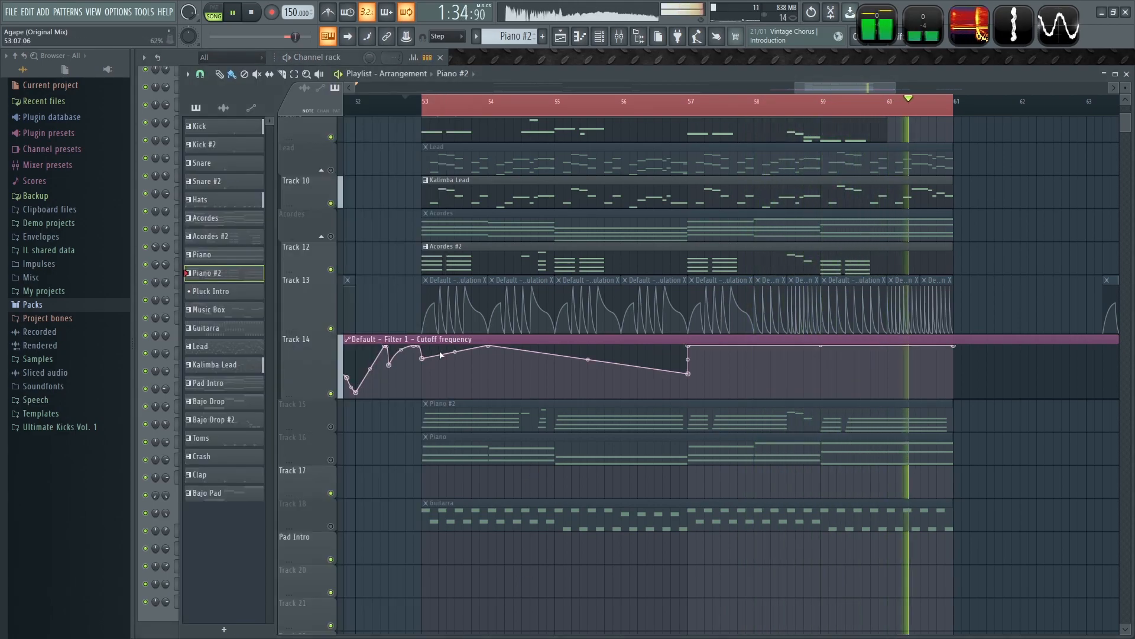
Step: Compare the drop with and without the Kalimba Lead on Track 10, leaving that track muted
left_click(330, 202)
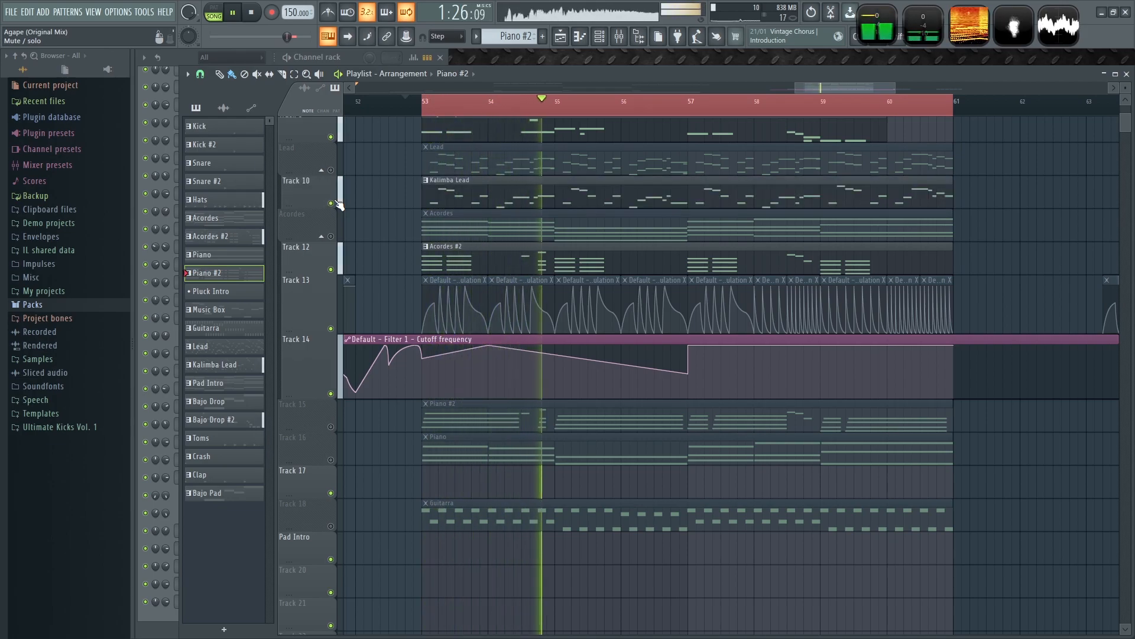
left_click(337, 203)
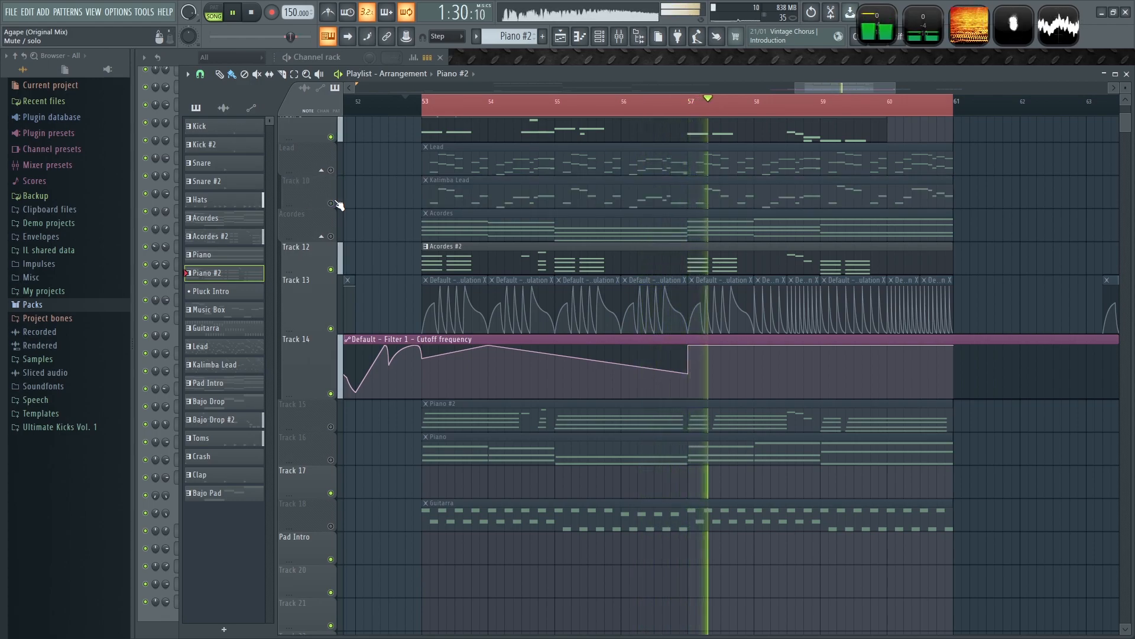
left_click(333, 203)
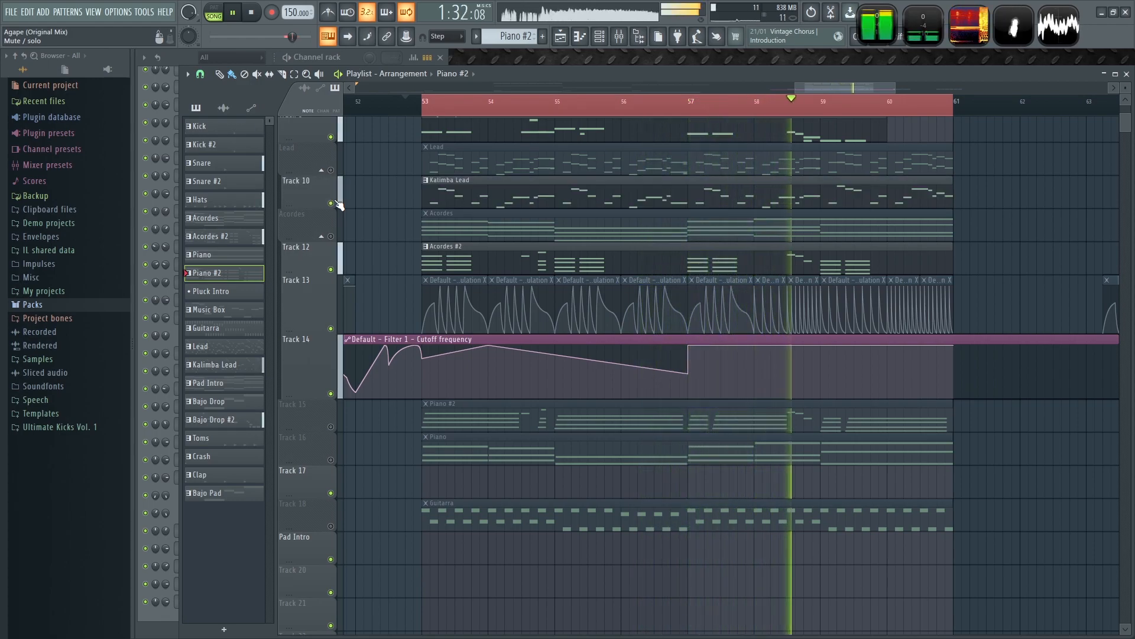
left_click(332, 203)
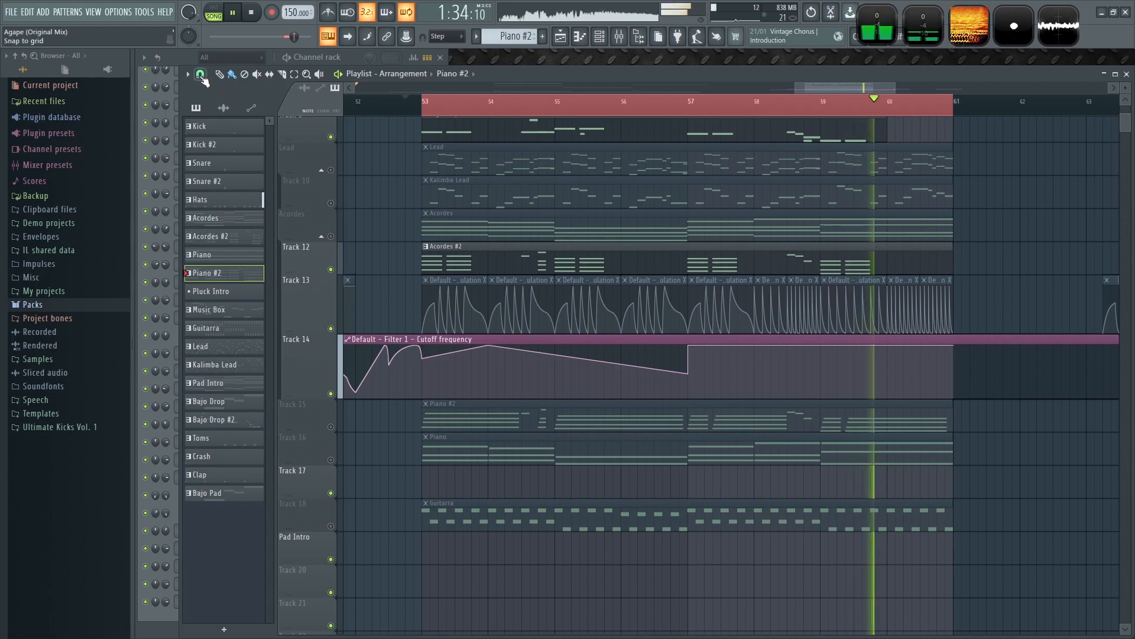
Step: Audition melody ideas over the looping drop on the Pluck Kalimba 2, Piano, Guitarra and Layer channels
left_click(185, 59)
left_click(273, 566)
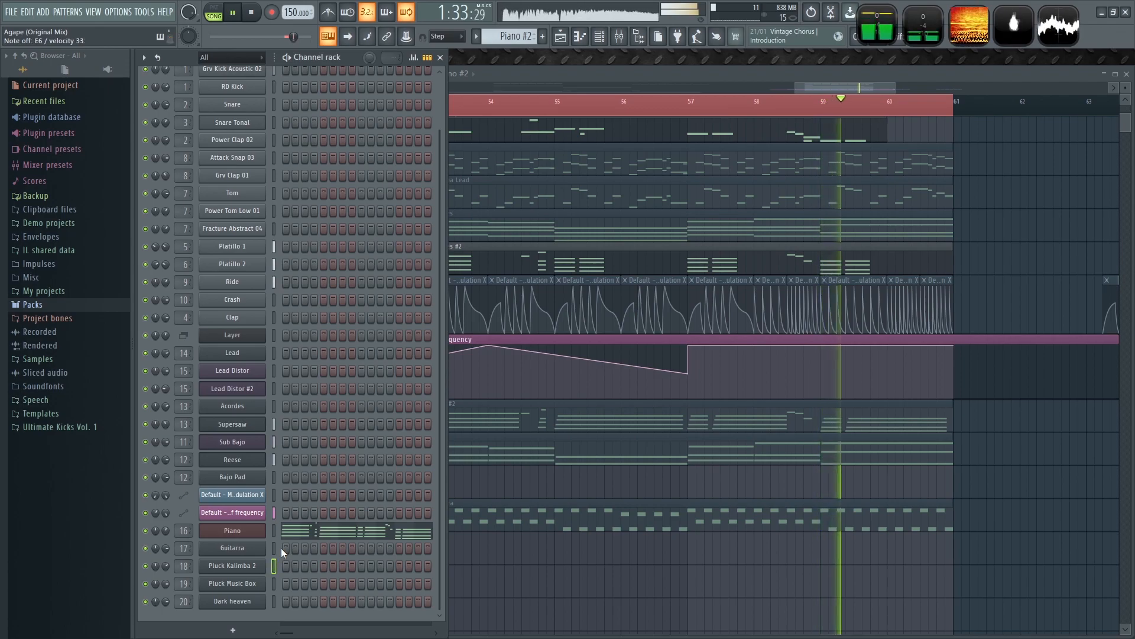
left_click(275, 531)
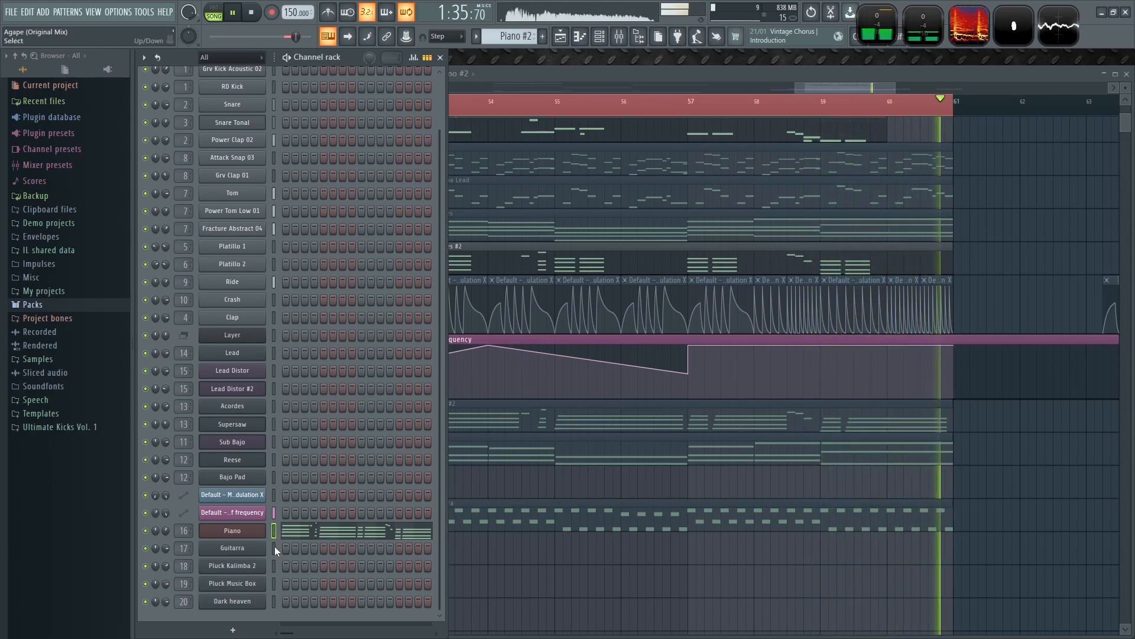
left_click(274, 547)
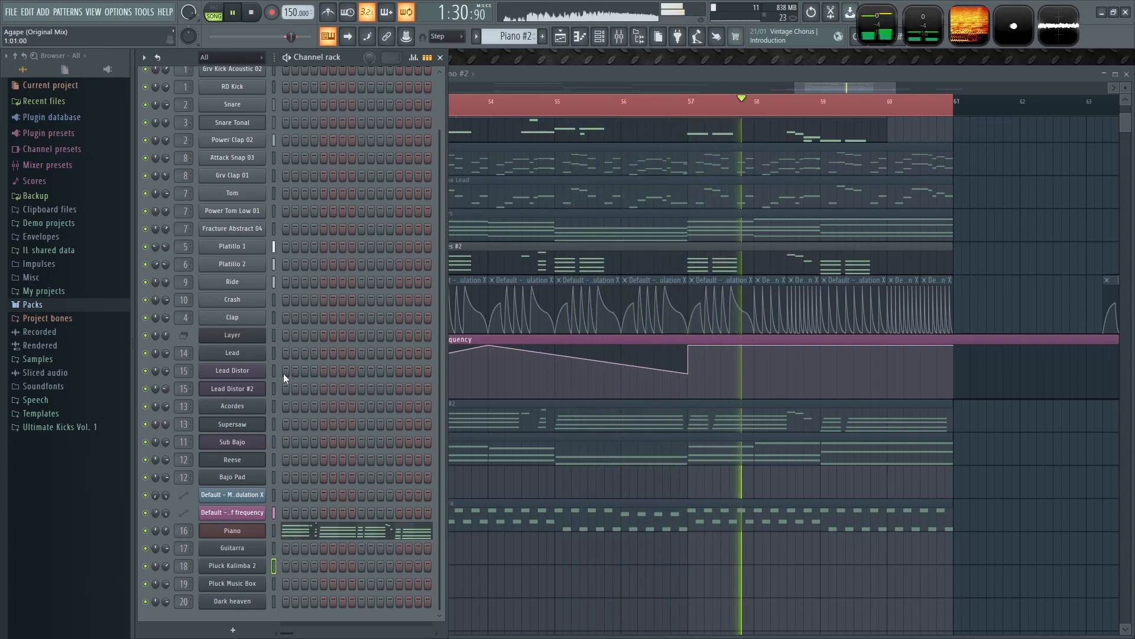
left_click(274, 335)
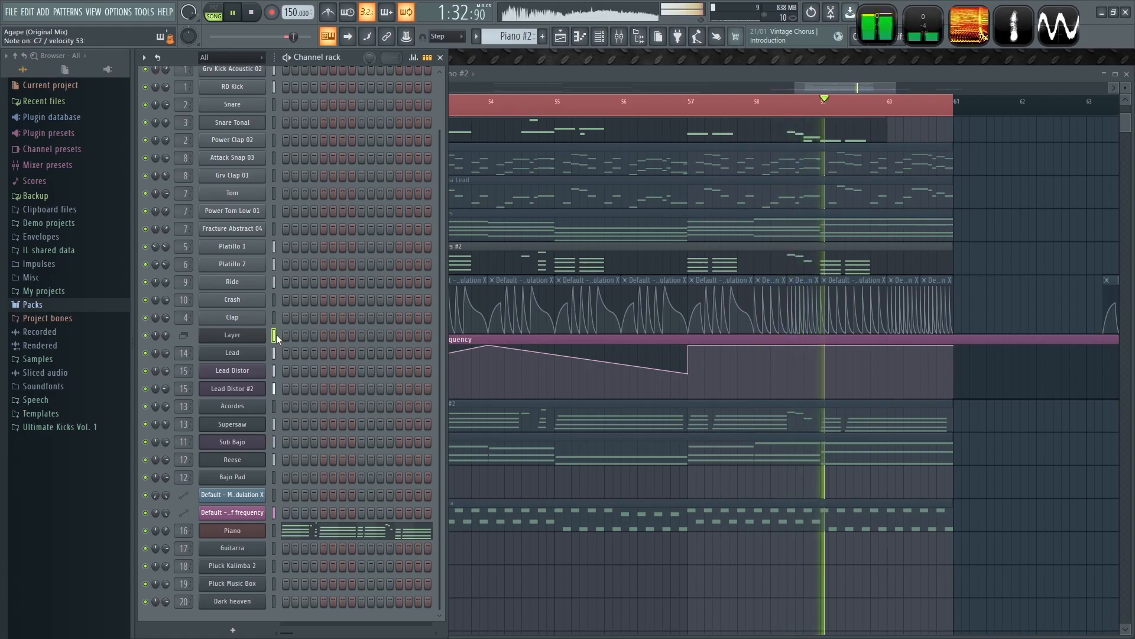